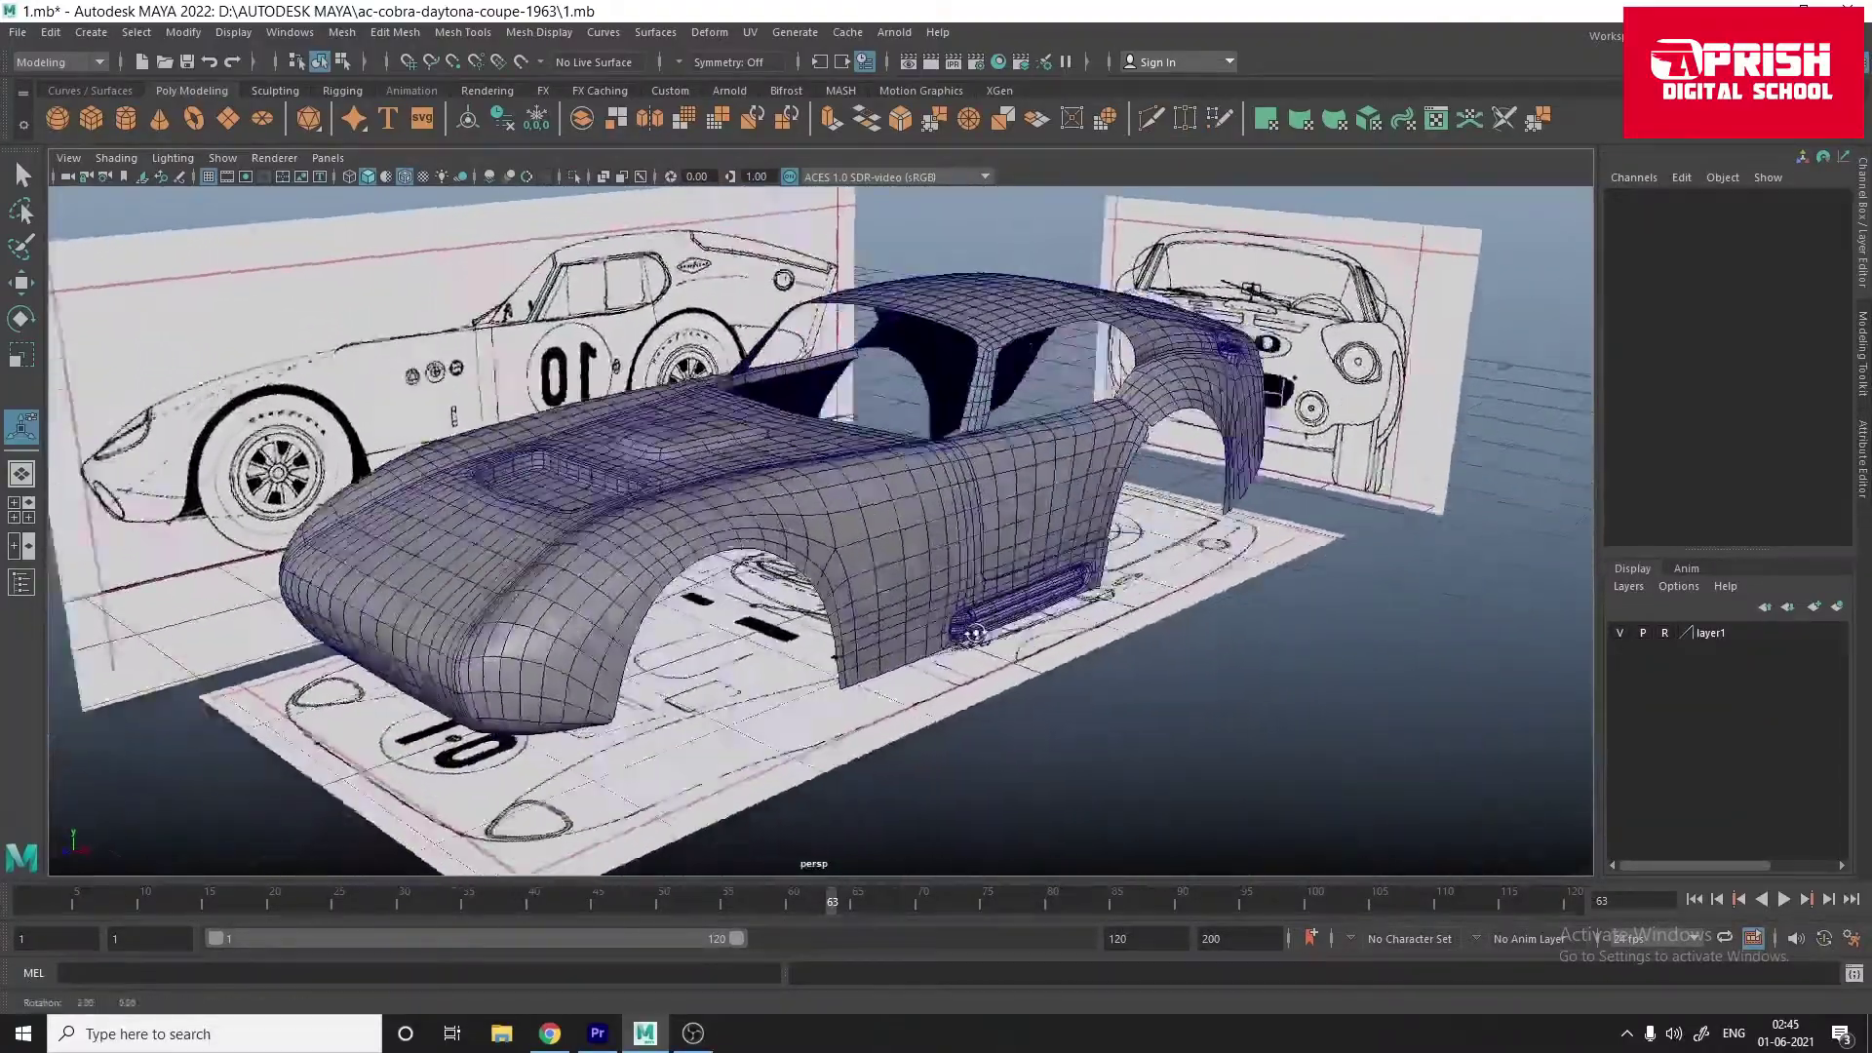
Step: Orbit the finished Daytona car body to view it from above
alt+drag(1108, 683, 738, 724)
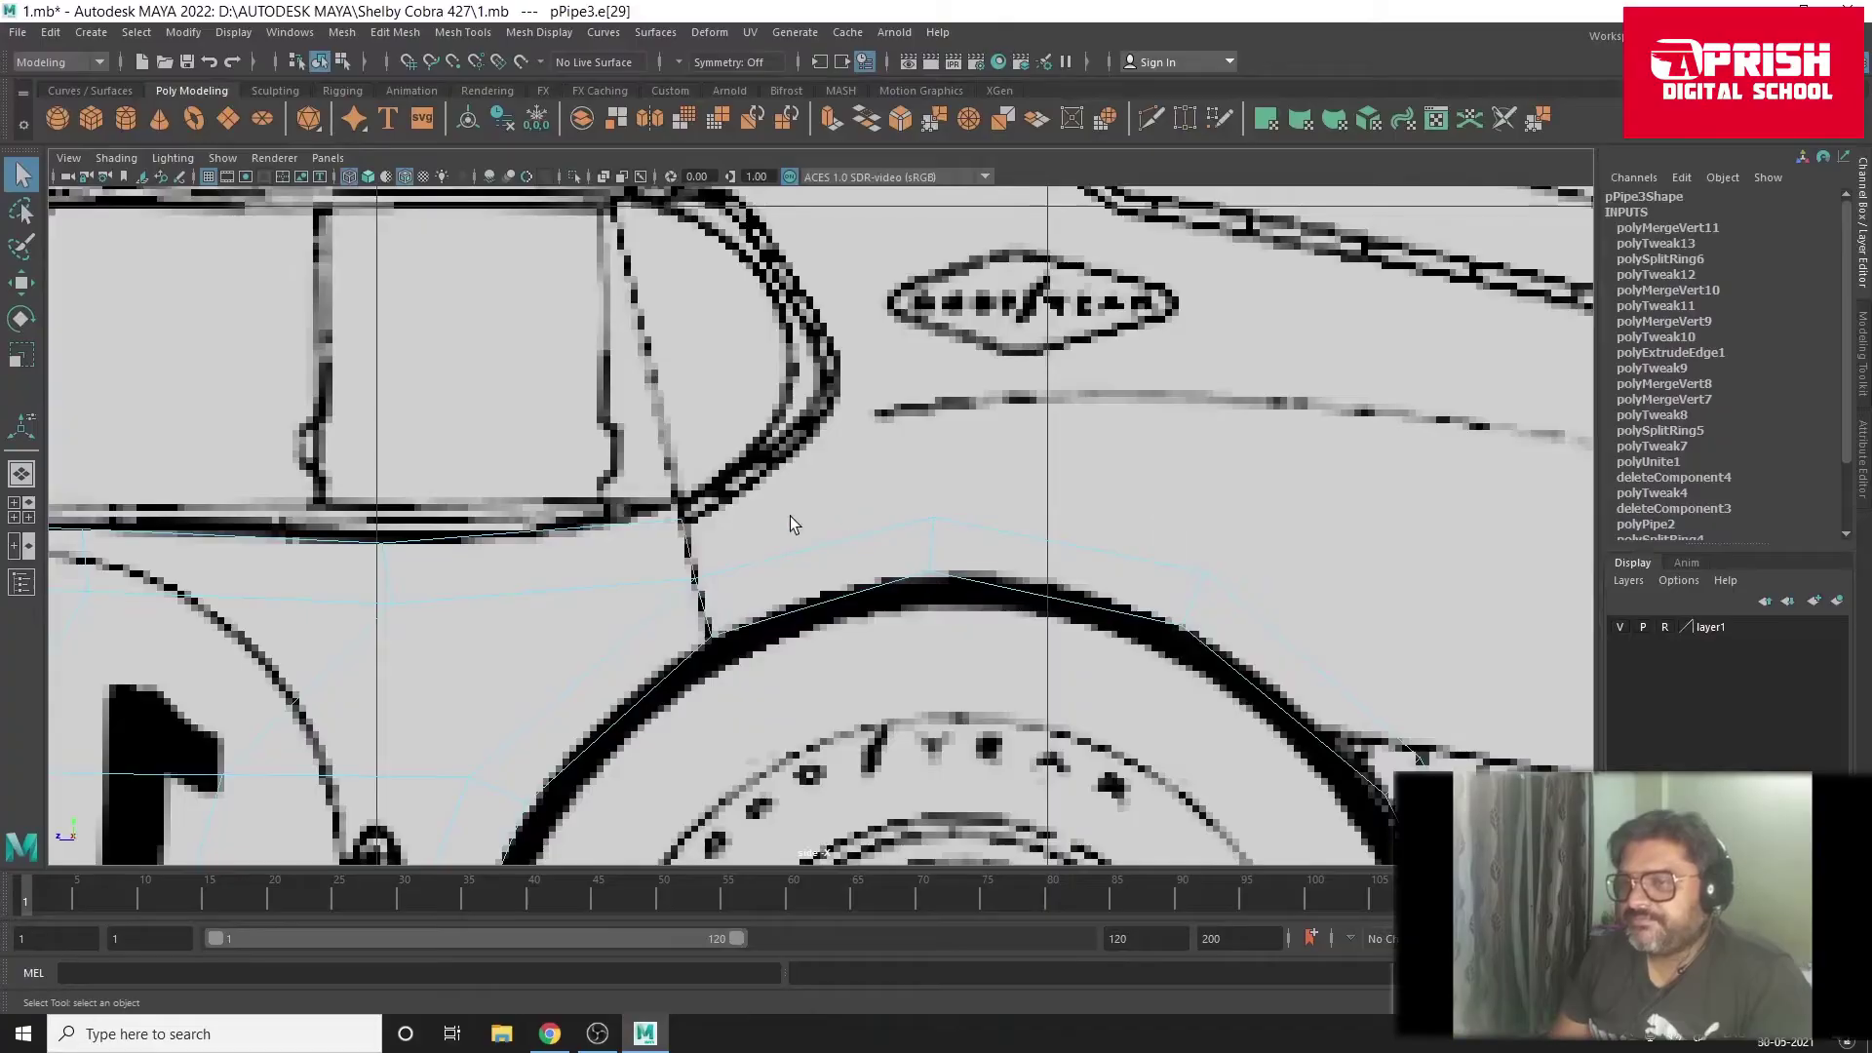
Step: Extrude the arch-top edge up toward the window line and turn on smooth shading
key(ctrl+e)
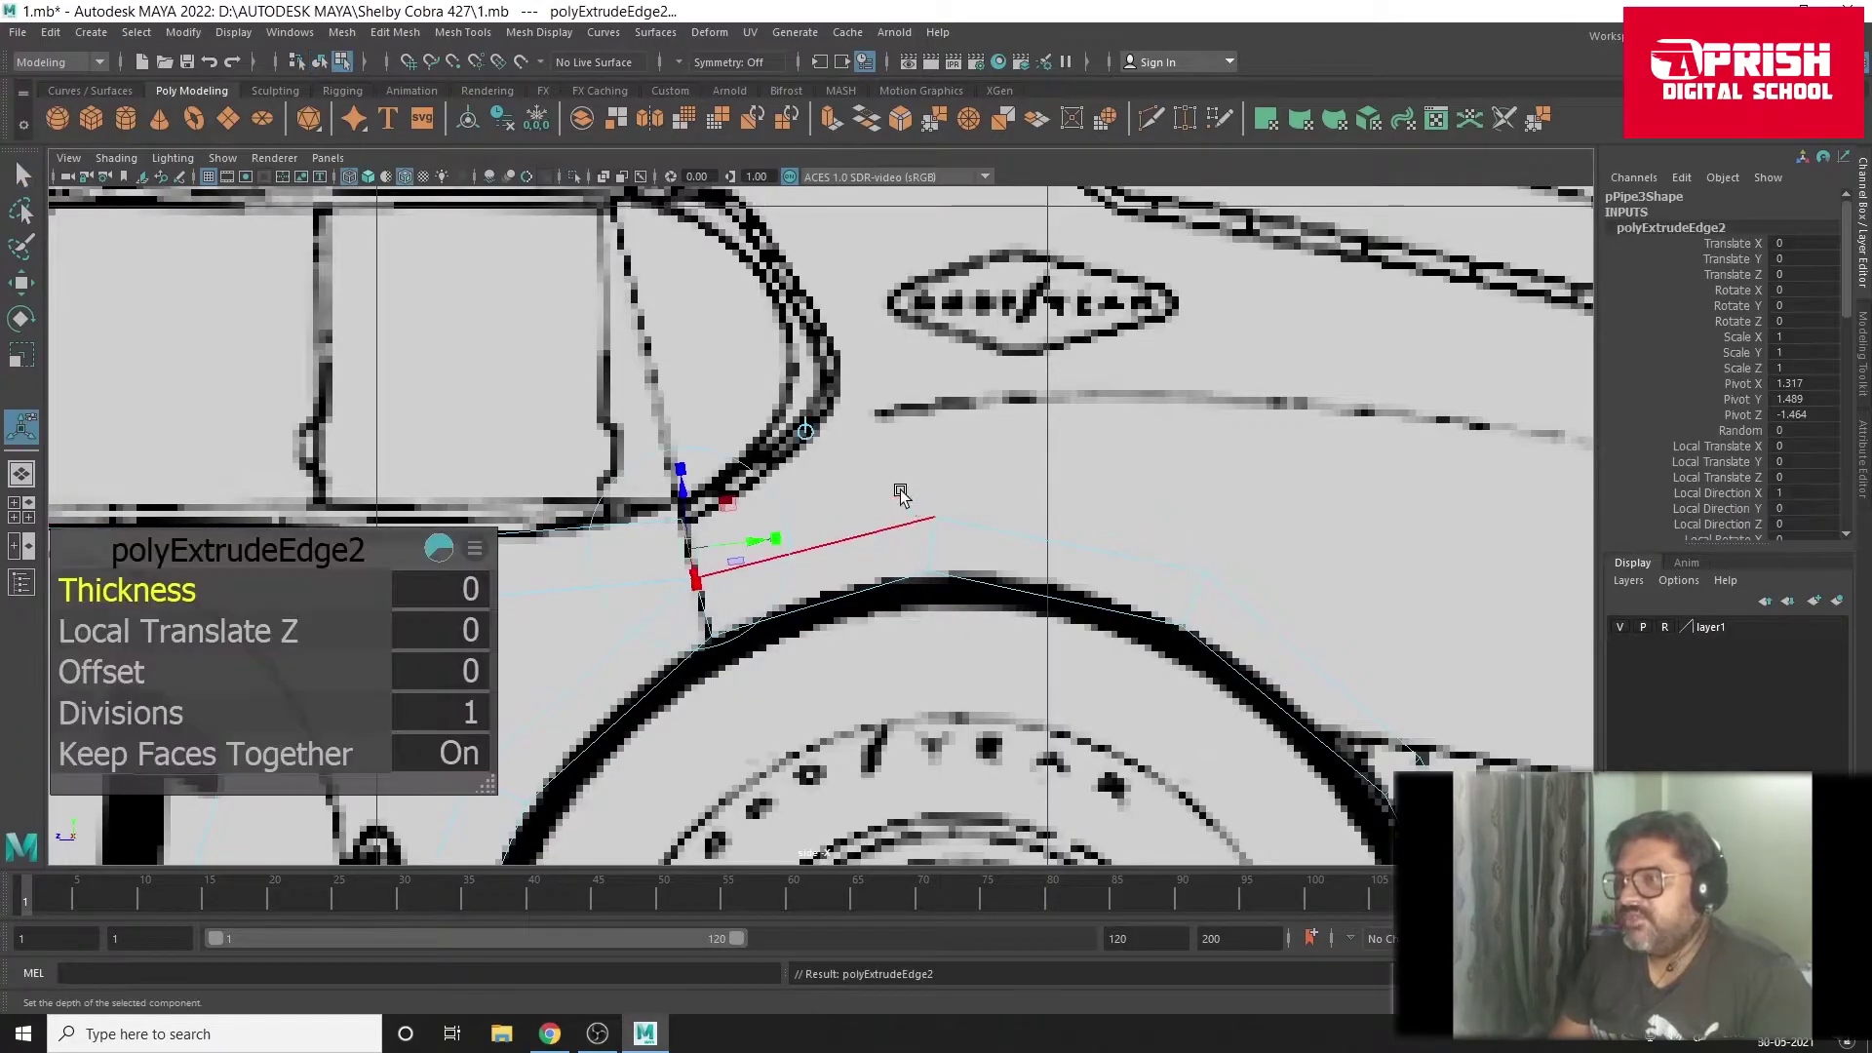
drag(710, 556, 766, 536)
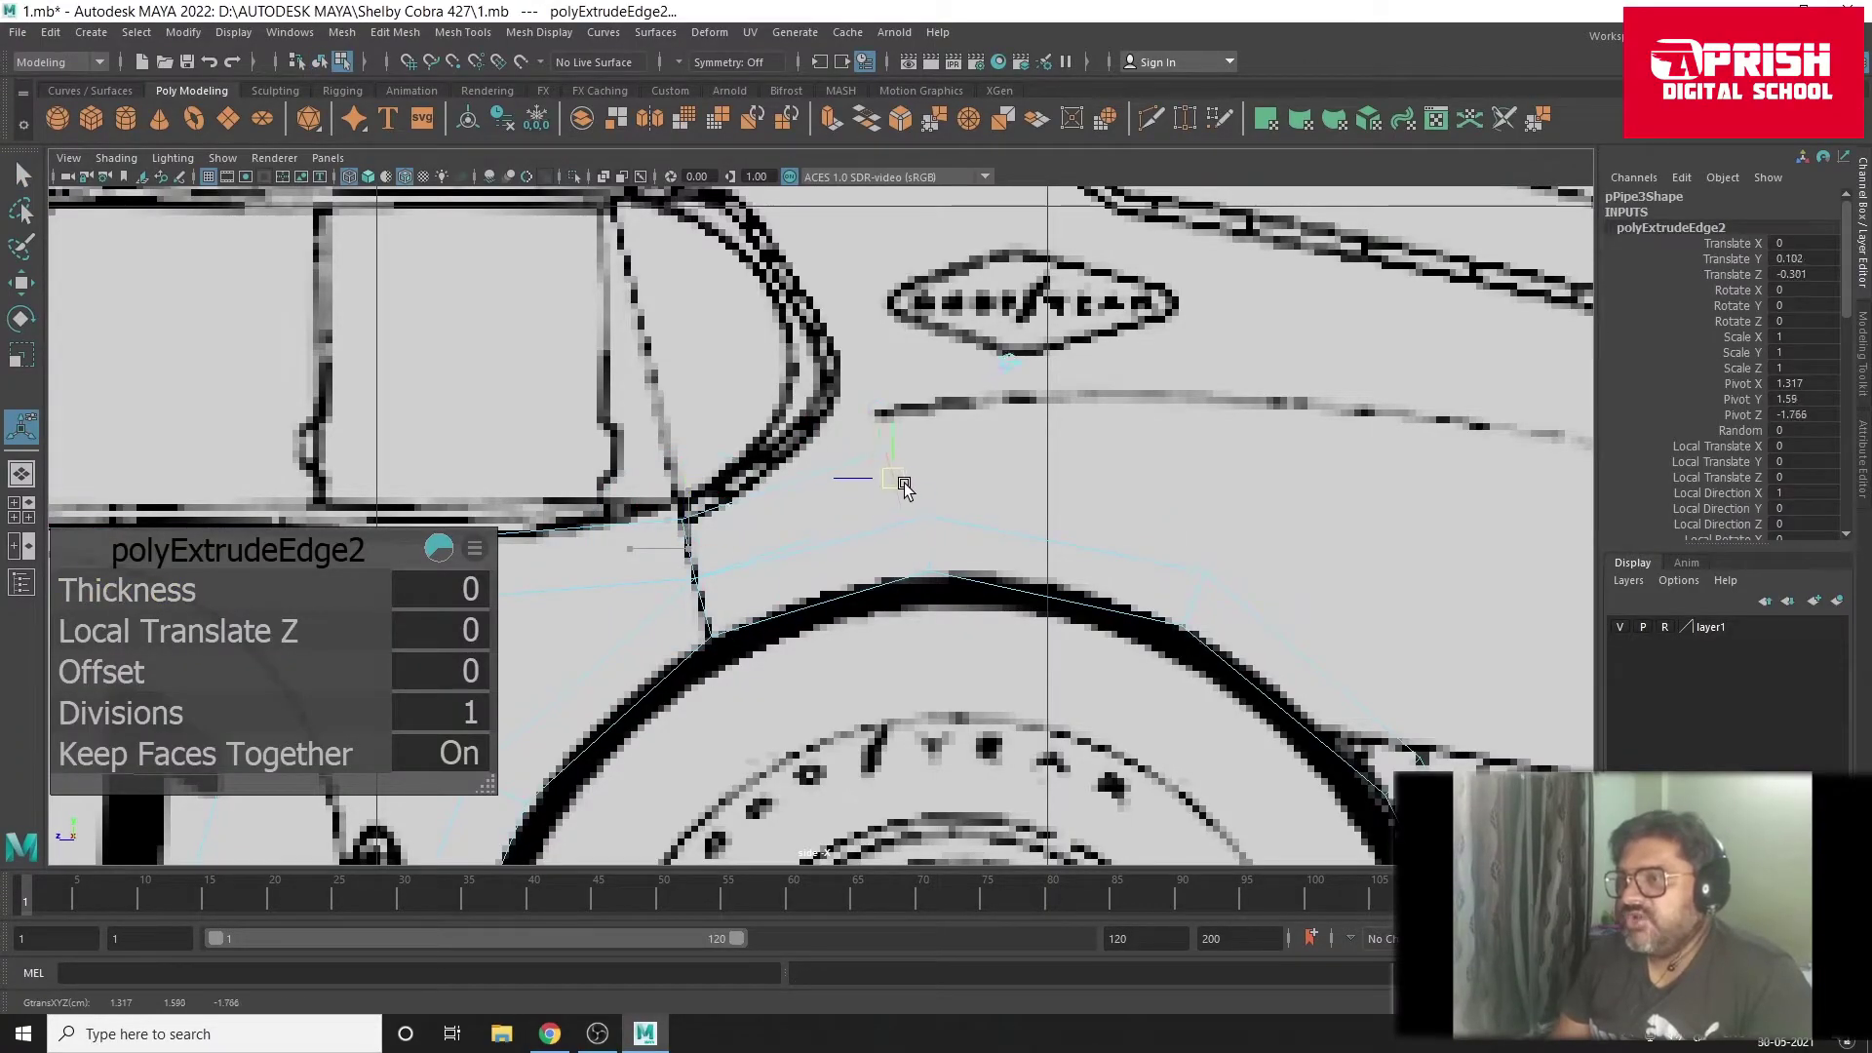
mouse_move(904, 486)
mouse_down()
mouse_move(935, 465)
mouse_move(919, 441)
mouse_up()
click(367, 180)
right_drag(849, 451, 863, 411)
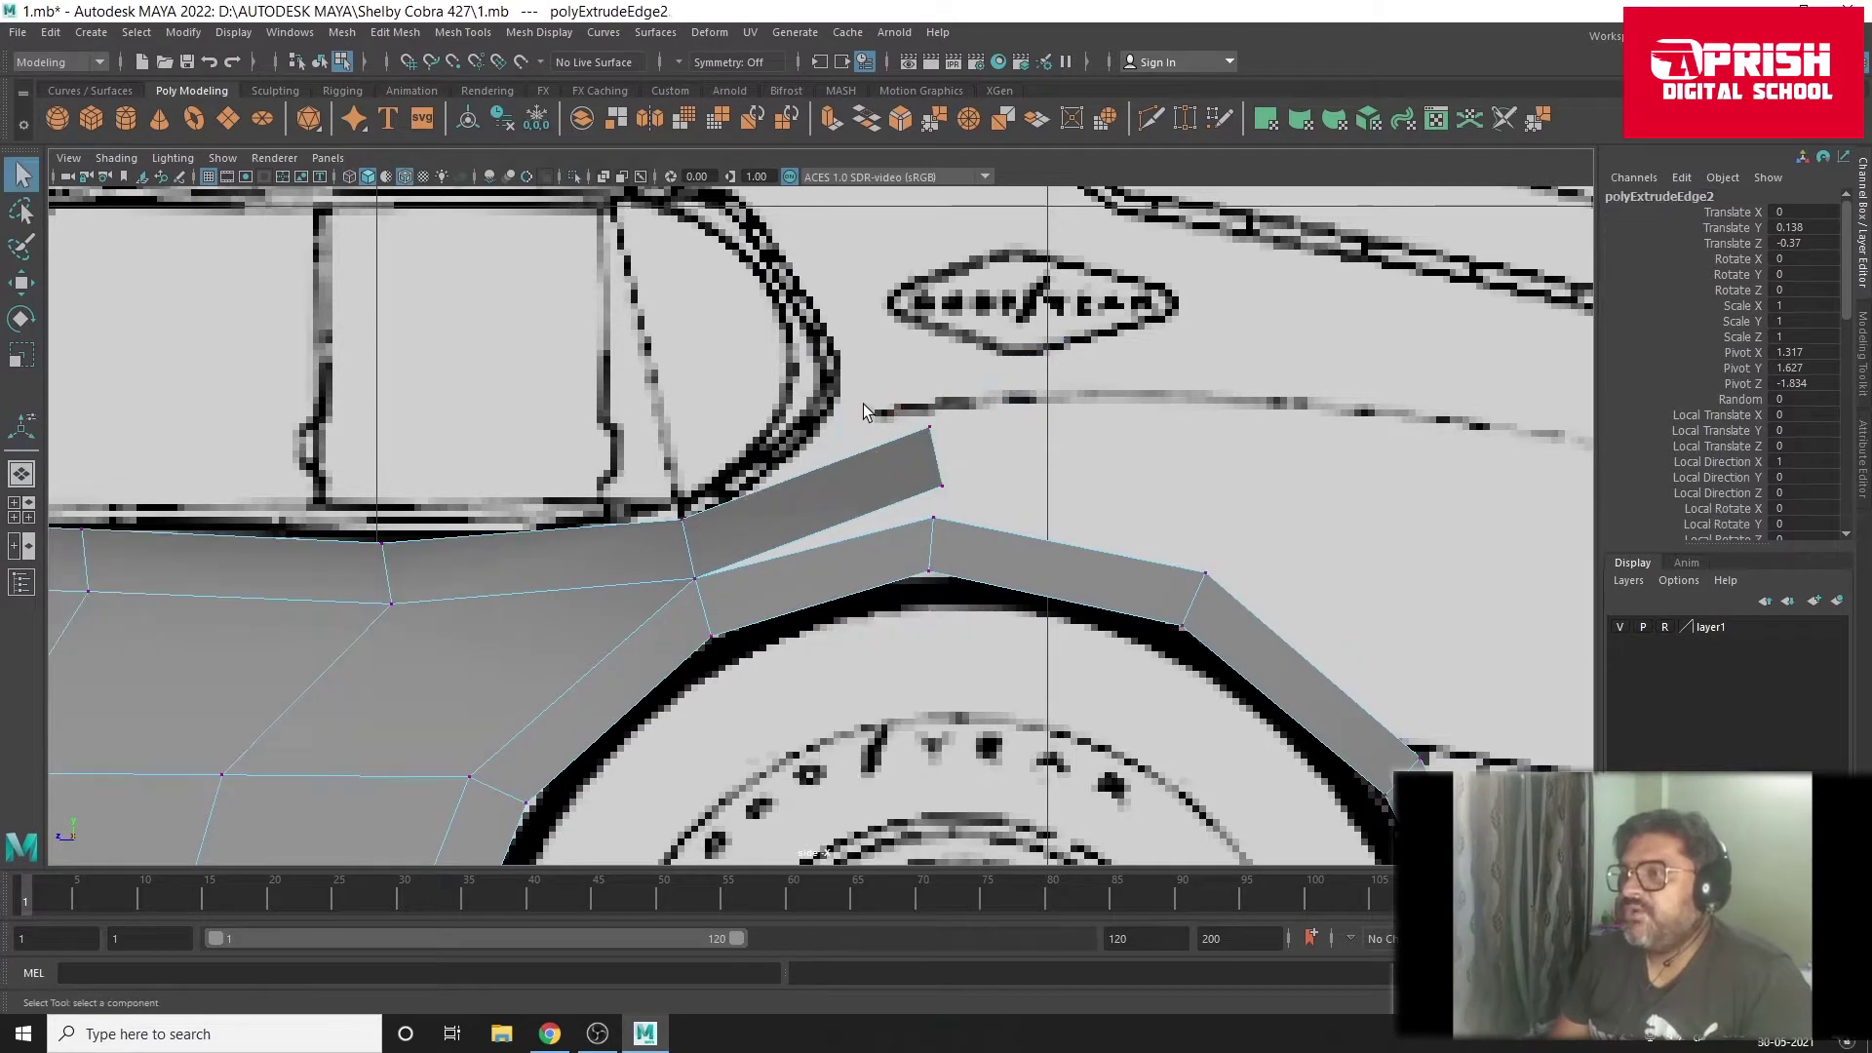
Step: Move the new face's corner vertices onto the blueprint window outline and strip
click(929, 434)
key(w)
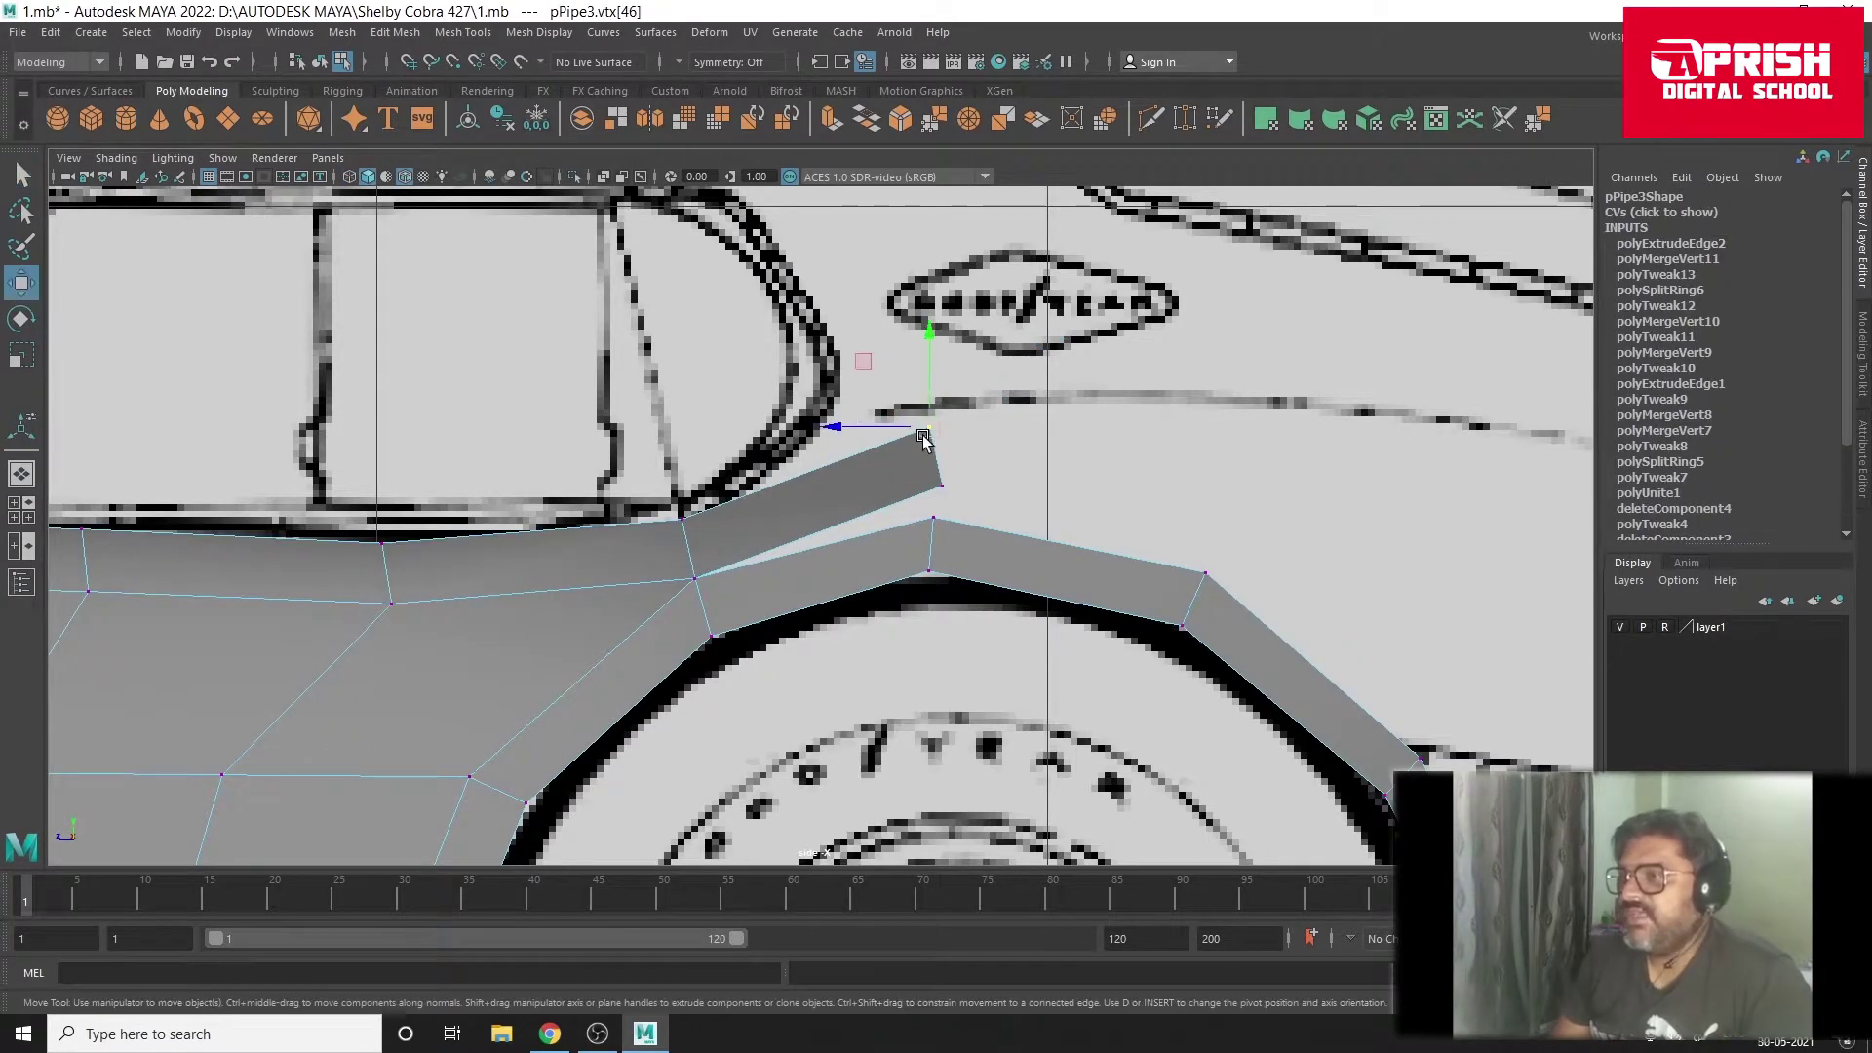
drag(923, 440, 840, 411)
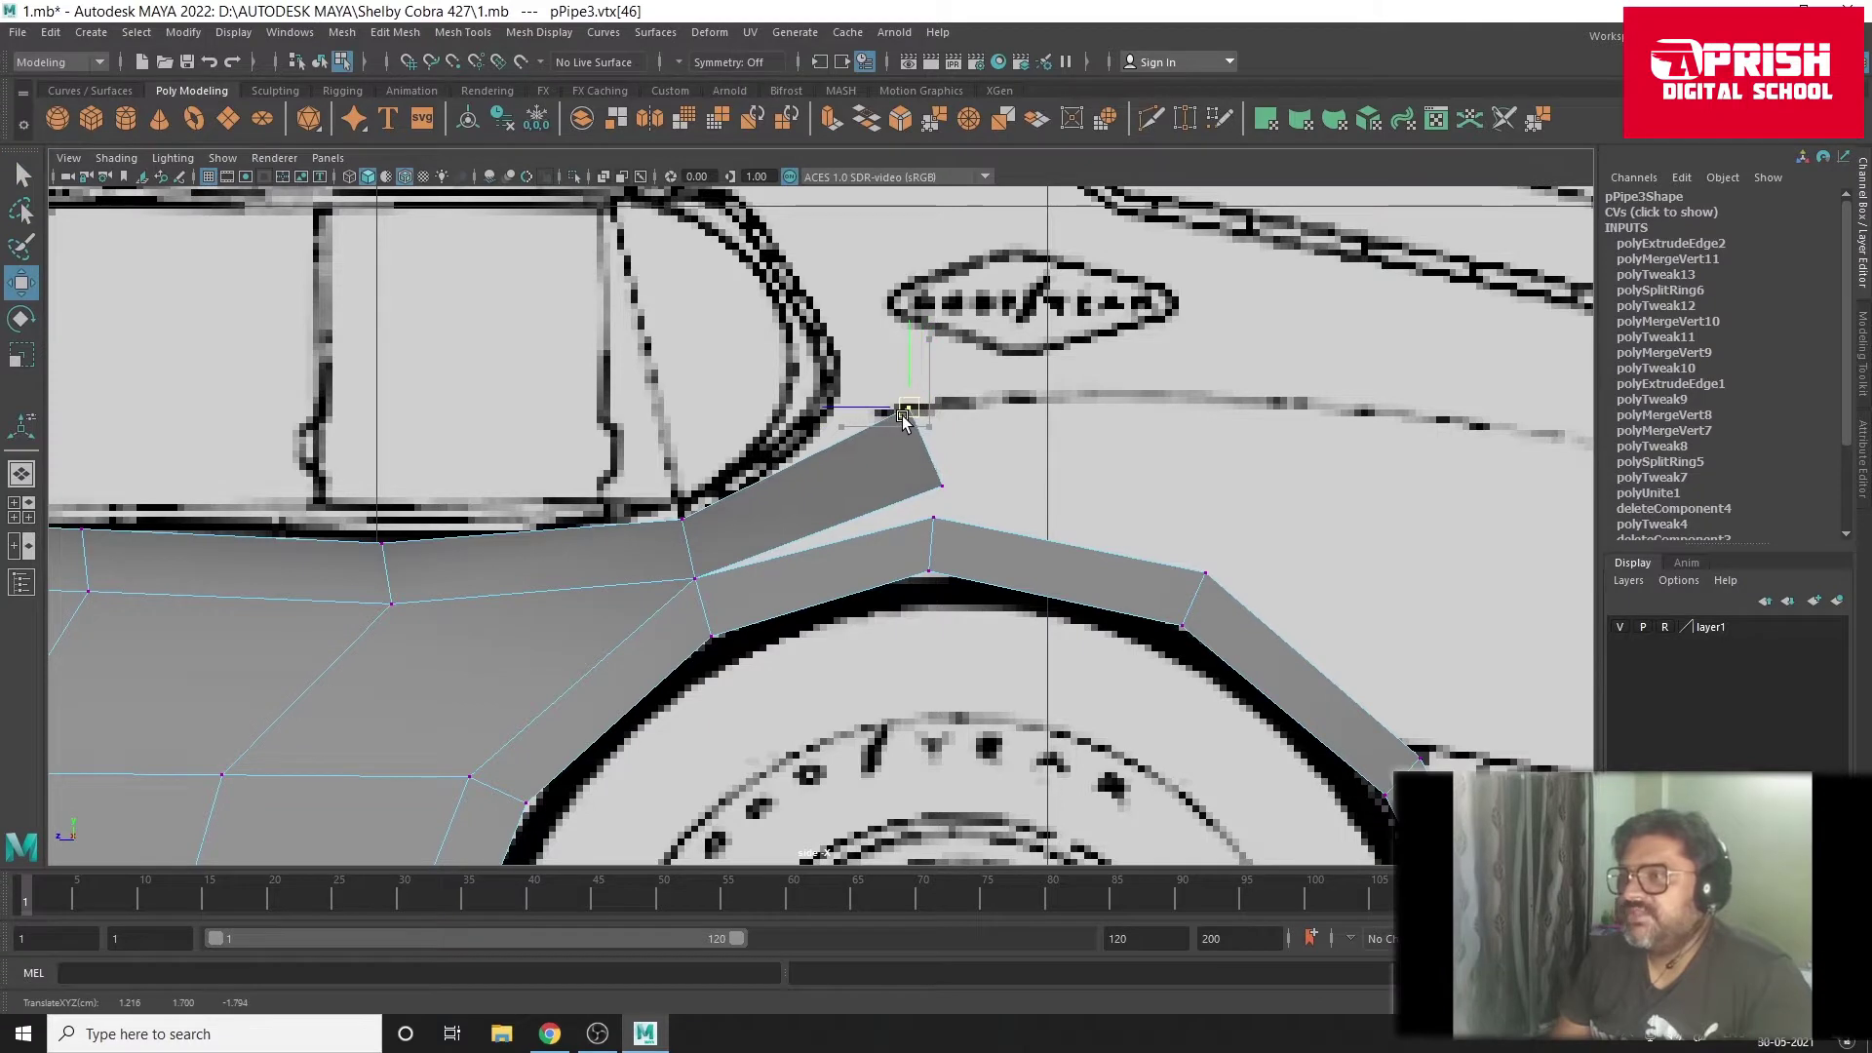
click(934, 485)
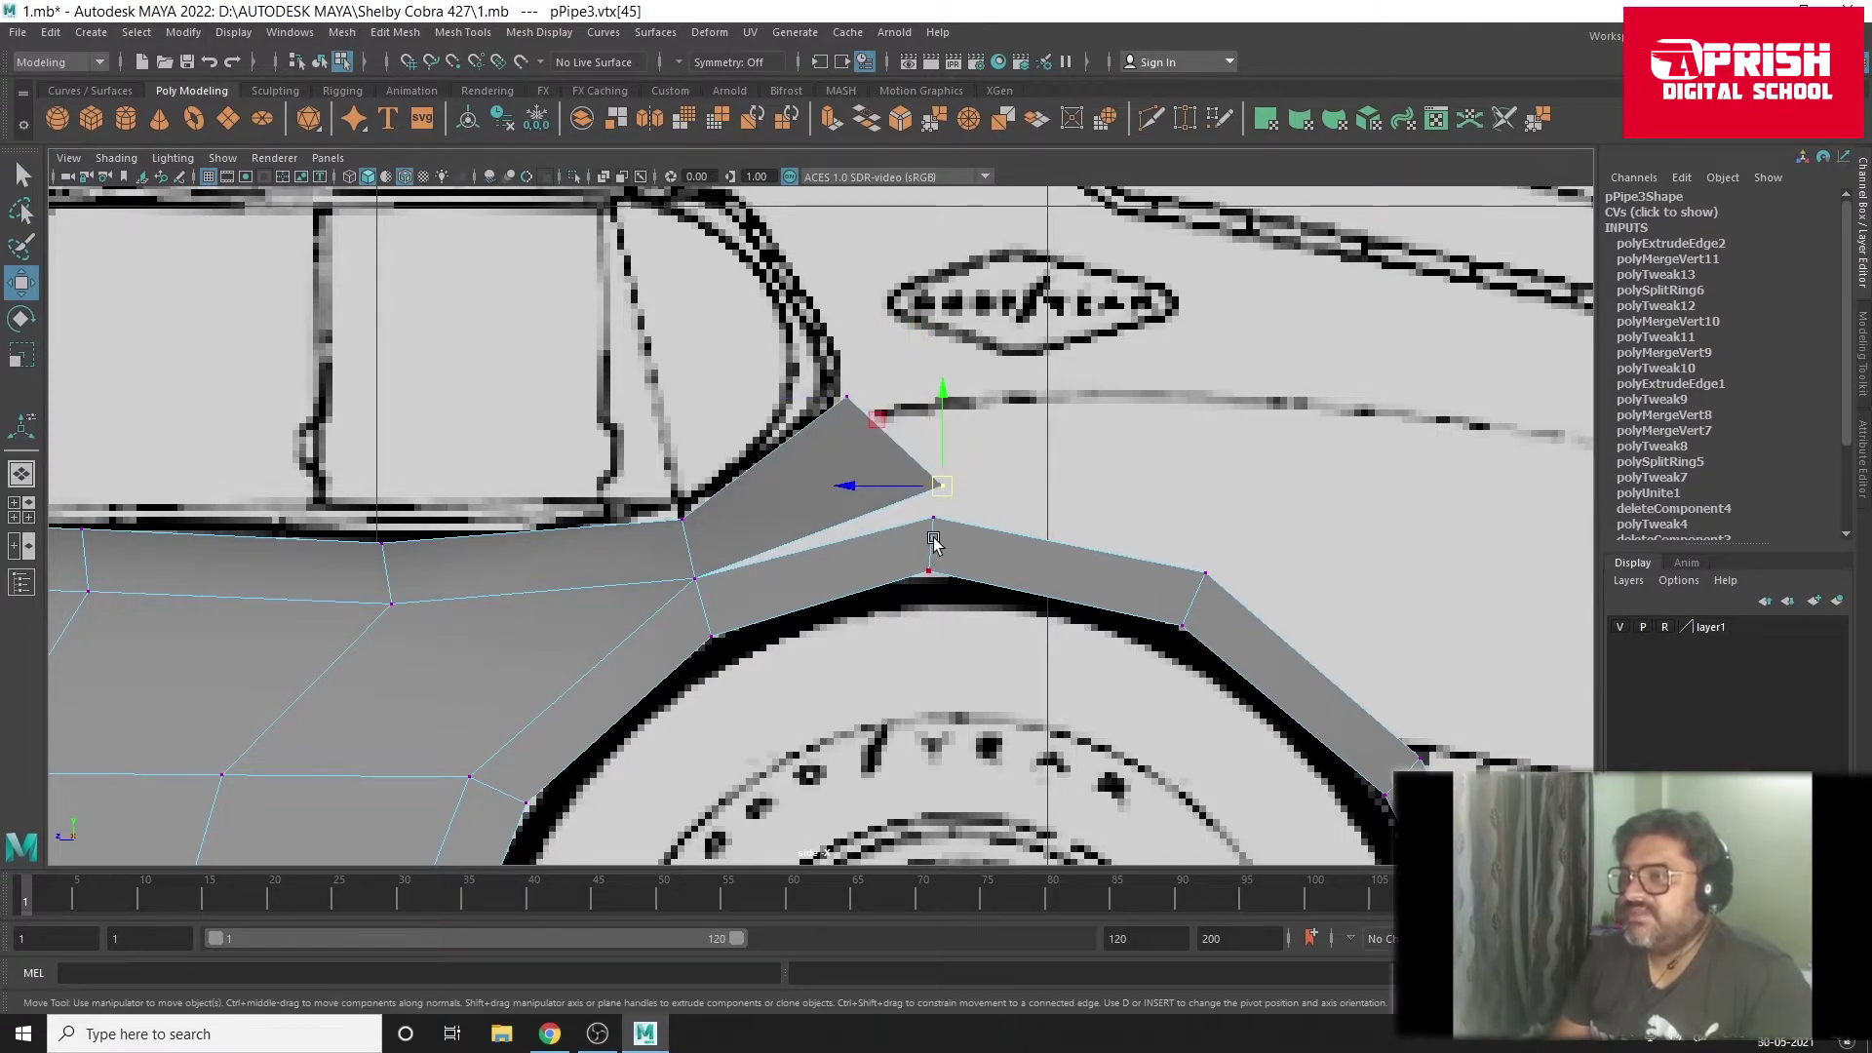
drag(942, 485, 931, 517)
click(846, 398)
mouse_move(846, 398)
mouse_down()
mouse_move(857, 424)
mouse_move(840, 426)
mouse_up()
click(681, 521)
drag(682, 524, 680, 516)
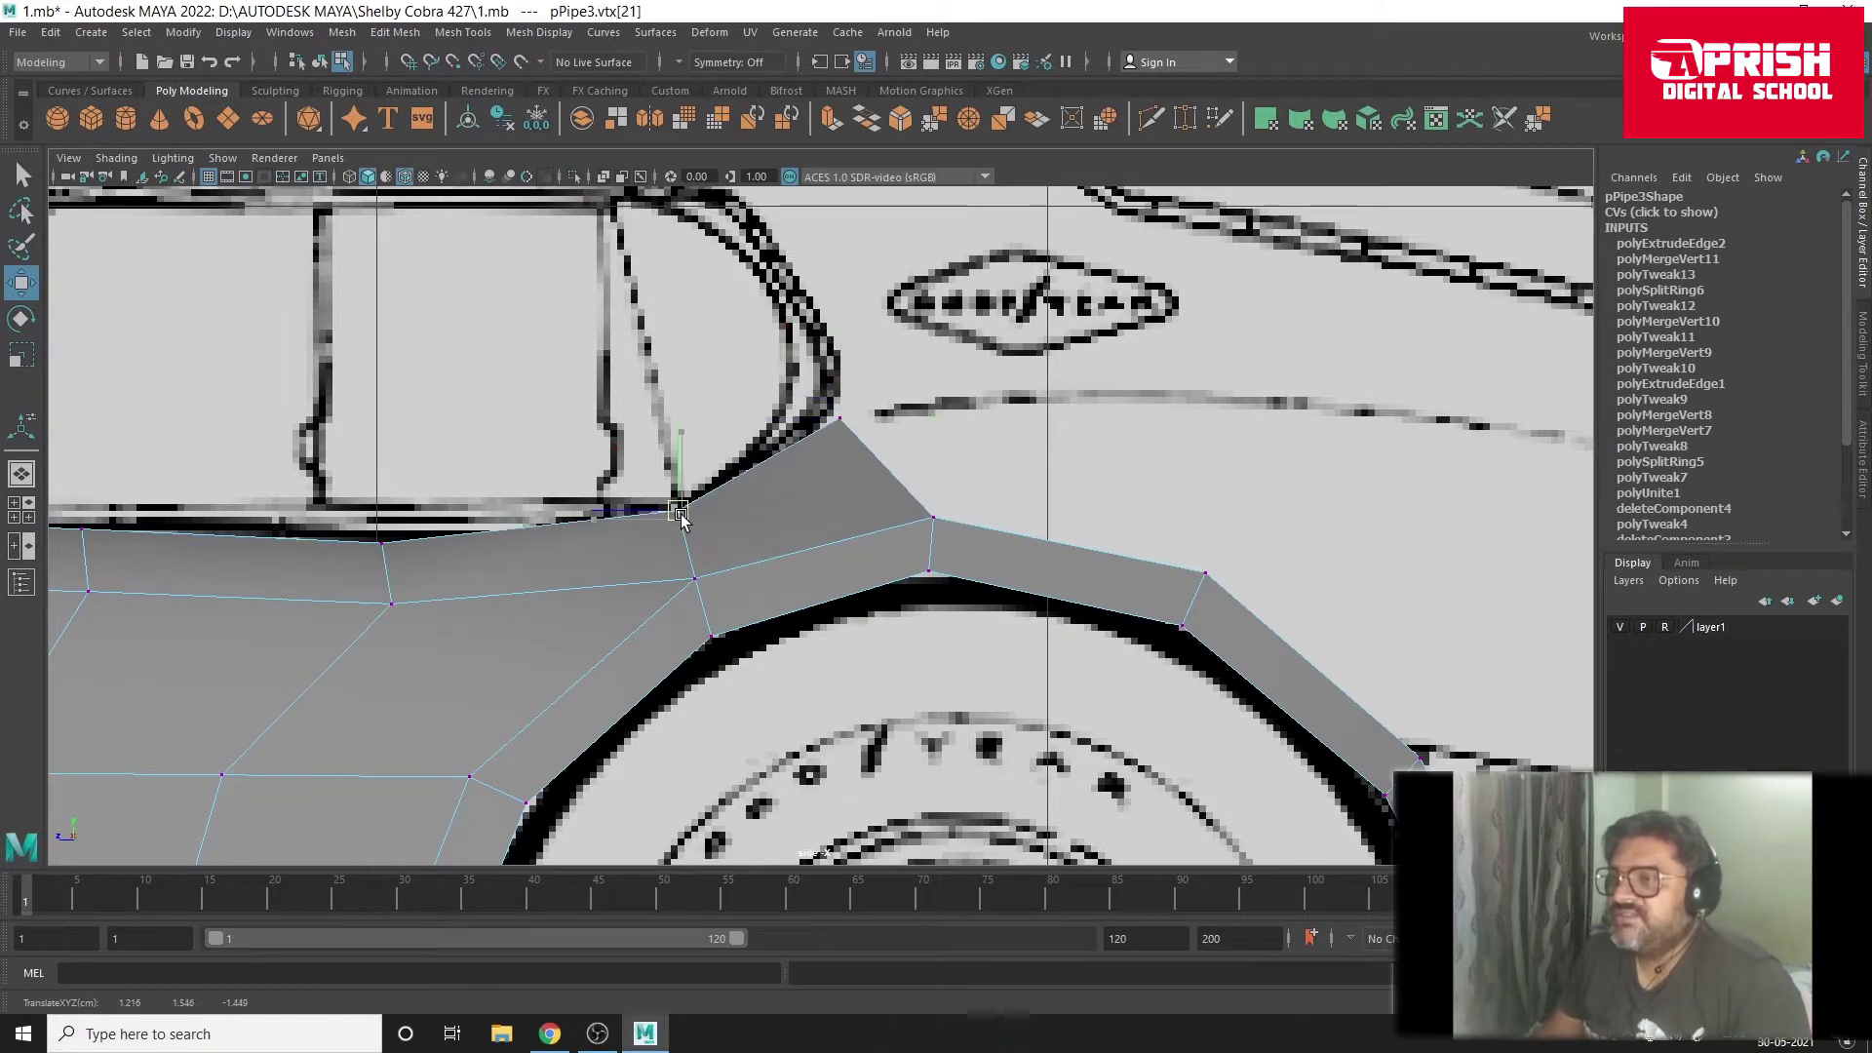
key(space)
key(space)
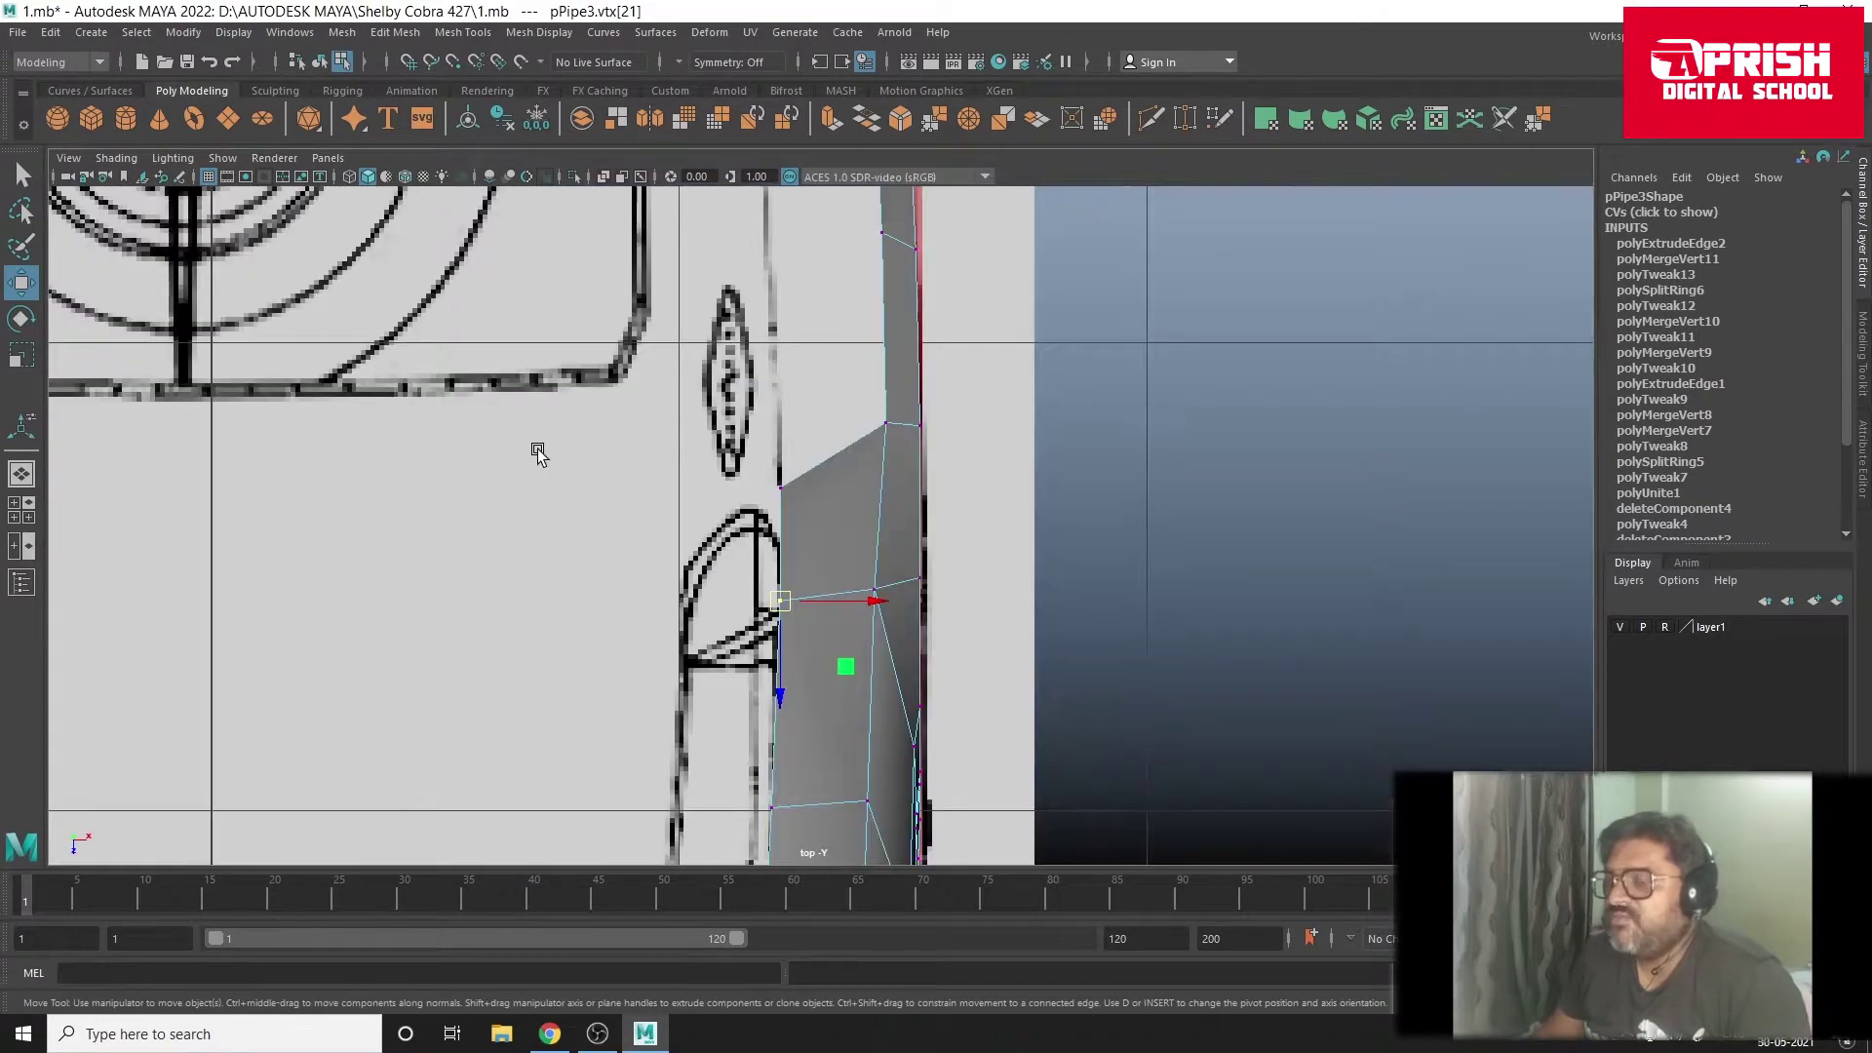
Step: In top view, extrude the new face's outer edge along Z beside the body
scroll(900, 571, up, 2)
right_drag(770, 487, 795, 430)
click(805, 434)
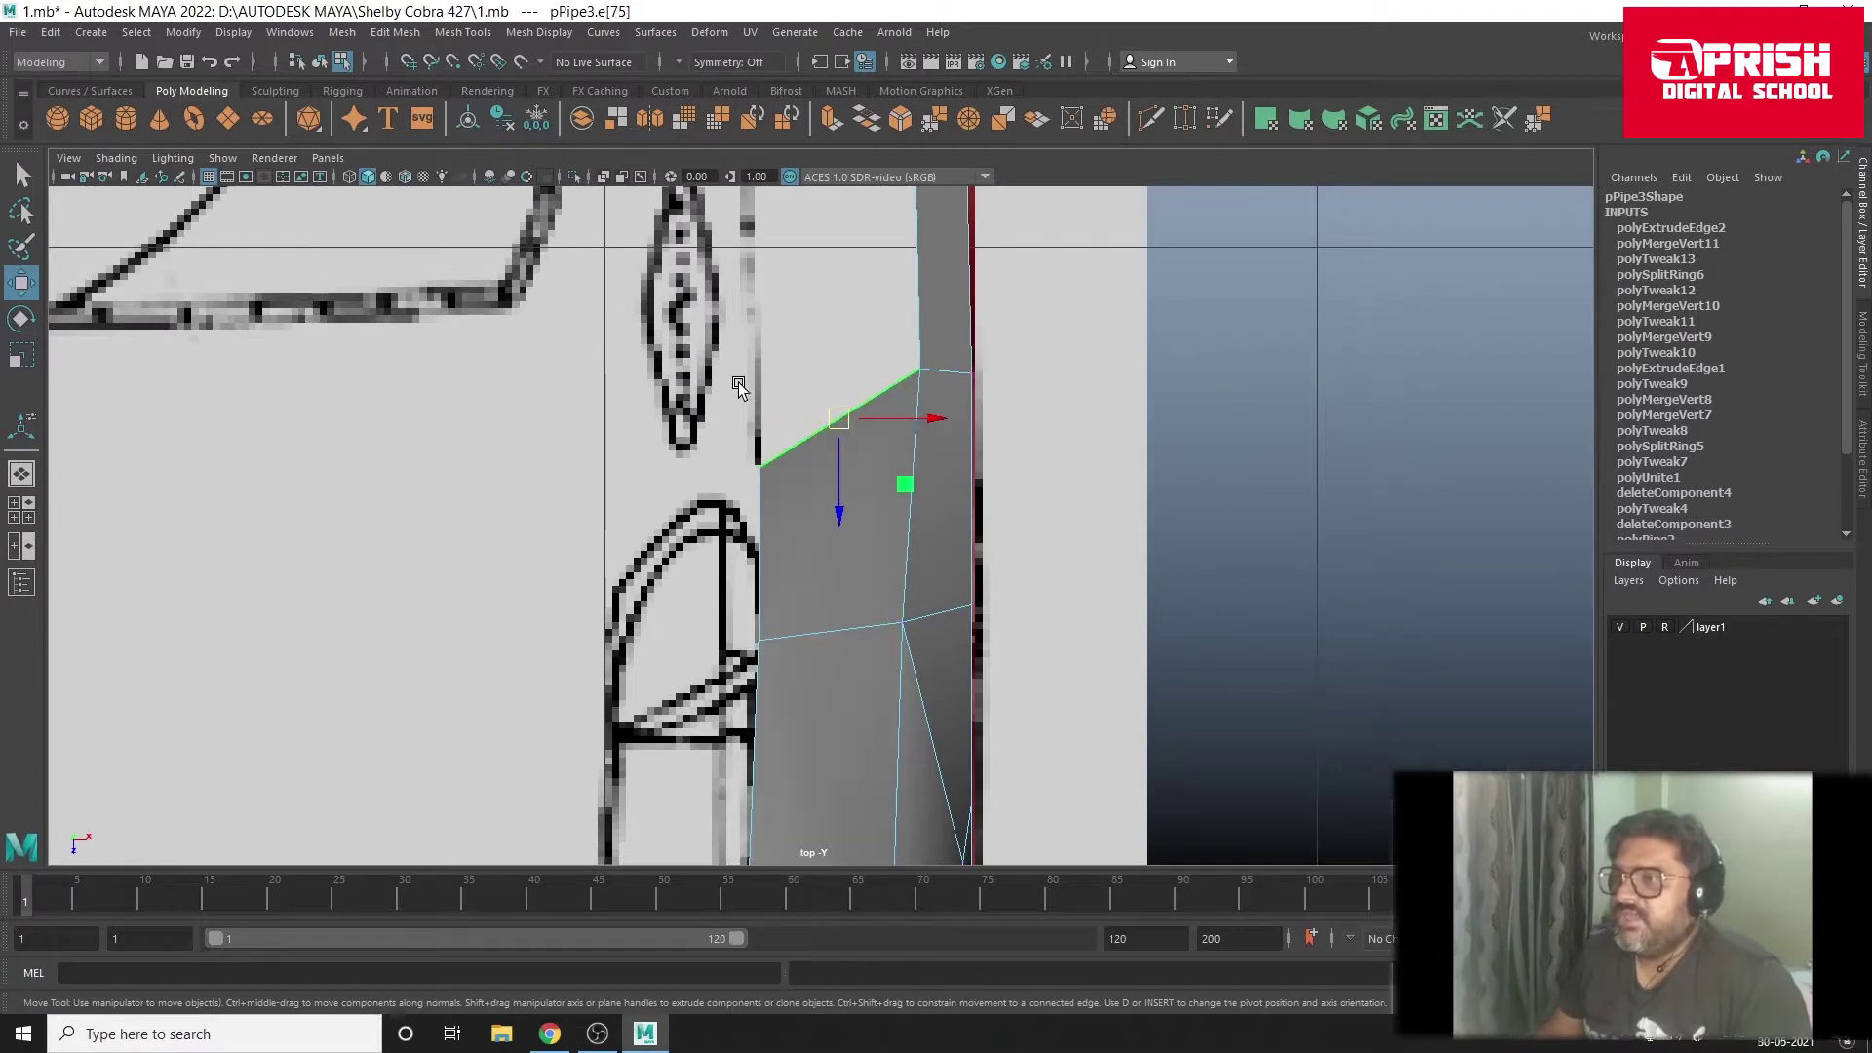
scroll(770, 488, down, 3)
scroll(751, 245, down, 2)
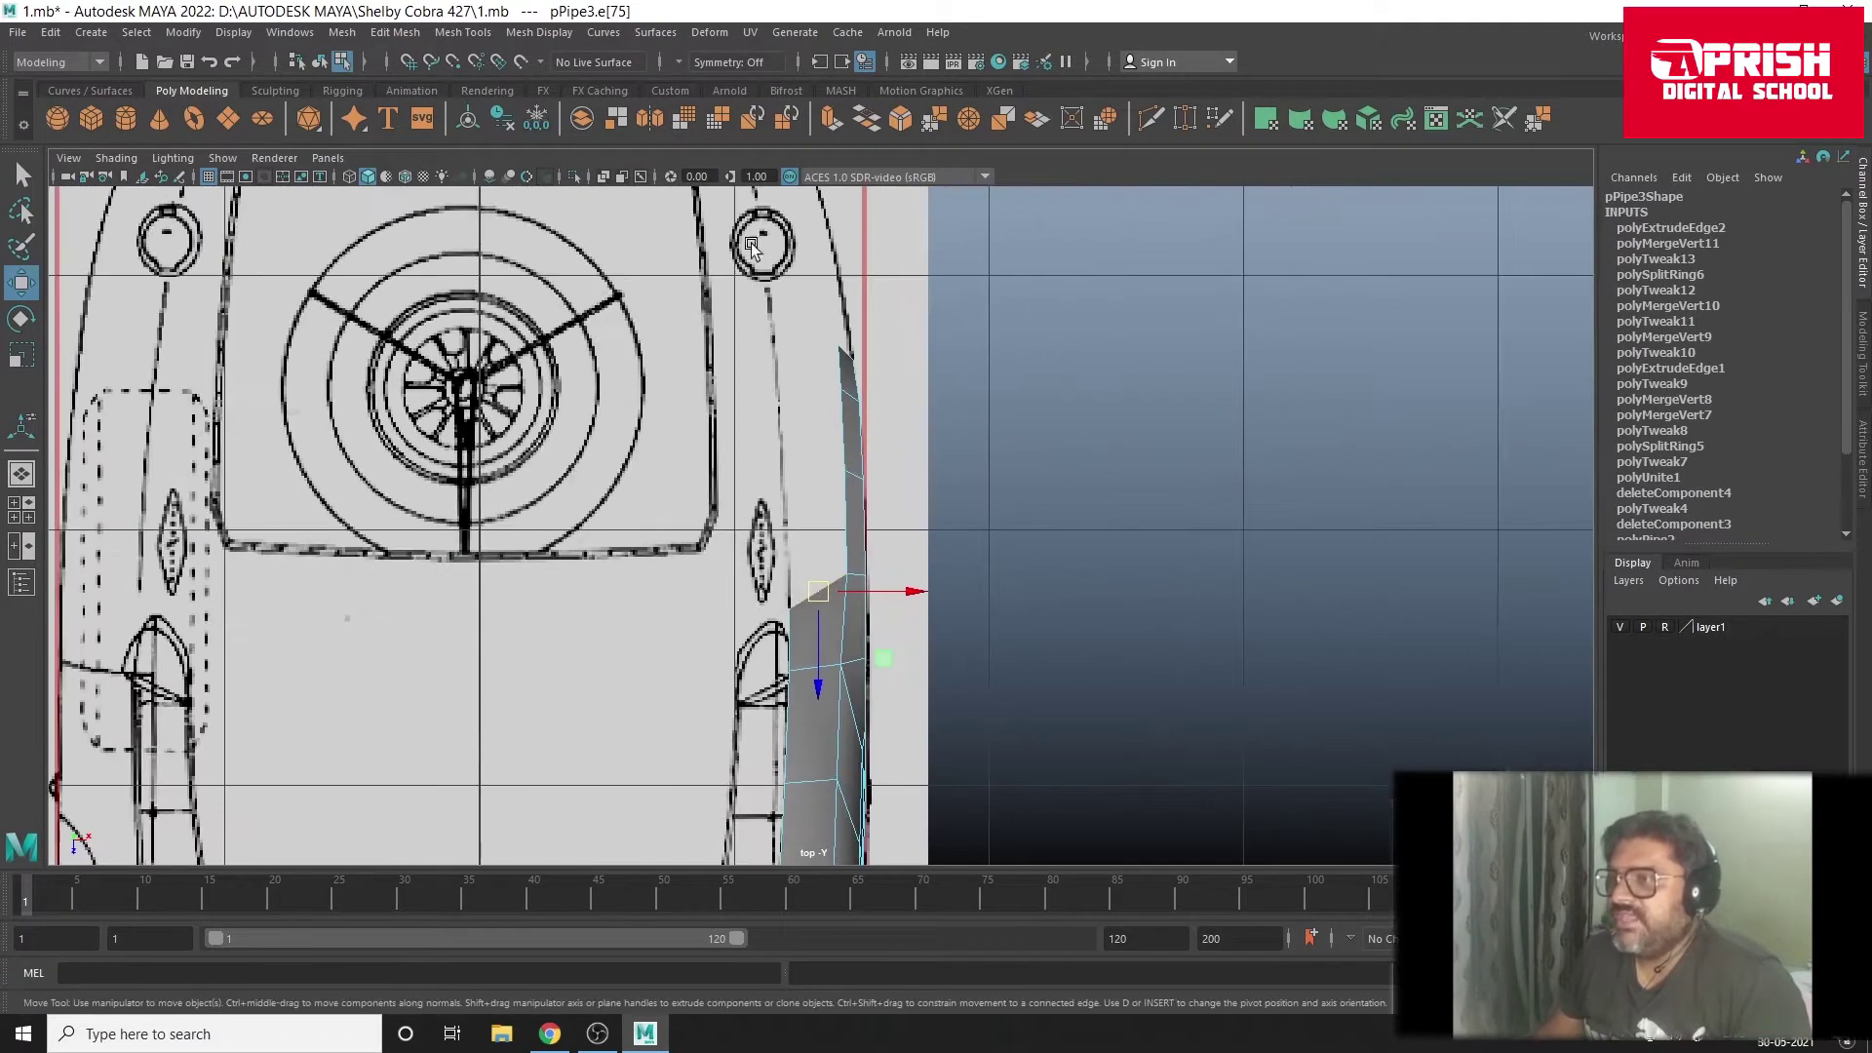
click(829, 125)
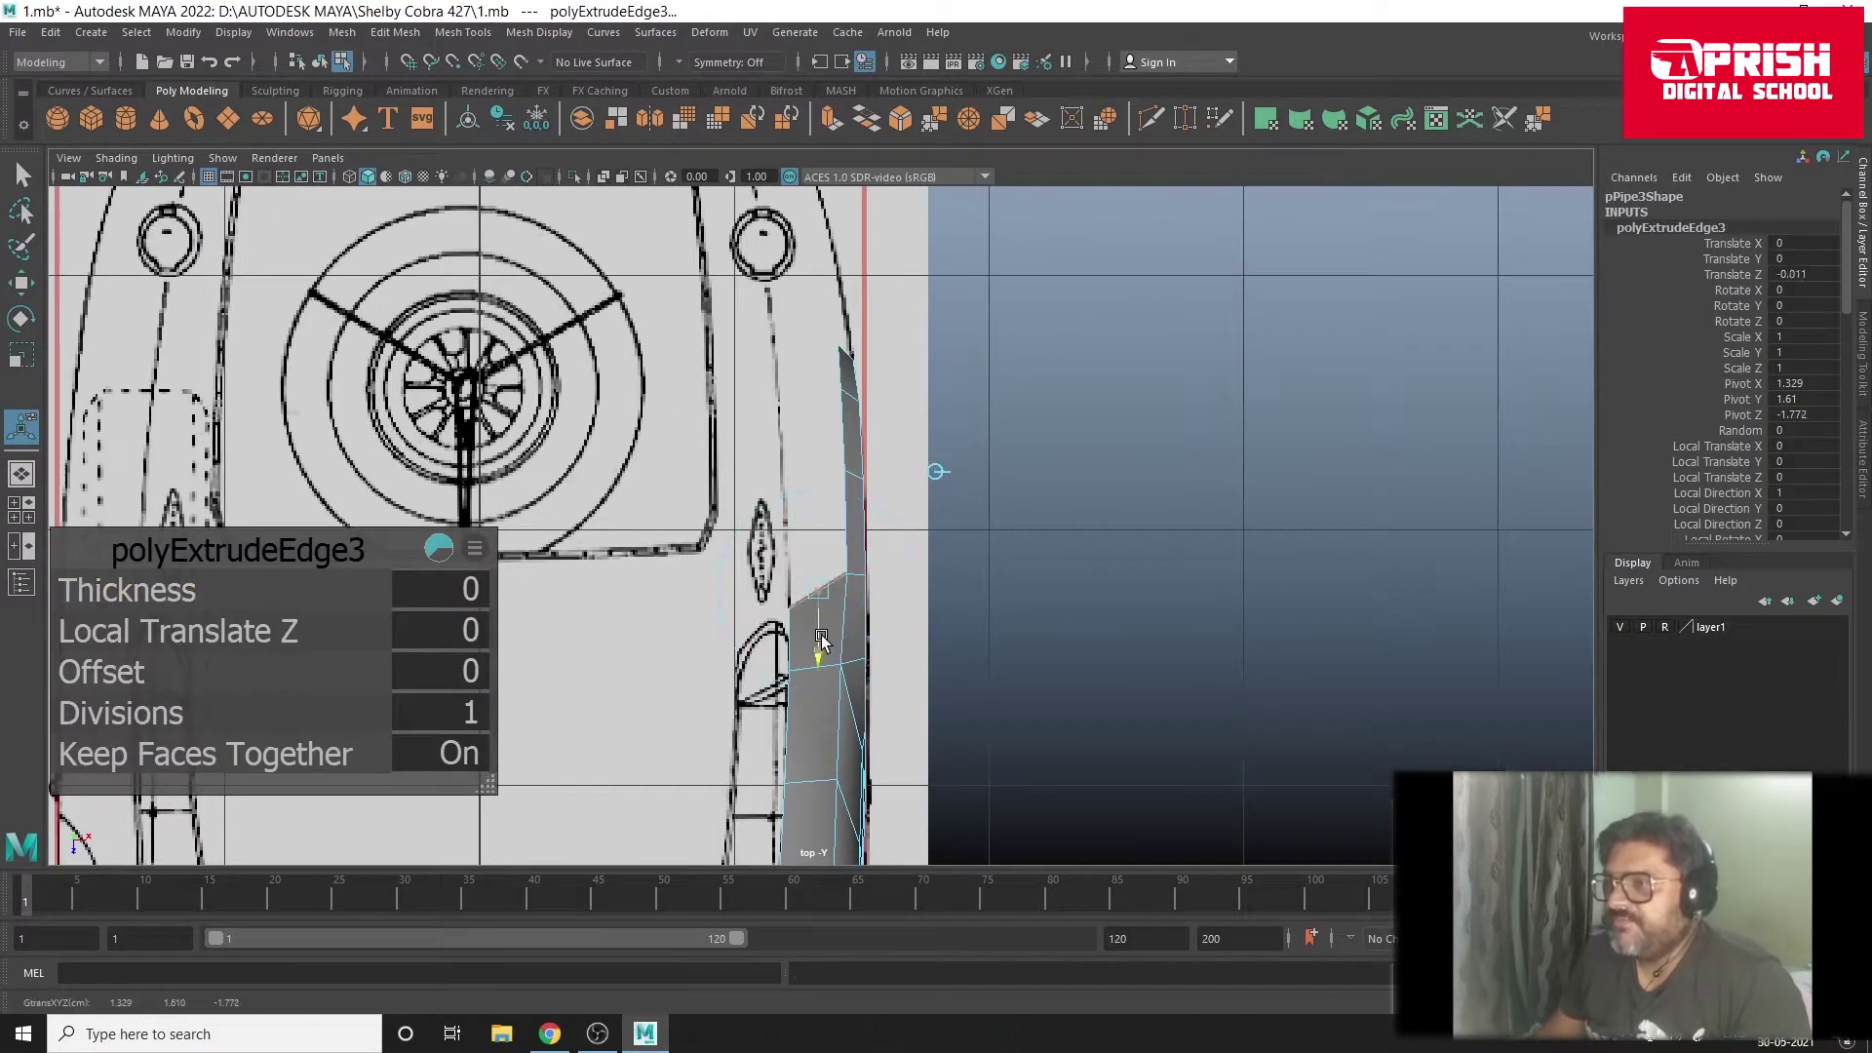
drag(819, 645, 821, 556)
scroll(801, 529, up, 3)
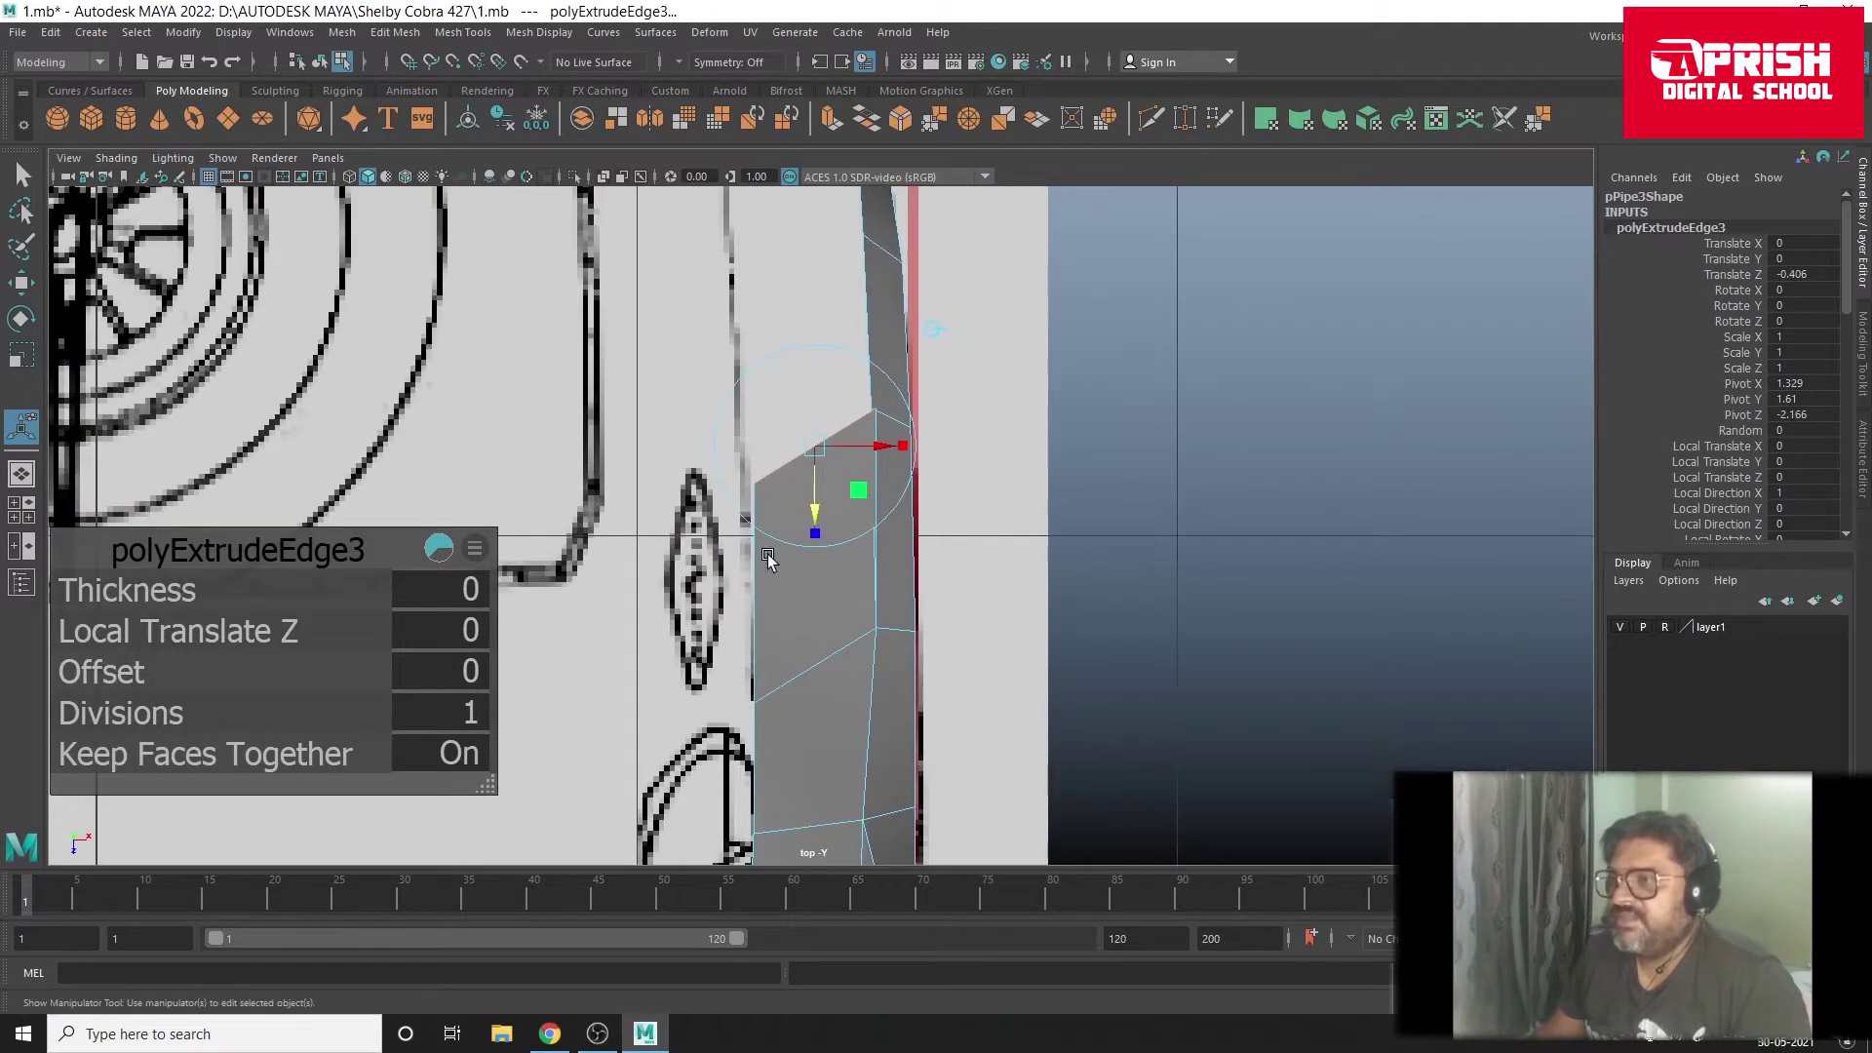
Step: Move the new row's corner vertex up to square off its end
key(q)
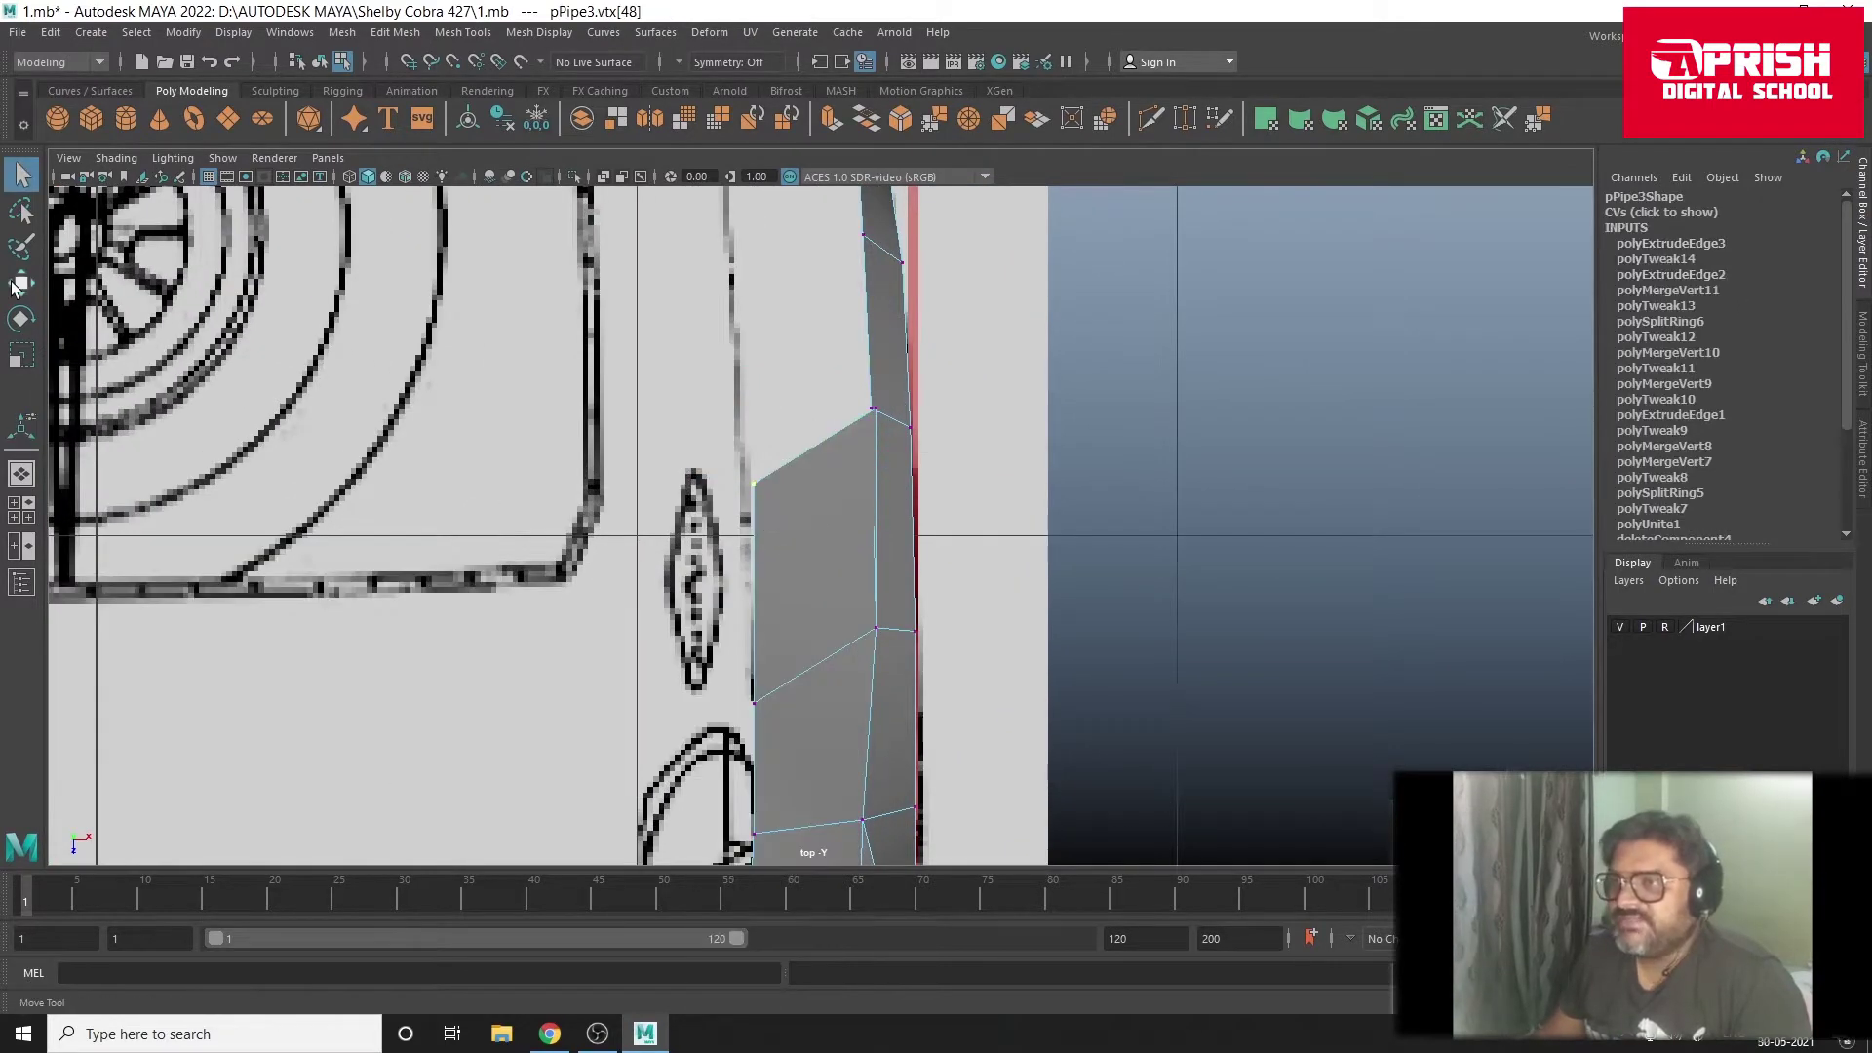
click(15, 285)
drag(762, 572, 762, 539)
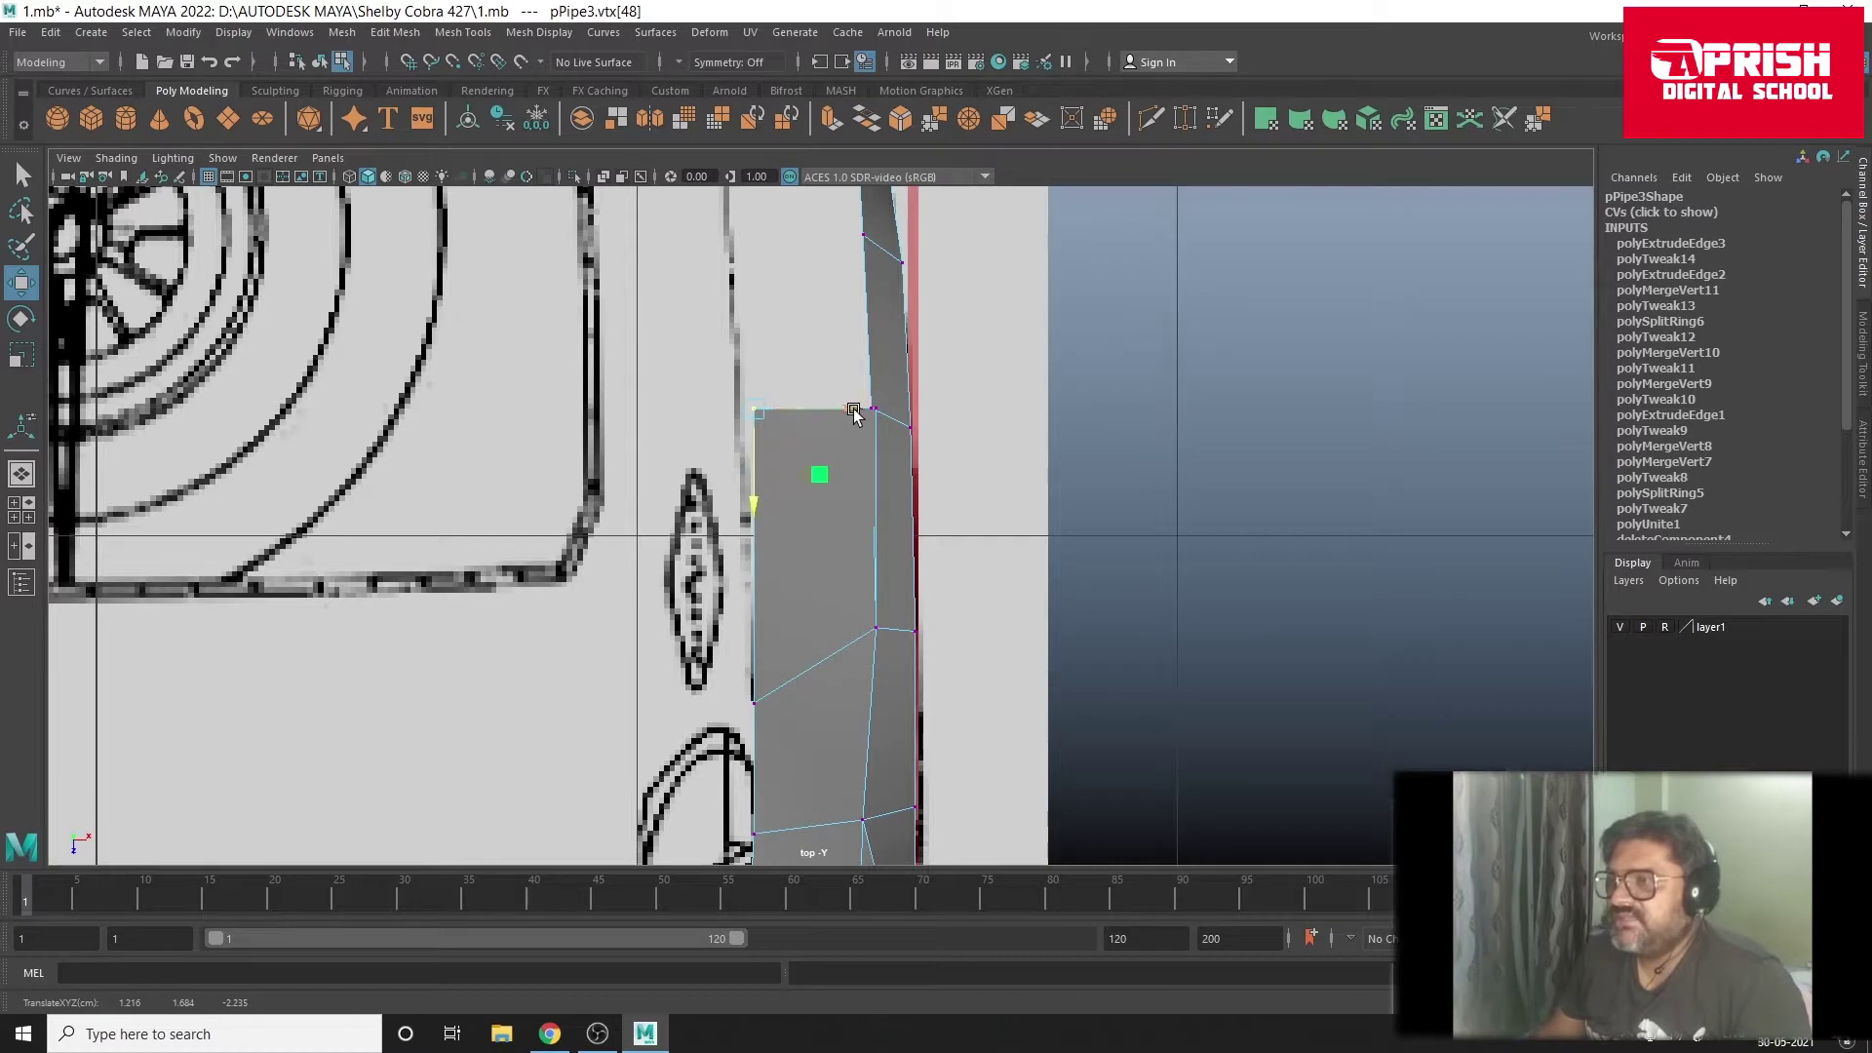
key(space)
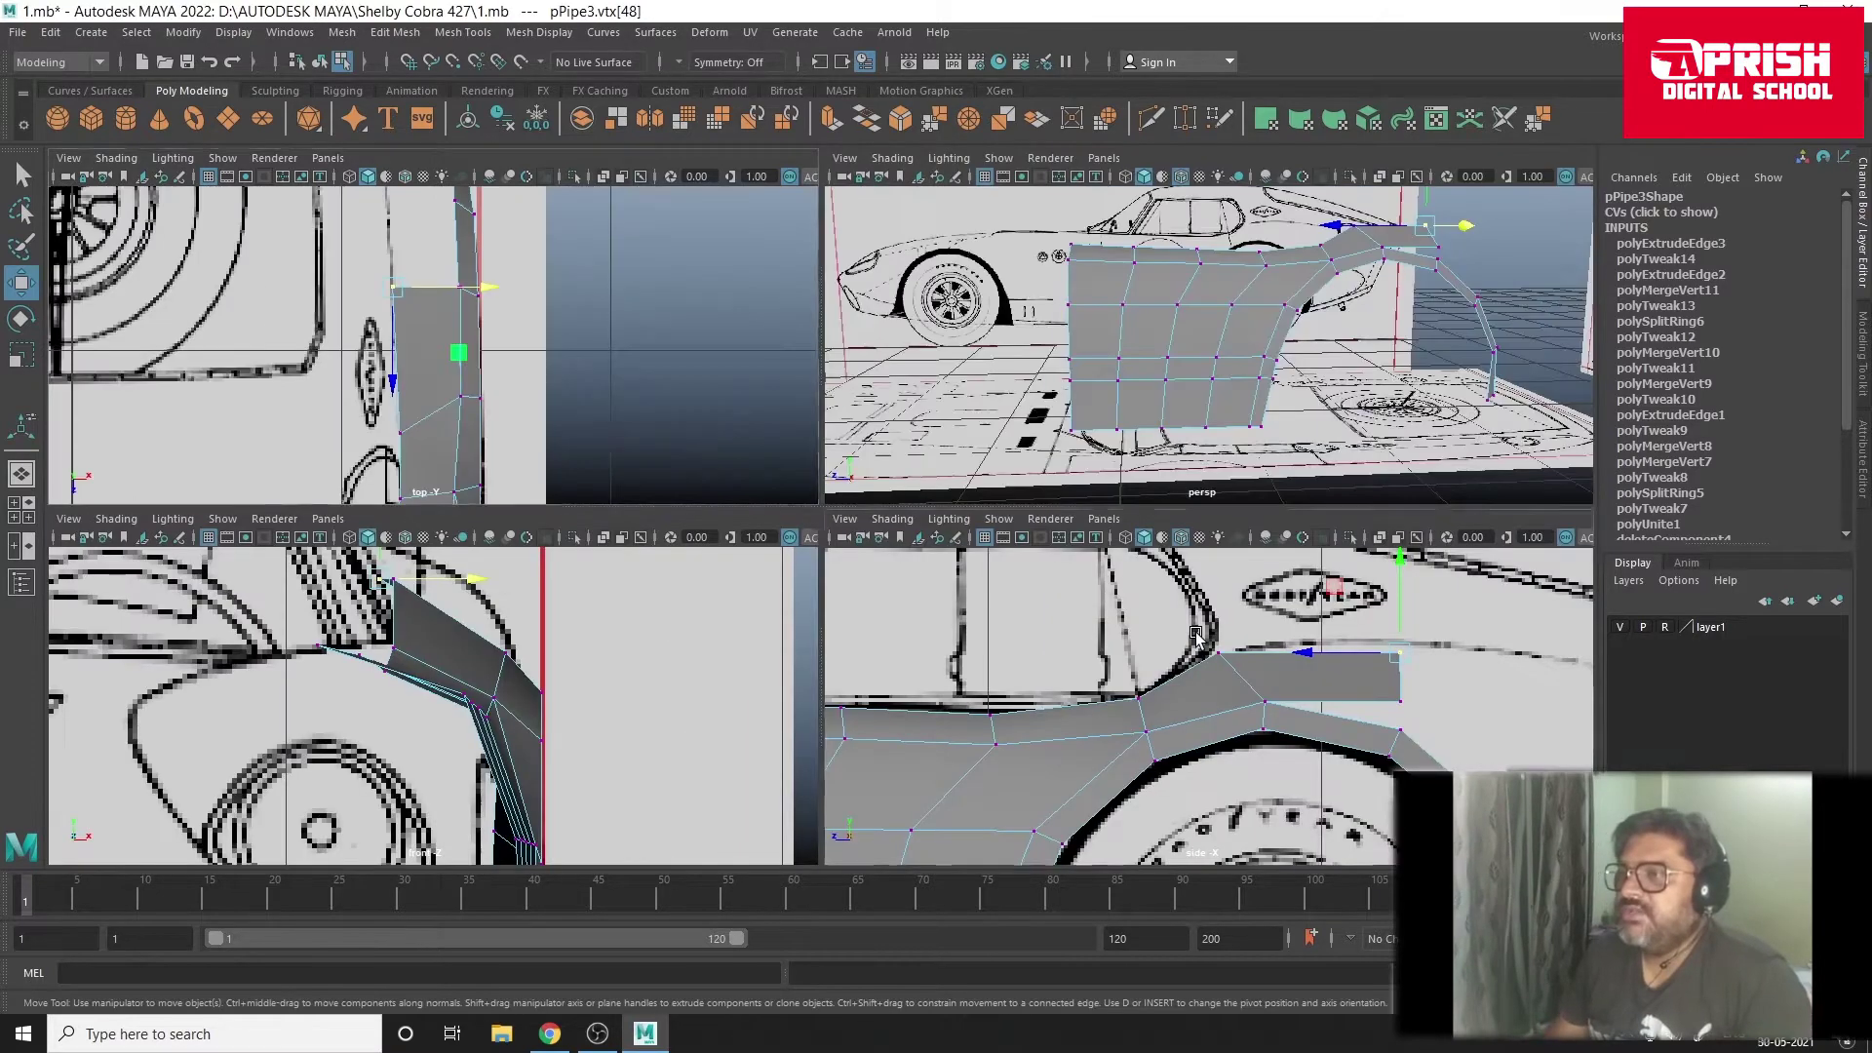
Step: In side view, move vertices 47 and 48 down to the arch strip and up to the beltline
key(space)
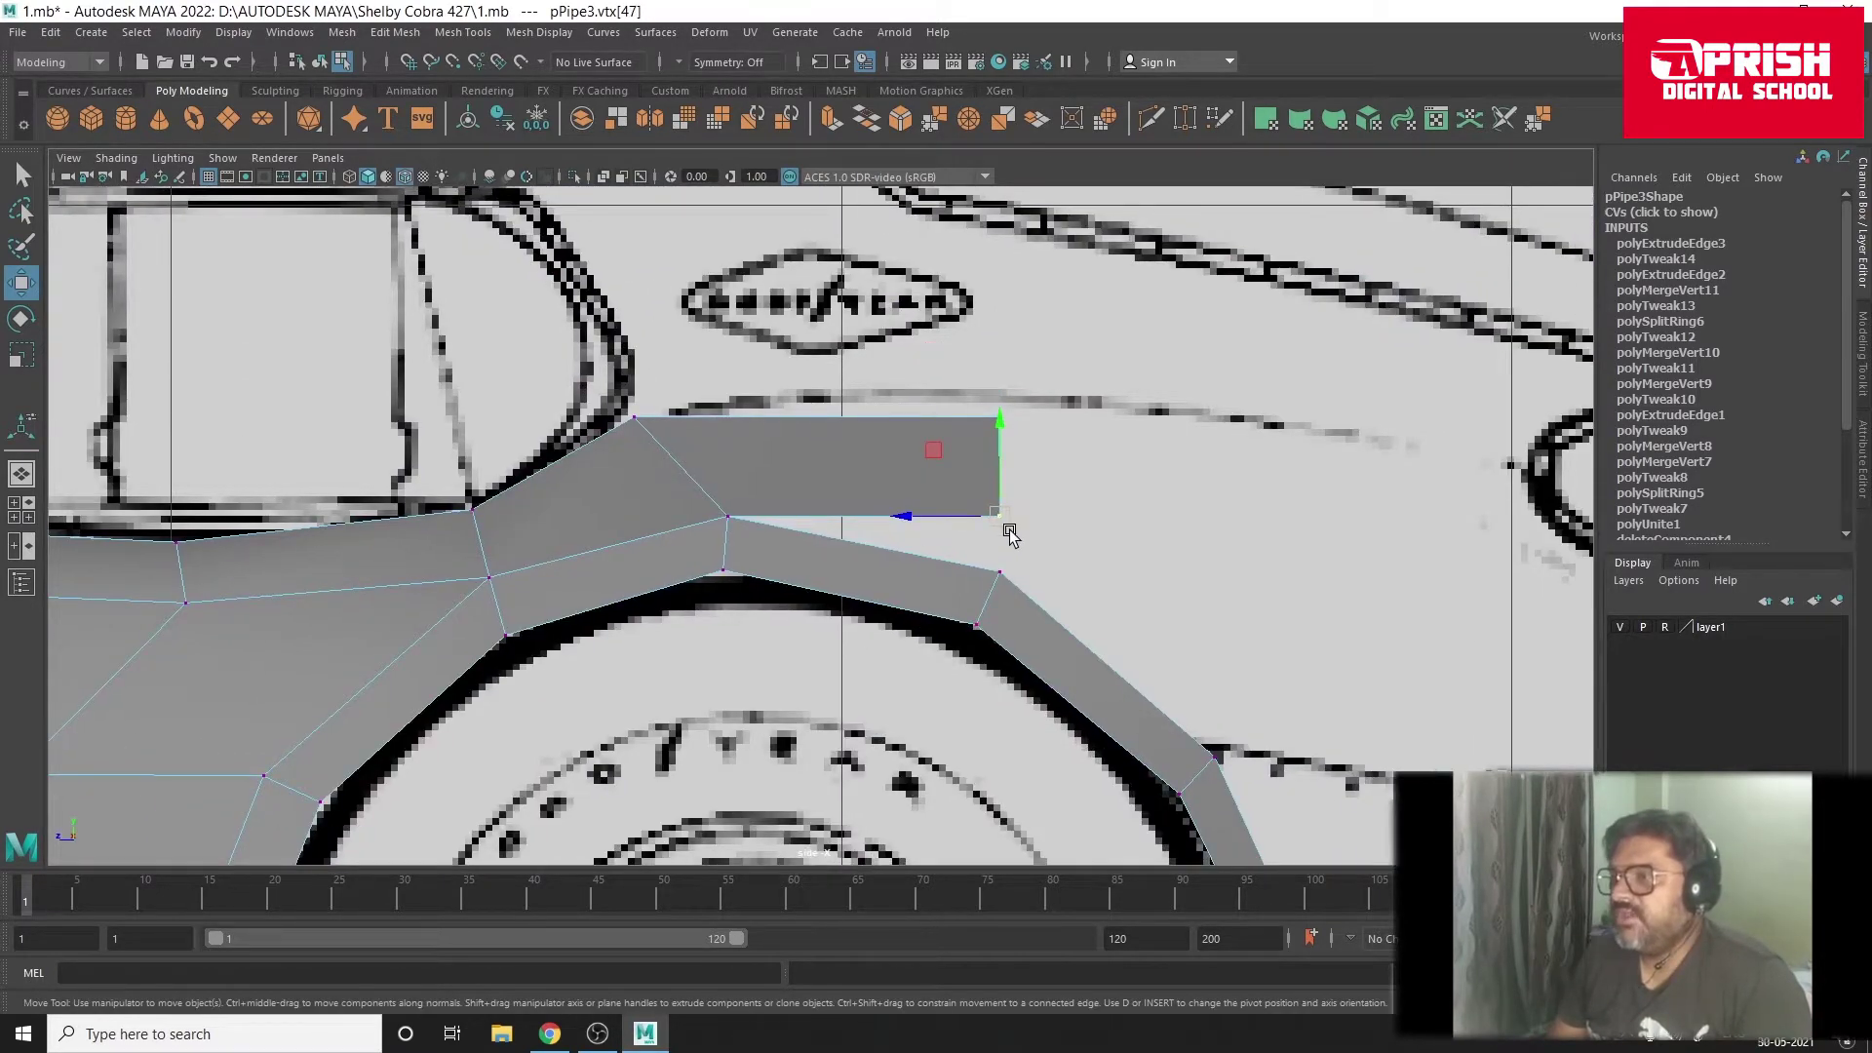
drag(1000, 555, 997, 589)
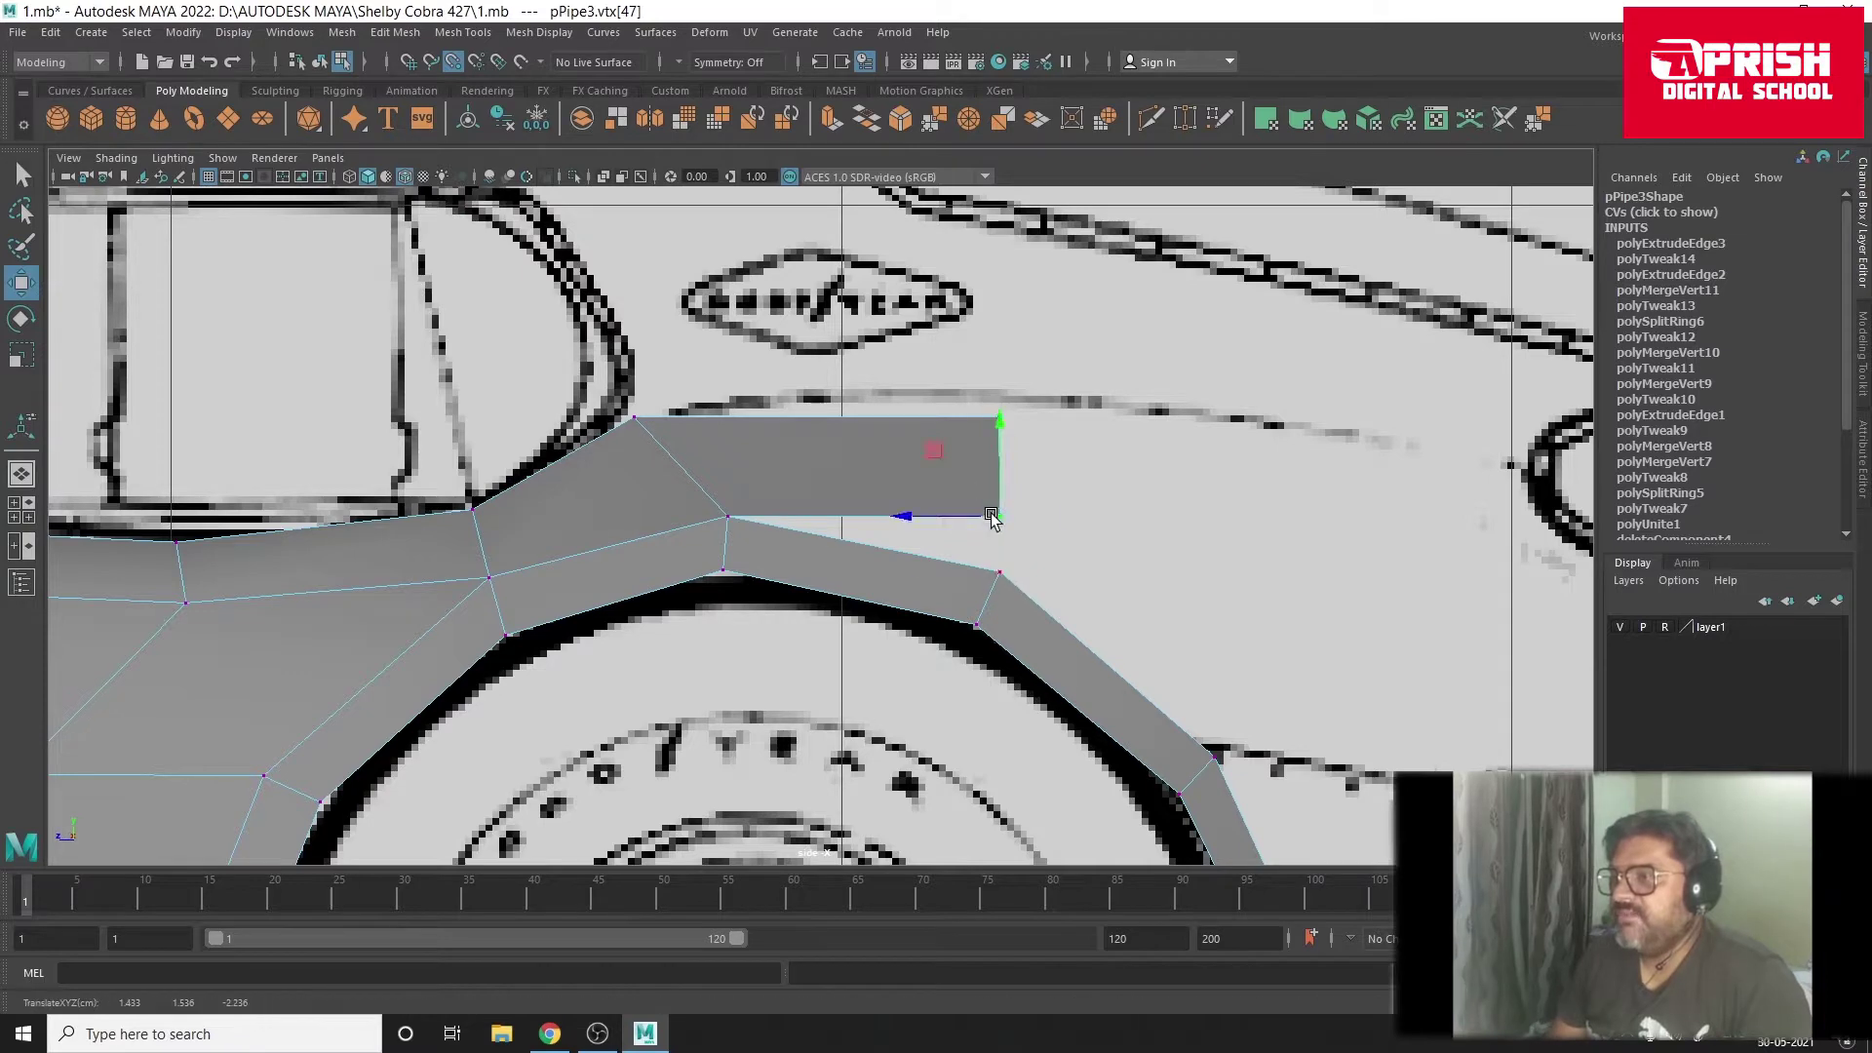
drag(991, 517, 995, 570)
click(999, 419)
drag(995, 420, 991, 405)
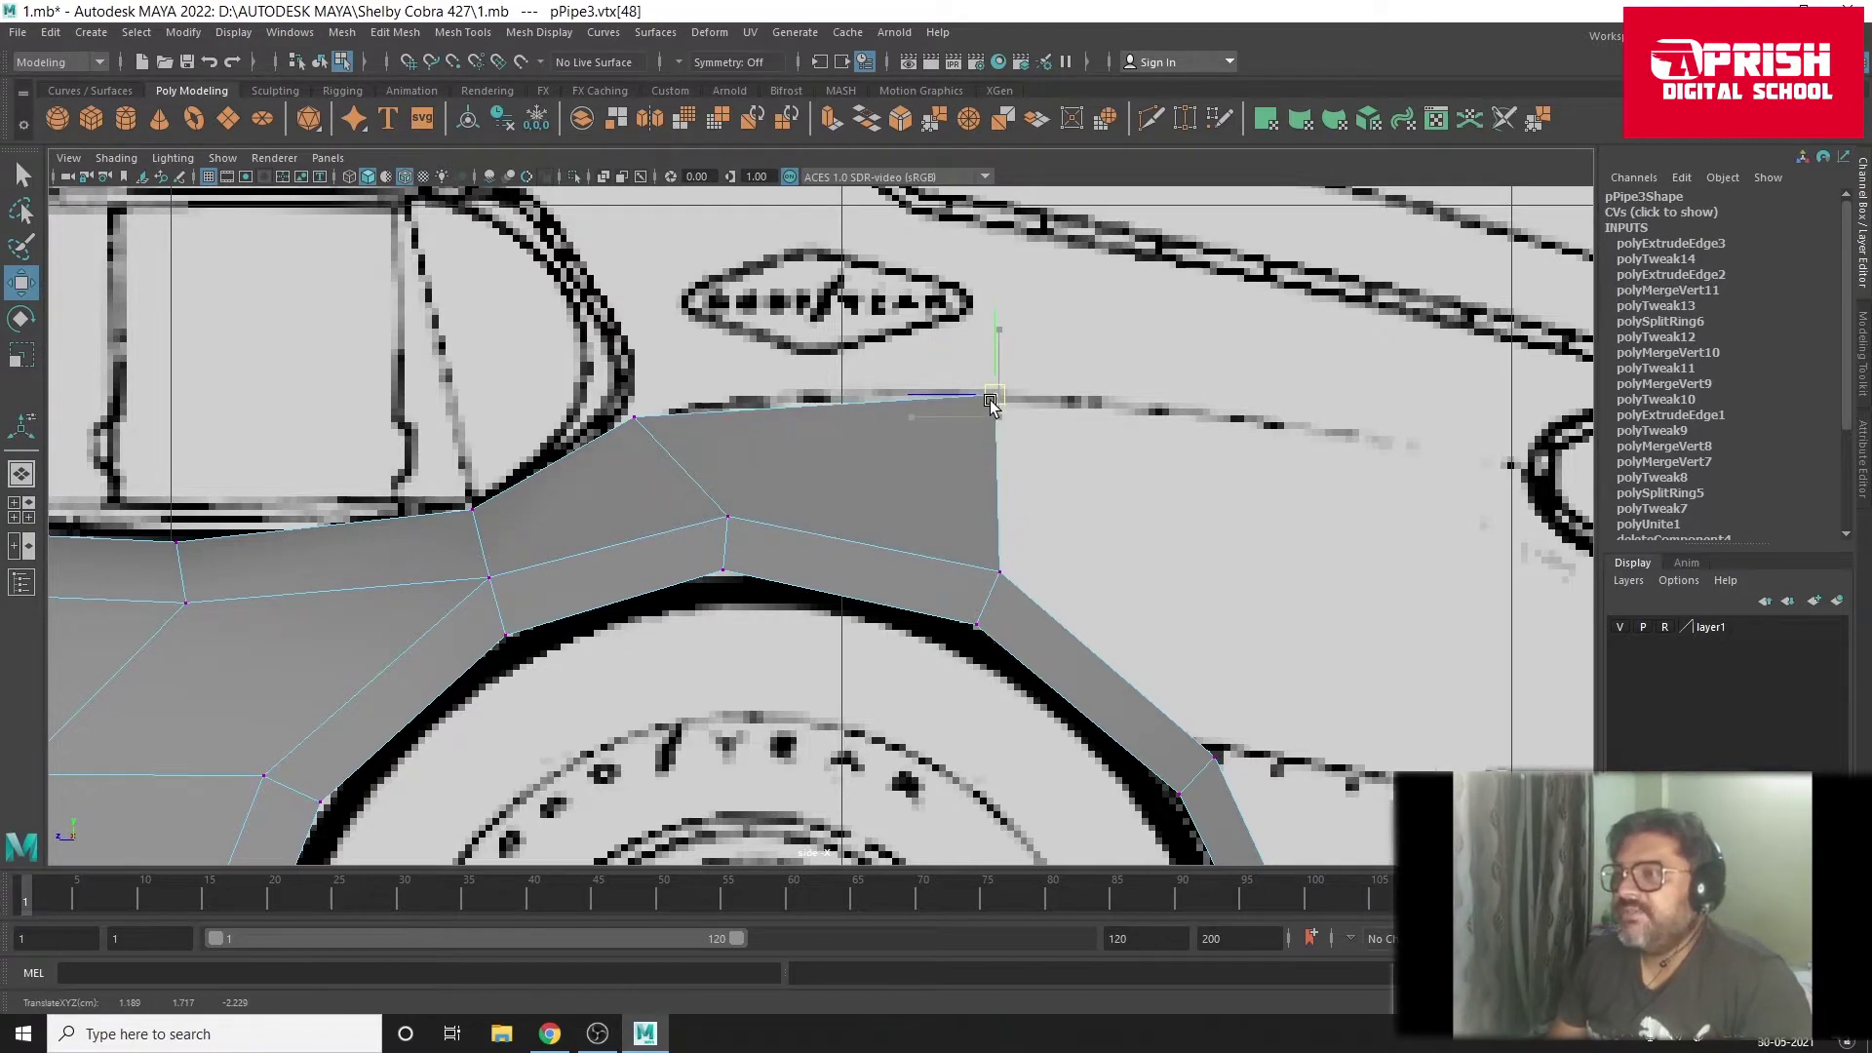
alt+middle_drag(1044, 656, 807, 589)
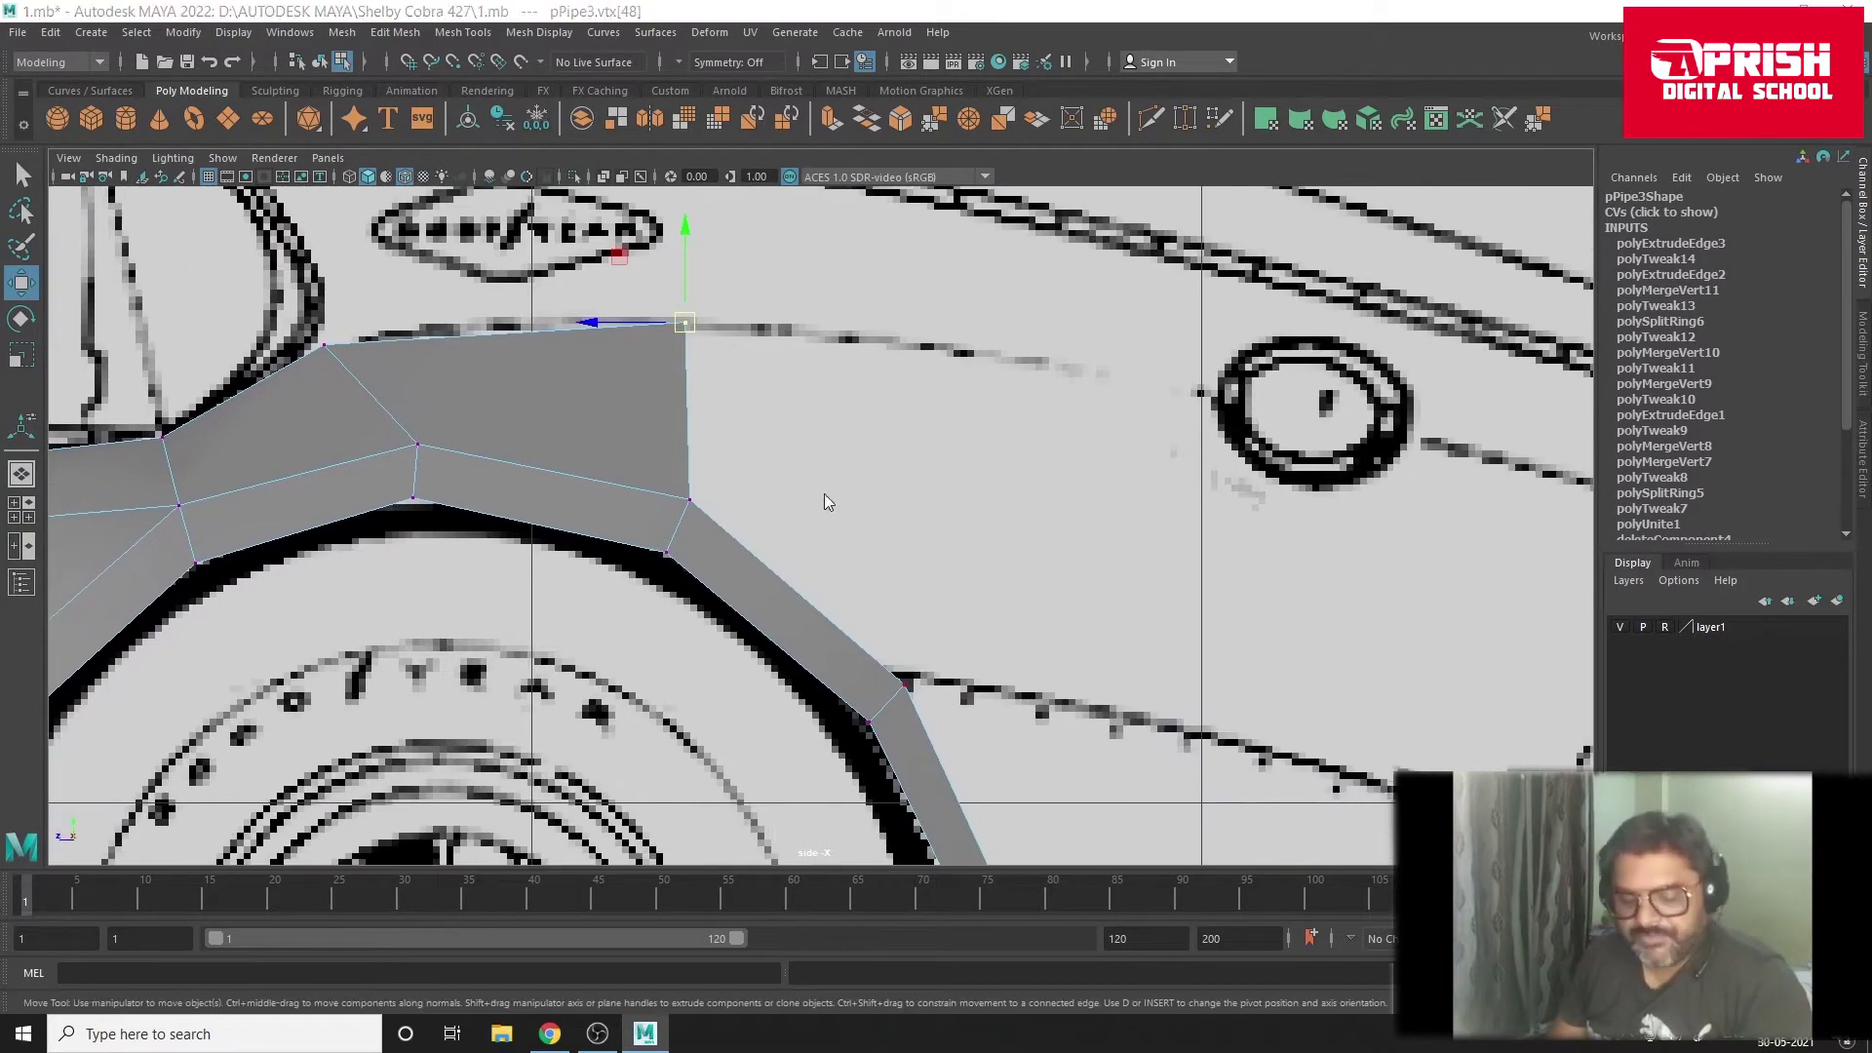
Step: Check the fender in perspective and merge the overlapping corner vertices
key(space)
key(space)
mouse_move(1112, 425)
alt+mouse_down()
mouse_move(968, 517)
mouse_move(923, 663)
mouse_move(815, 541)
alt+mouse_up()
scroll(923, 663, up, 2)
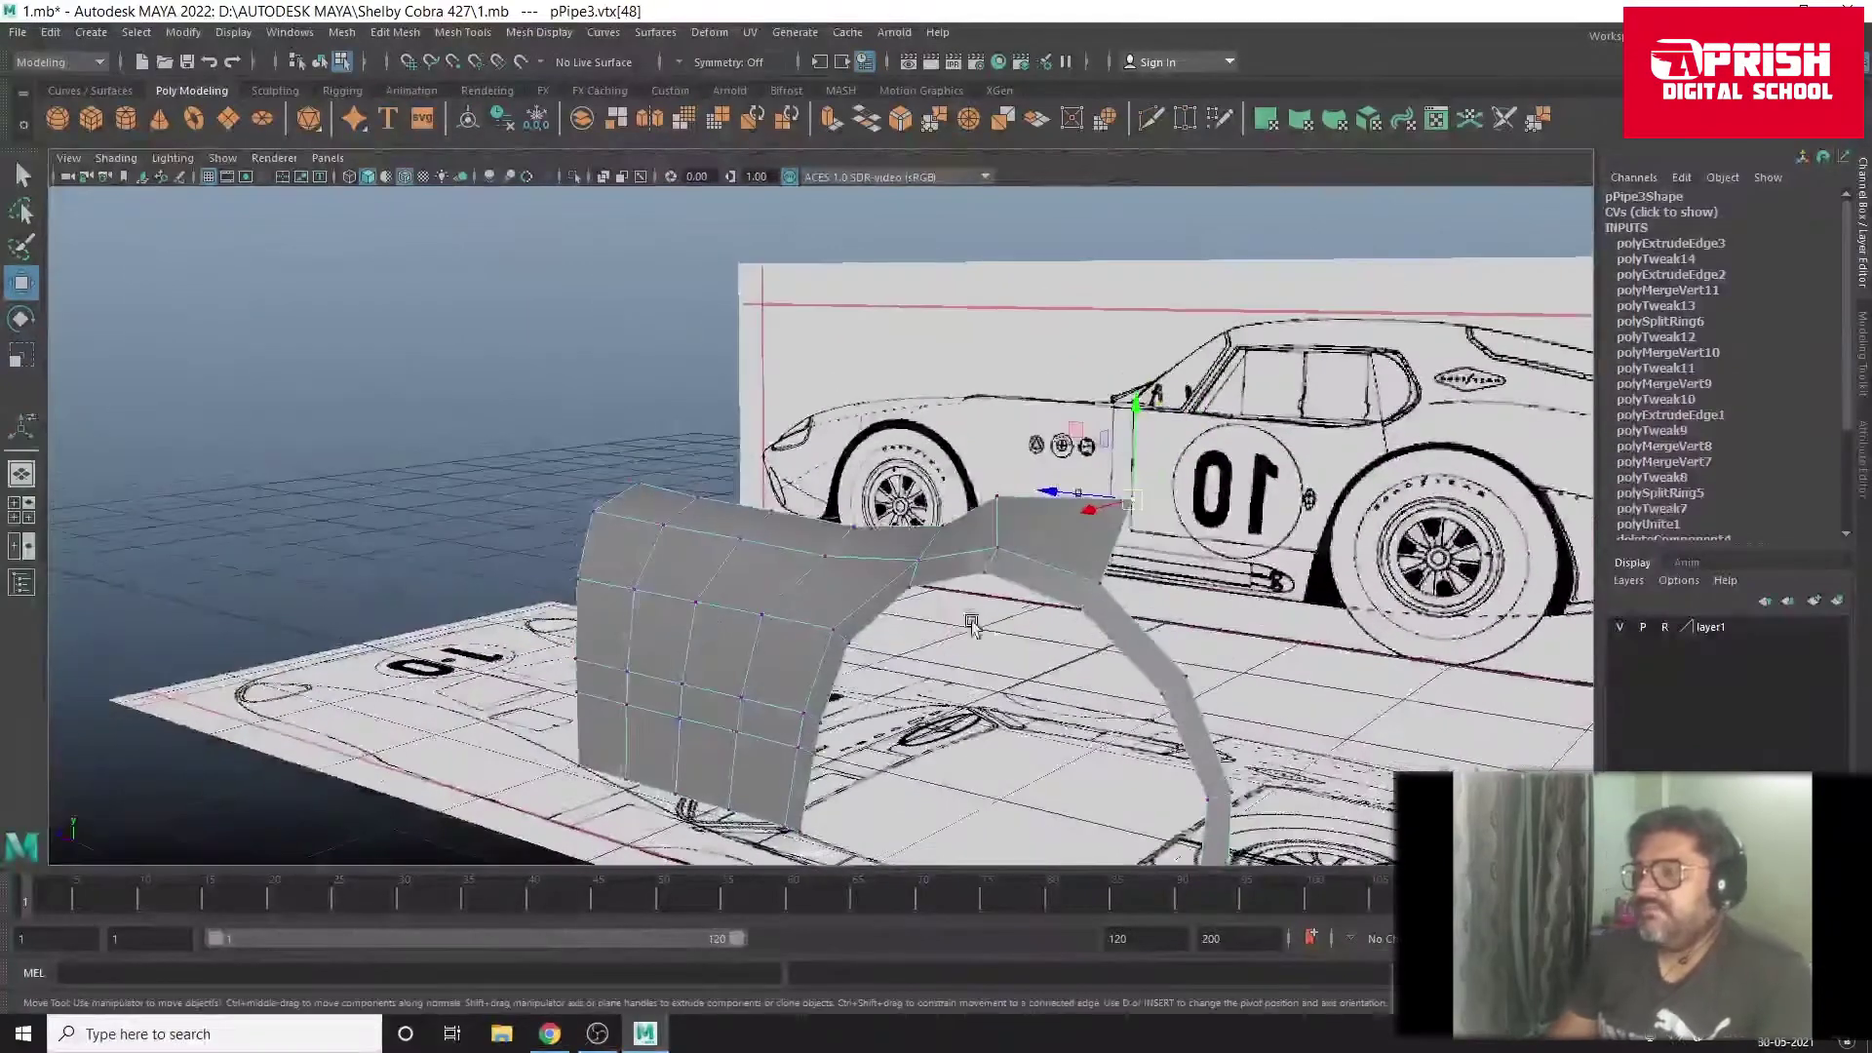
scroll(815, 541, up, 2)
right_click(960, 449)
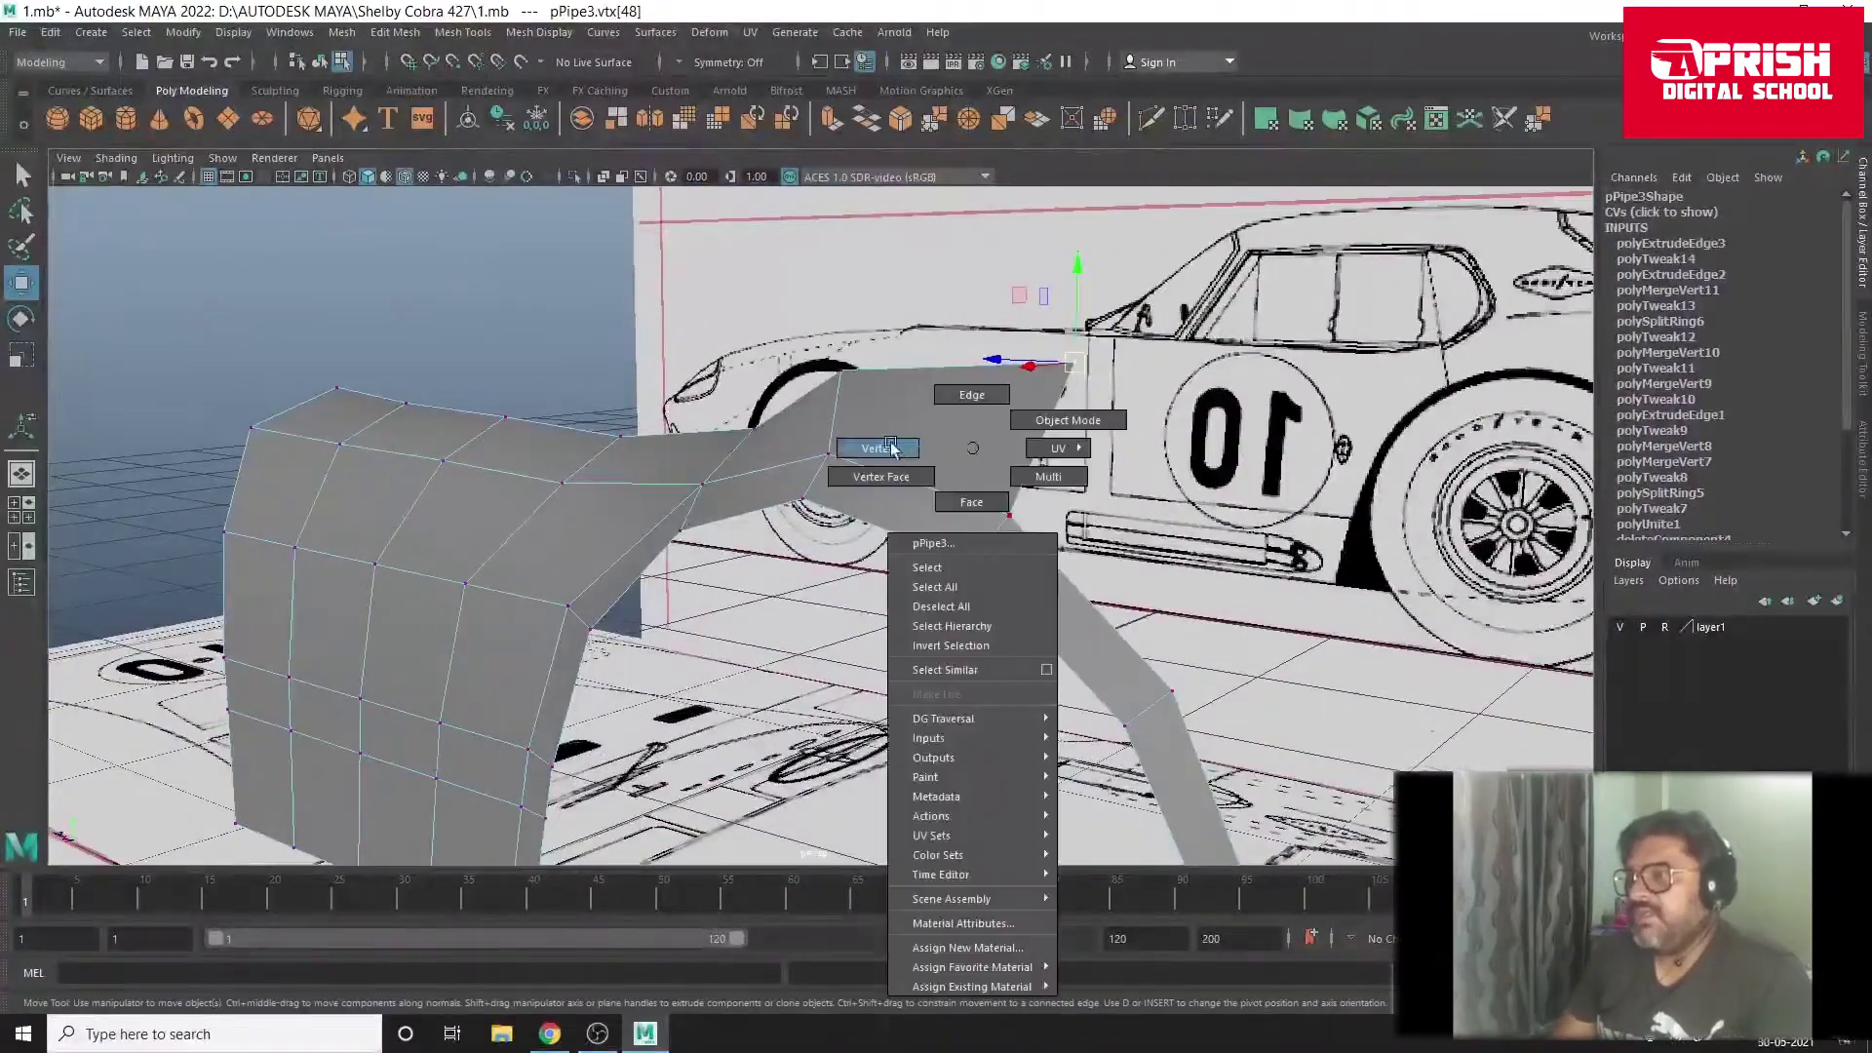
click(1010, 515)
key(ctrl+shift+m)
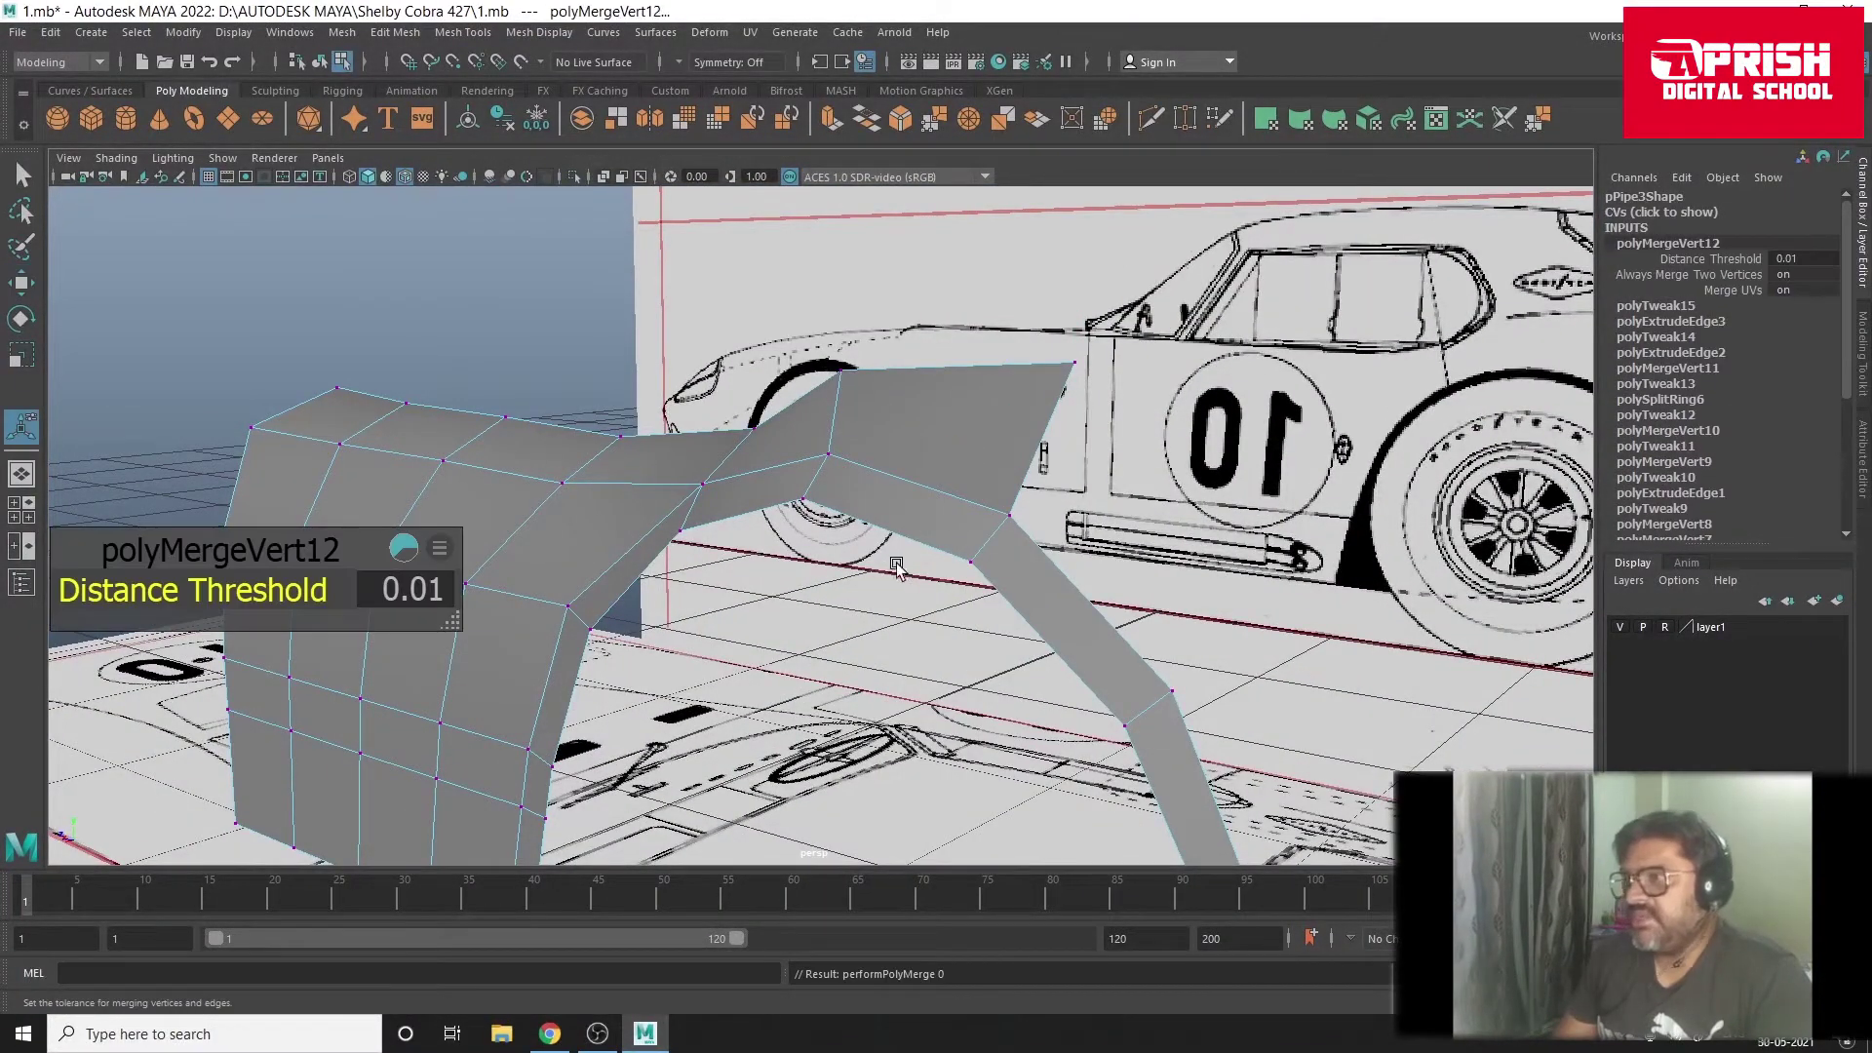
alt+drag(1177, 607, 849, 472)
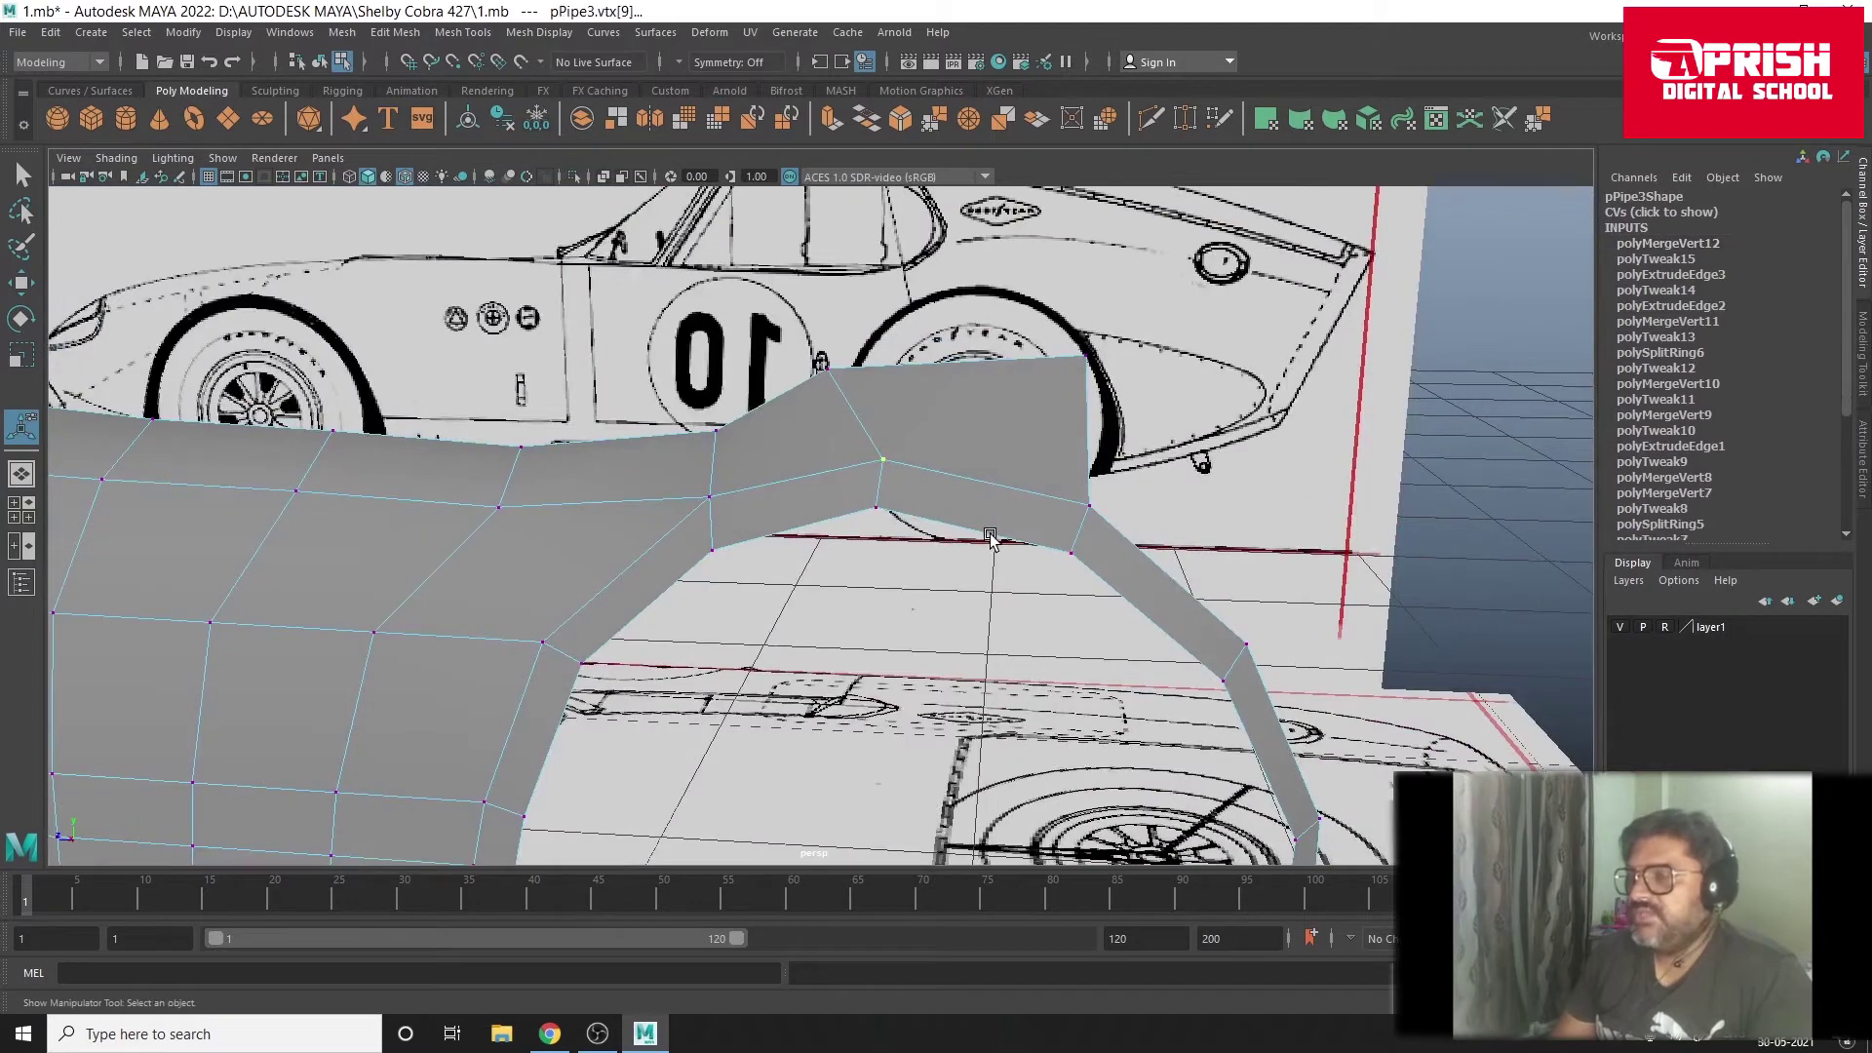
shift+right_drag(990, 505, 1097, 427)
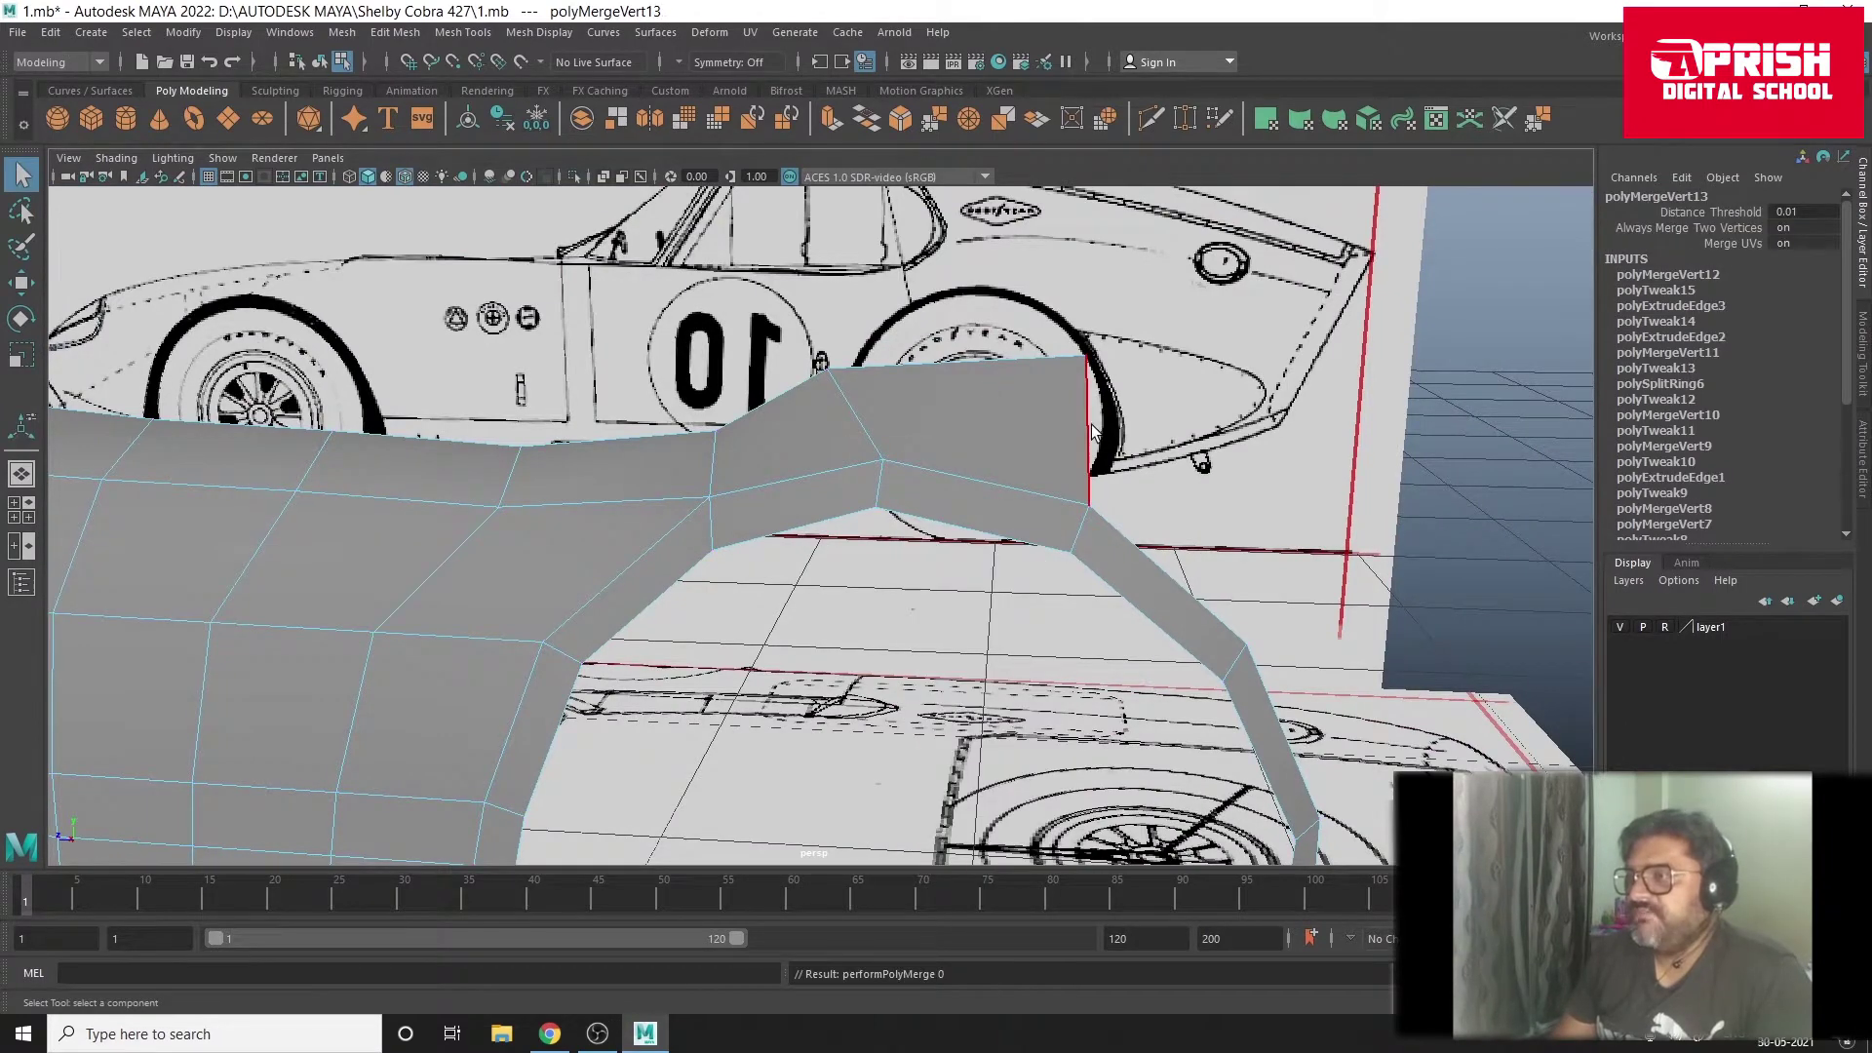
Step: Select the extension's rear edge e[76] in a maximized side view
click(1090, 432)
key(space)
key(space)
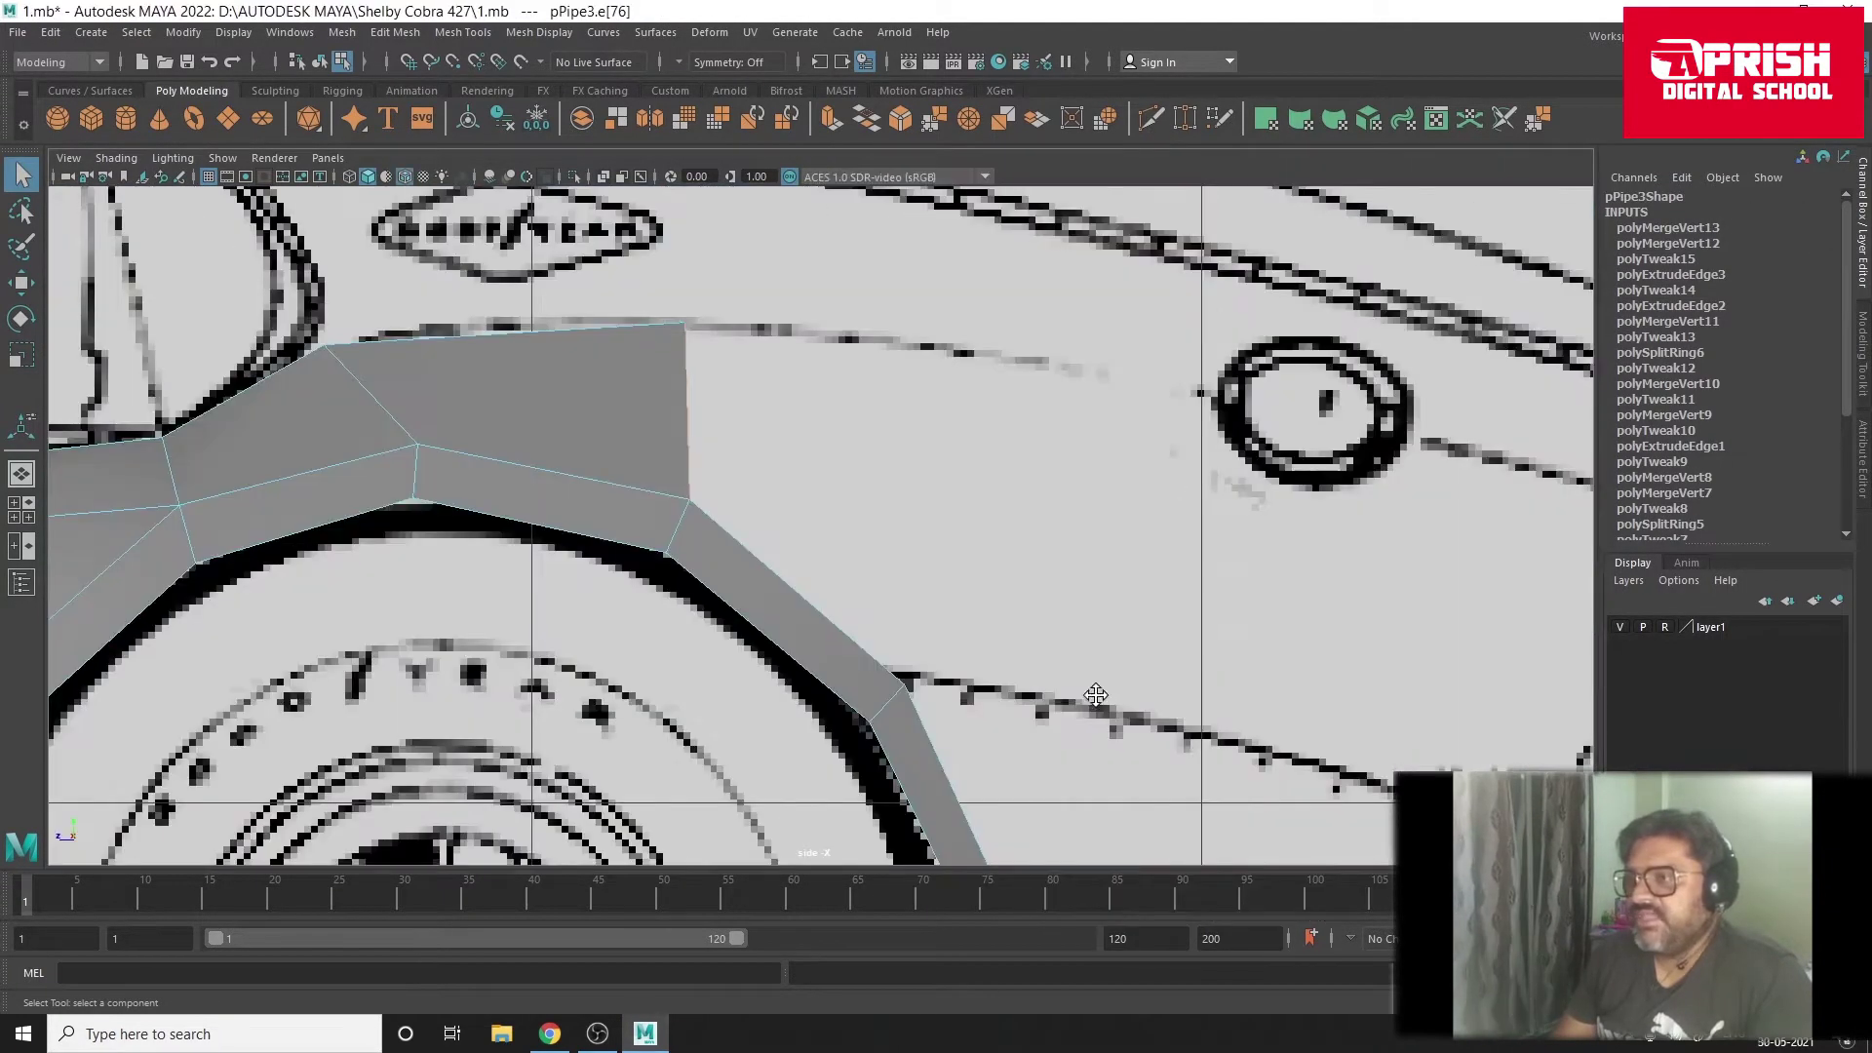
scroll(1096, 694, down, 3)
scroll(938, 199, up, 2)
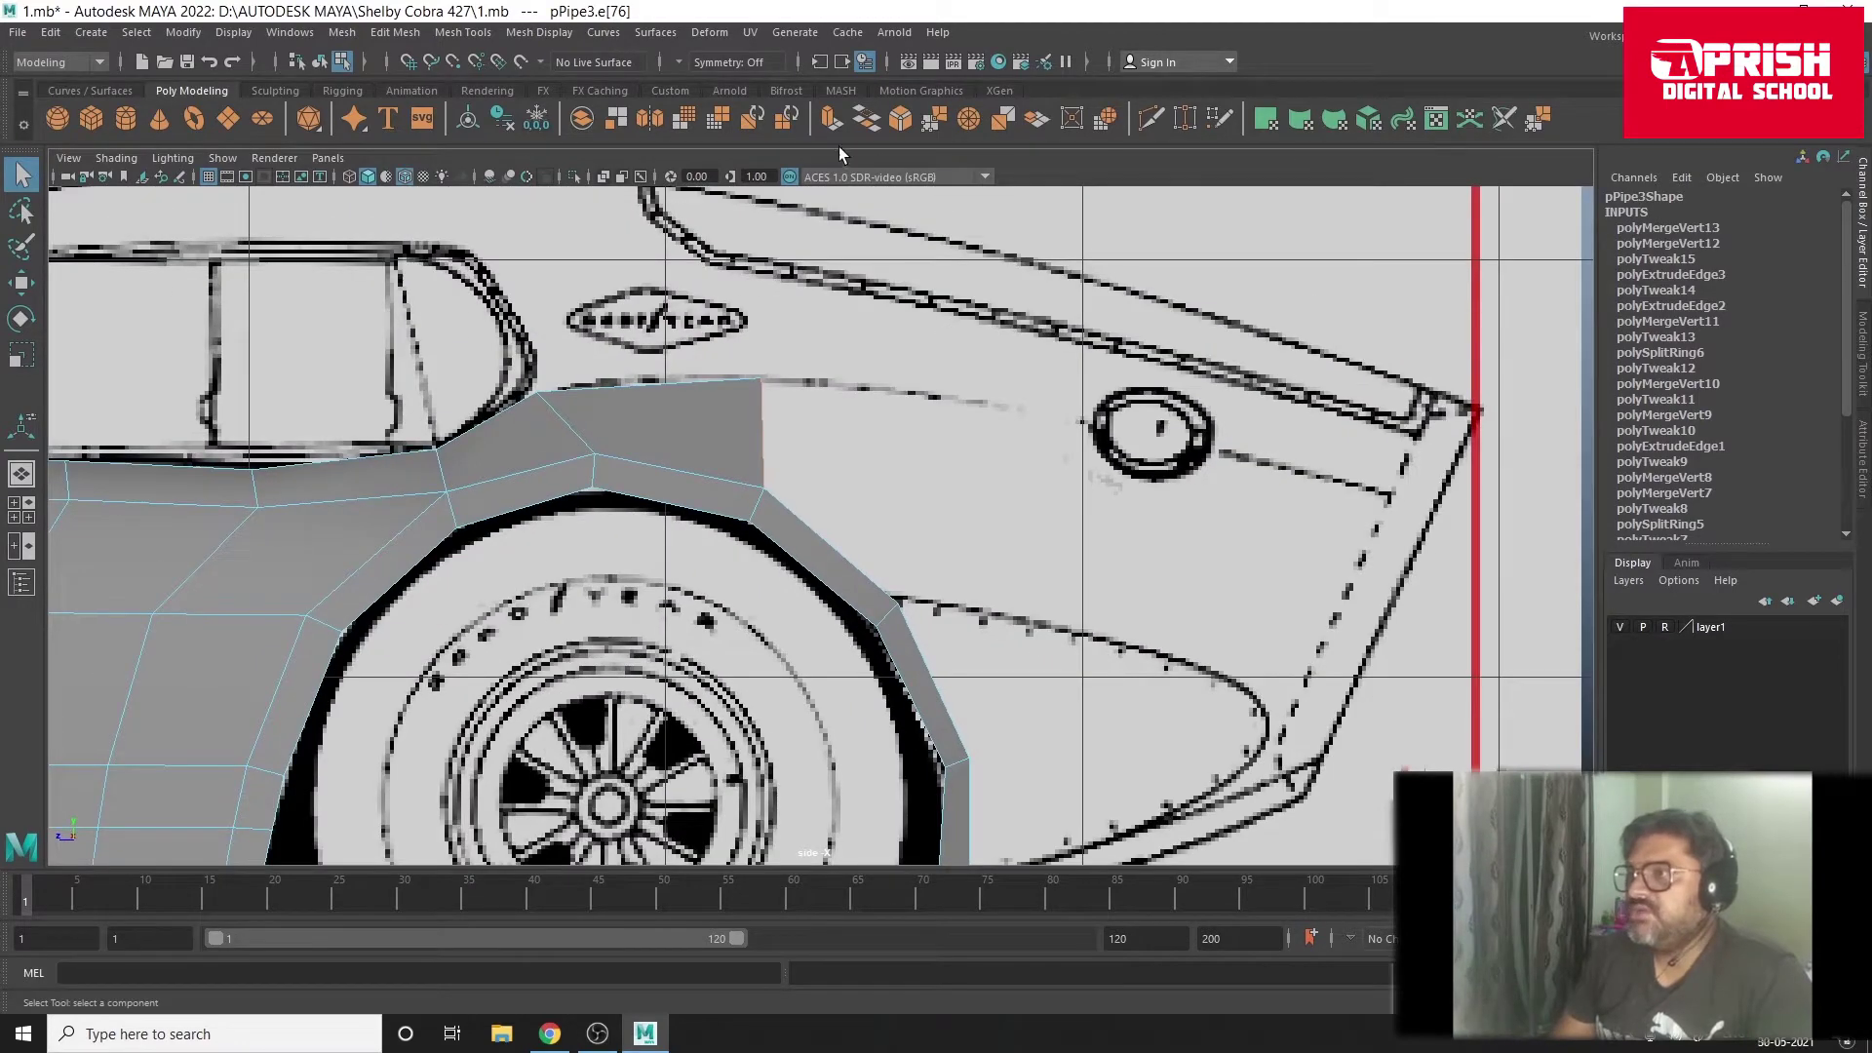
Step: Extrude the extension's rear edge back toward the tail along the beltline
key(ctrl+e)
click(861, 400)
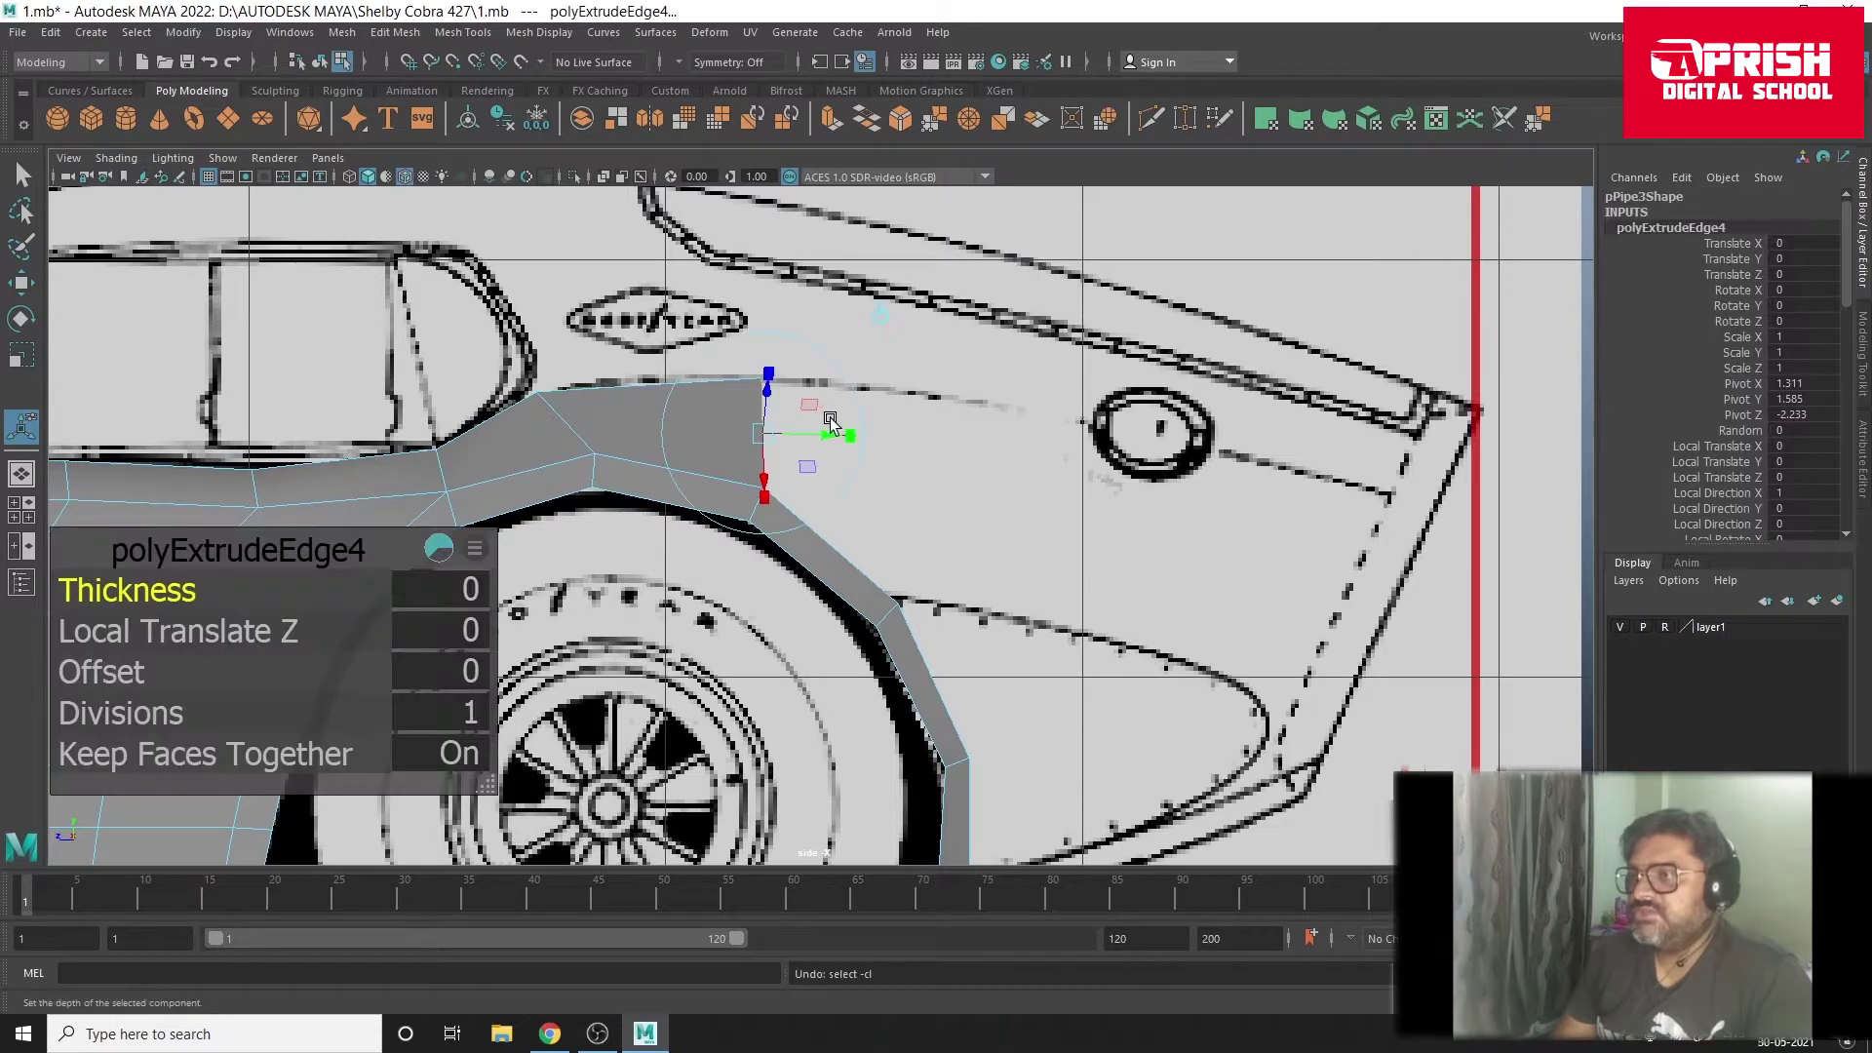
drag(829, 429, 952, 460)
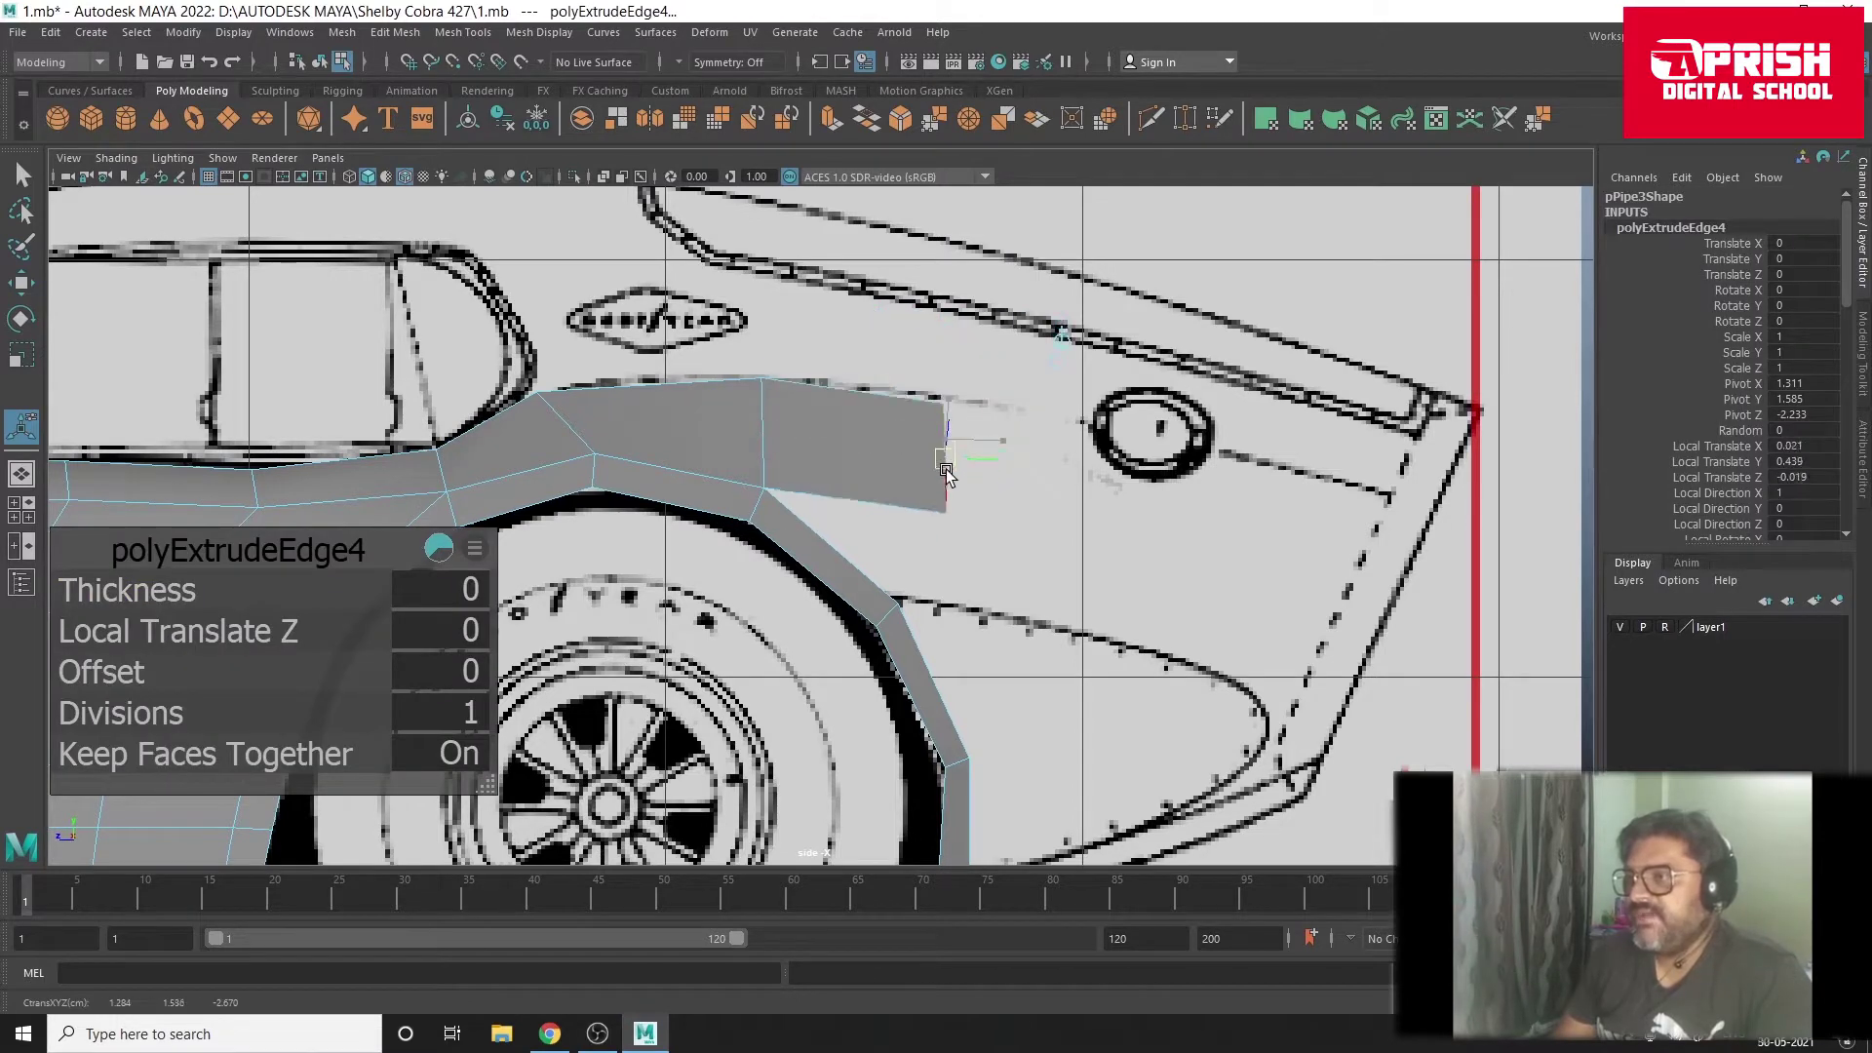
right_drag(962, 460, 858, 458)
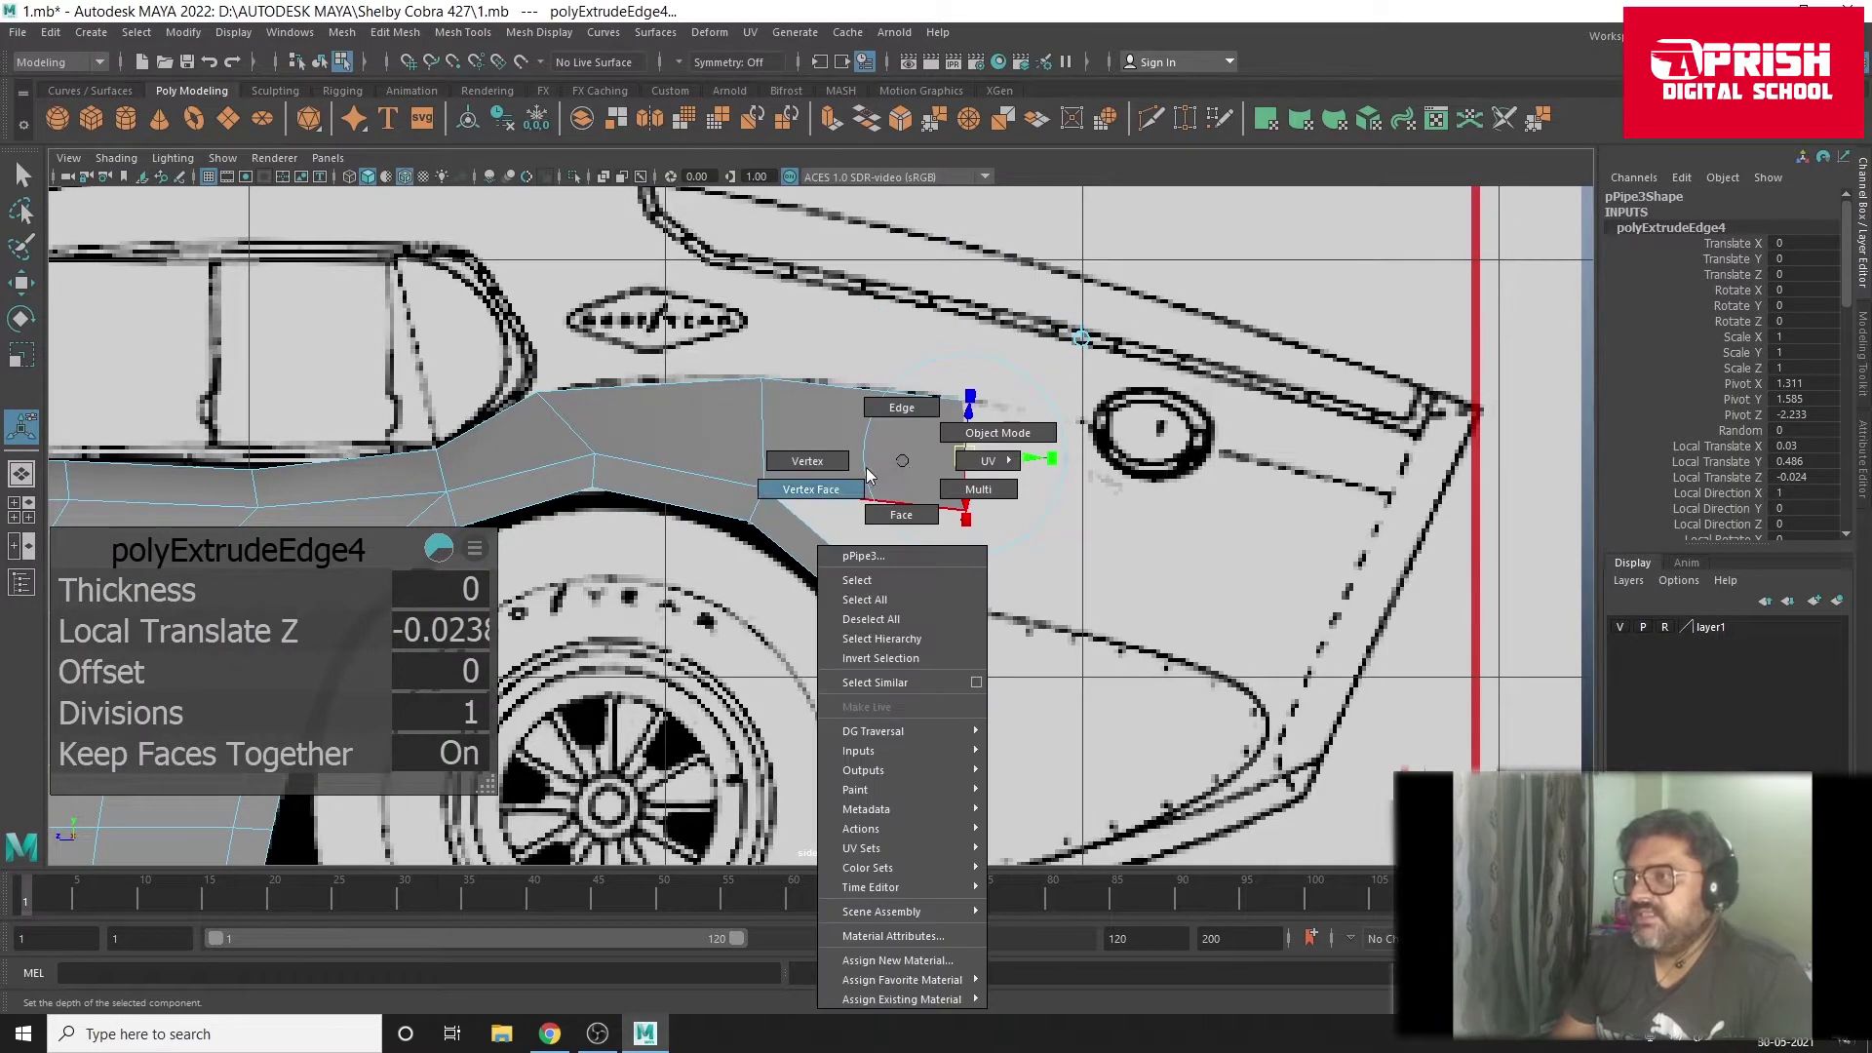
key(q)
Step: Snap the new face's lower corner onto the wheel-arch vertex, merge, and check in top view
click(21, 282)
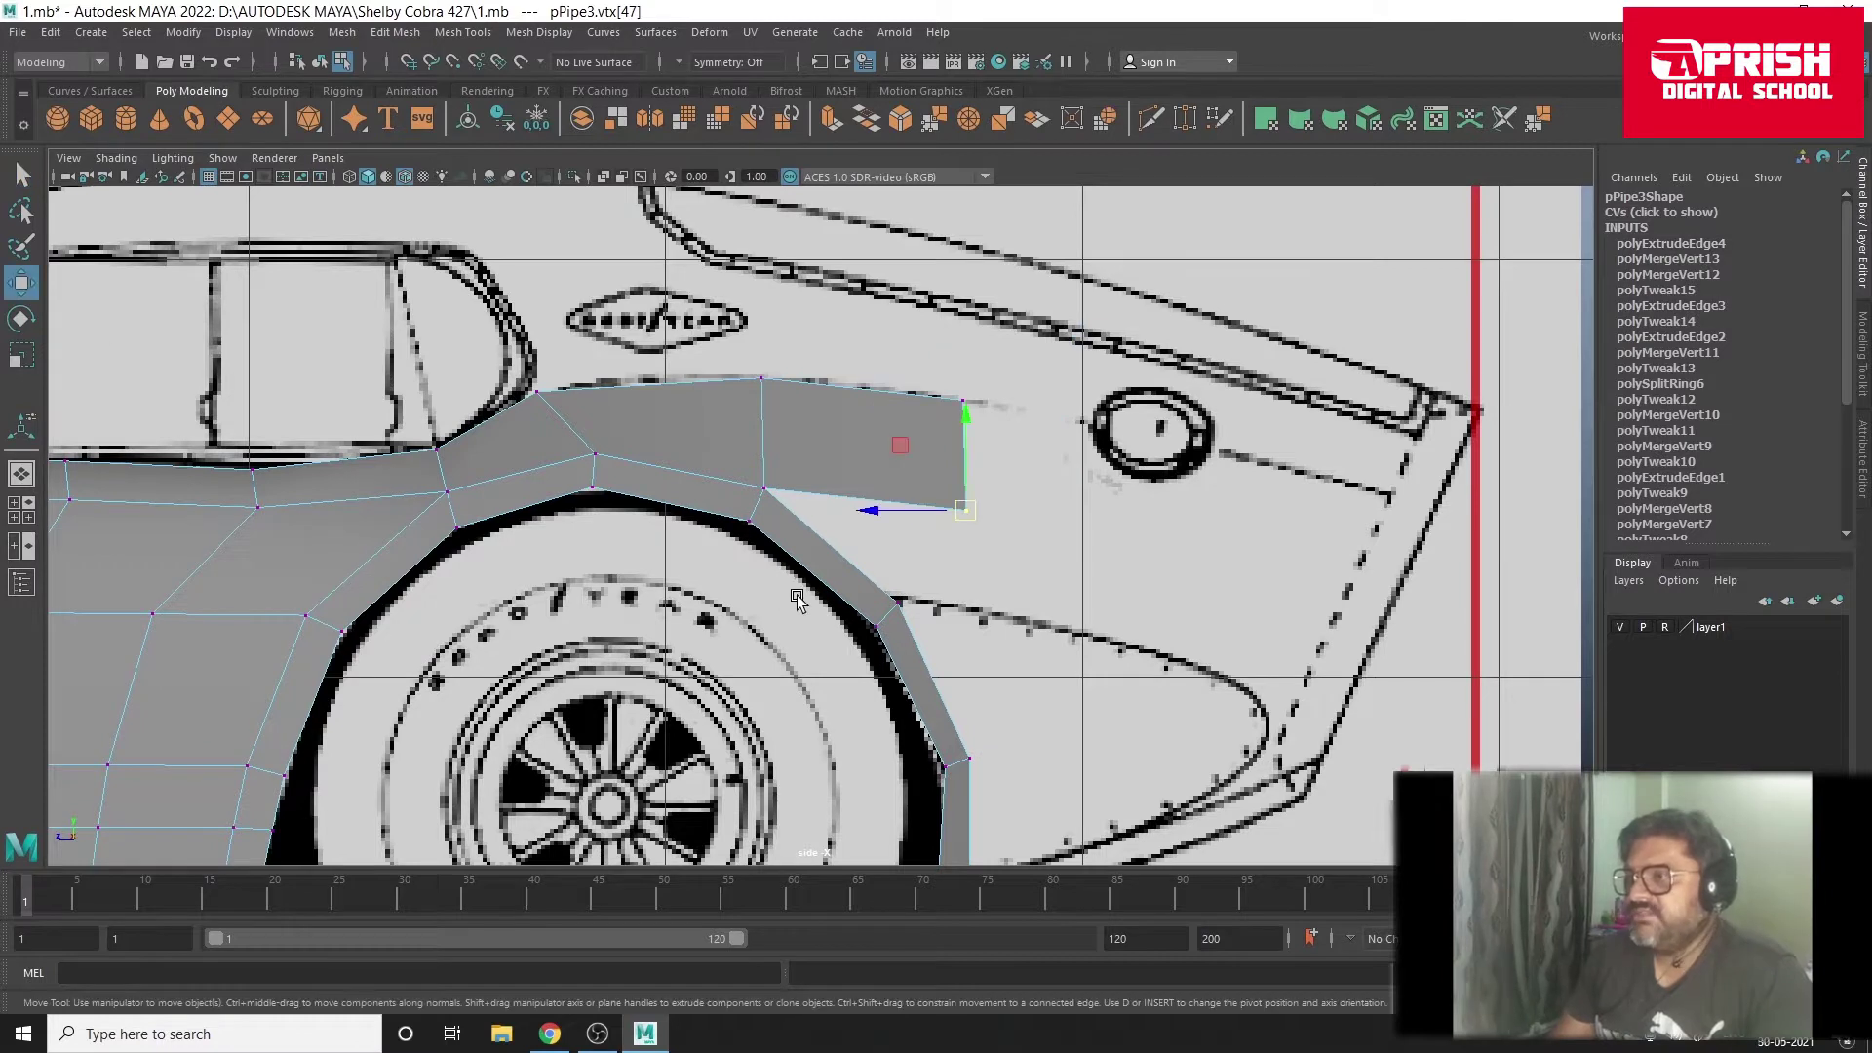
middle_drag(905, 573, 907, 575)
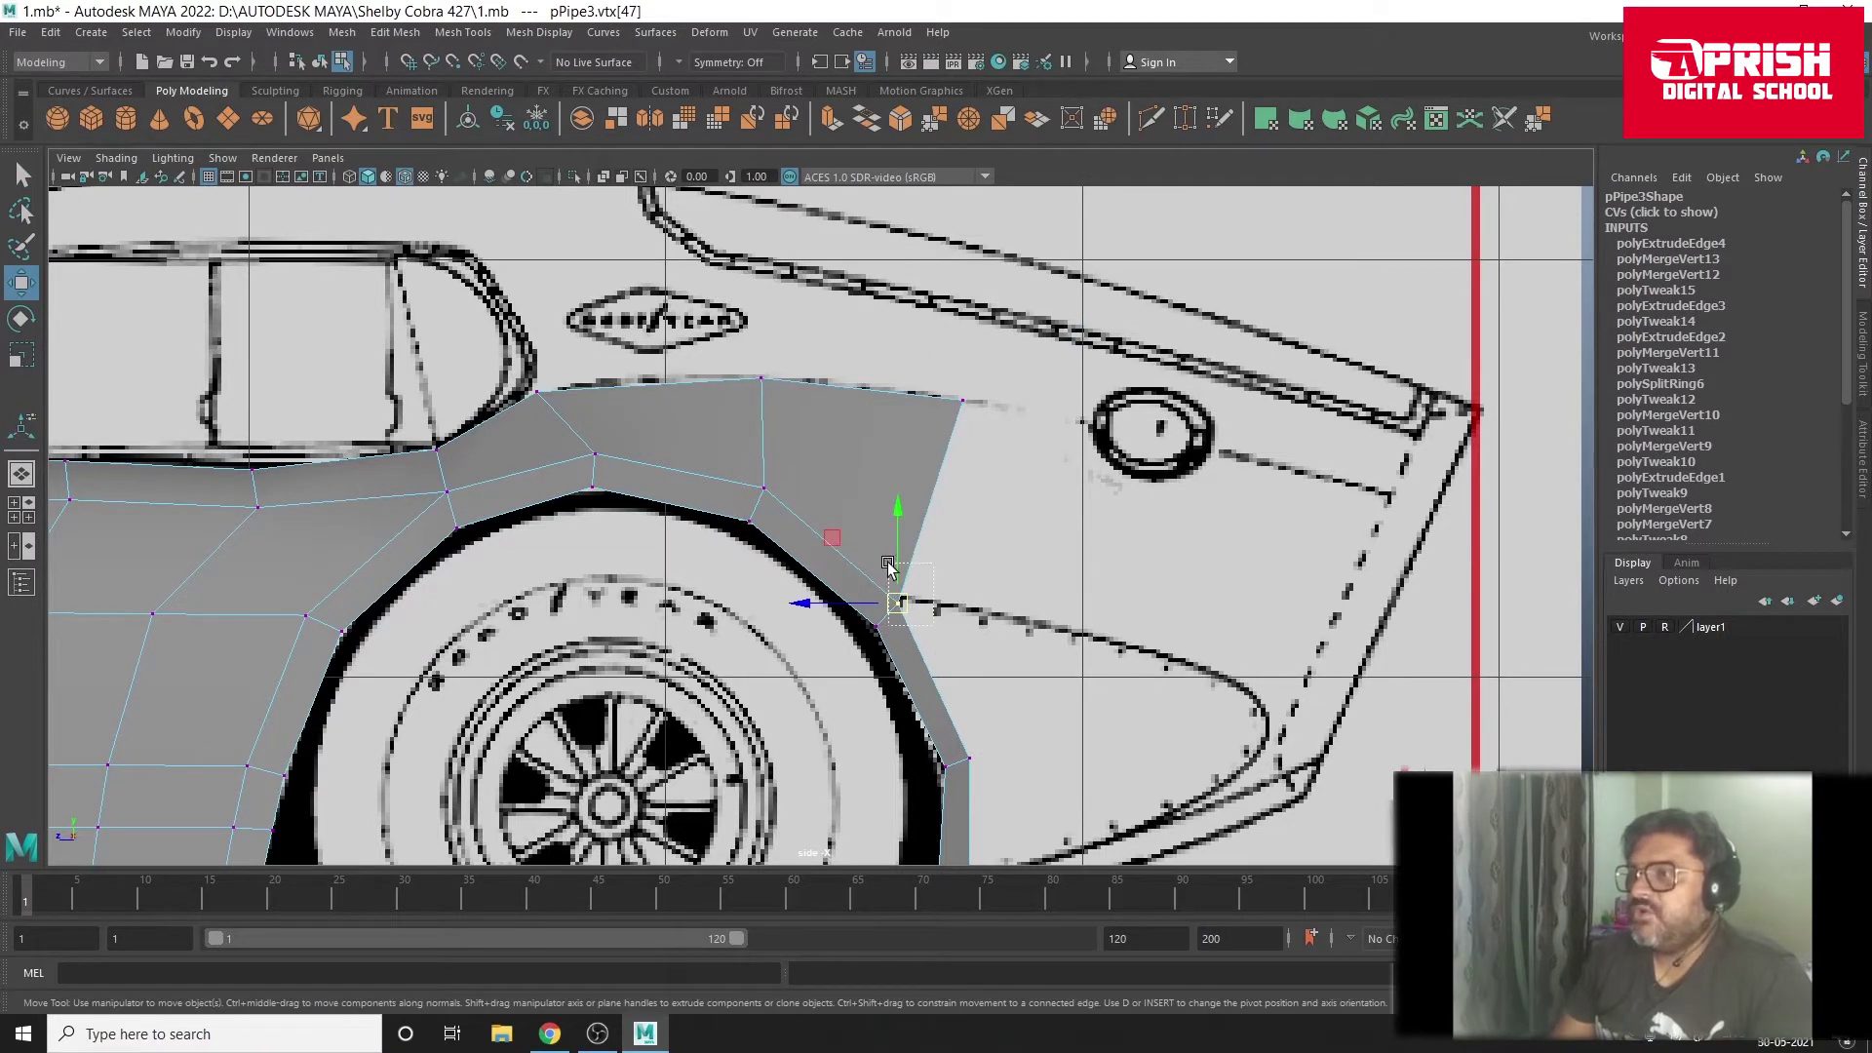
click(1539, 119)
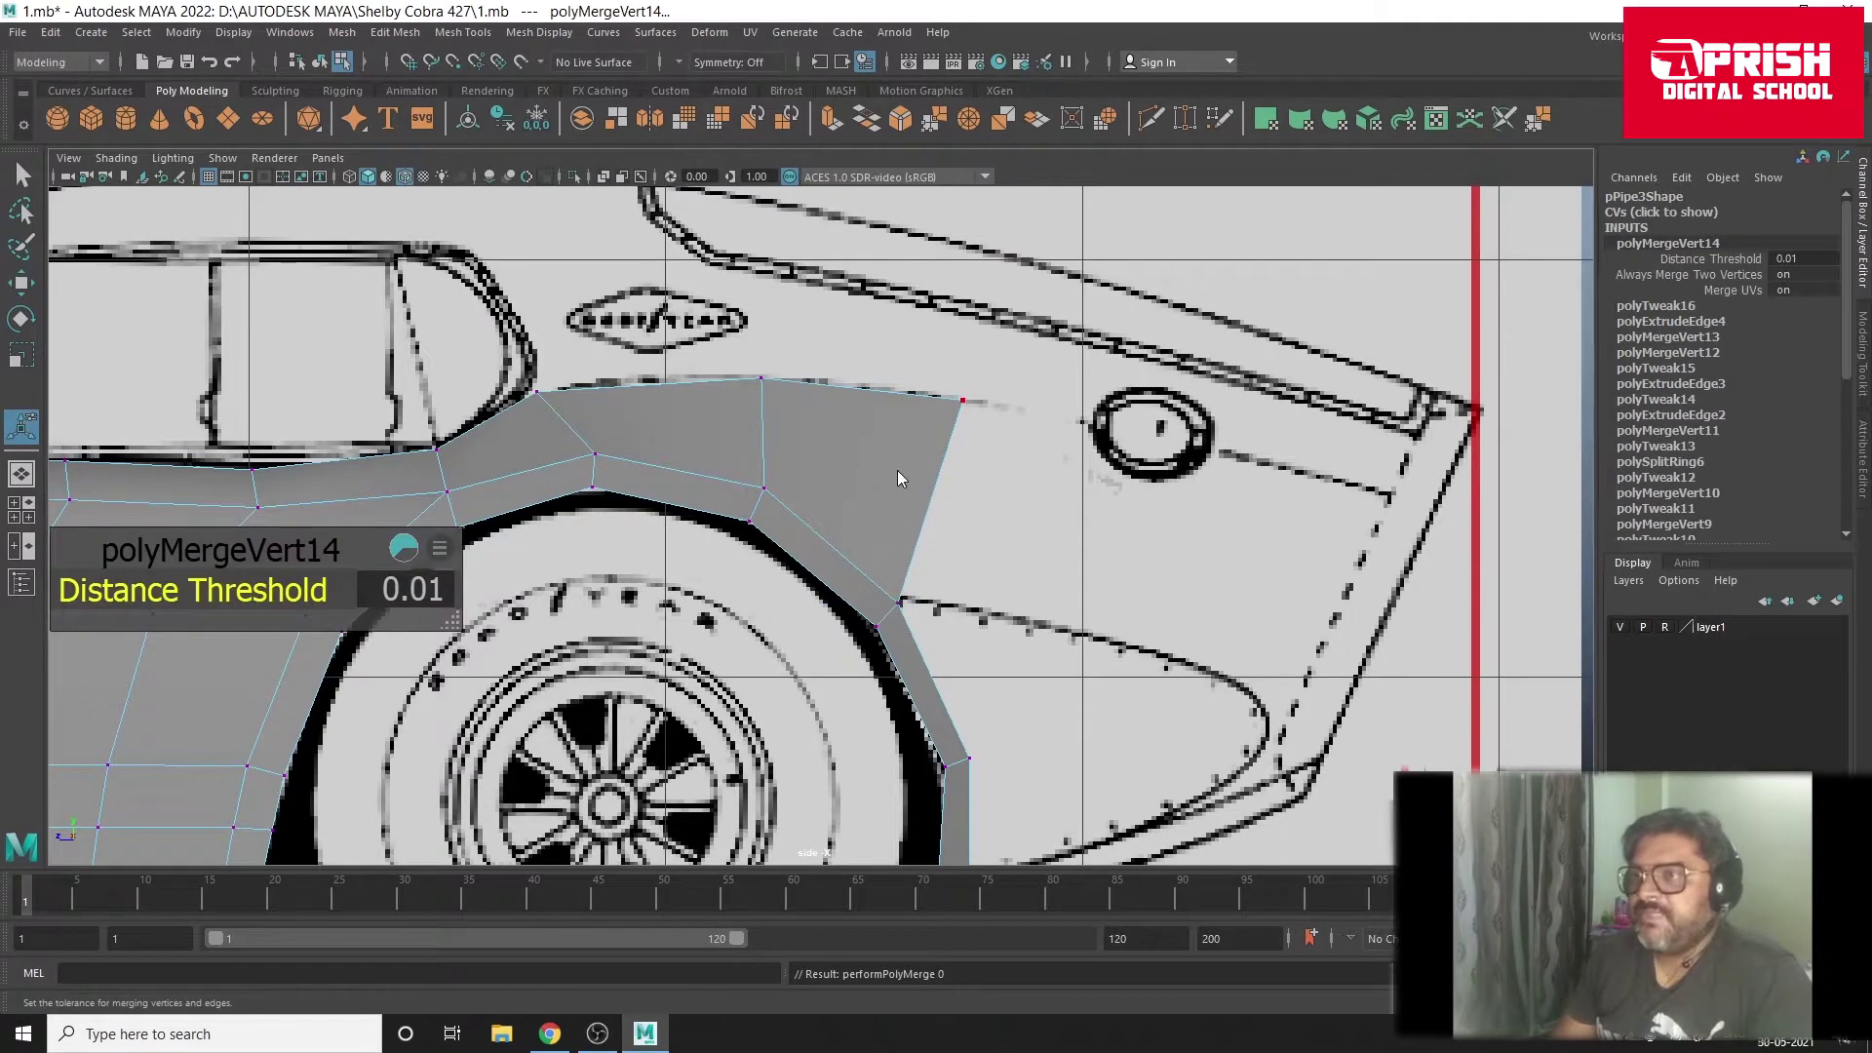
key(q)
key(F8)
click(919, 528)
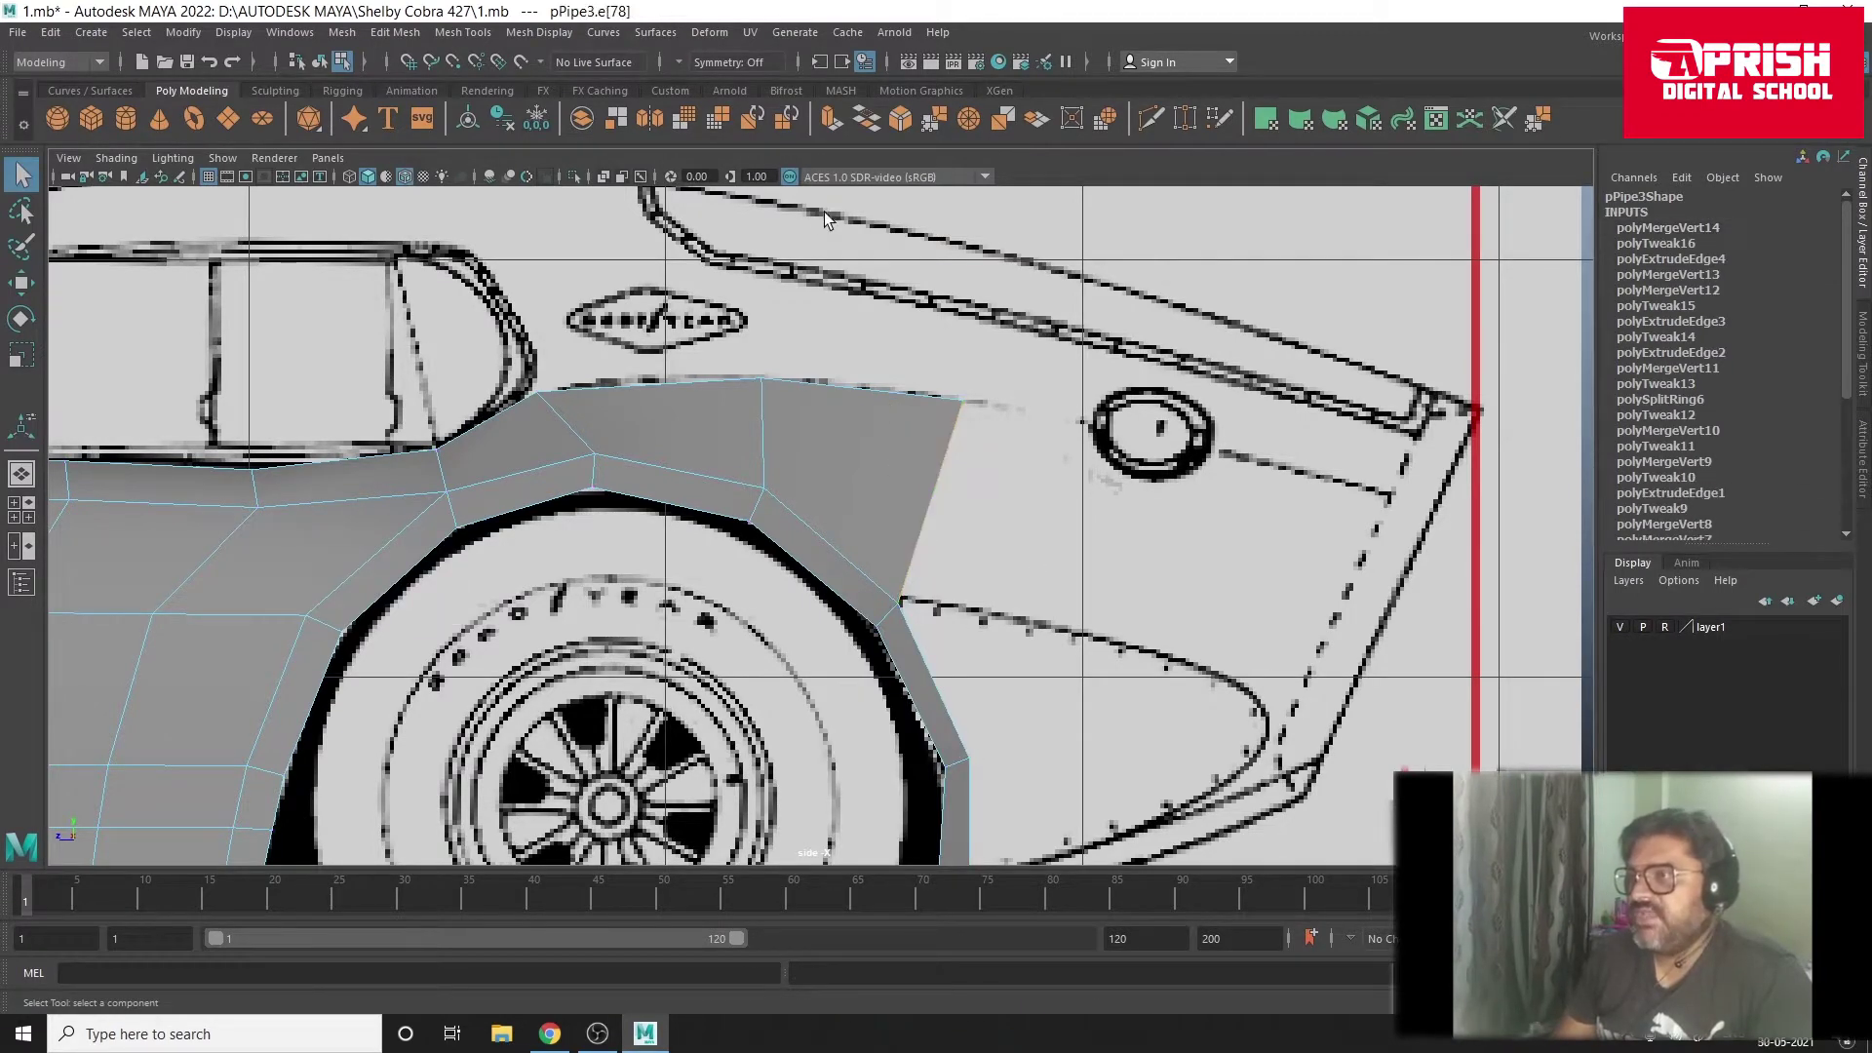
key(space)
key(space)
Step: Return to Object Mode, tumble around the fender in perspective, and select the pPipe3 mesh
scroll(836, 418, up, 5)
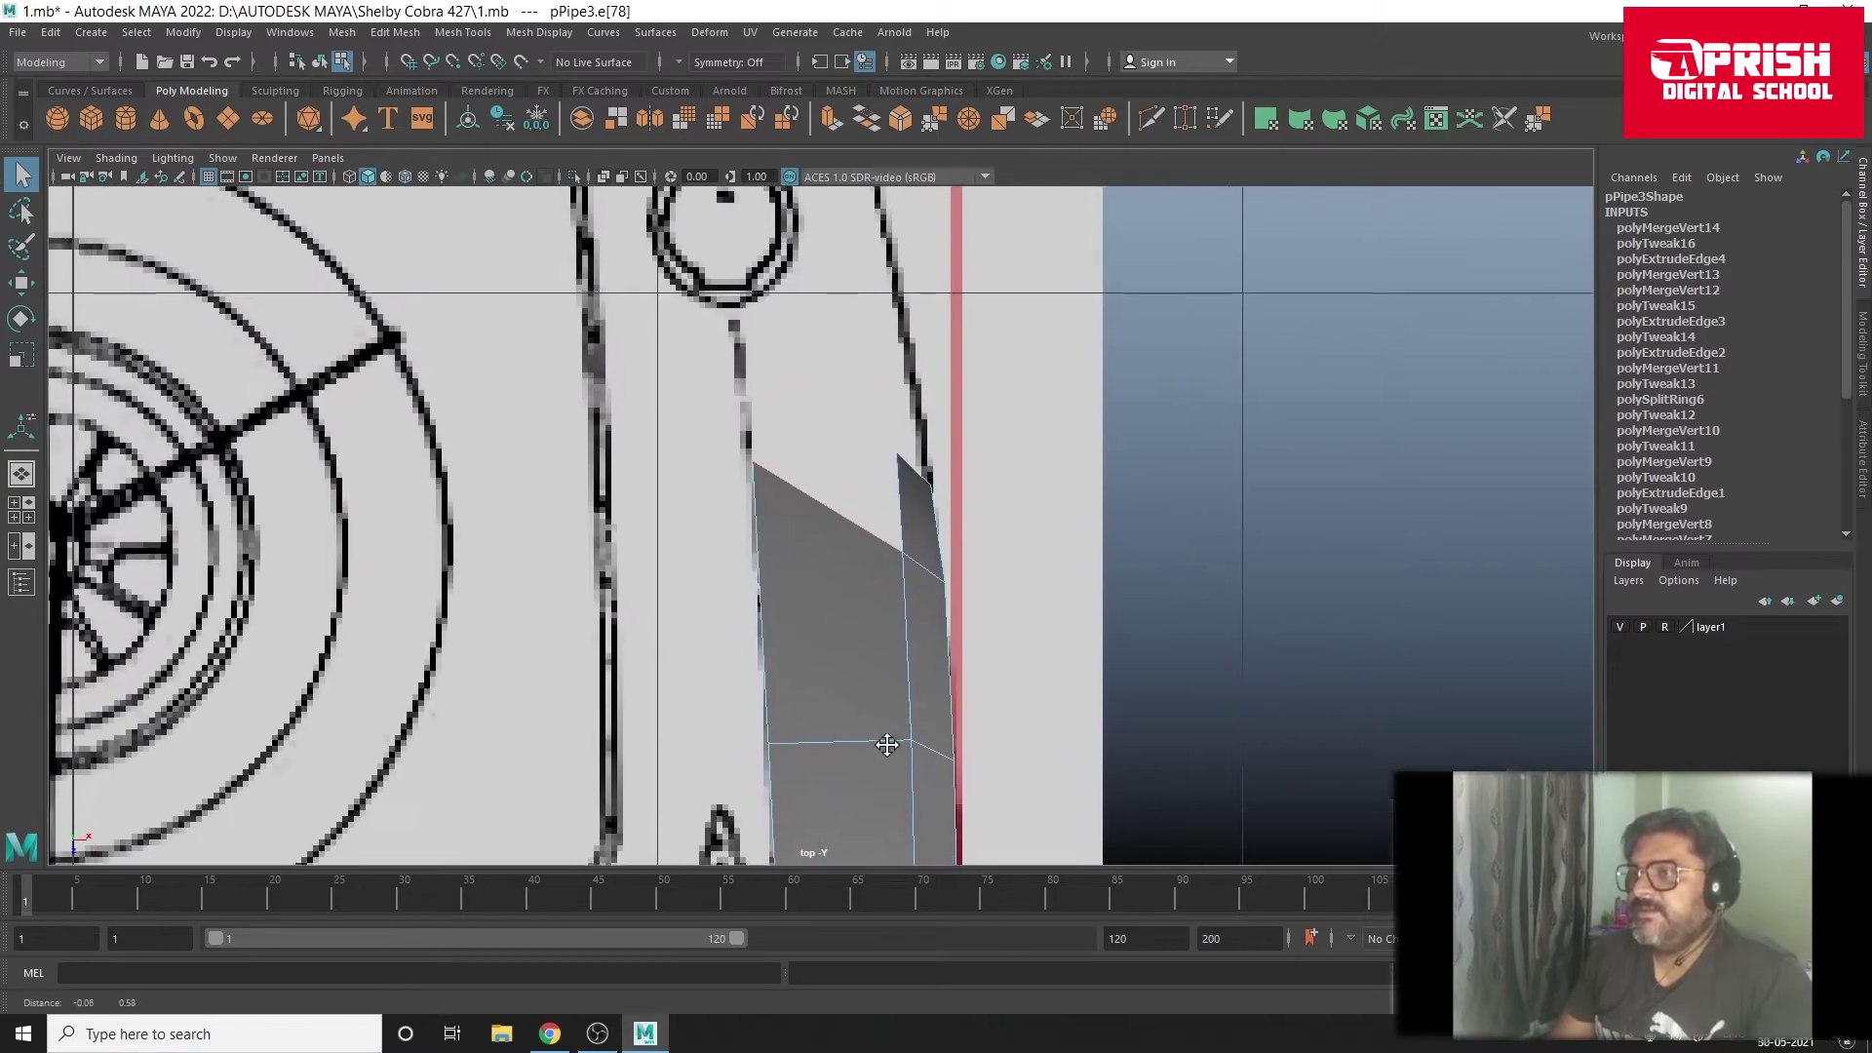
alt+middle_drag(885, 744, 888, 751)
key(space)
key(space)
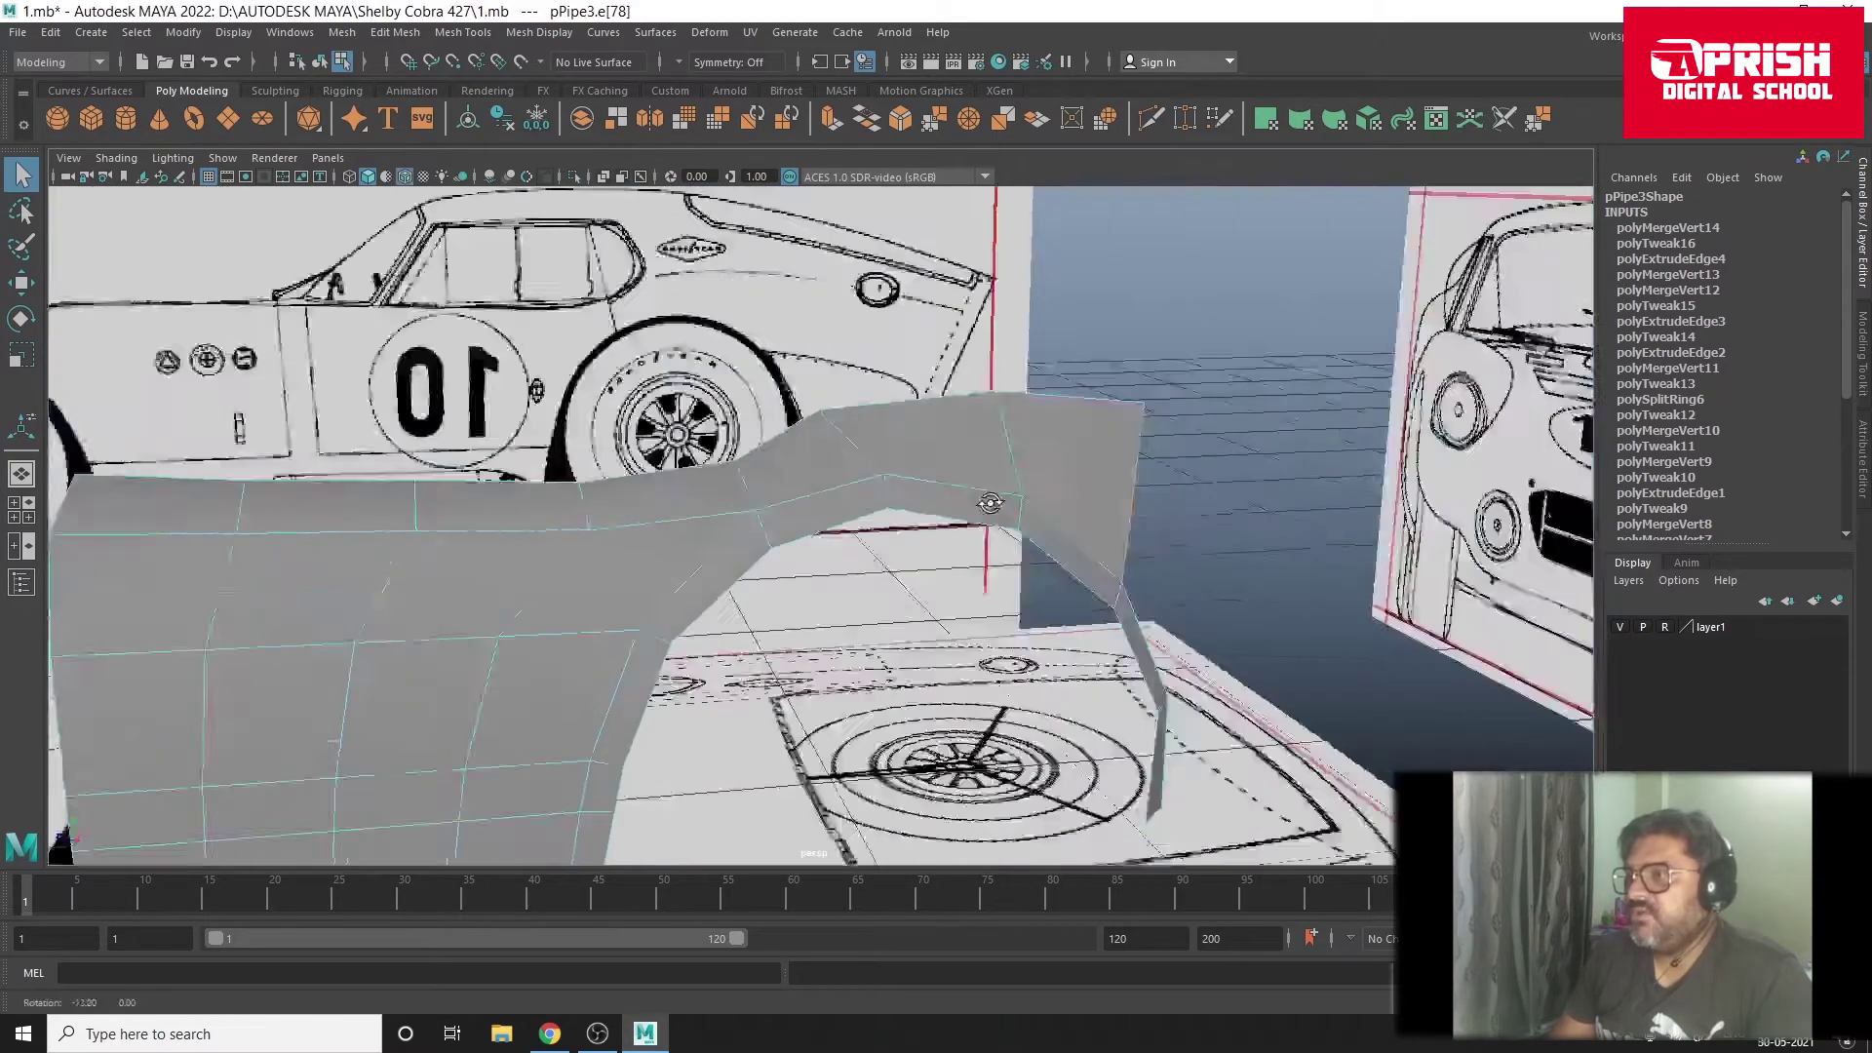
alt+drag(985, 469, 939, 484)
right_click(940, 485)
click(1035, 455)
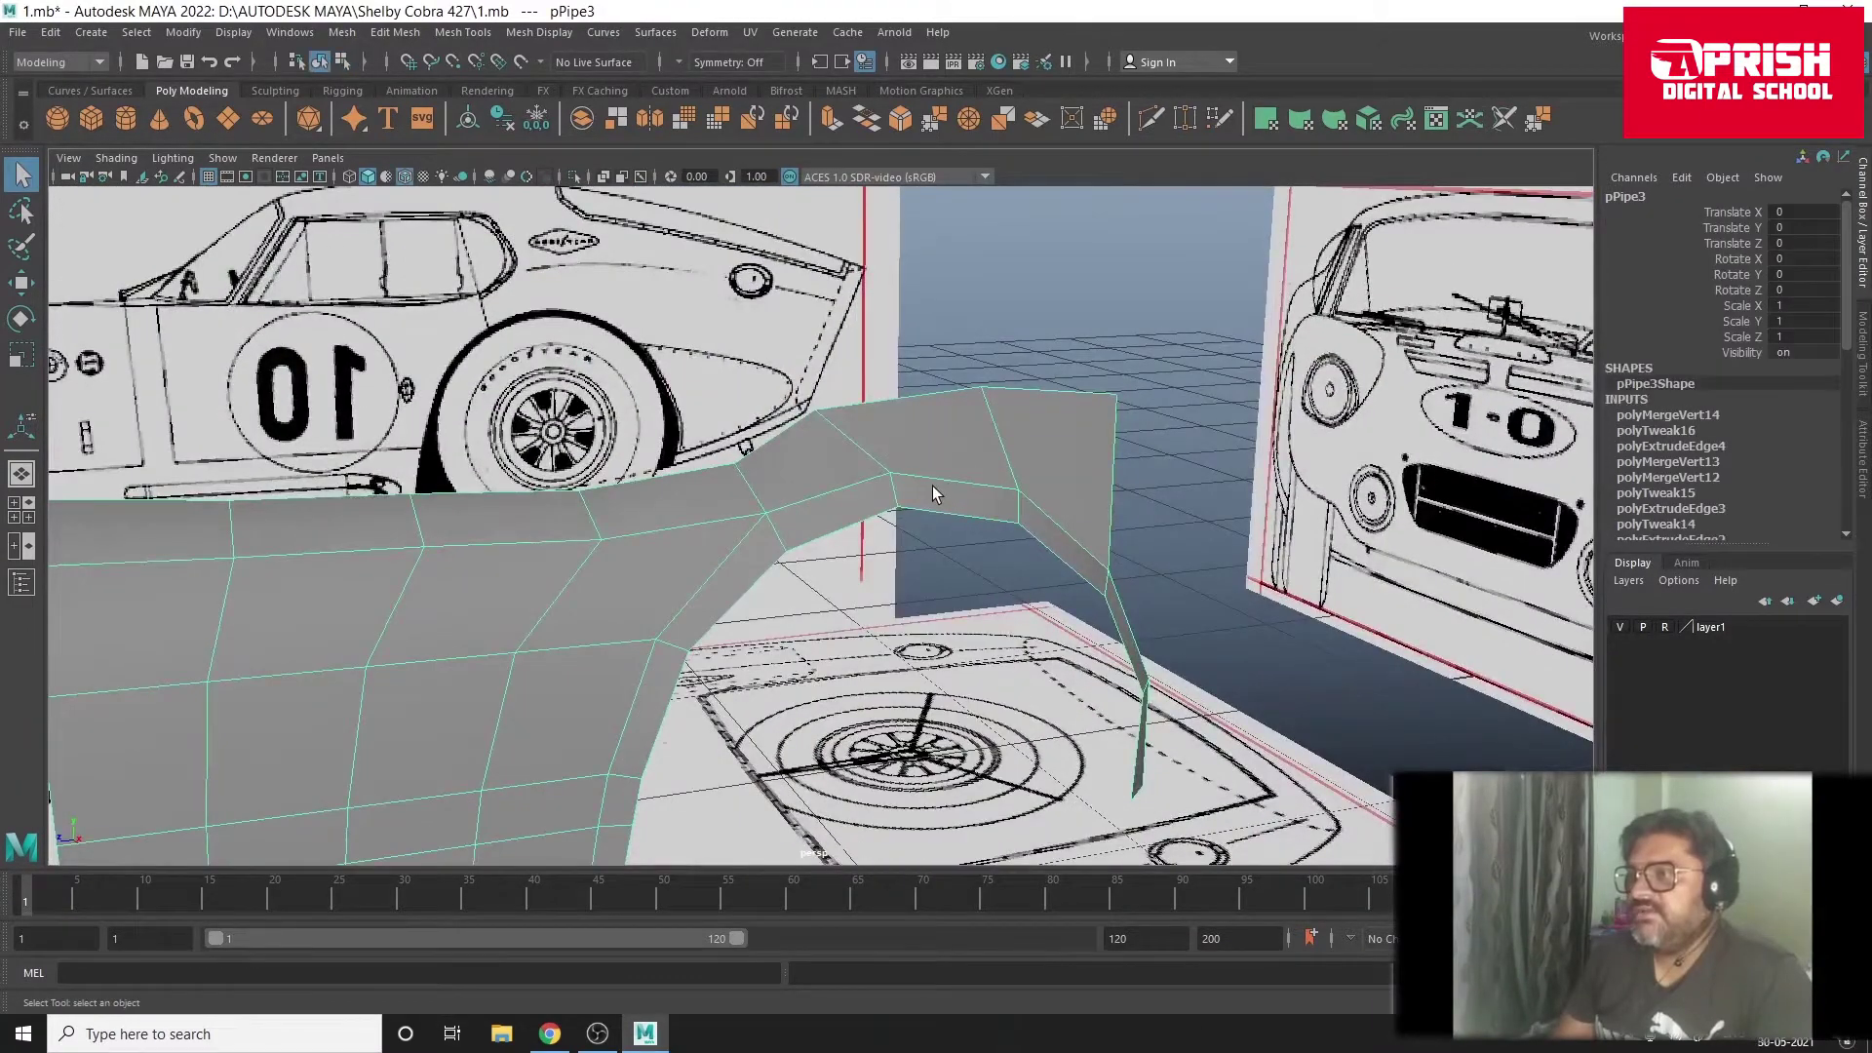
mouse_move(932, 486)
alt+mouse_down()
mouse_move(746, 624)
mouse_move(1131, 721)
mouse_move(1227, 682)
mouse_move(1141, 638)
mouse_move(943, 639)
mouse_move(986, 501)
alt+mouse_up()
click(986, 501)
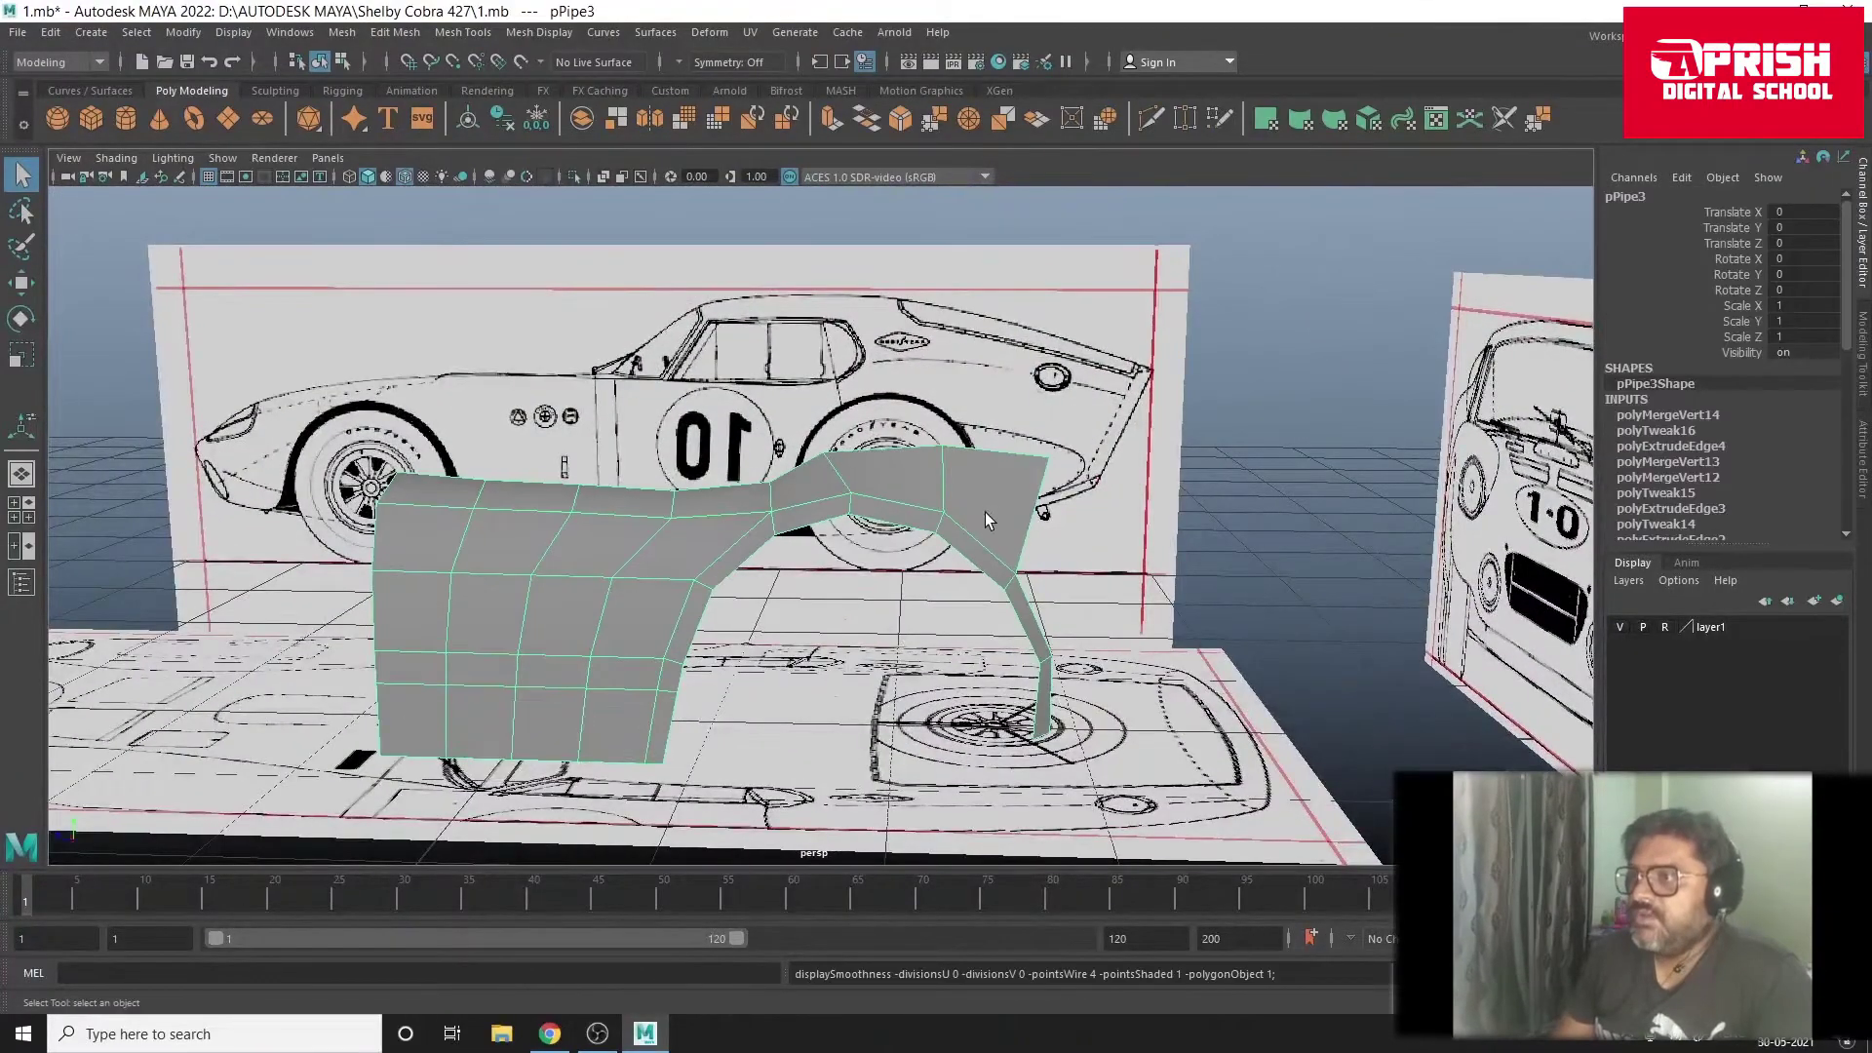
Step: In side view, extrude the fender's rear edge back toward the fuel cap
key(space)
key(space)
alt+middle_drag(1190, 699, 1065, 650)
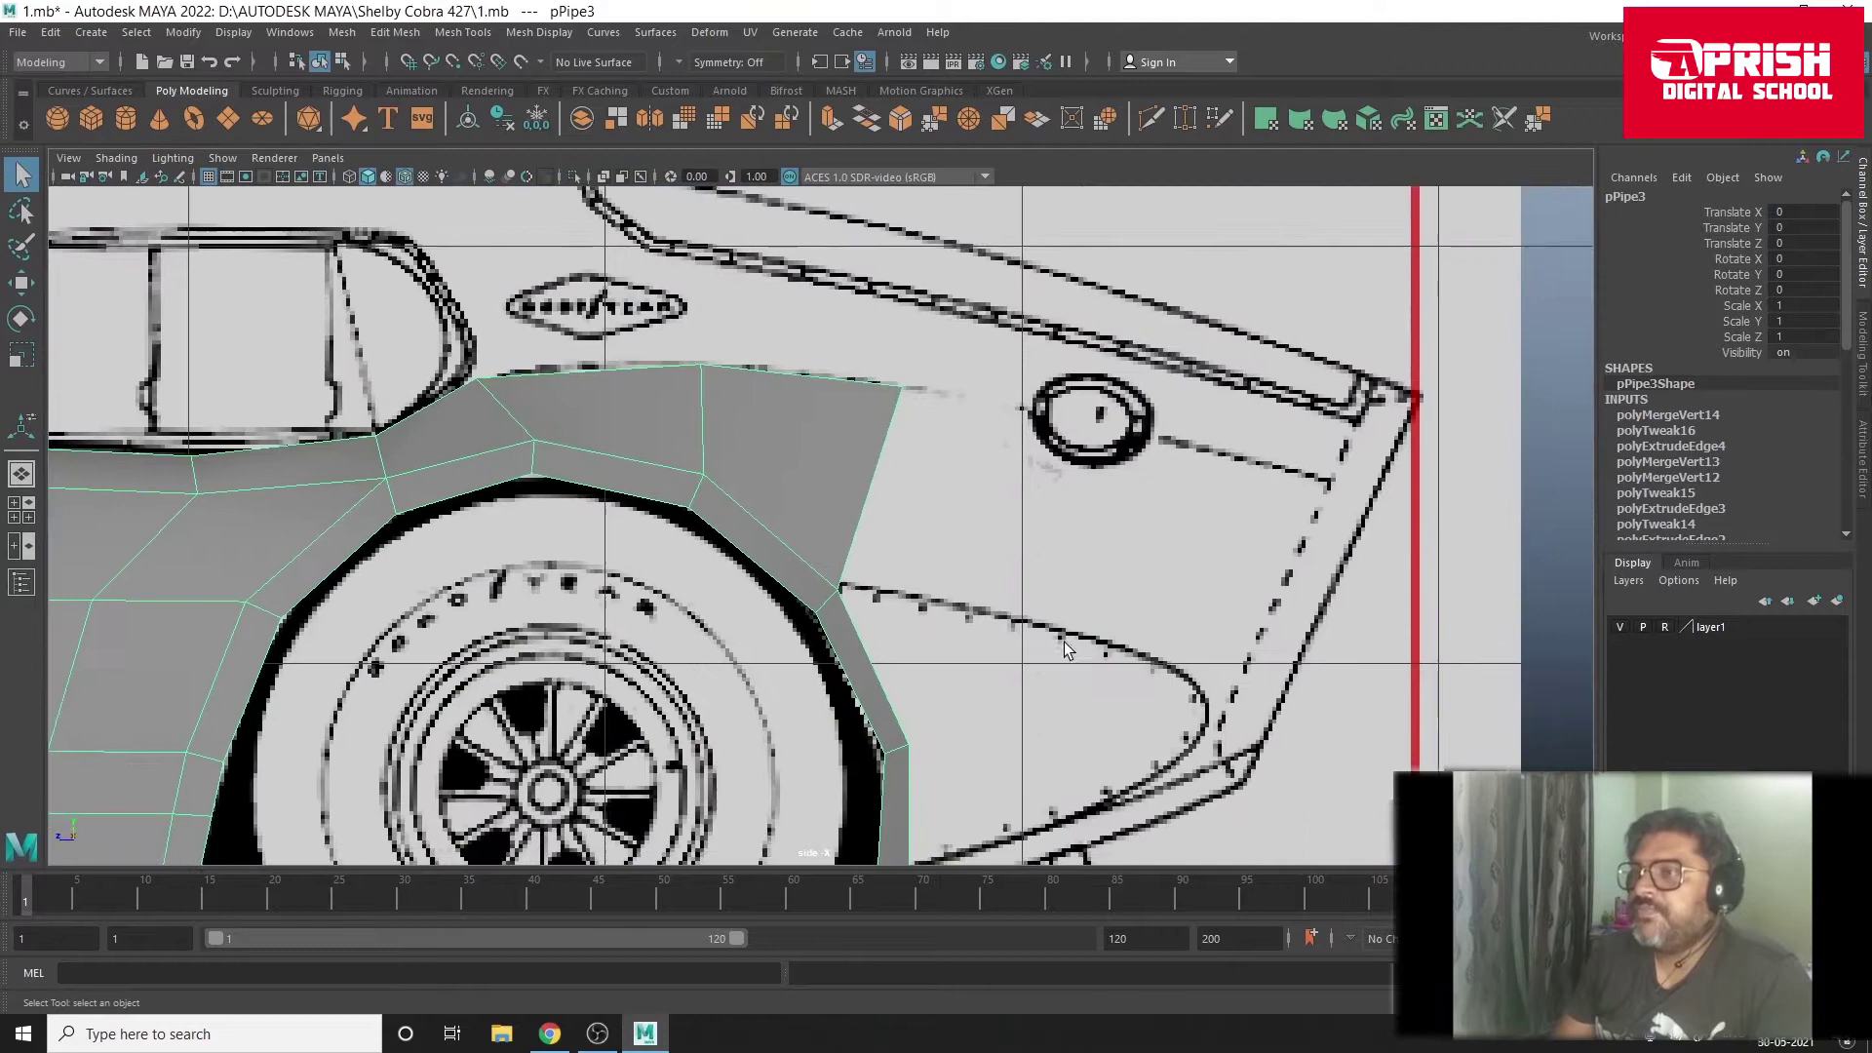
key(F10)
click(862, 460)
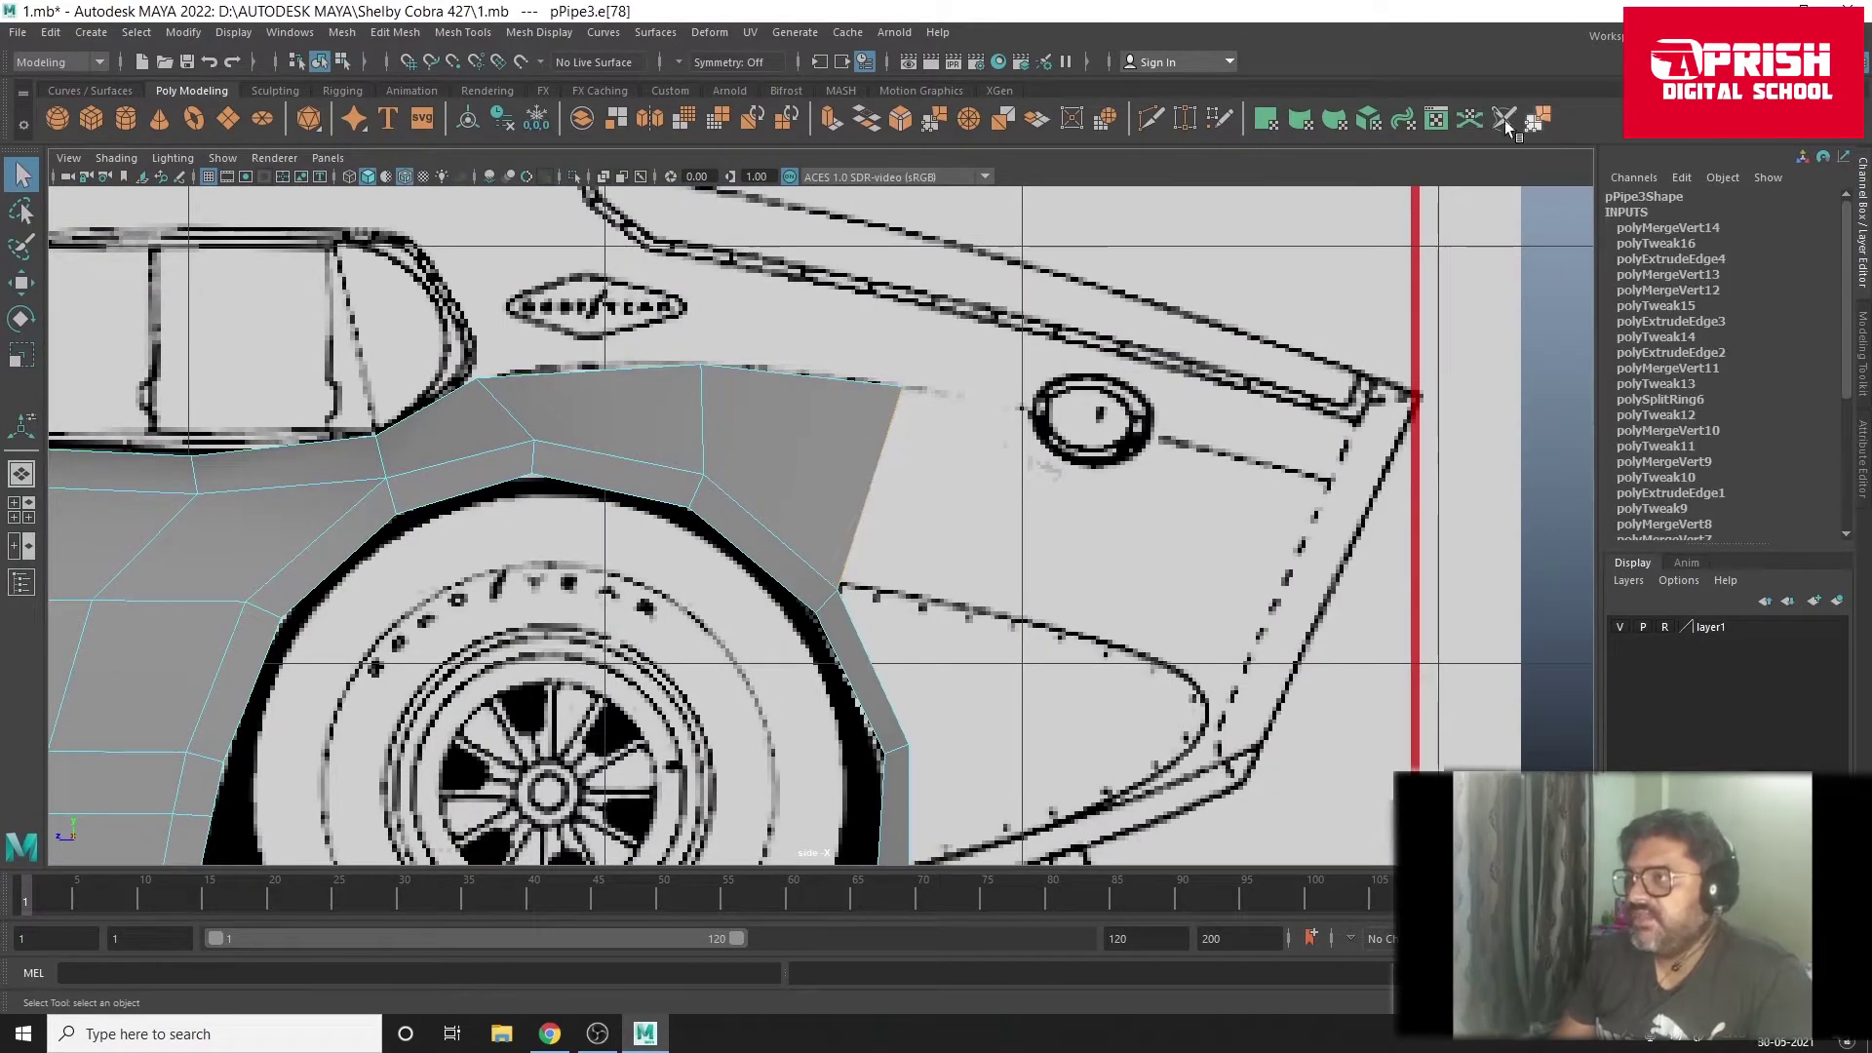
key(ctrl+e)
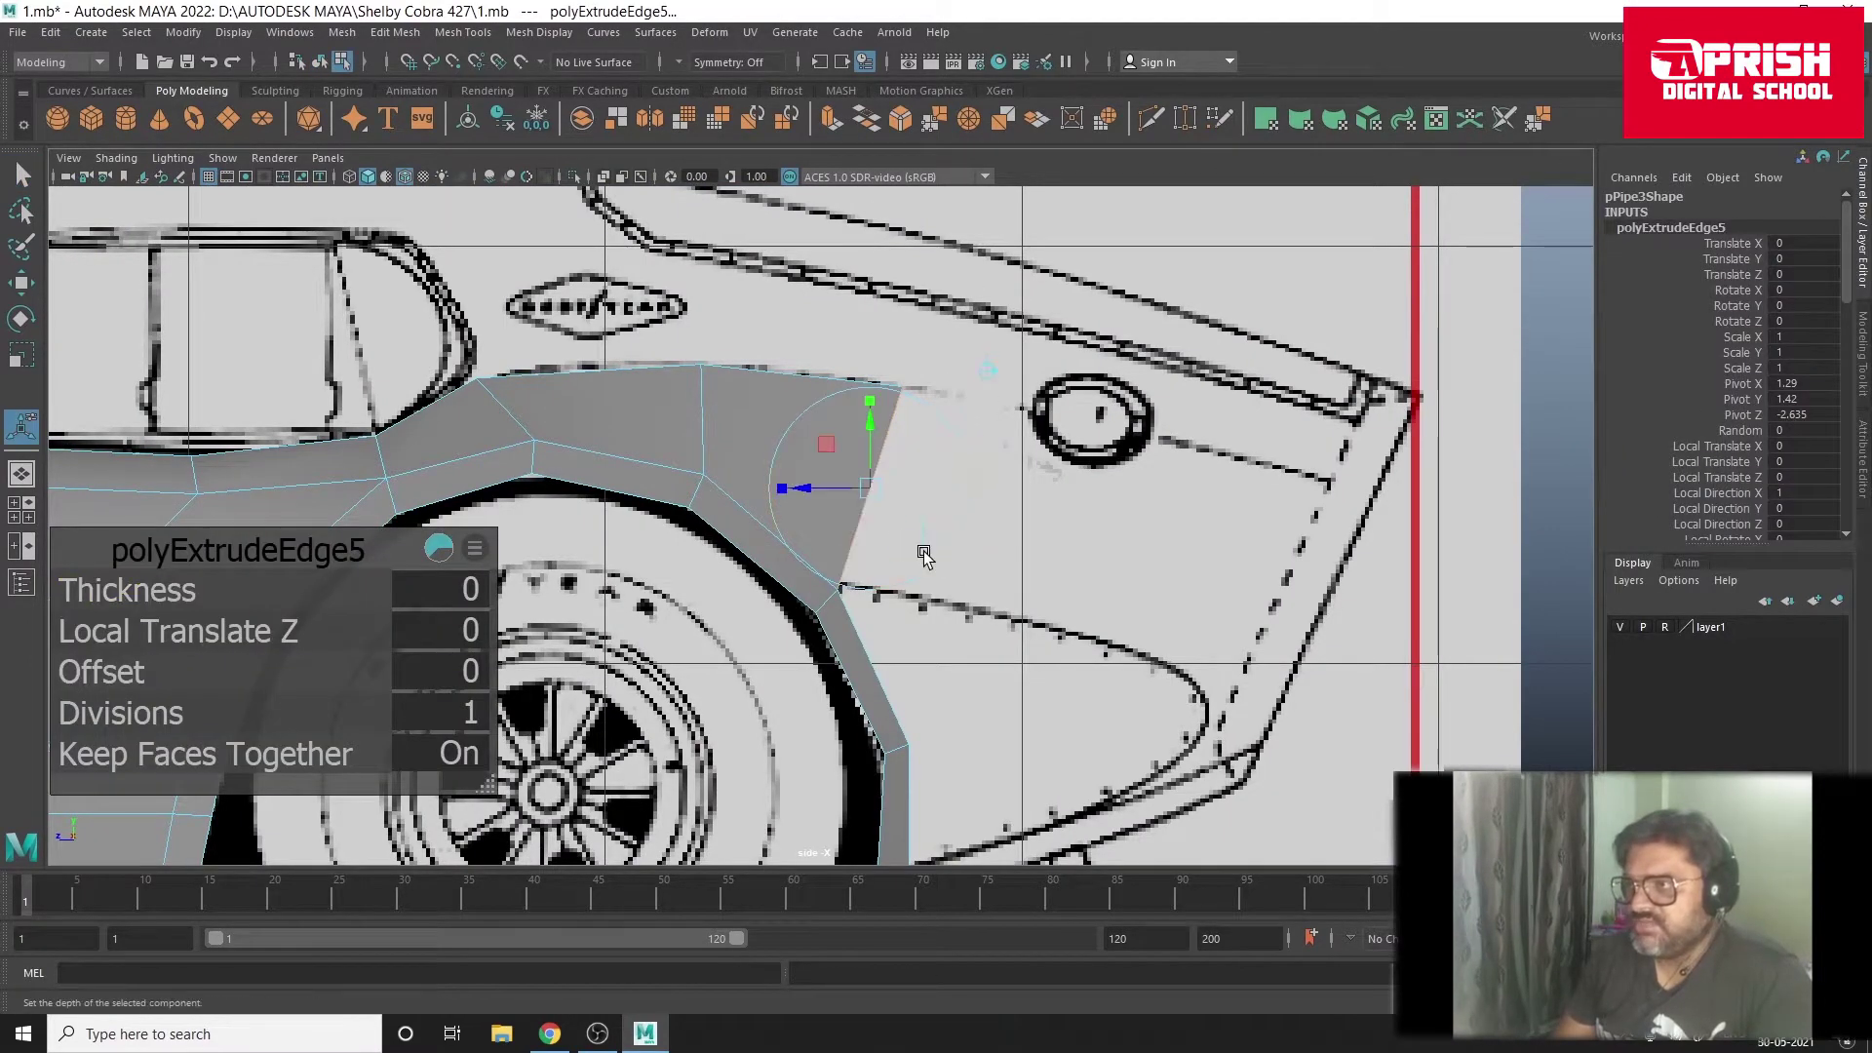
mouse_move(869, 497)
mouse_down()
mouse_move(1111, 544)
mouse_move(1097, 536)
mouse_up()
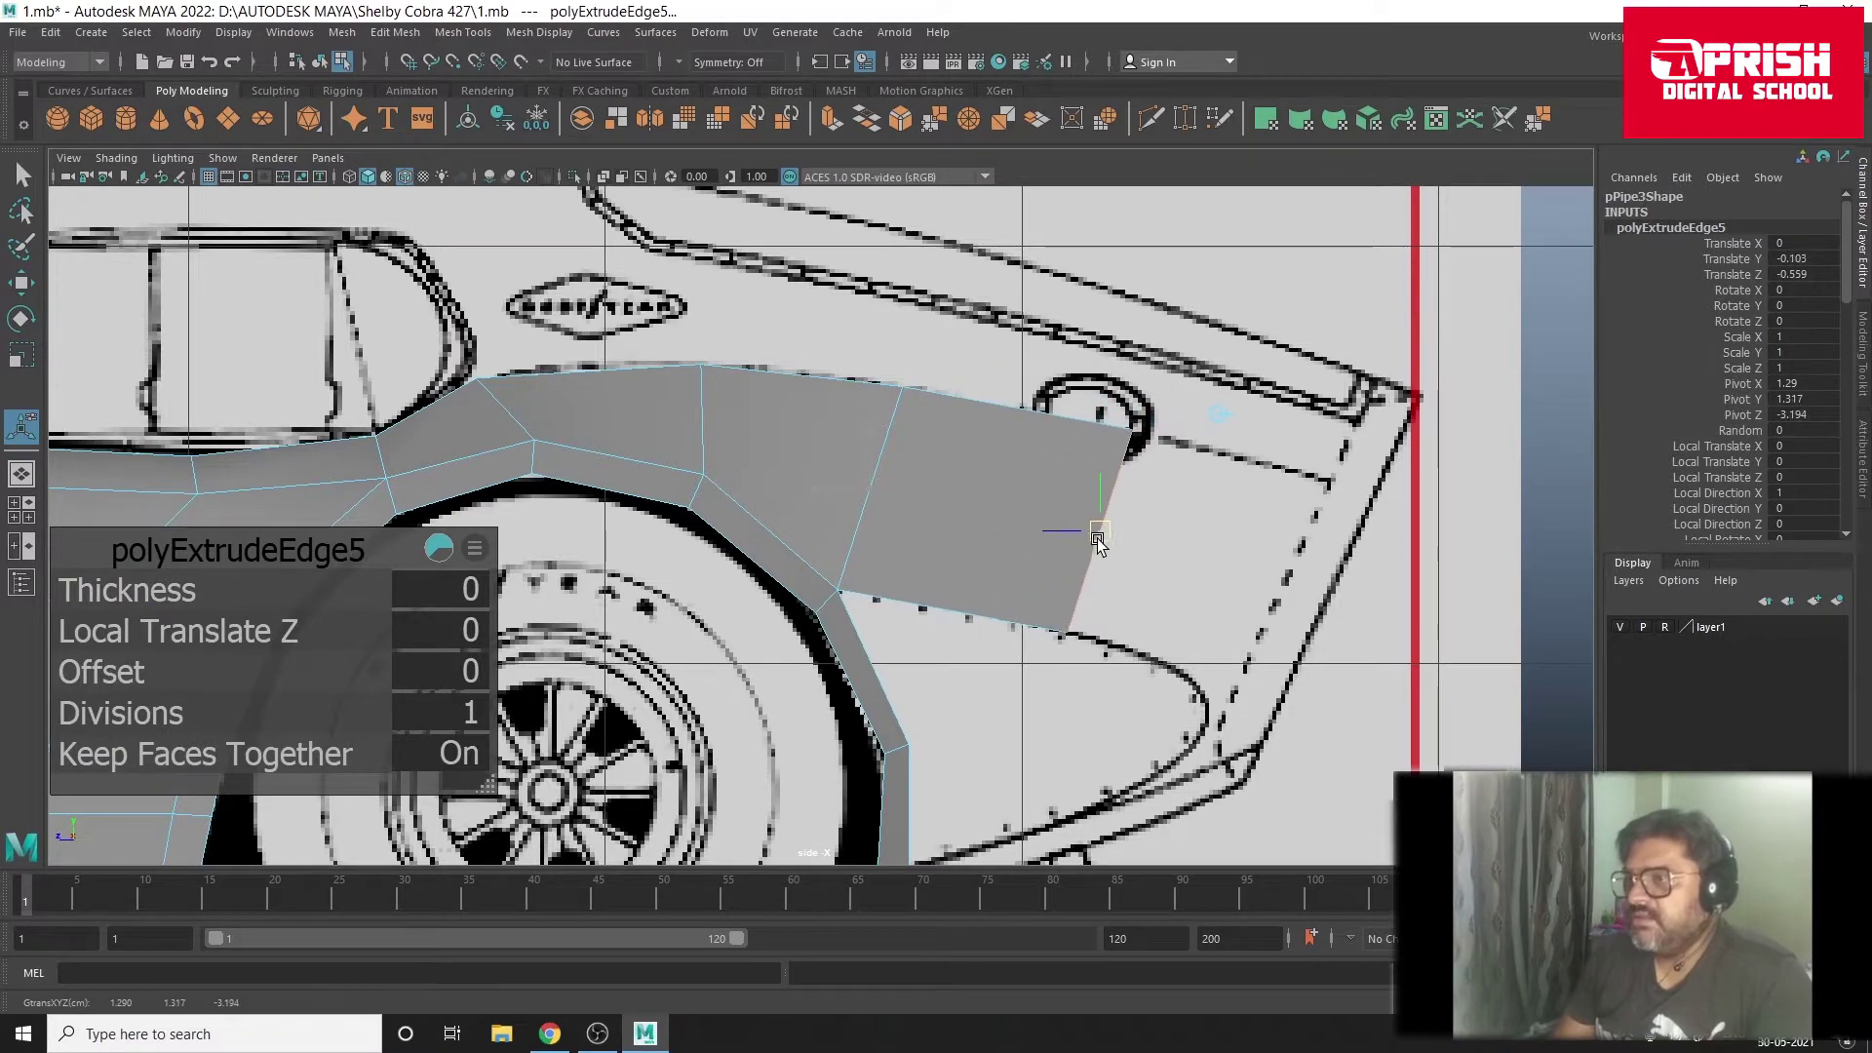
alt+middle_drag(1008, 691, 871, 641)
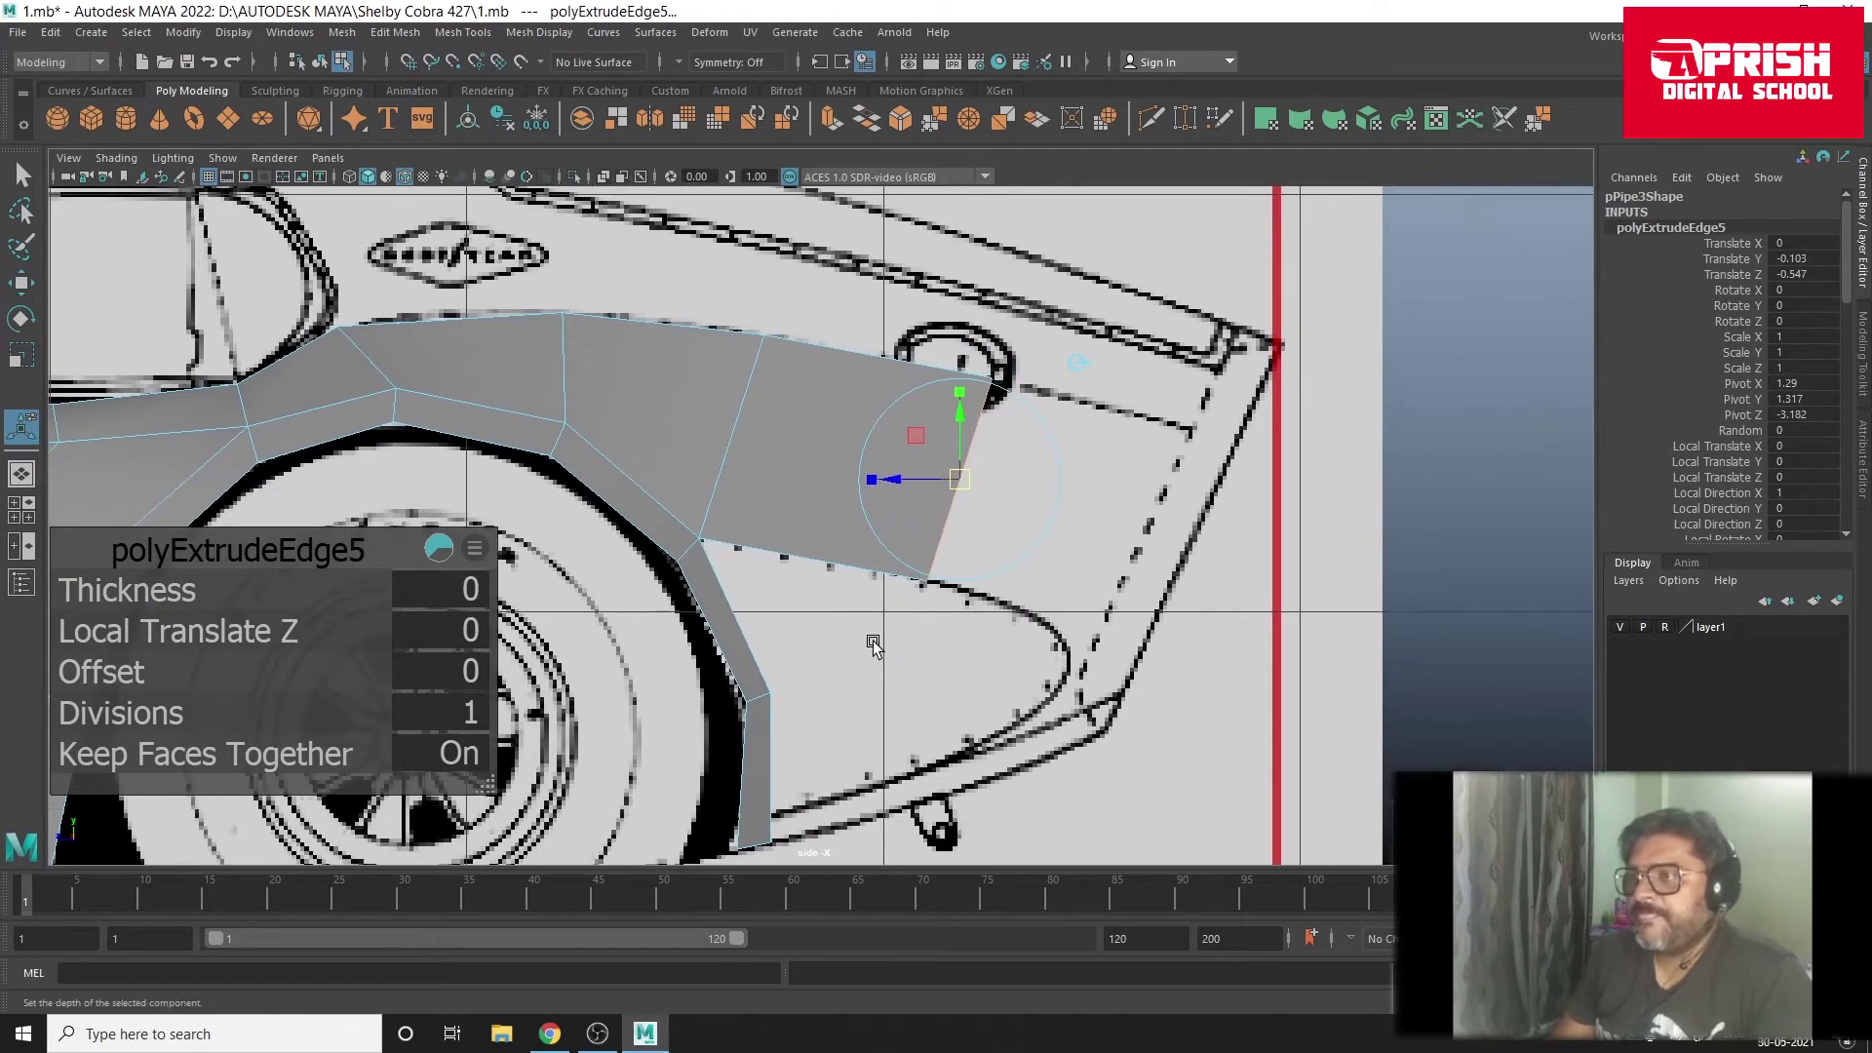
Step: Snap the lower corner onto the wheel-arch vertex and align it with the body outline in top view
right_drag(831, 534, 870, 547)
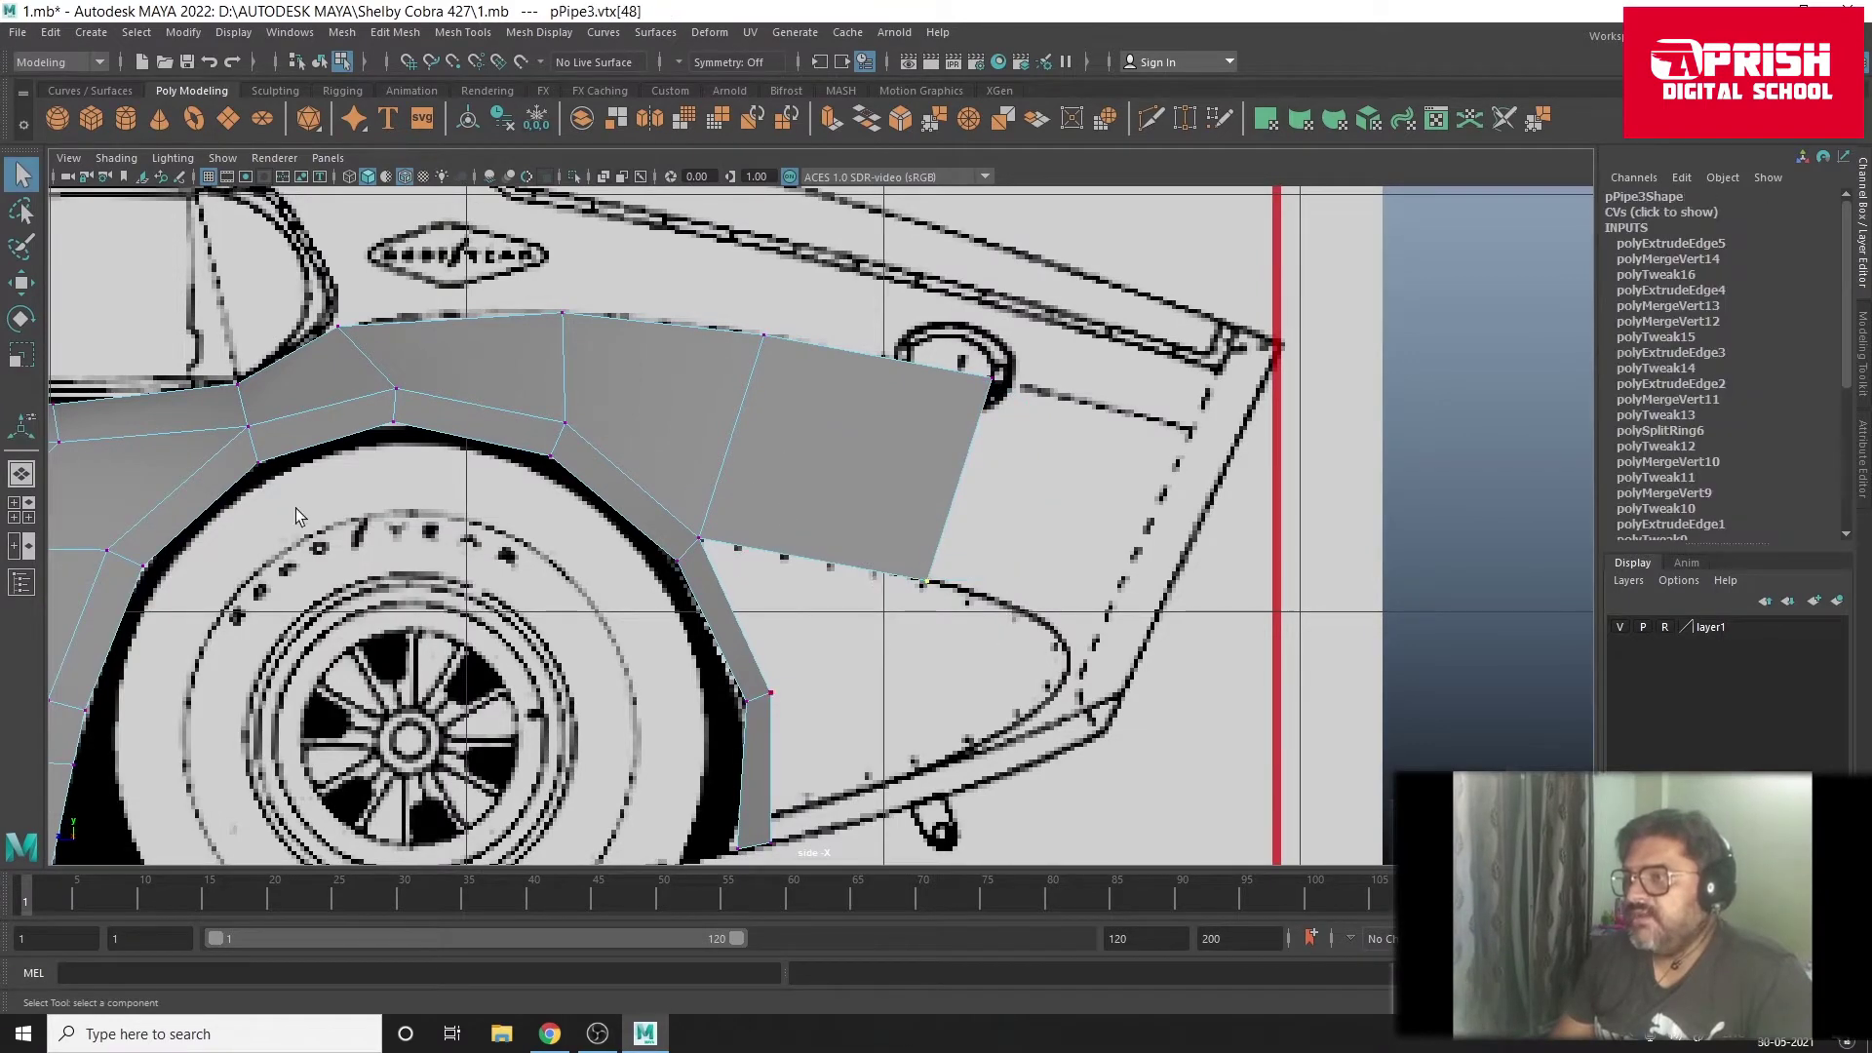
click(24, 292)
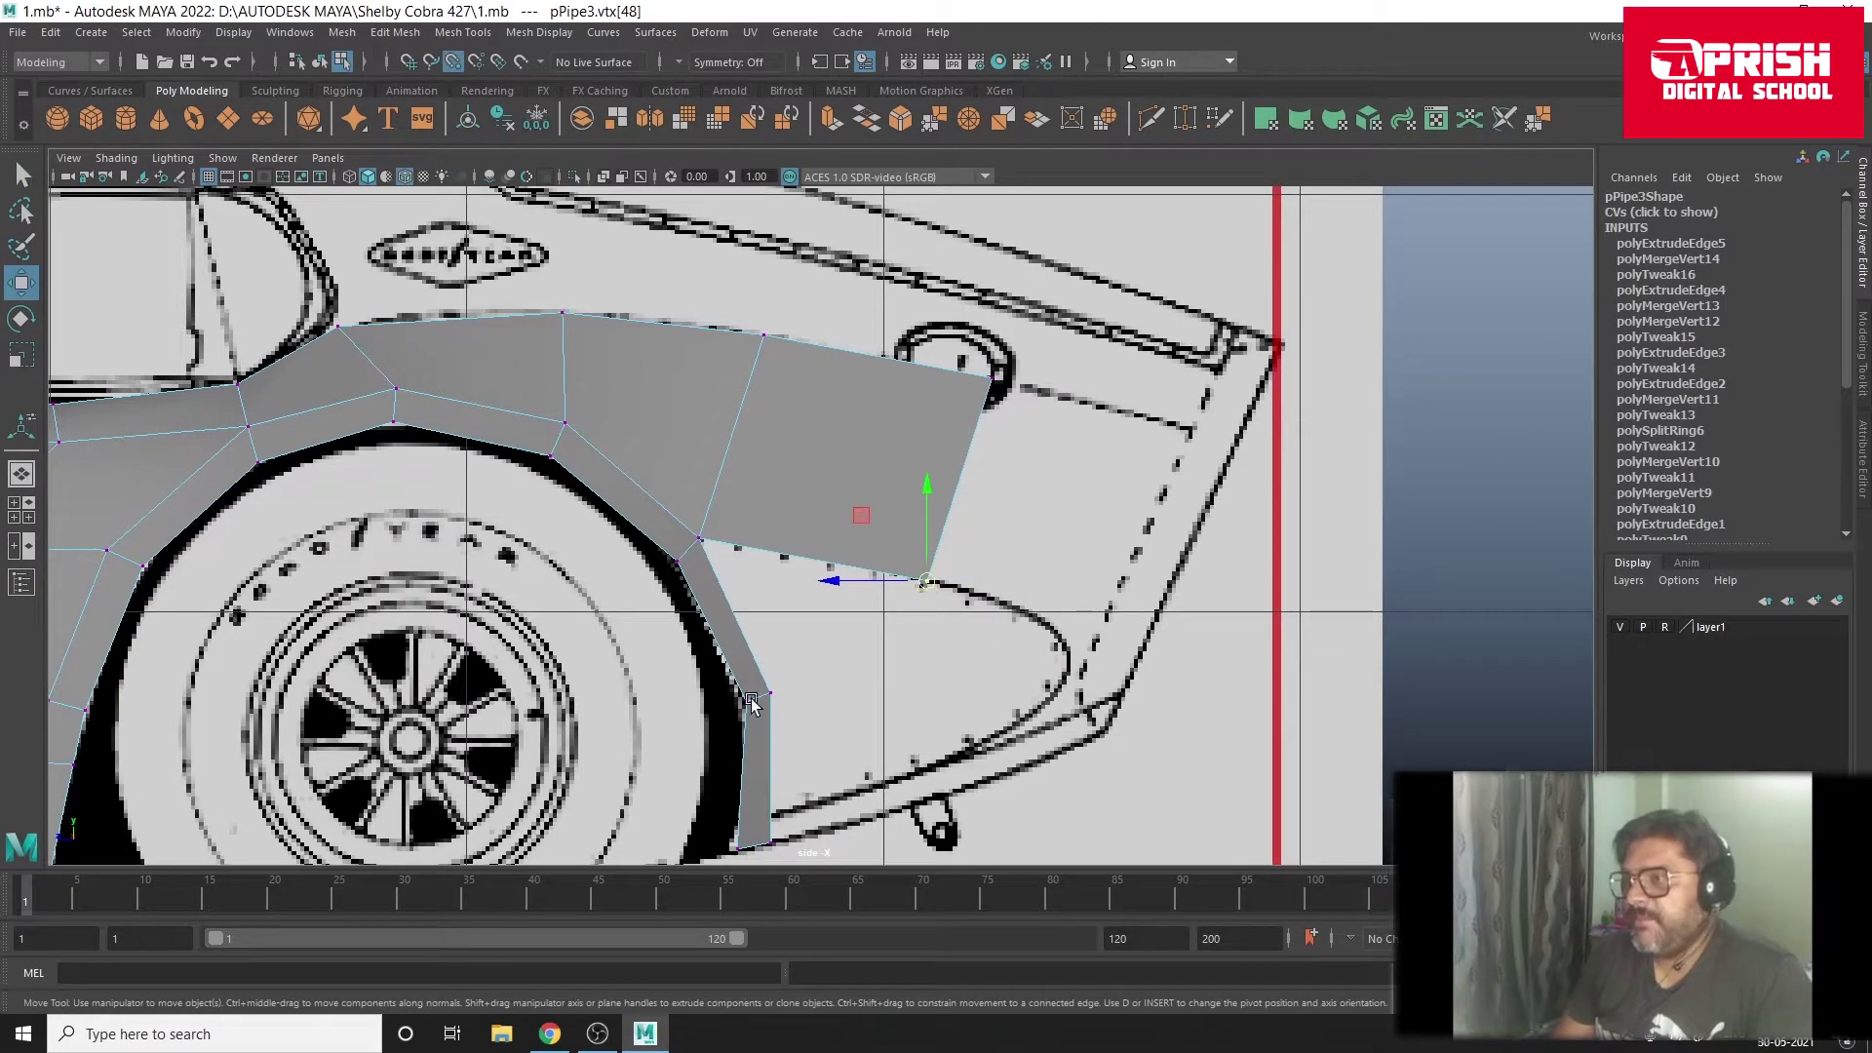
middle_drag(751, 702, 786, 688)
key(space)
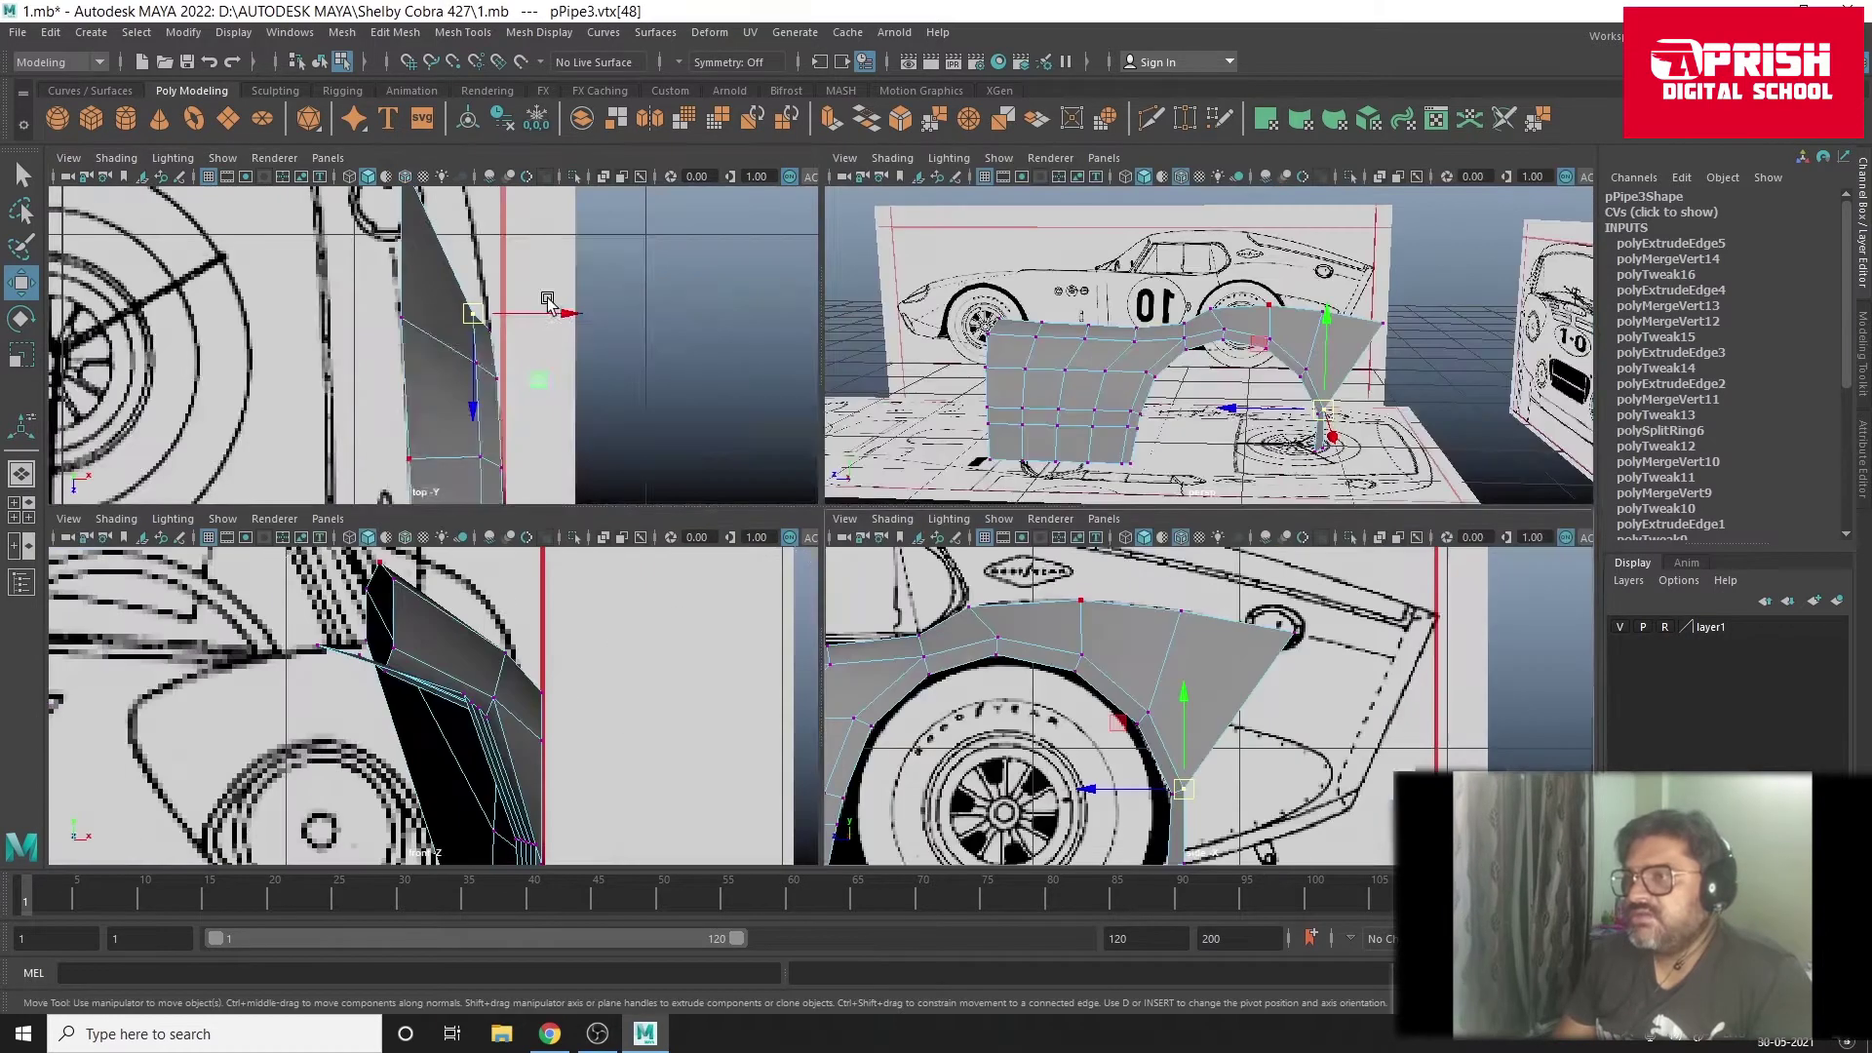
key(space)
scroll(660, 413, down, 5)
scroll(790, 523, up, 2)
scroll(790, 524, up, 3)
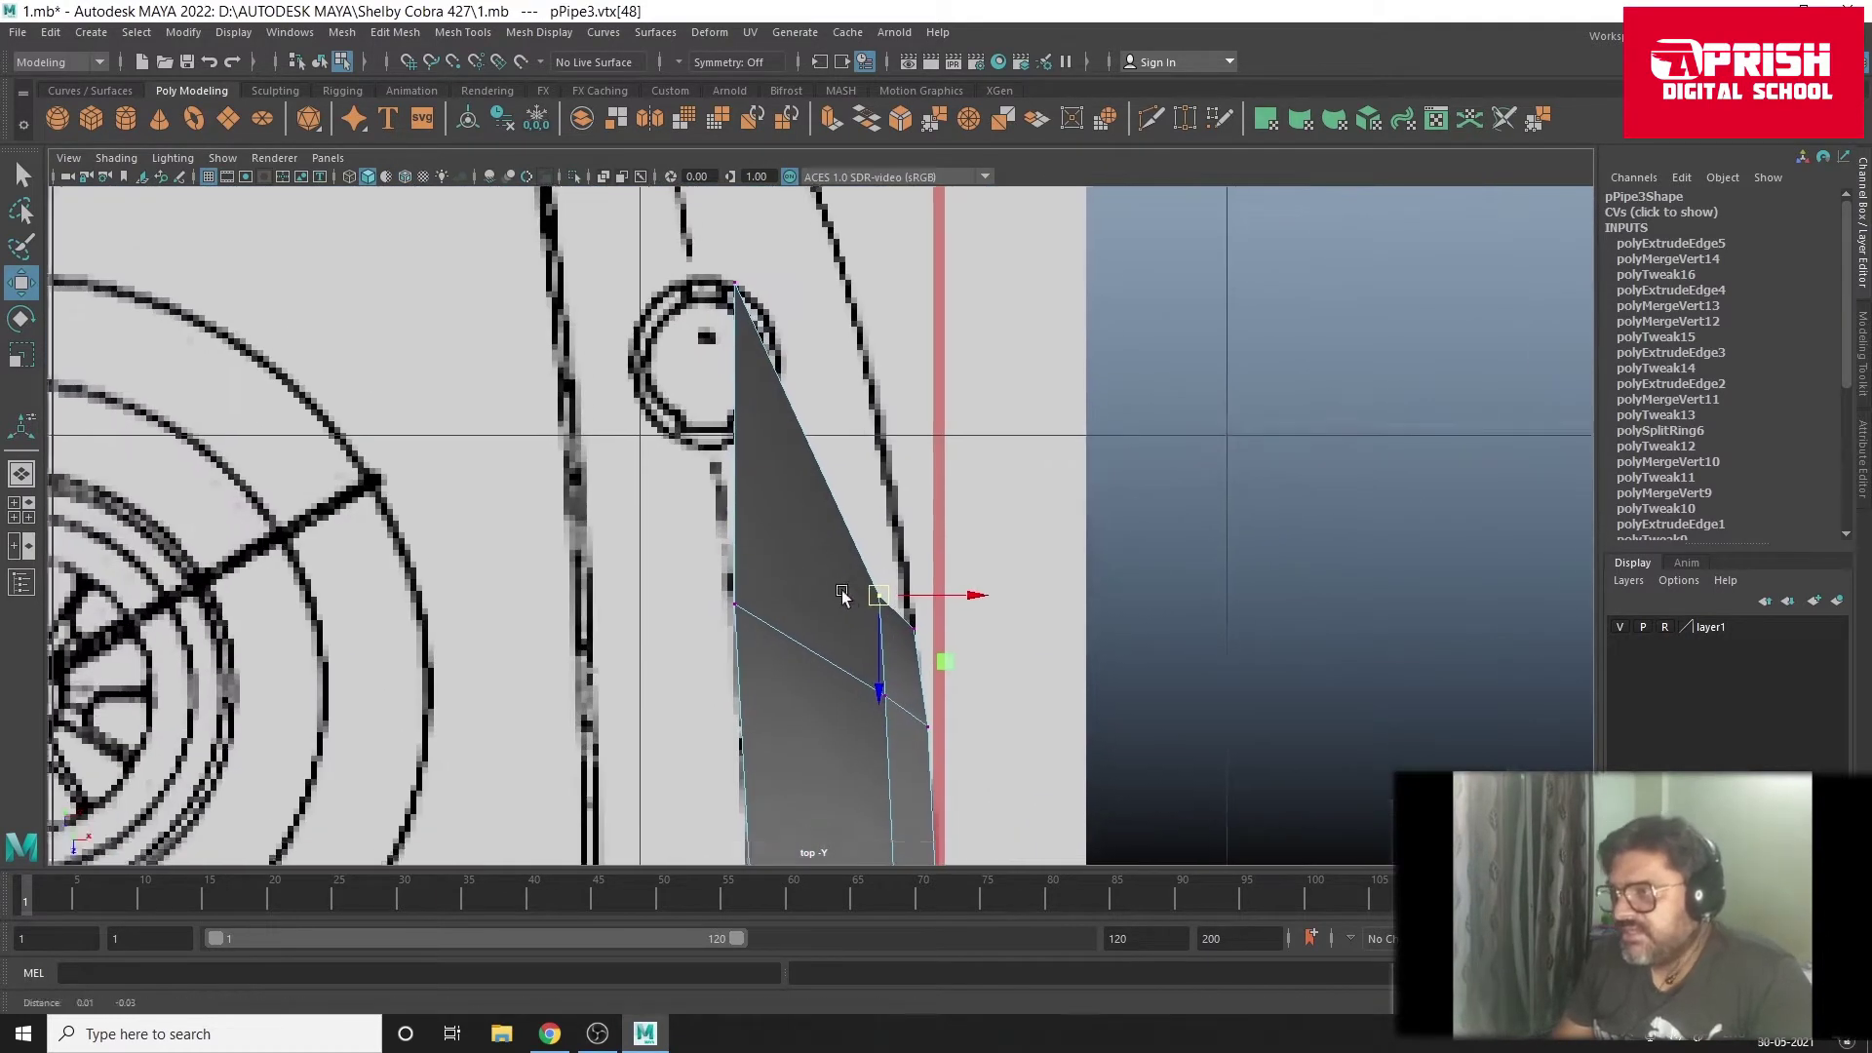
scroll(789, 524, up, 2)
drag(841, 527, 867, 534)
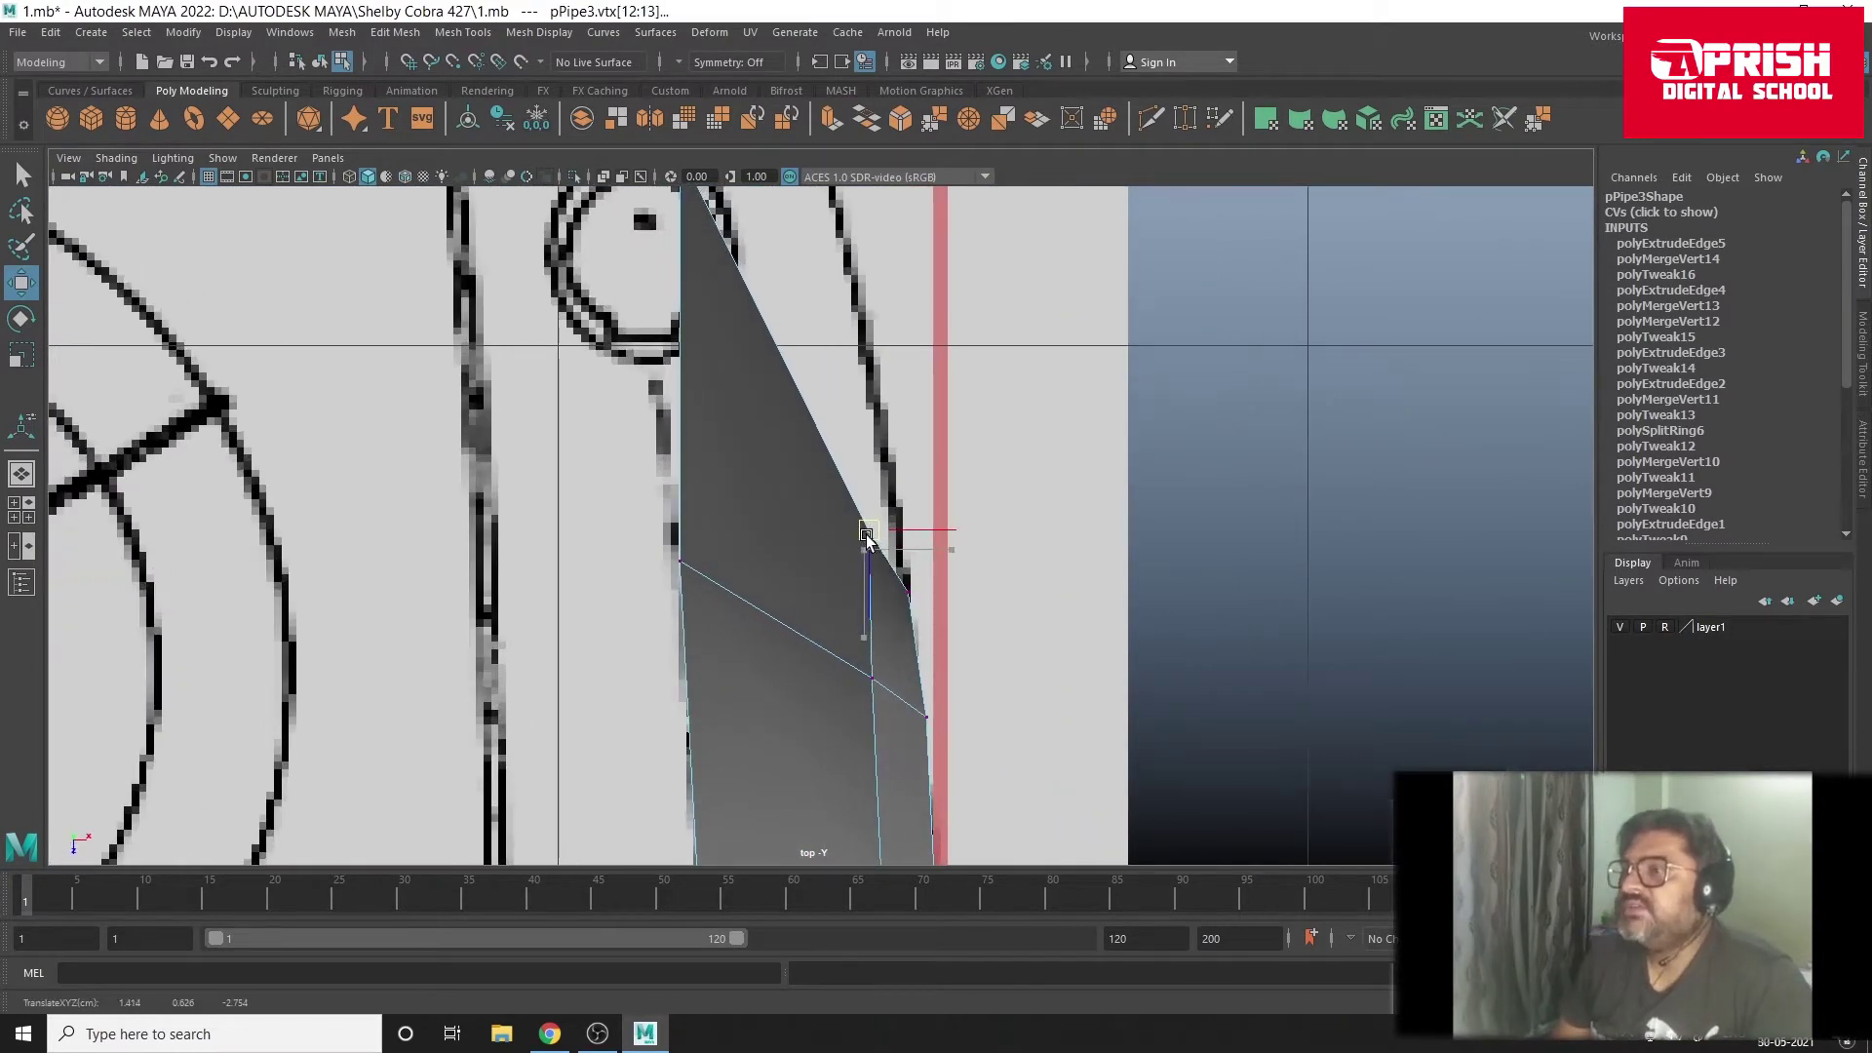
Step: Select the stacked lower corner vertex in side view and merge it
key(space)
key(space)
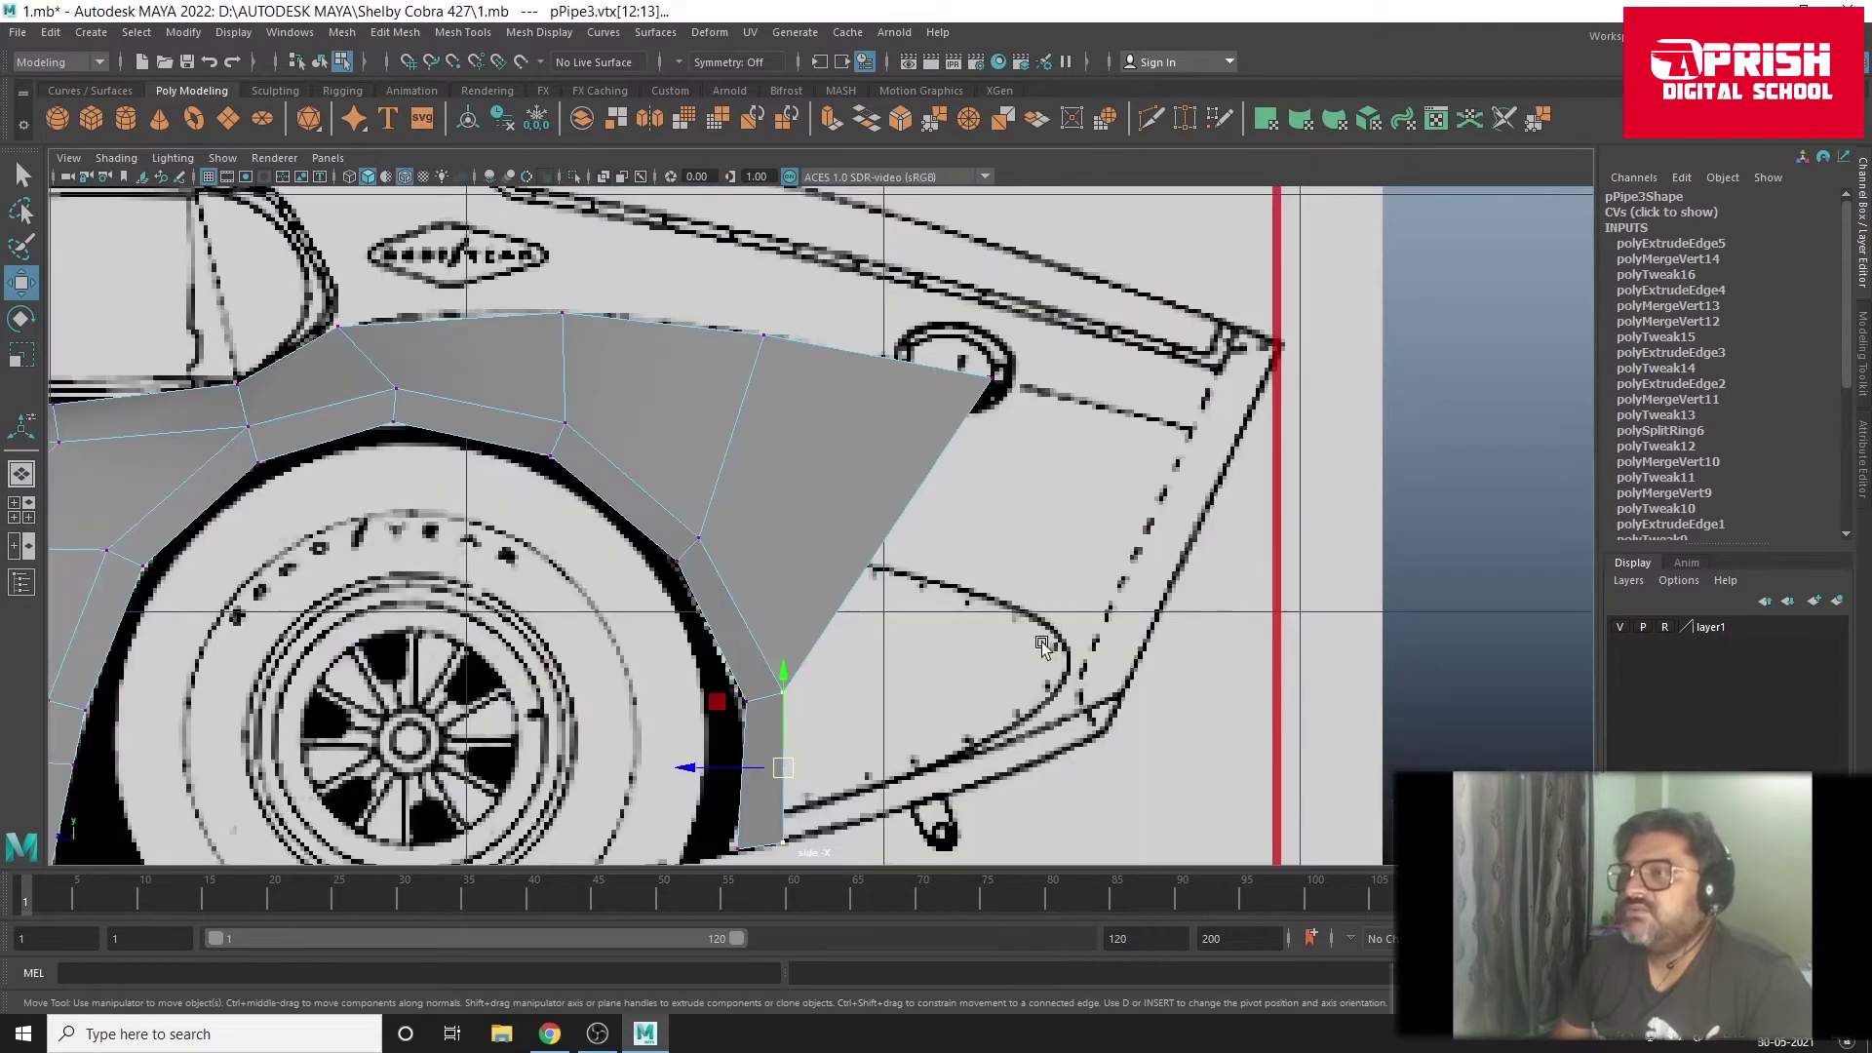
scroll(989, 575, up, 2)
drag(805, 560, 851, 610)
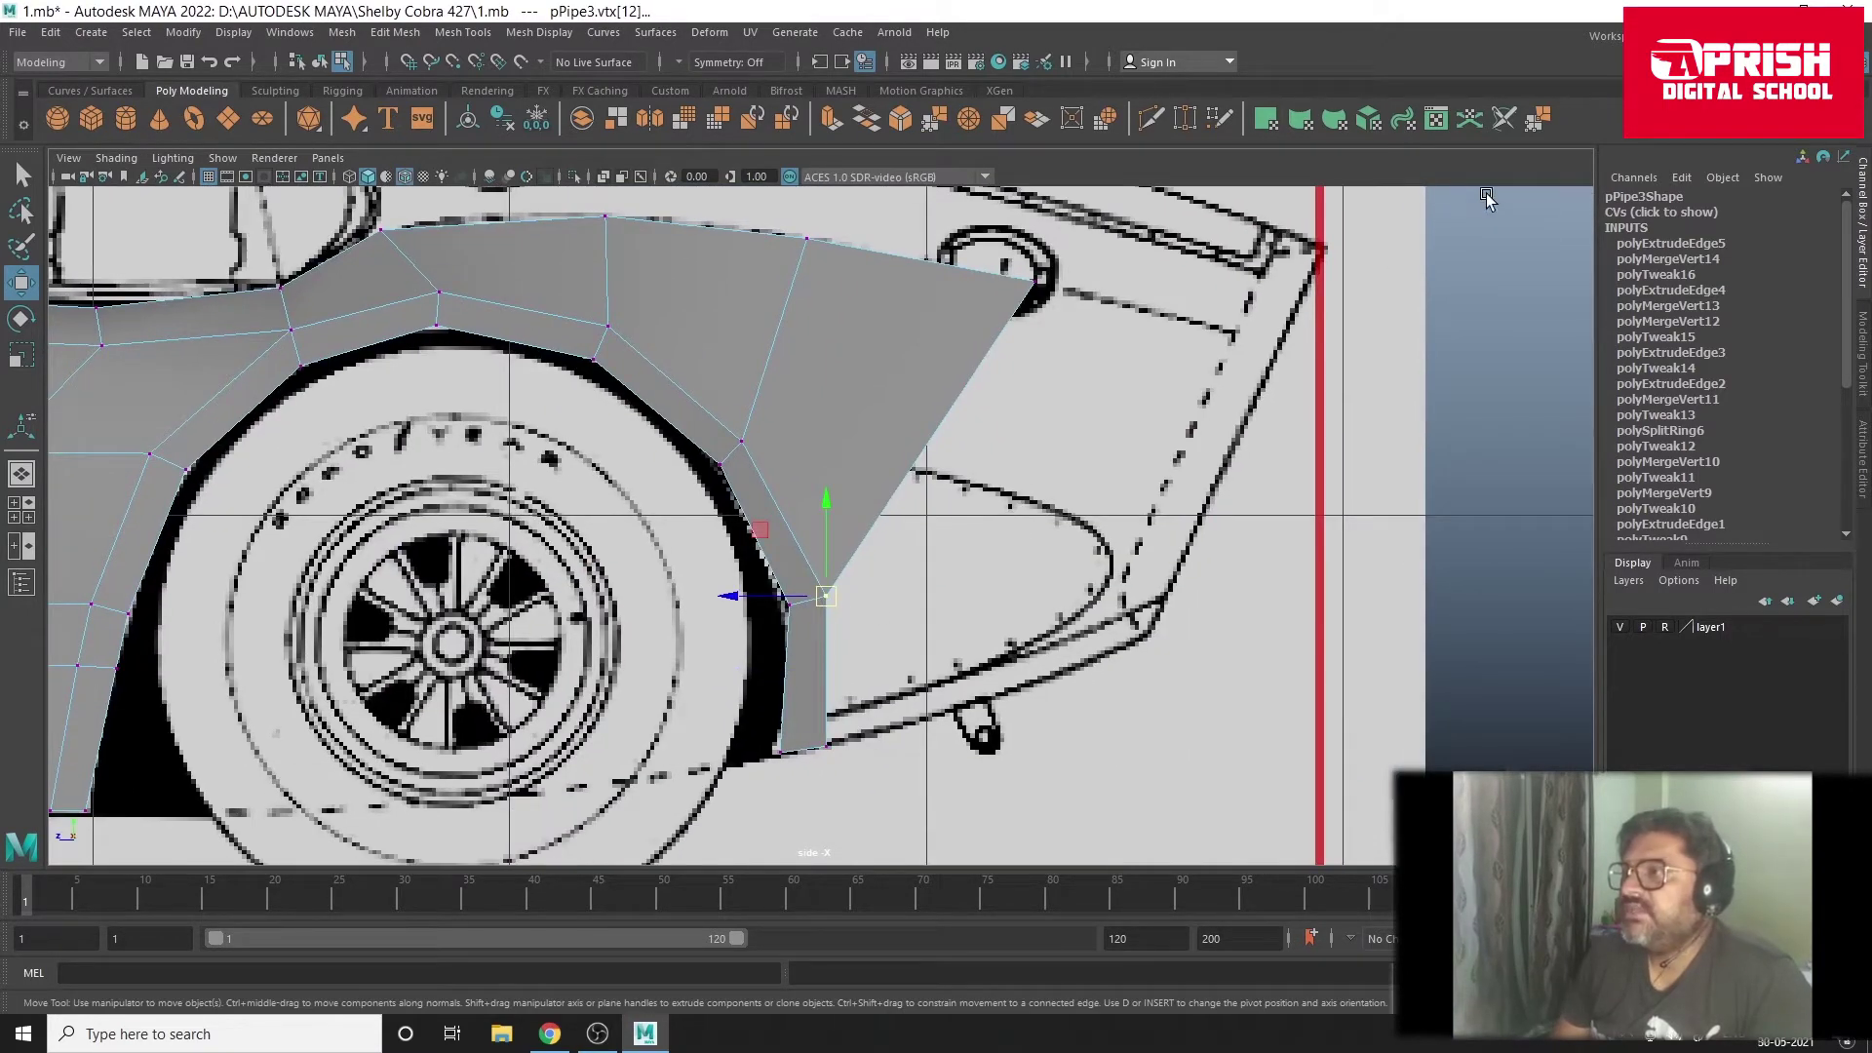
right_click(893, 499)
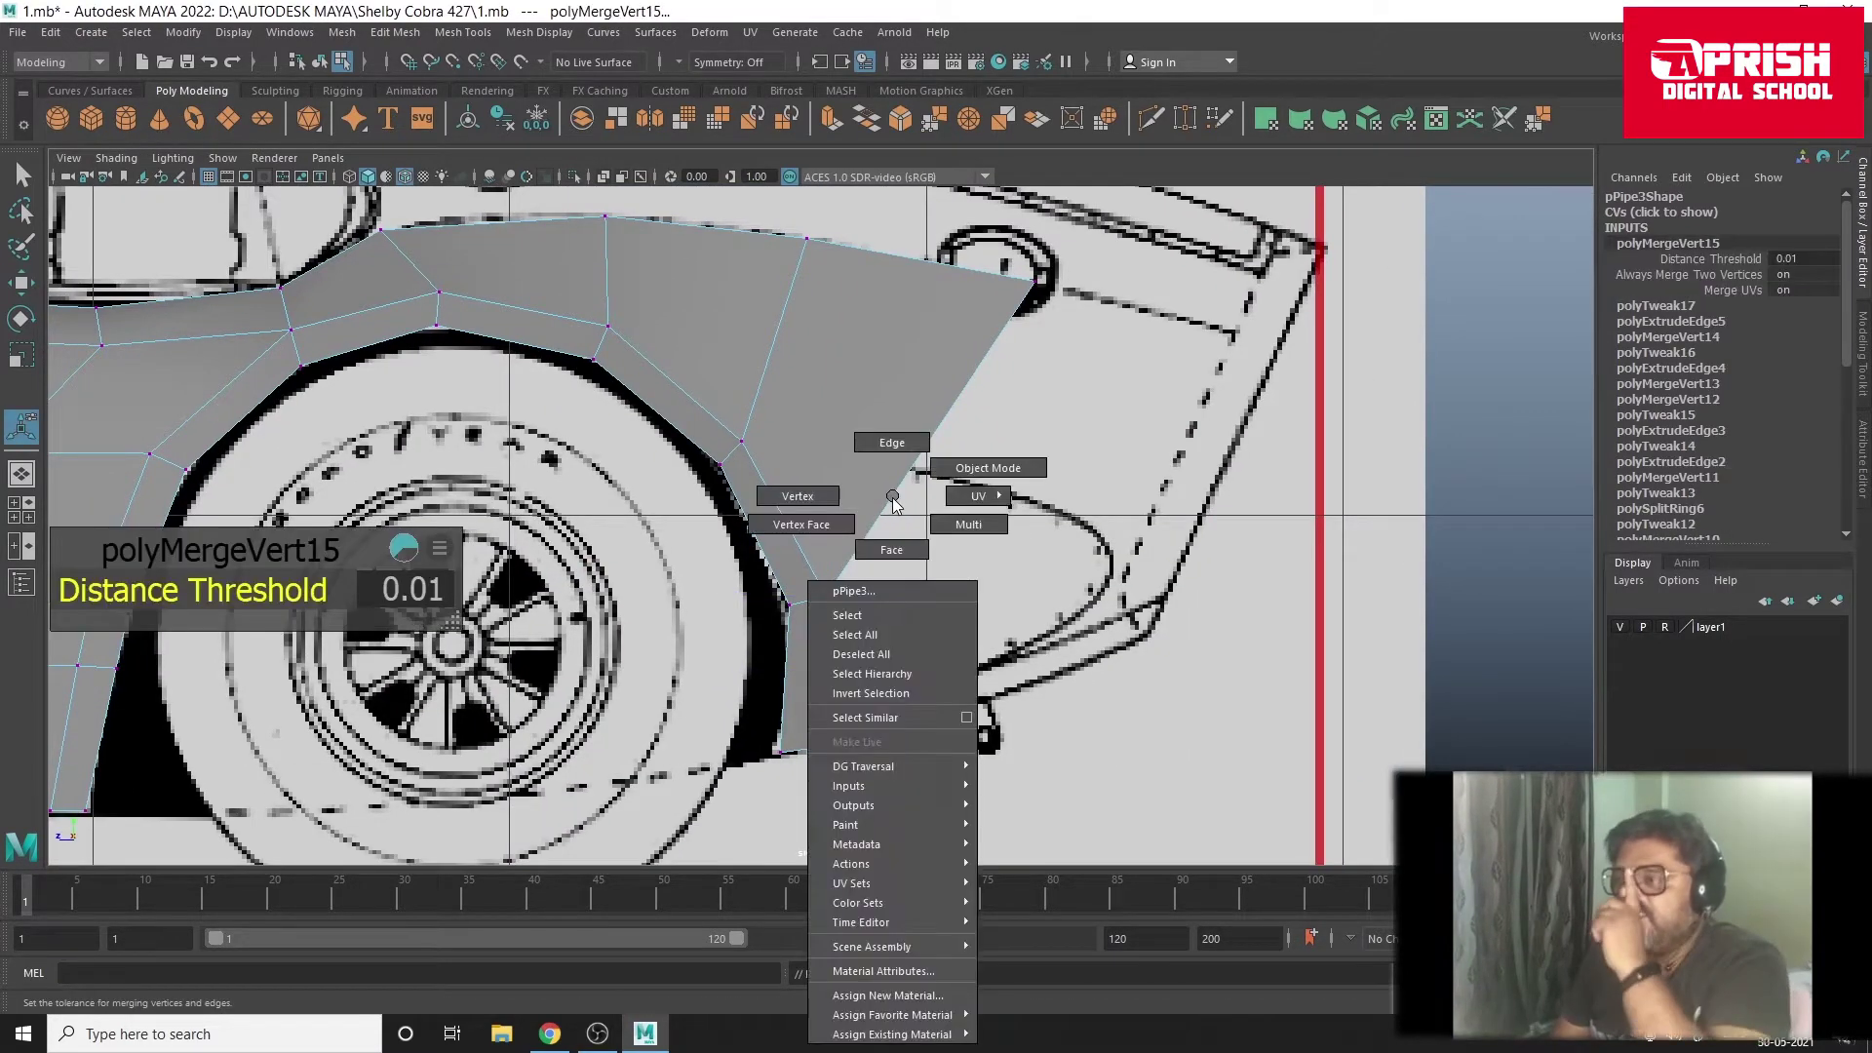
mouse_move(851, 489)
right_down()
mouse_move(810, 525)
mouse_move(815, 444)
right_up()
click(826, 596)
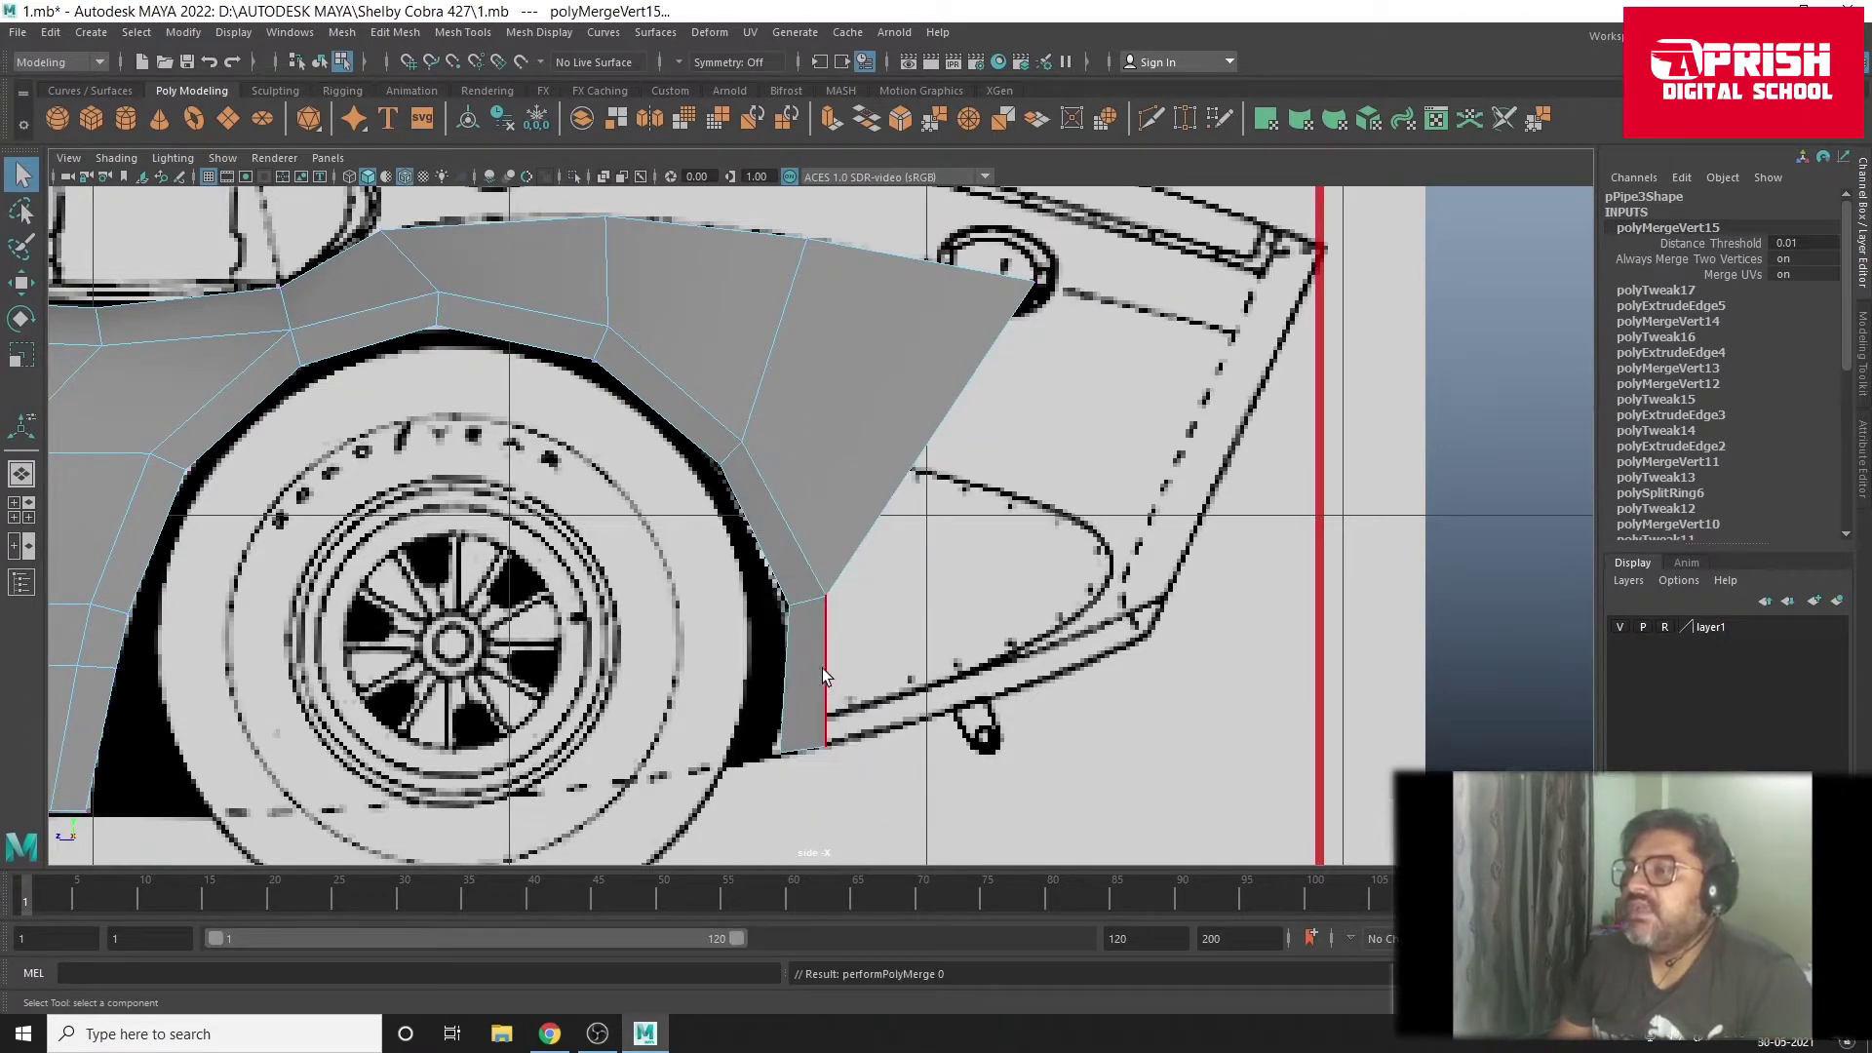
Step: Extrude the lower rear edge into a new face pulled back along the lower body line
click(830, 121)
drag(823, 678, 1084, 595)
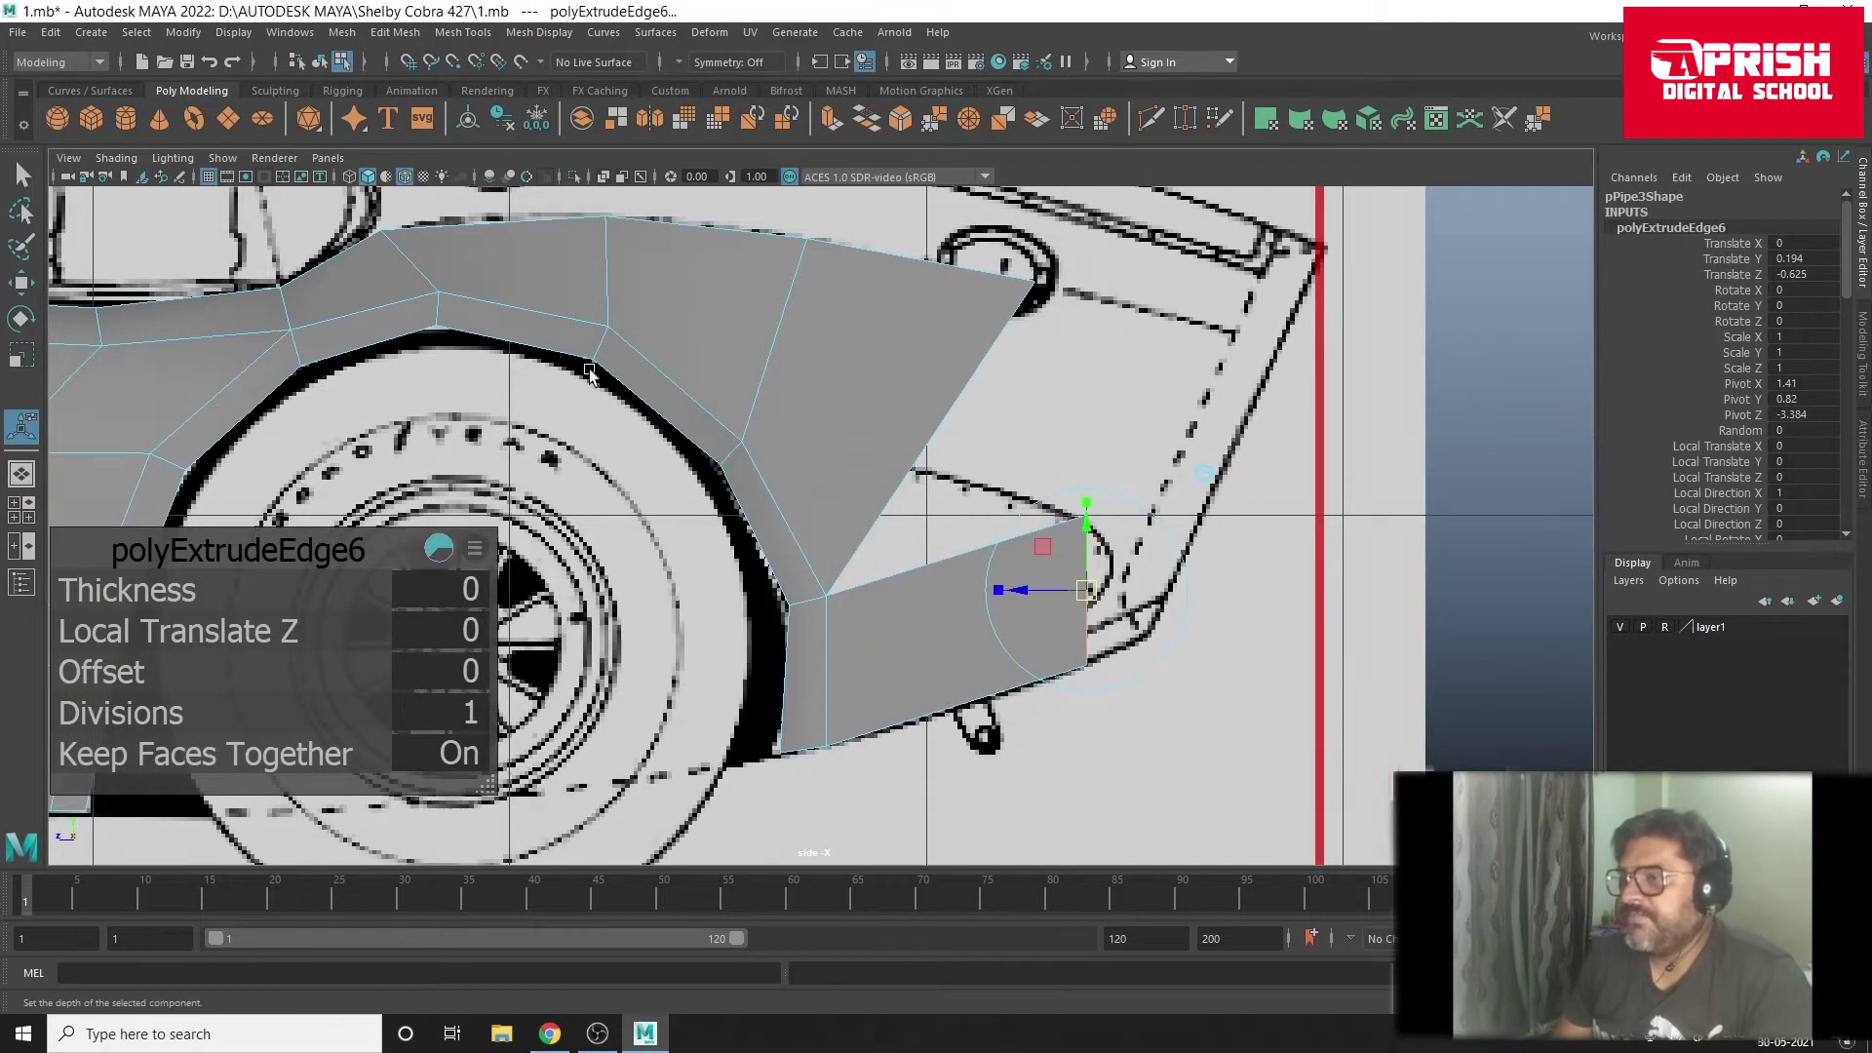
drag(589, 372, 589, 293)
scroll(818, 384, down, 3)
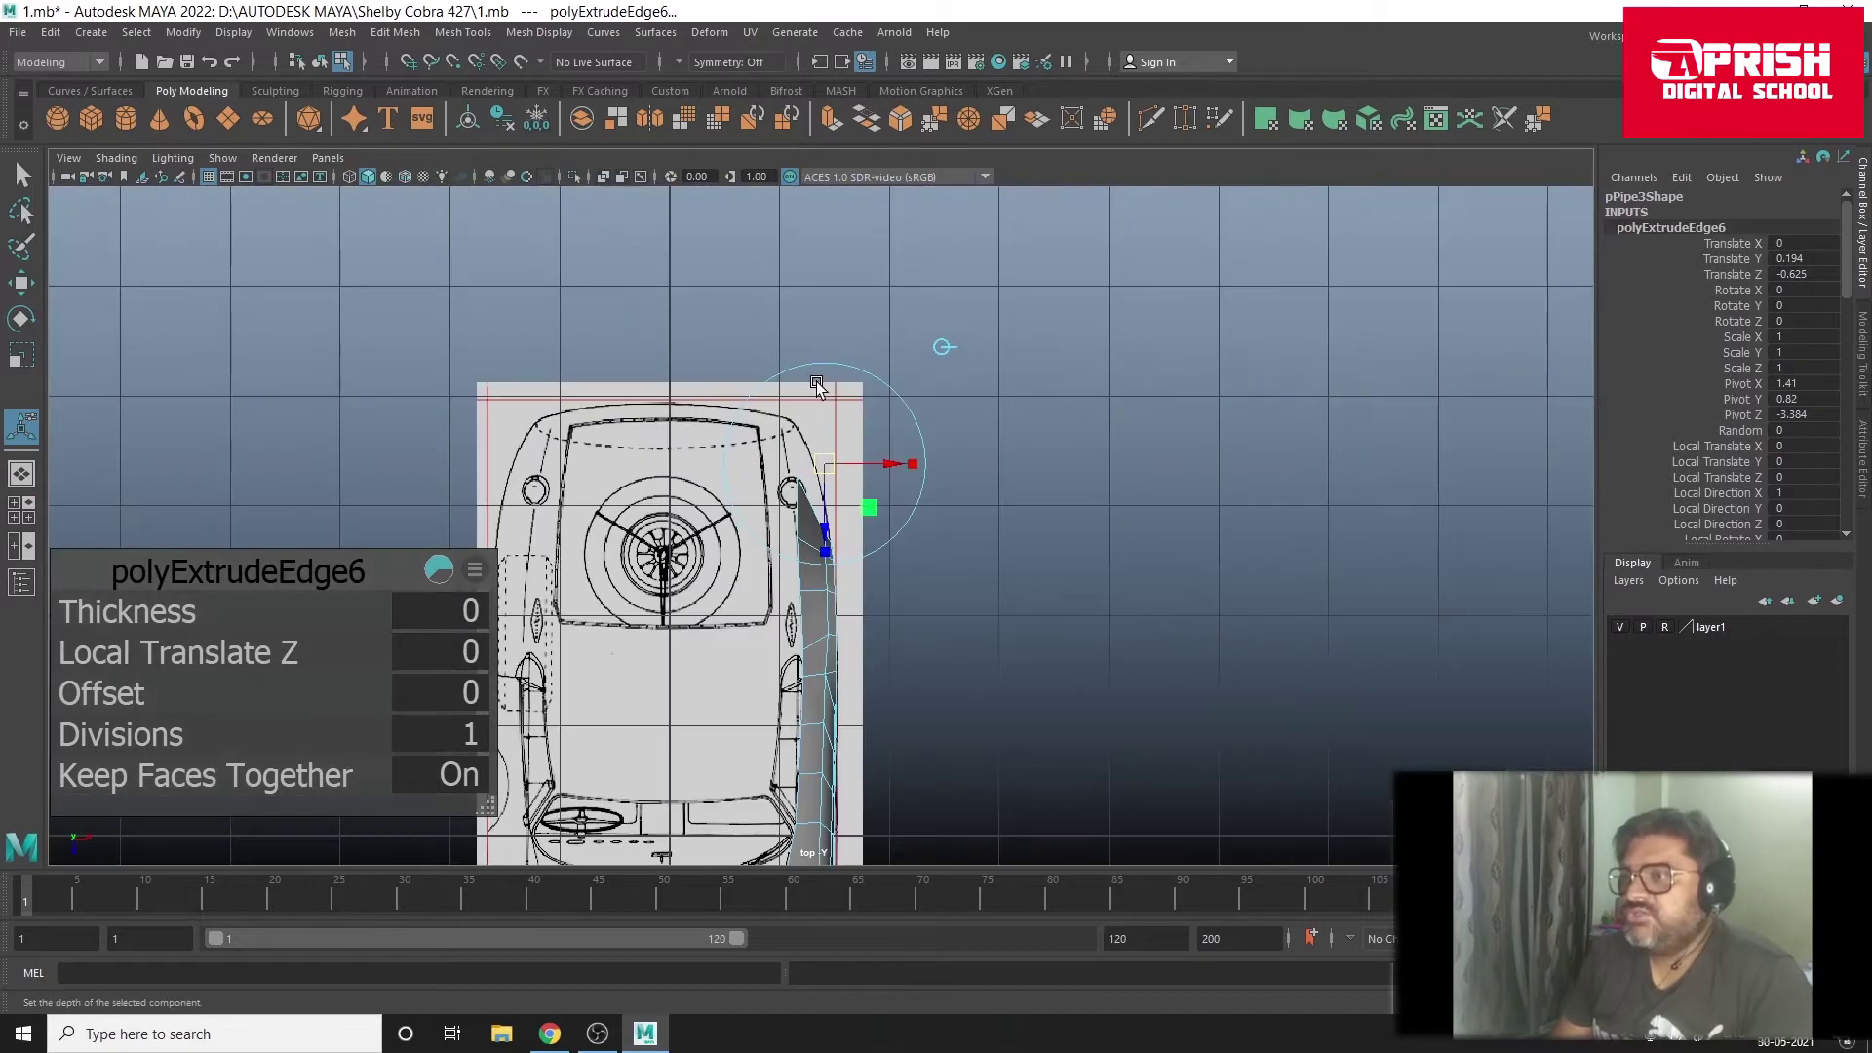
scroll(818, 383, up, 2)
scroll(839, 321, up, 2)
scroll(839, 312, up, 1)
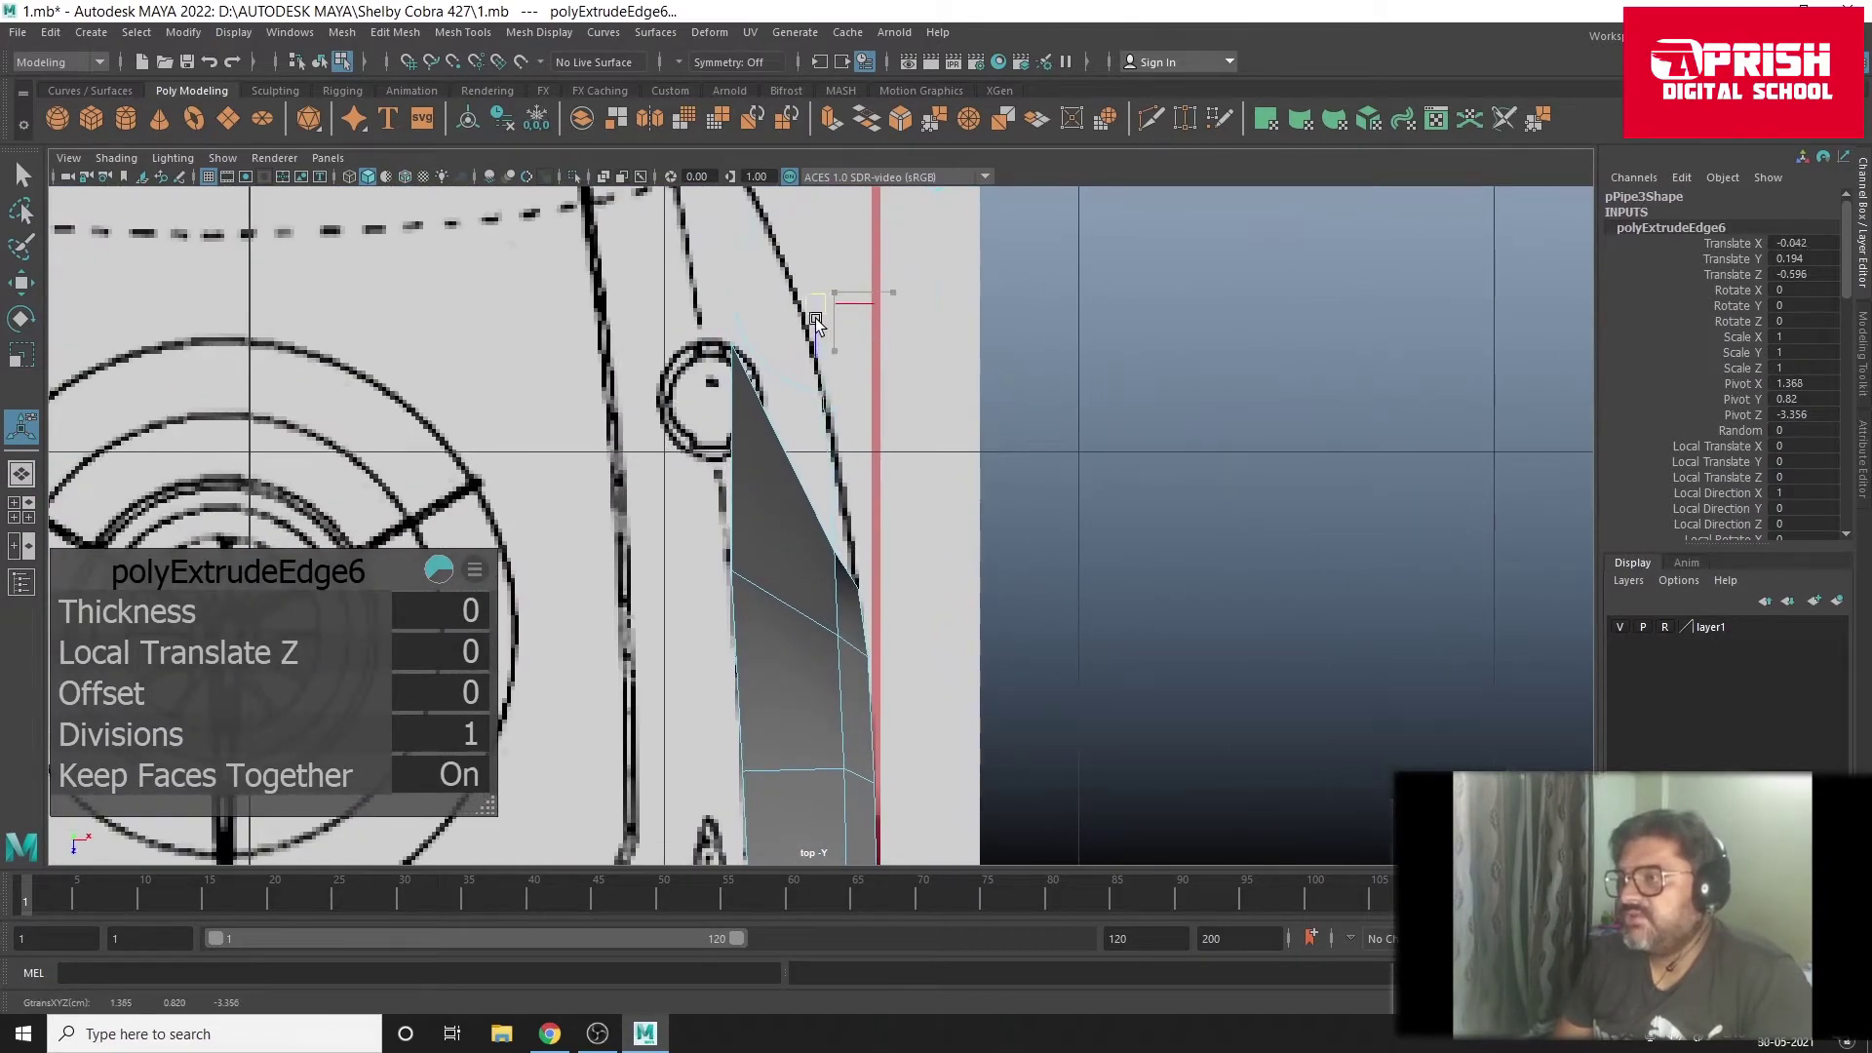
scroll(827, 399, up, 2)
scroll(826, 399, up, 1)
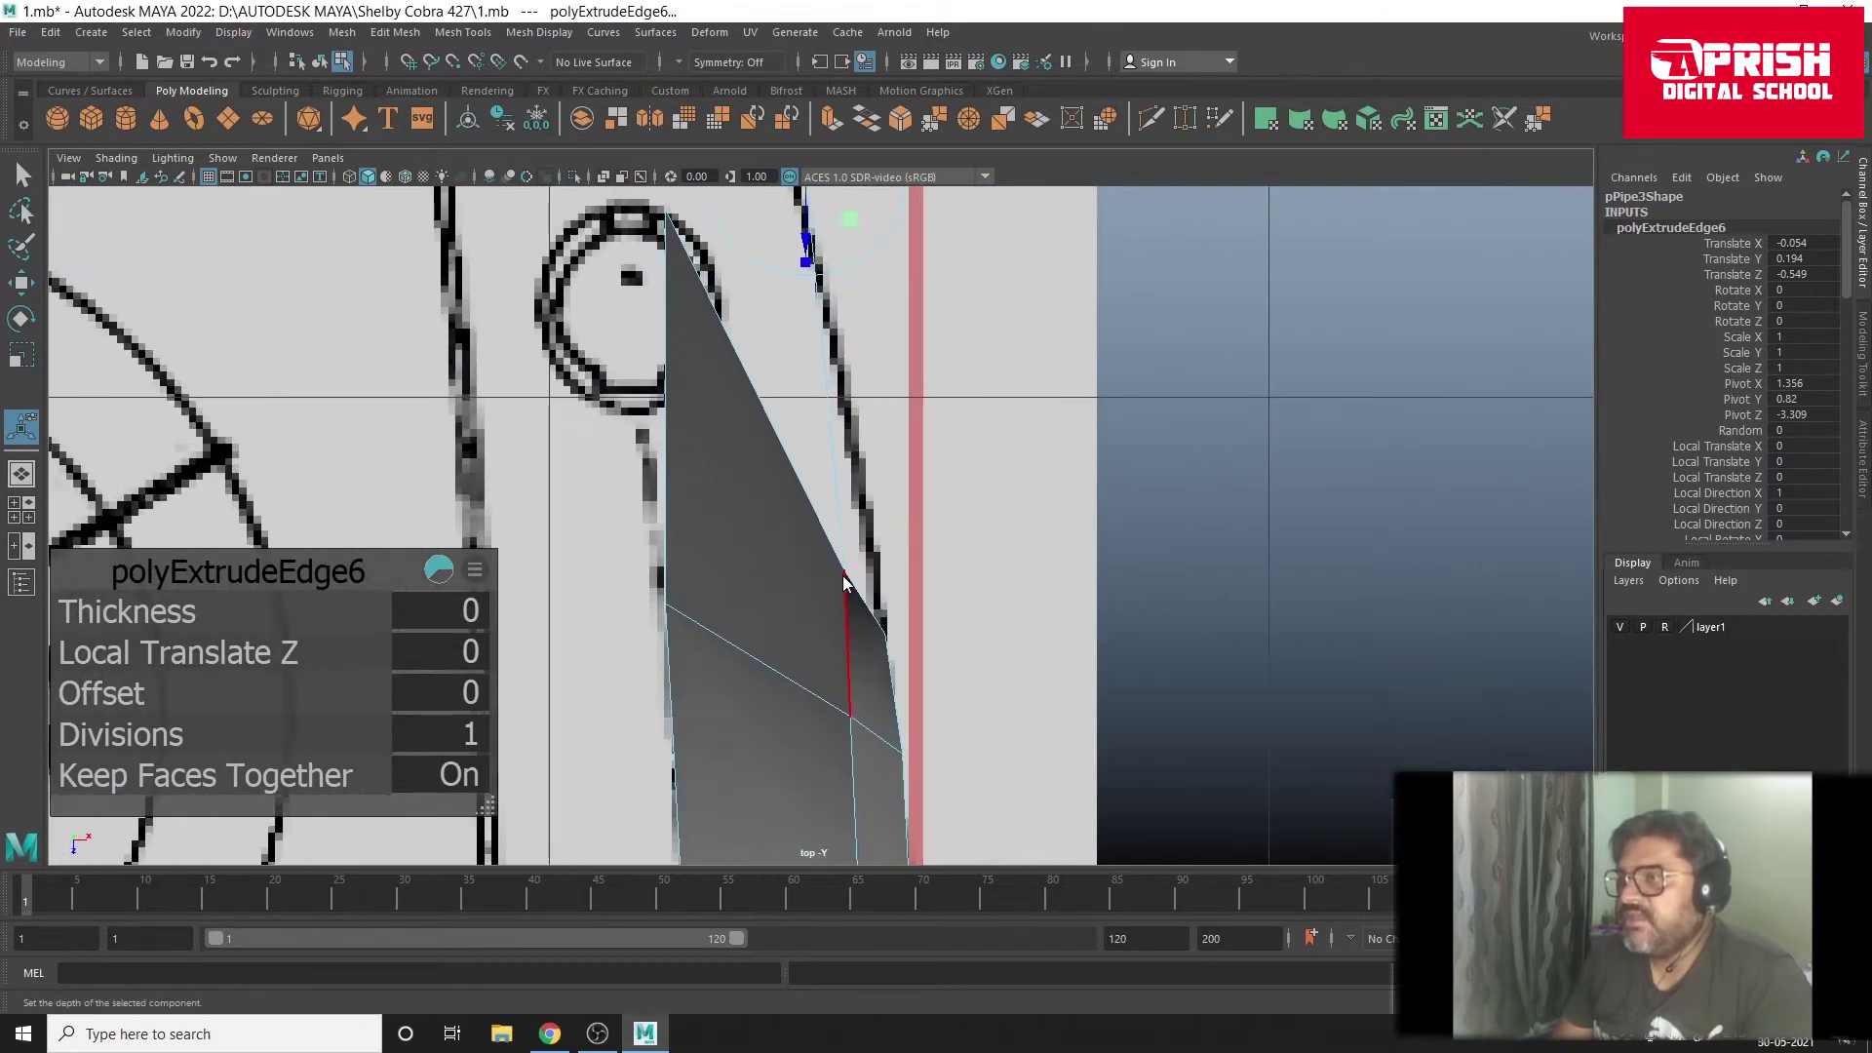
Step: Select the stacked corner vertices, then undo the last vertex nudge
right_drag(843, 497, 764, 493)
mouse_move(915, 623)
mouse_down()
mouse_move(883, 619)
mouse_move(936, 572)
mouse_up()
click(20, 293)
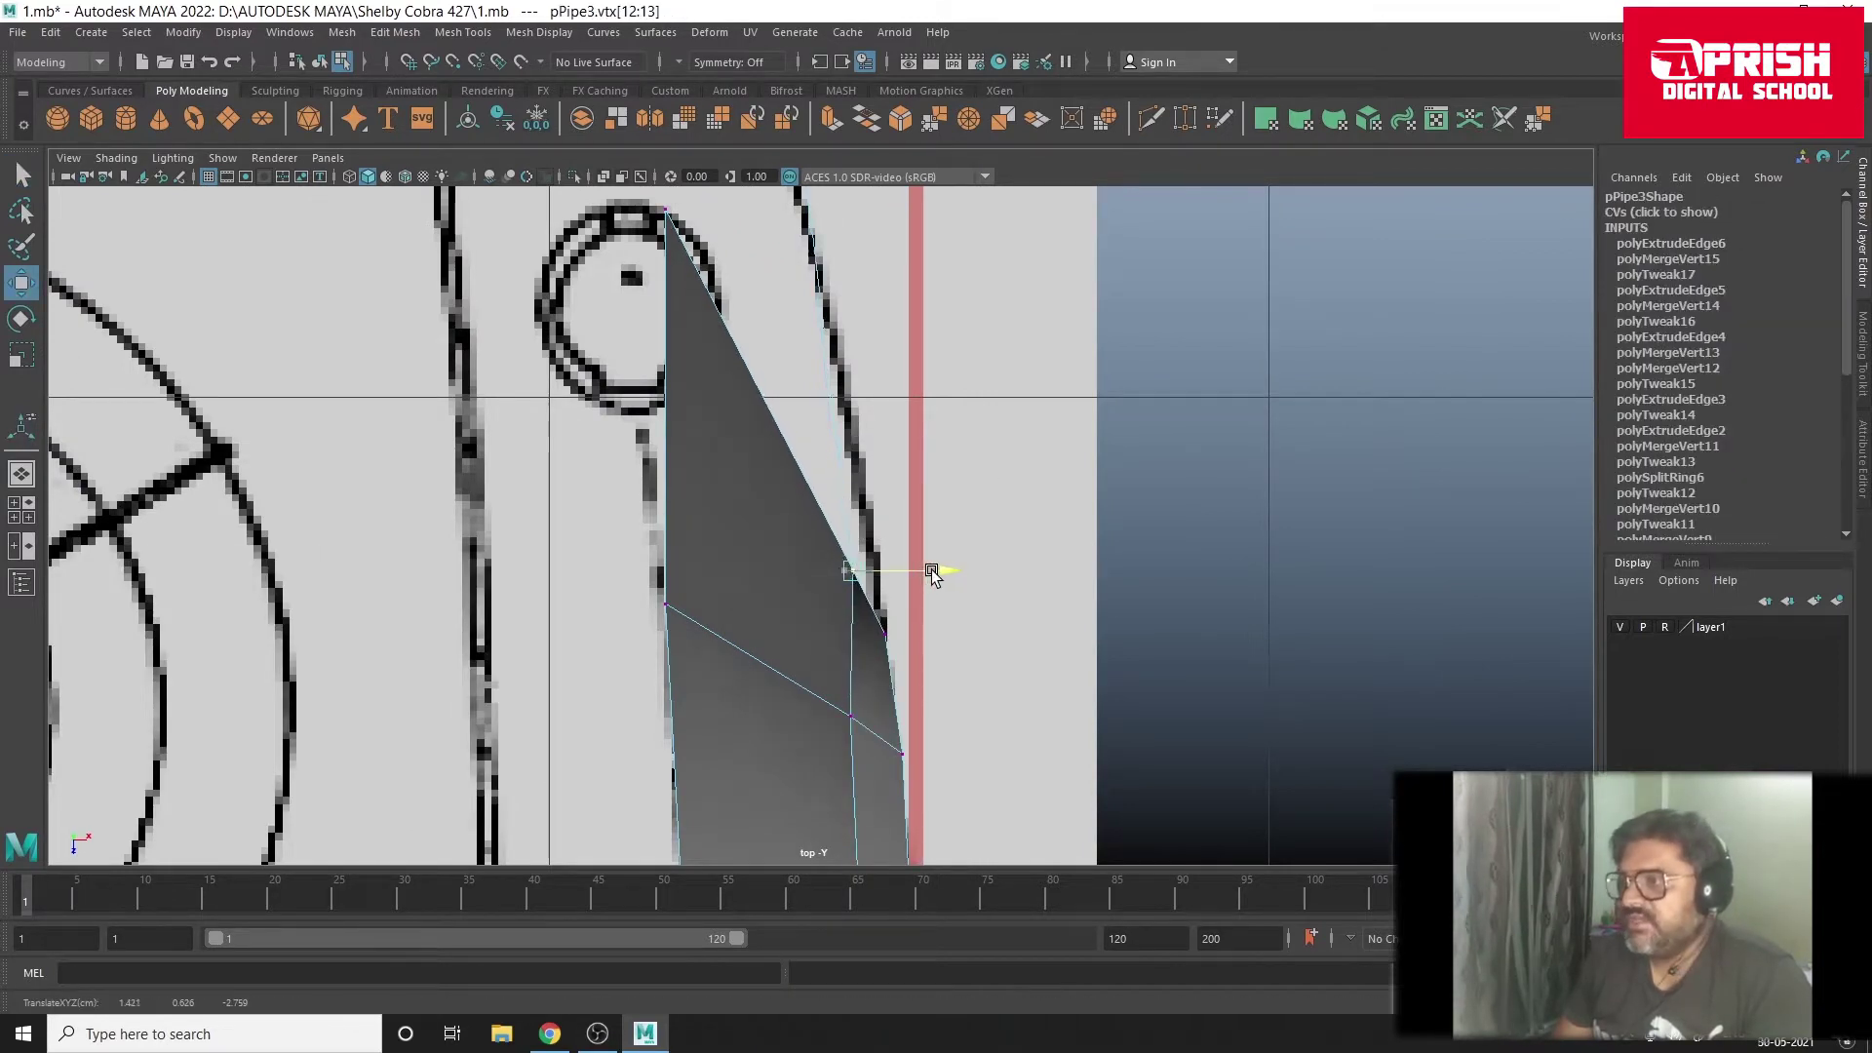
key(ctrl+z)
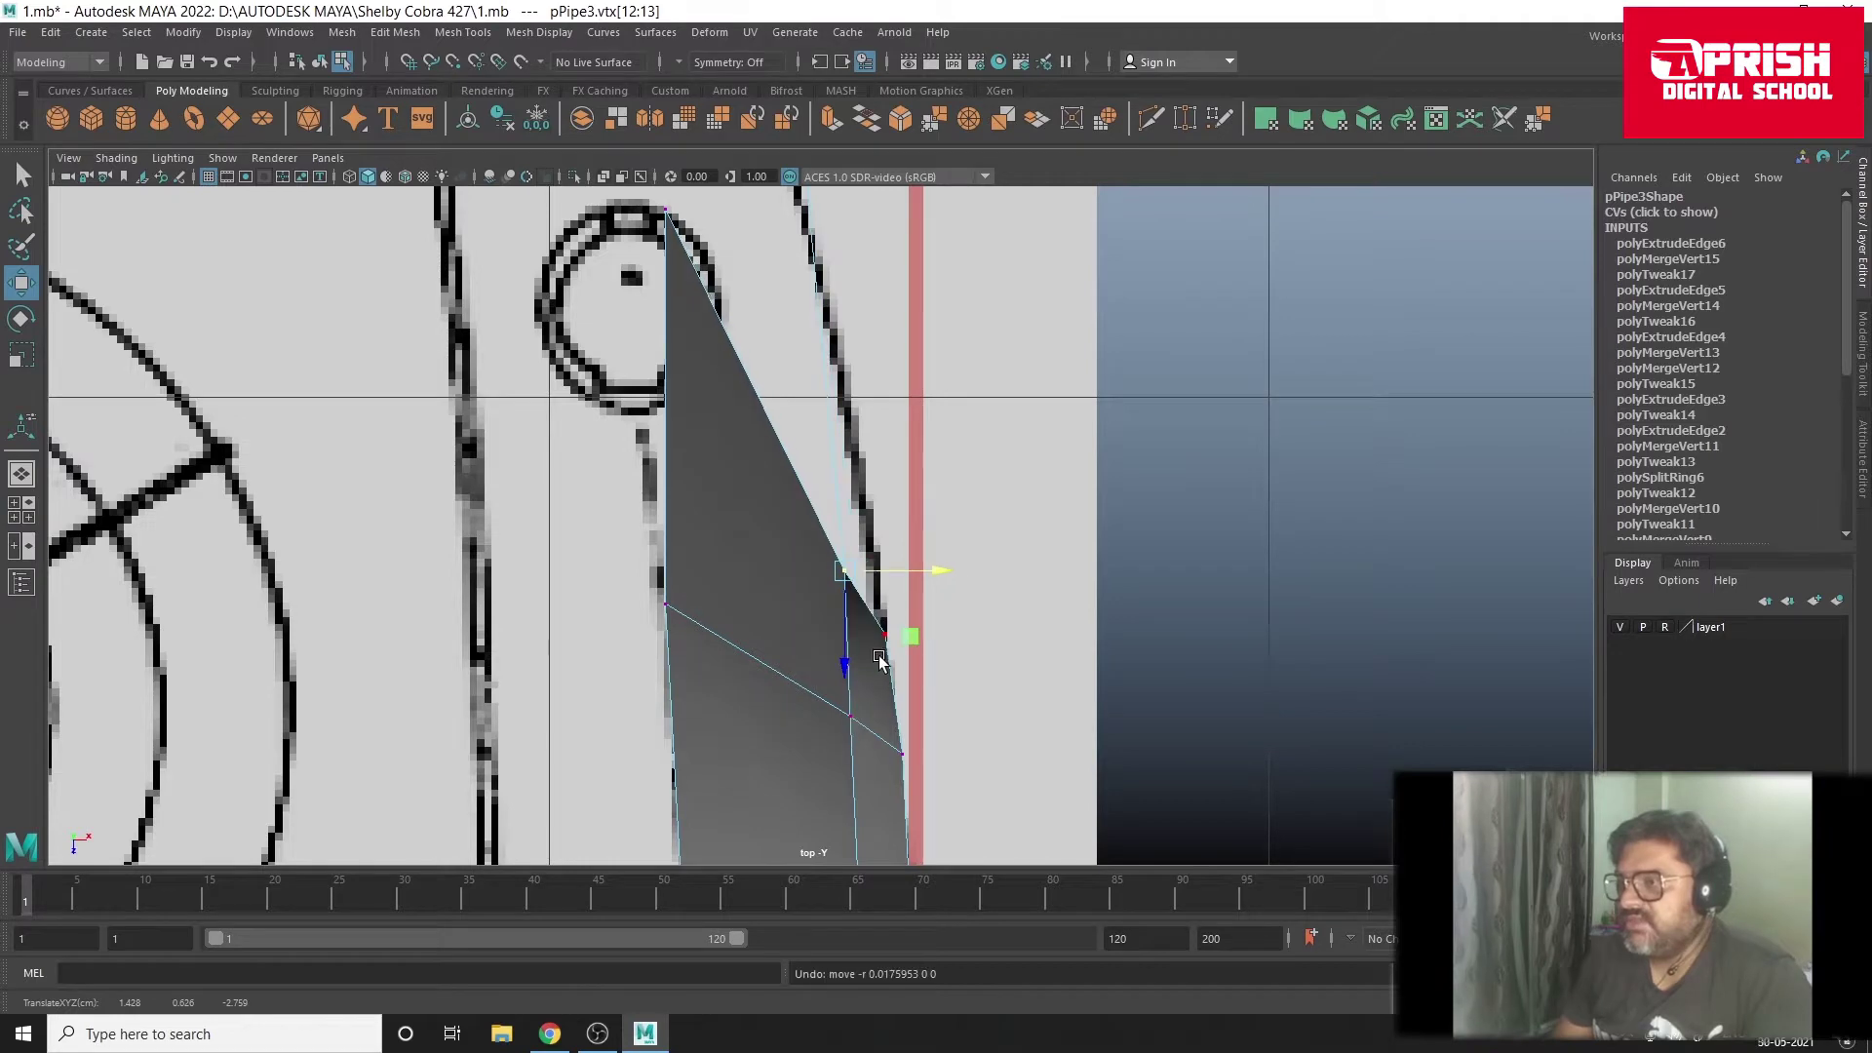
key(space)
Step: In top view, push two panel-edge vertices outward along X onto the body outline
key(space)
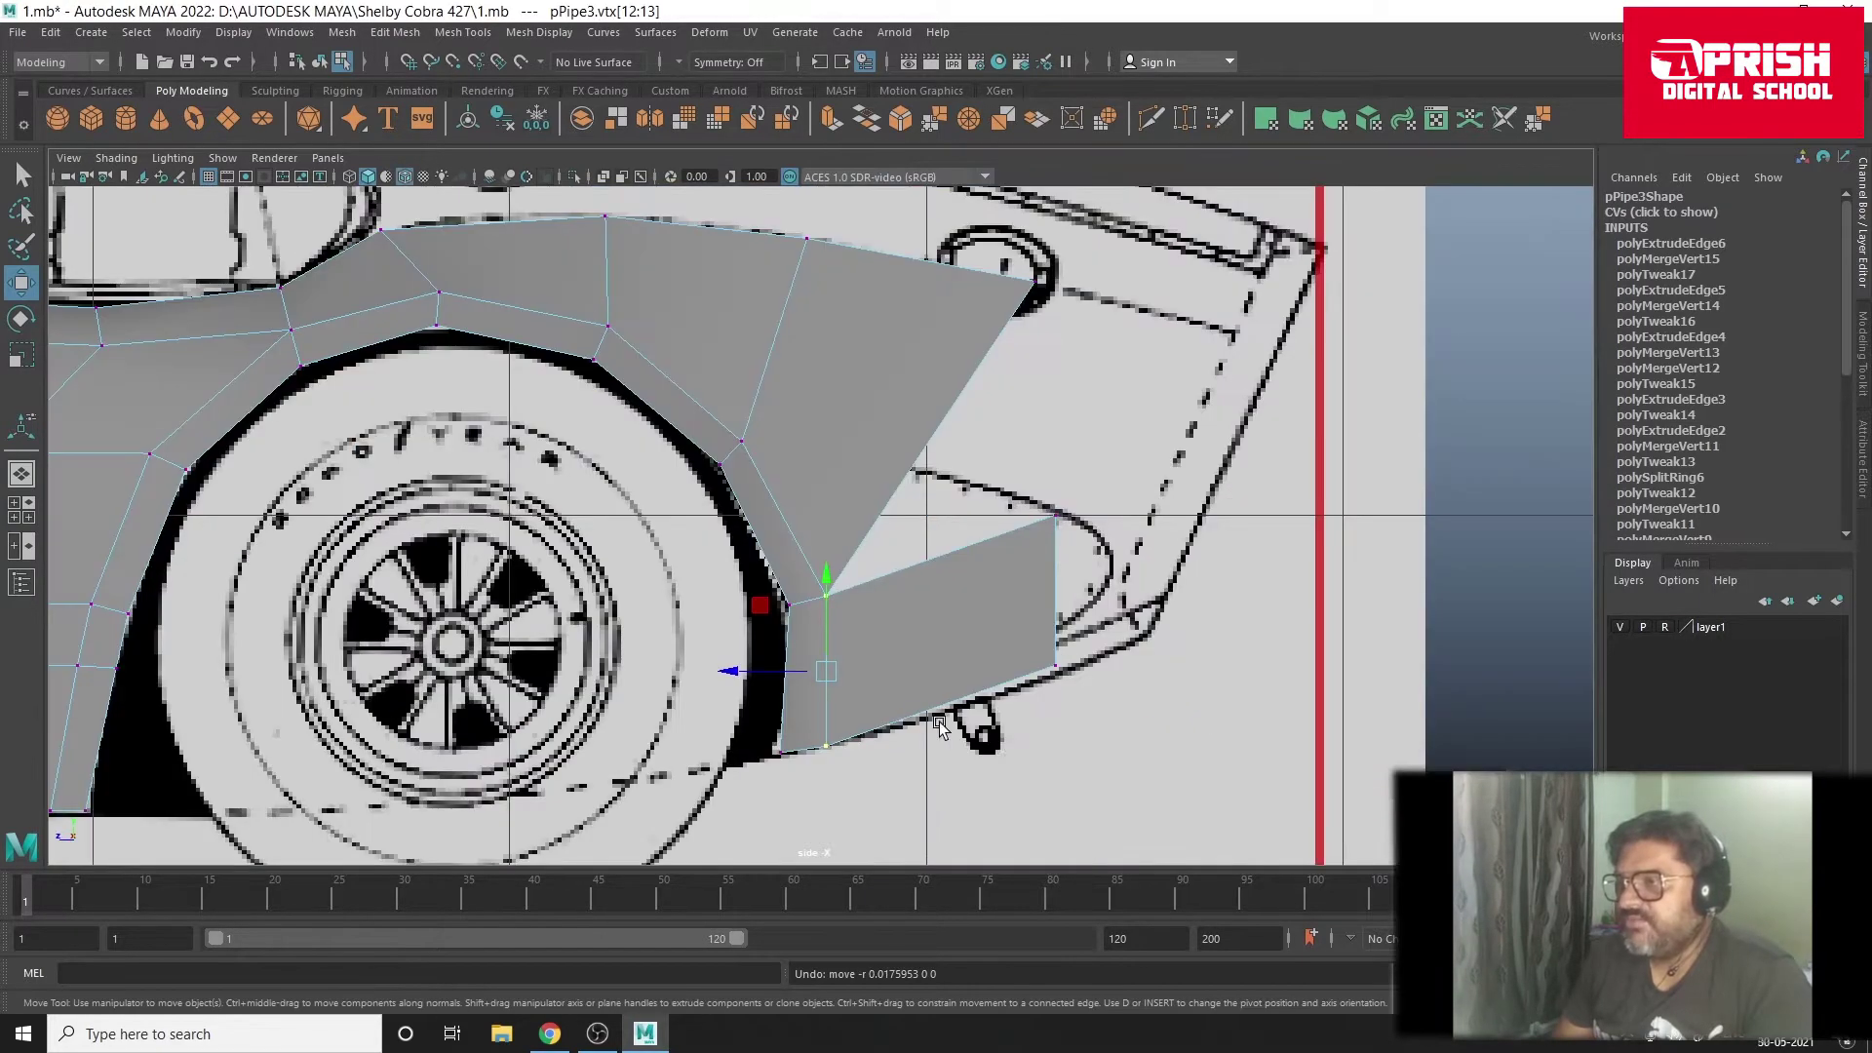
scroll(786, 648, up, 2)
scroll(786, 648, down, 2)
click(850, 454)
key(space)
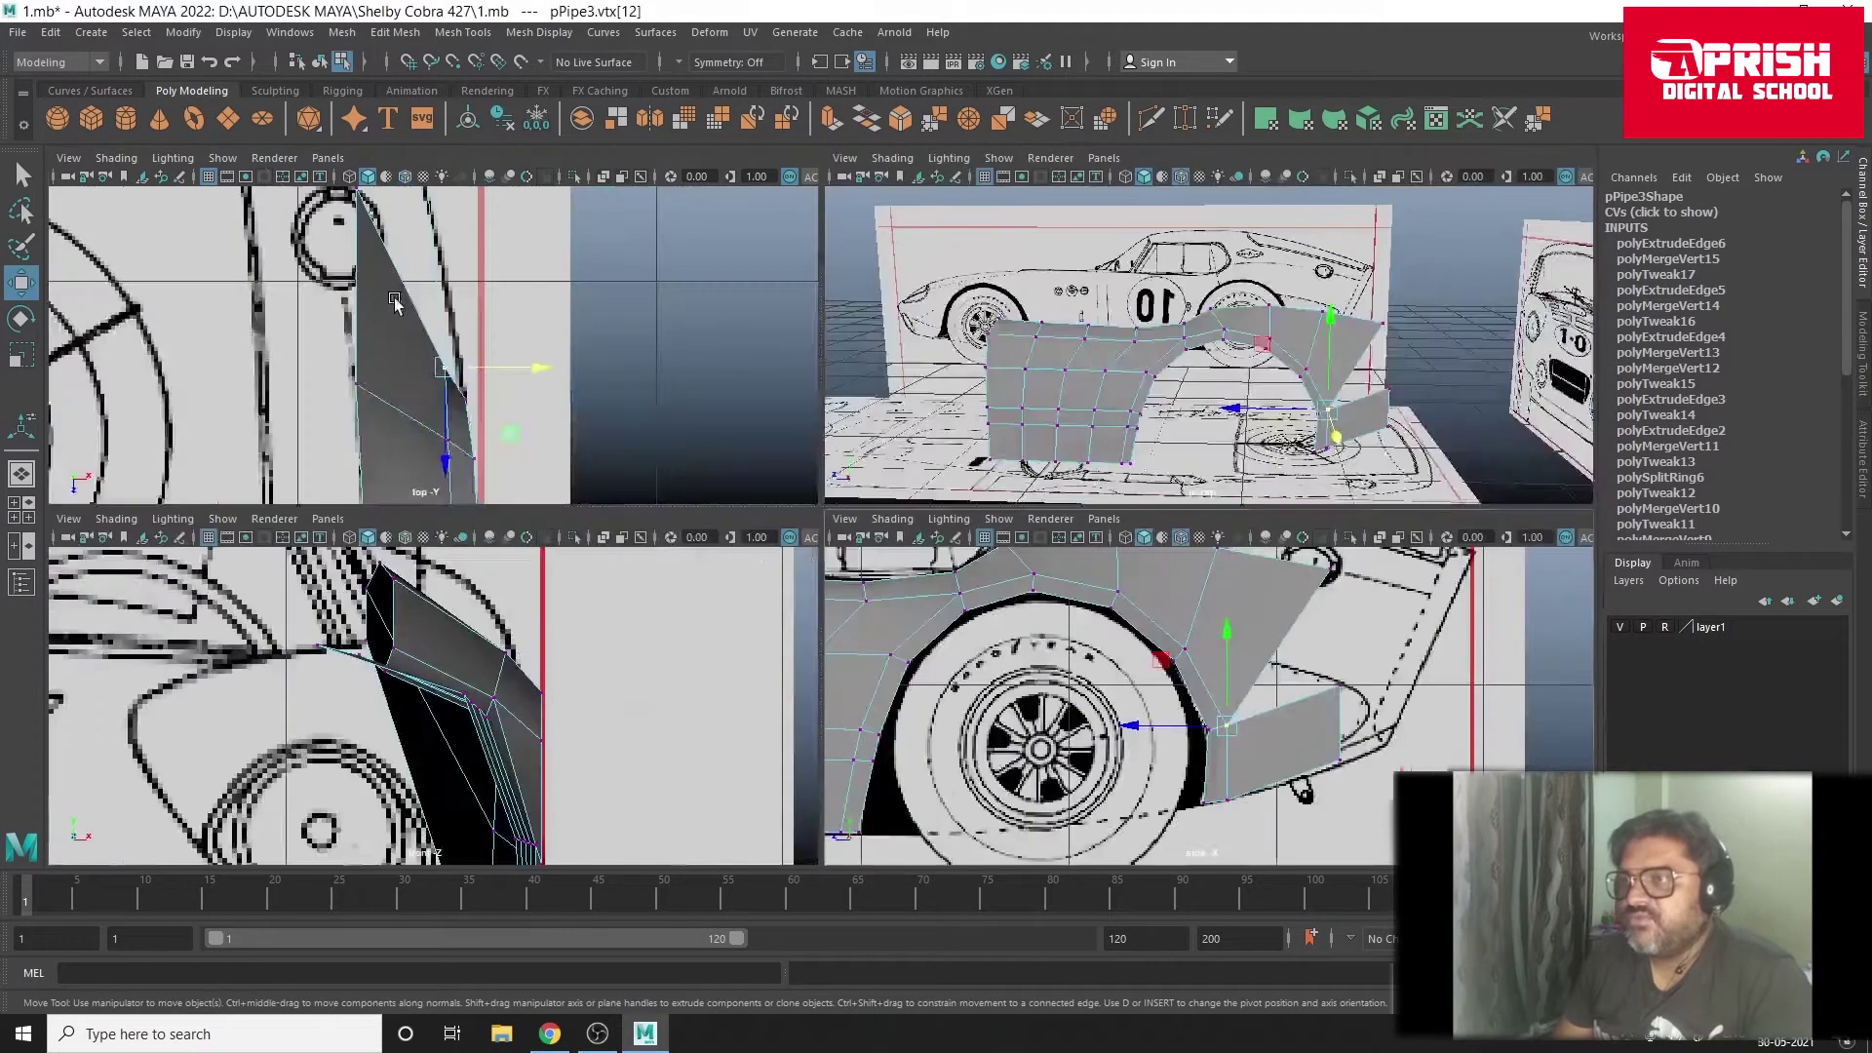
key(space)
drag(933, 574, 963, 573)
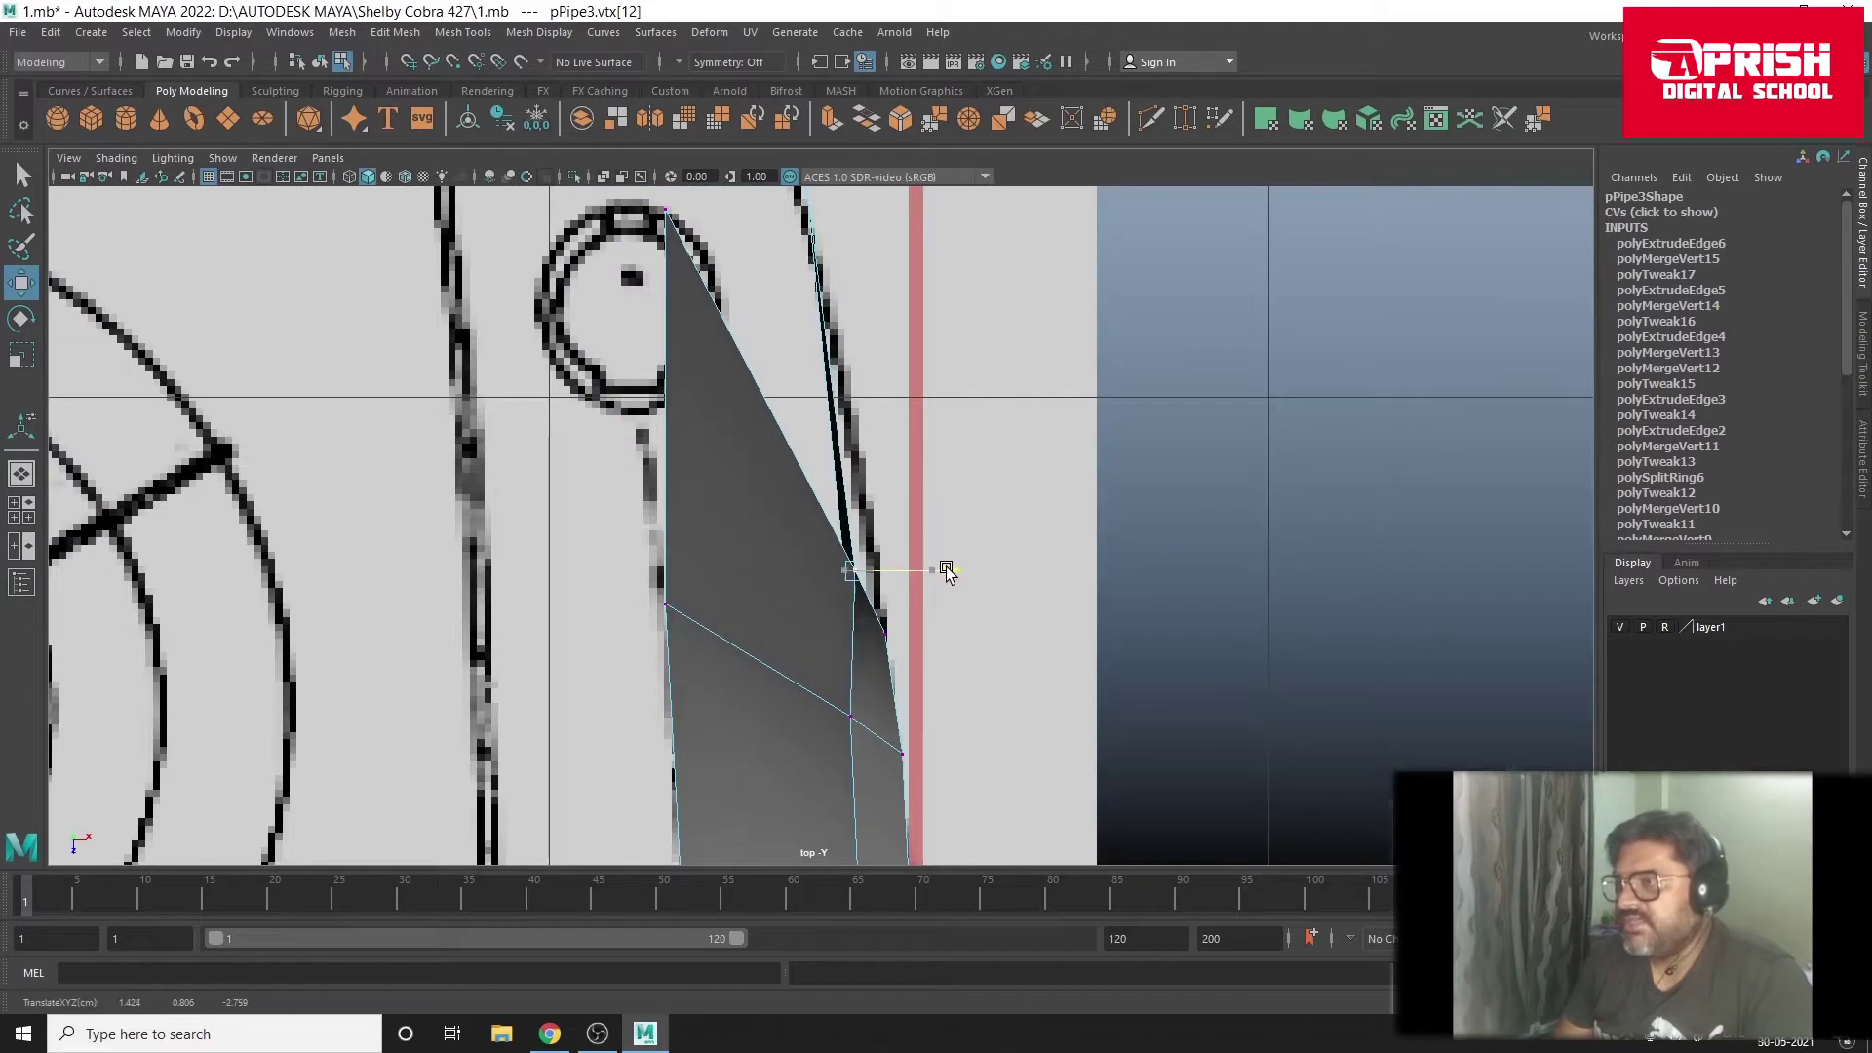
click(855, 734)
drag(938, 718, 963, 723)
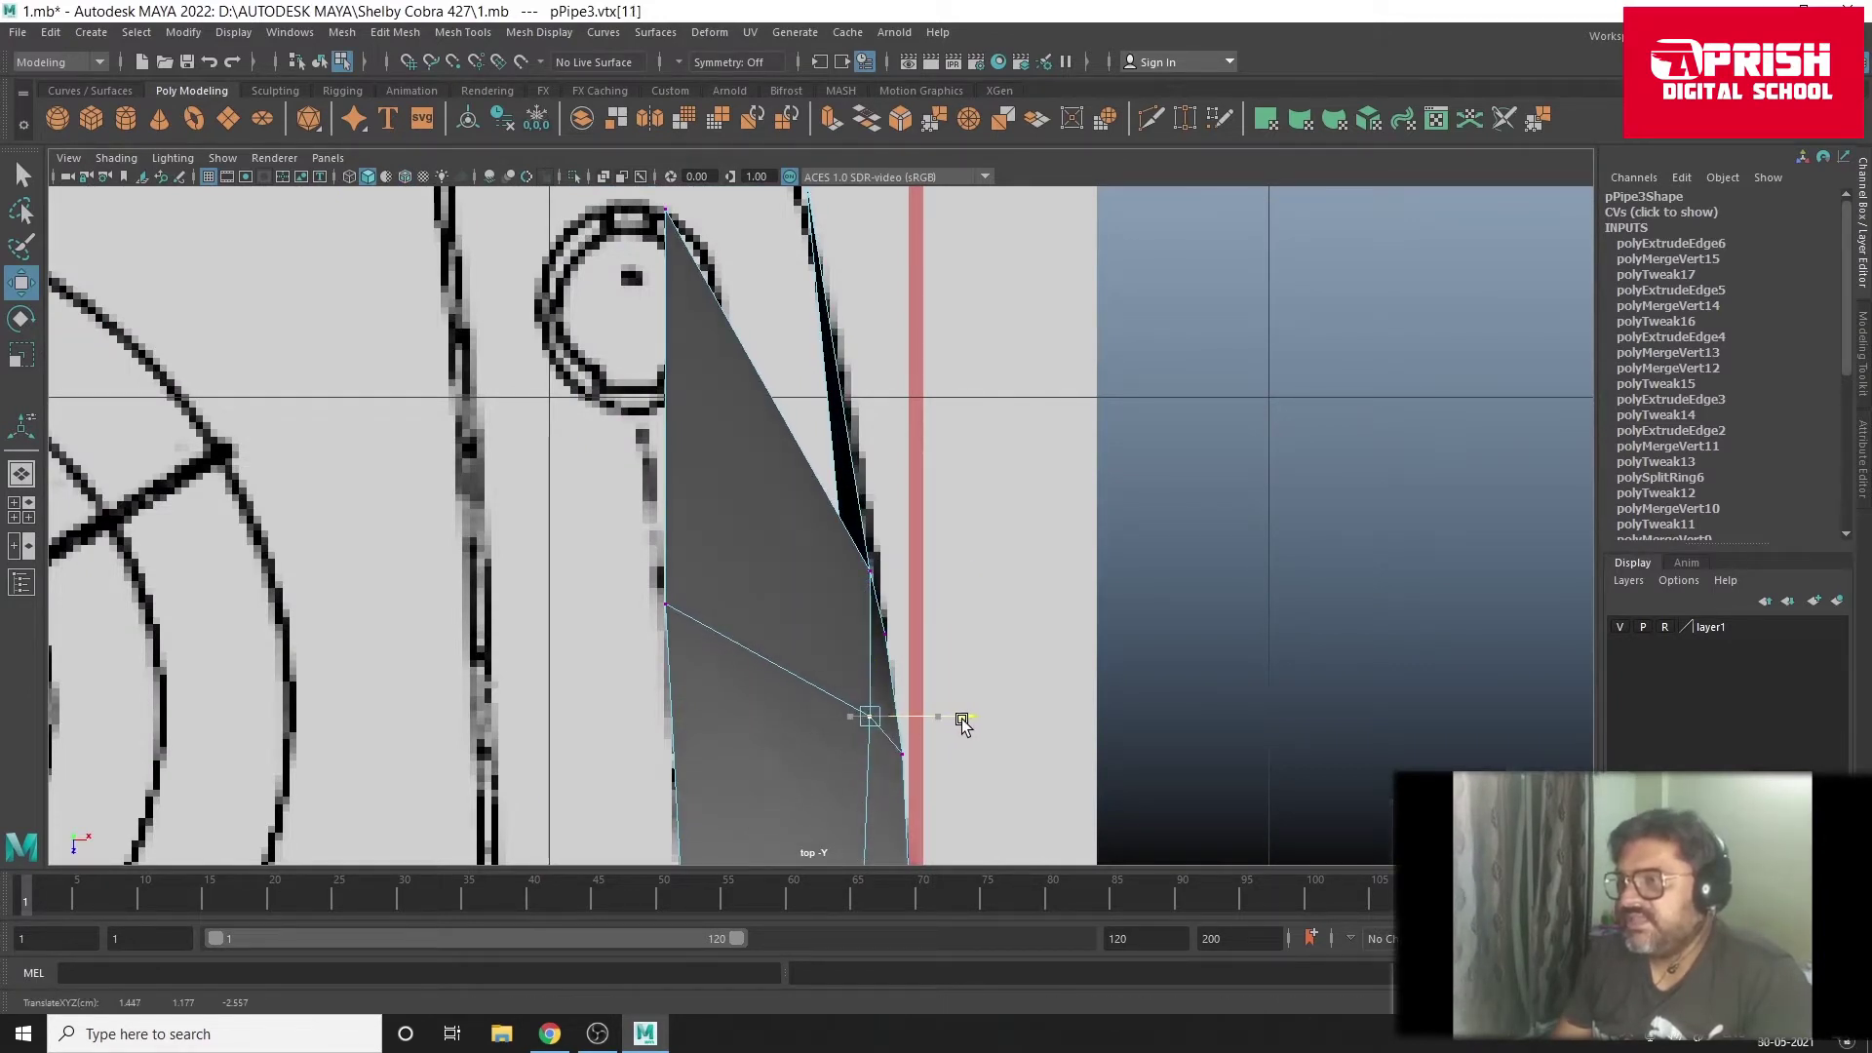
key(space)
key(space)
Step: In side view, reshape the panel's upper and lower rear corners to follow the tail outline
scroll(1044, 702, up, 2)
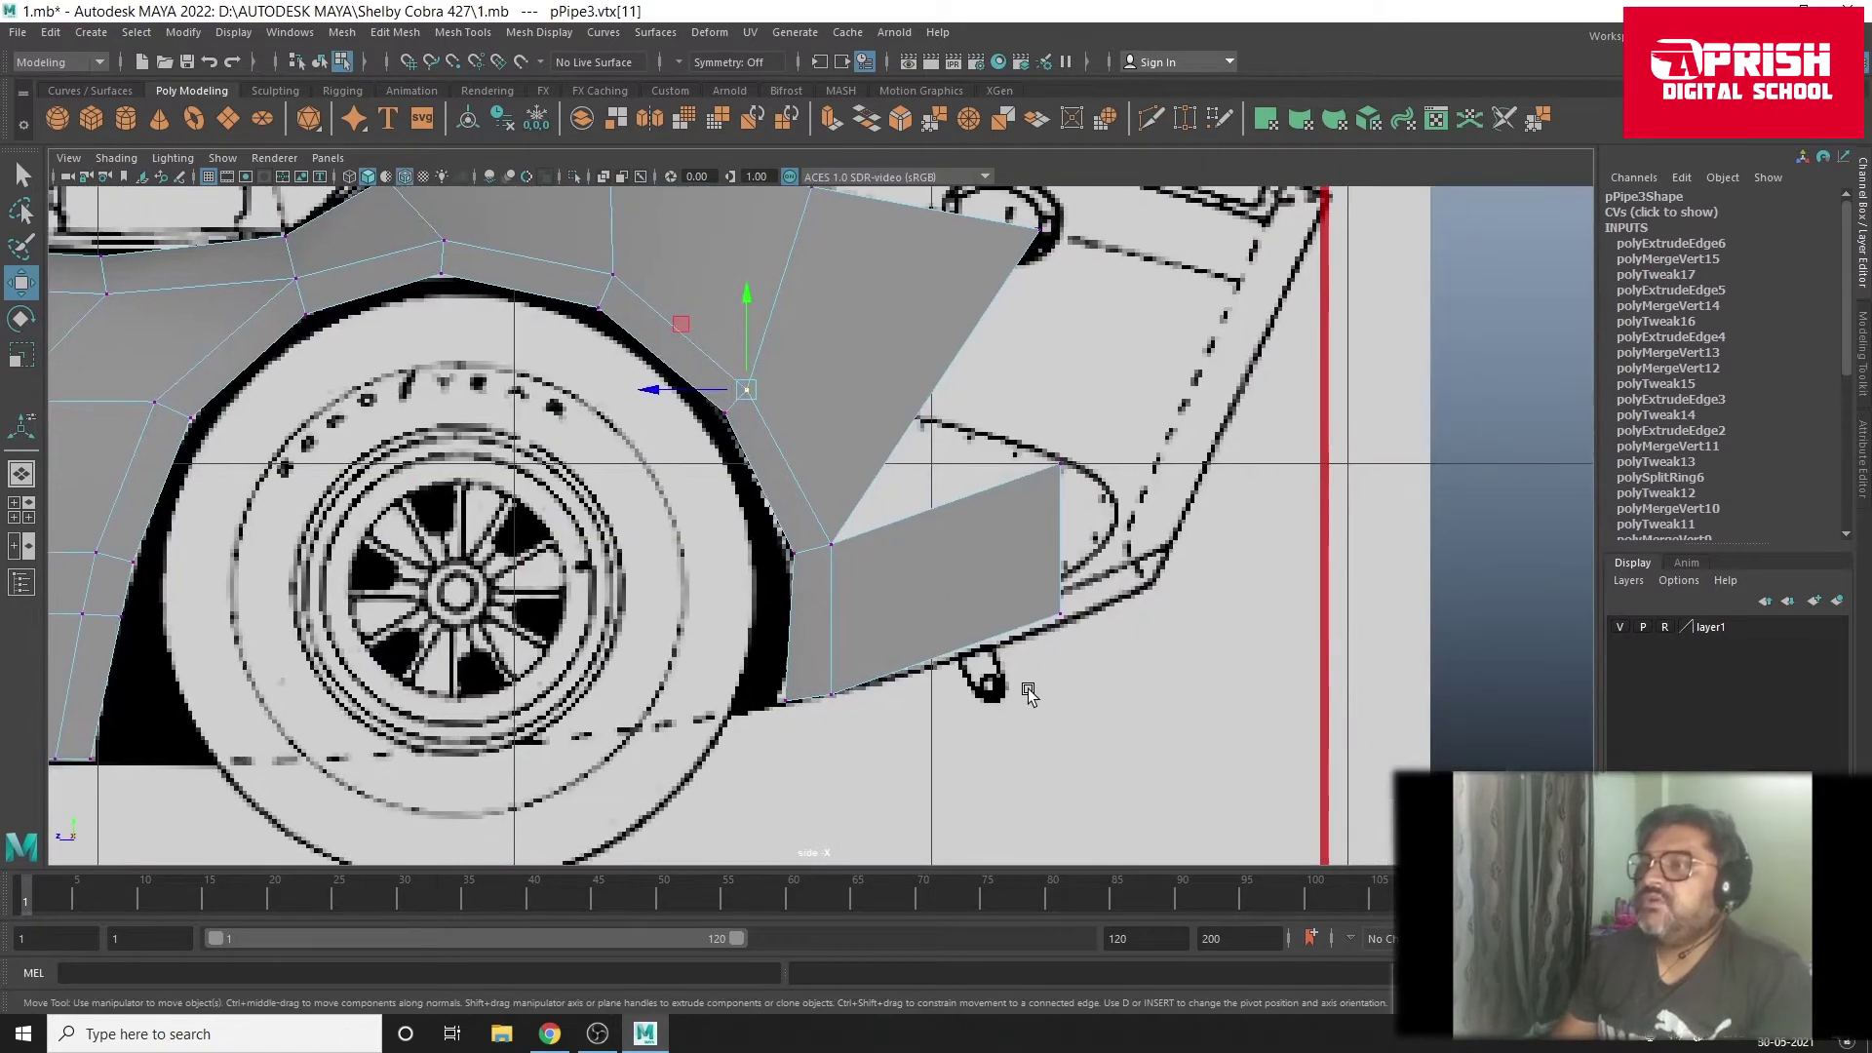
click(1060, 614)
drag(1060, 614, 1057, 624)
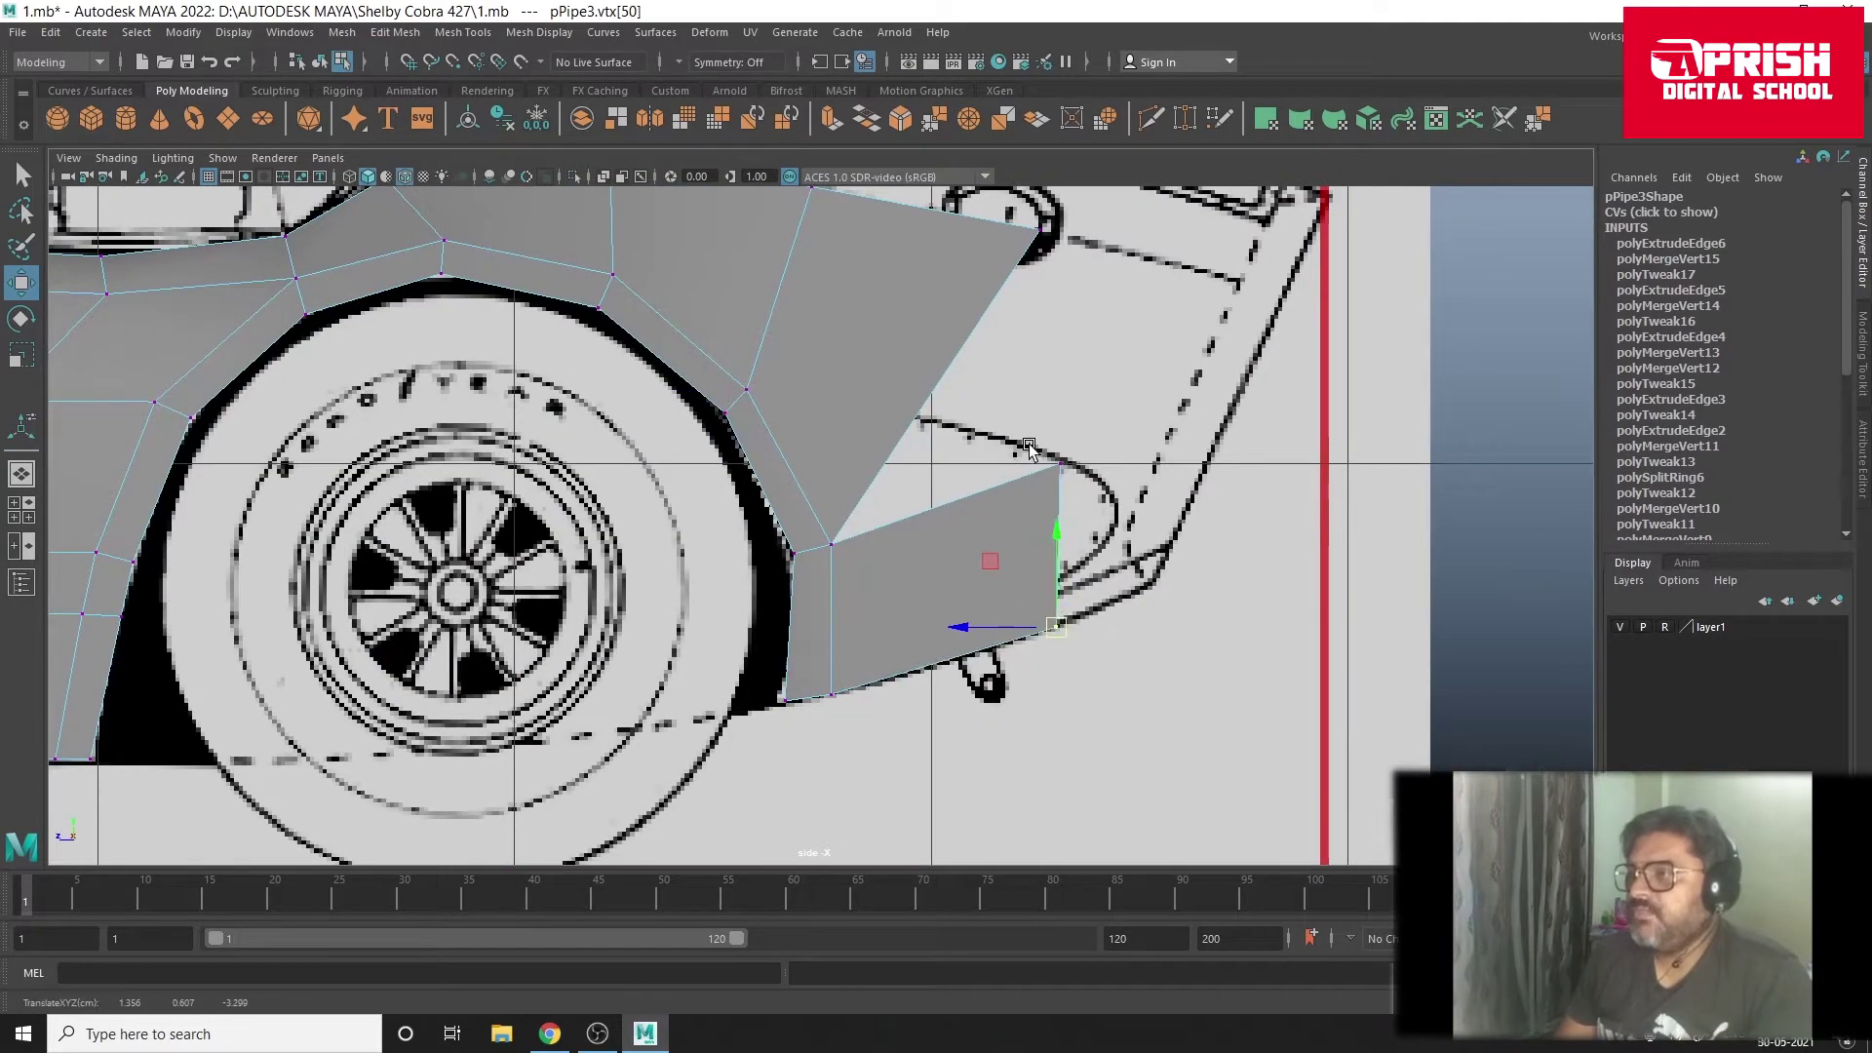
click(1060, 468)
drag(1060, 468, 992, 480)
click(1057, 629)
drag(1056, 629, 1008, 648)
click(992, 482)
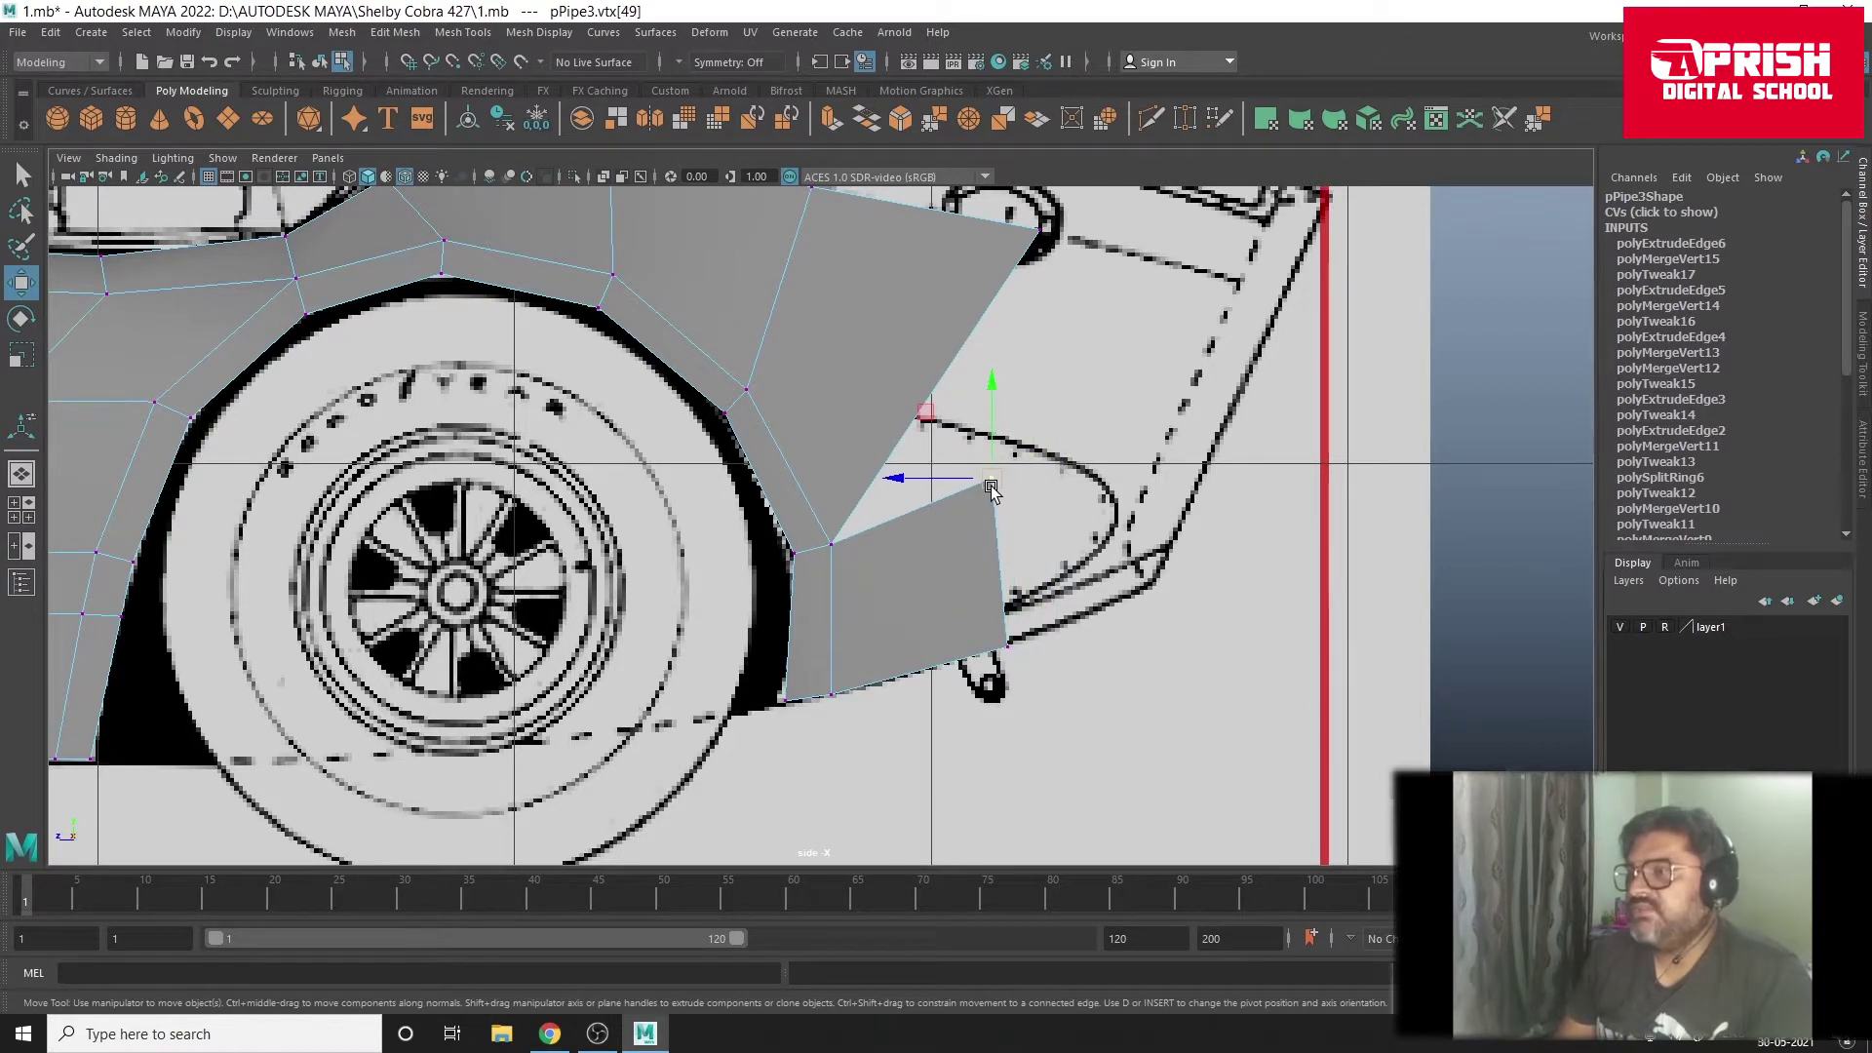
mouse_move(992, 488)
mouse_down()
mouse_move(936, 412)
mouse_move(948, 388)
mouse_up()
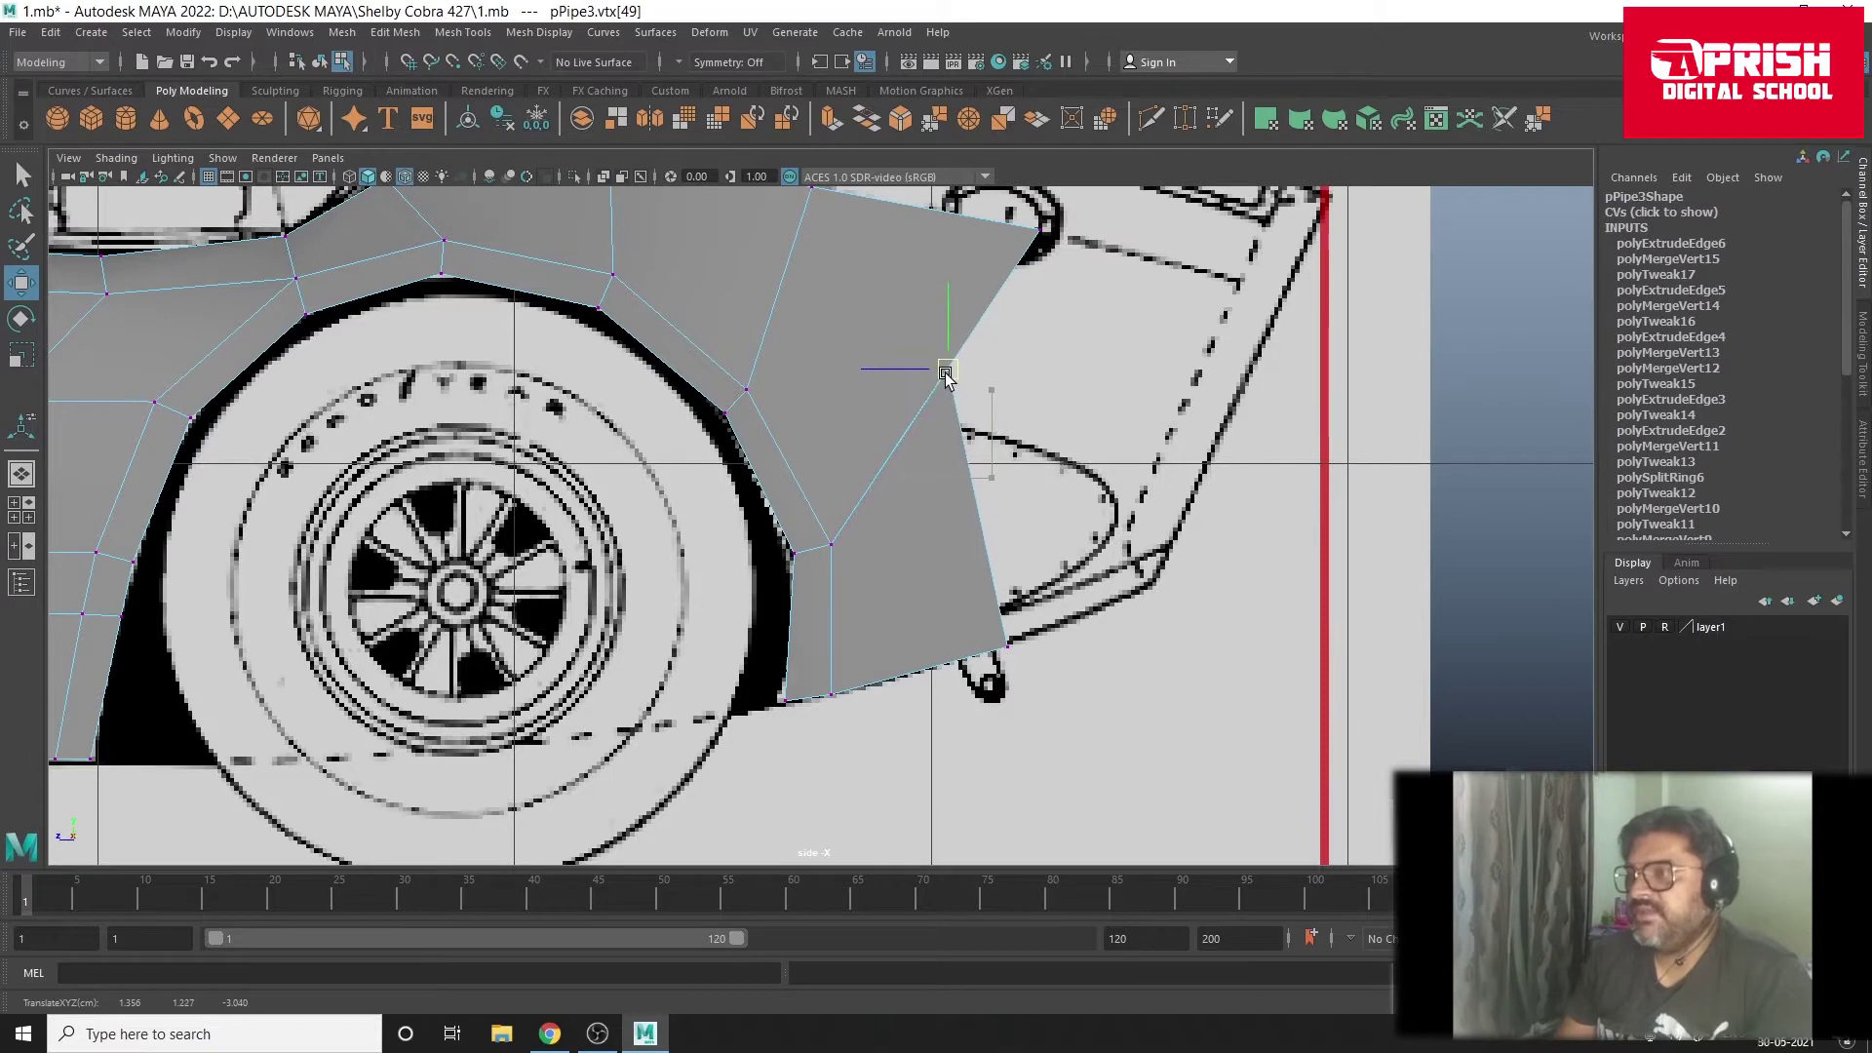
right_drag(959, 568, 956, 467)
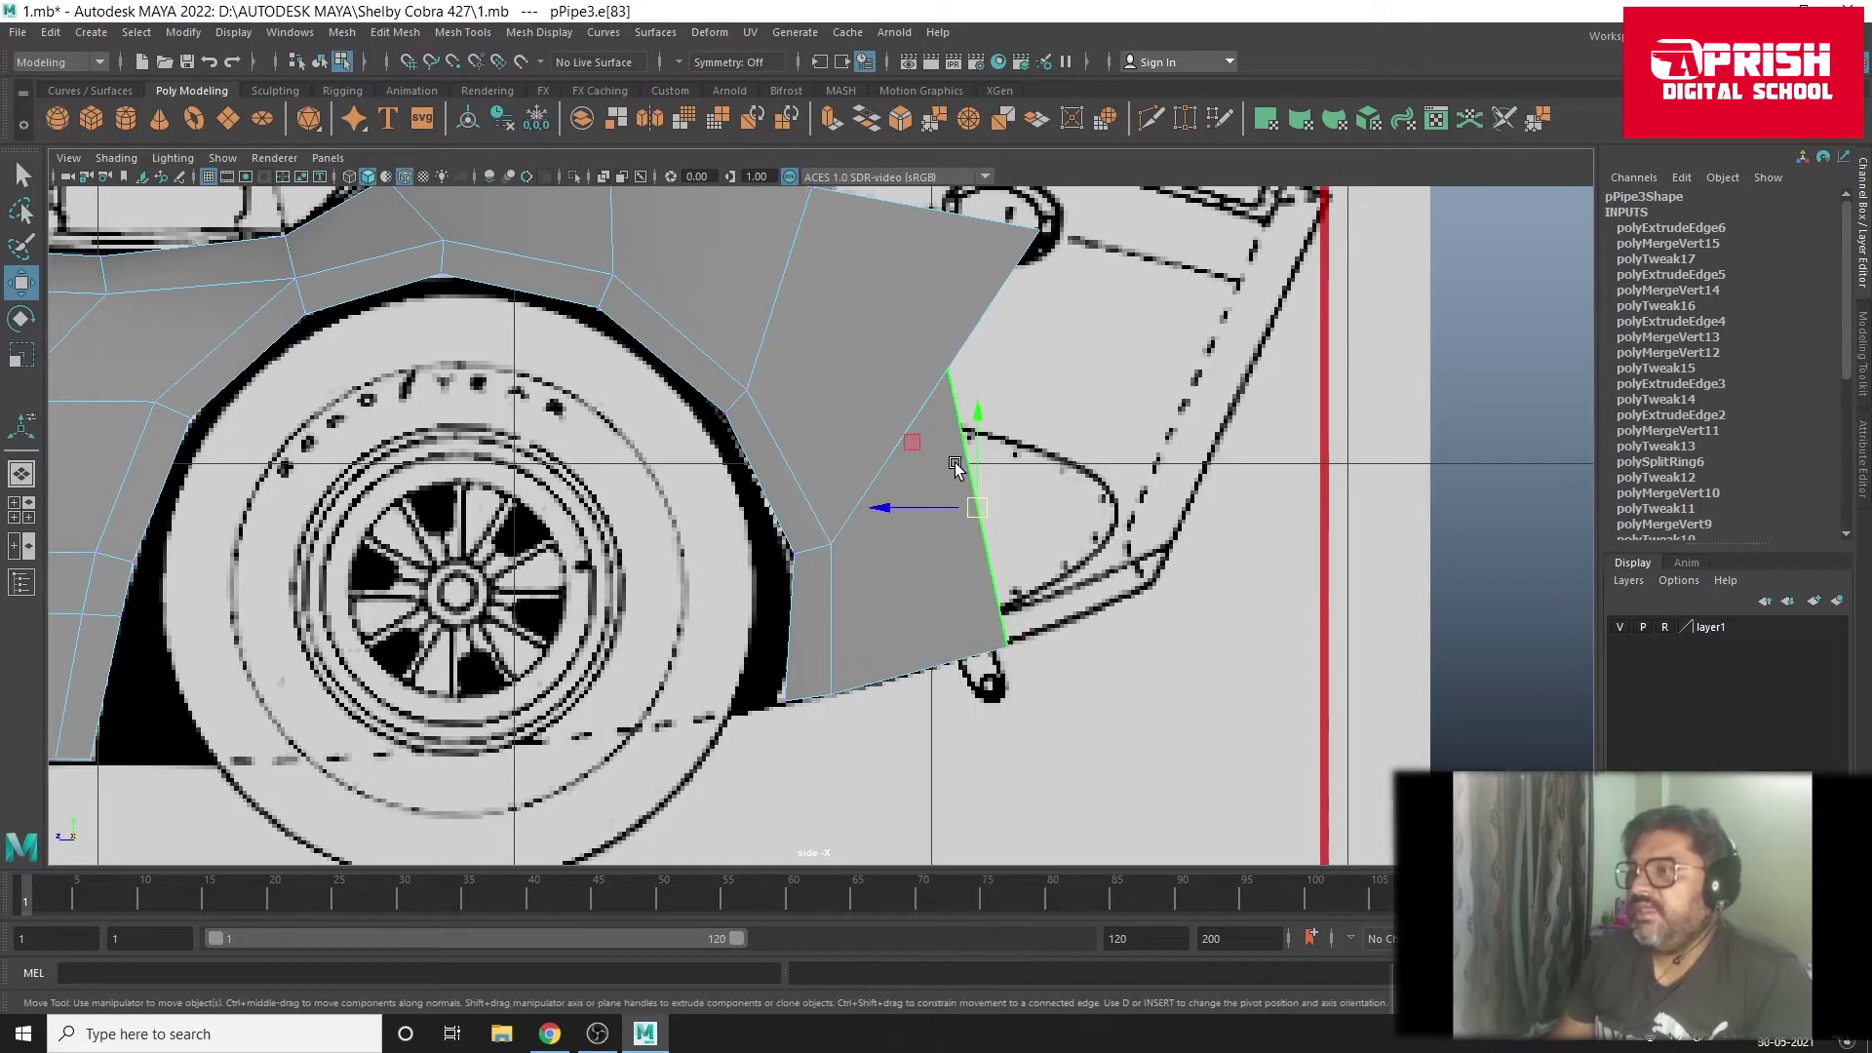
Step: Extrude the panel's rear edge and pull the new face back toward the tail
click(832, 119)
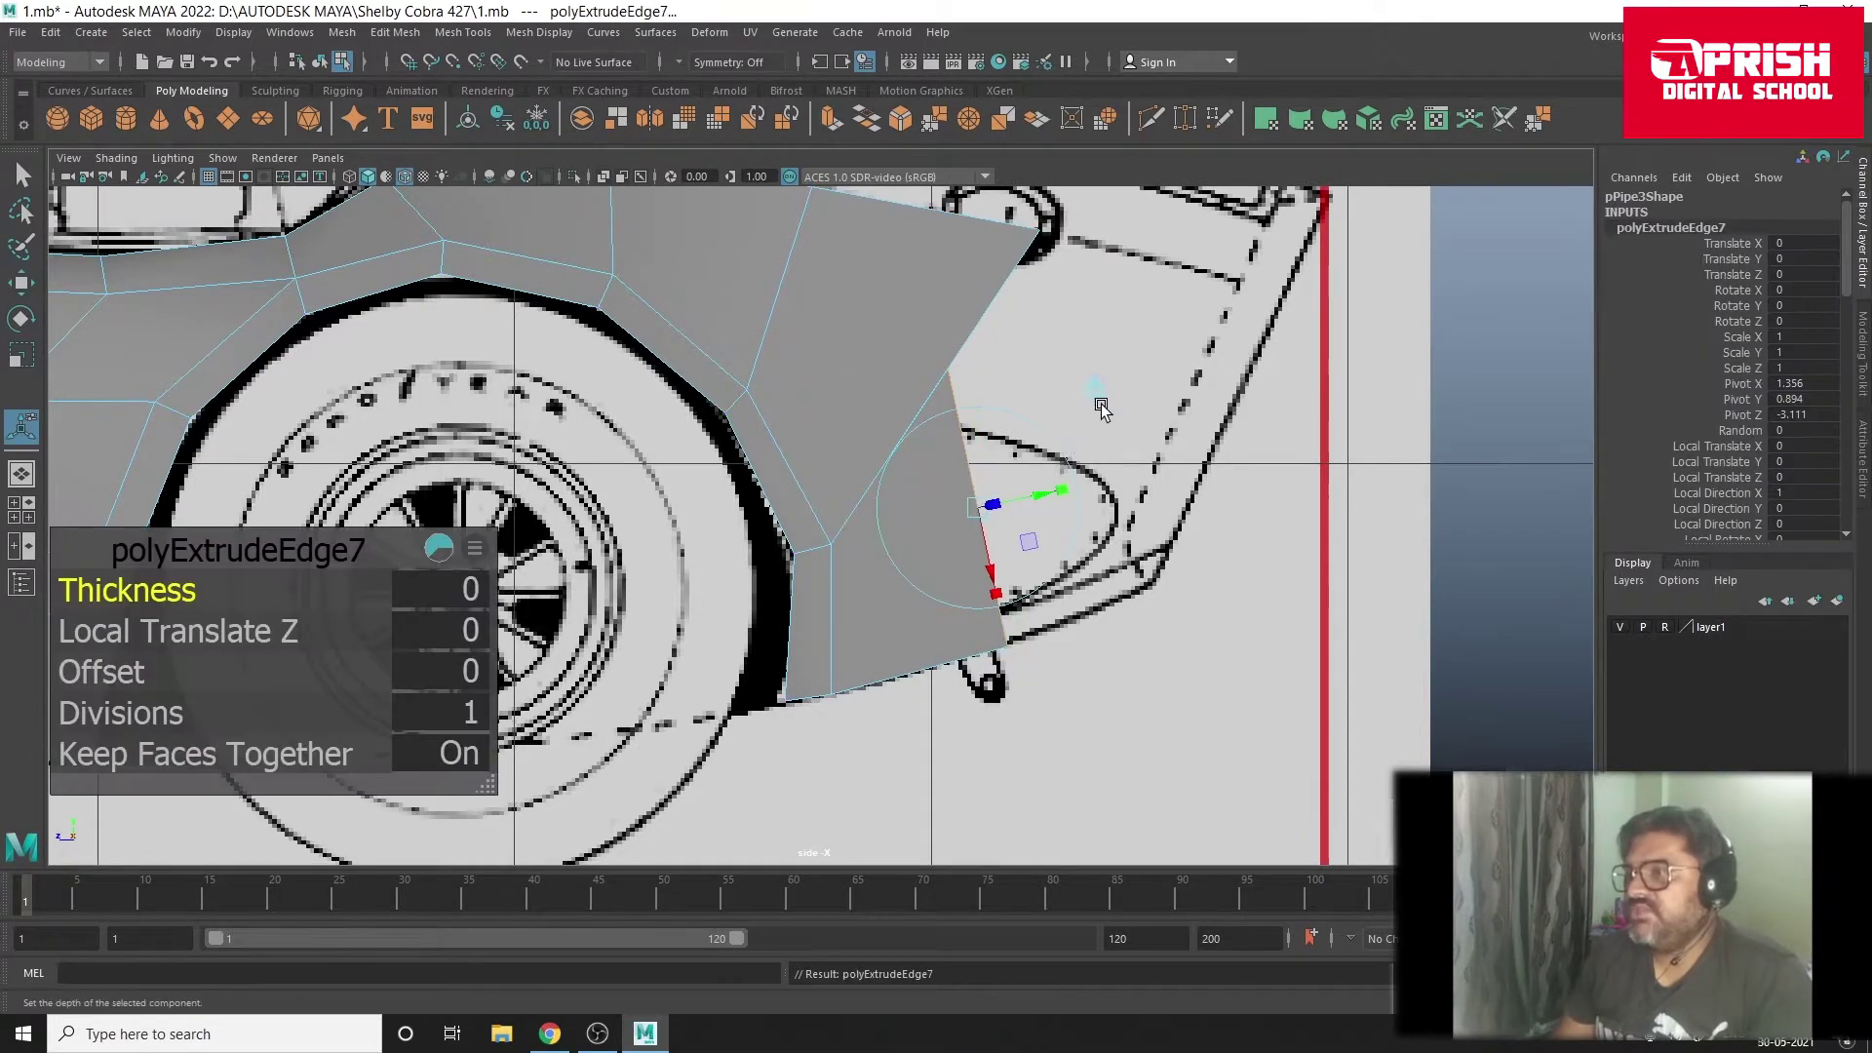
mouse_move(1005, 507)
mouse_down()
mouse_move(1082, 492)
mouse_move(1147, 443)
mouse_up()
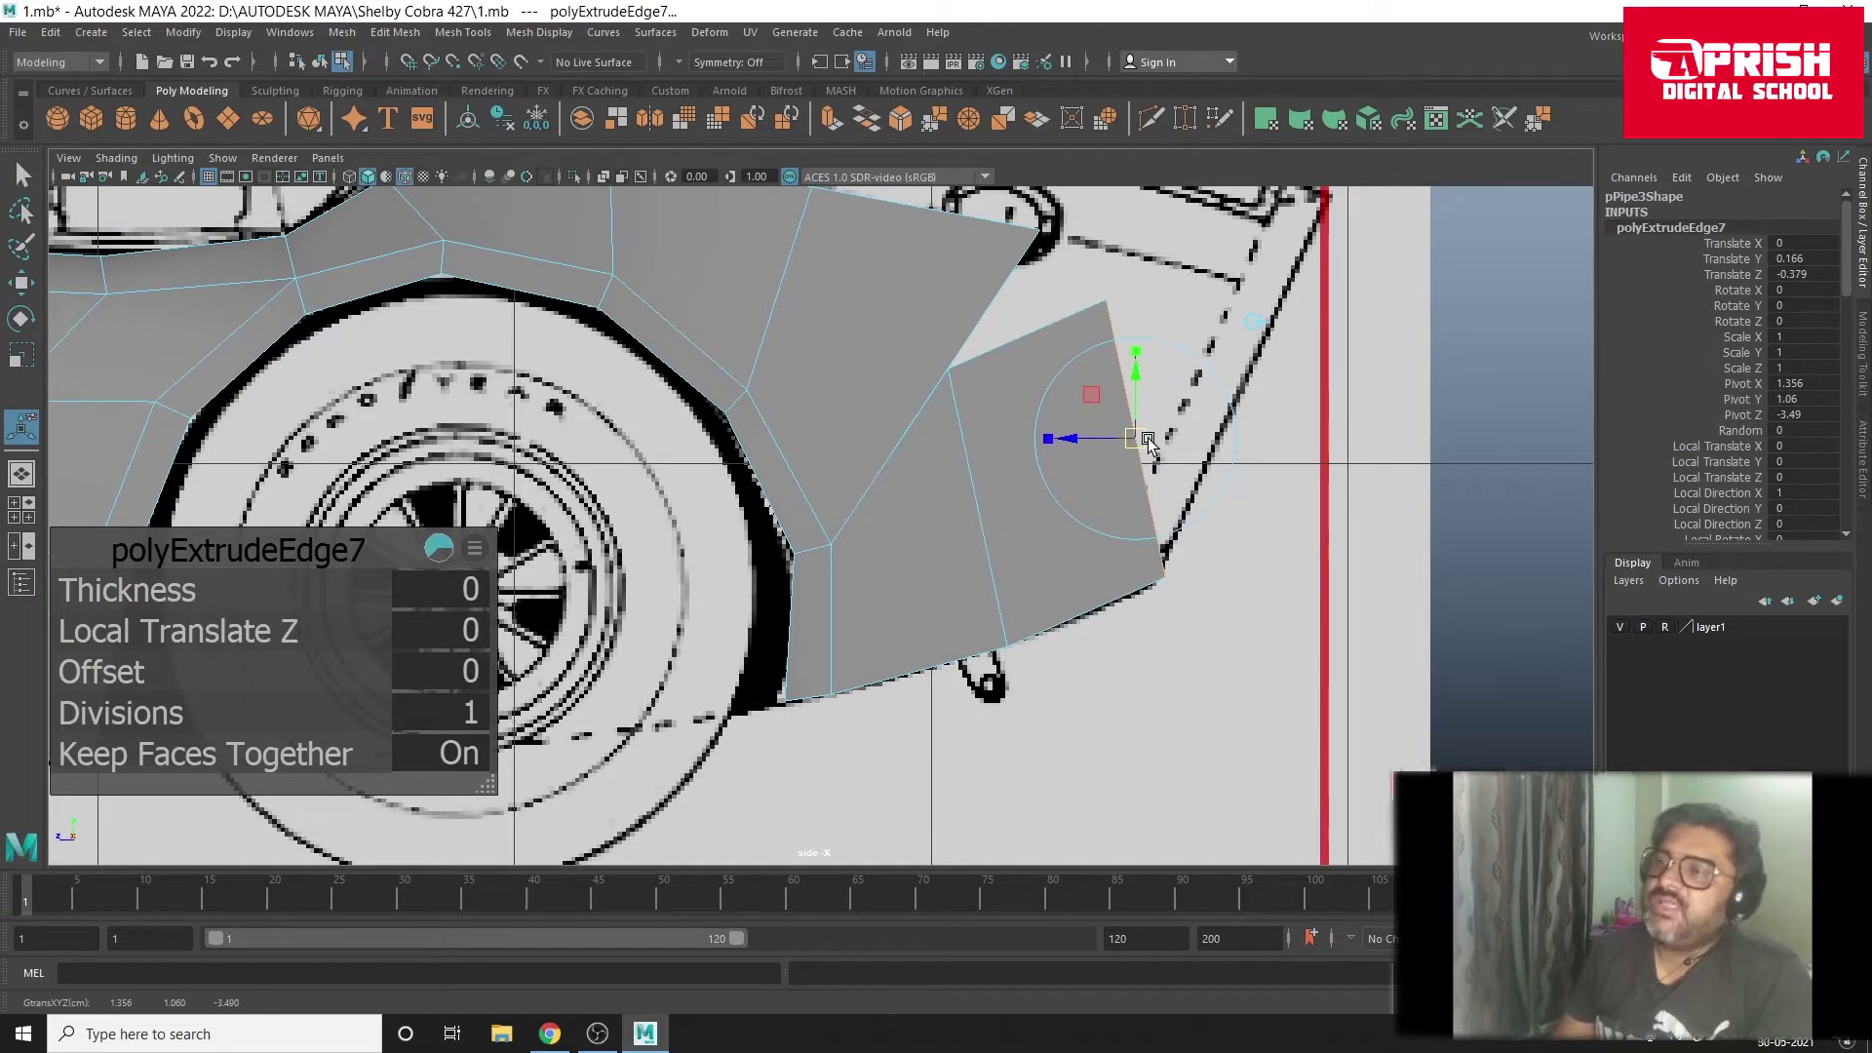
key(space)
key(space)
mouse_move(1149, 444)
alt+mouse_down()
mouse_move(1128, 658)
mouse_move(1029, 531)
mouse_move(1005, 546)
alt+mouse_up()
key(q)
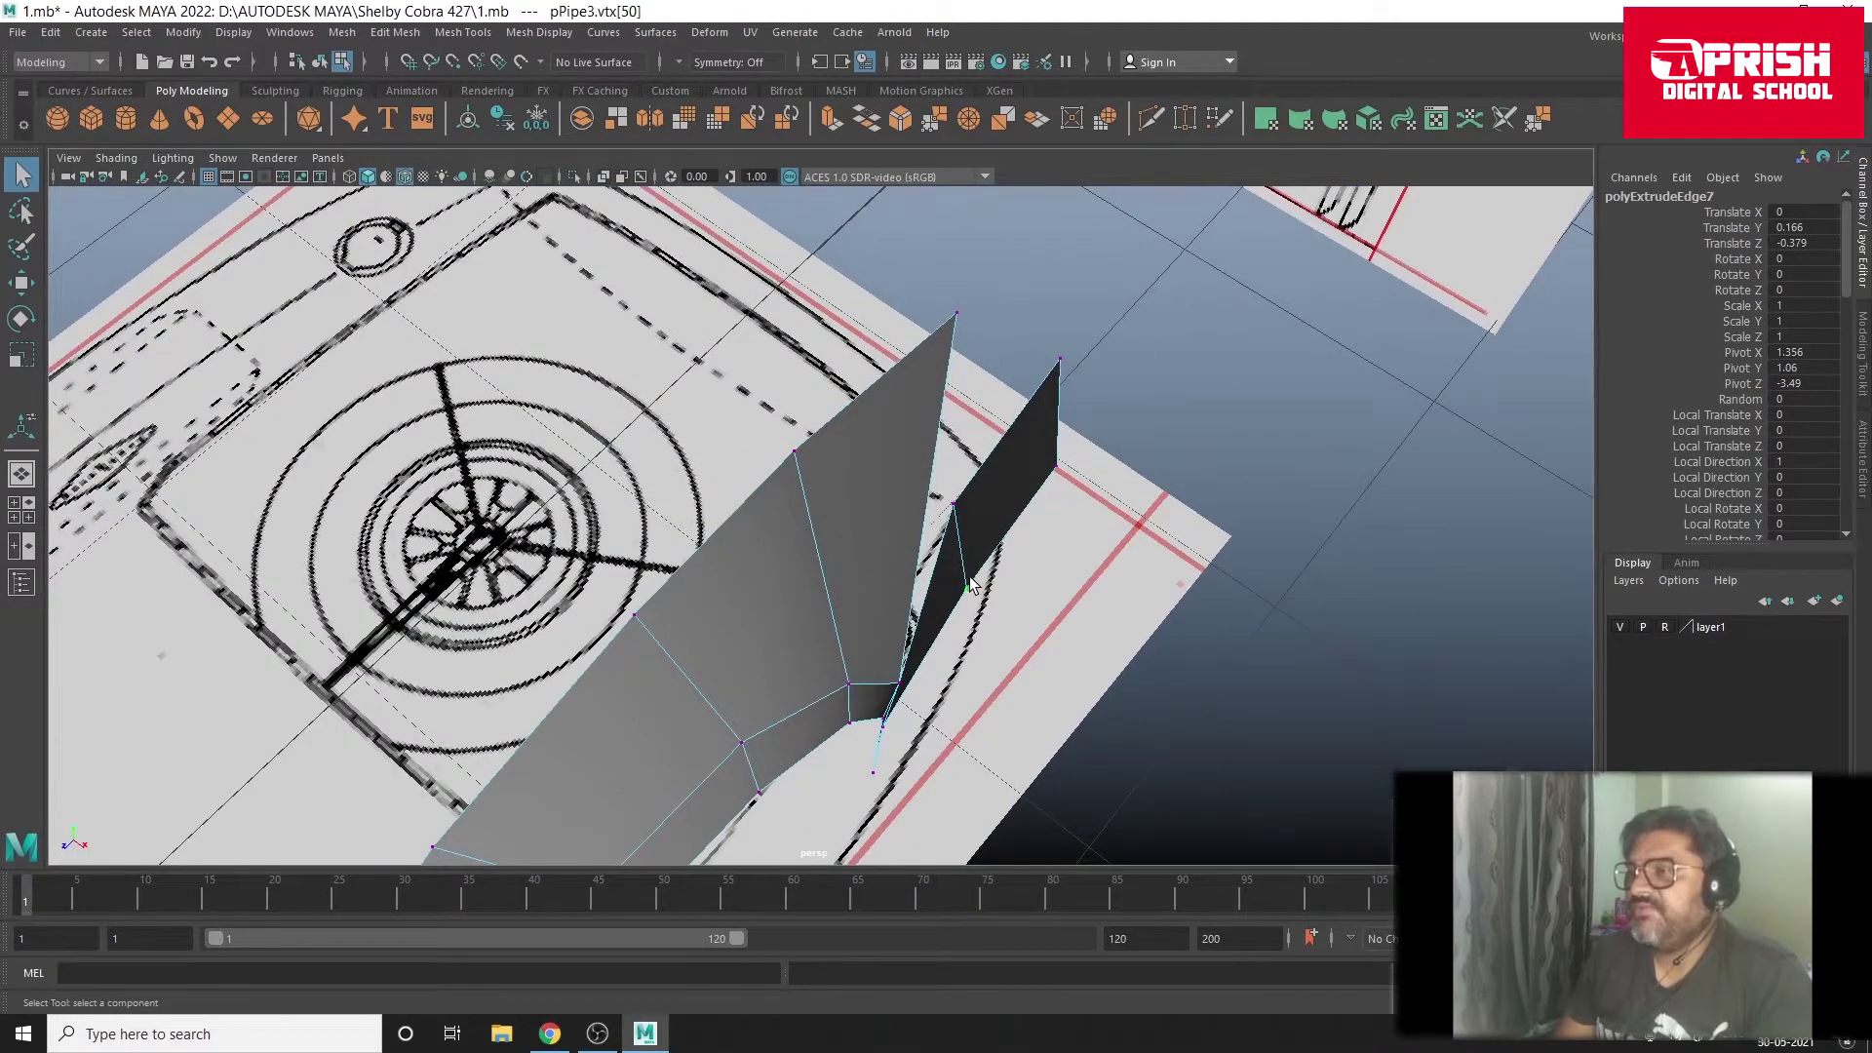
key(space)
key(space)
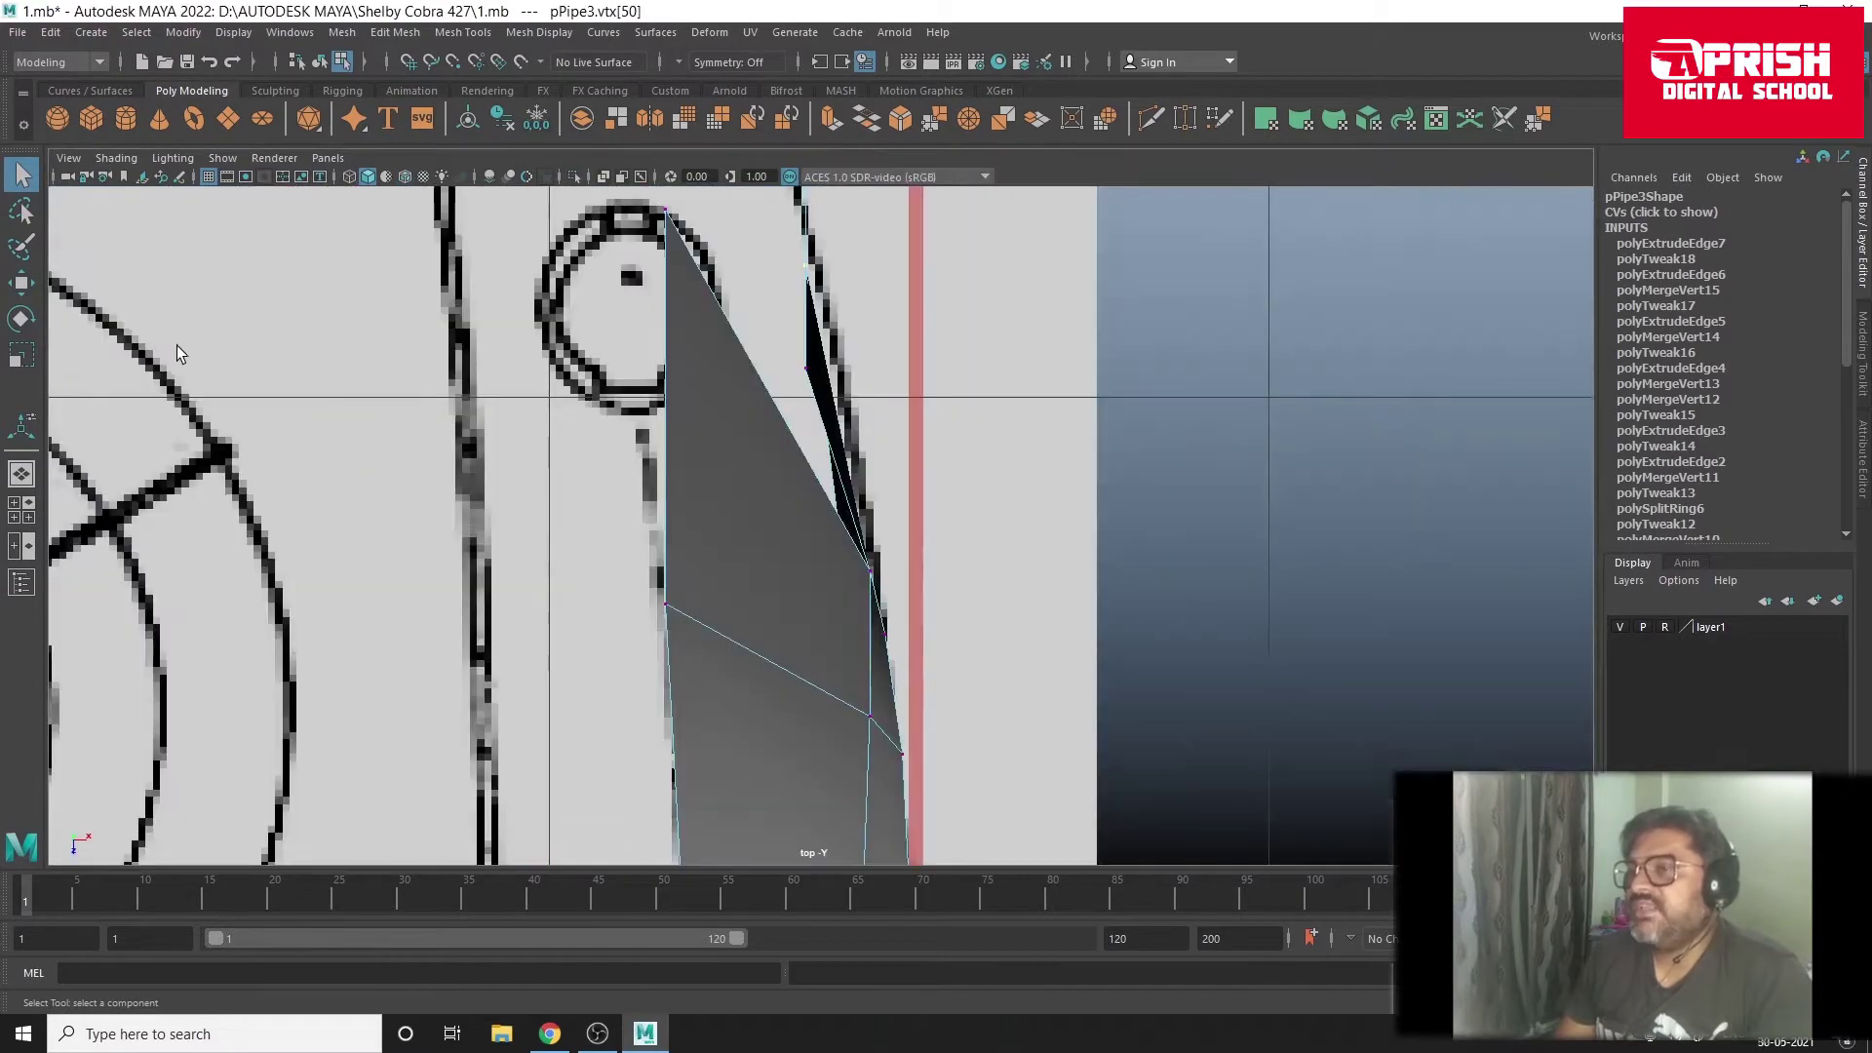
Step: In the top view, slide the two new vertices inward onto the body outline
click(22, 289)
drag(917, 281, 912, 266)
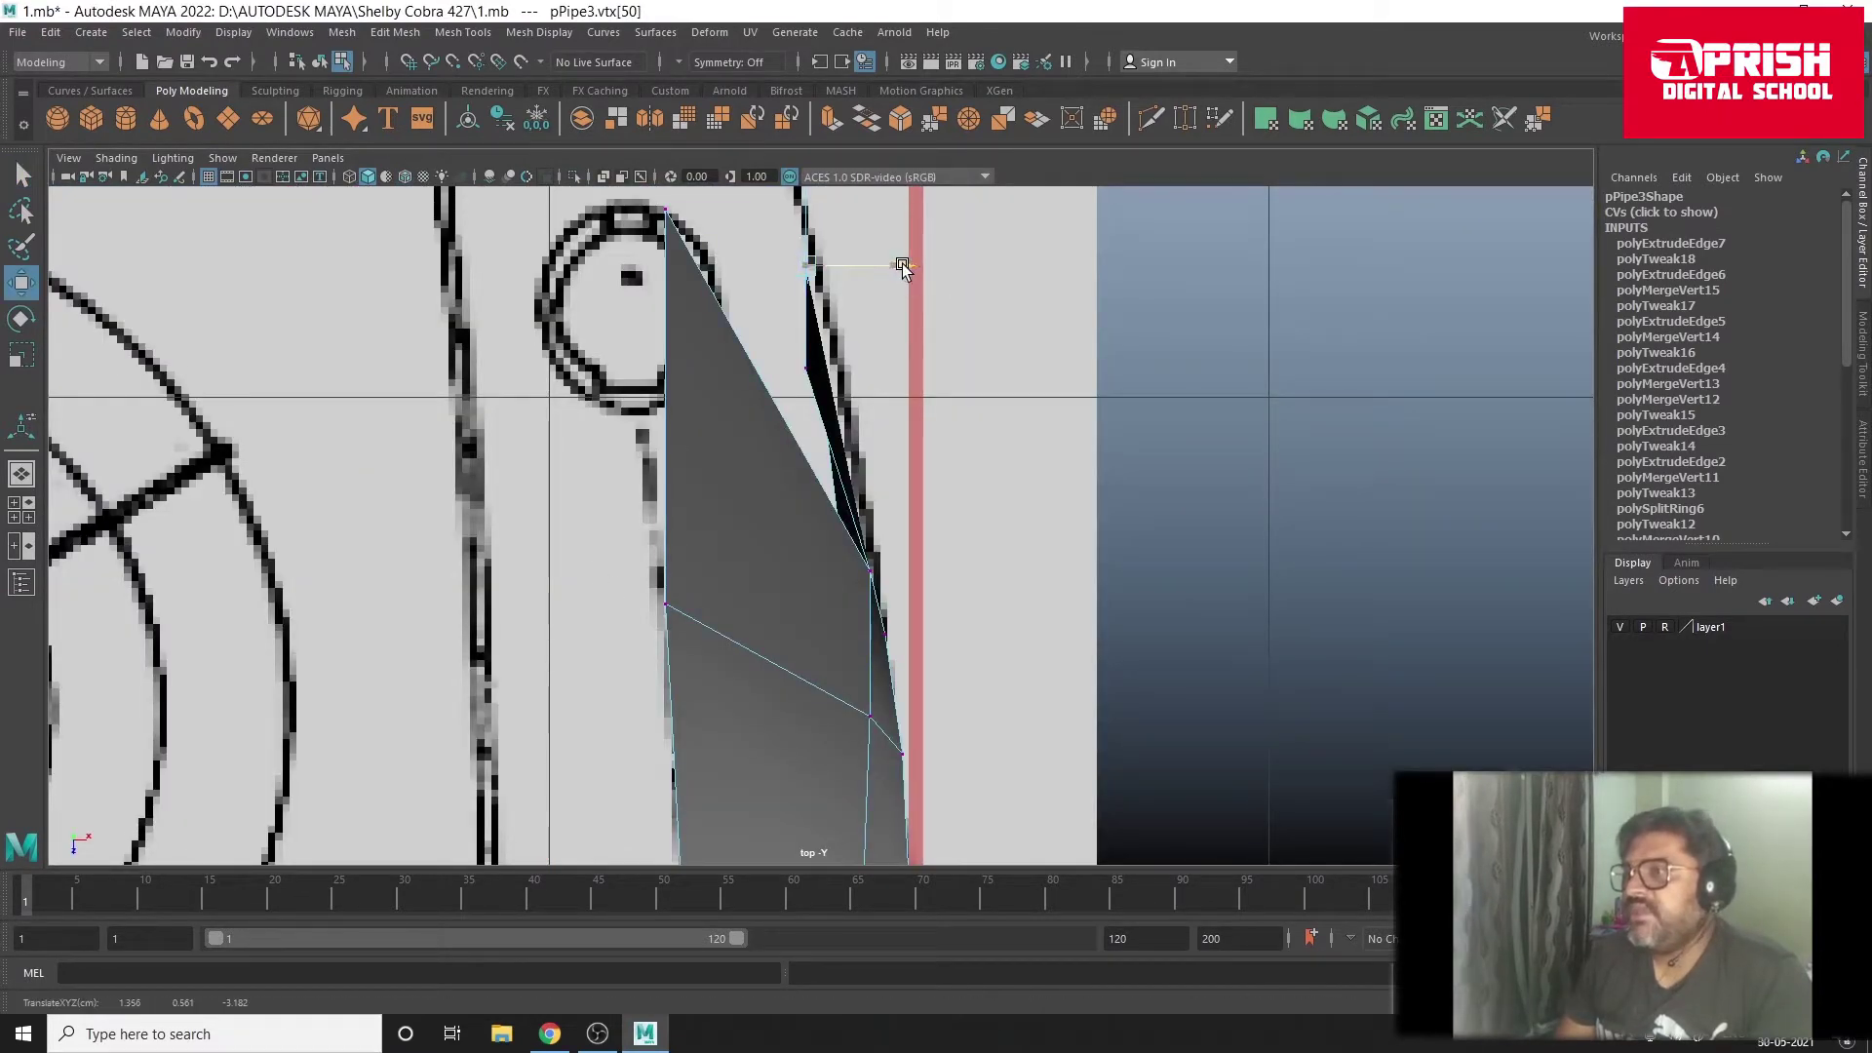
alt+middle_drag(908, 329, 836, 494)
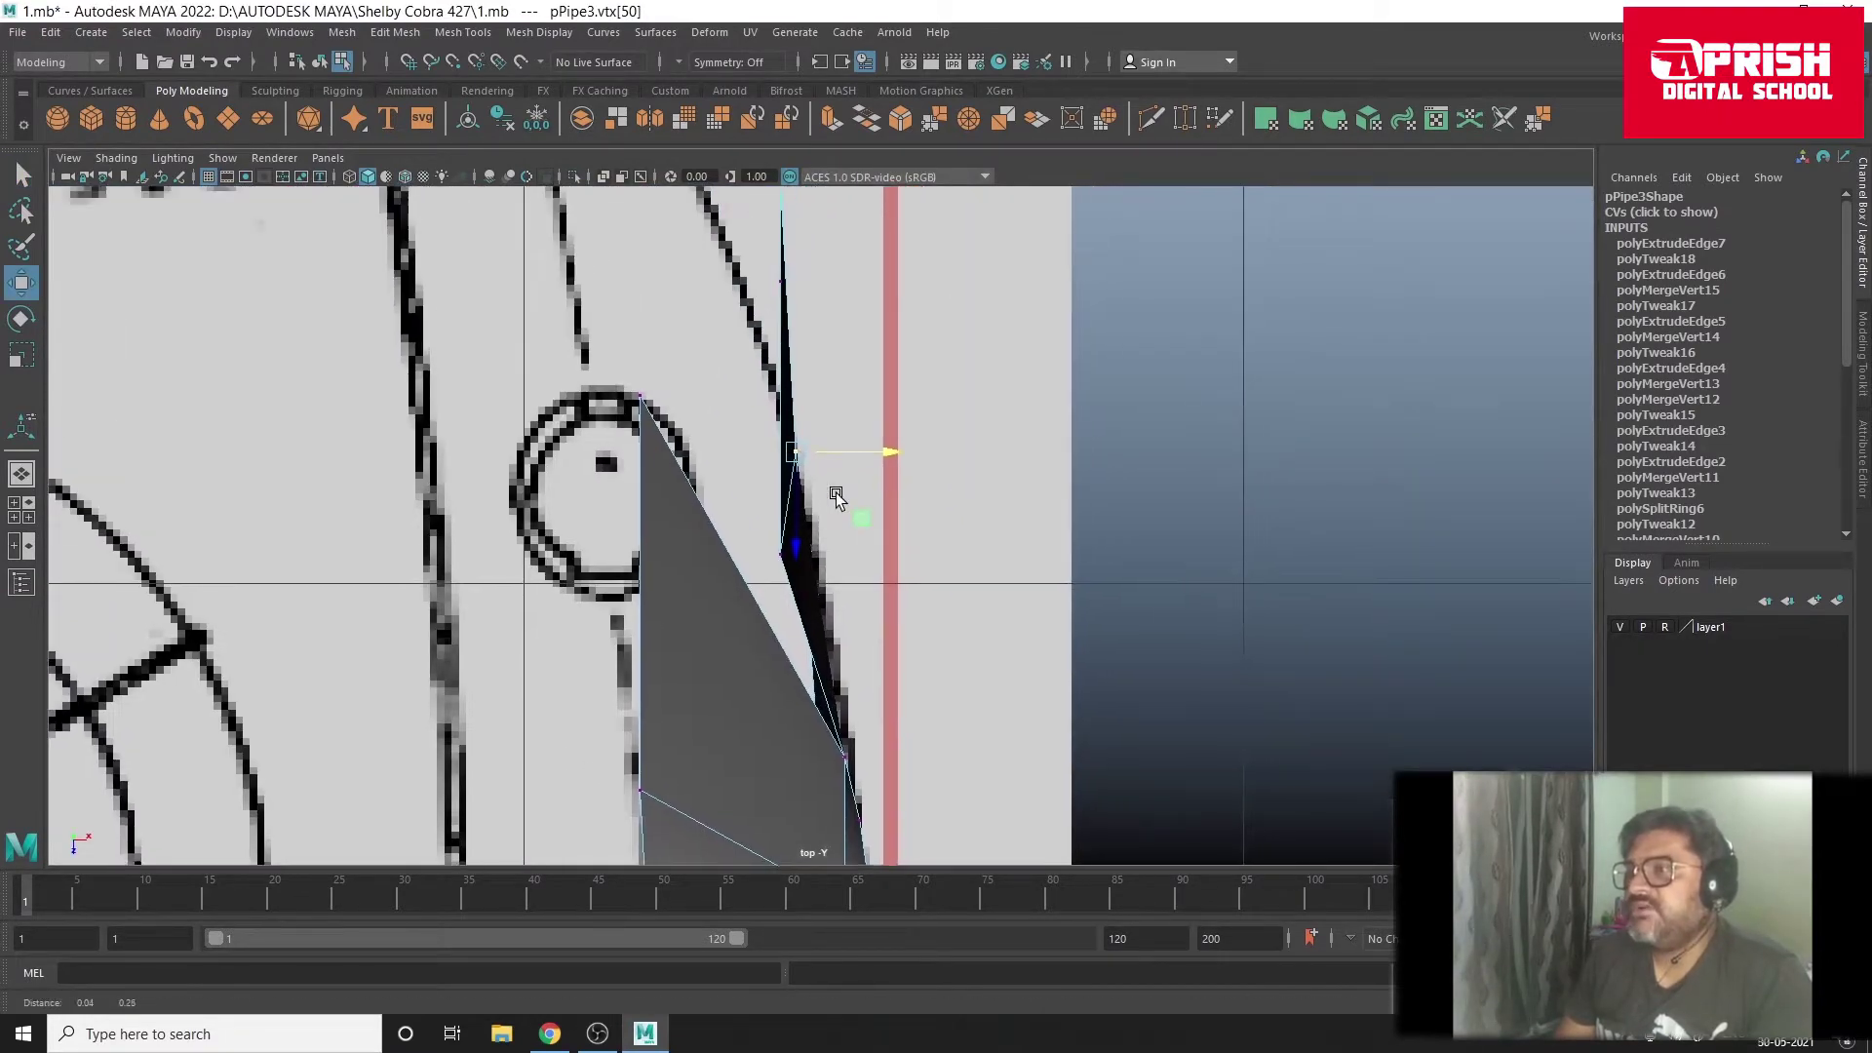
alt+middle_drag(765, 260, 773, 375)
drag(918, 370, 793, 357)
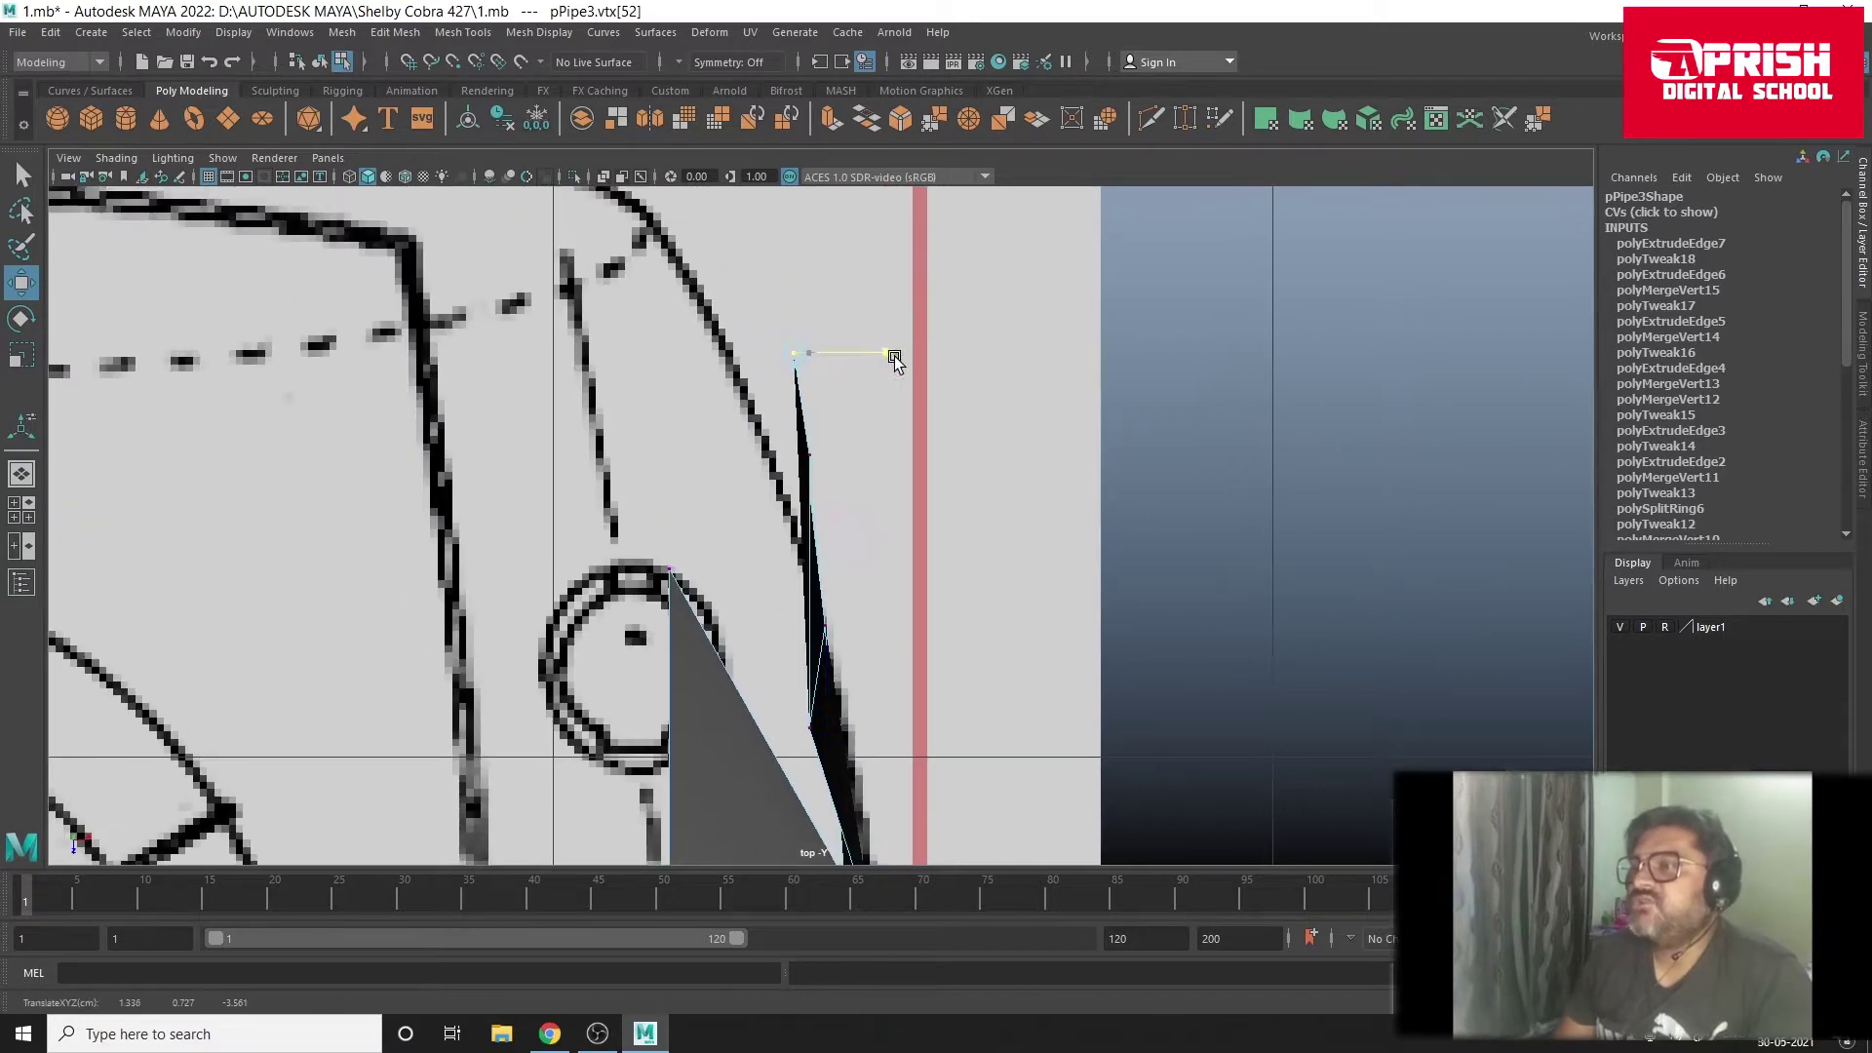
shift+click(811, 456)
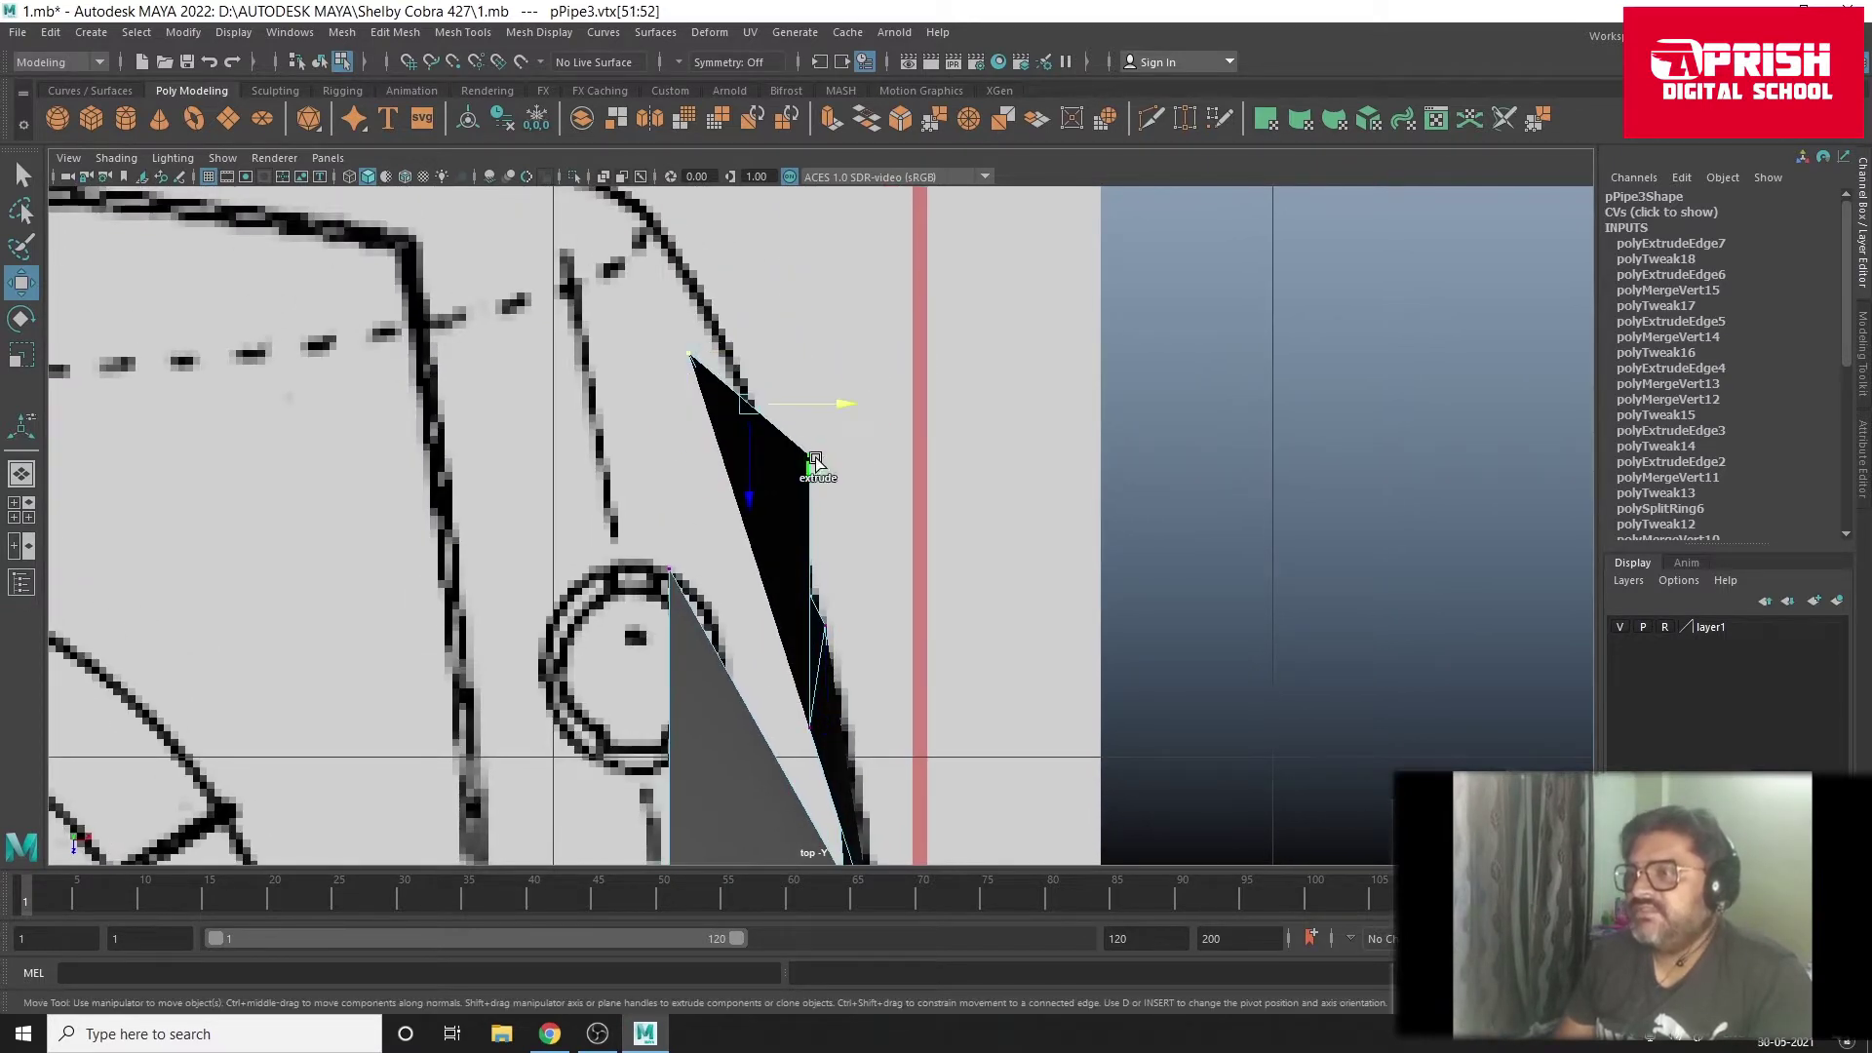
drag(855, 415, 788, 447)
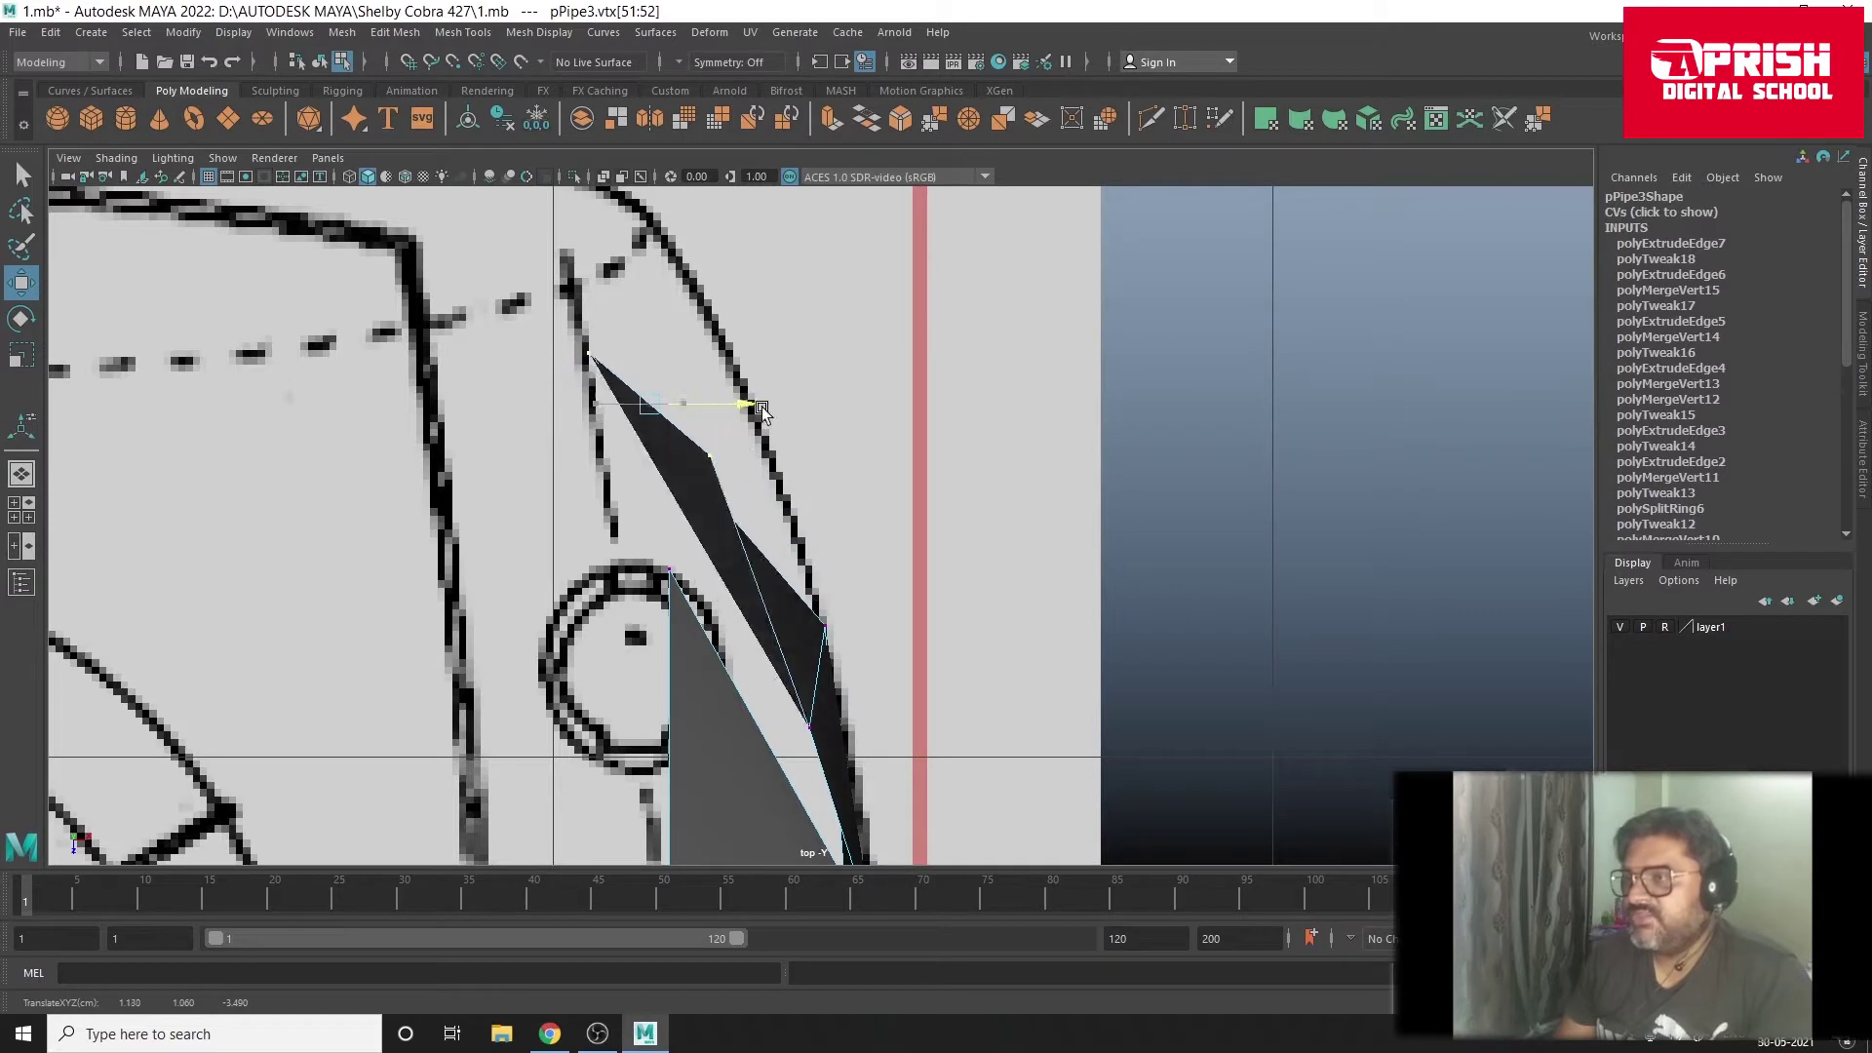
Step: Fine-tune the new face's lower and top vertices to follow the top-view body line
click(746, 463)
drag(823, 448, 714, 468)
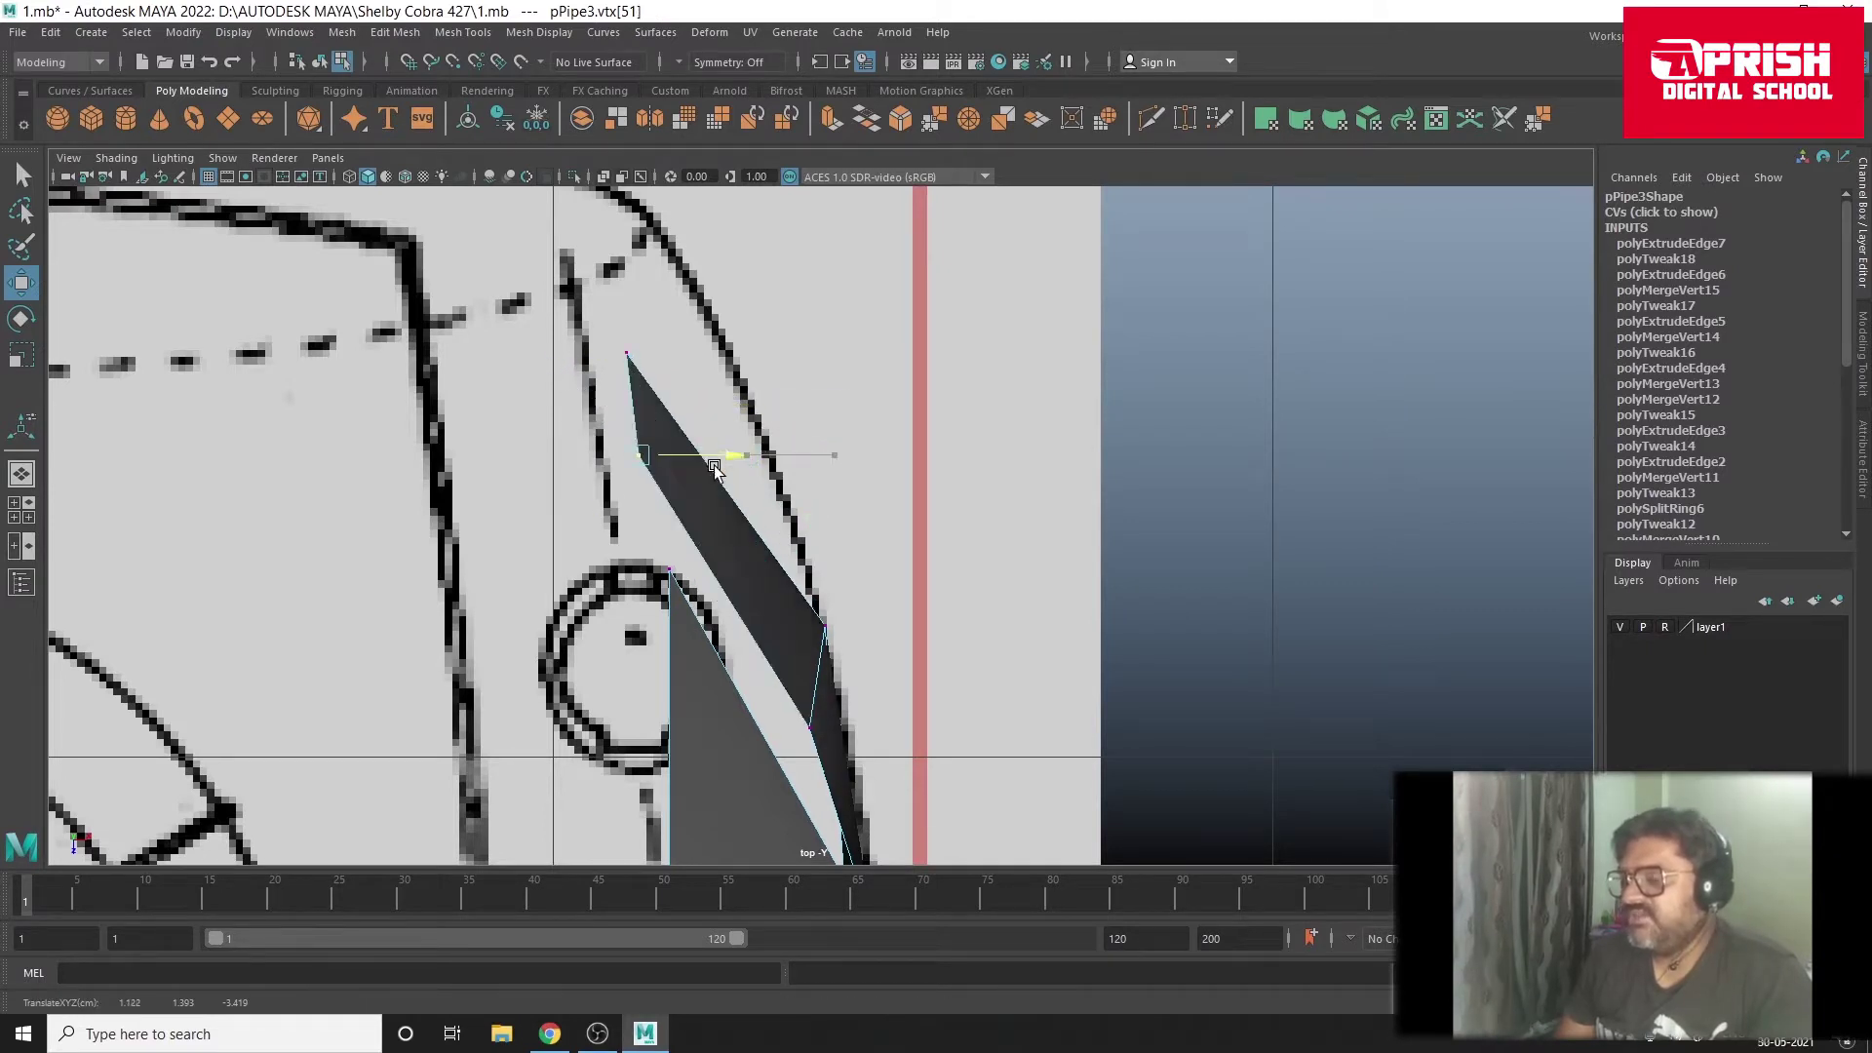
click(606, 326)
drag(640, 344, 751, 369)
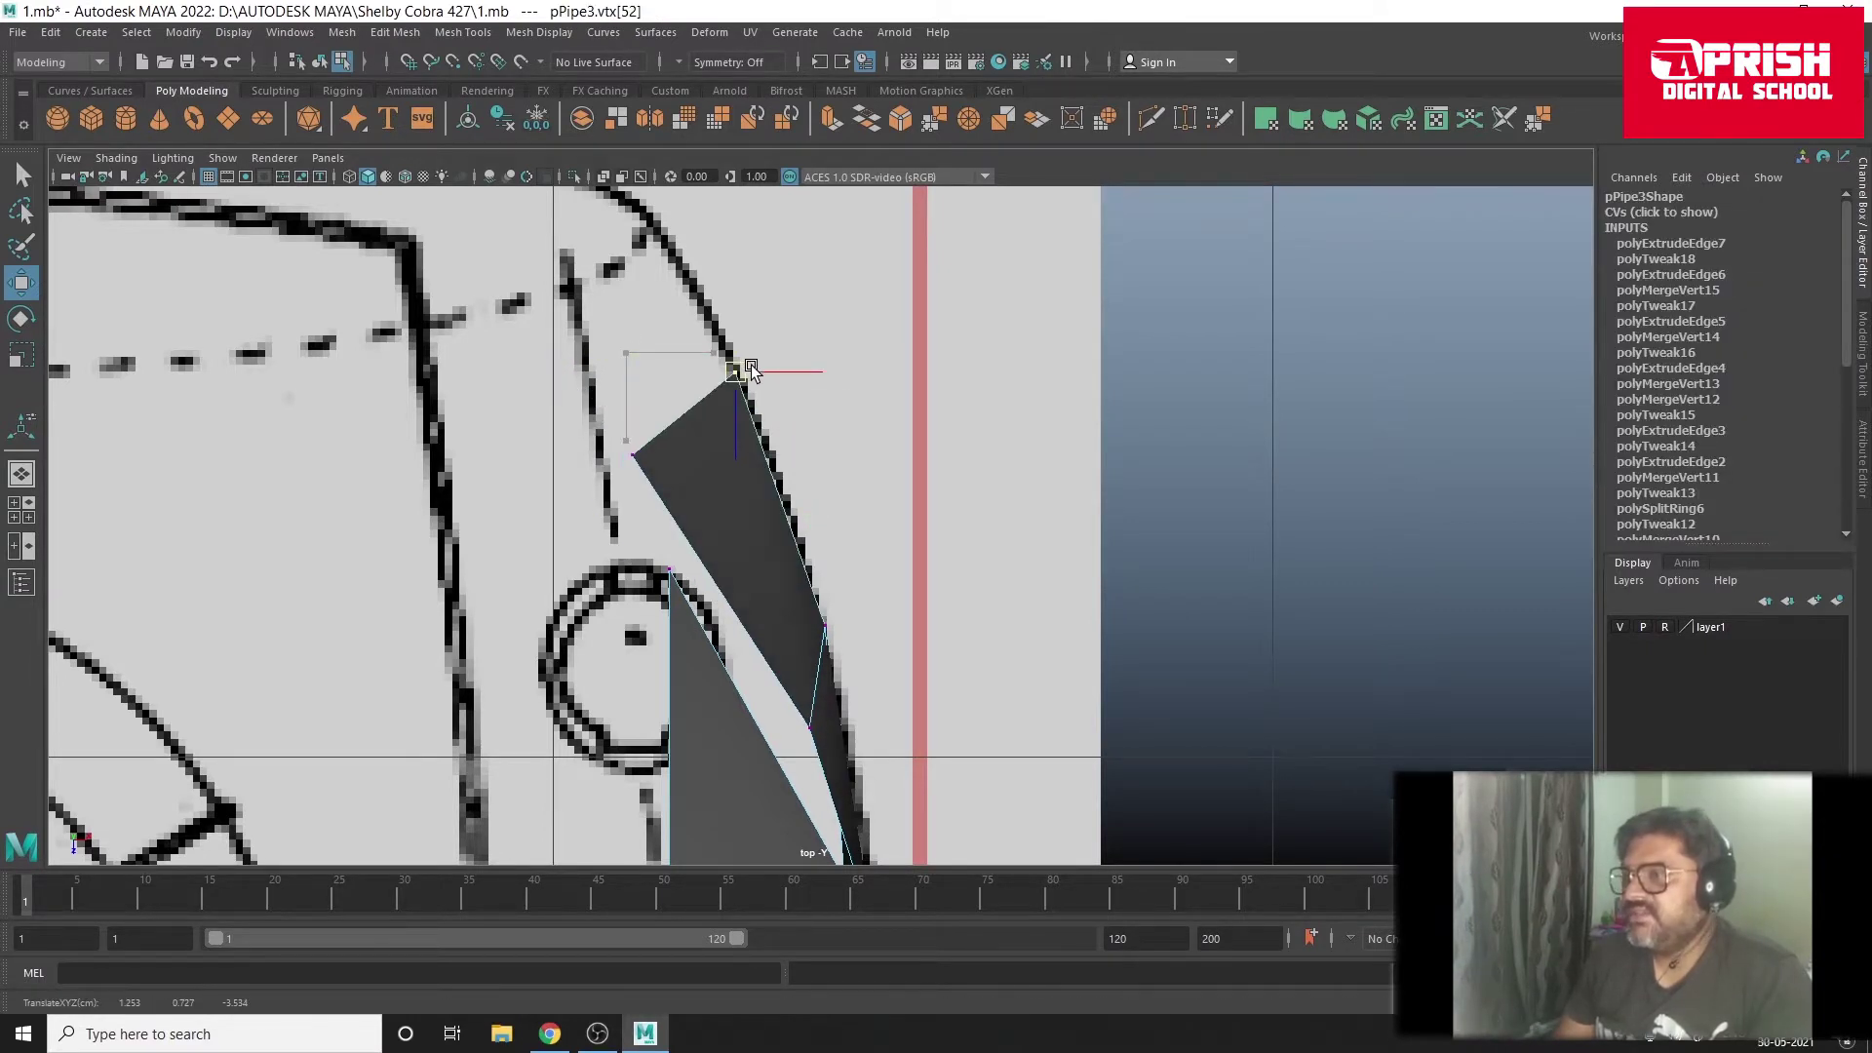
click(624, 453)
drag(631, 455, 711, 478)
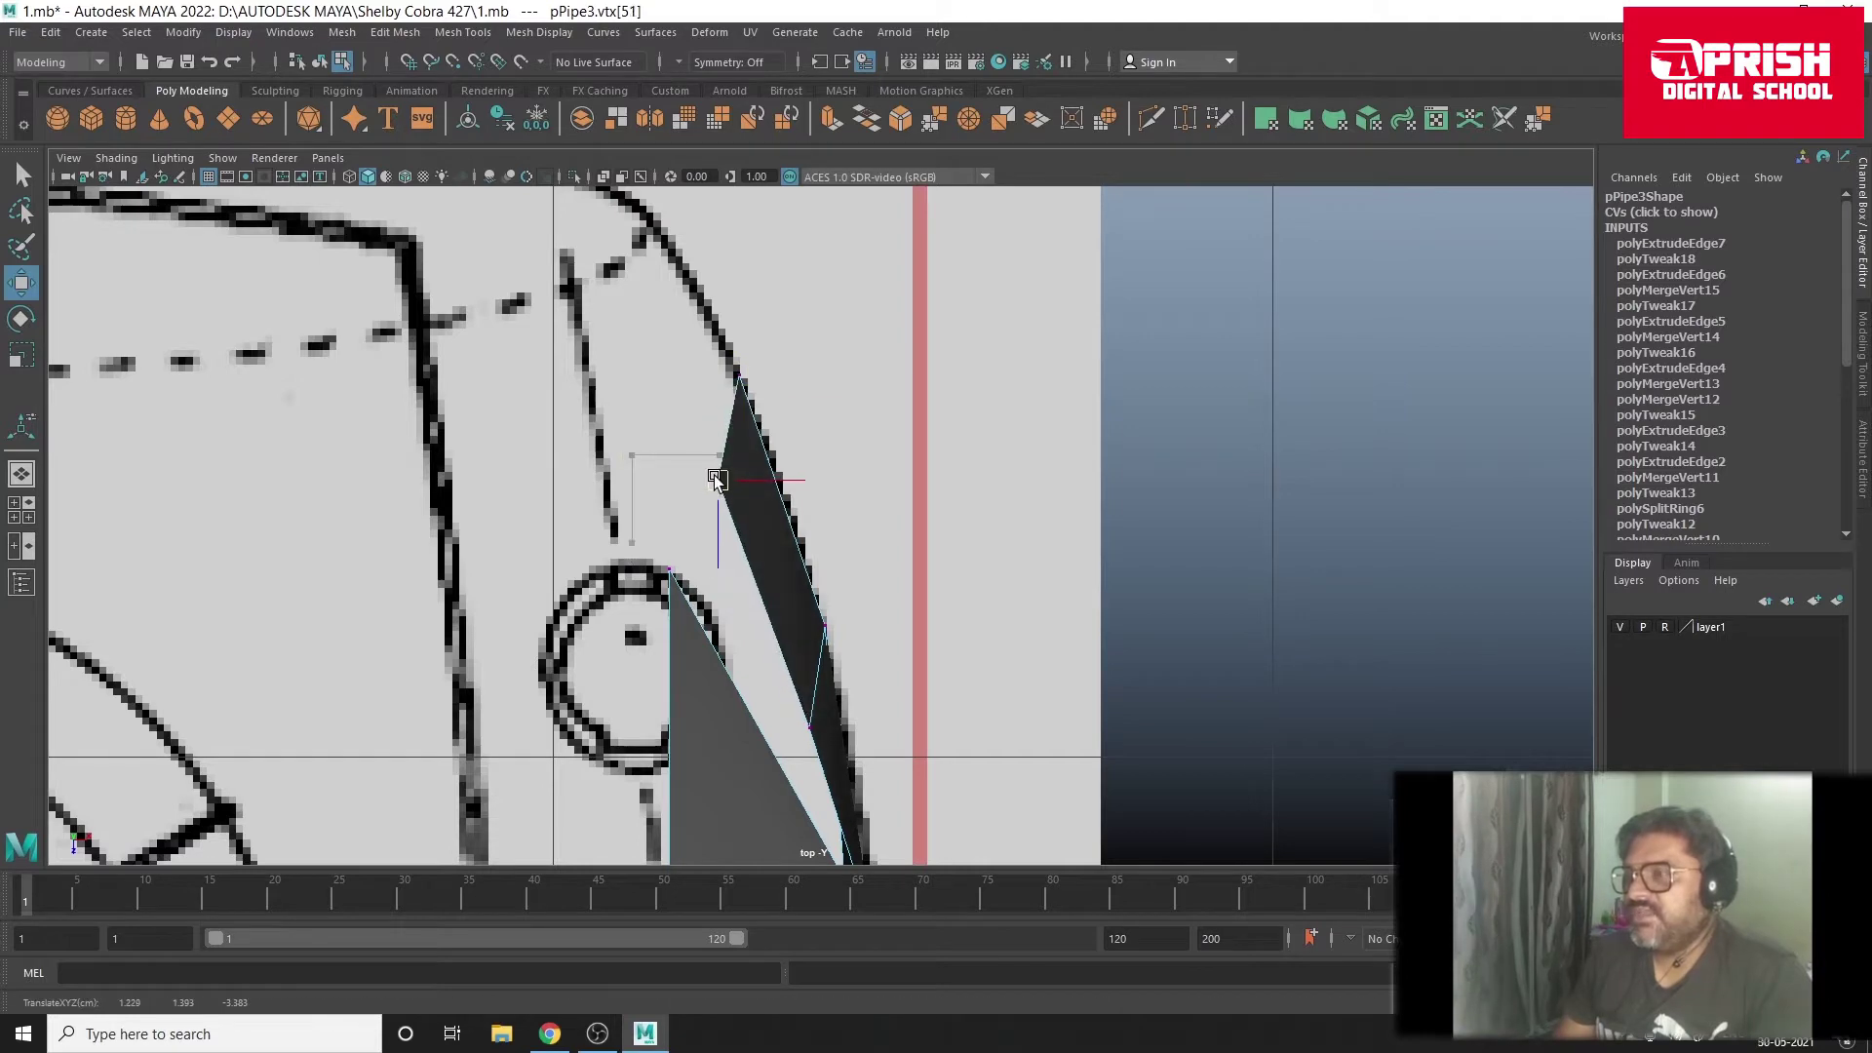
Step: In the side view, lower the panel joint vertex and nudge the wheel-arch vertex
key(space)
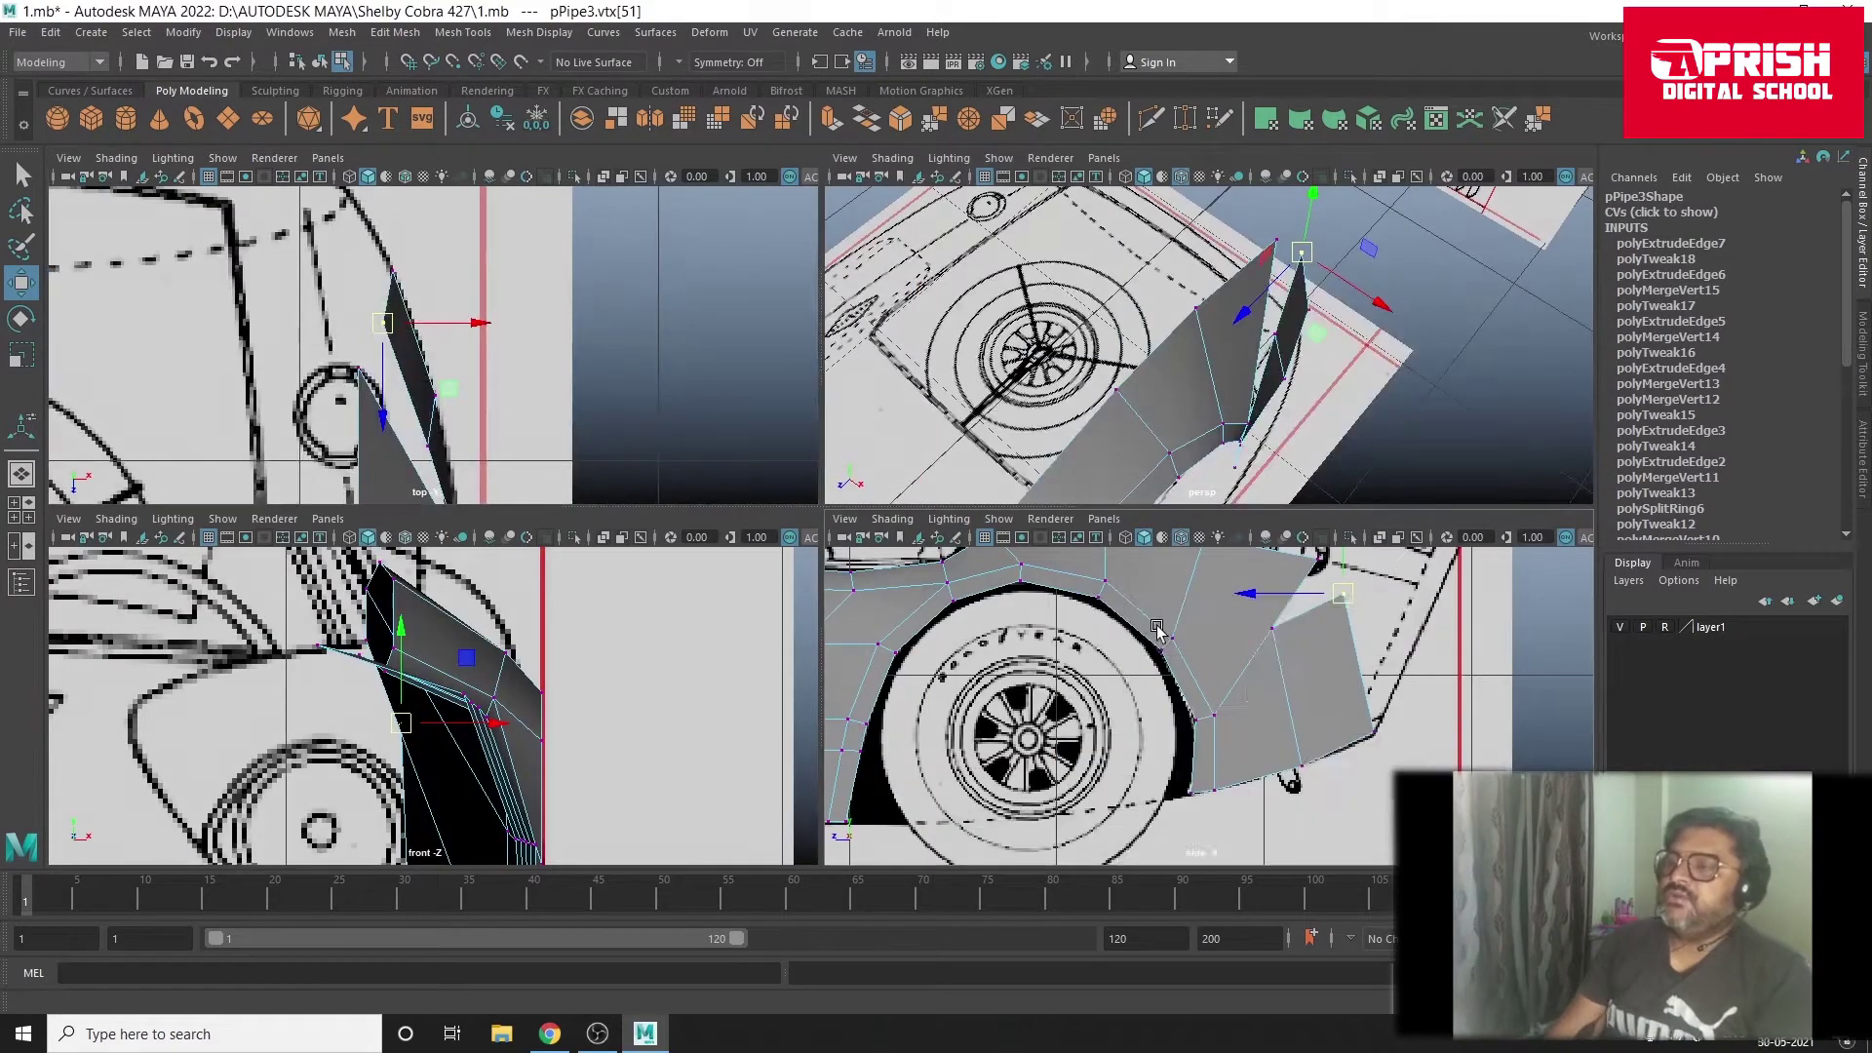
key(space)
click(948, 370)
drag(948, 369, 932, 398)
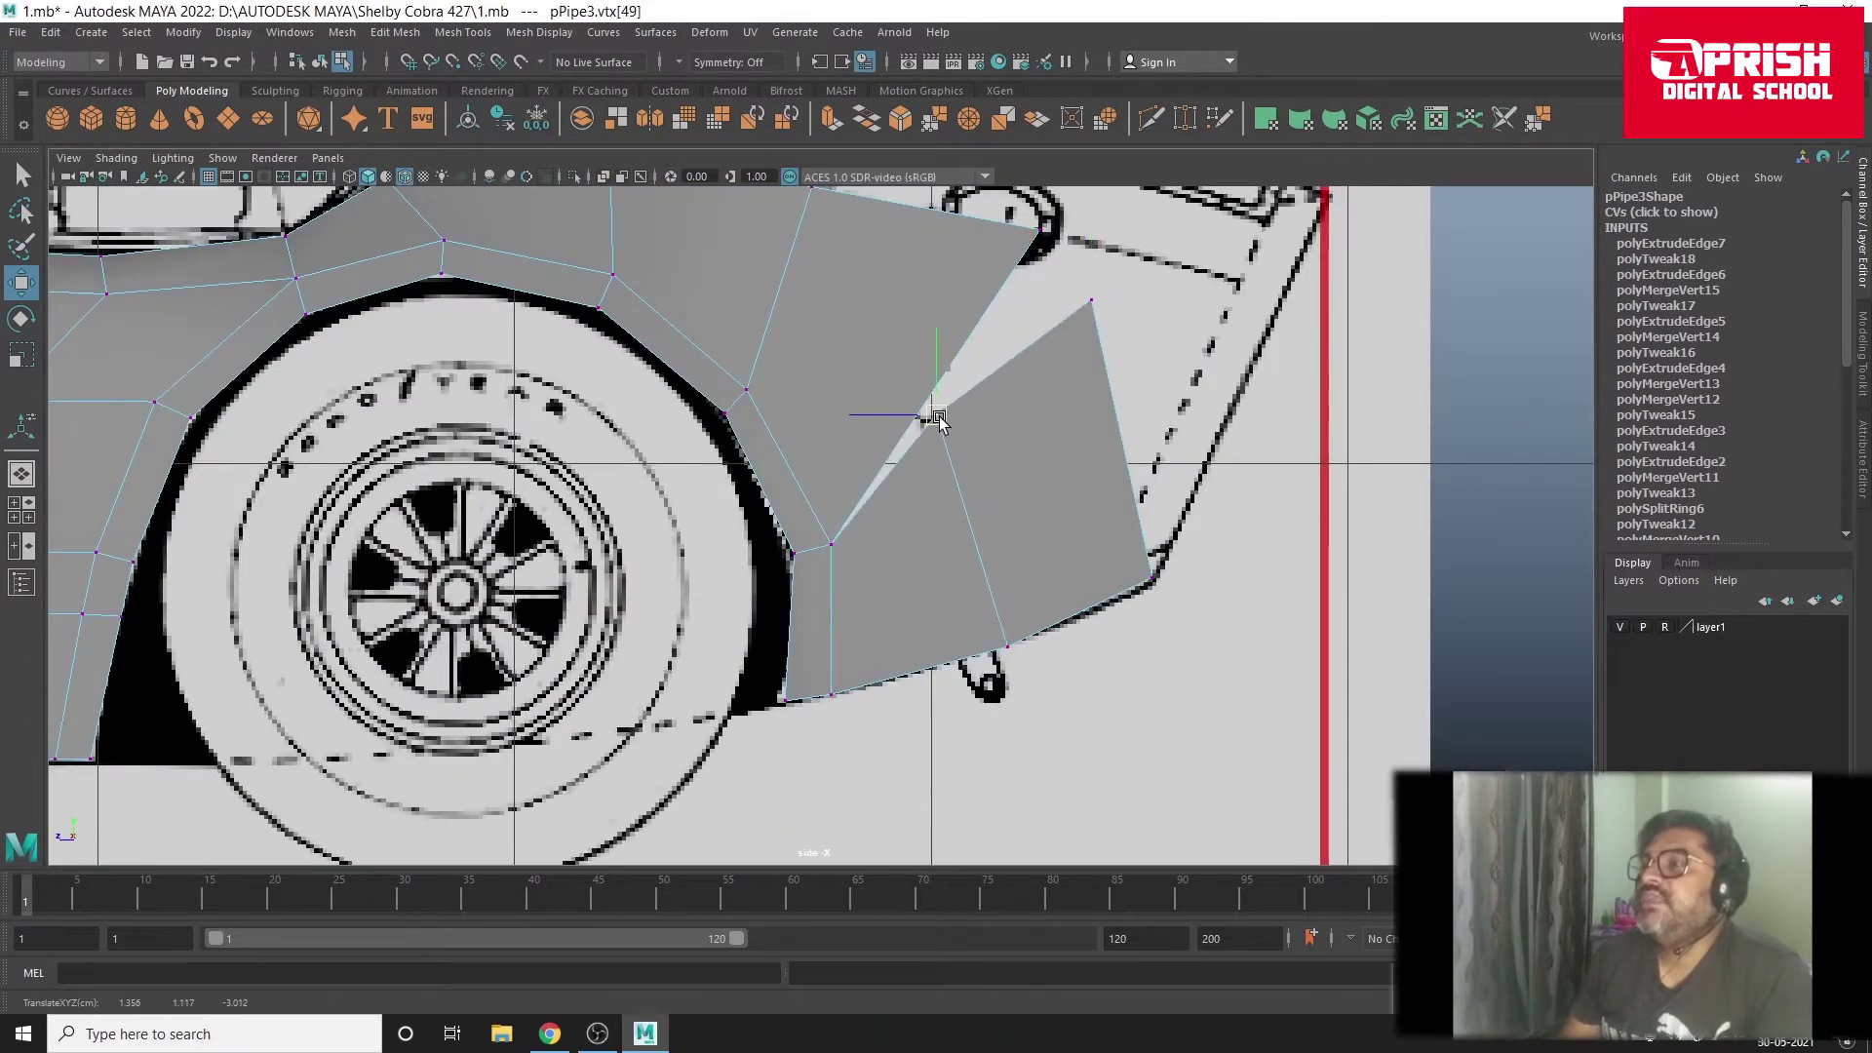
click(816, 530)
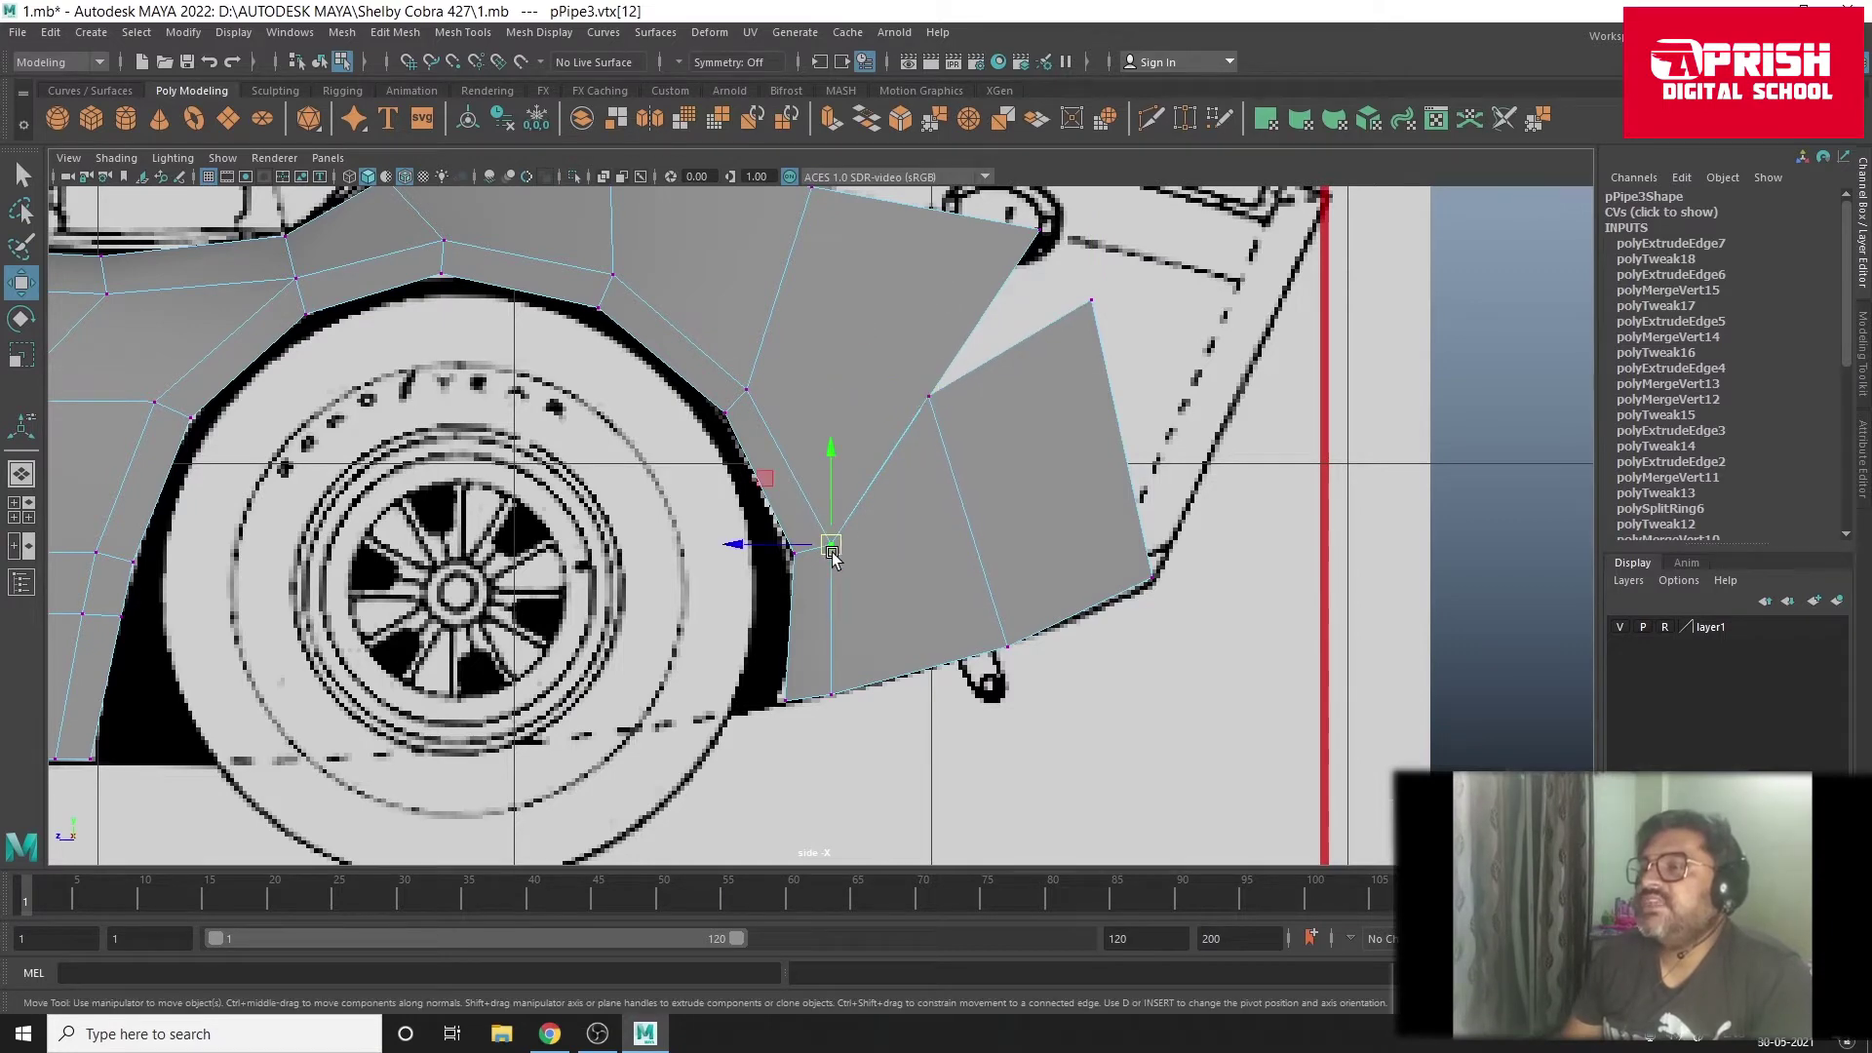
drag(824, 538, 827, 532)
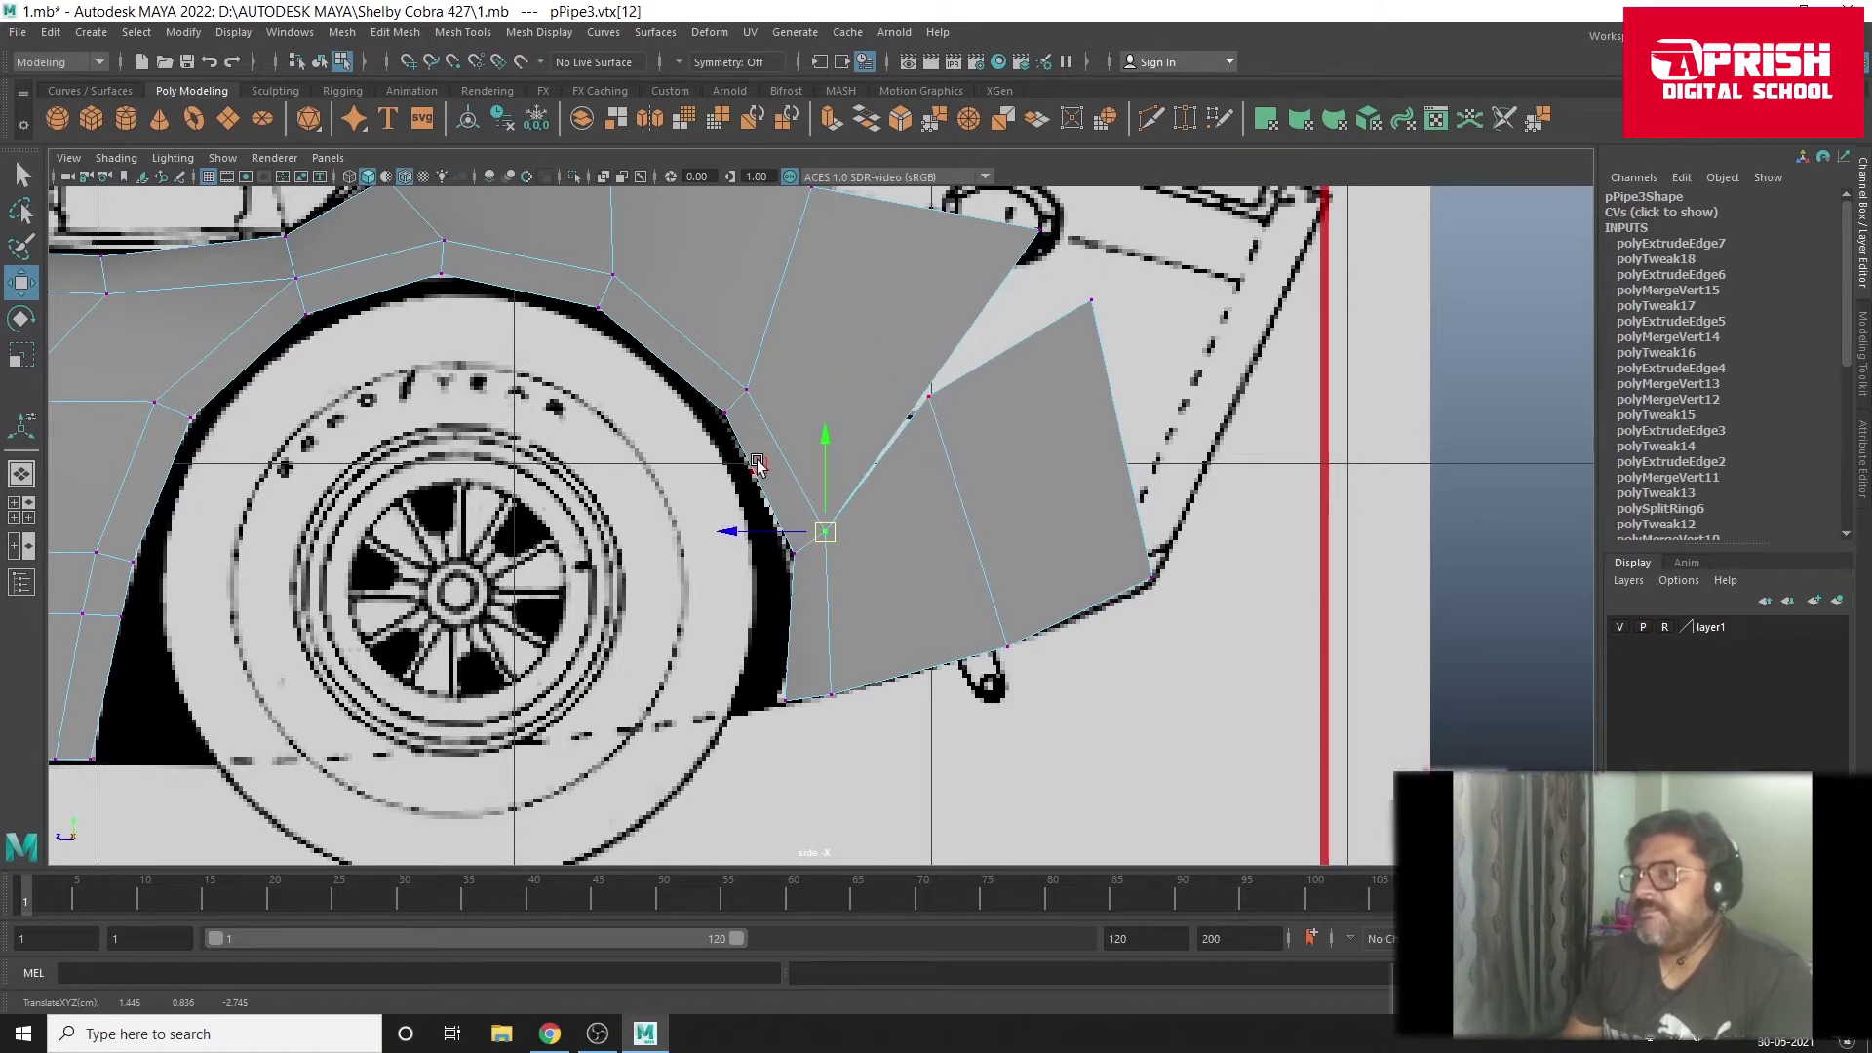
alt+middle_drag(758, 465, 942, 624)
click(464, 33)
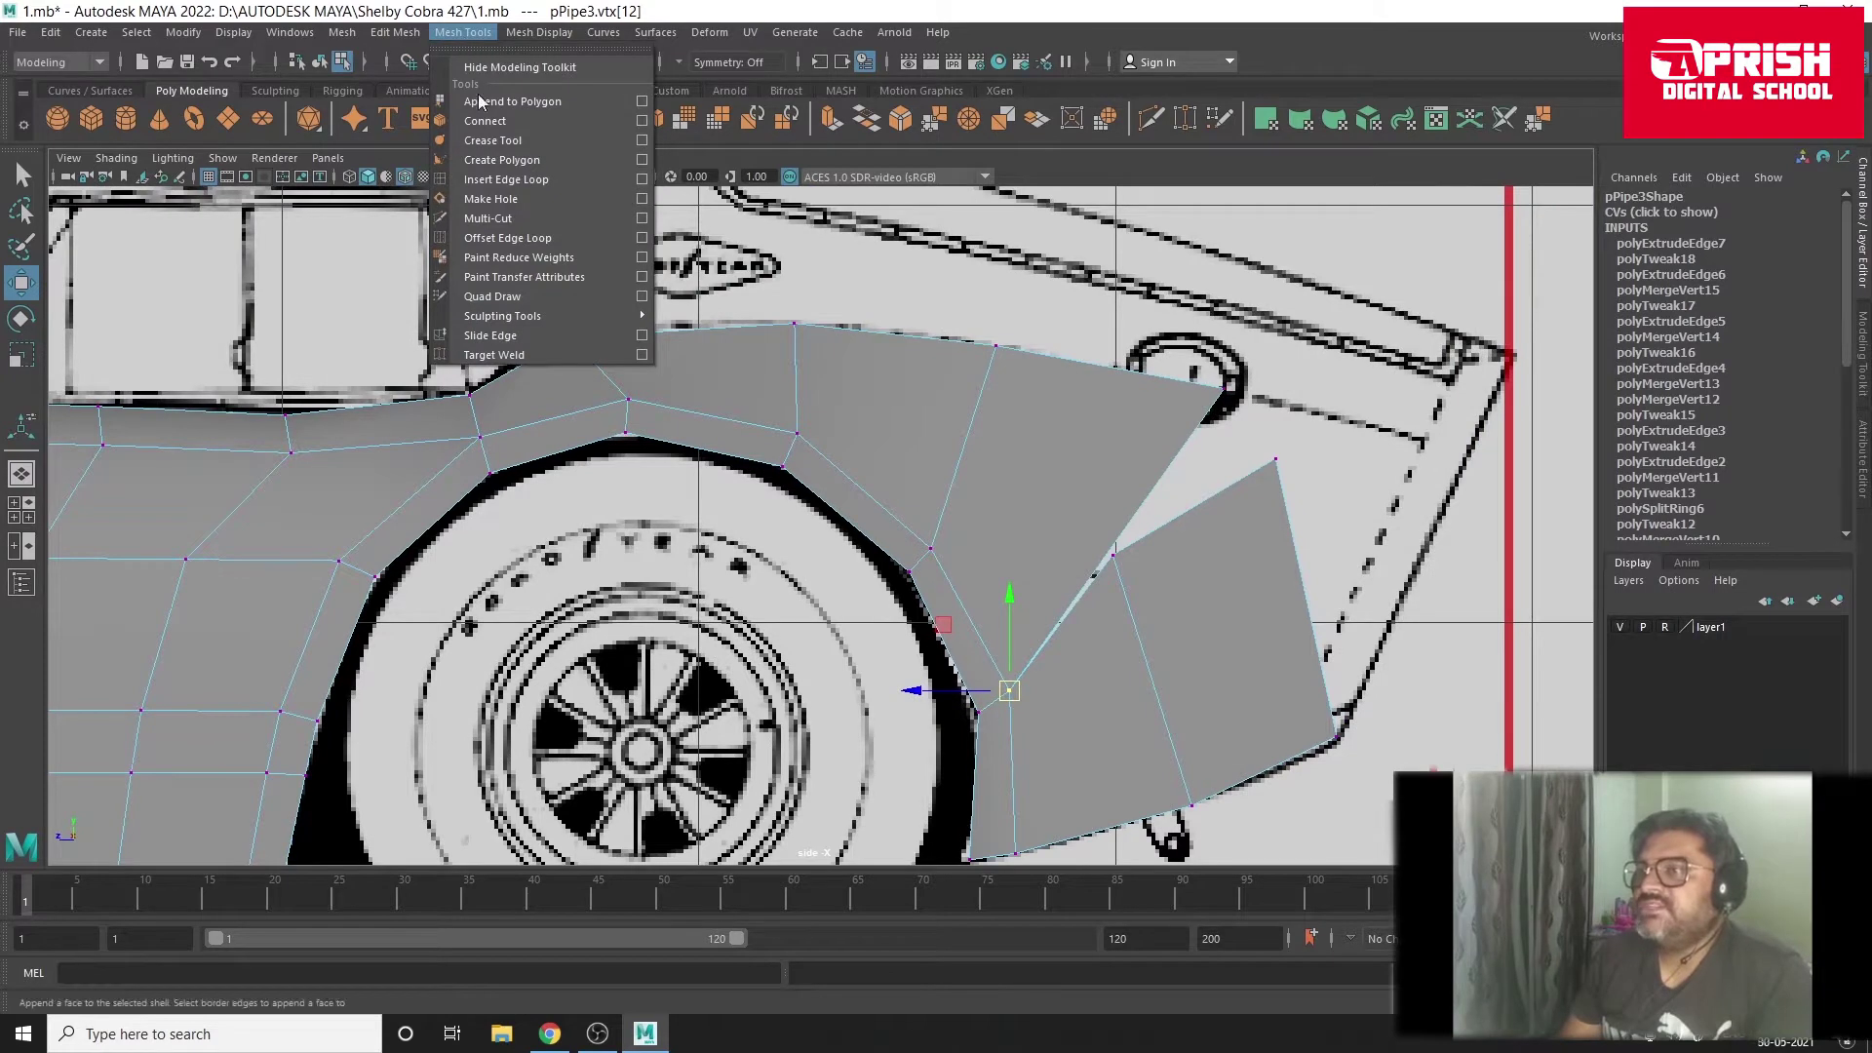
Step: Insert an edge loop across the fender panel, redoing a first undone attempt
click(506, 180)
click(967, 435)
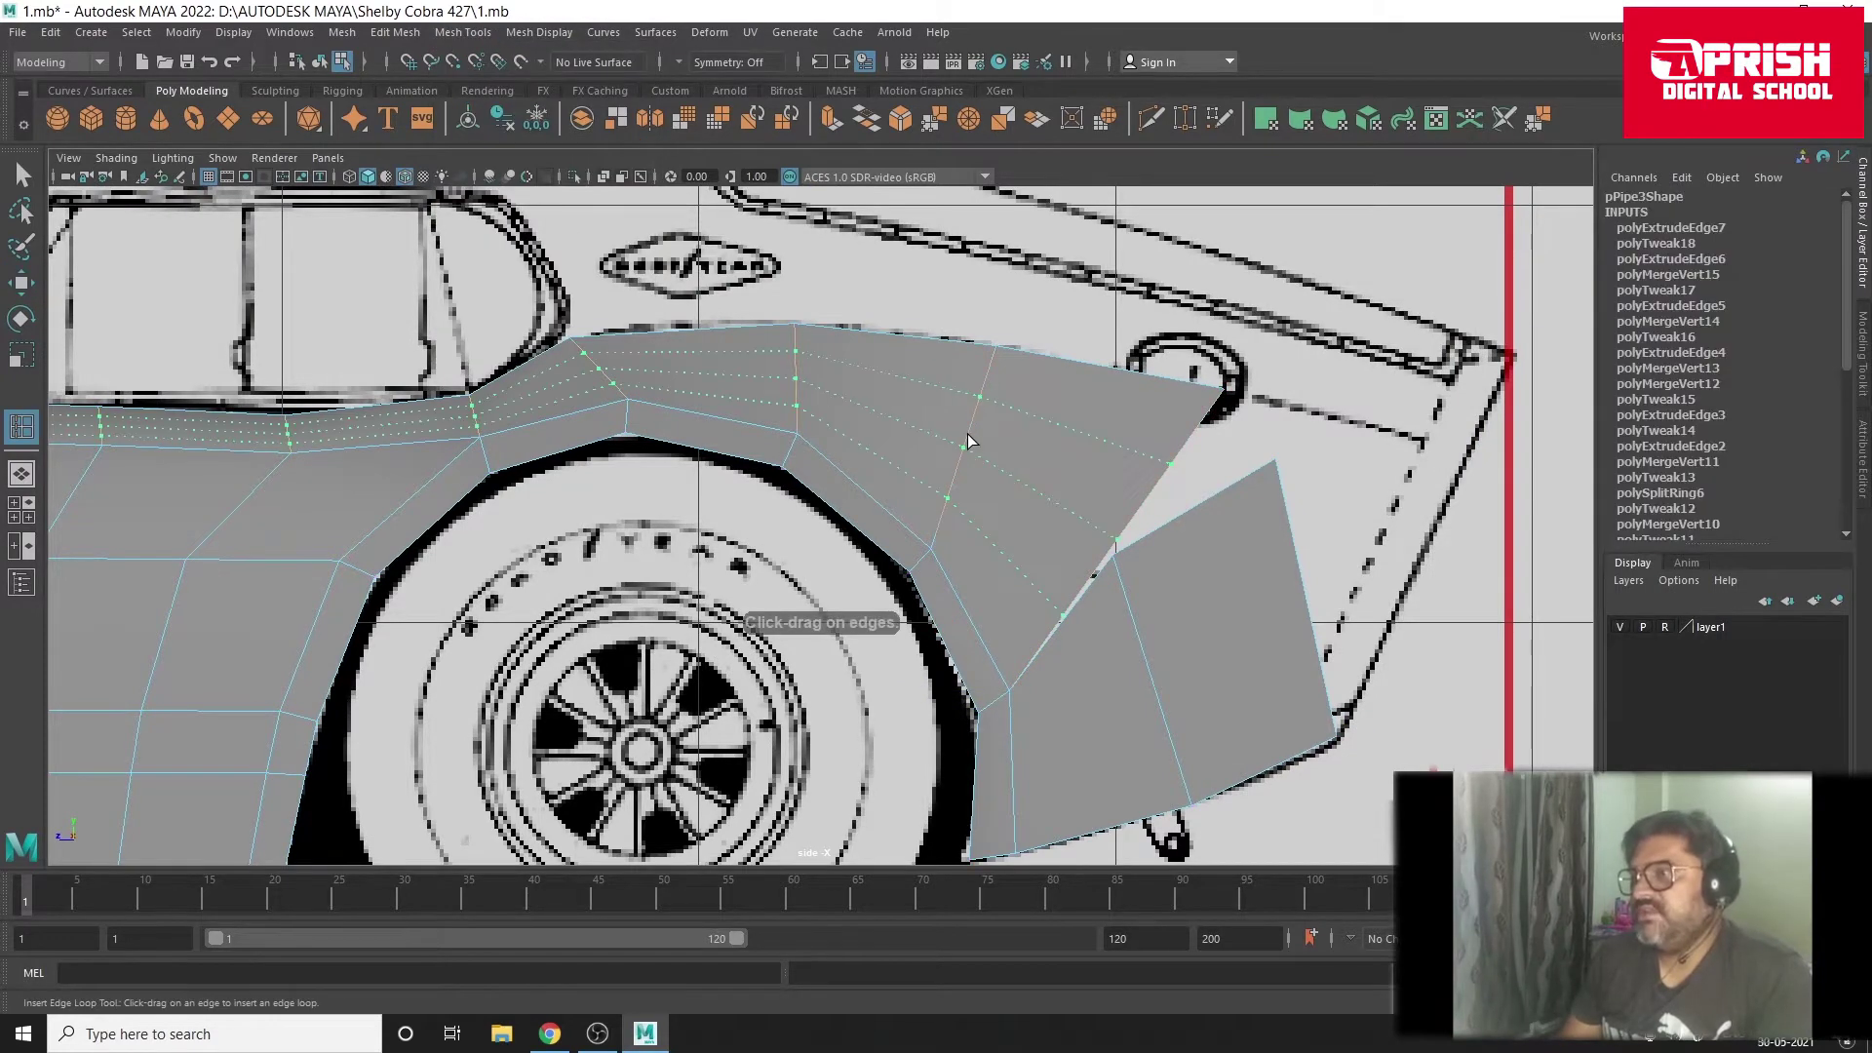
key(ctrl+z)
click(464, 32)
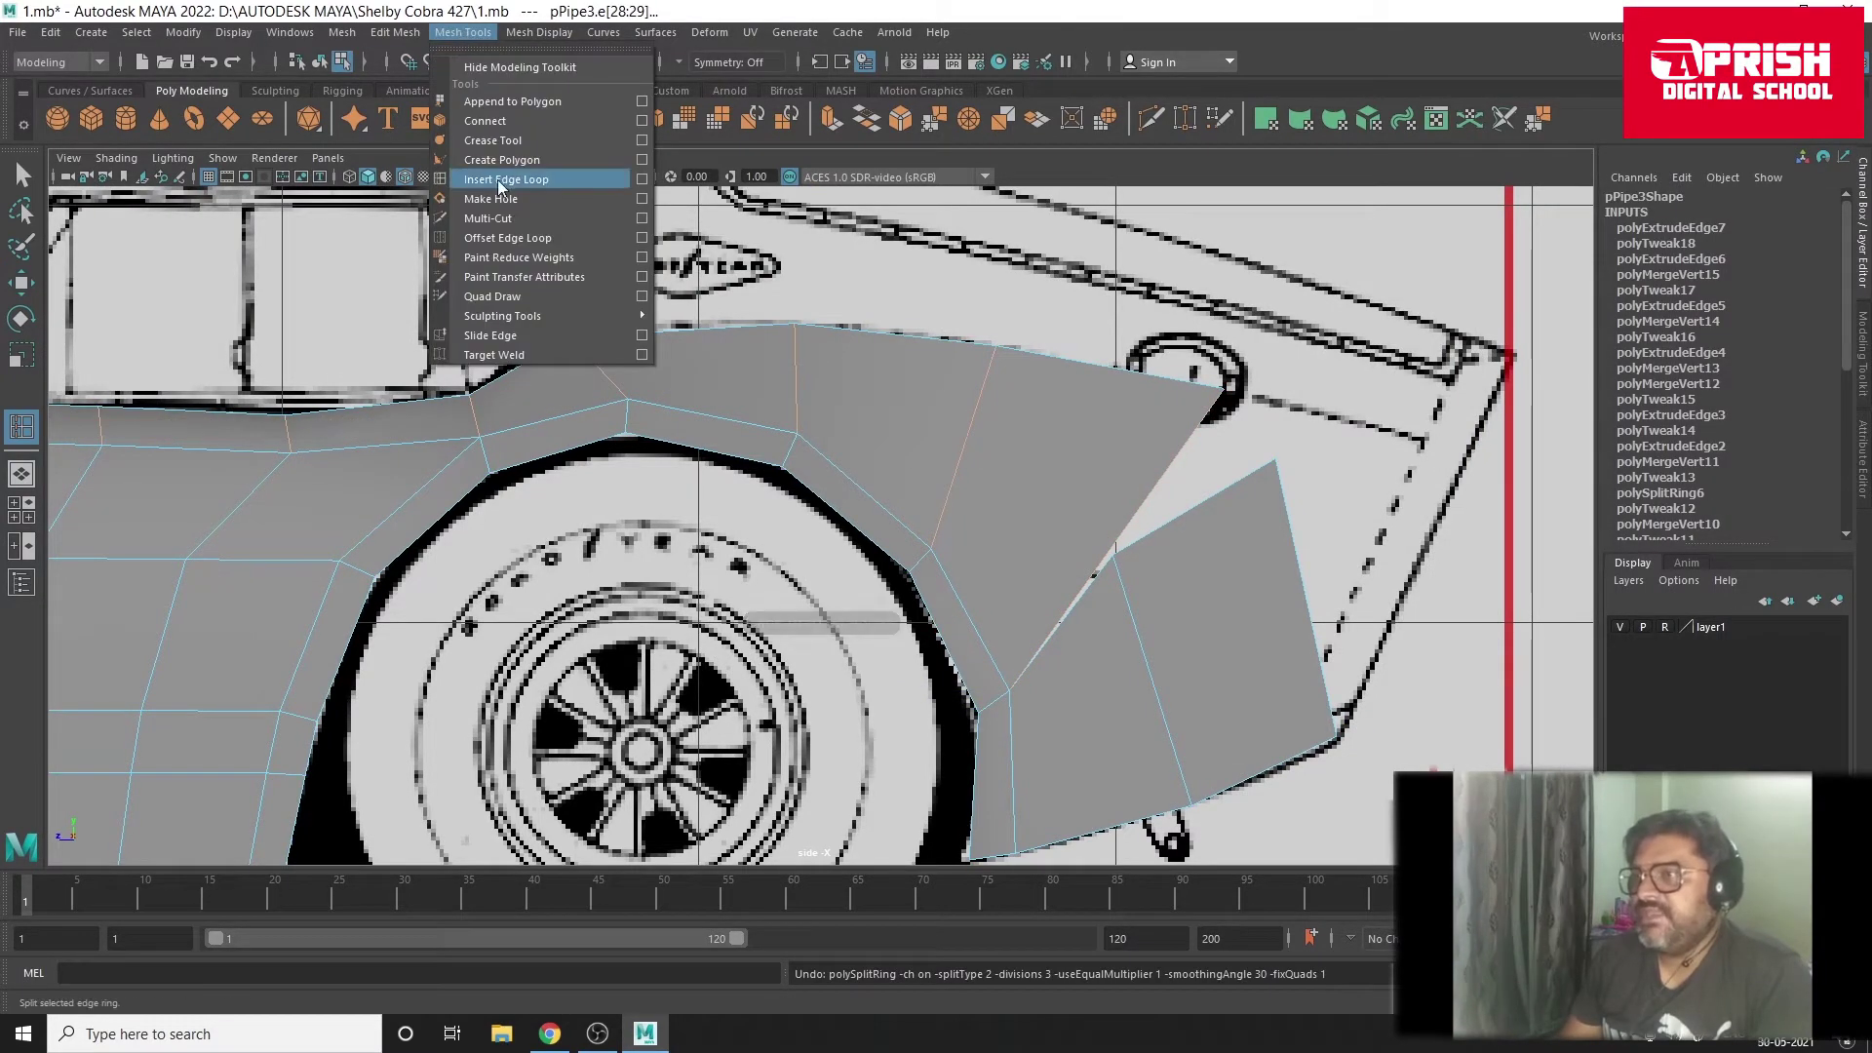
click(643, 180)
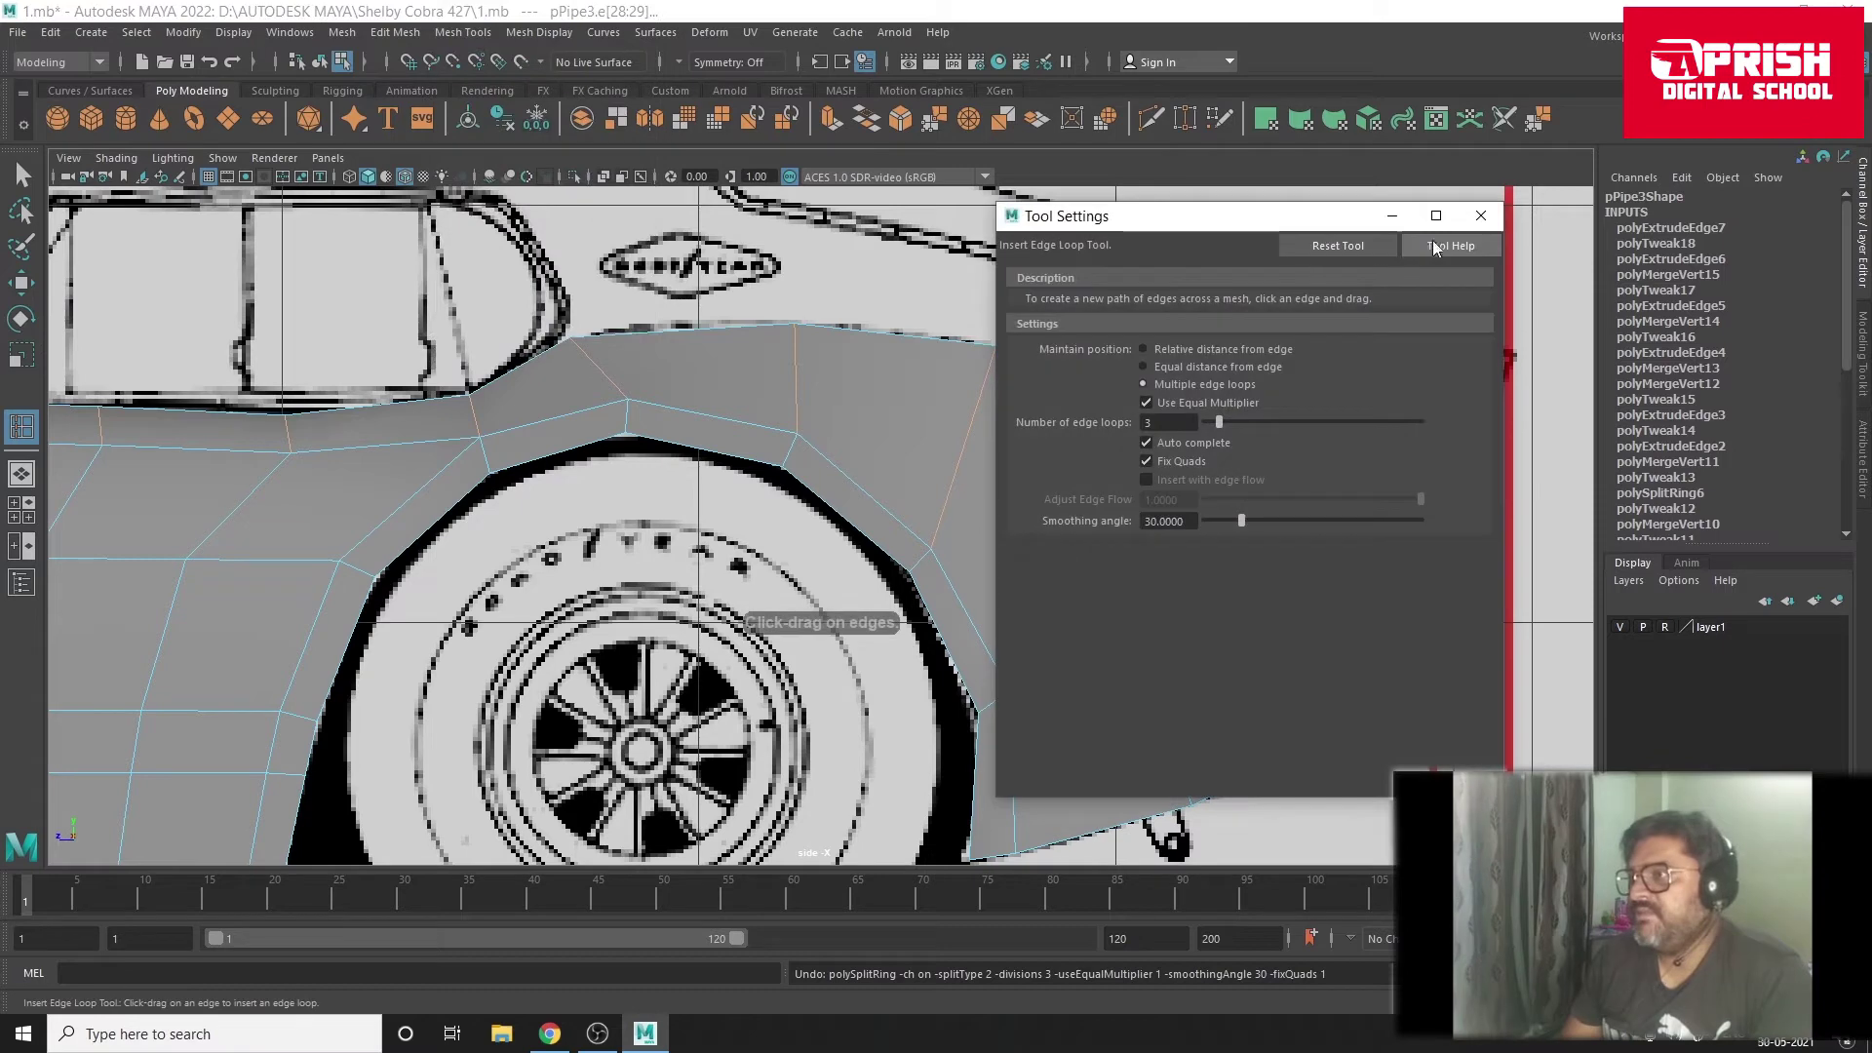
click(1482, 216)
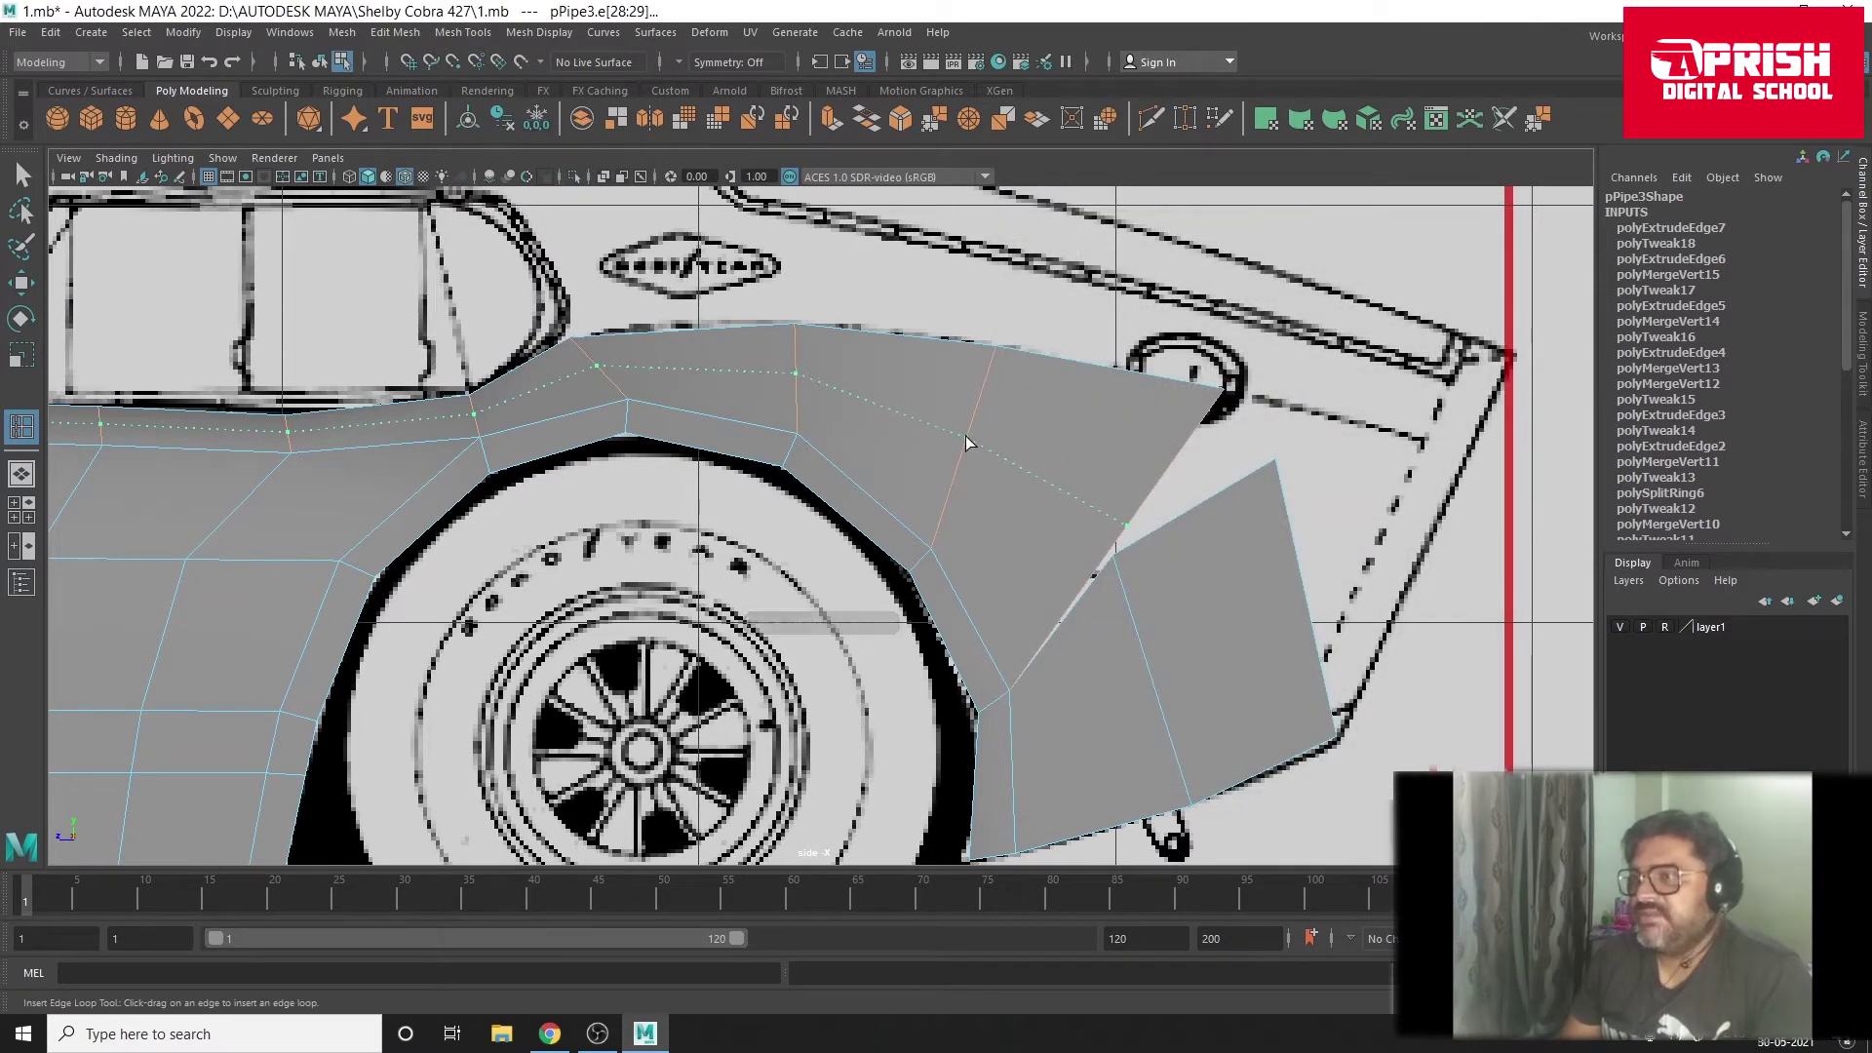
click(968, 434)
right_drag(1072, 458, 1128, 549)
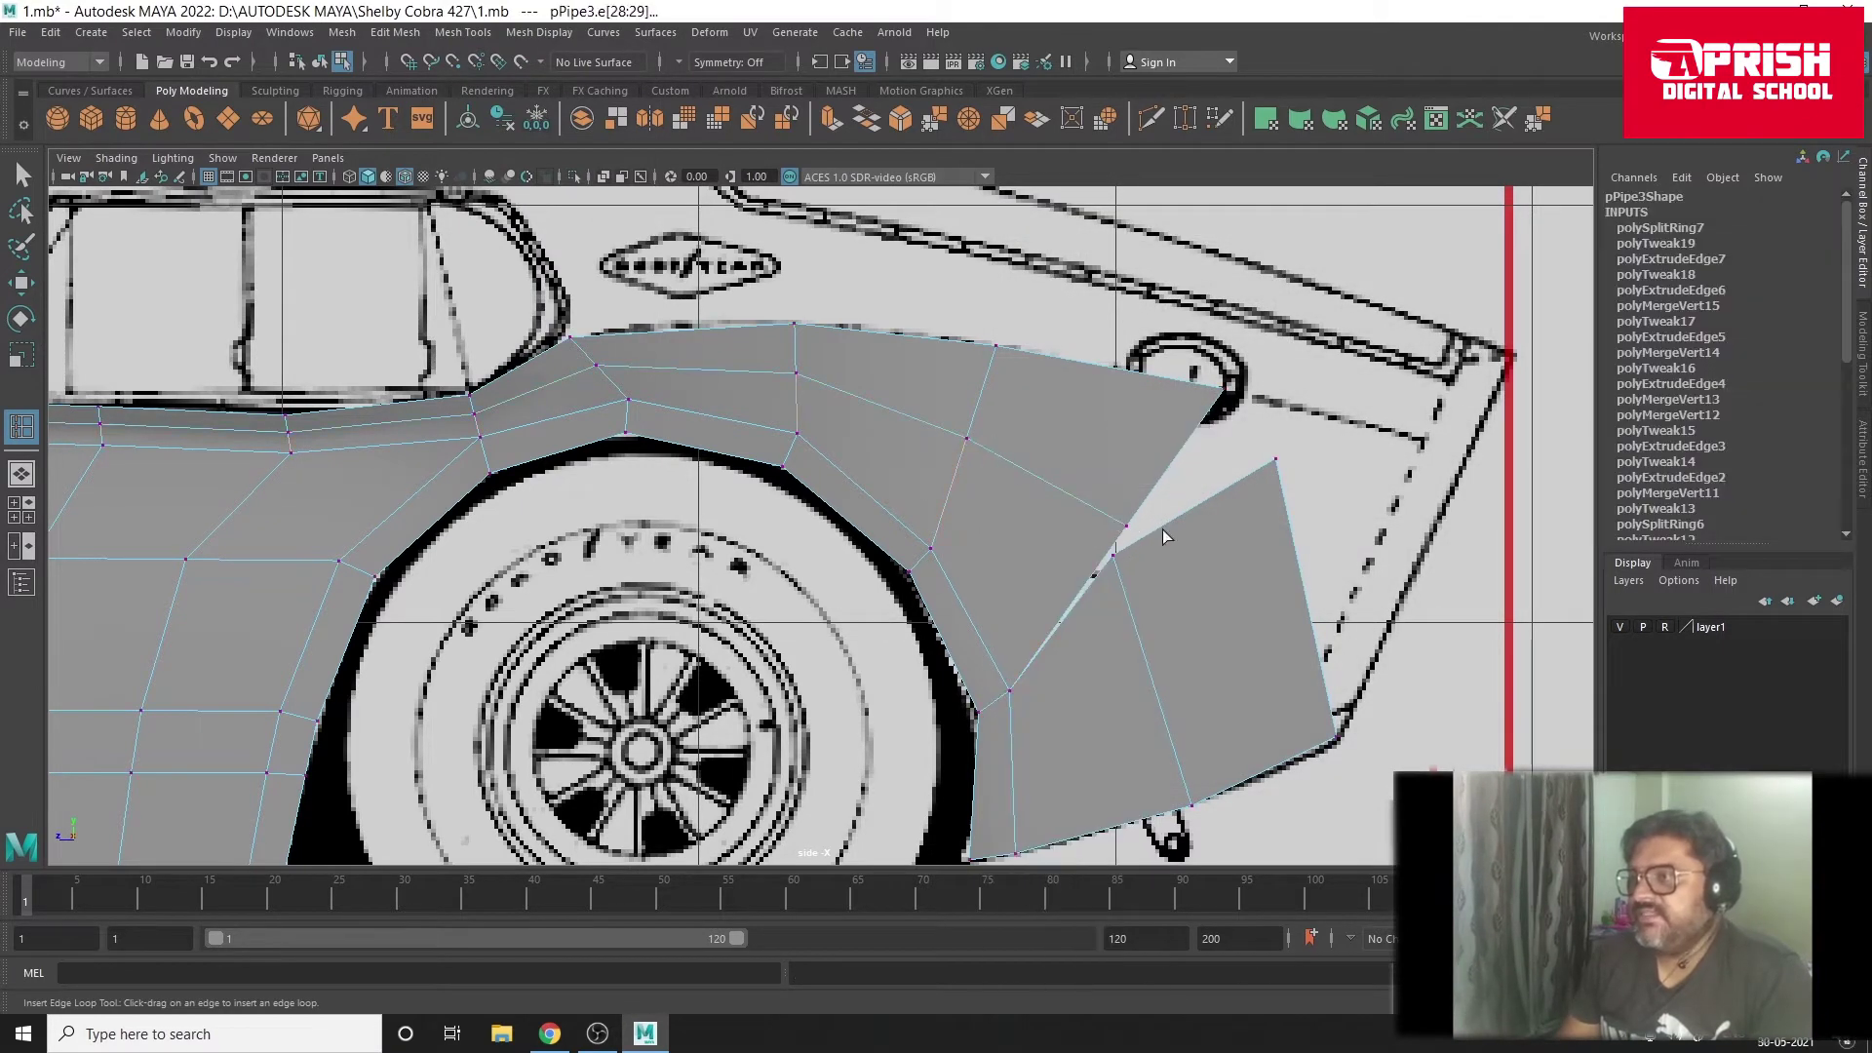
Step: Select the flap's upper corner vertex and merge it onto the panel vertex
key(ctrl+z)
click(20, 283)
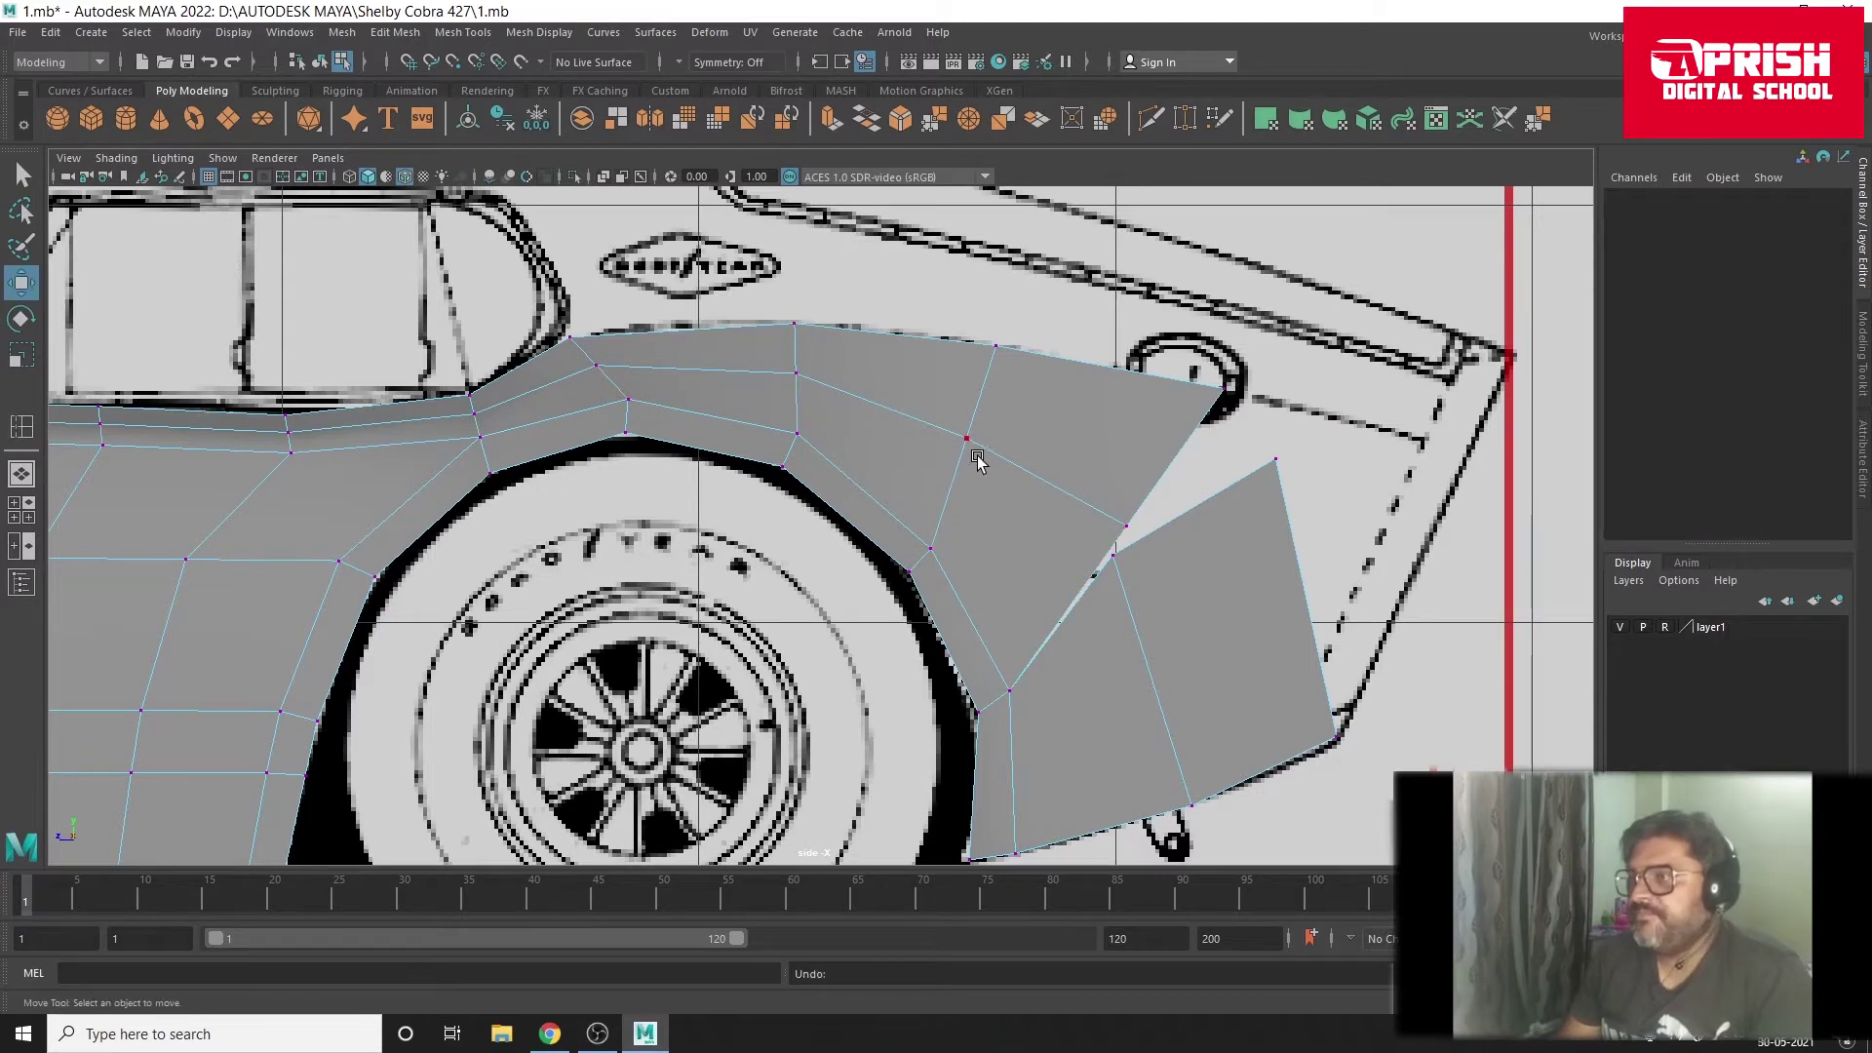
right_drag(973, 448, 975, 395)
click(1126, 526)
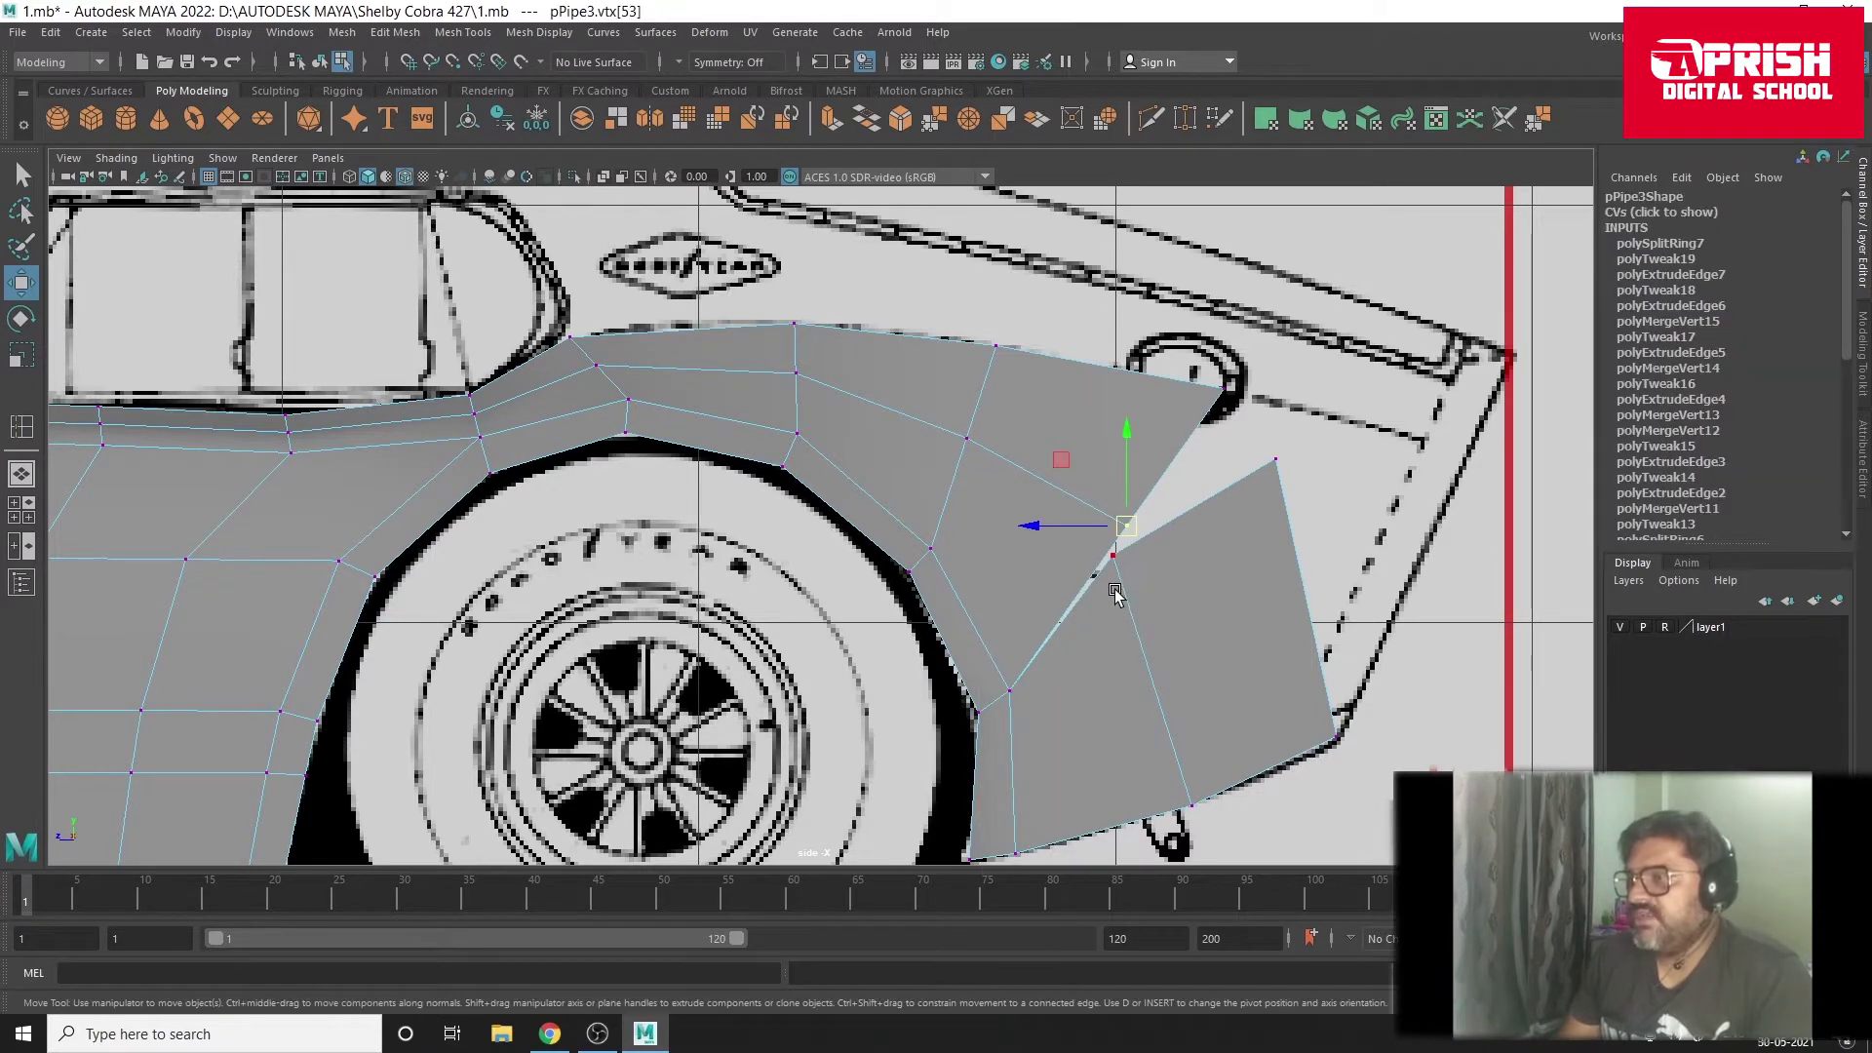
click(1113, 555)
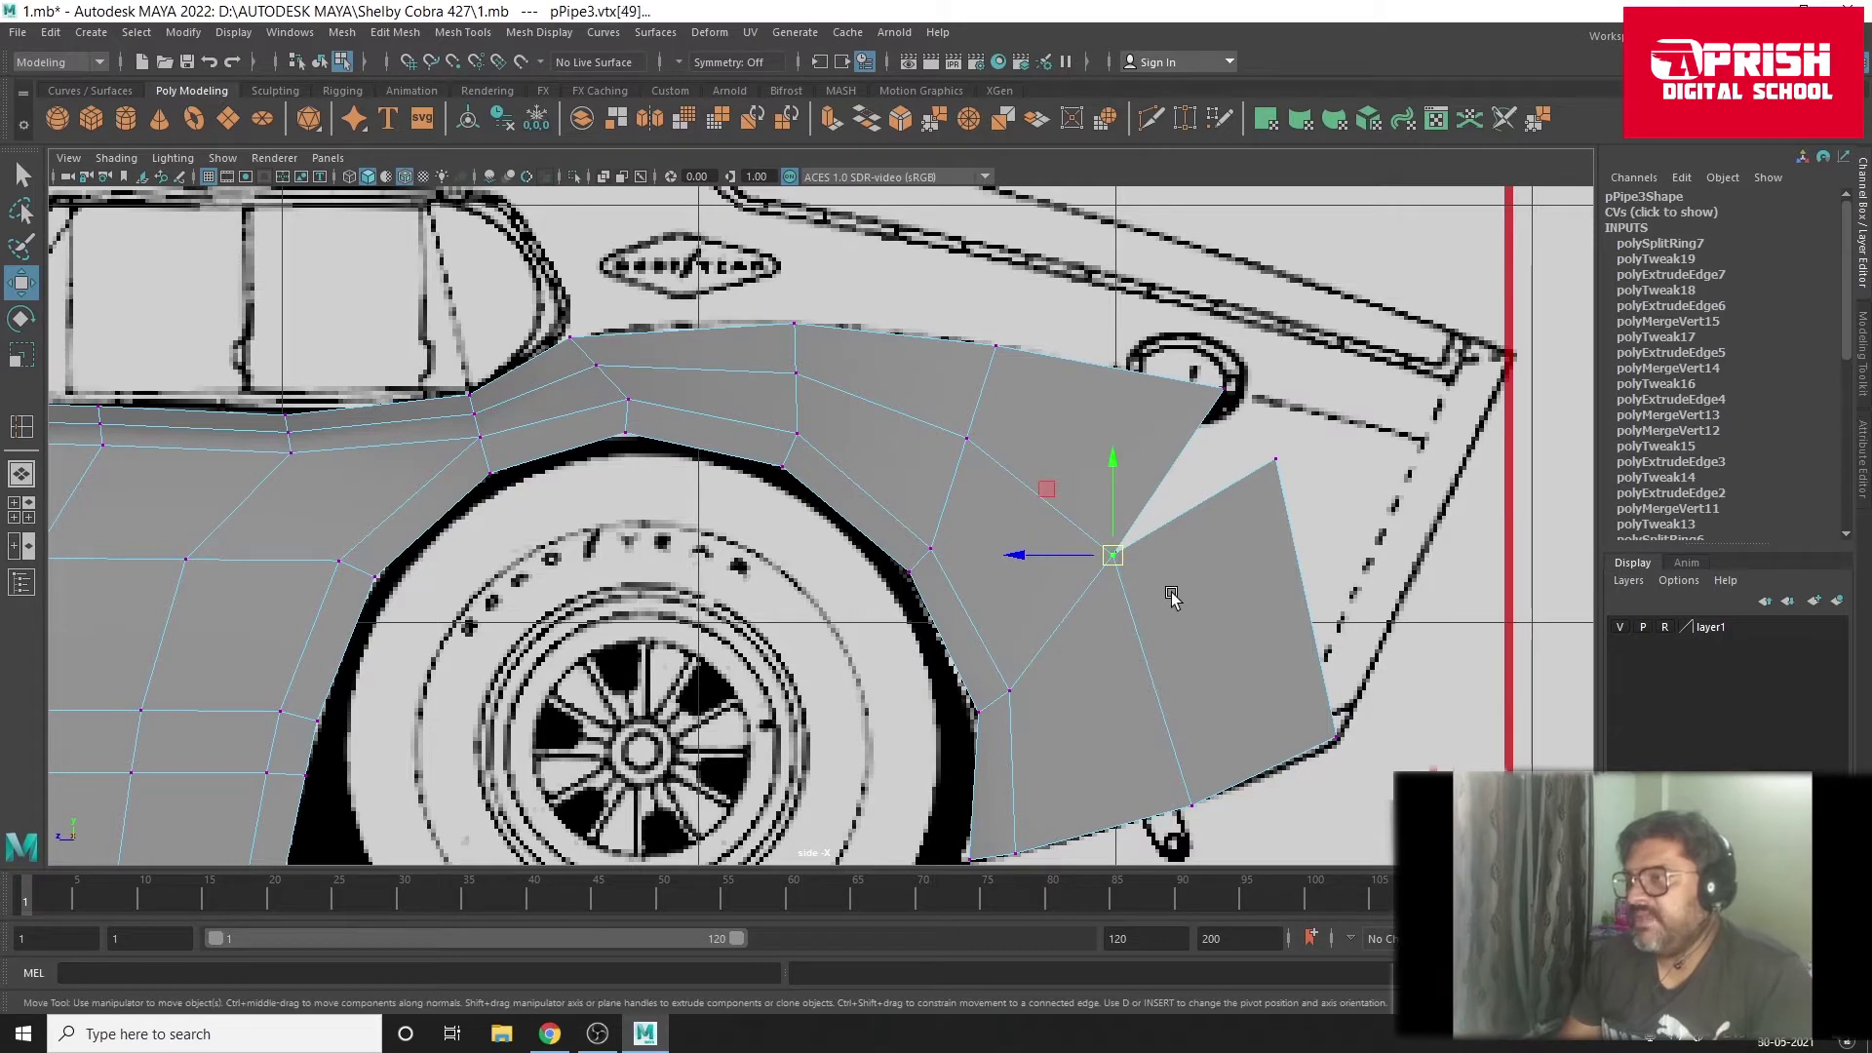
click(1537, 119)
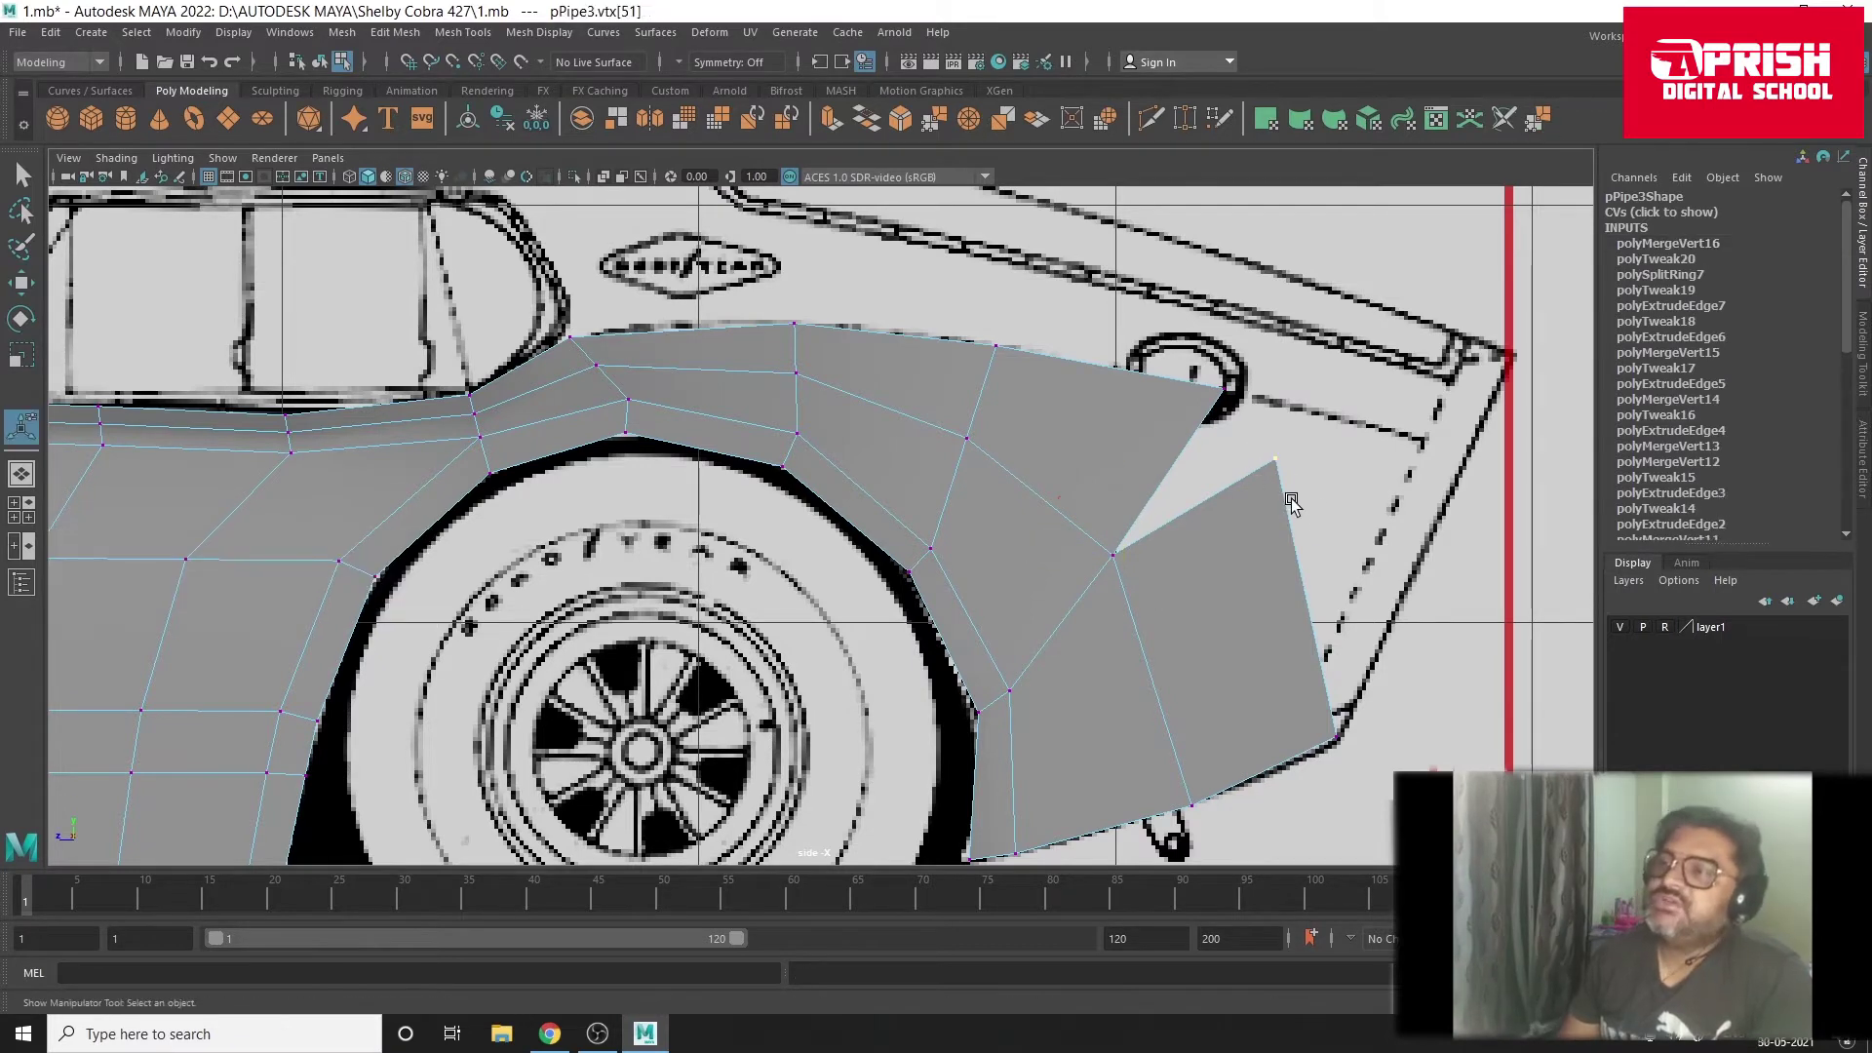
Step: Pull the flap's top vertex up to the panel corner and move the bottom vertices along the blueprint
click(21, 282)
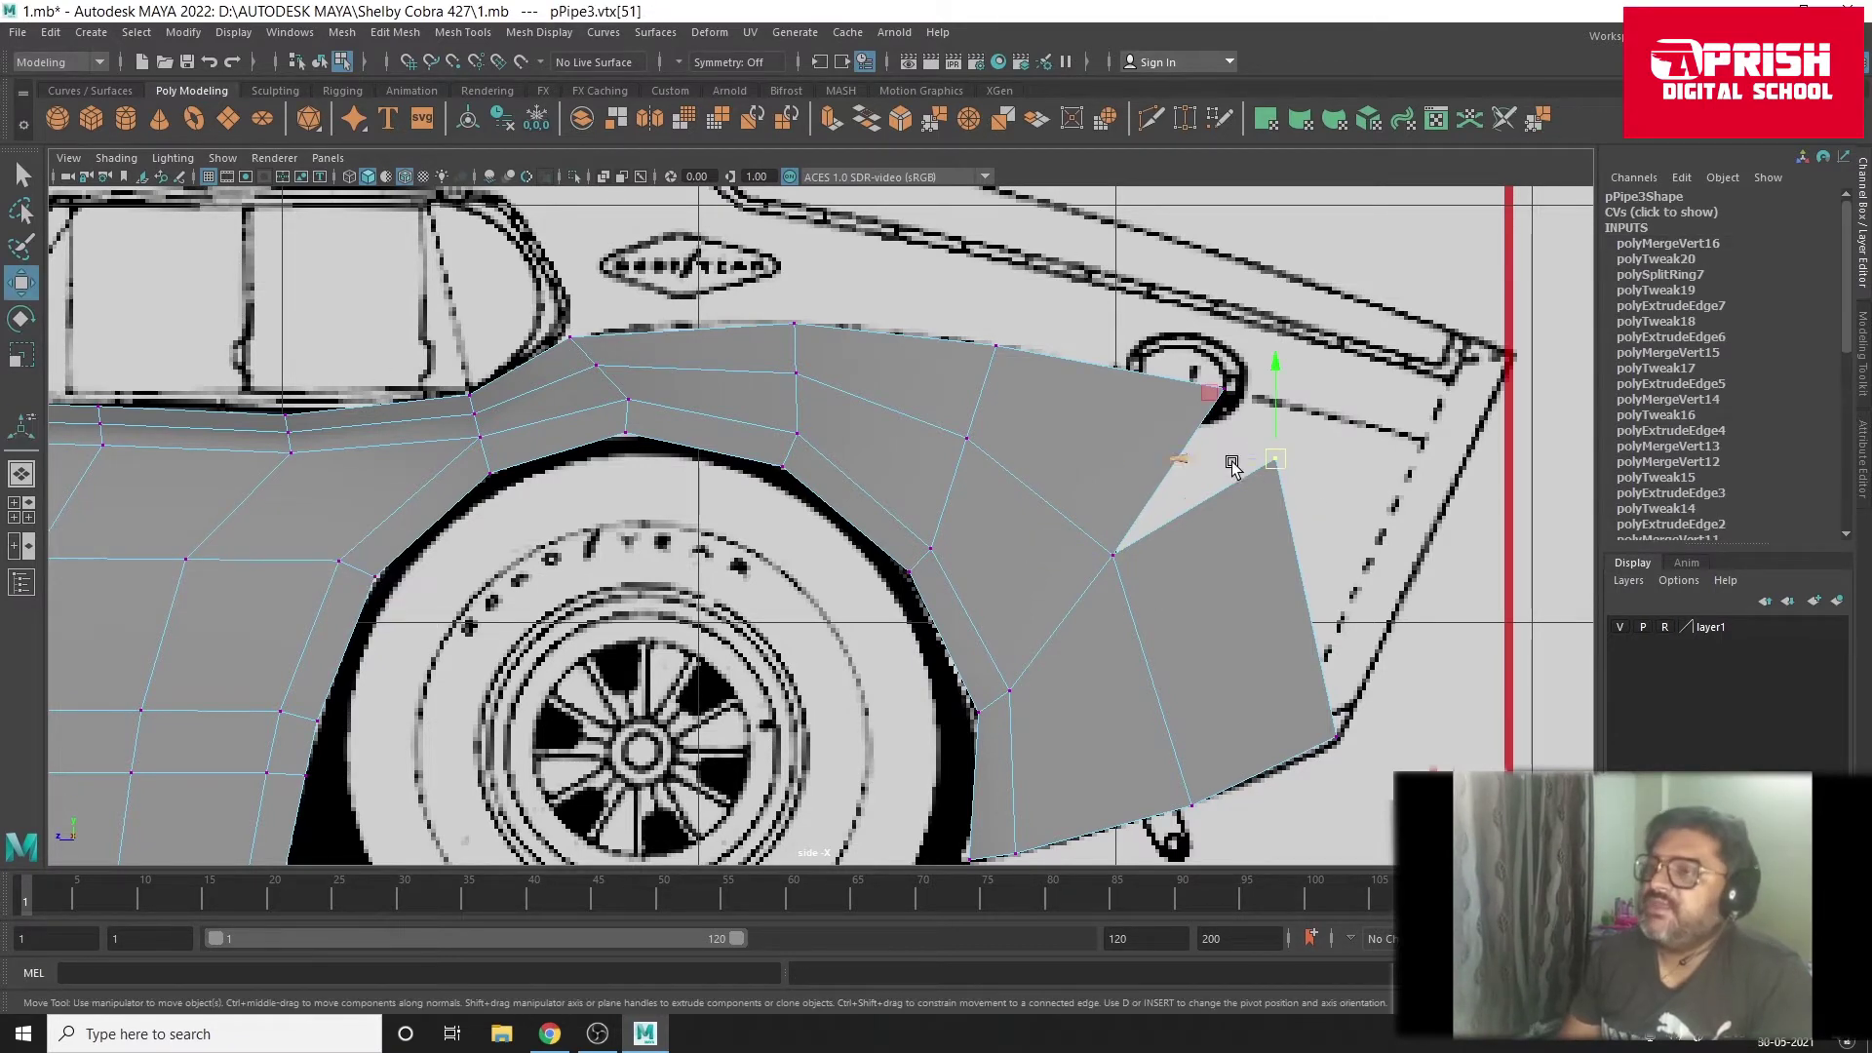
drag(1278, 464, 1229, 399)
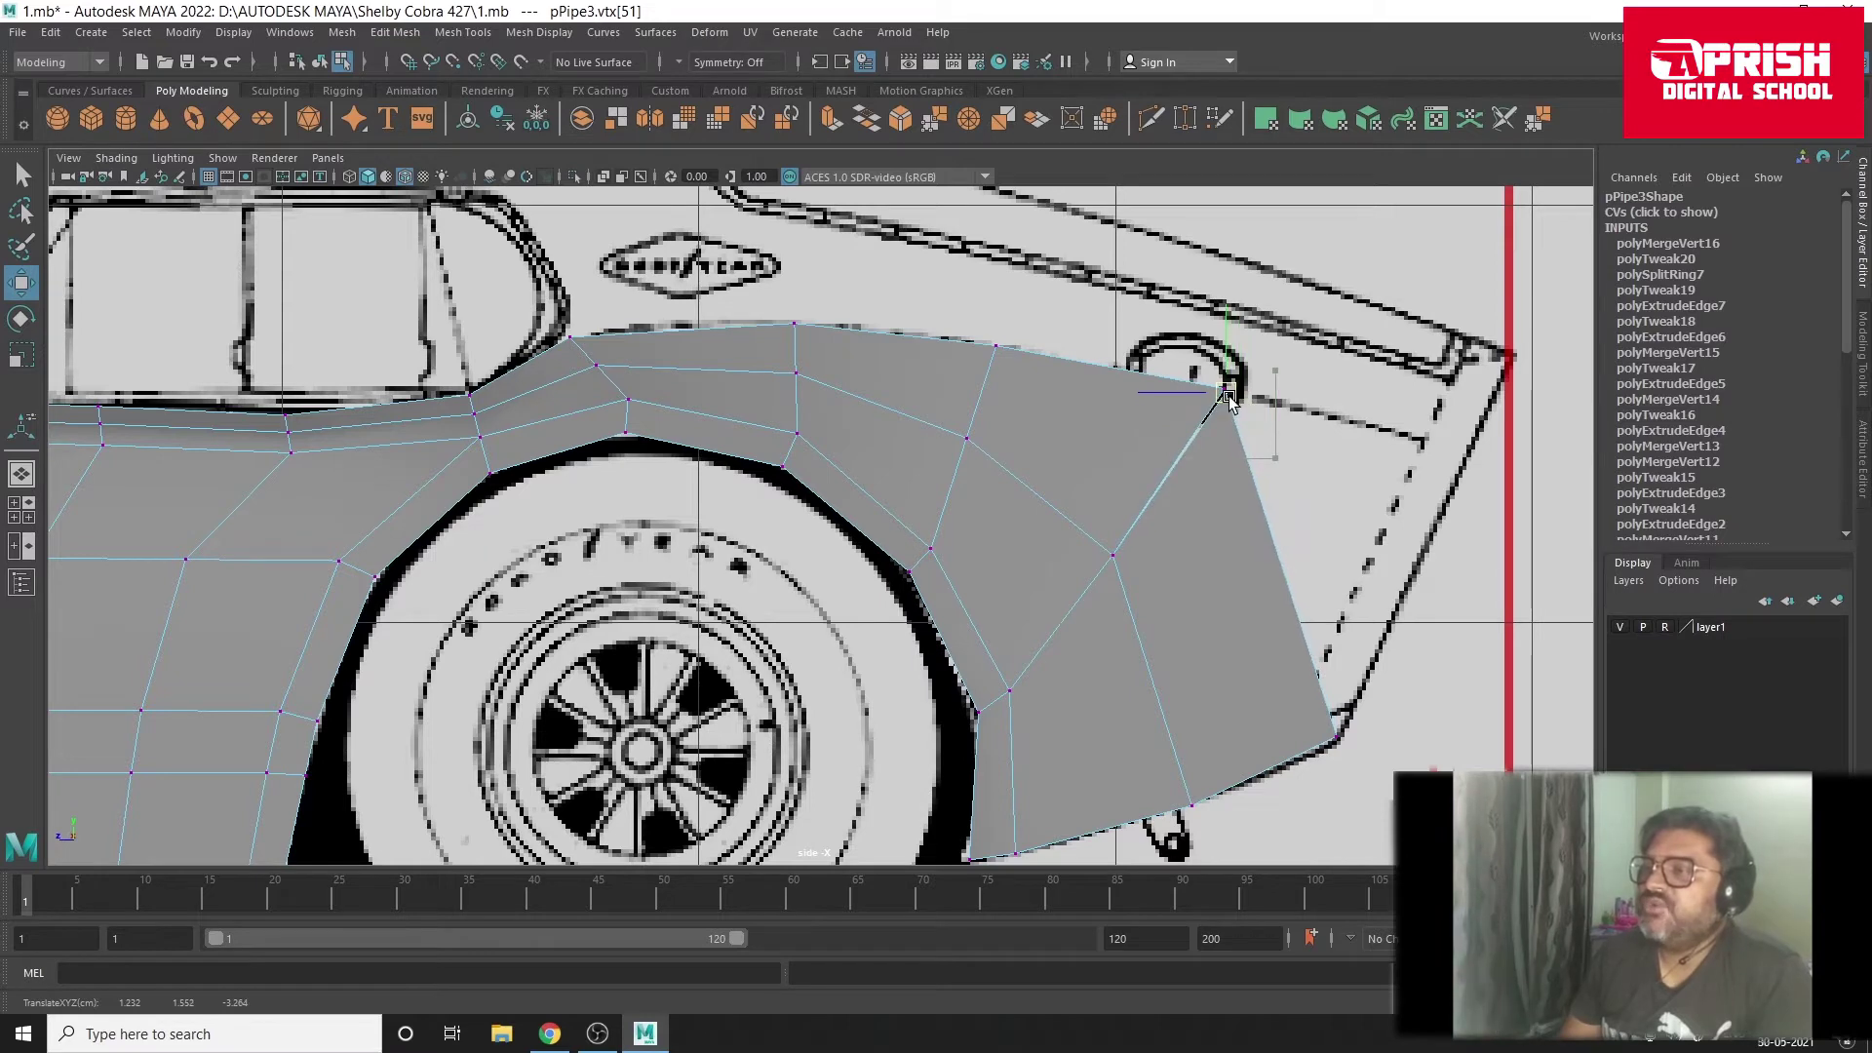
alt+middle_drag(1229, 399, 1201, 597)
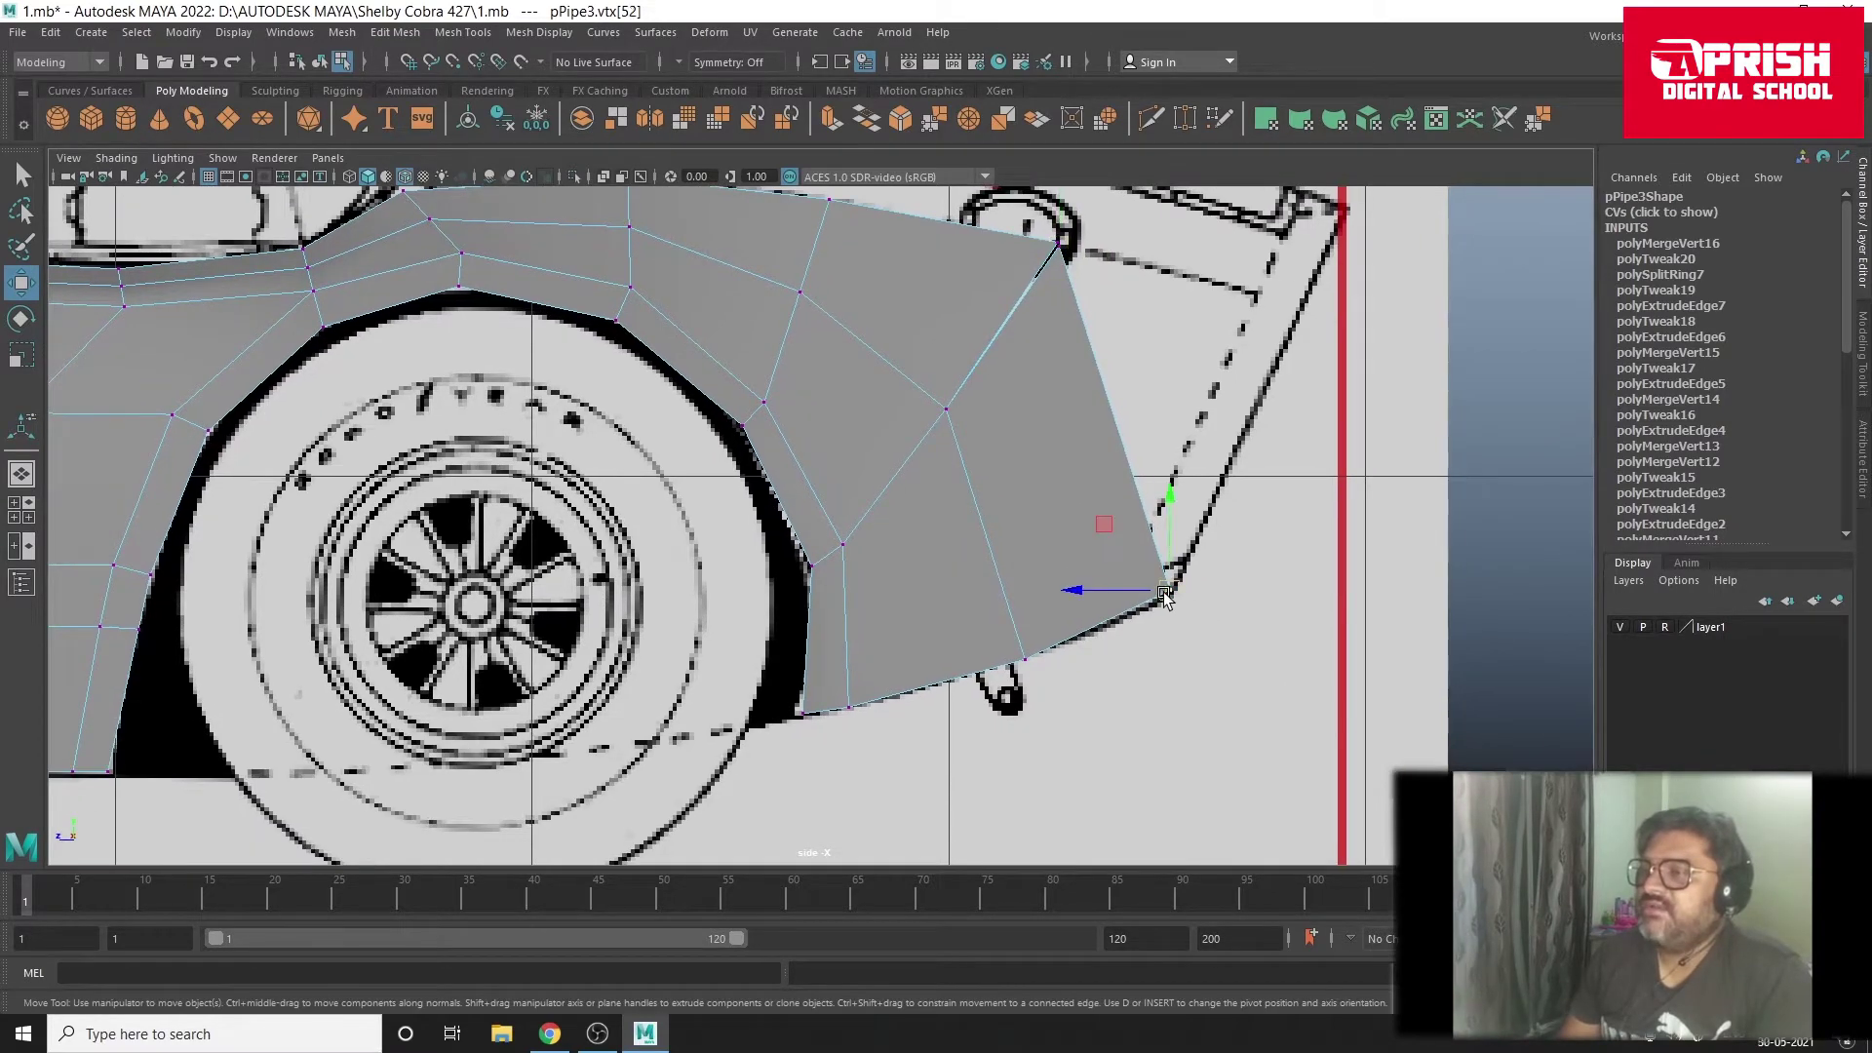
drag(1165, 595, 1133, 617)
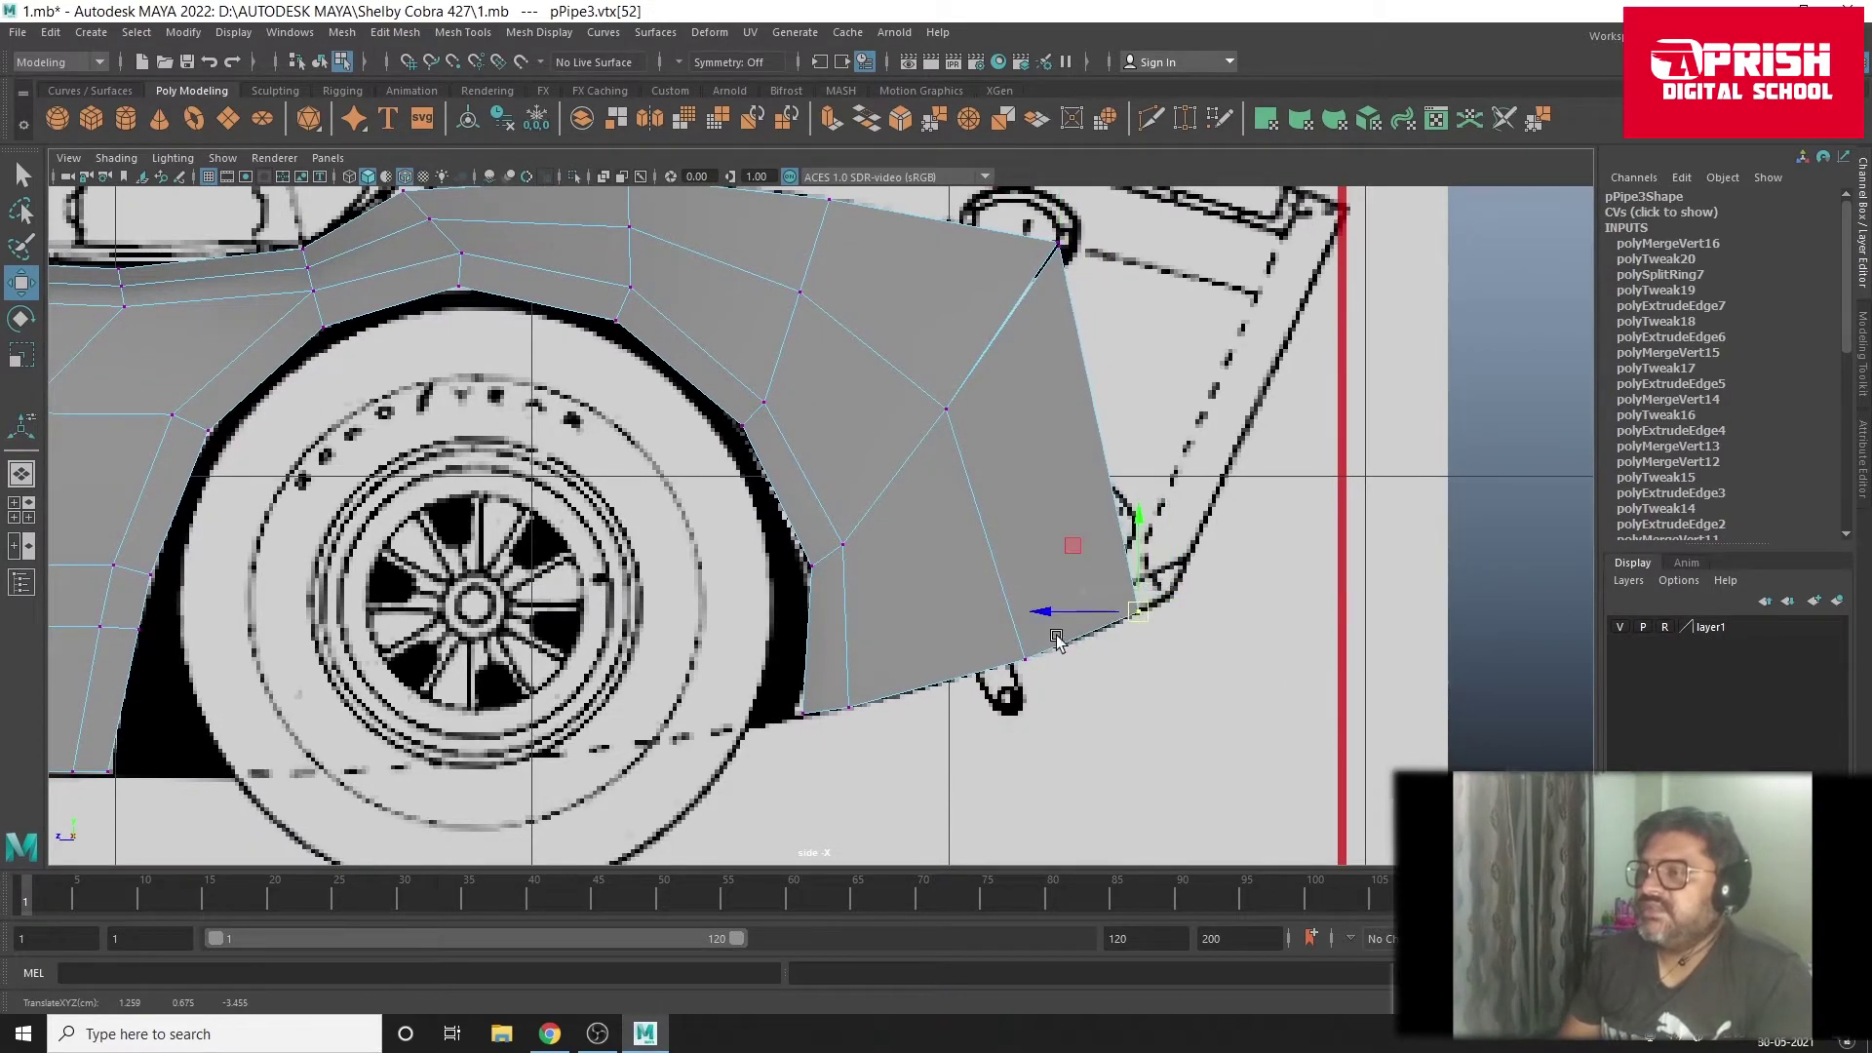
click(1024, 660)
drag(1024, 660, 954, 683)
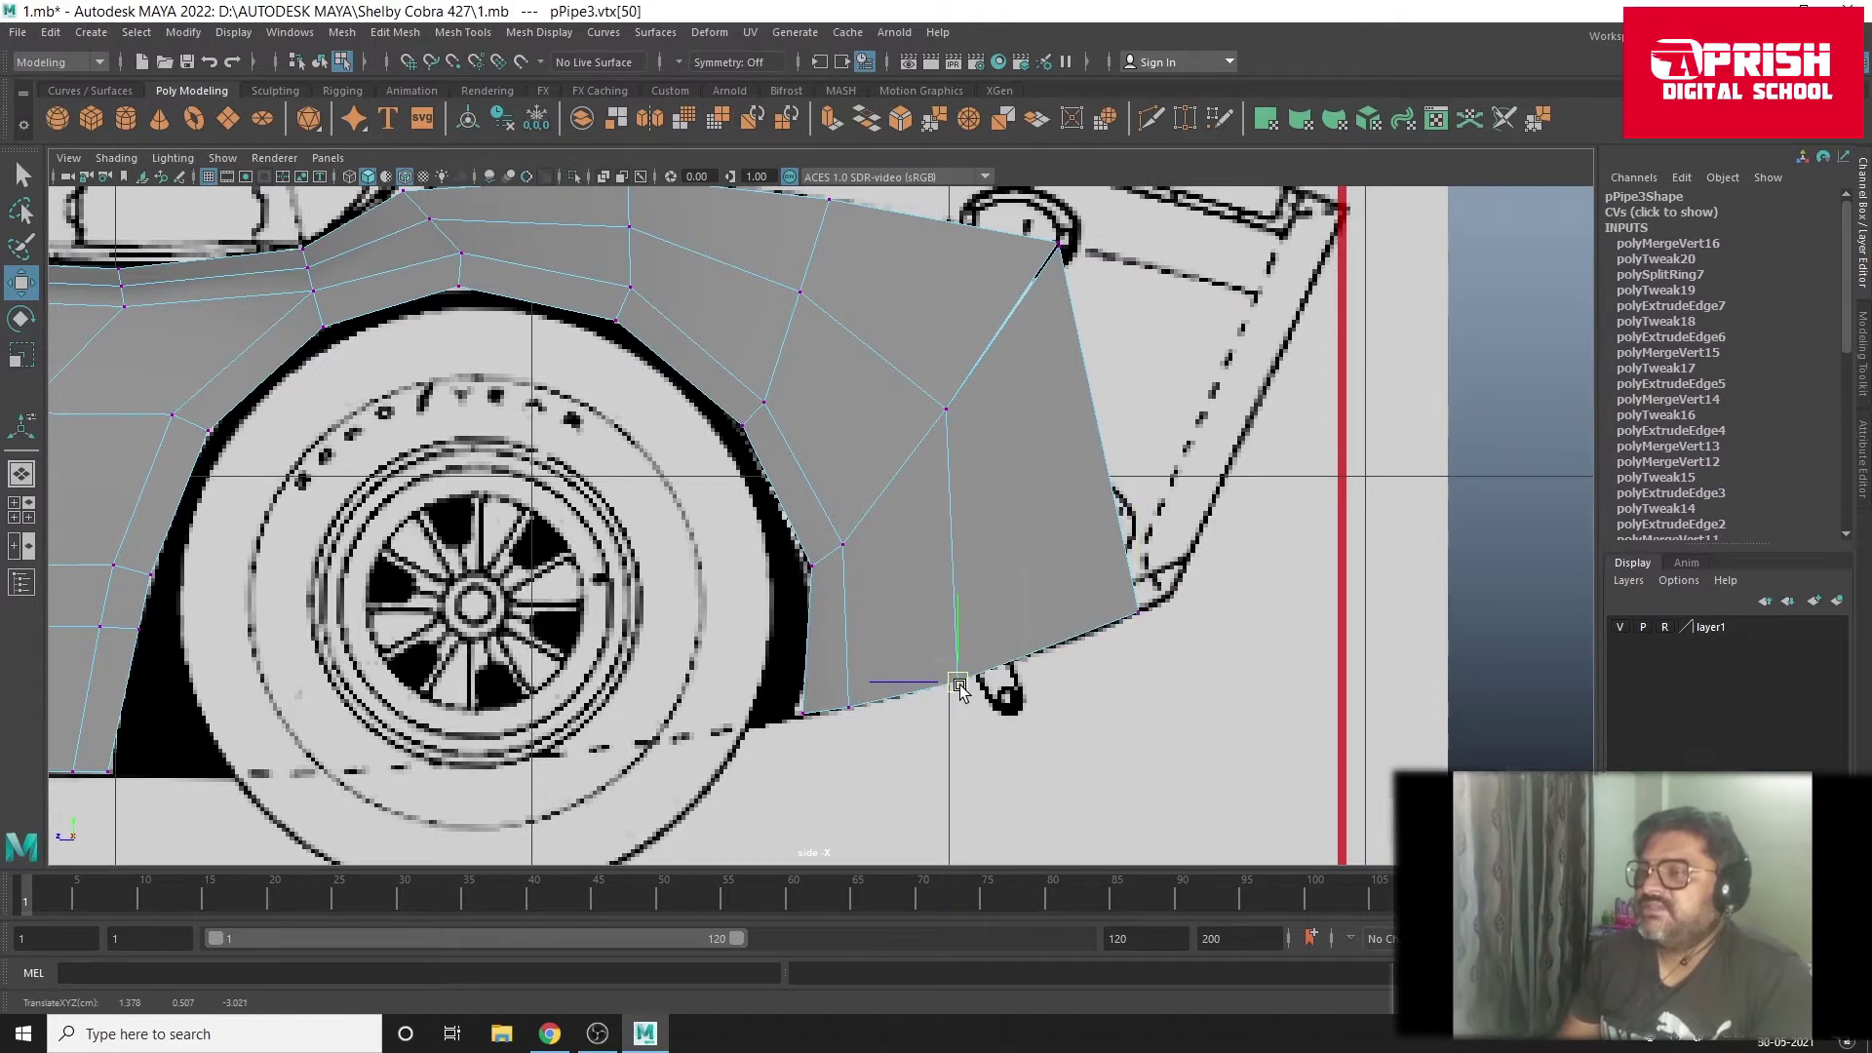
alt+middle_drag(1051, 500, 1060, 583)
Step: Merge the overlapping top-corner vertices, then nudge the rear bottom and middle flap vertices down-left
drag(1021, 370, 1115, 441)
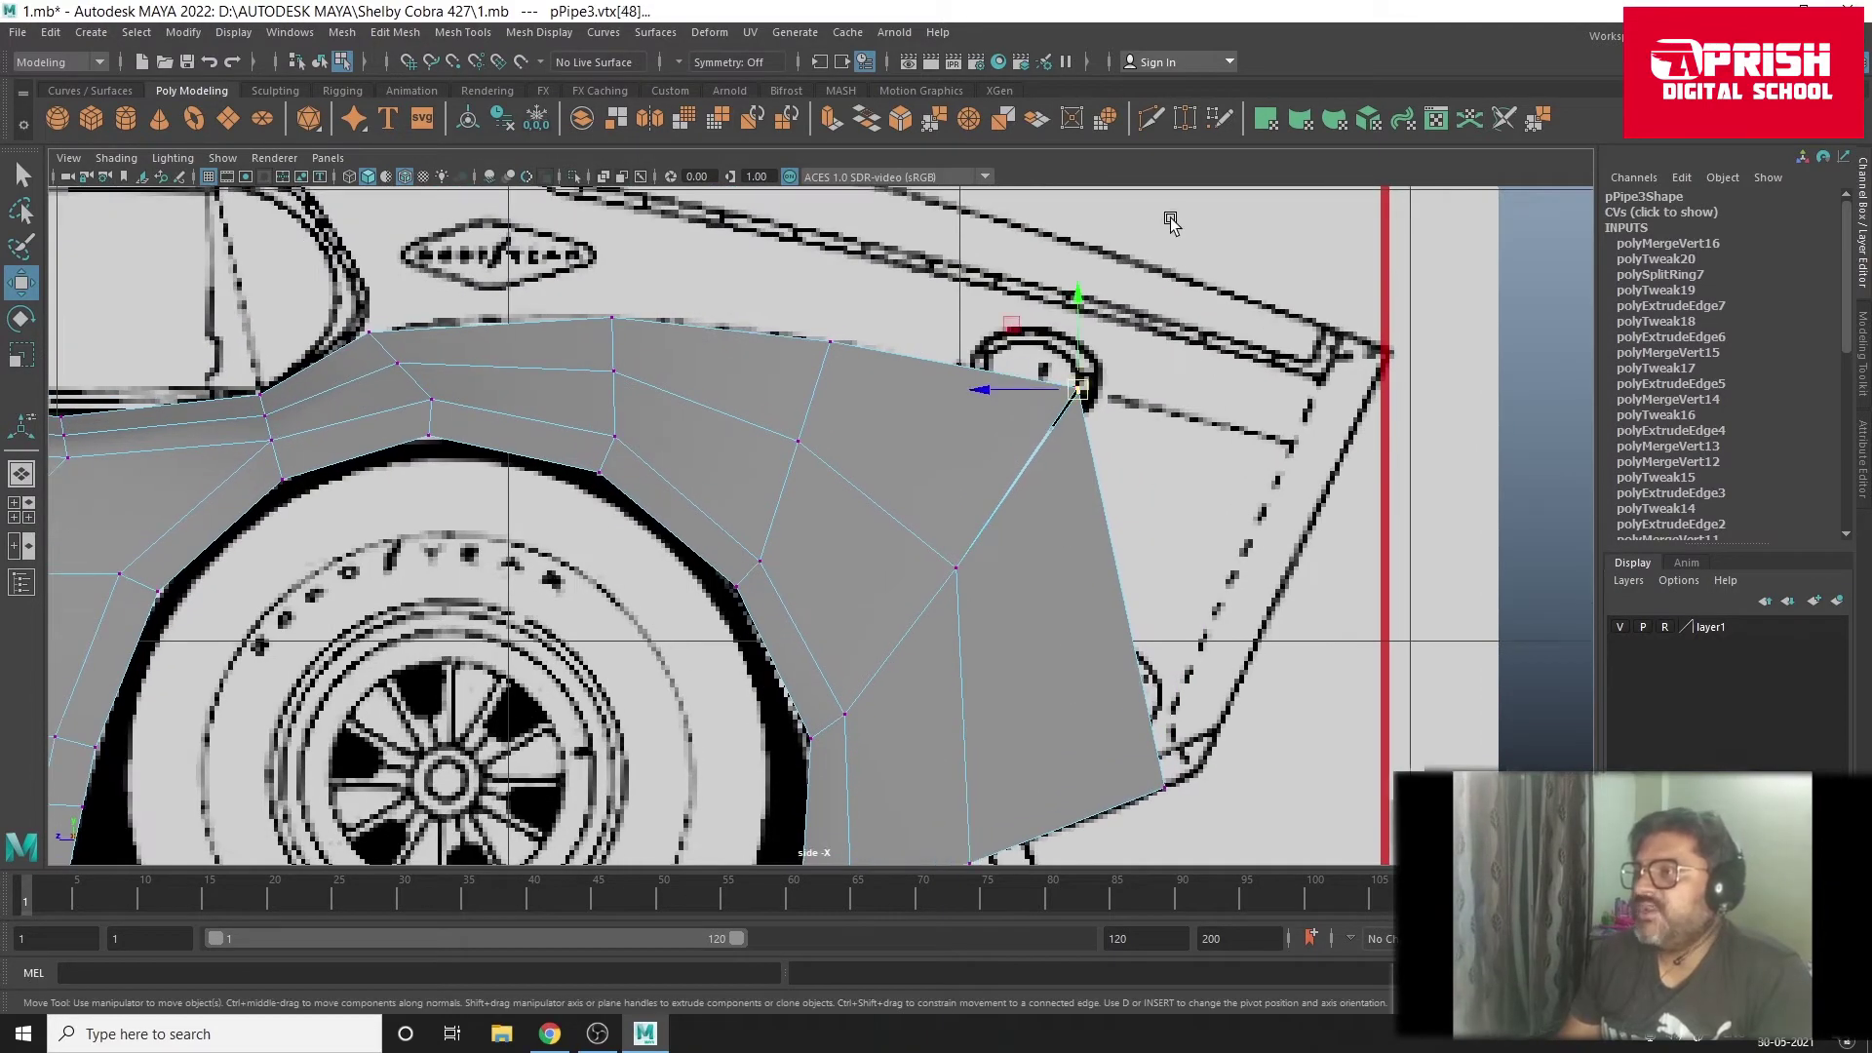
shift+right_drag(1115, 441, 1301, 512)
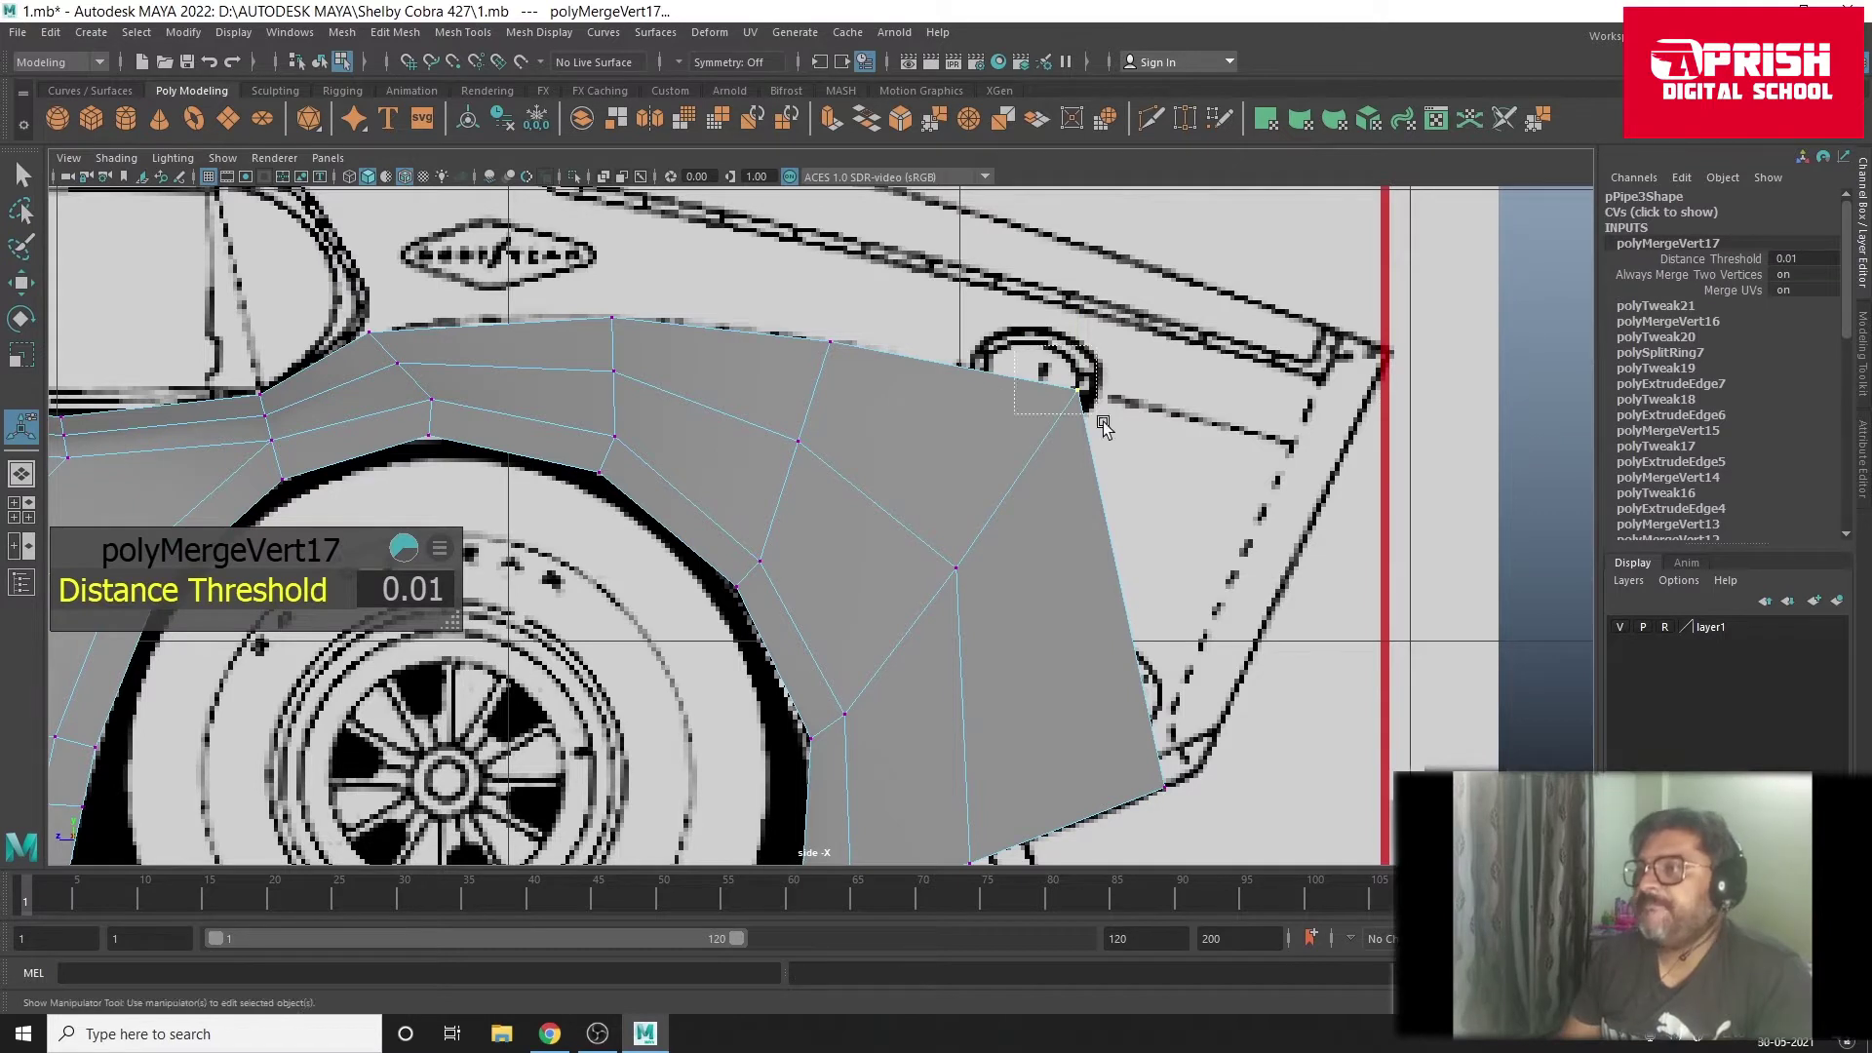
click(36, 289)
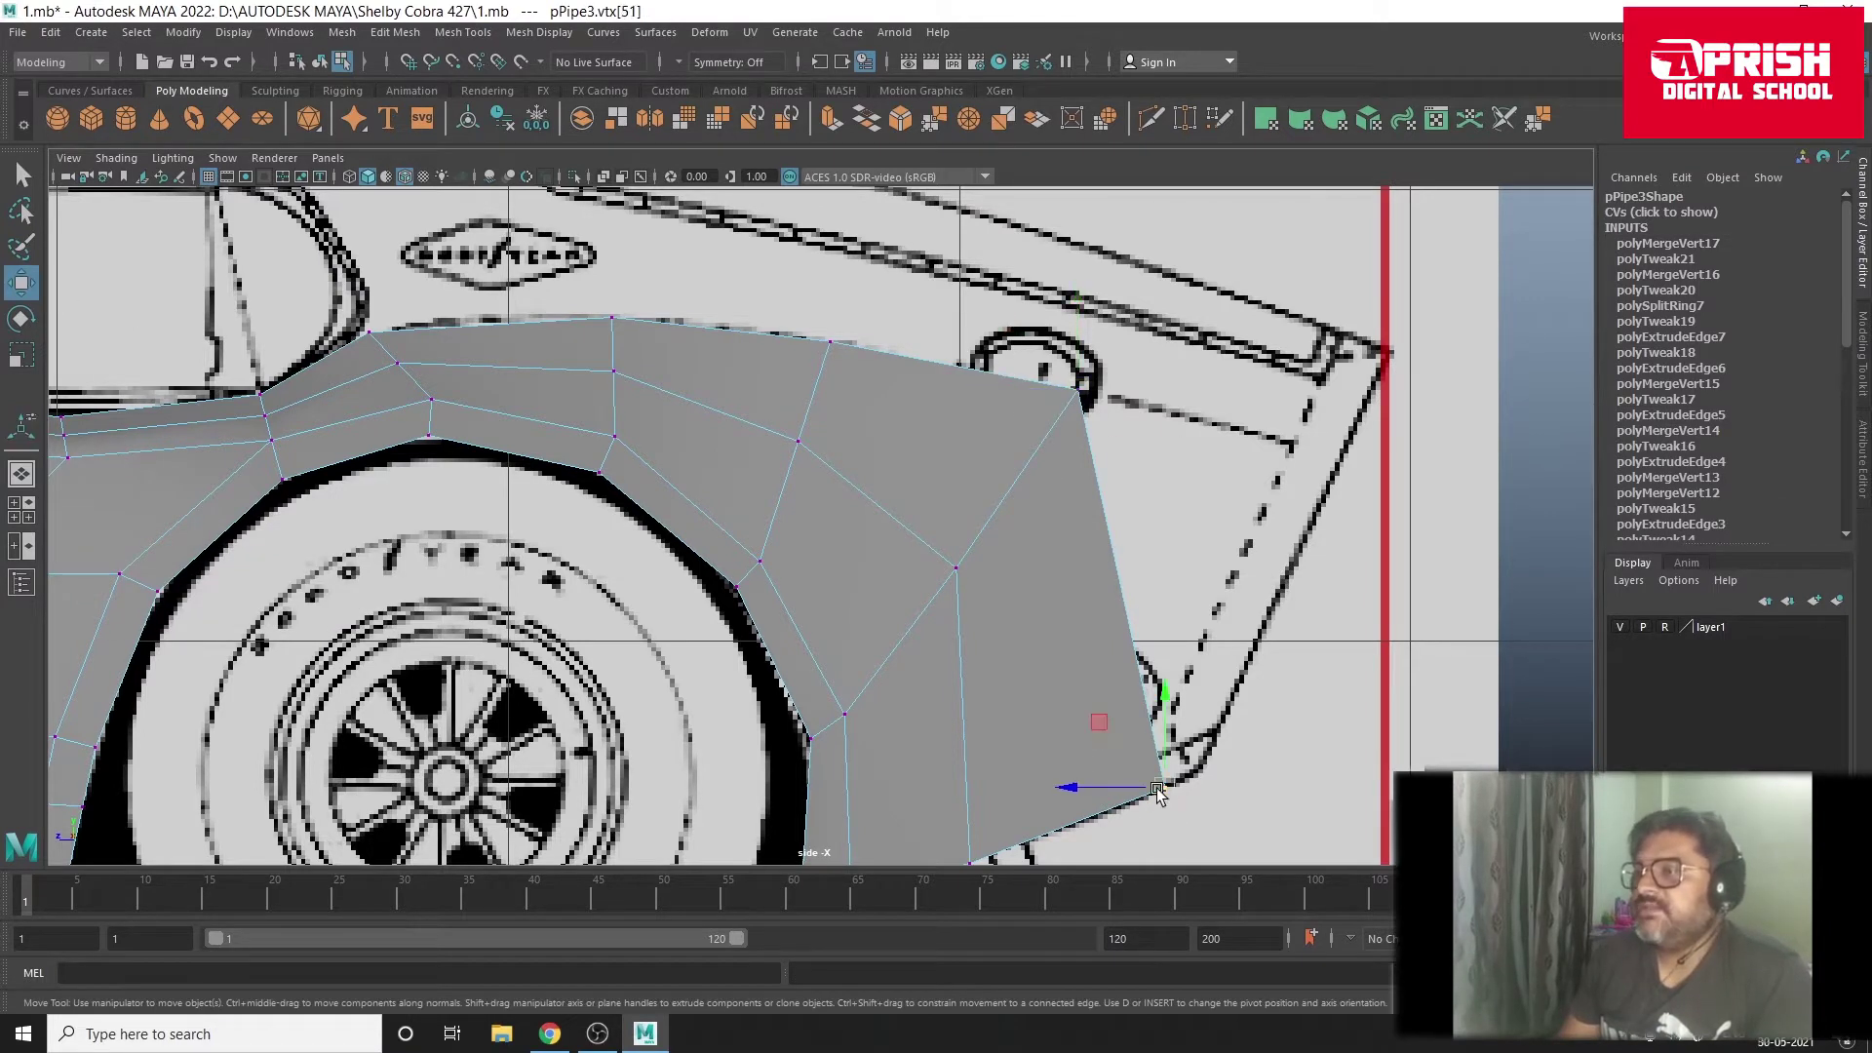
drag(1158, 790, 1129, 805)
click(955, 568)
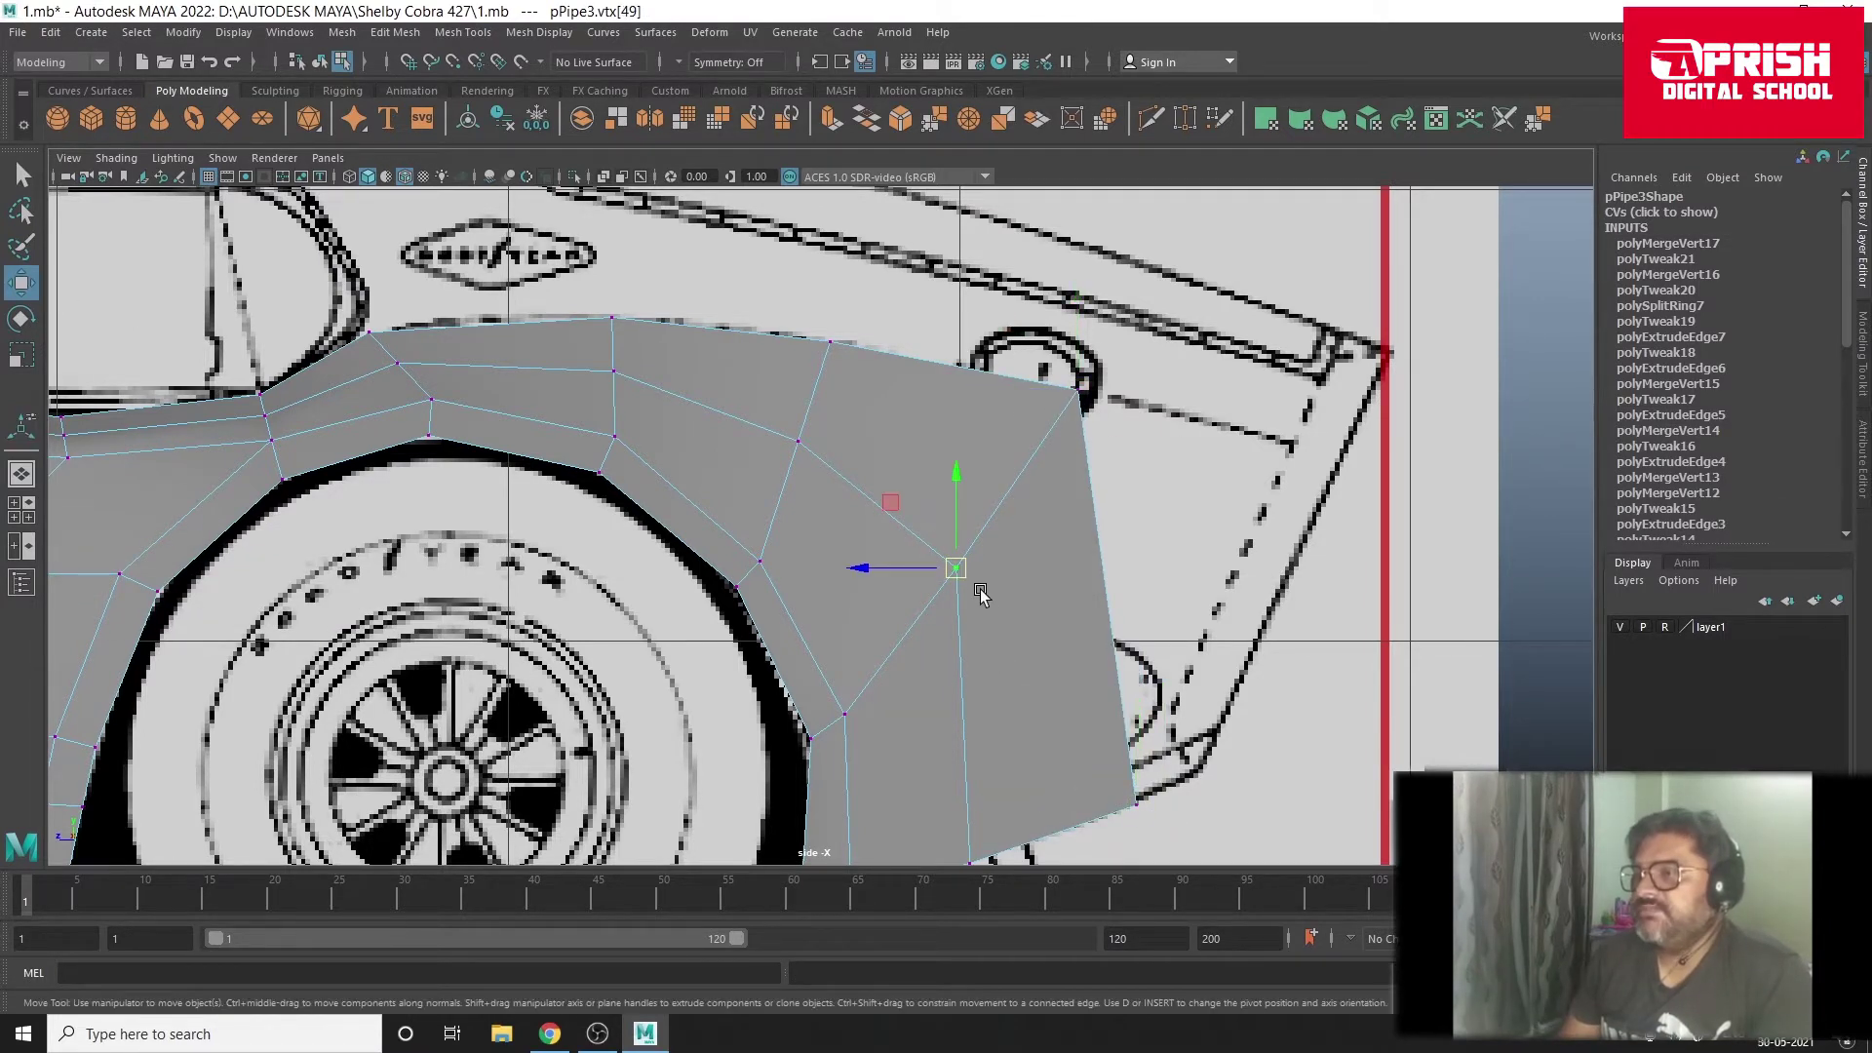
drag(973, 575, 954, 597)
click(798, 442)
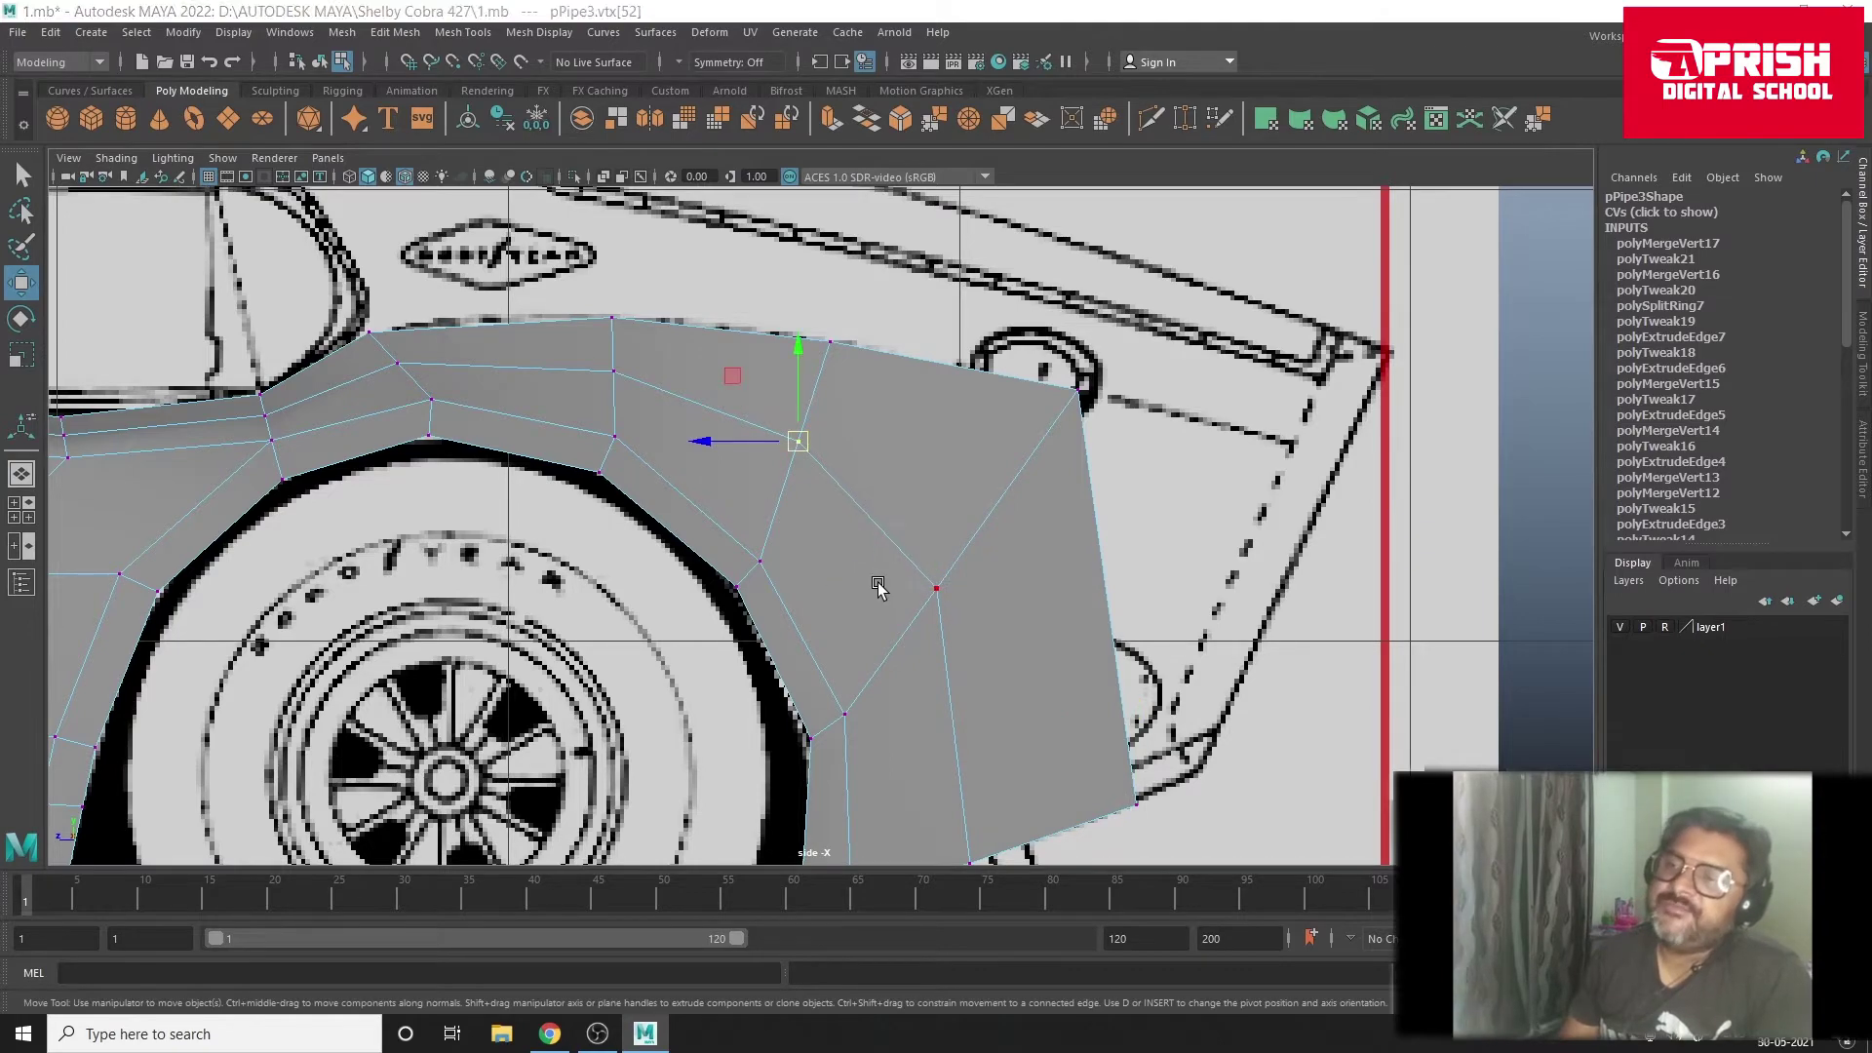
key(space)
key(space)
Step: In the top view, pull the fender's tip vertices right onto the tail's blueprint outline
scroll(806, 504, down, 3)
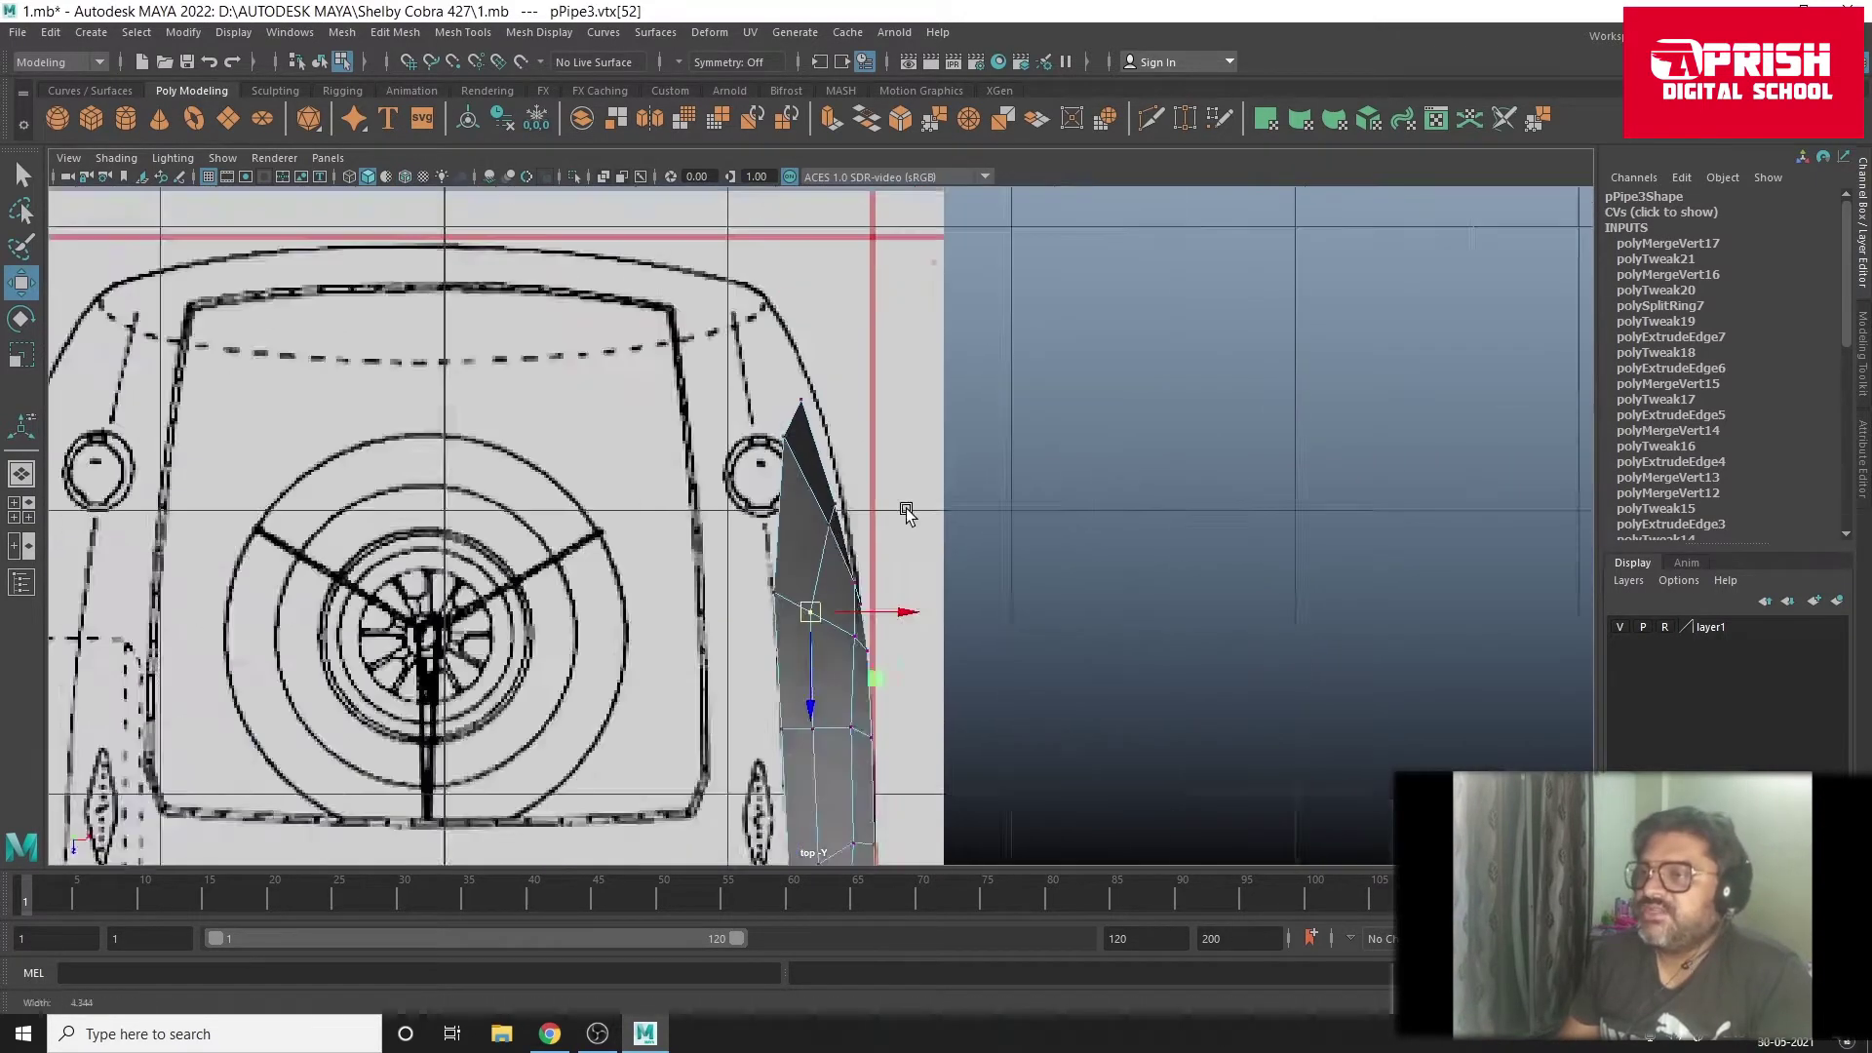
scroll(906, 514, down, 3)
scroll(975, 585, up, 4)
scroll(993, 517, up, 2)
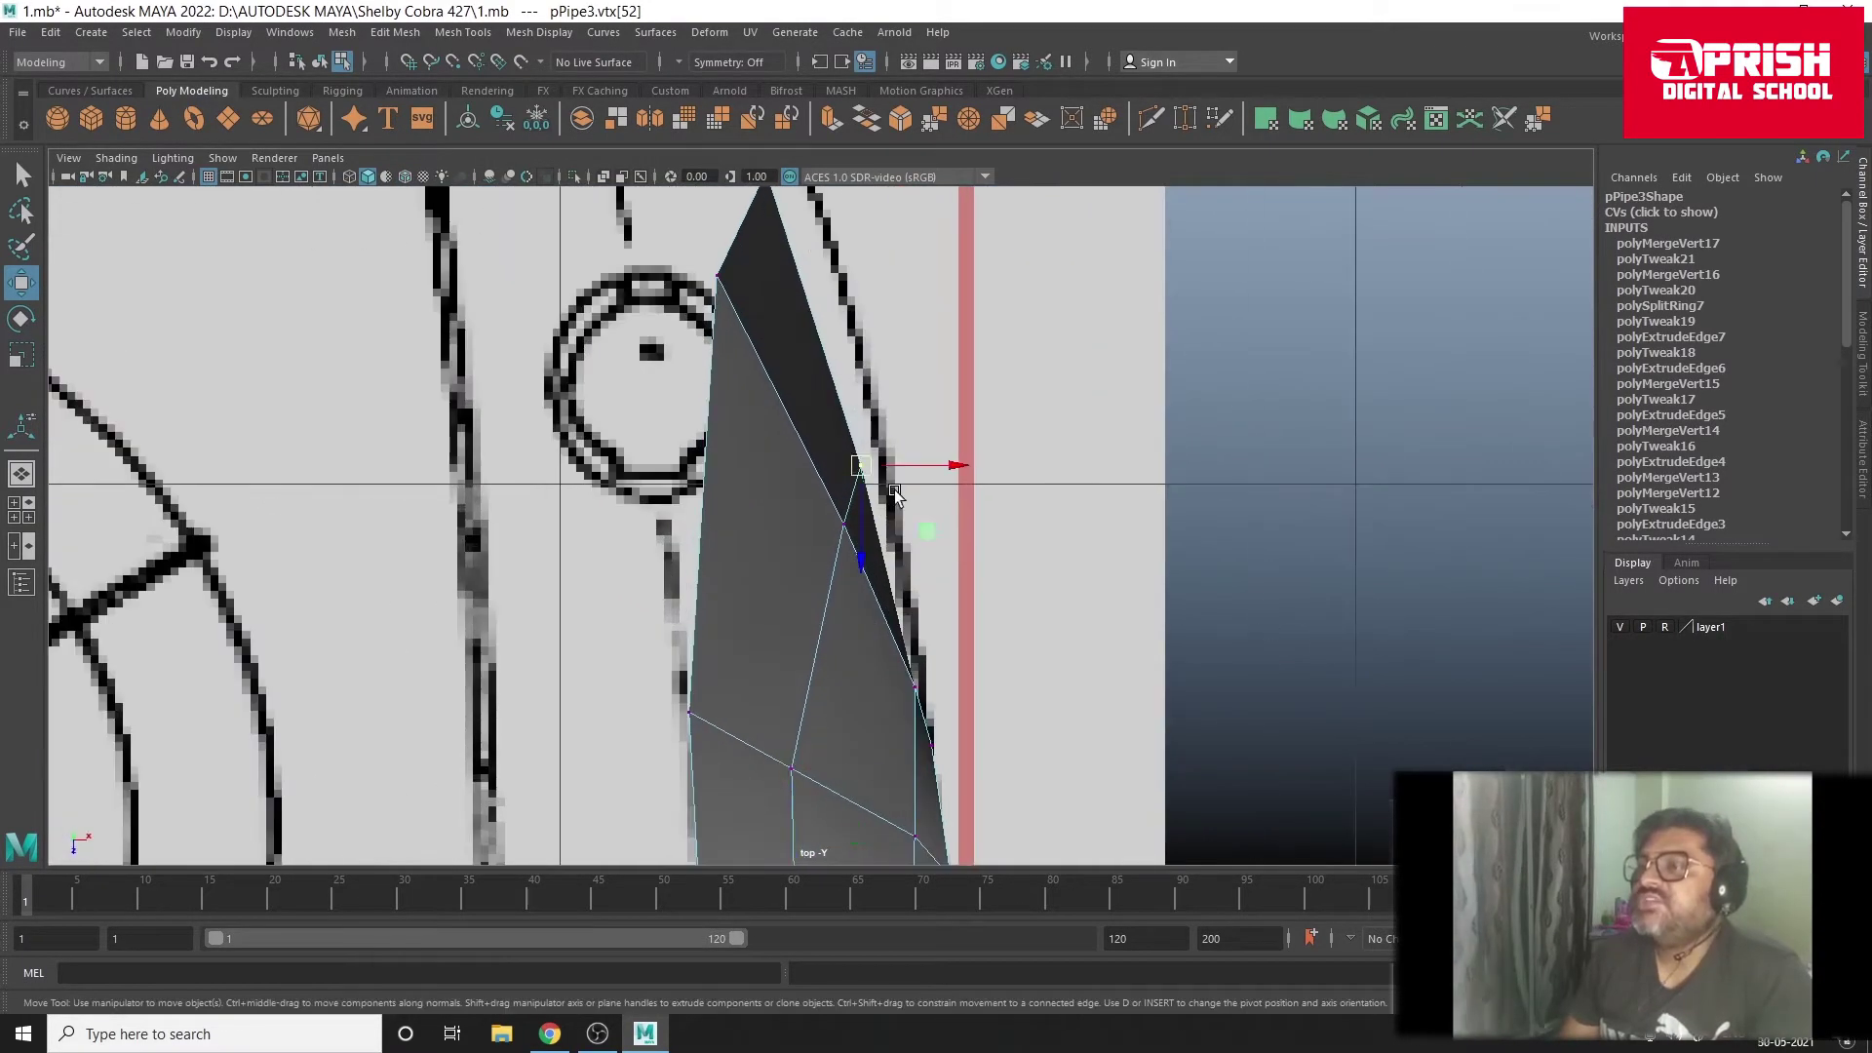
click(862, 467)
drag(862, 467, 885, 460)
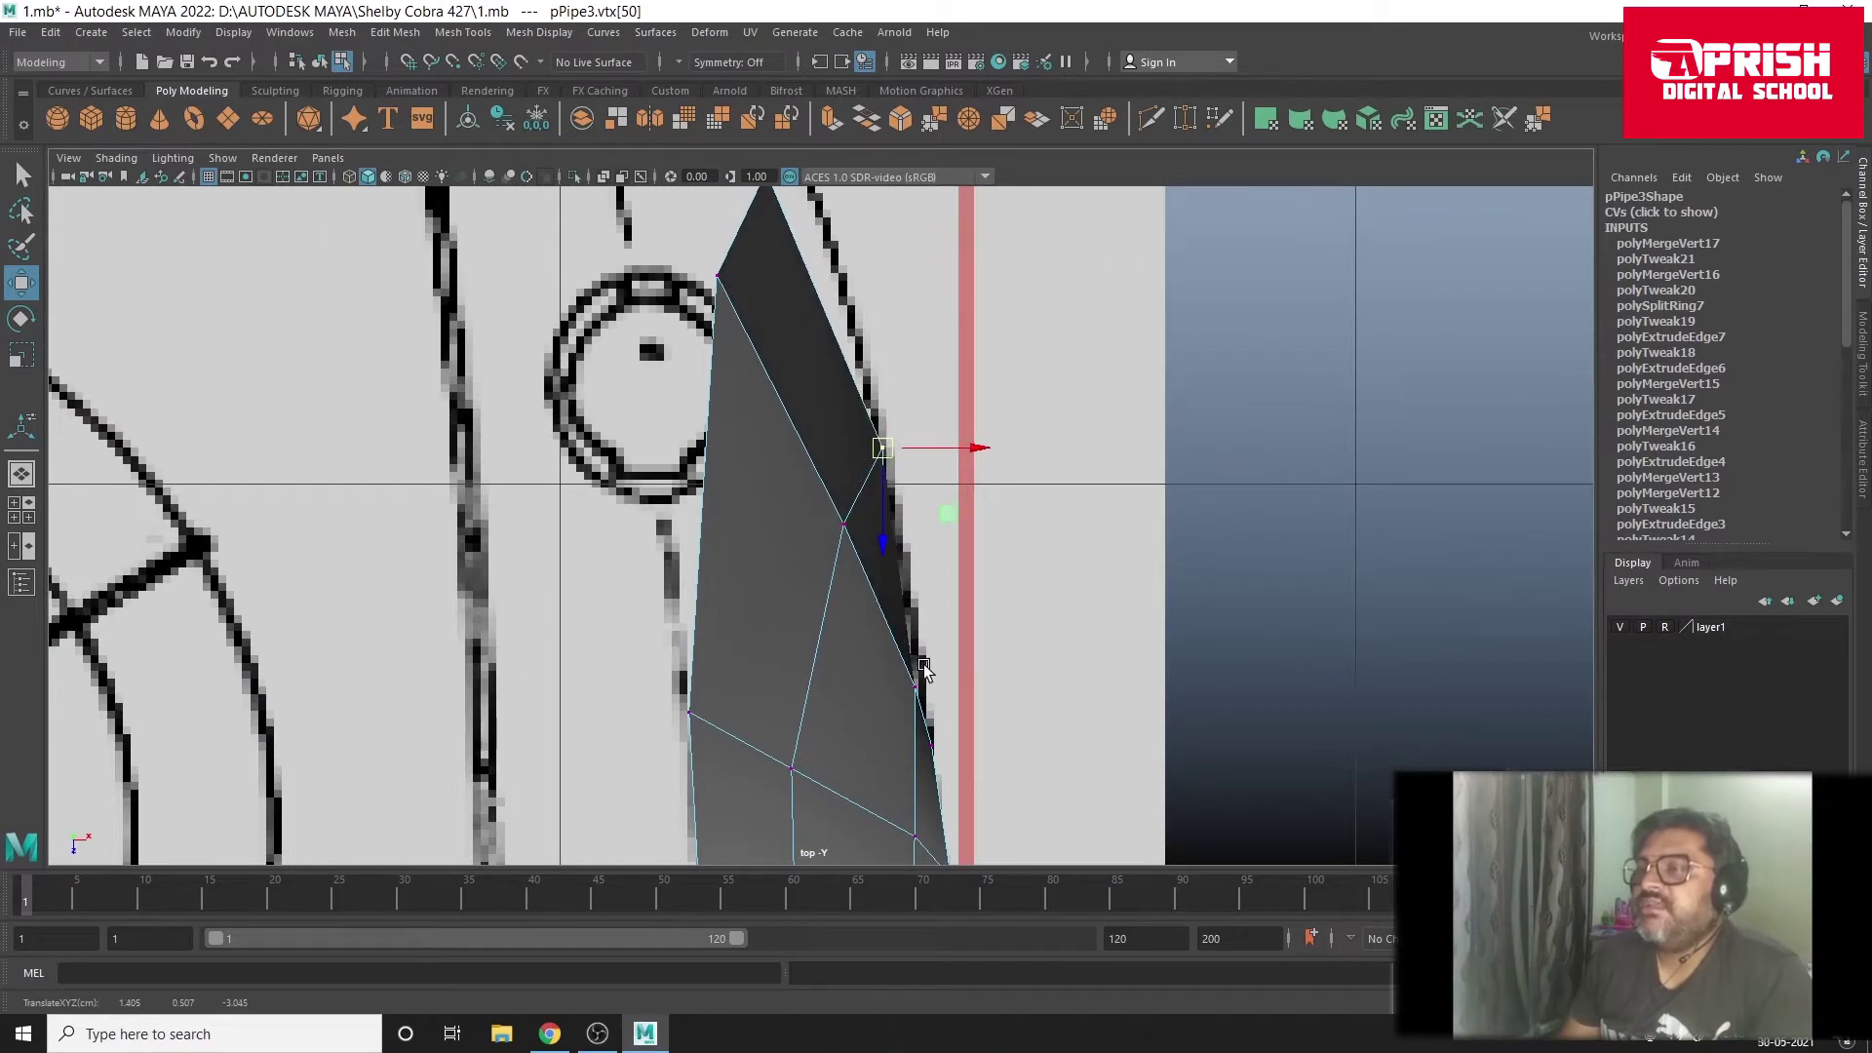
alt+middle_drag(804, 303, 729, 398)
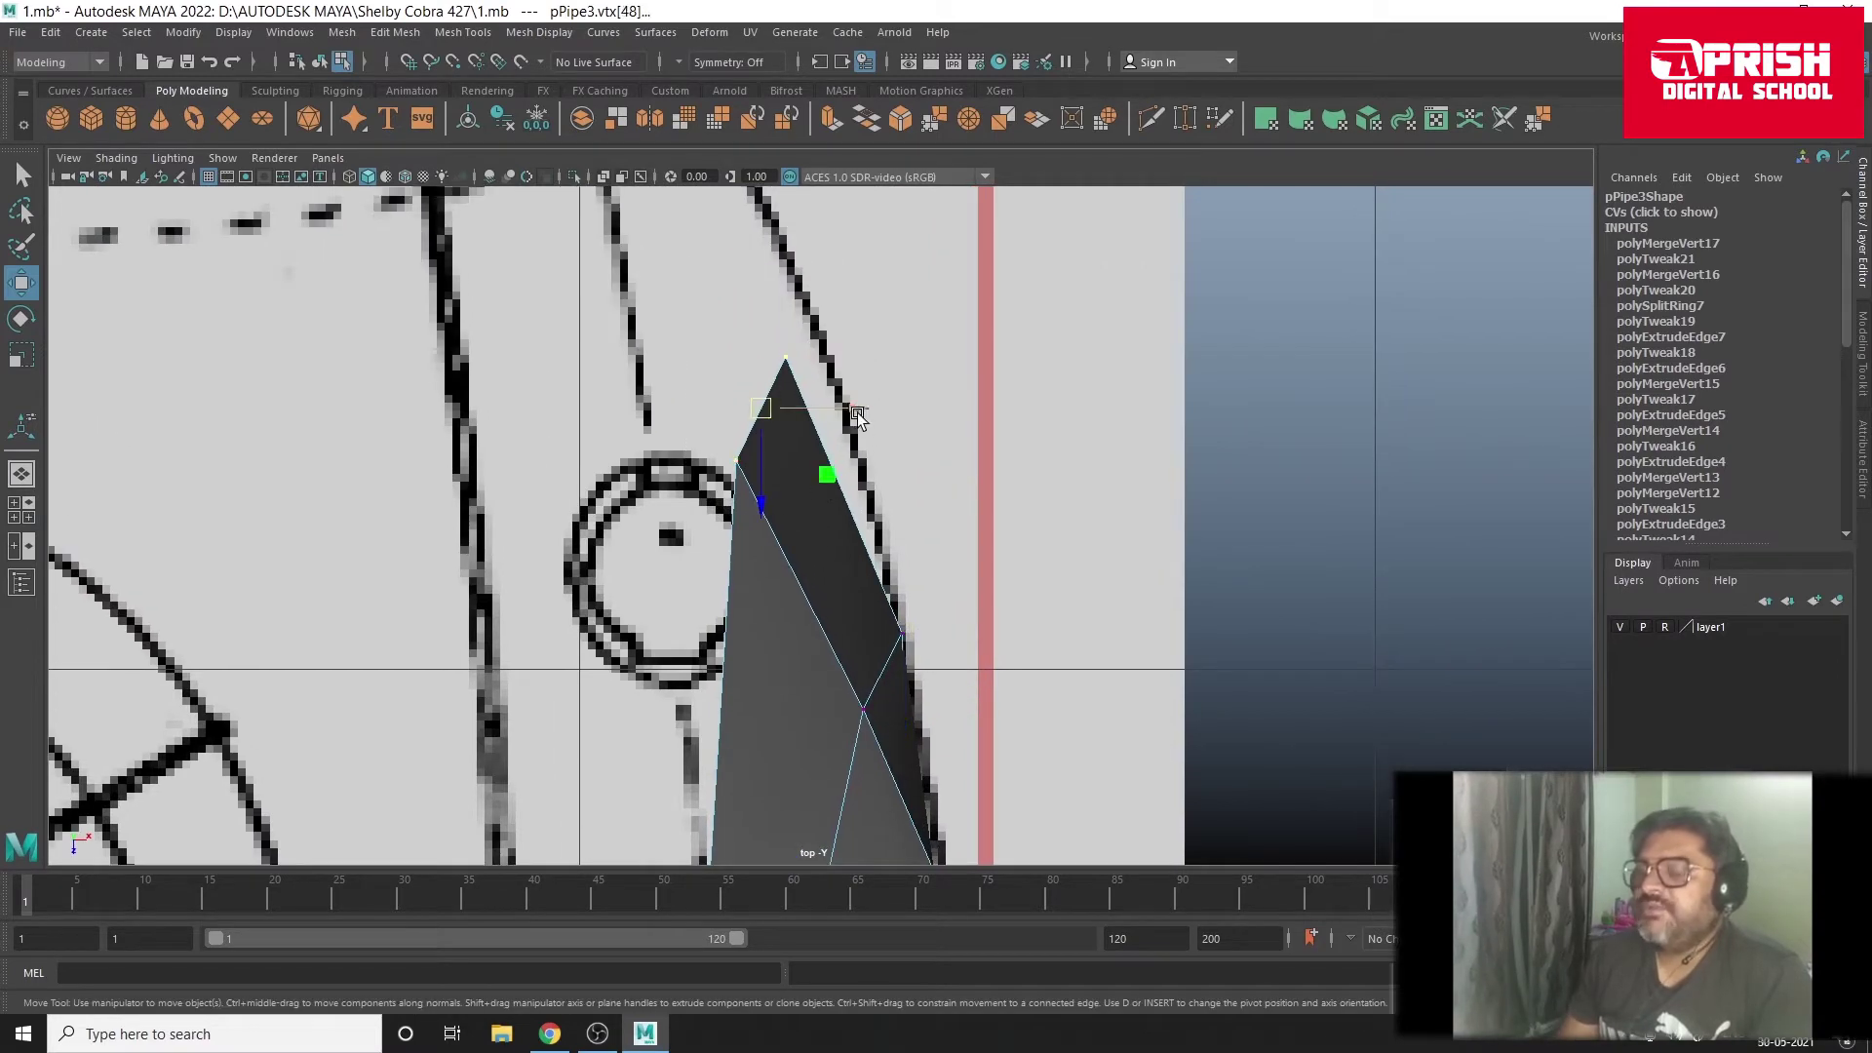
drag(857, 416, 907, 418)
alt+middle_drag(794, 815, 801, 549)
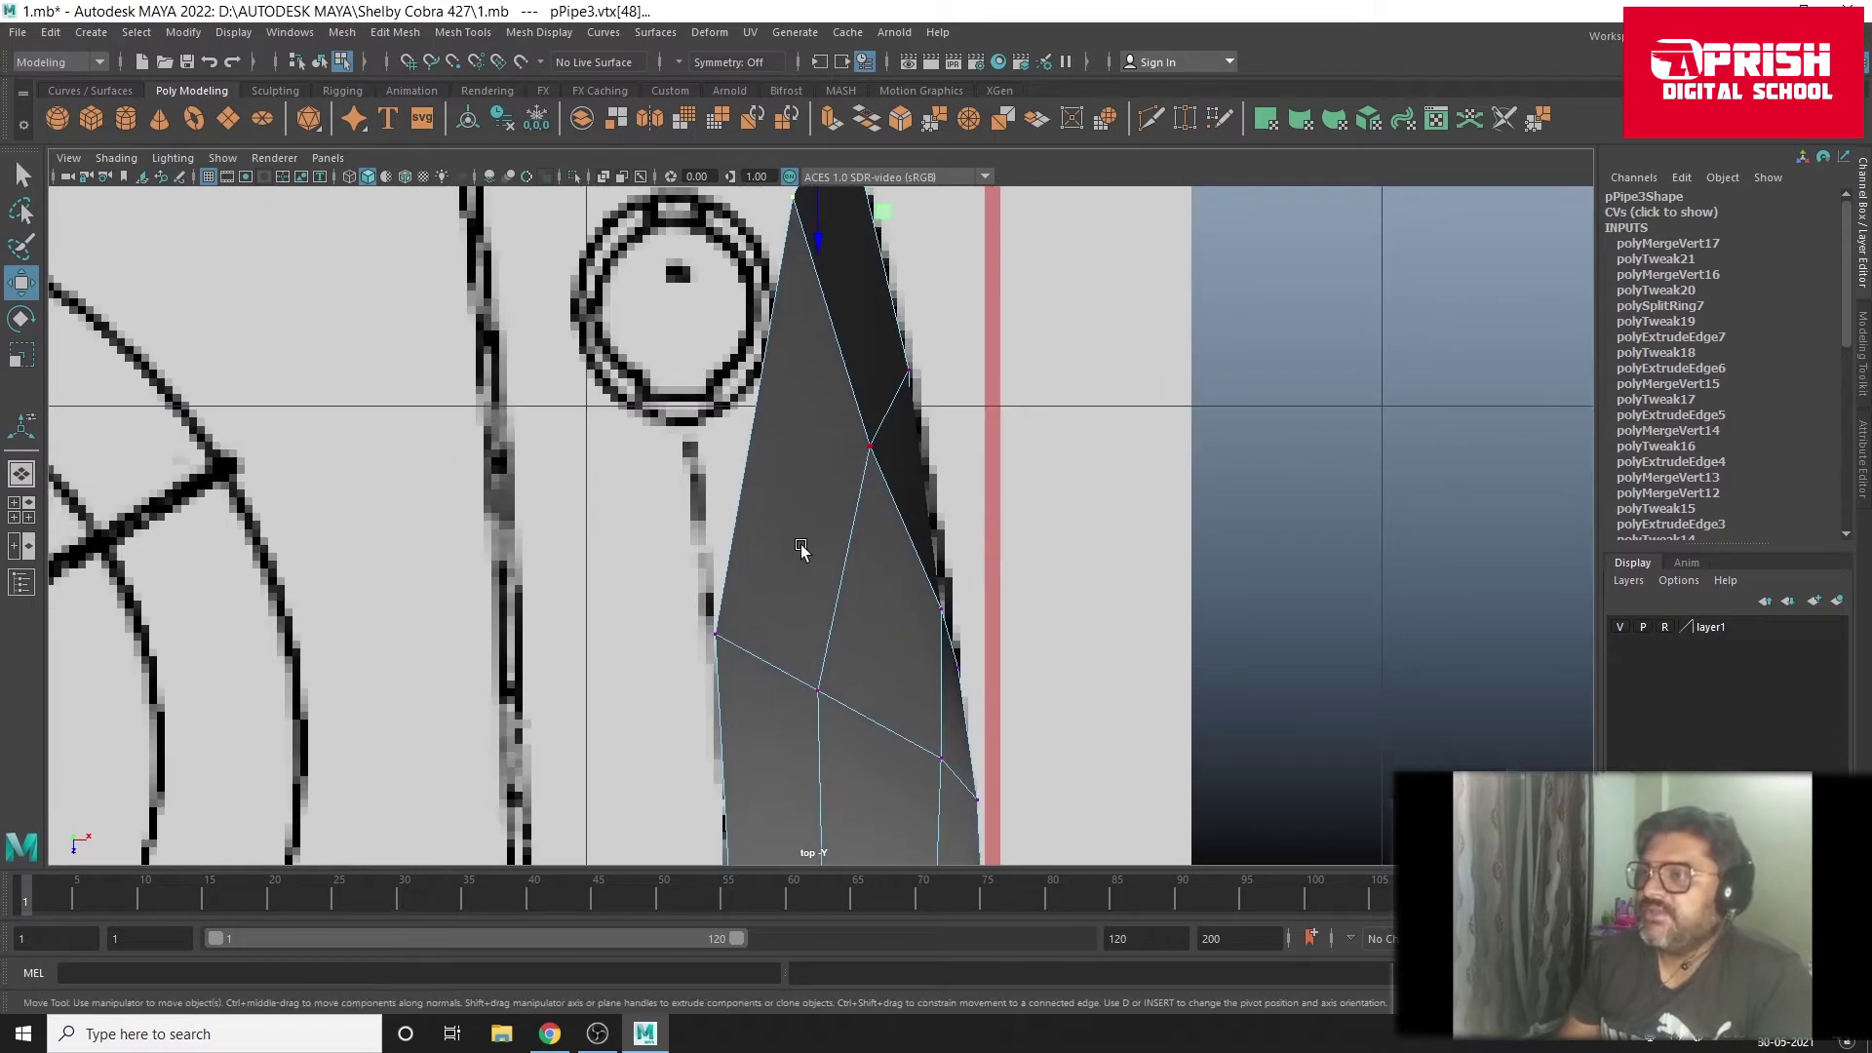
alt+middle_drag(830, 446, 803, 553)
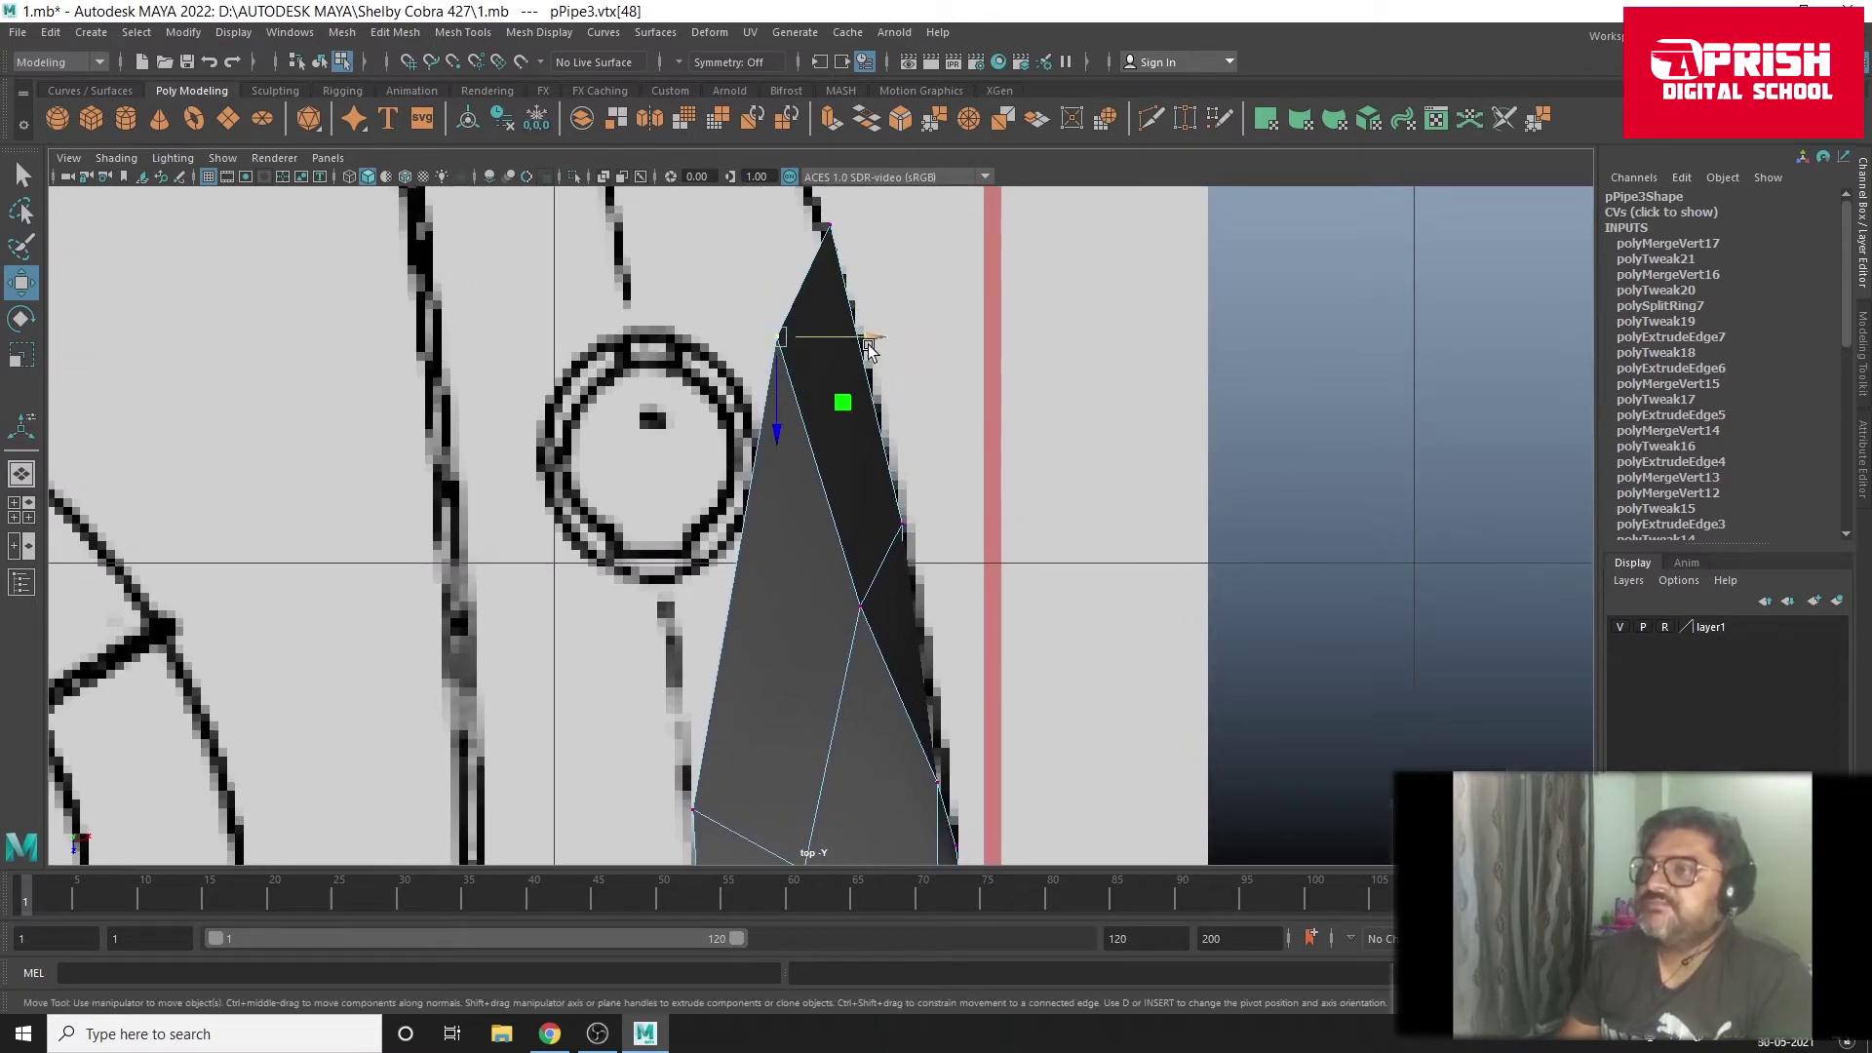
click(860, 605)
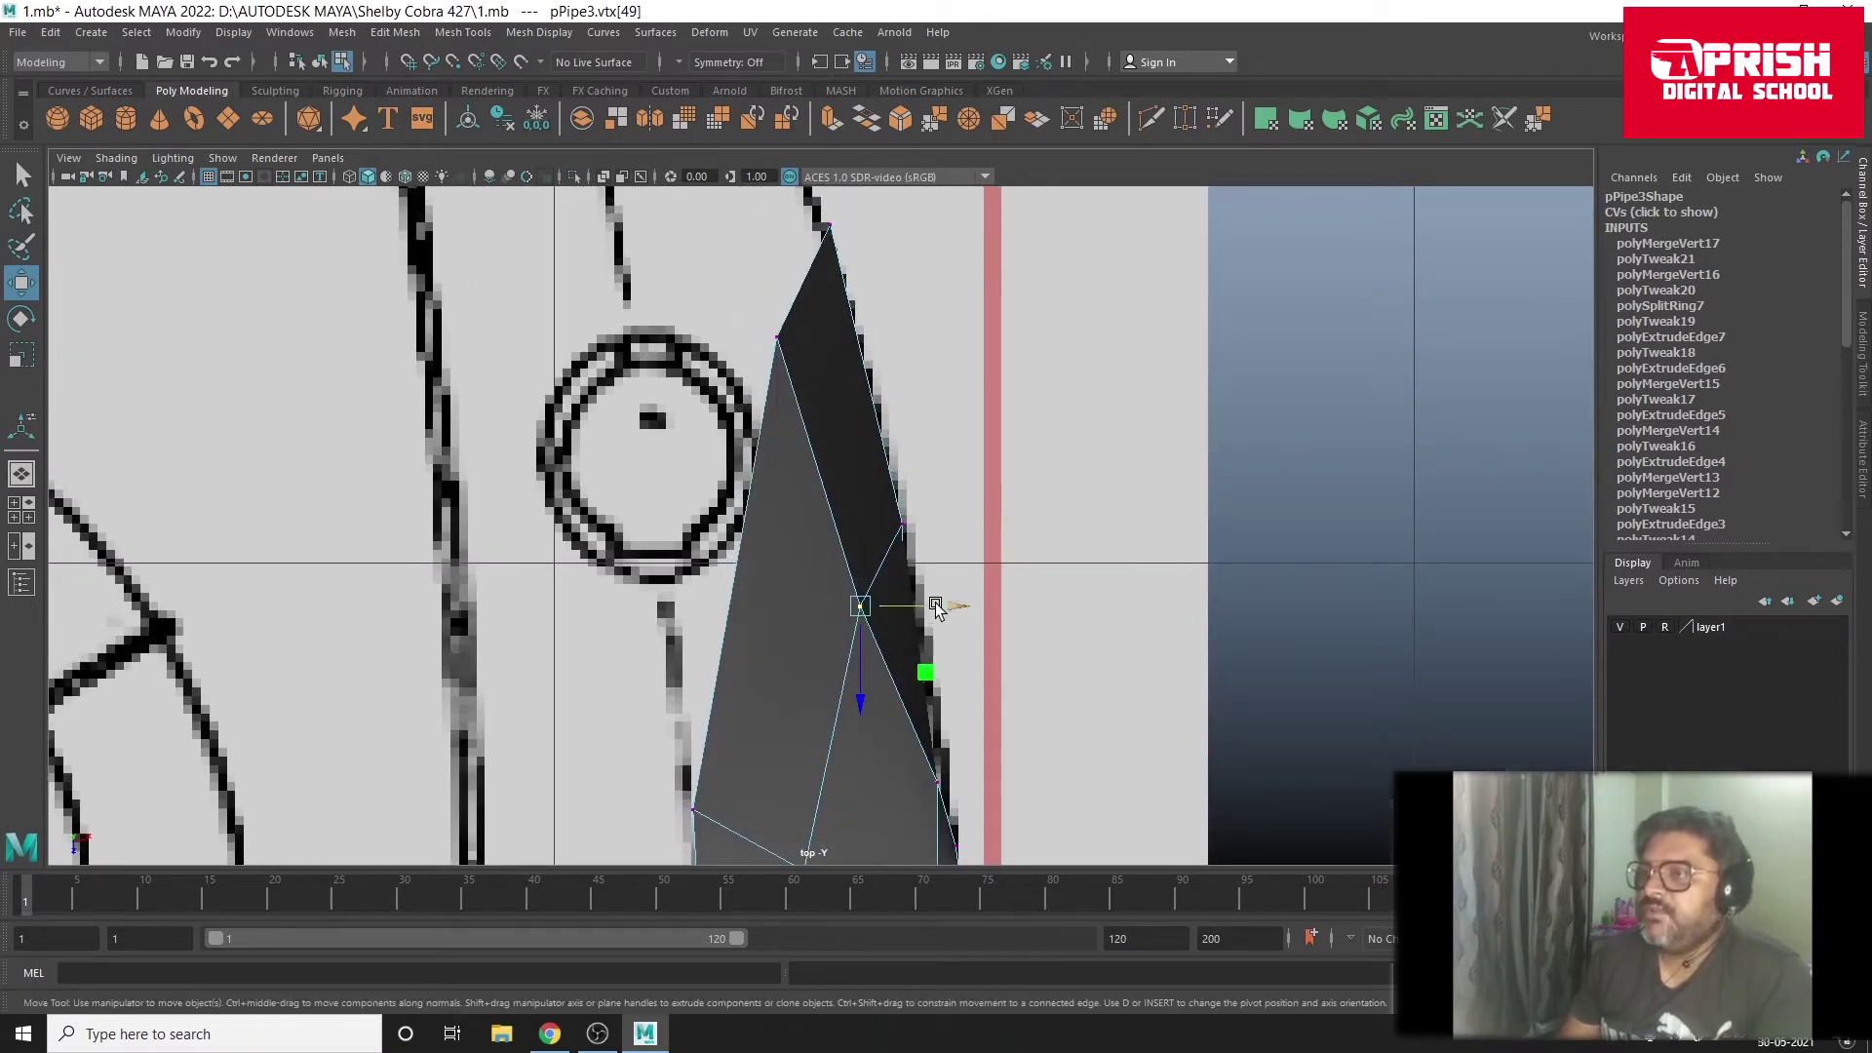
scroll(951, 634, down, 5)
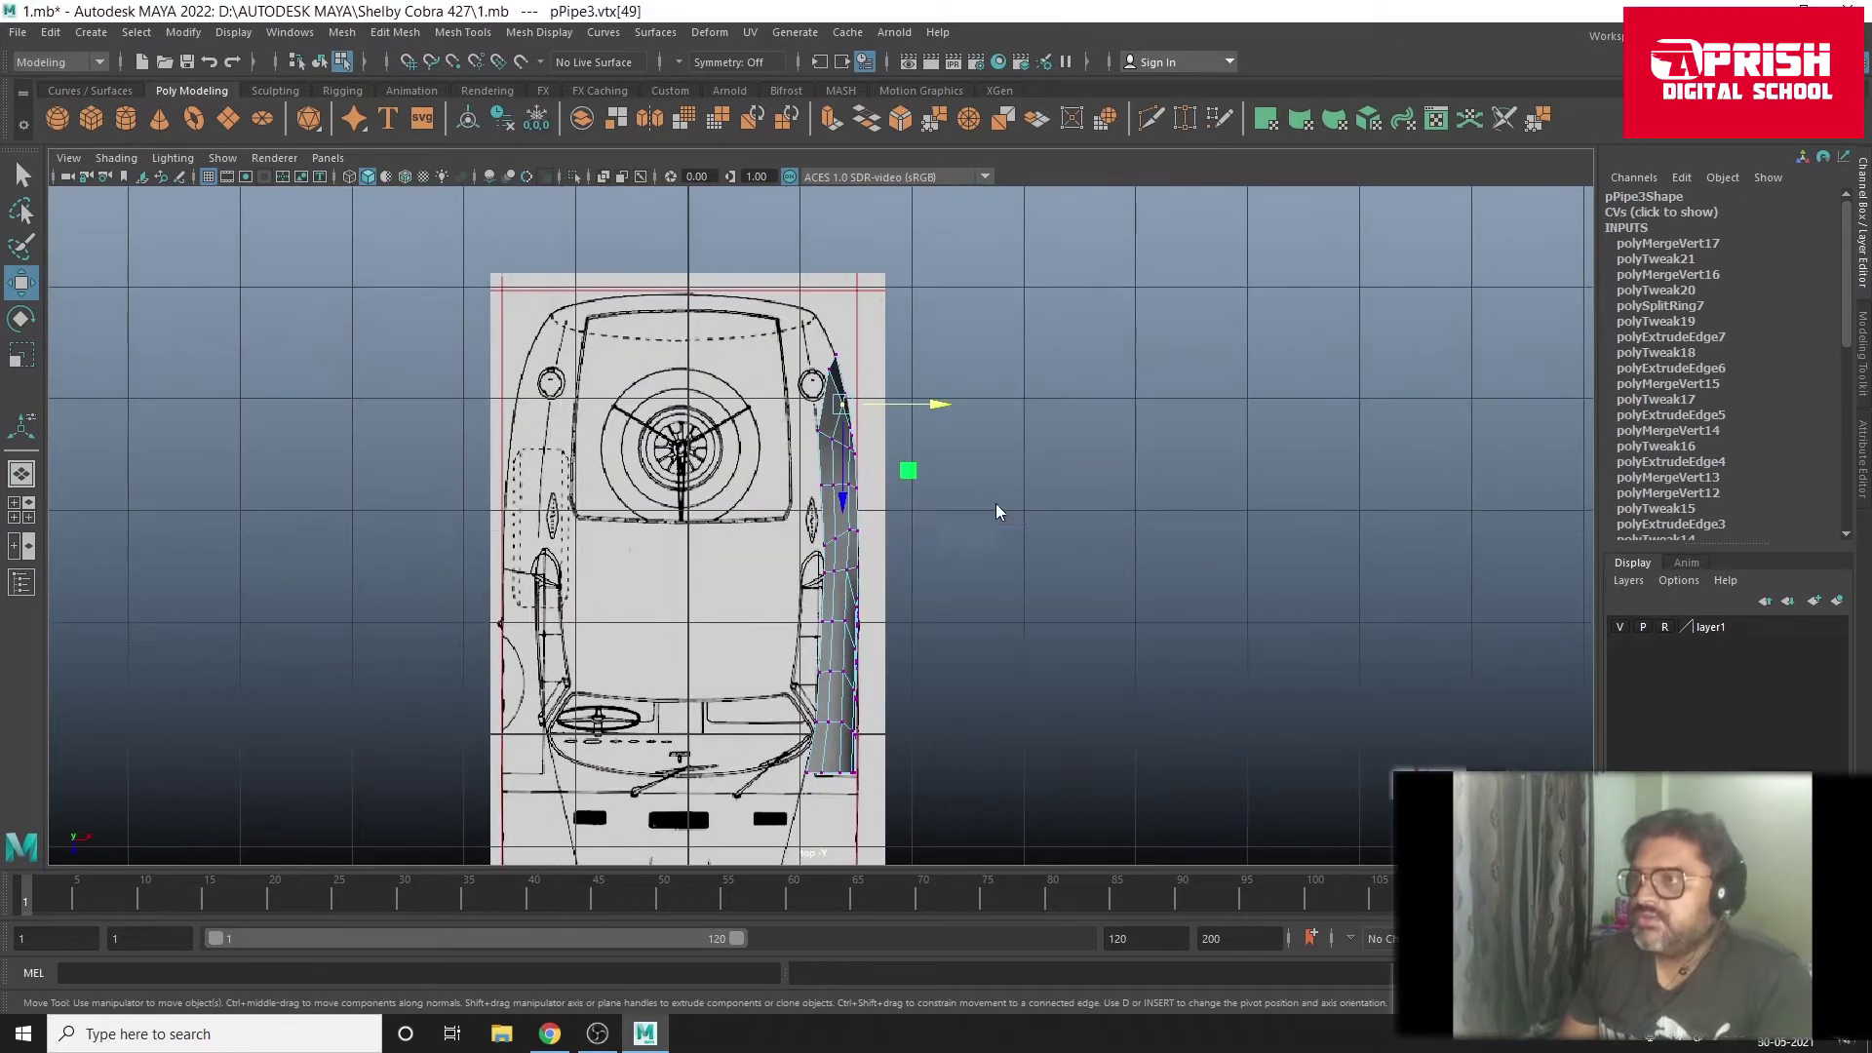
key(space)
key(space)
Step: In the side view, raise two vertices above the wheel arch to the fender's top line
alt+middle_drag(375, 422, 814, 478)
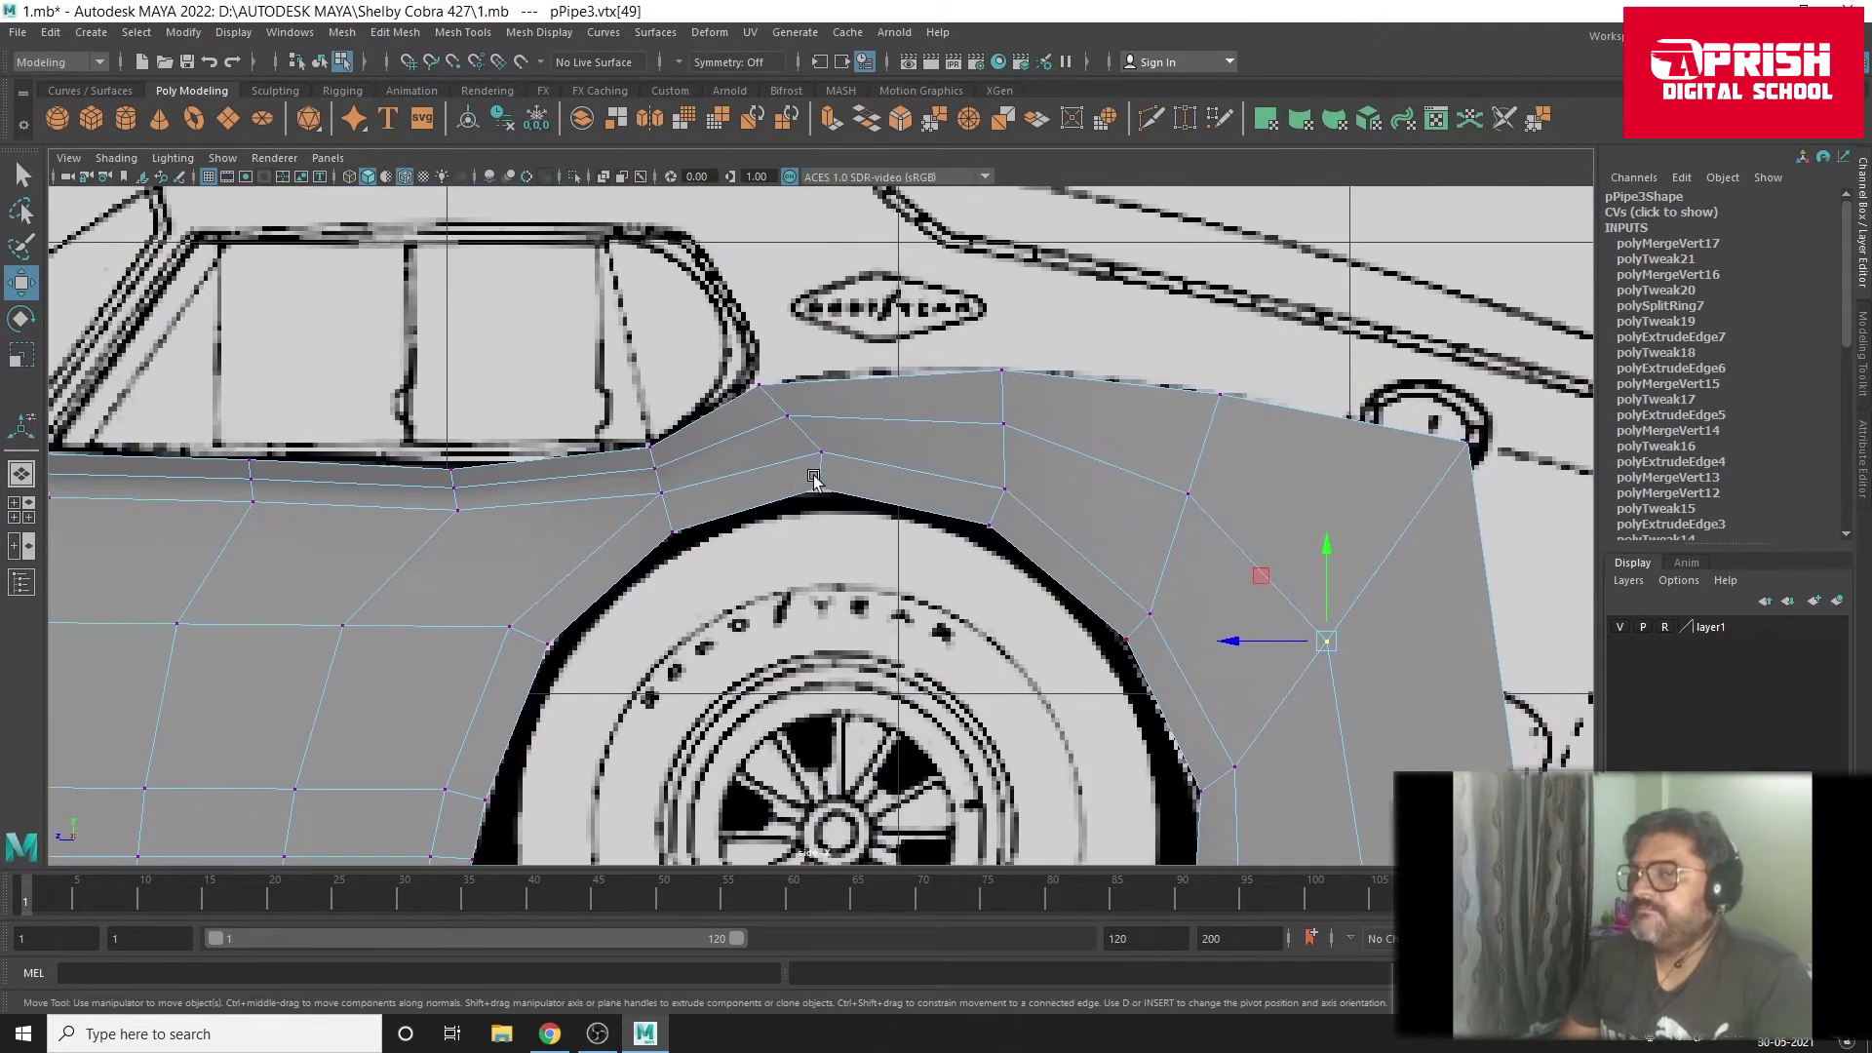
scroll(815, 478, up, 2)
click(1028, 405)
drag(1026, 336, 1026, 320)
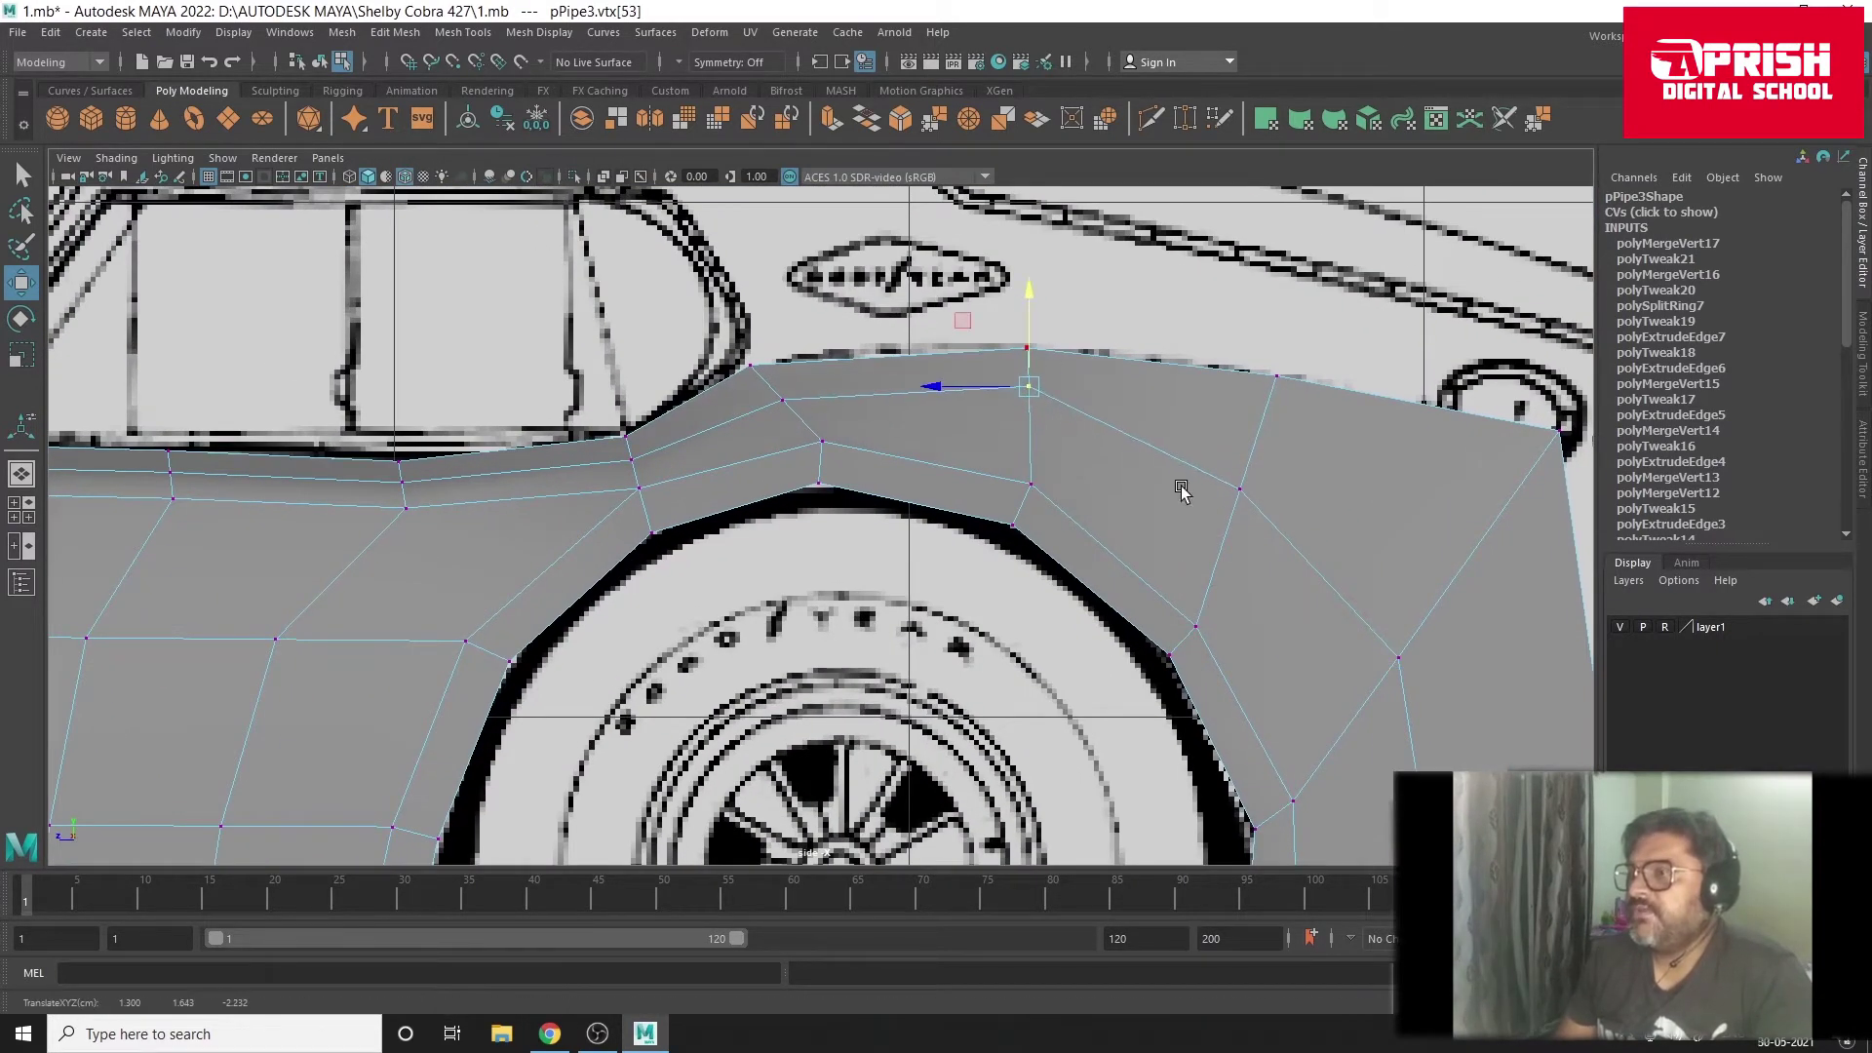
click(1240, 488)
drag(1239, 439, 1239, 407)
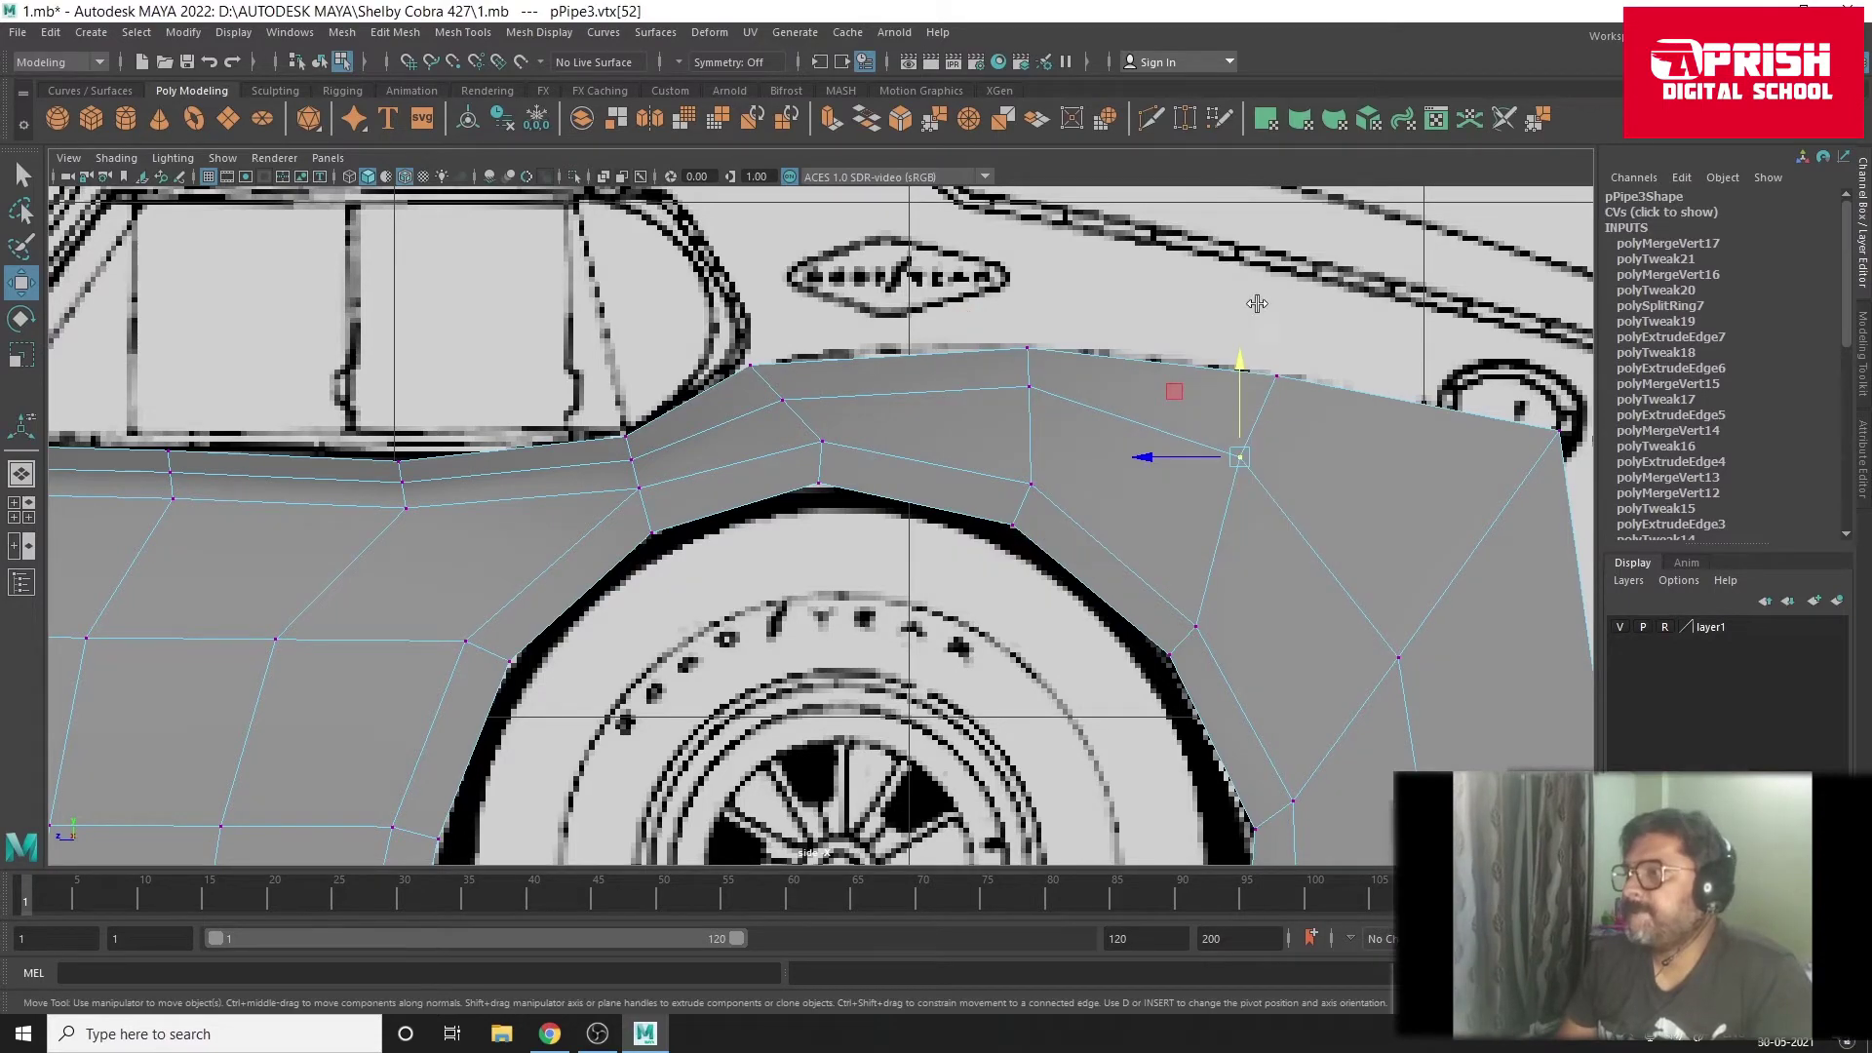
Step: Orbit the perspective view around the fender arch and turn on smooth preview (3)
key(space)
key(space)
mouse_move(1245, 313)
alt+mouse_down()
mouse_move(1149, 547)
mouse_move(1111, 543)
alt+mouse_up()
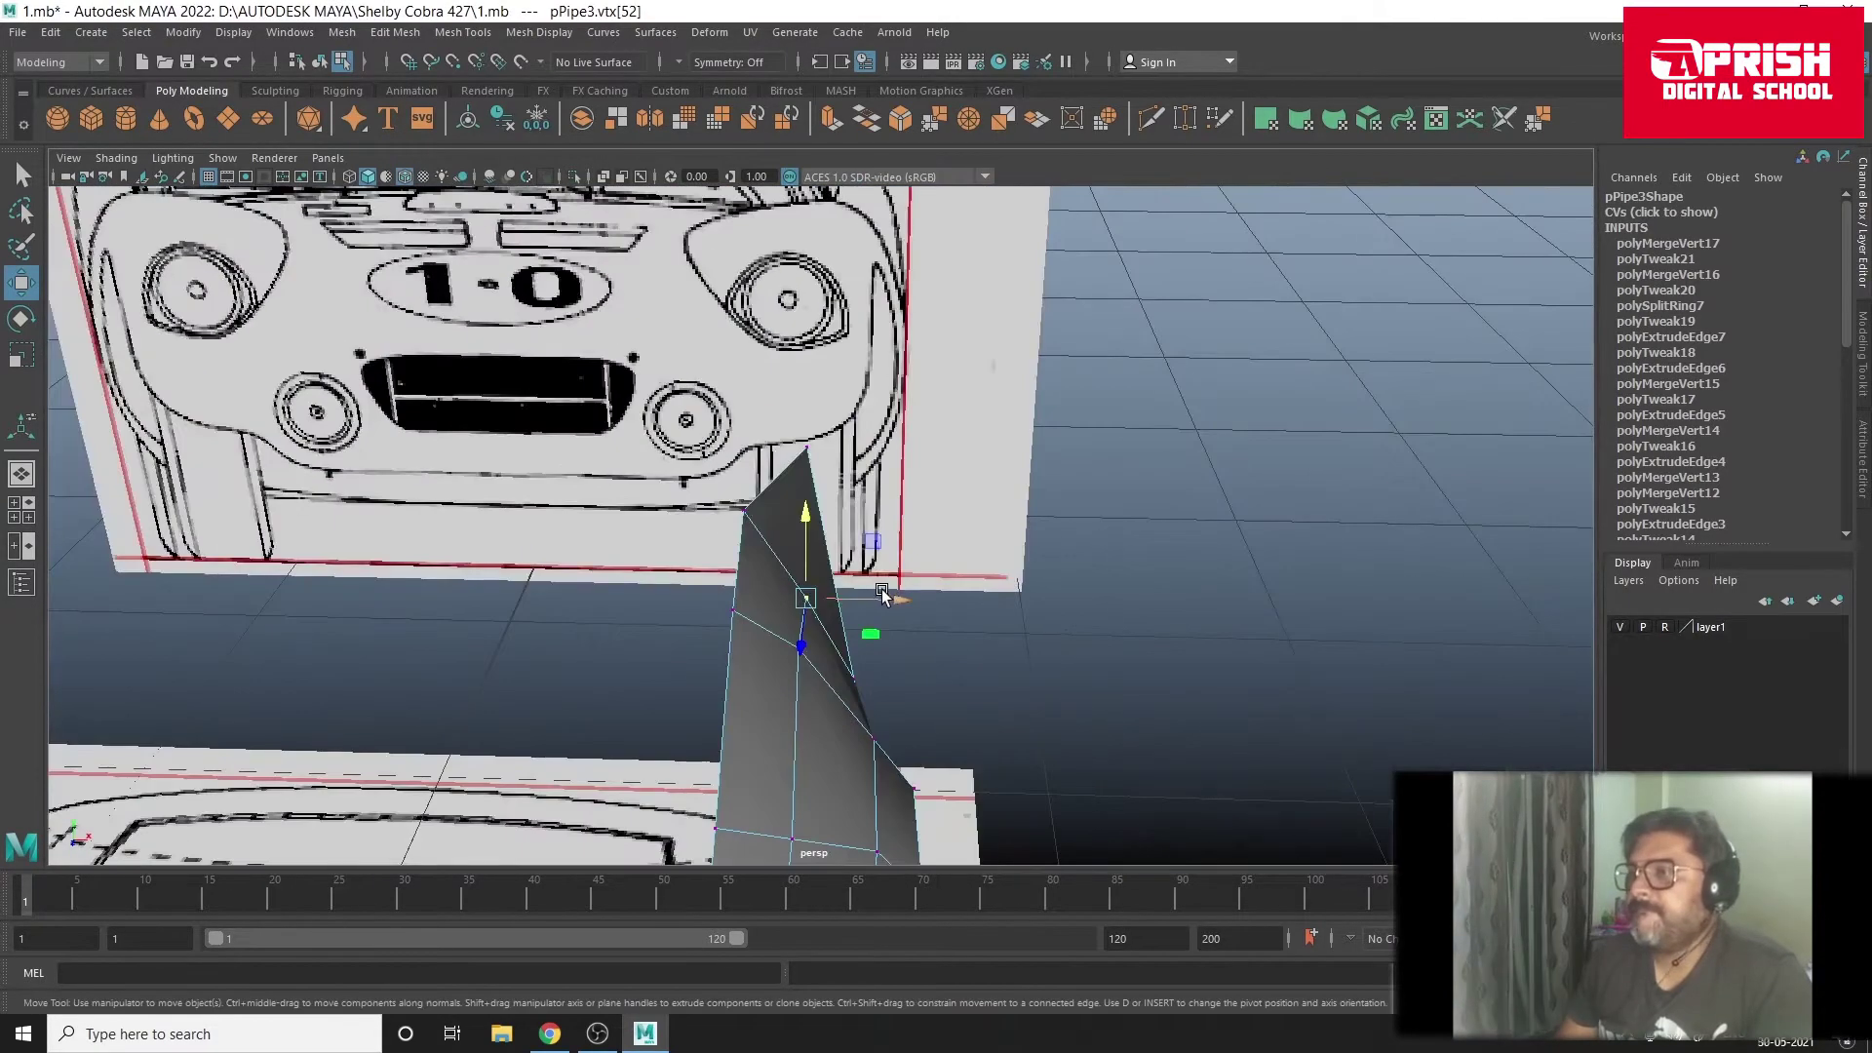
mouse_move(883, 597)
alt+mouse_down()
mouse_move(684, 515)
mouse_move(782, 439)
alt+mouse_up()
scroll(874, 641, up, 3)
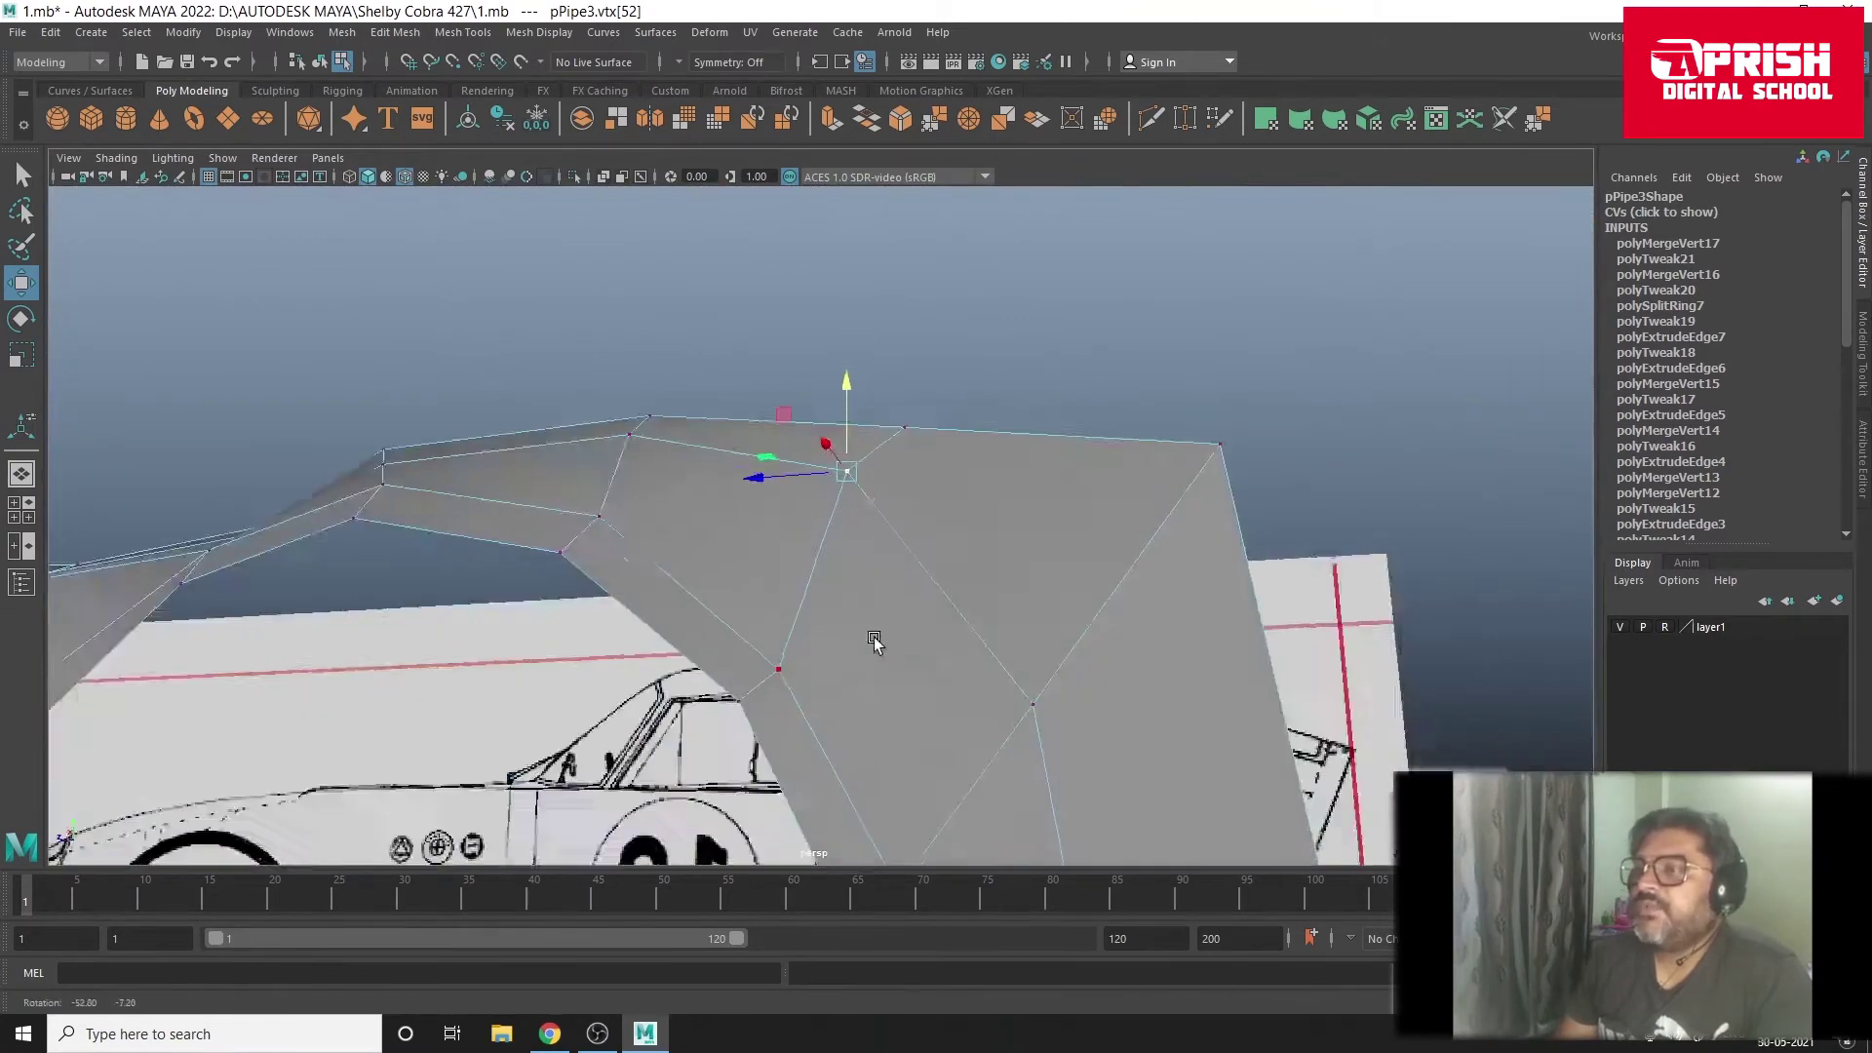
mouse_move(874, 641)
alt+mouse_down()
mouse_move(888, 665)
mouse_move(939, 564)
mouse_move(863, 502)
alt+mouse_up()
key(3)
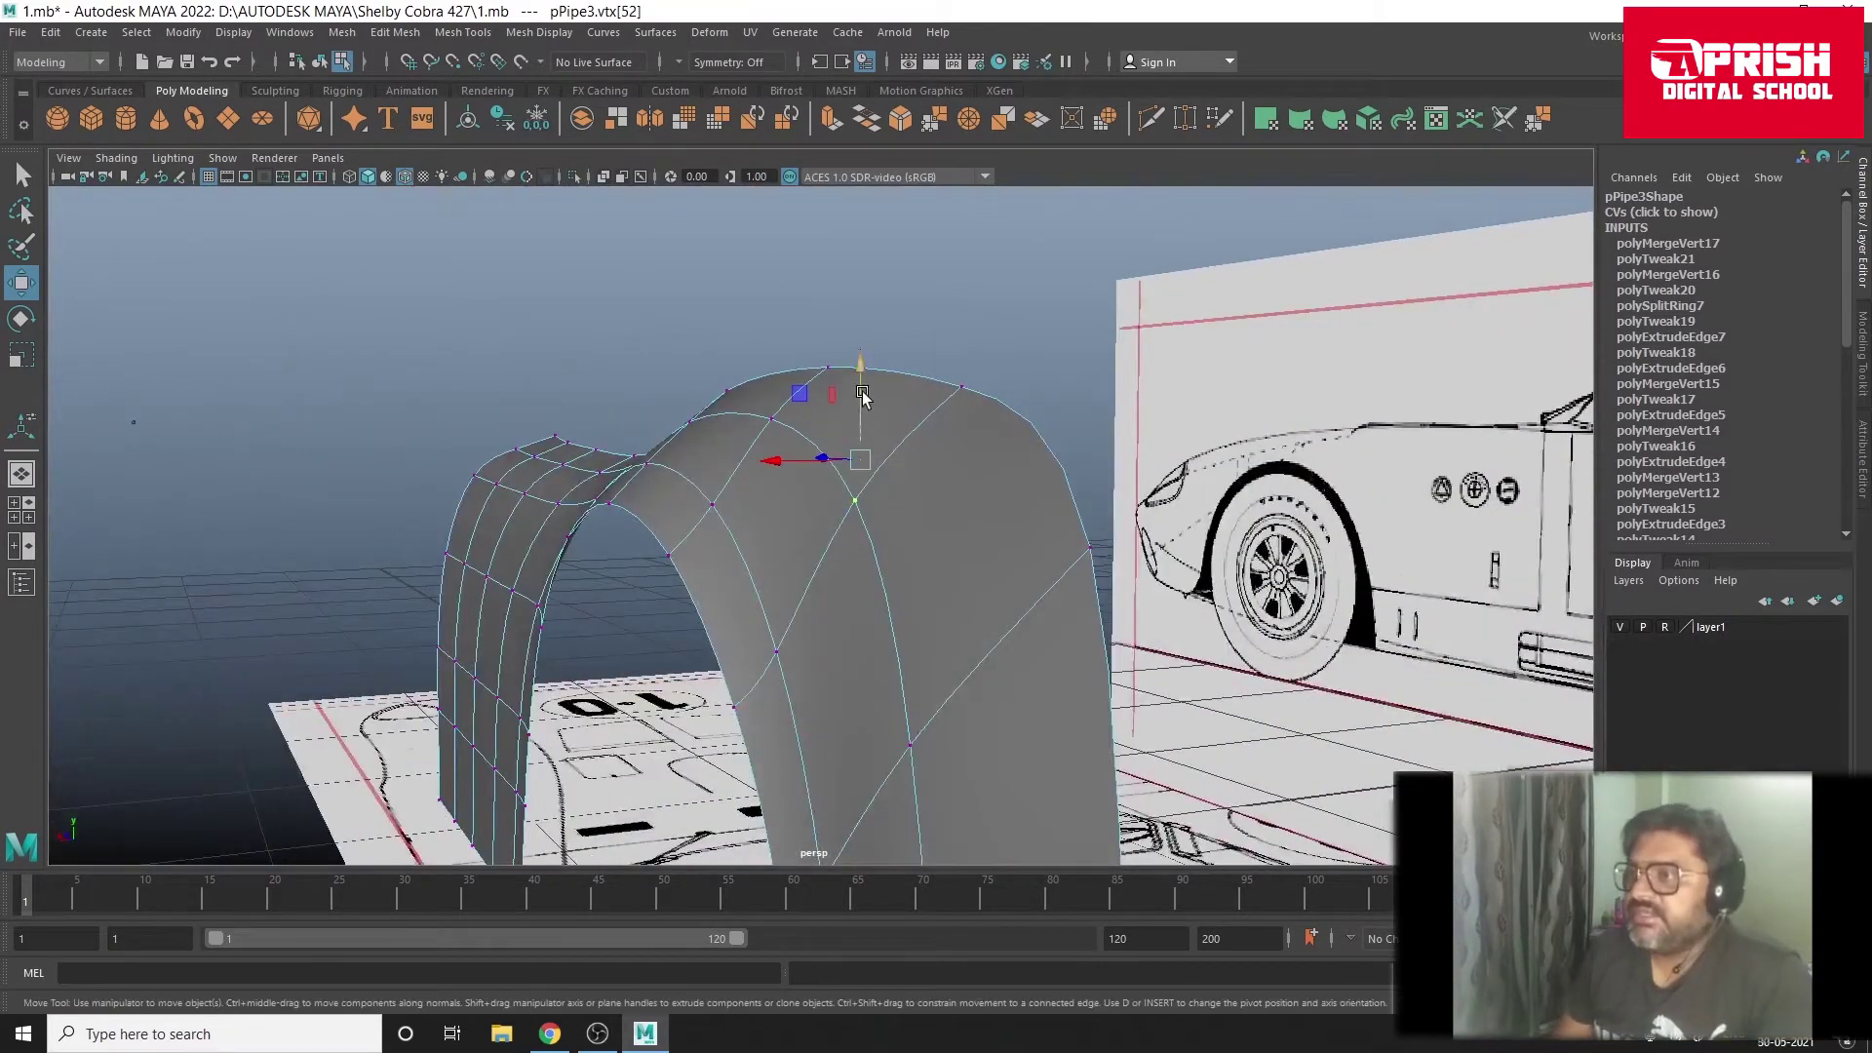
Step: Lift the arch-crest vertices, undoing one unwanted move
mouse_move(863, 393)
mouse_down()
mouse_move(862, 361)
mouse_move(858, 551)
mouse_move(969, 563)
mouse_move(927, 501)
mouse_move(997, 537)
mouse_move(1044, 530)
mouse_move(1041, 506)
mouse_move(934, 535)
mouse_move(760, 417)
mouse_move(689, 414)
mouse_move(686, 367)
mouse_up()
drag(700, 285, 692, 249)
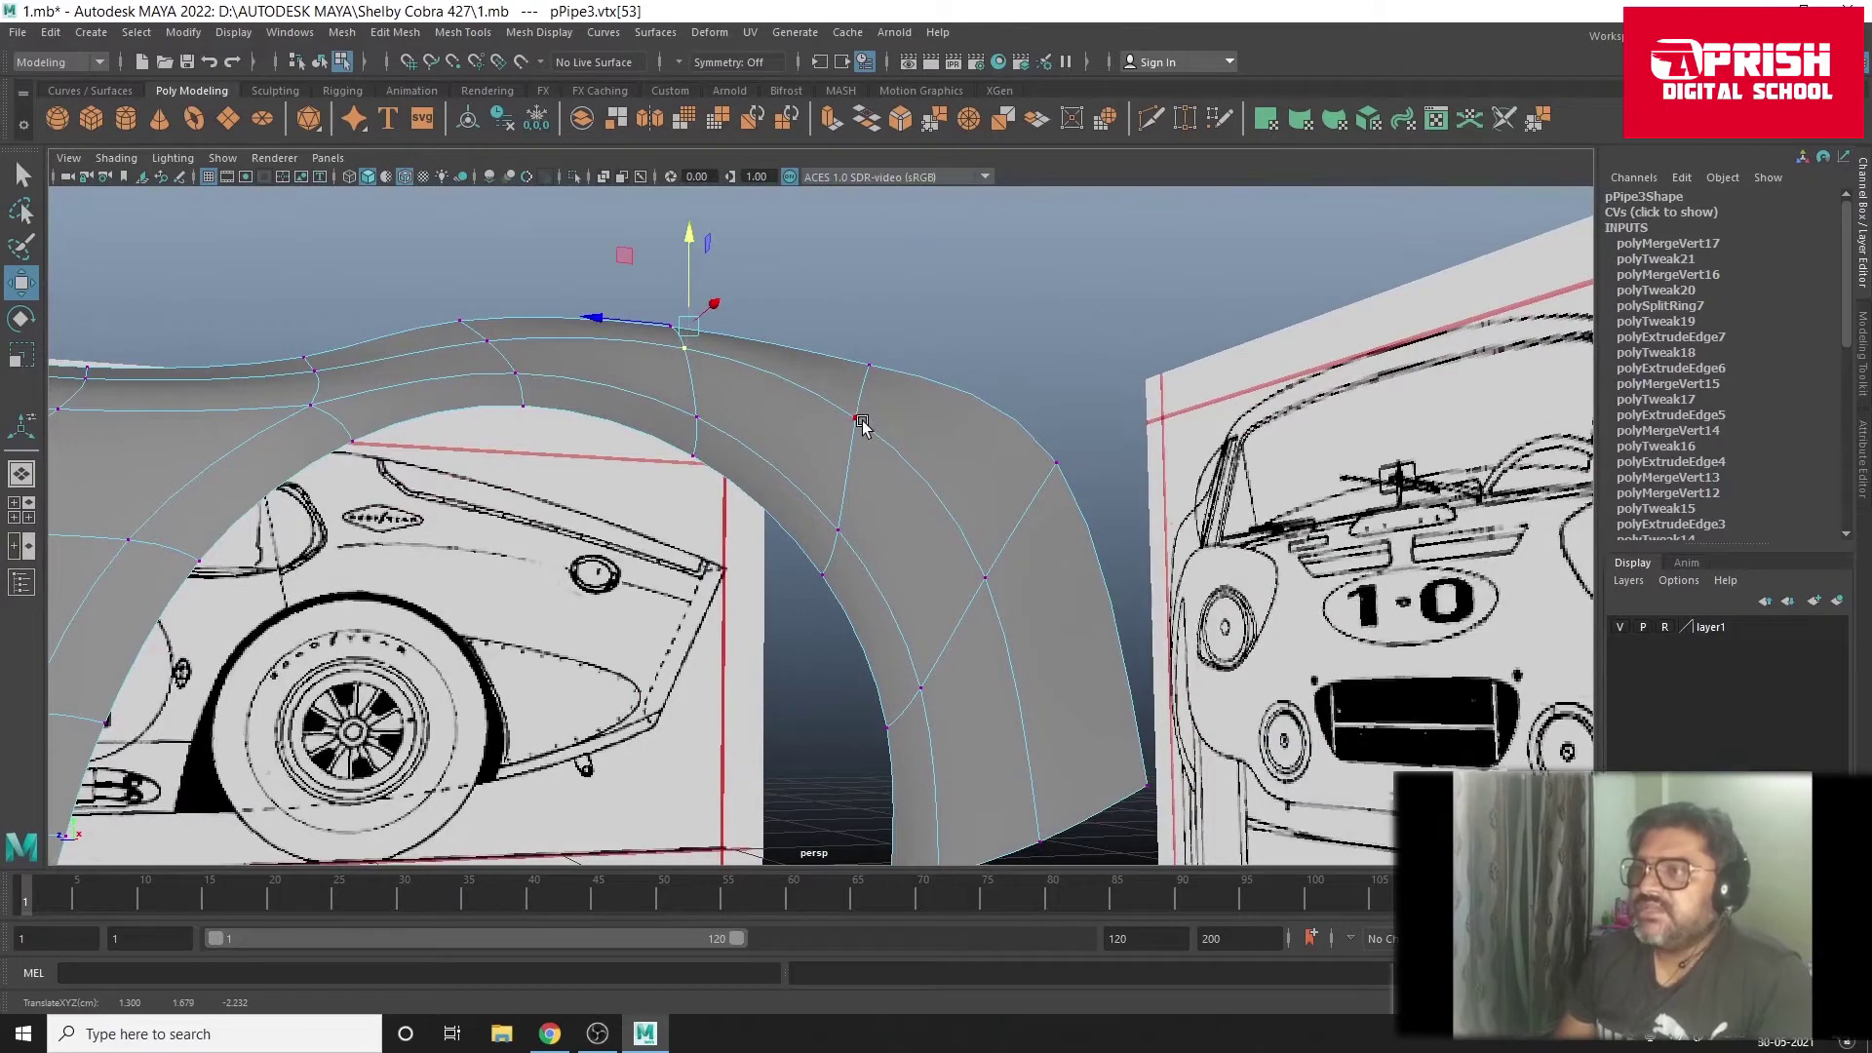
click(868, 367)
drag(860, 293, 859, 286)
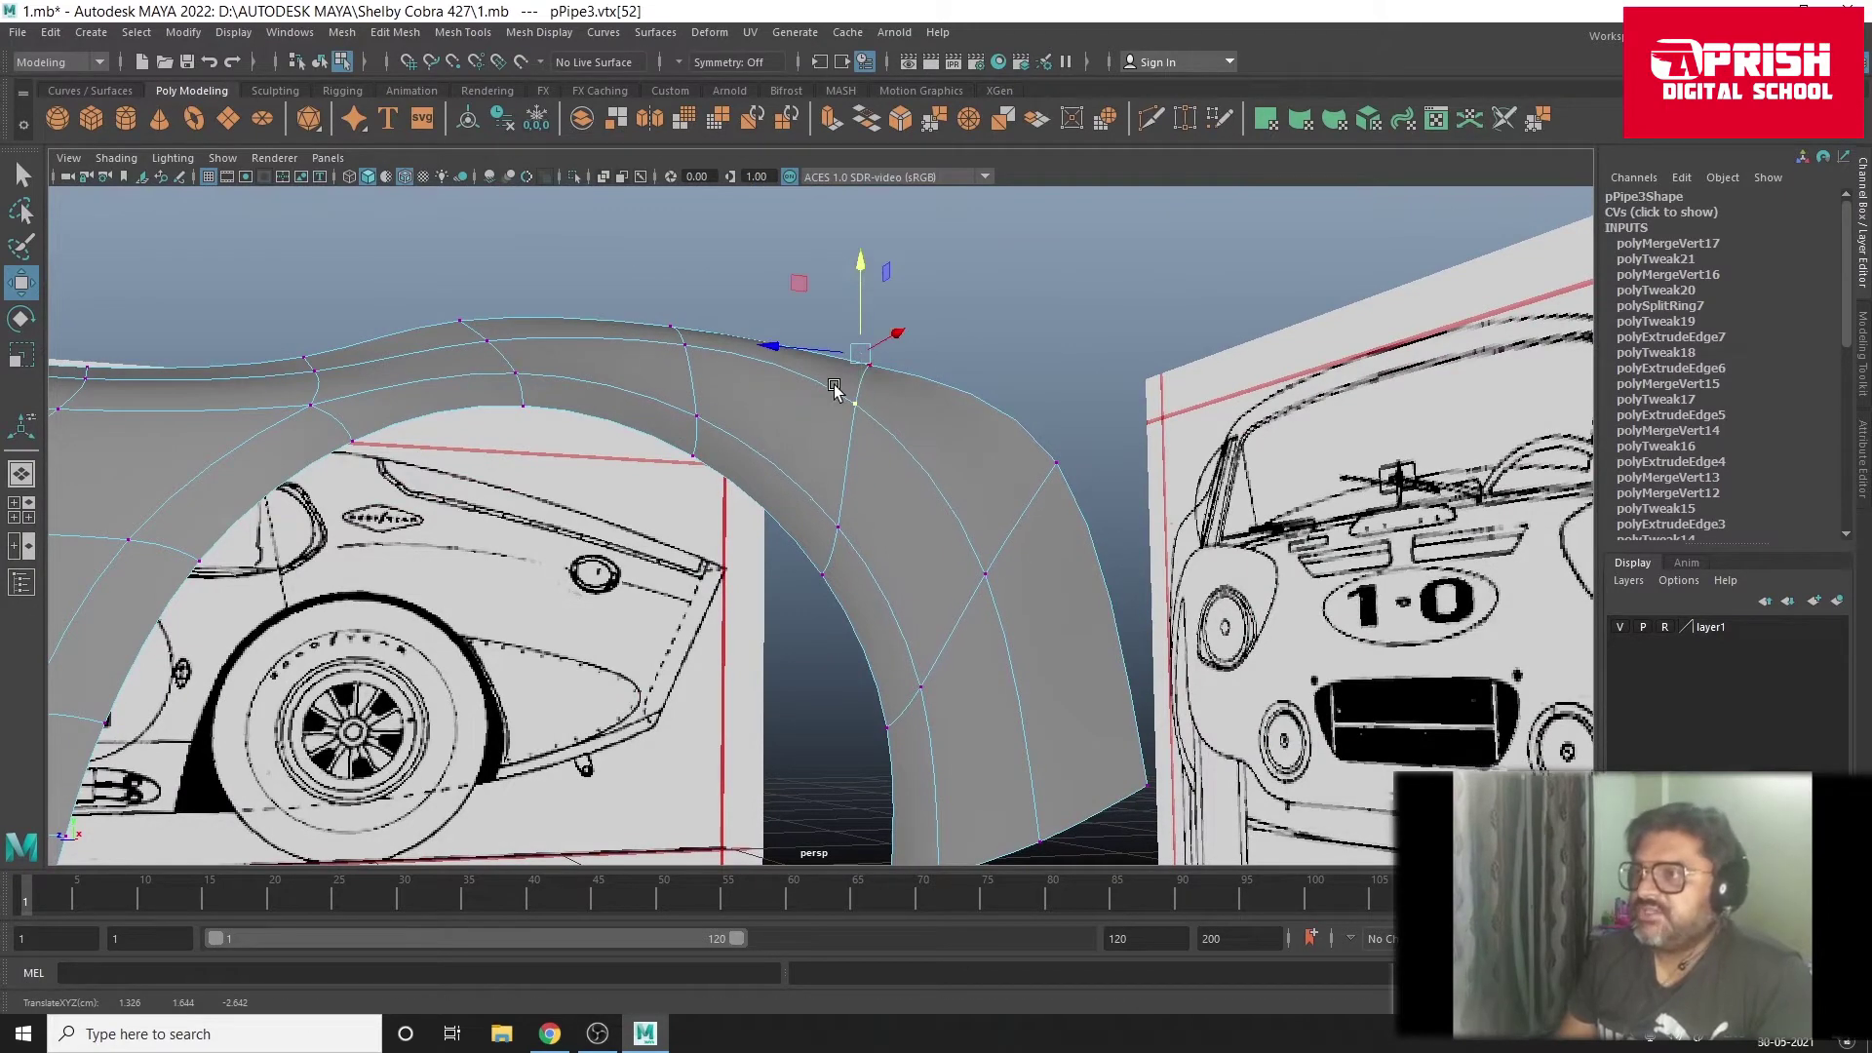
key(ctrl+z)
click(487, 346)
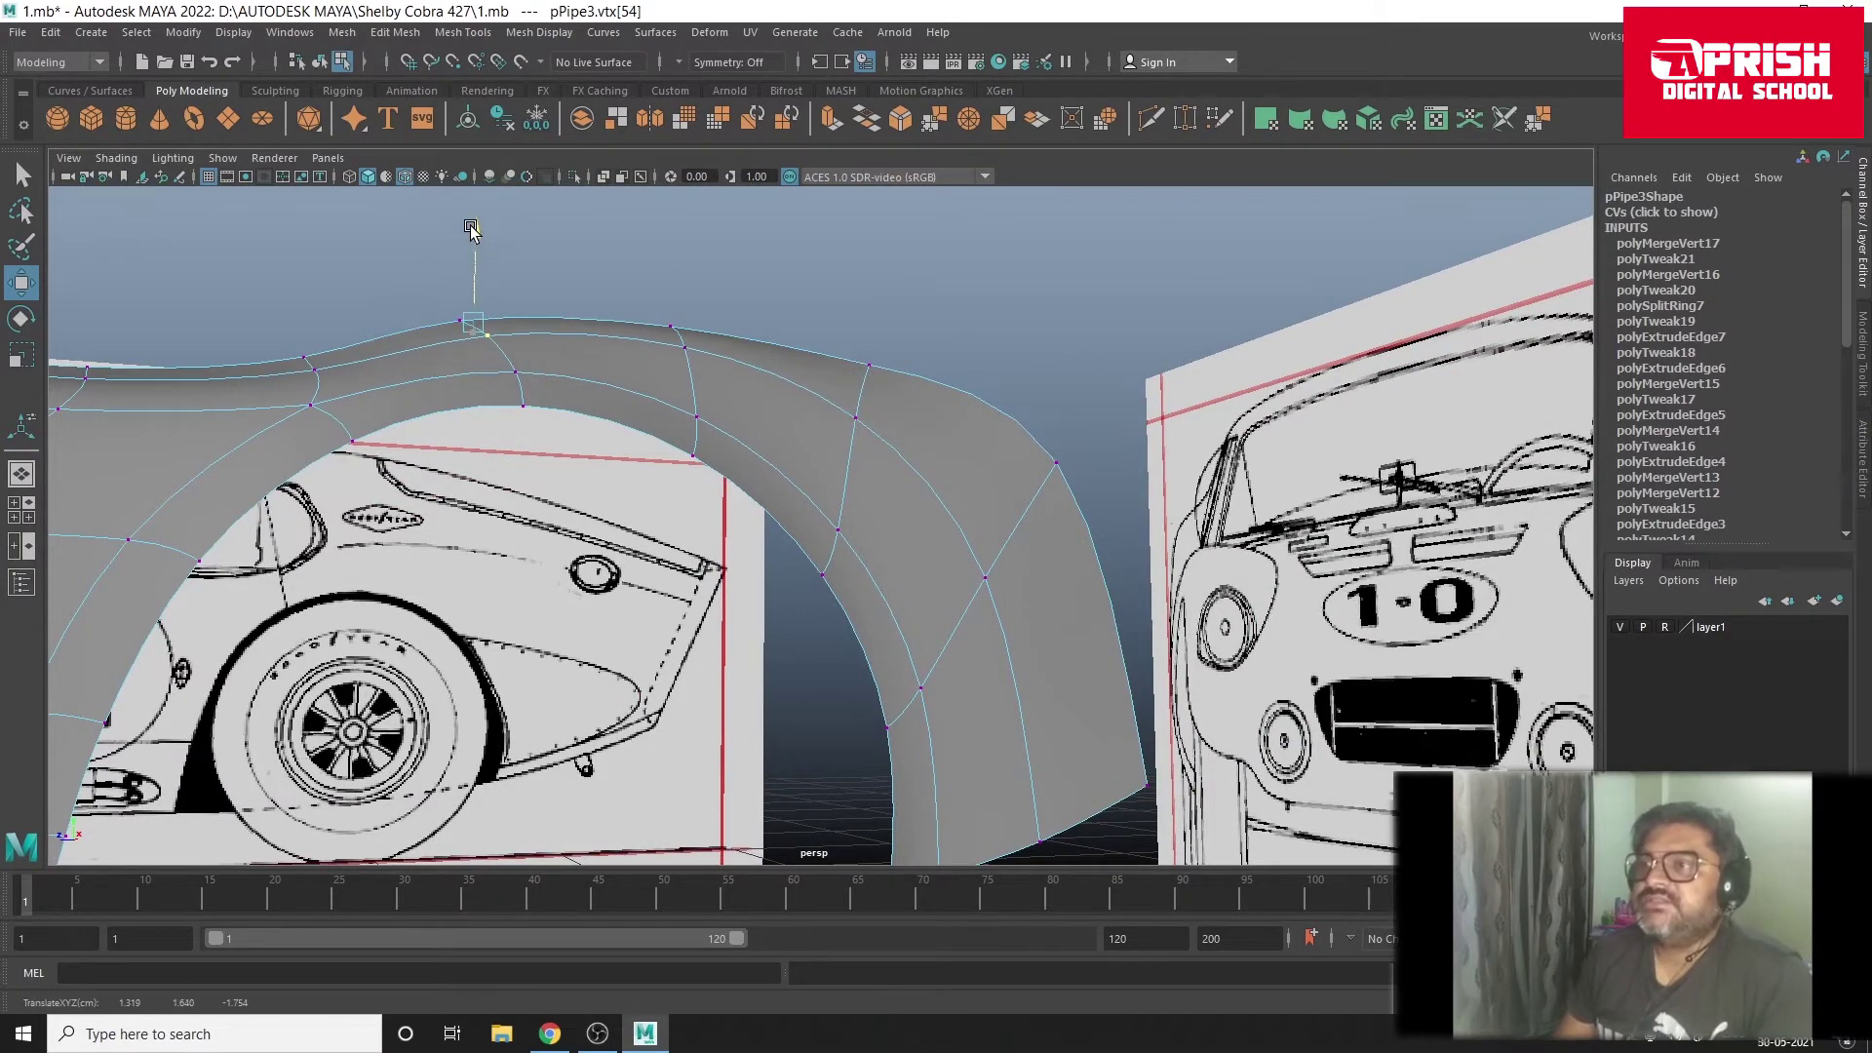
mouse_move(487, 348)
alt+mouse_down()
mouse_move(603, 402)
mouse_move(618, 454)
alt+mouse_up()
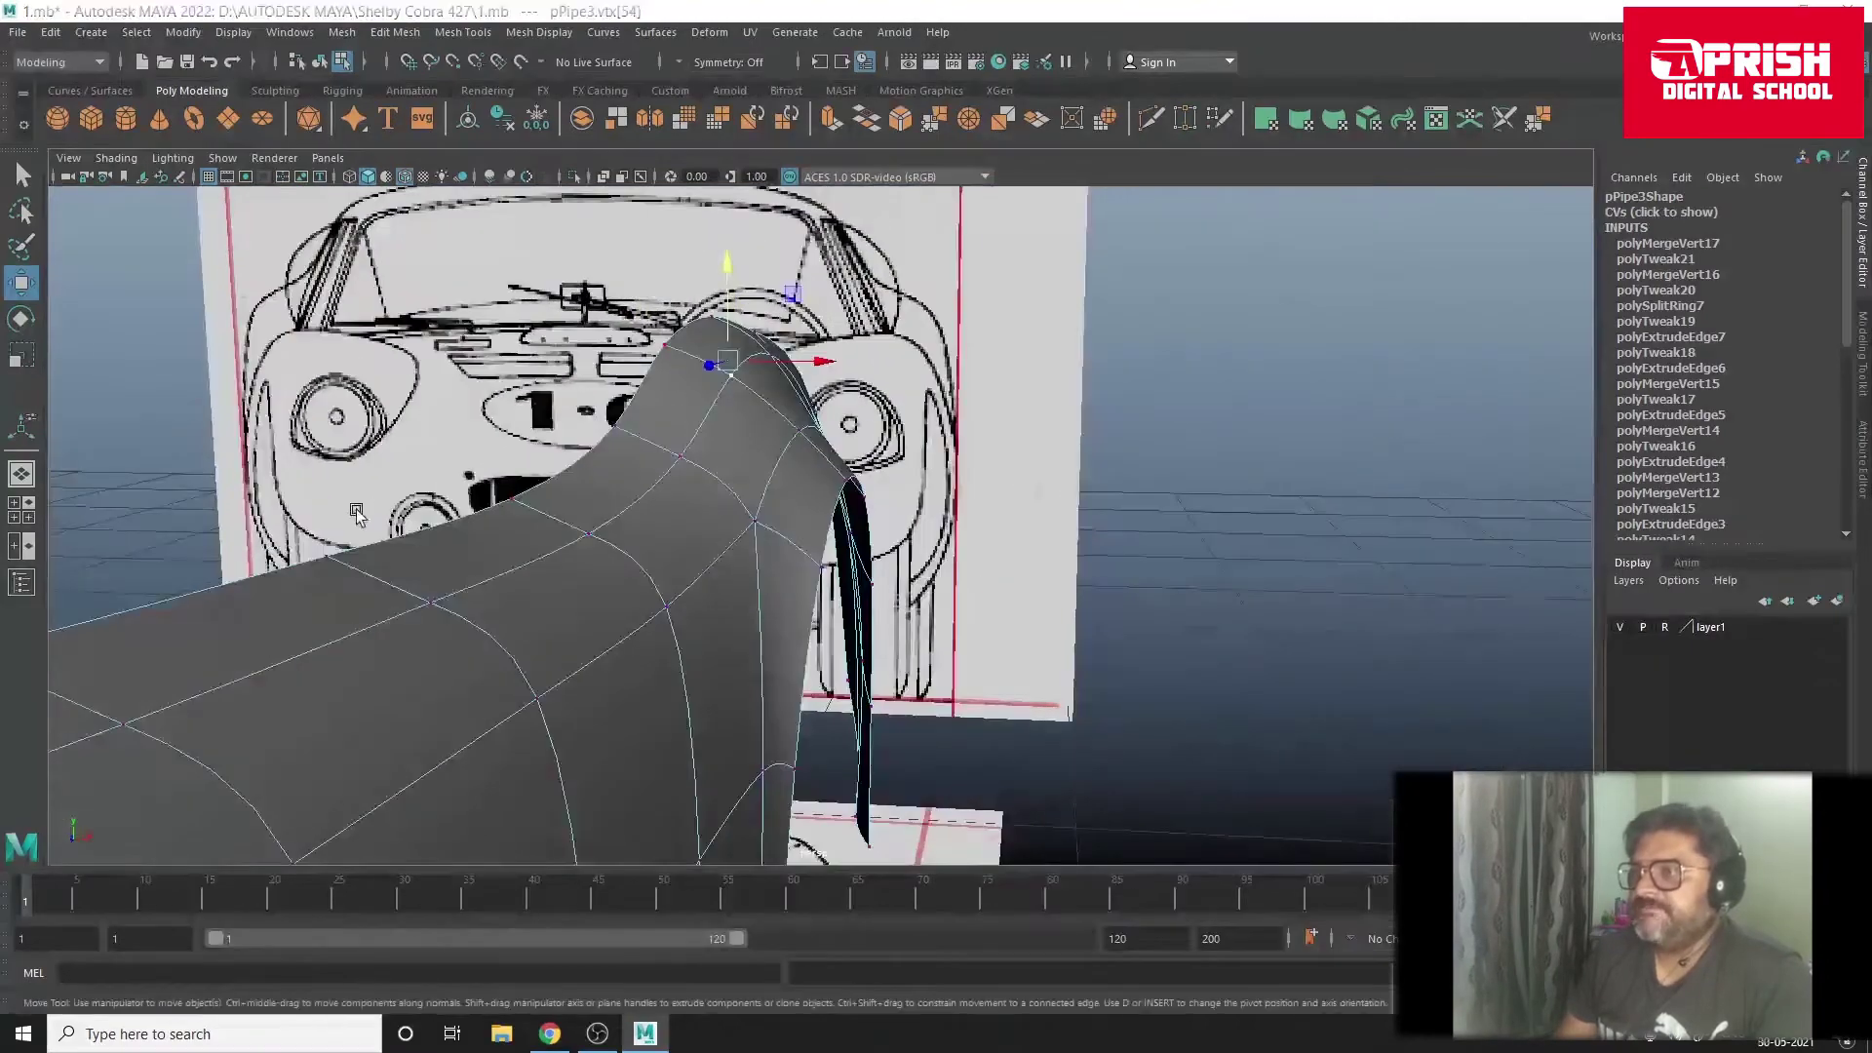
Step: Return to the side view and switch the mesh back to low-poly display (1)
key(space)
key(space)
alt+middle_drag(619, 453, 514, 530)
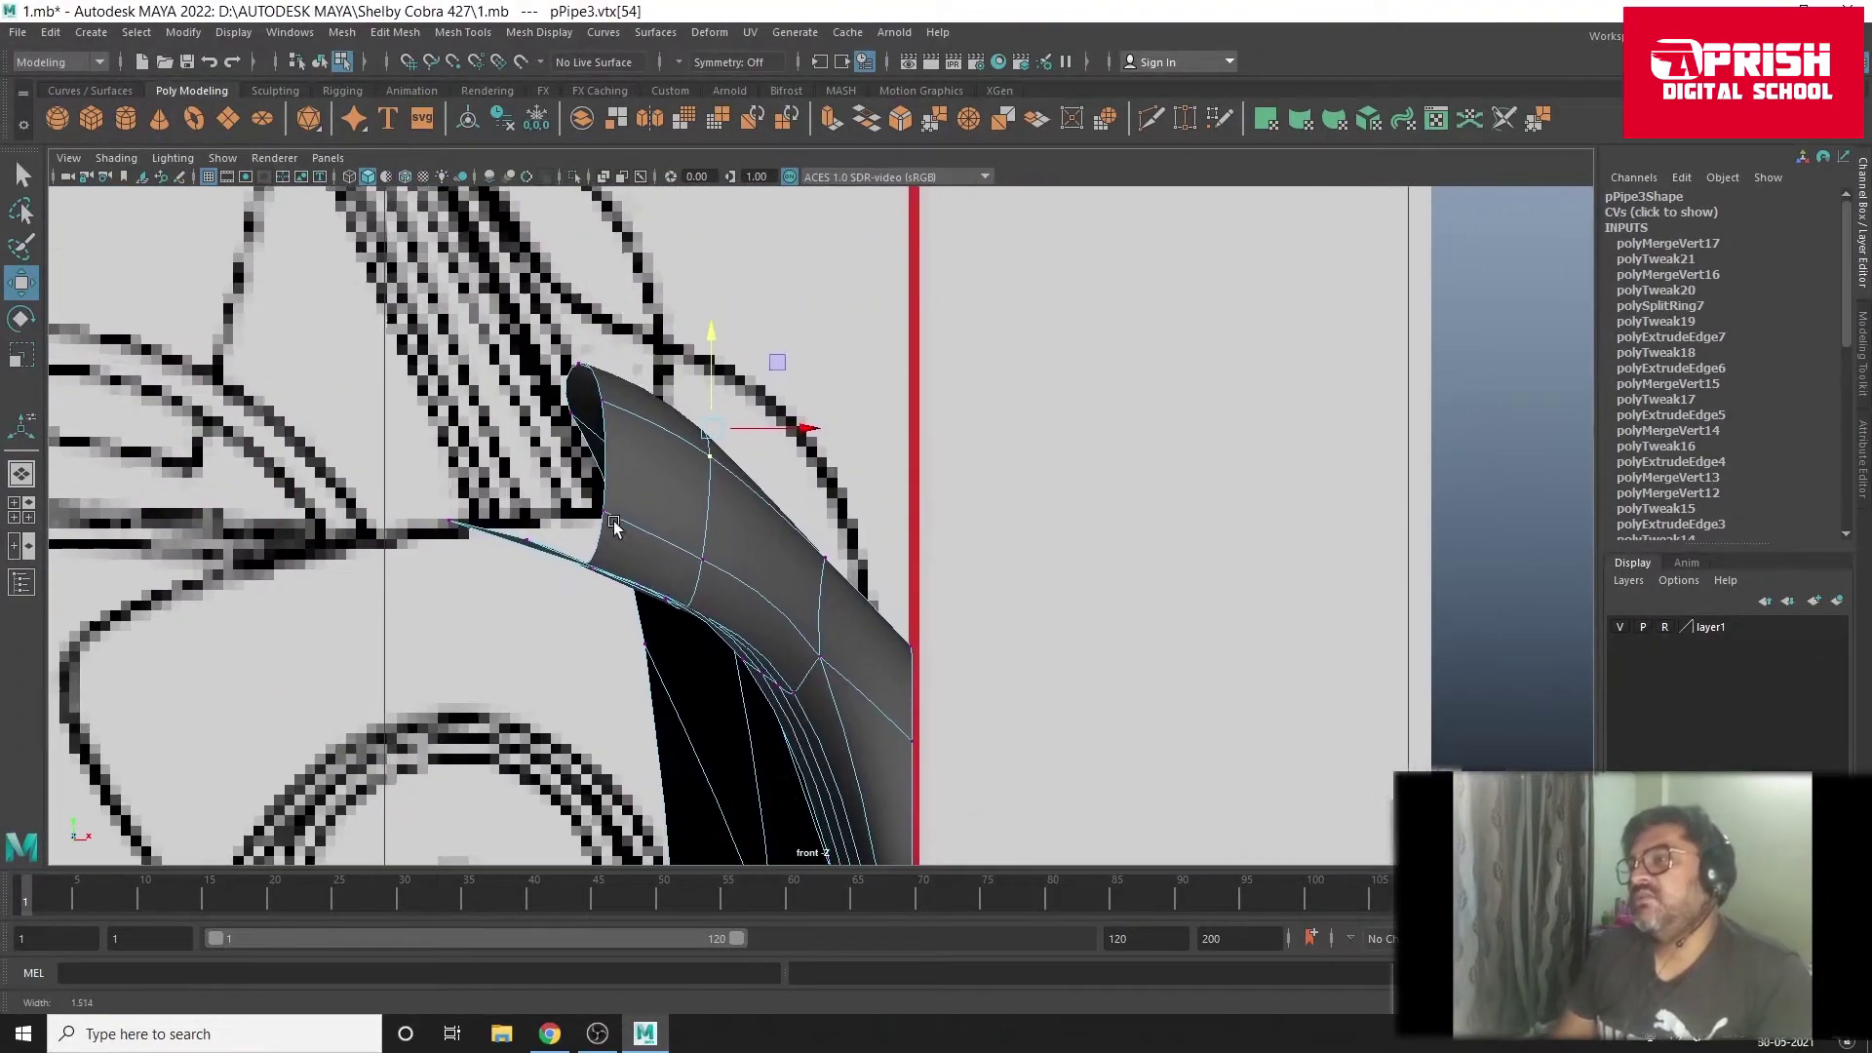
scroll(918, 598, up, 3)
key(space)
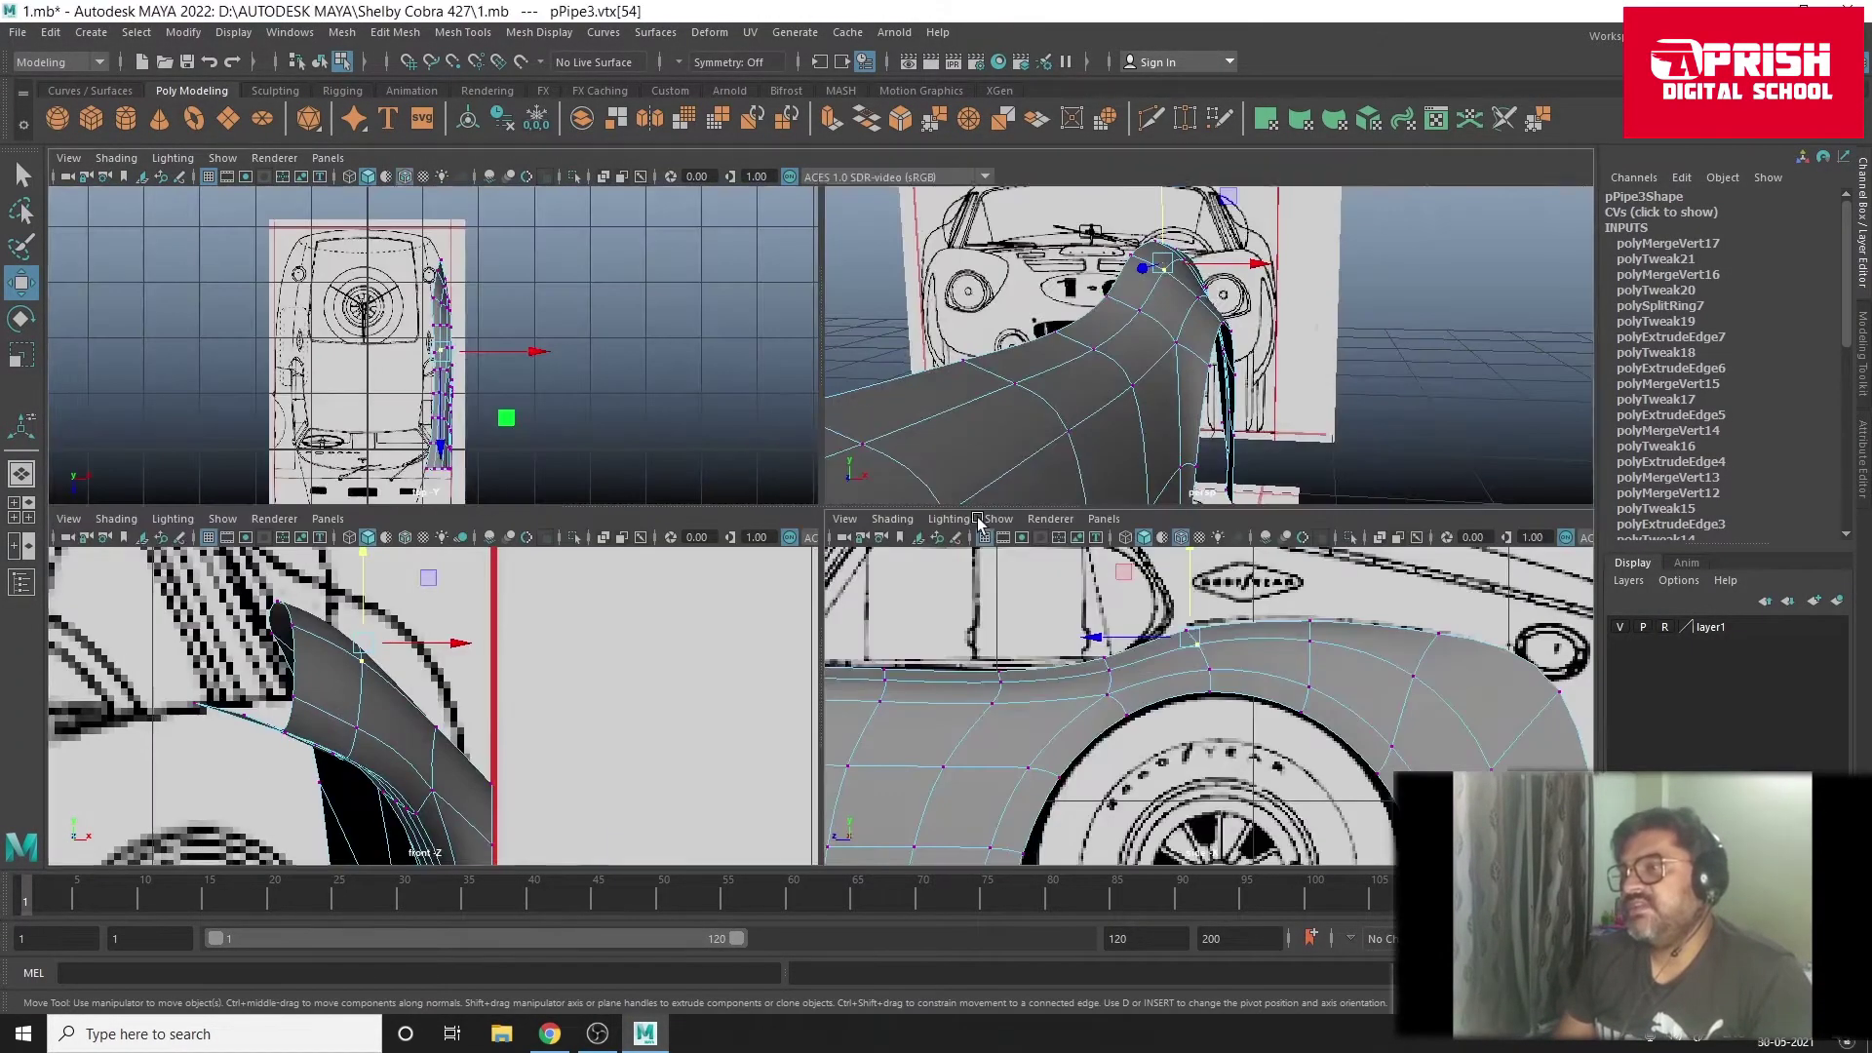
key(space)
key(1)
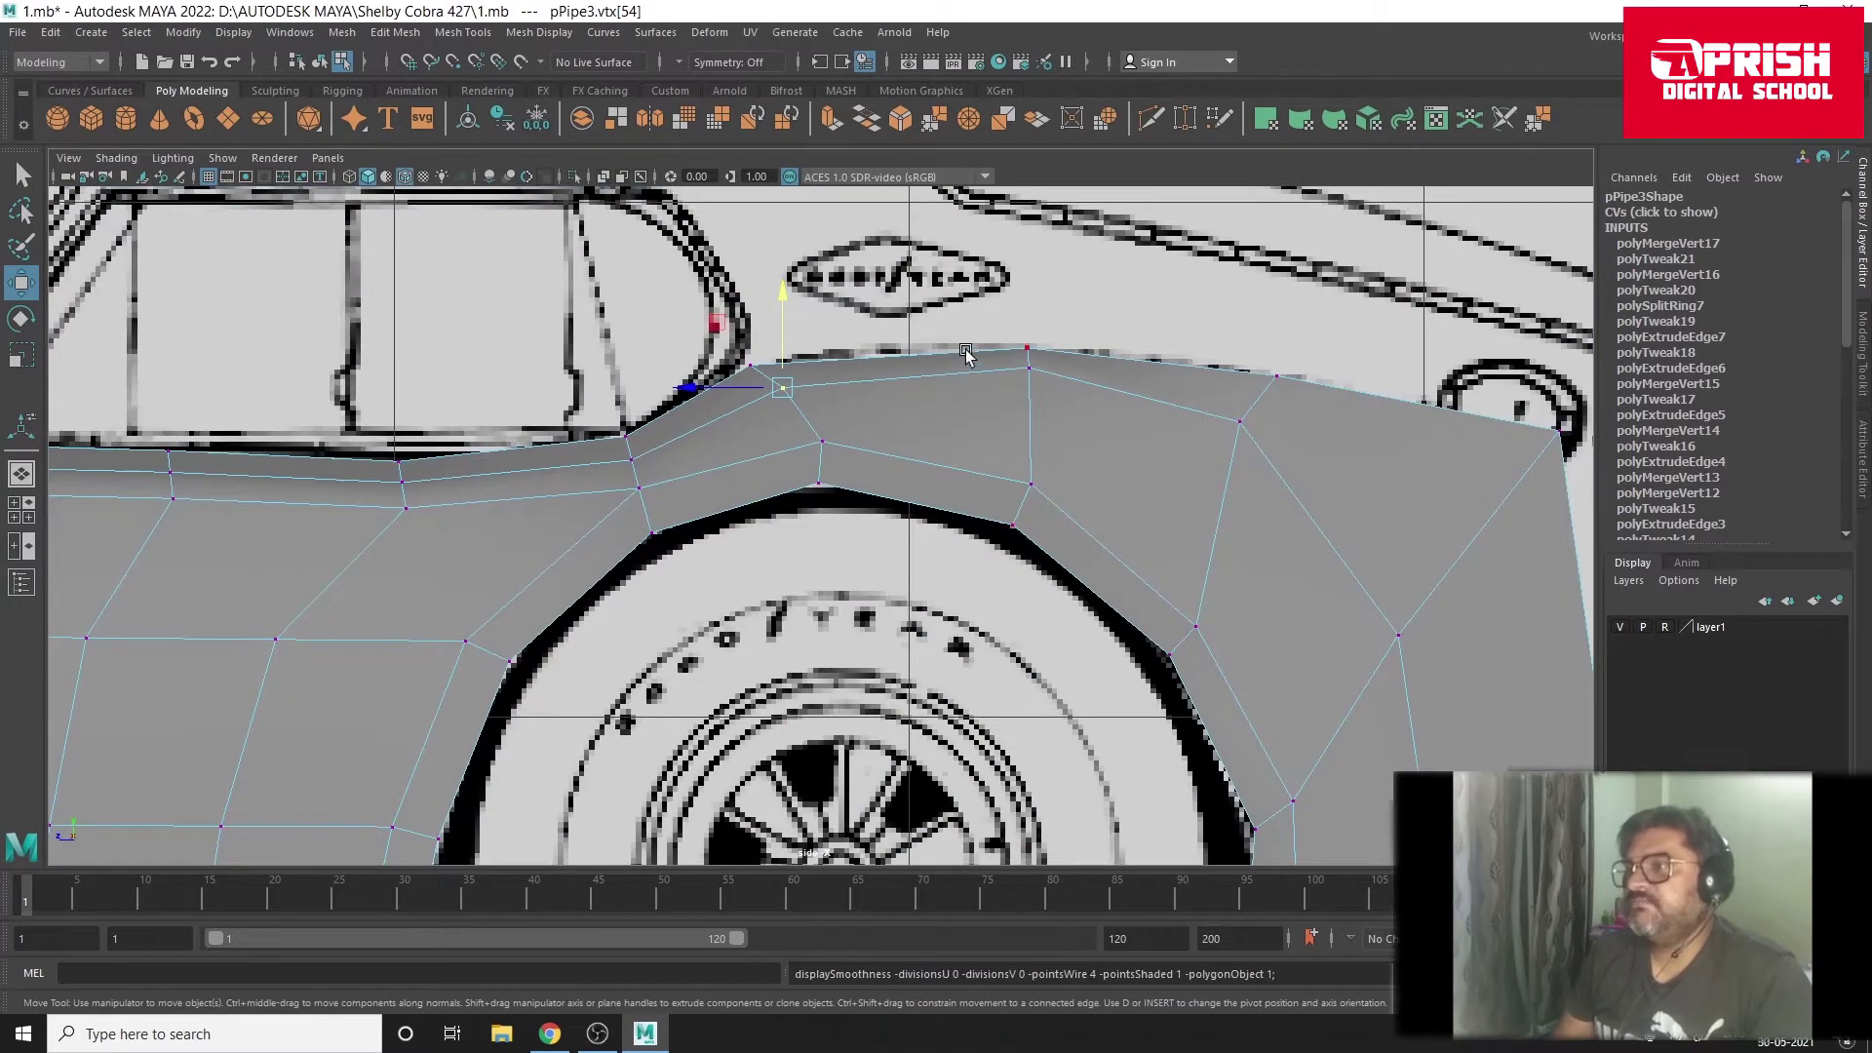
Step: Pick vertices along the fender's upper edge, then switch to edge selection
click(1027, 351)
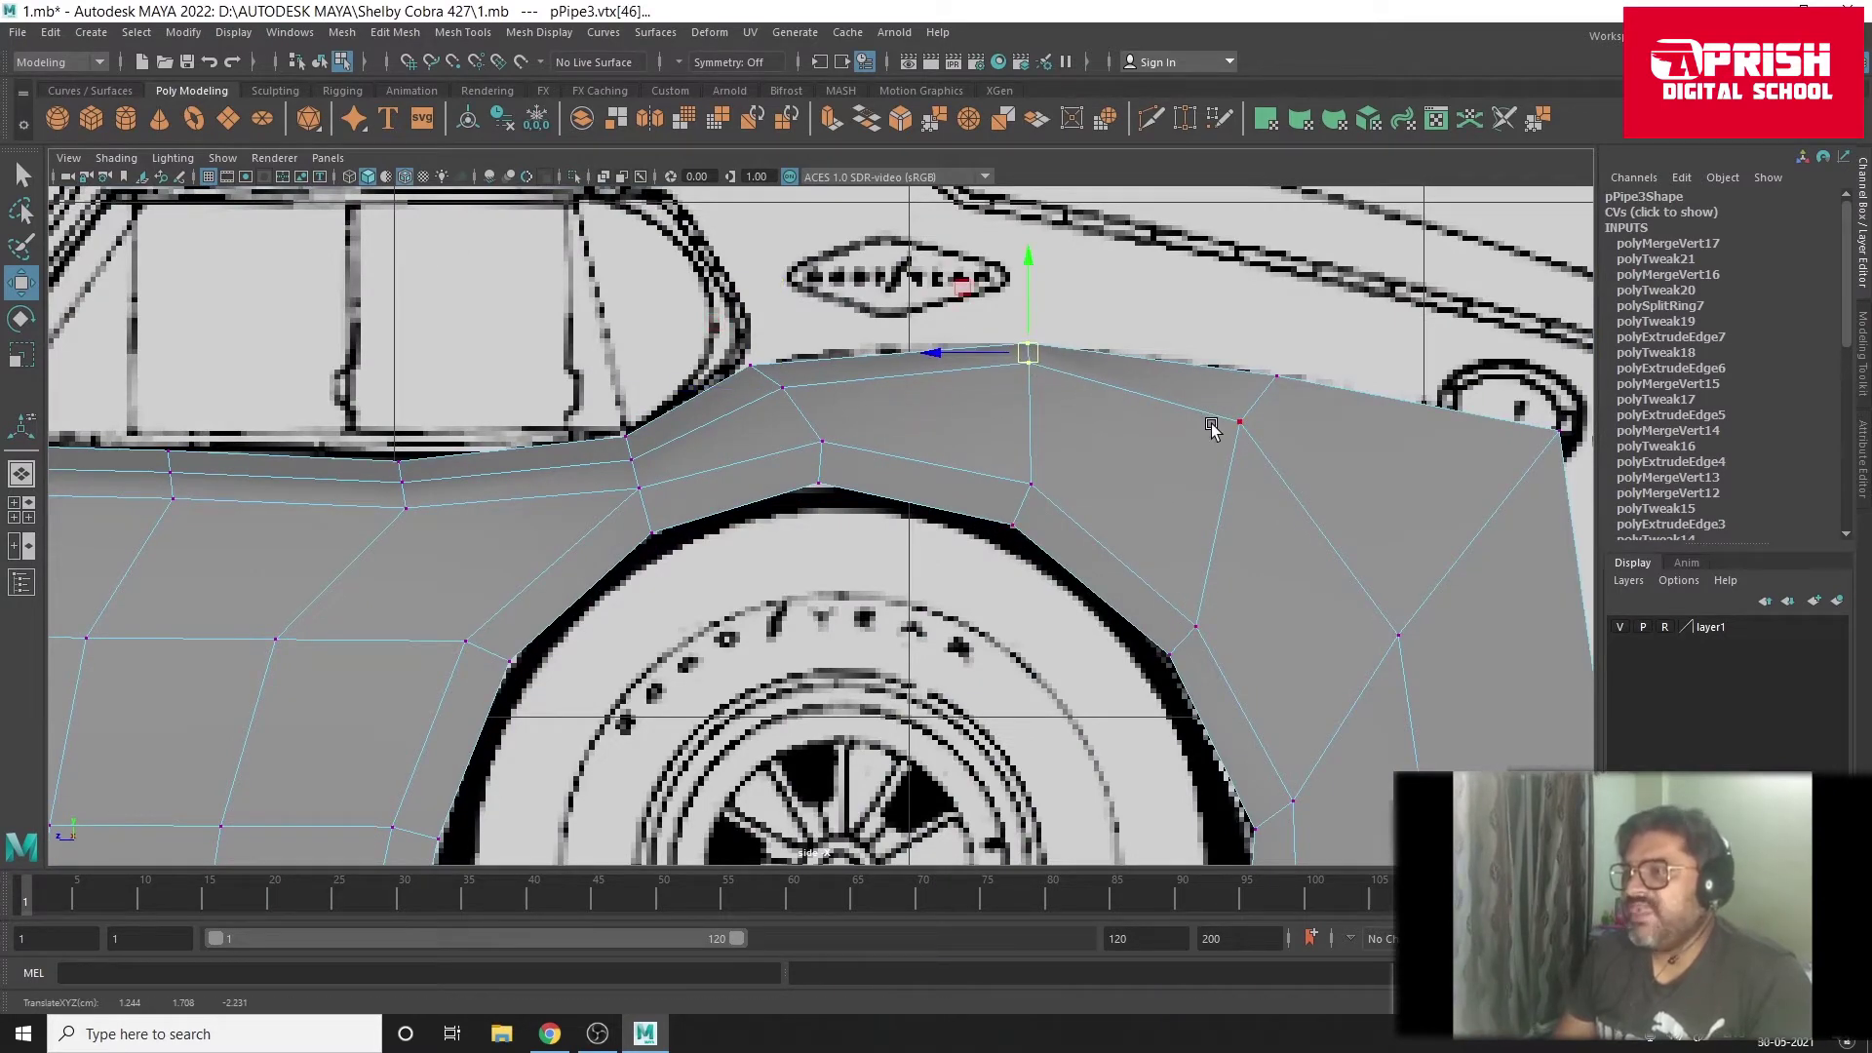
click(1238, 421)
scroll(981, 356, down, 2)
scroll(904, 403, down, 3)
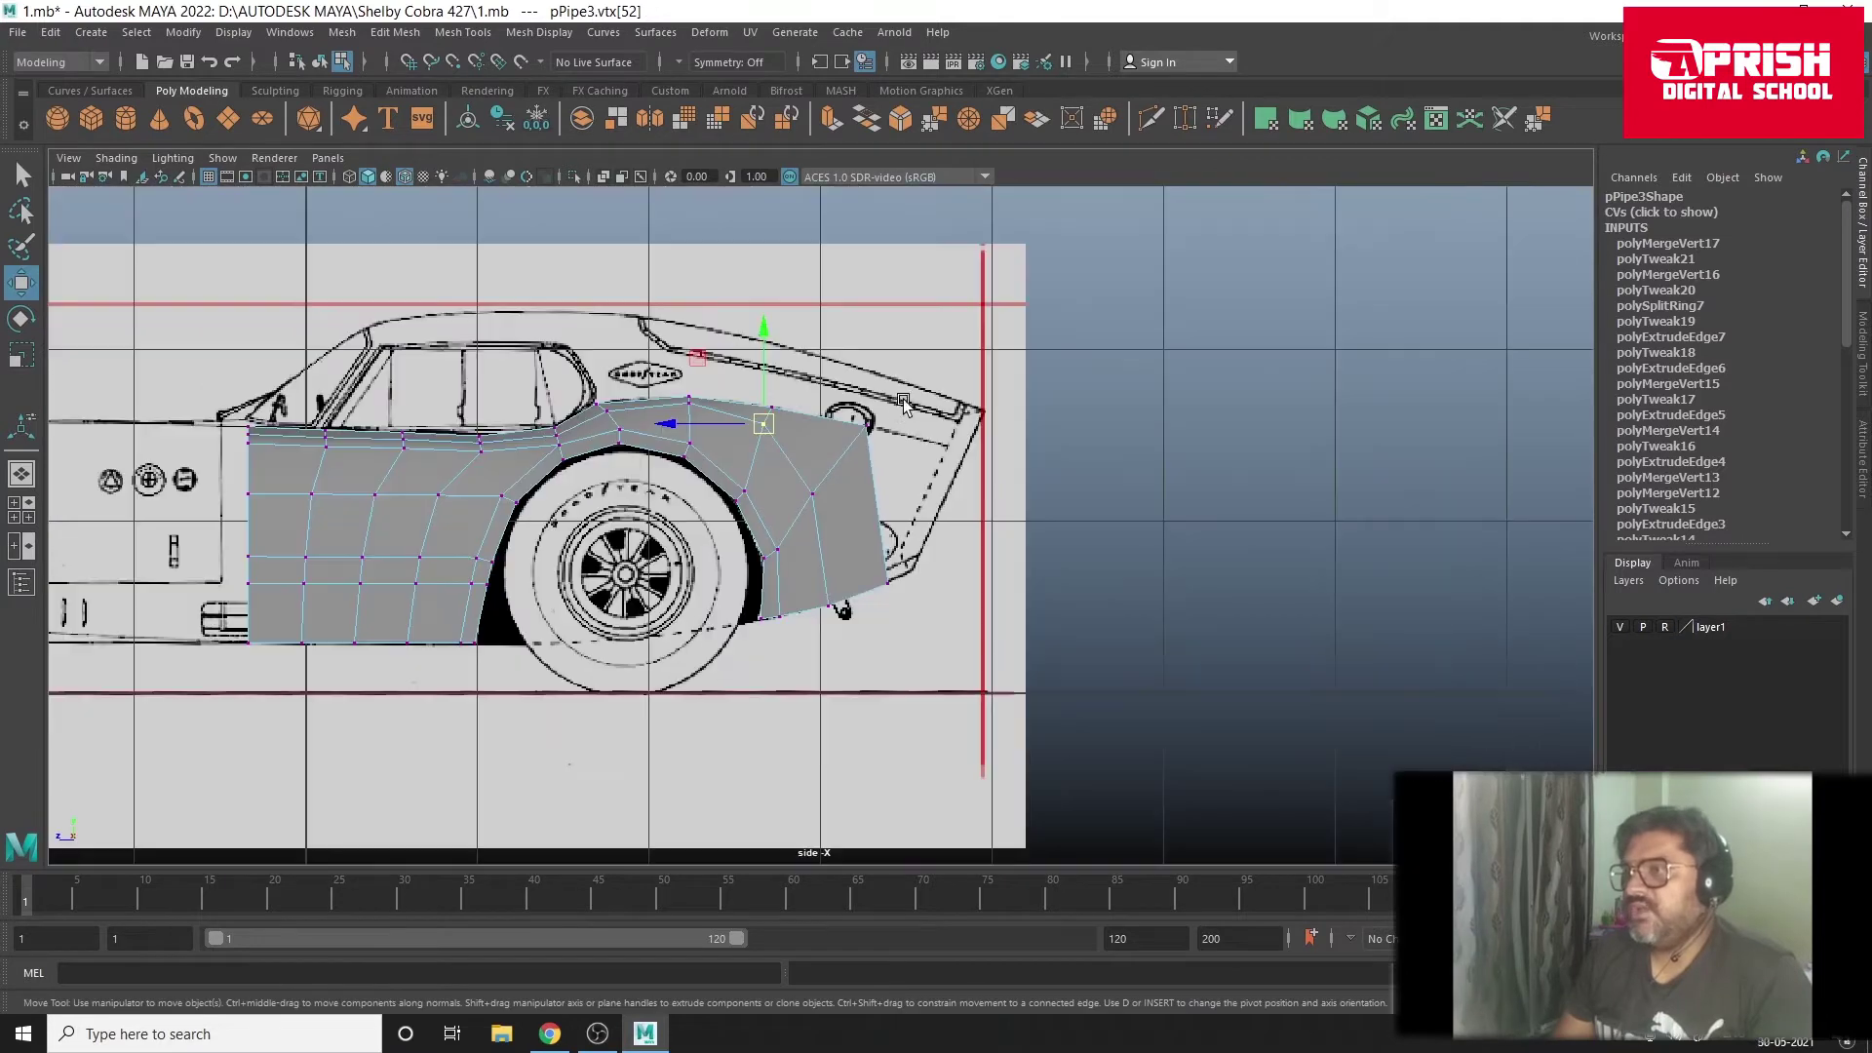
scroll(1141, 565, up, 2)
scroll(798, 448, up, 2)
right_drag(798, 448, 798, 390)
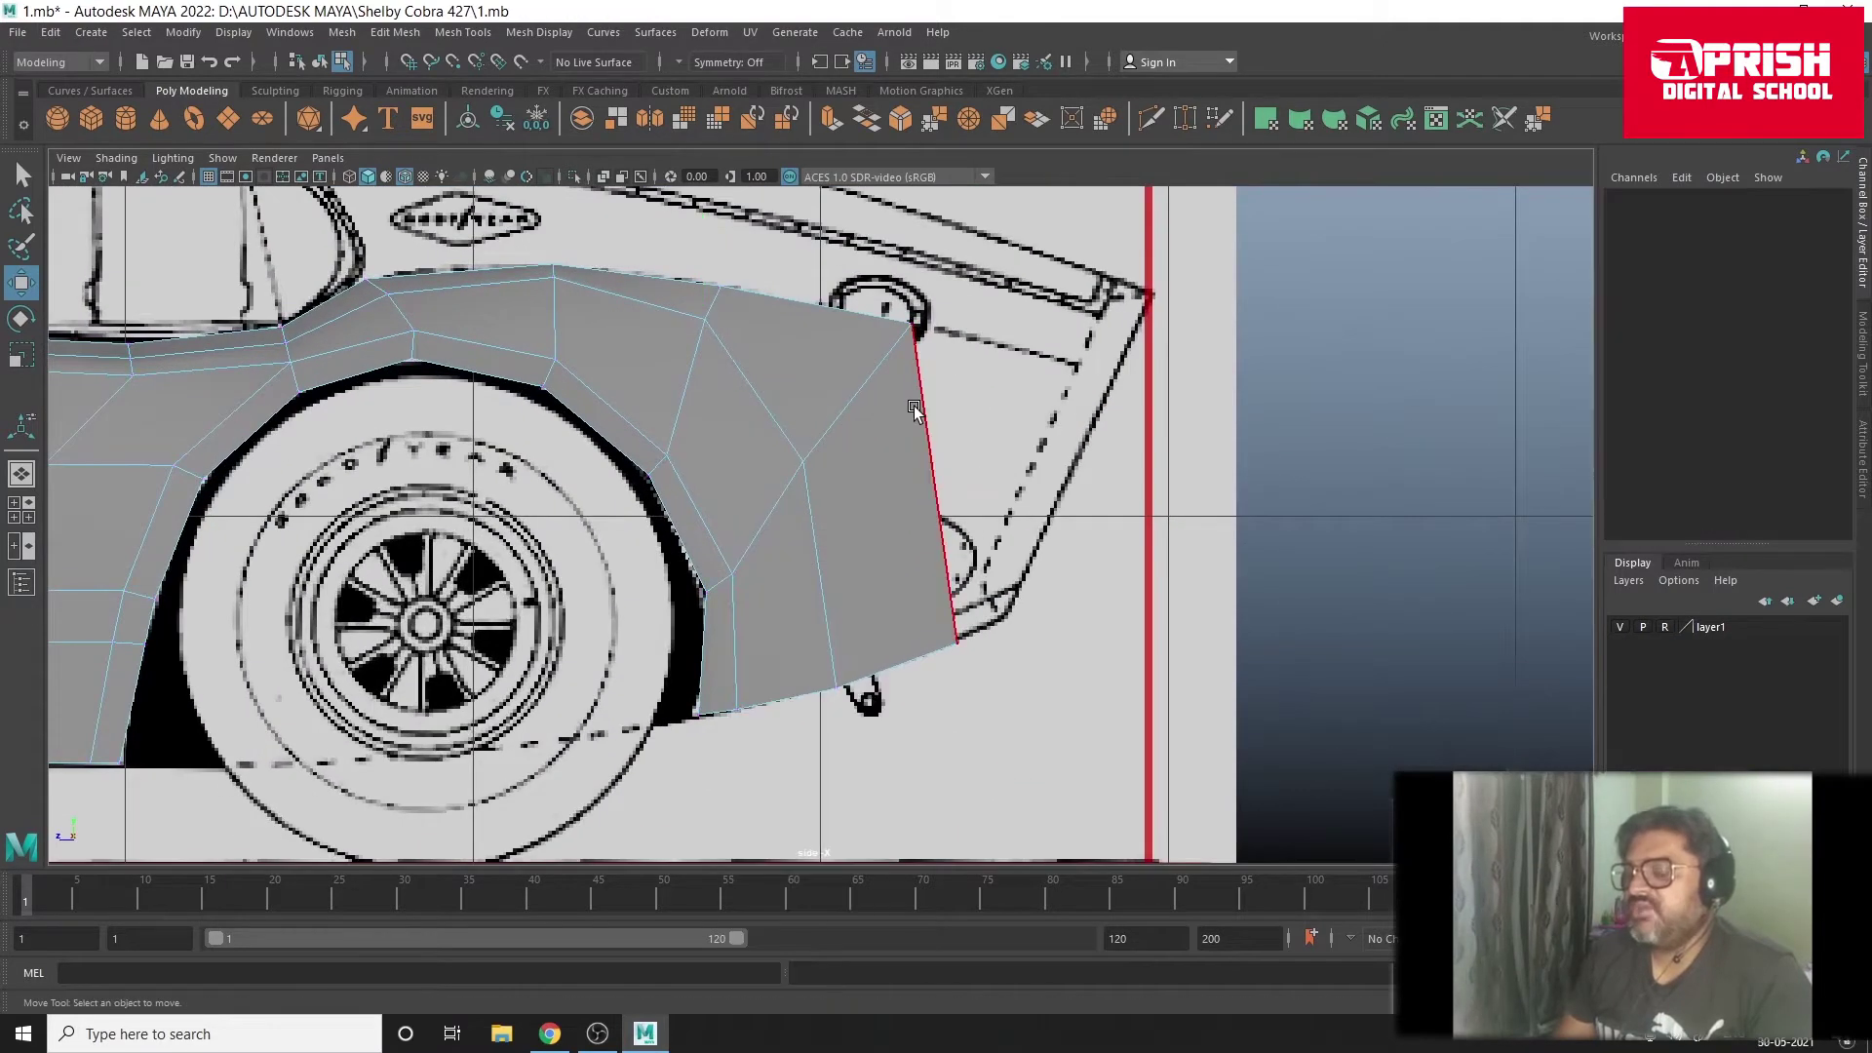
Step: Sew the fender's rear border edge, then extrude it back into a new row of faces
click(913, 409)
click(1536, 124)
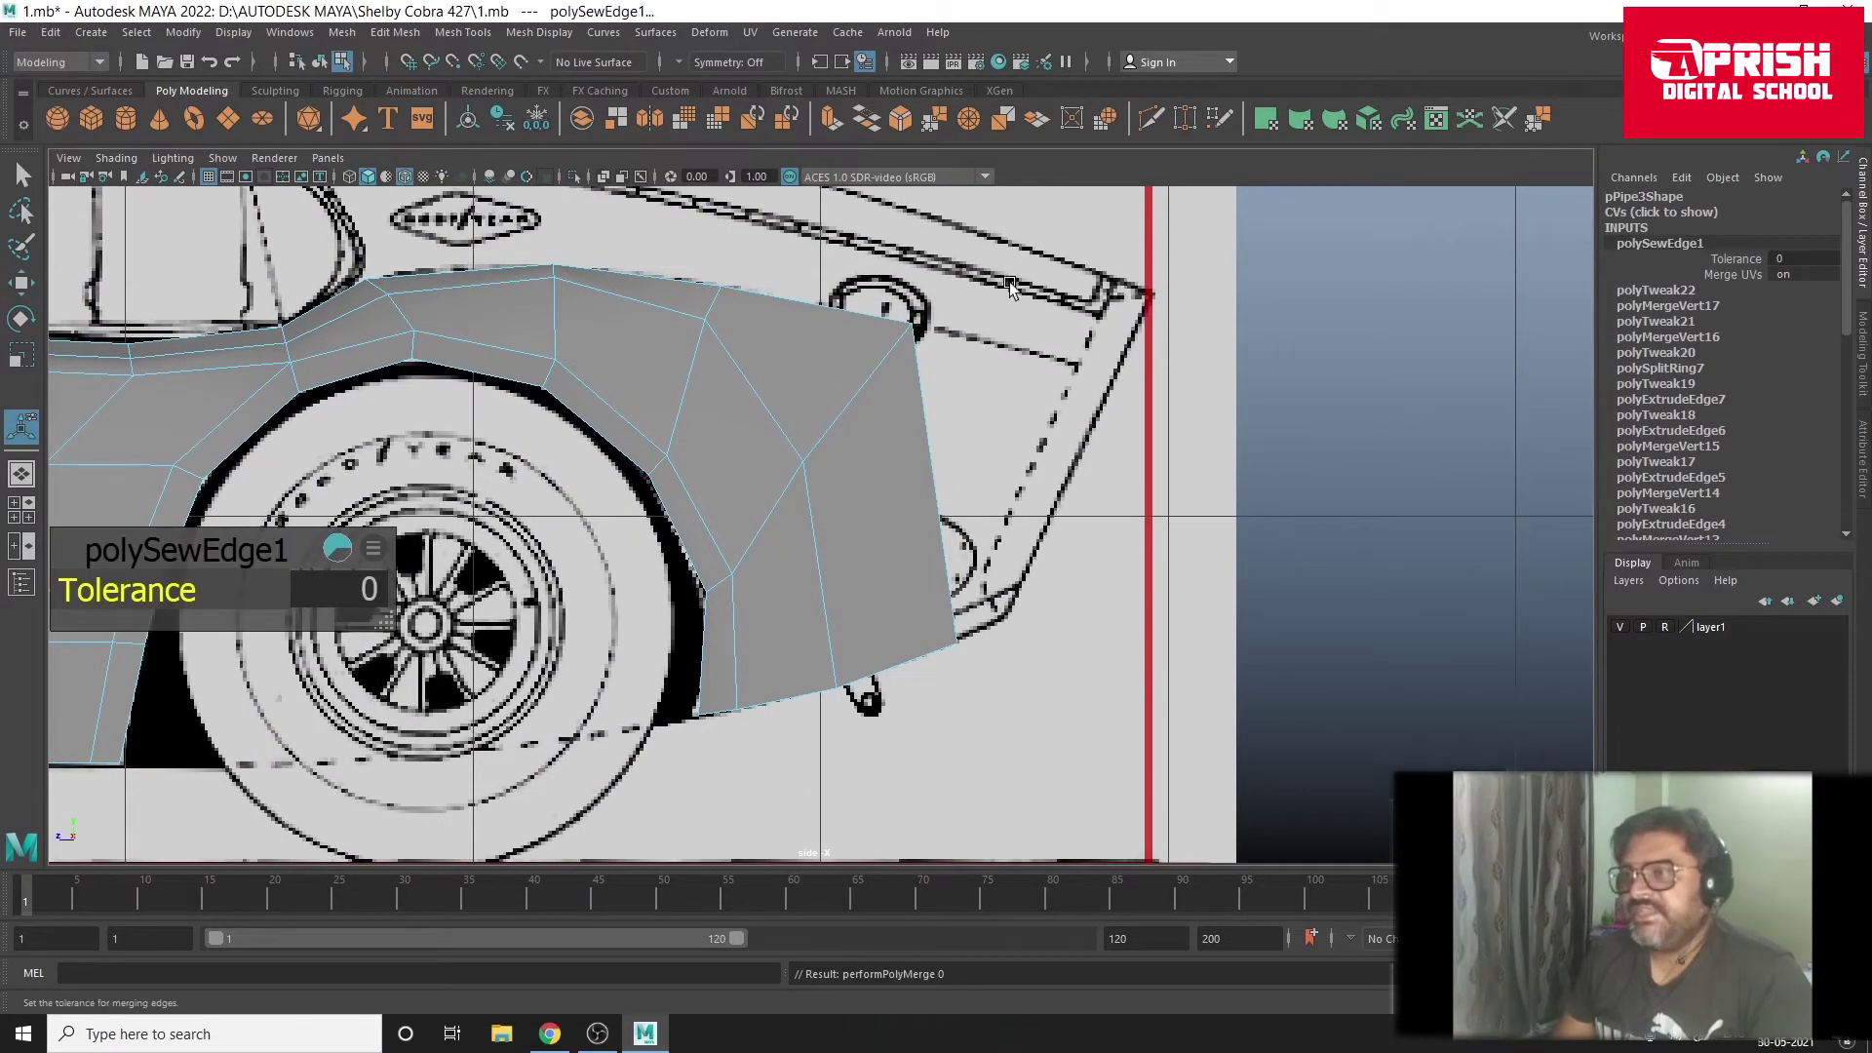
key(w)
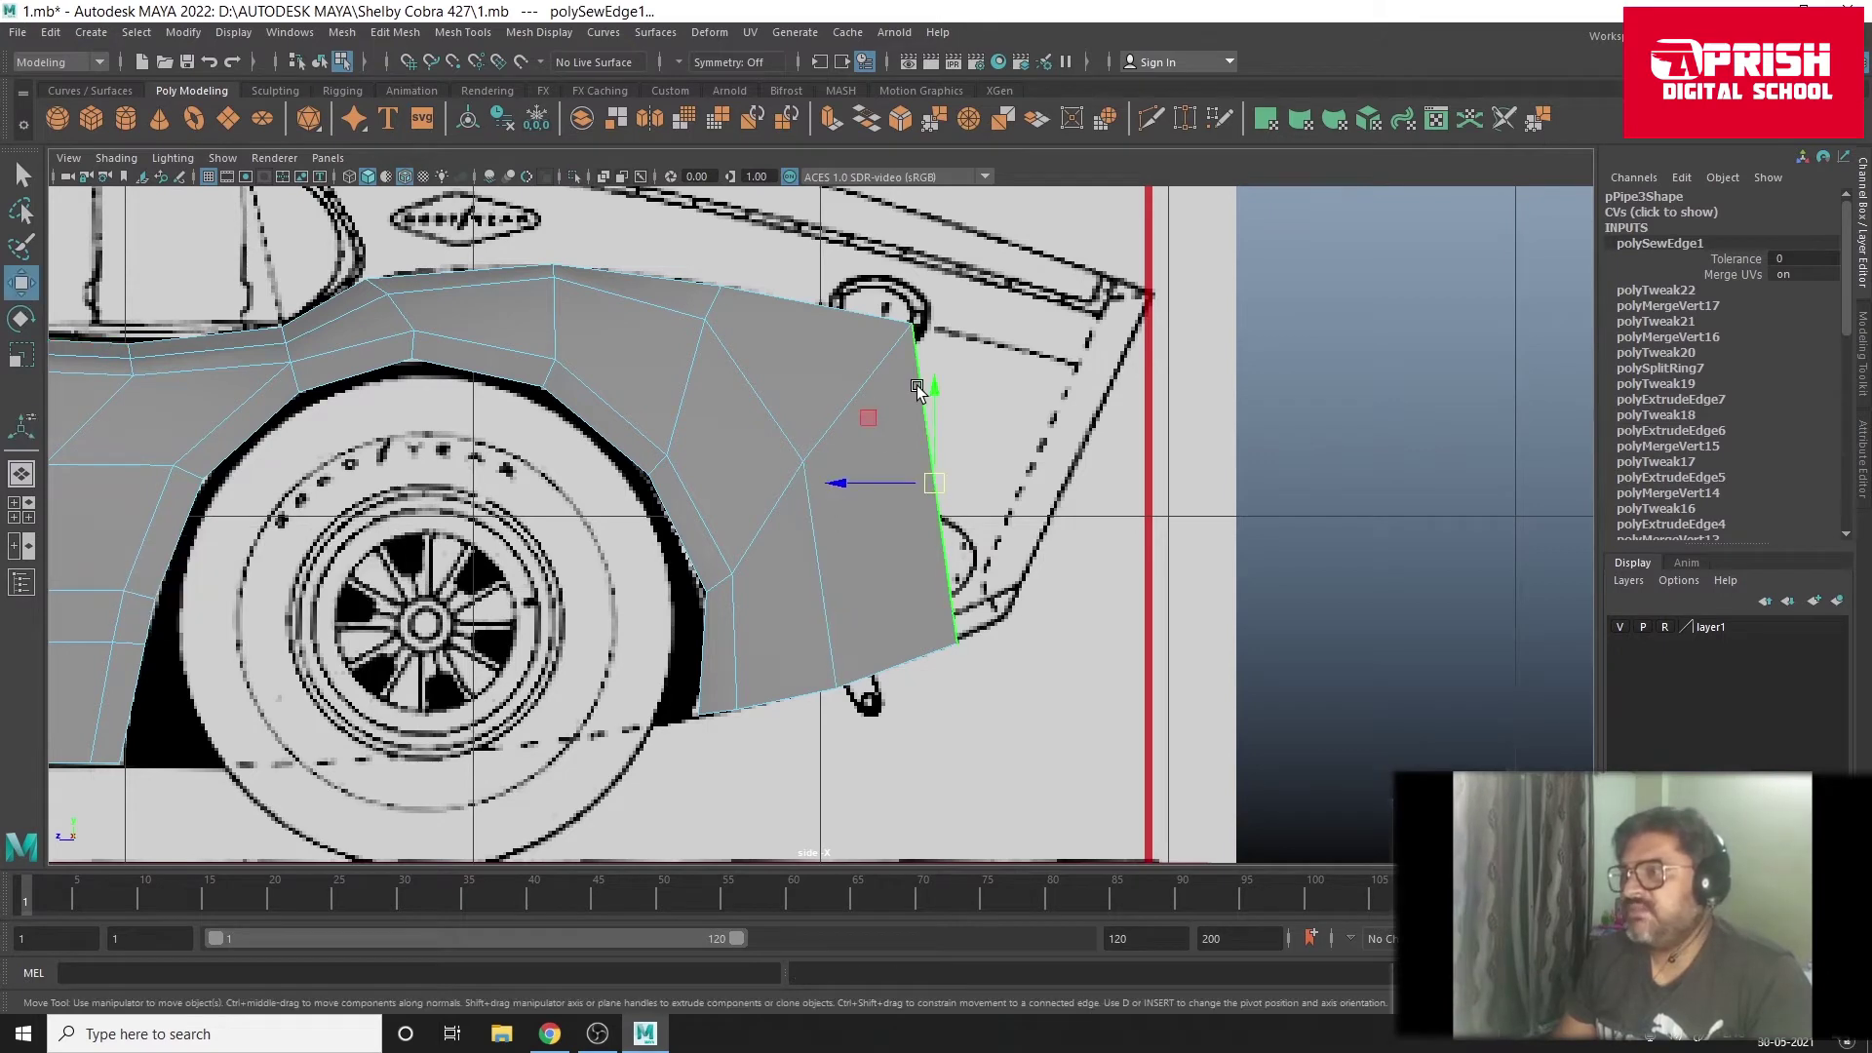
click(918, 388)
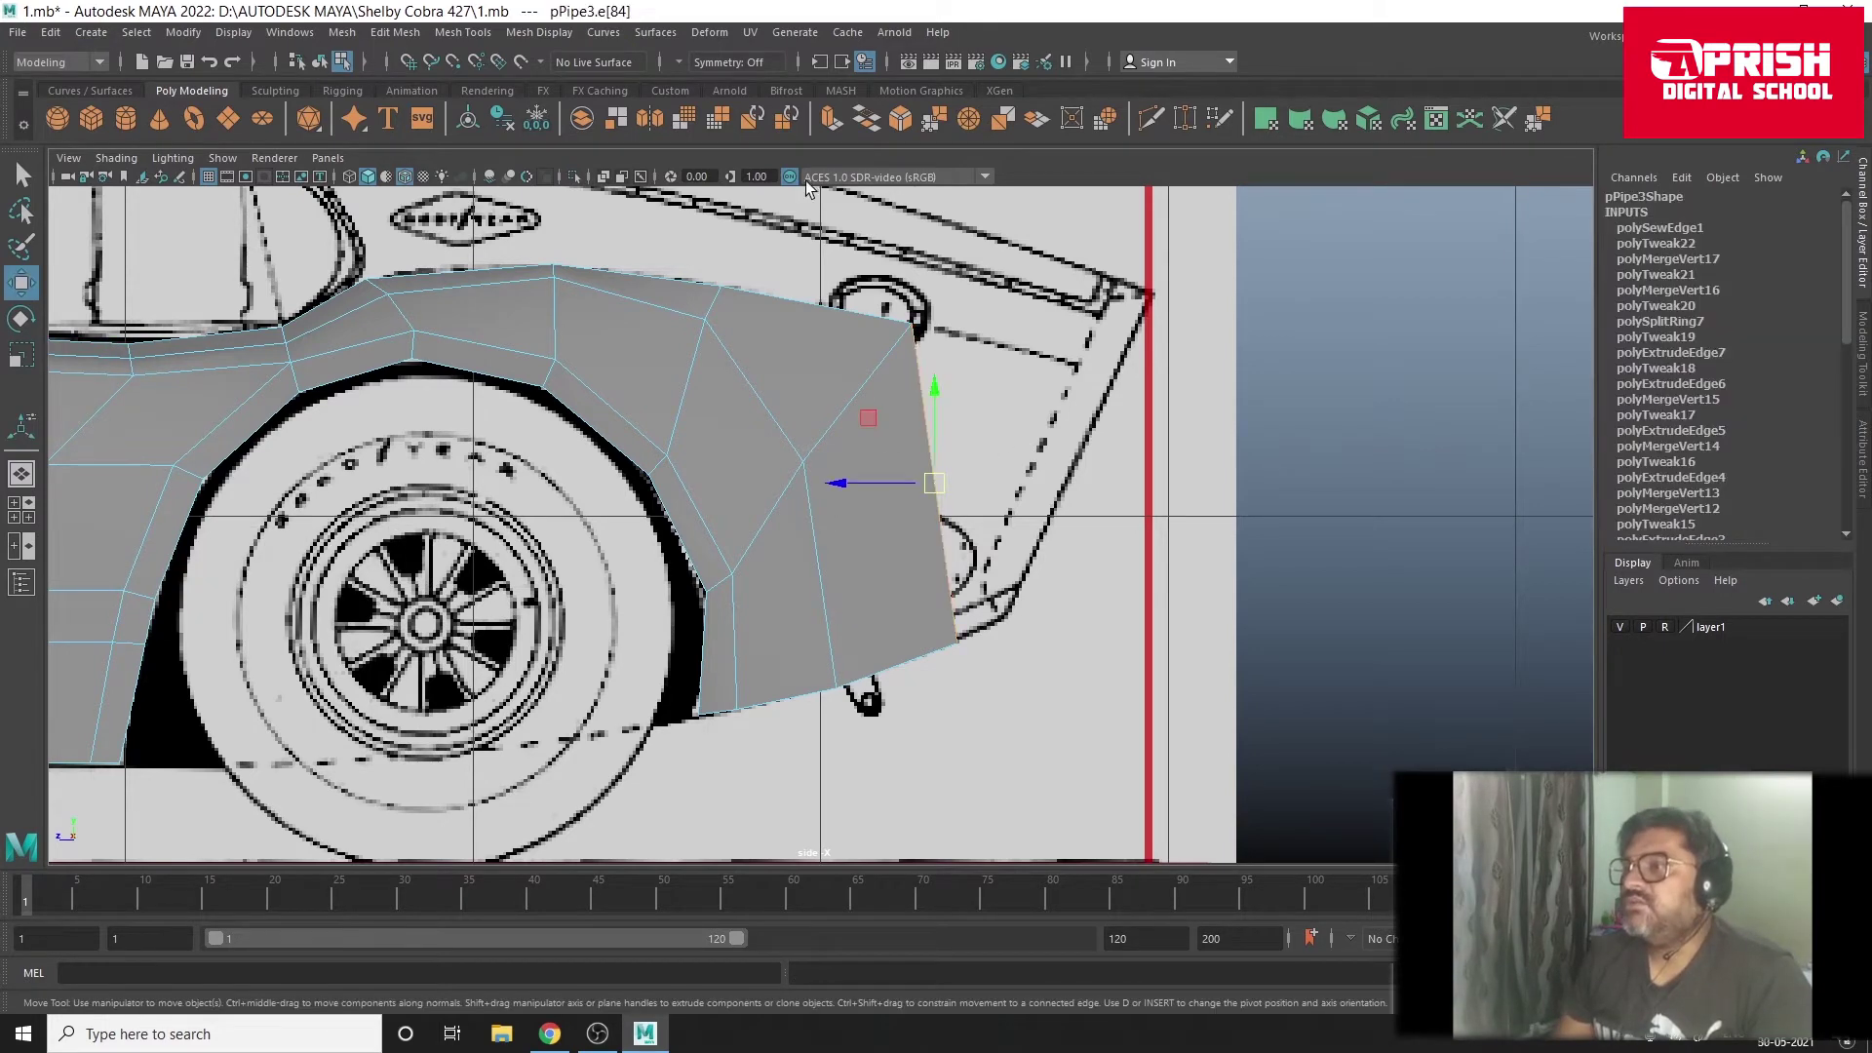
click(831, 119)
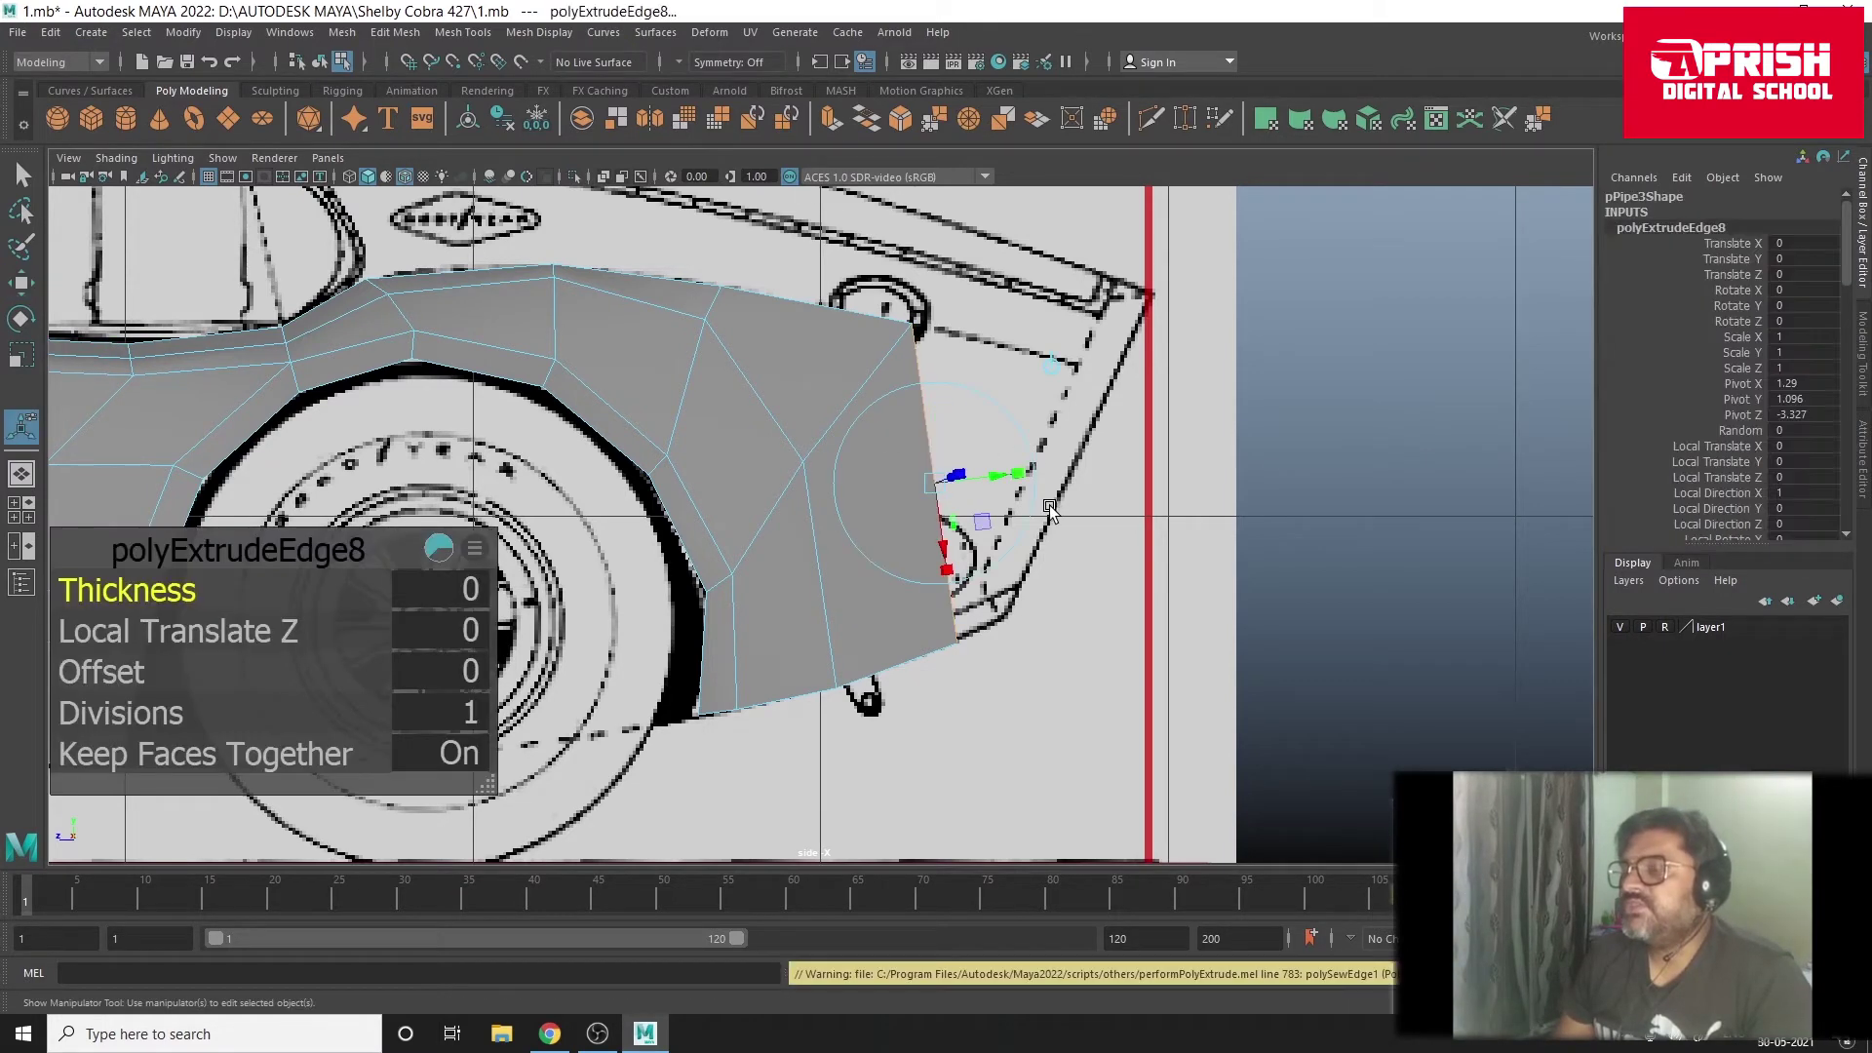
drag(863, 481, 1024, 482)
Step: In vertex mode, move the new lower and upper rear corners onto the tail outline
right_click(929, 450)
click(928, 451)
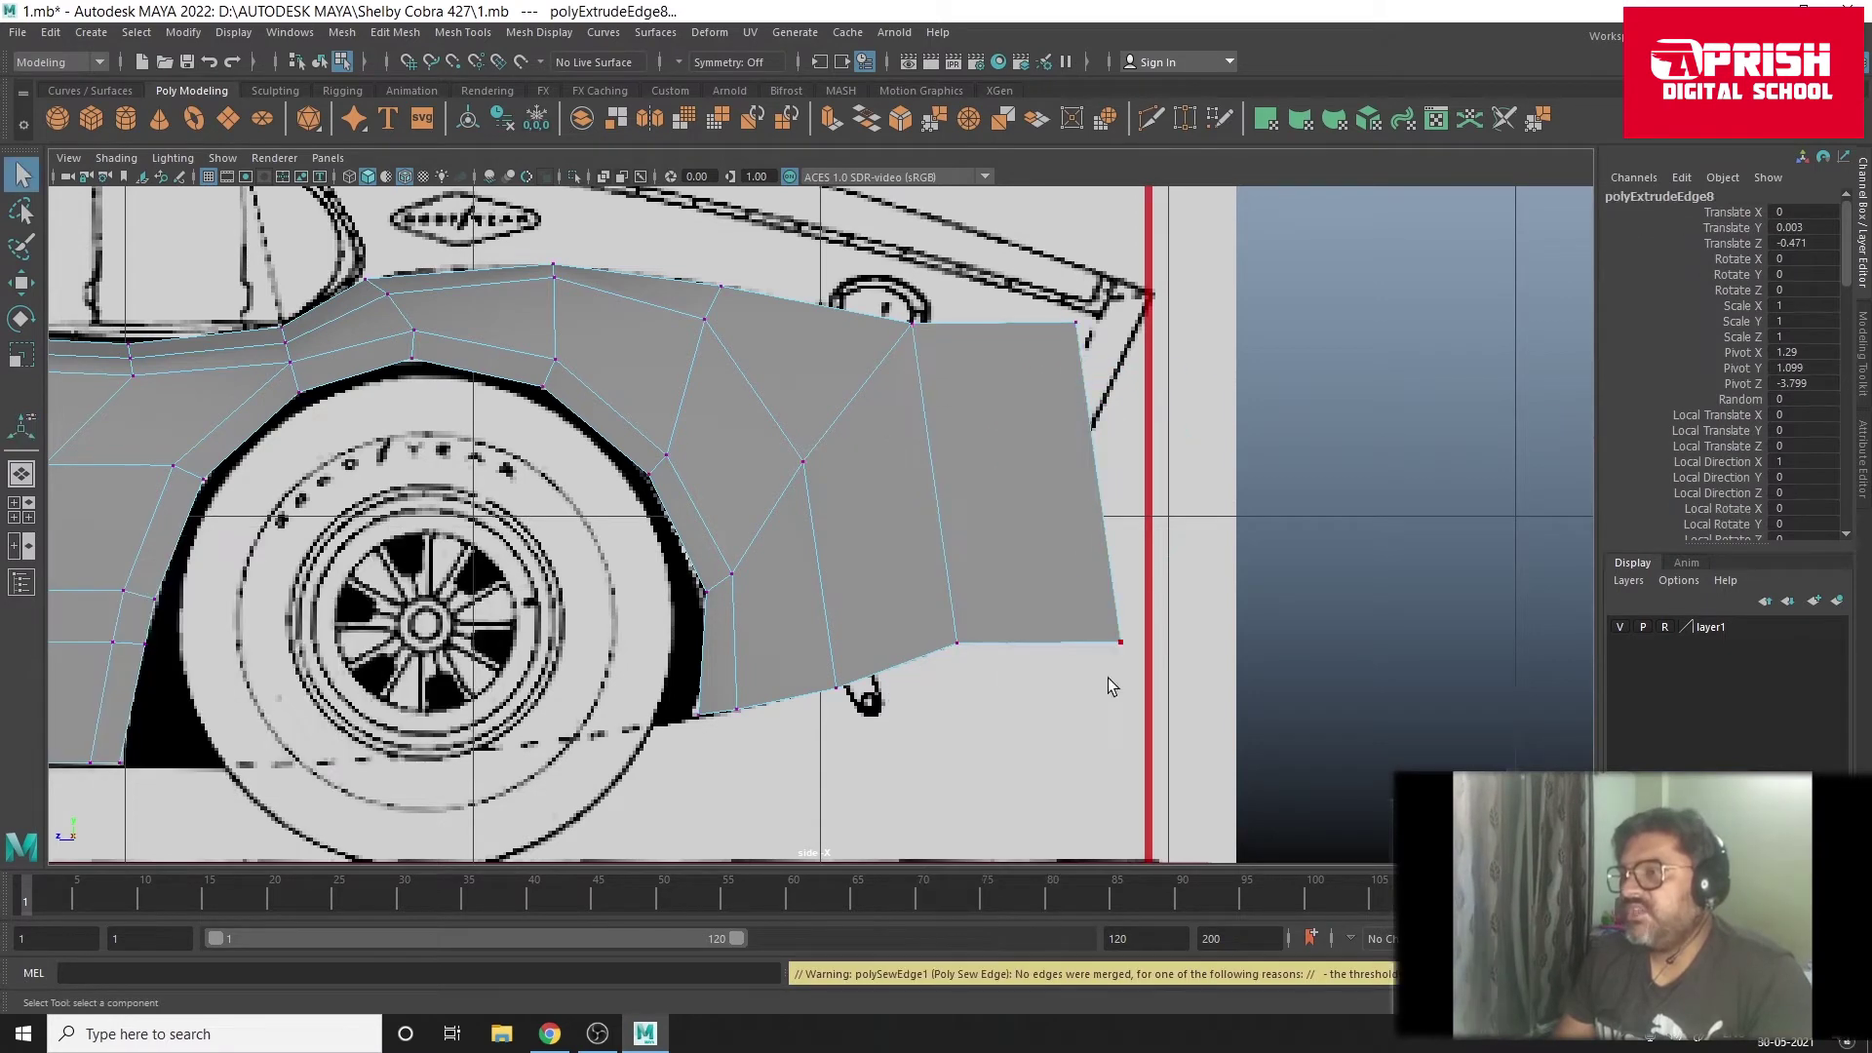
click(22, 284)
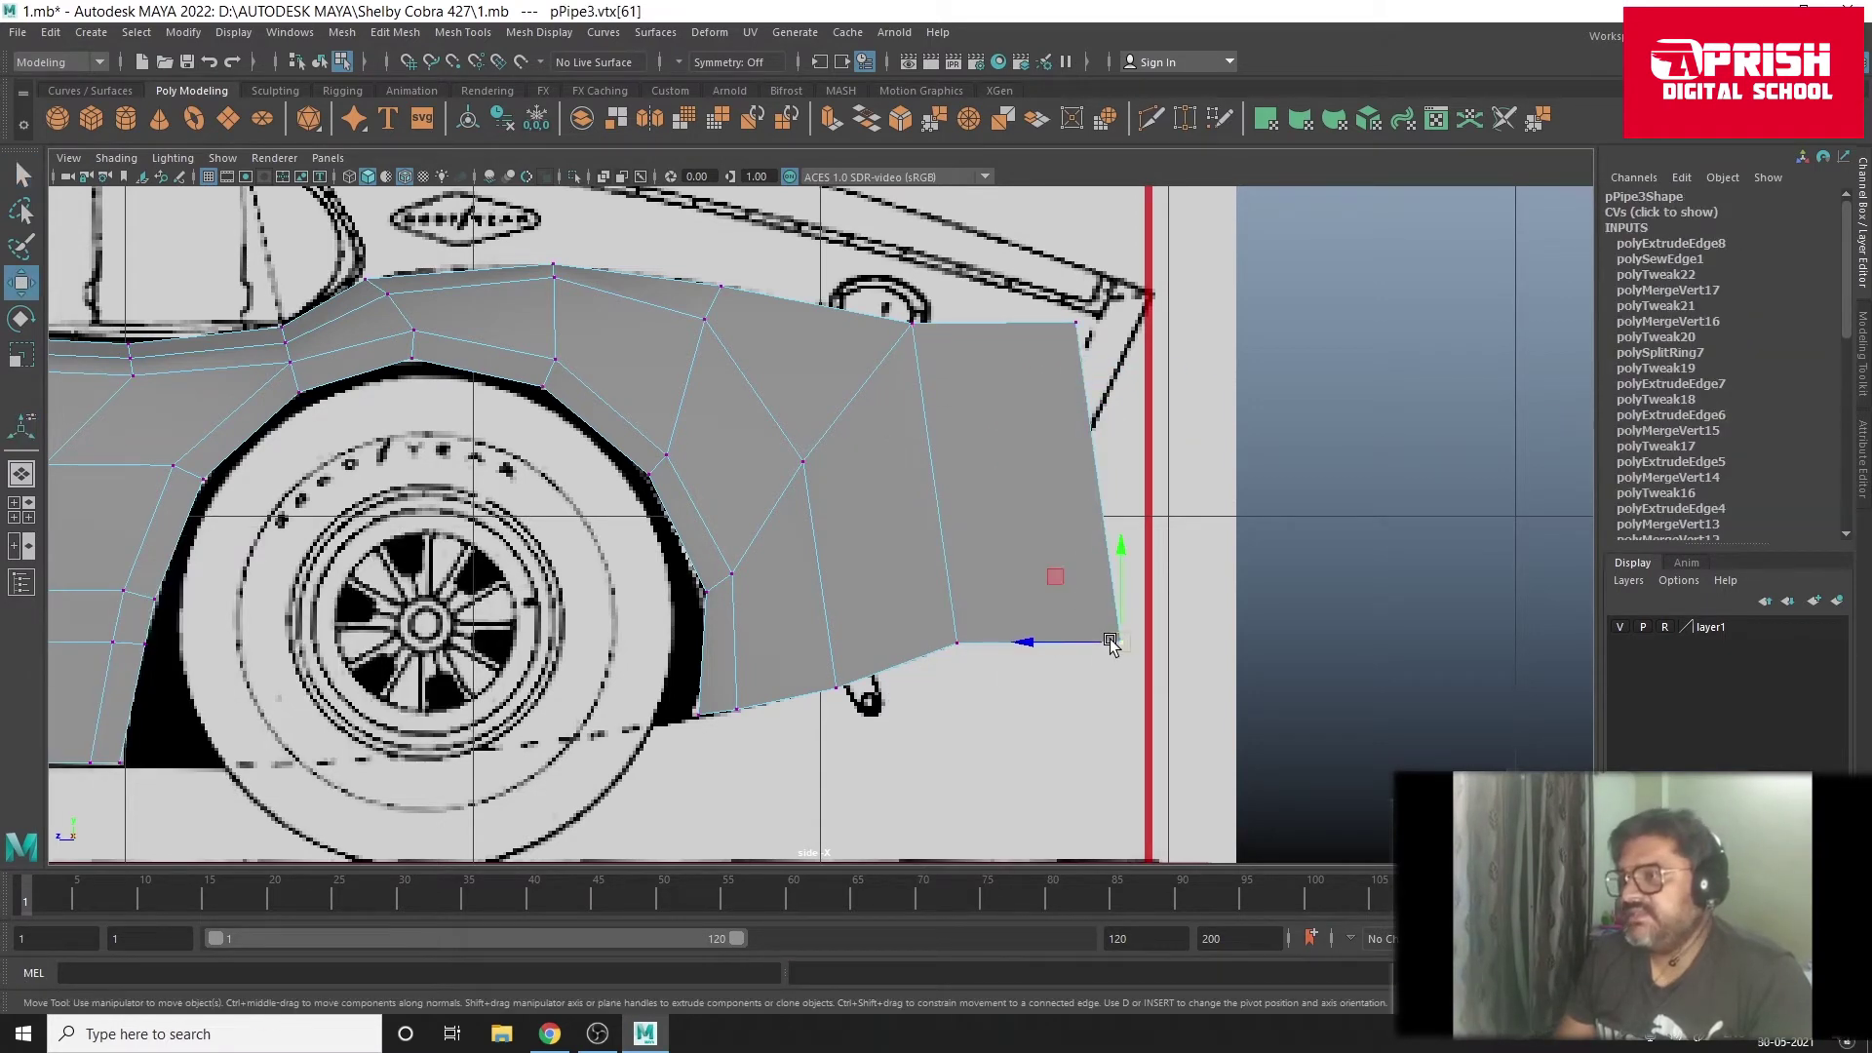
drag(1112, 642, 1010, 618)
click(1076, 324)
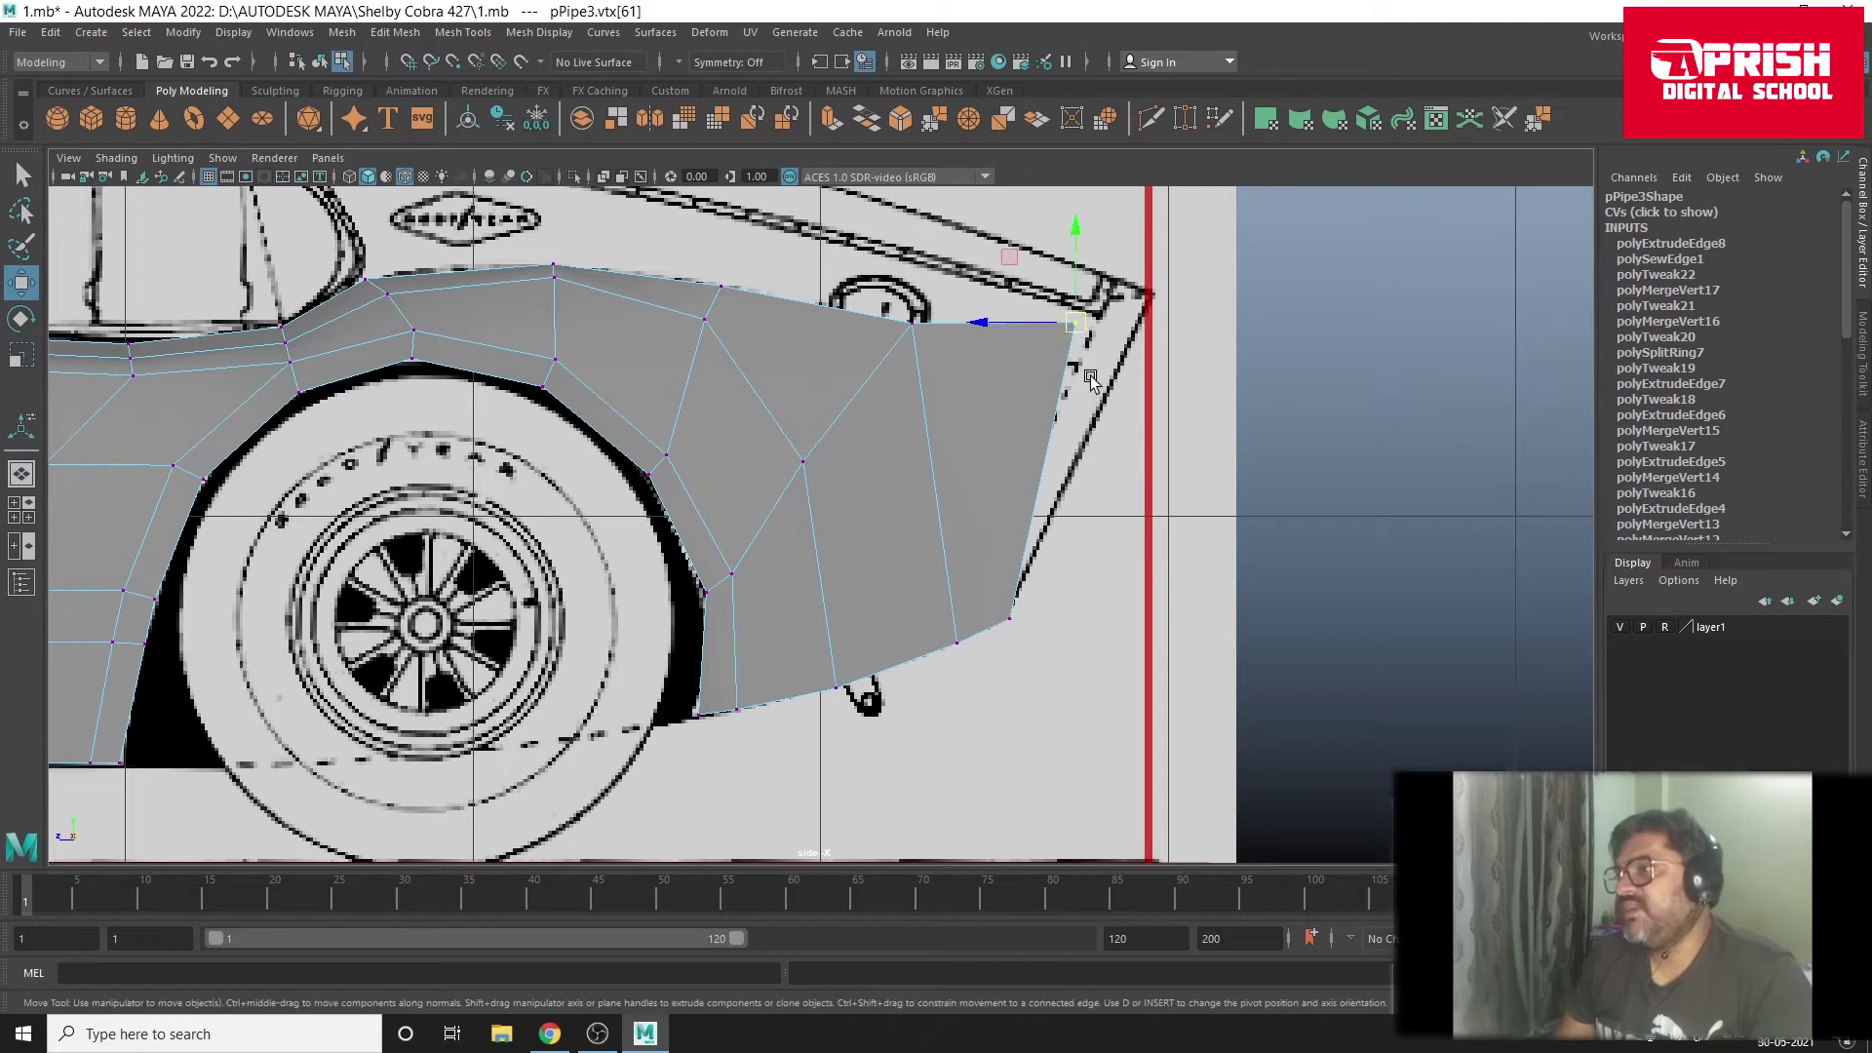
drag(1077, 325, 1088, 425)
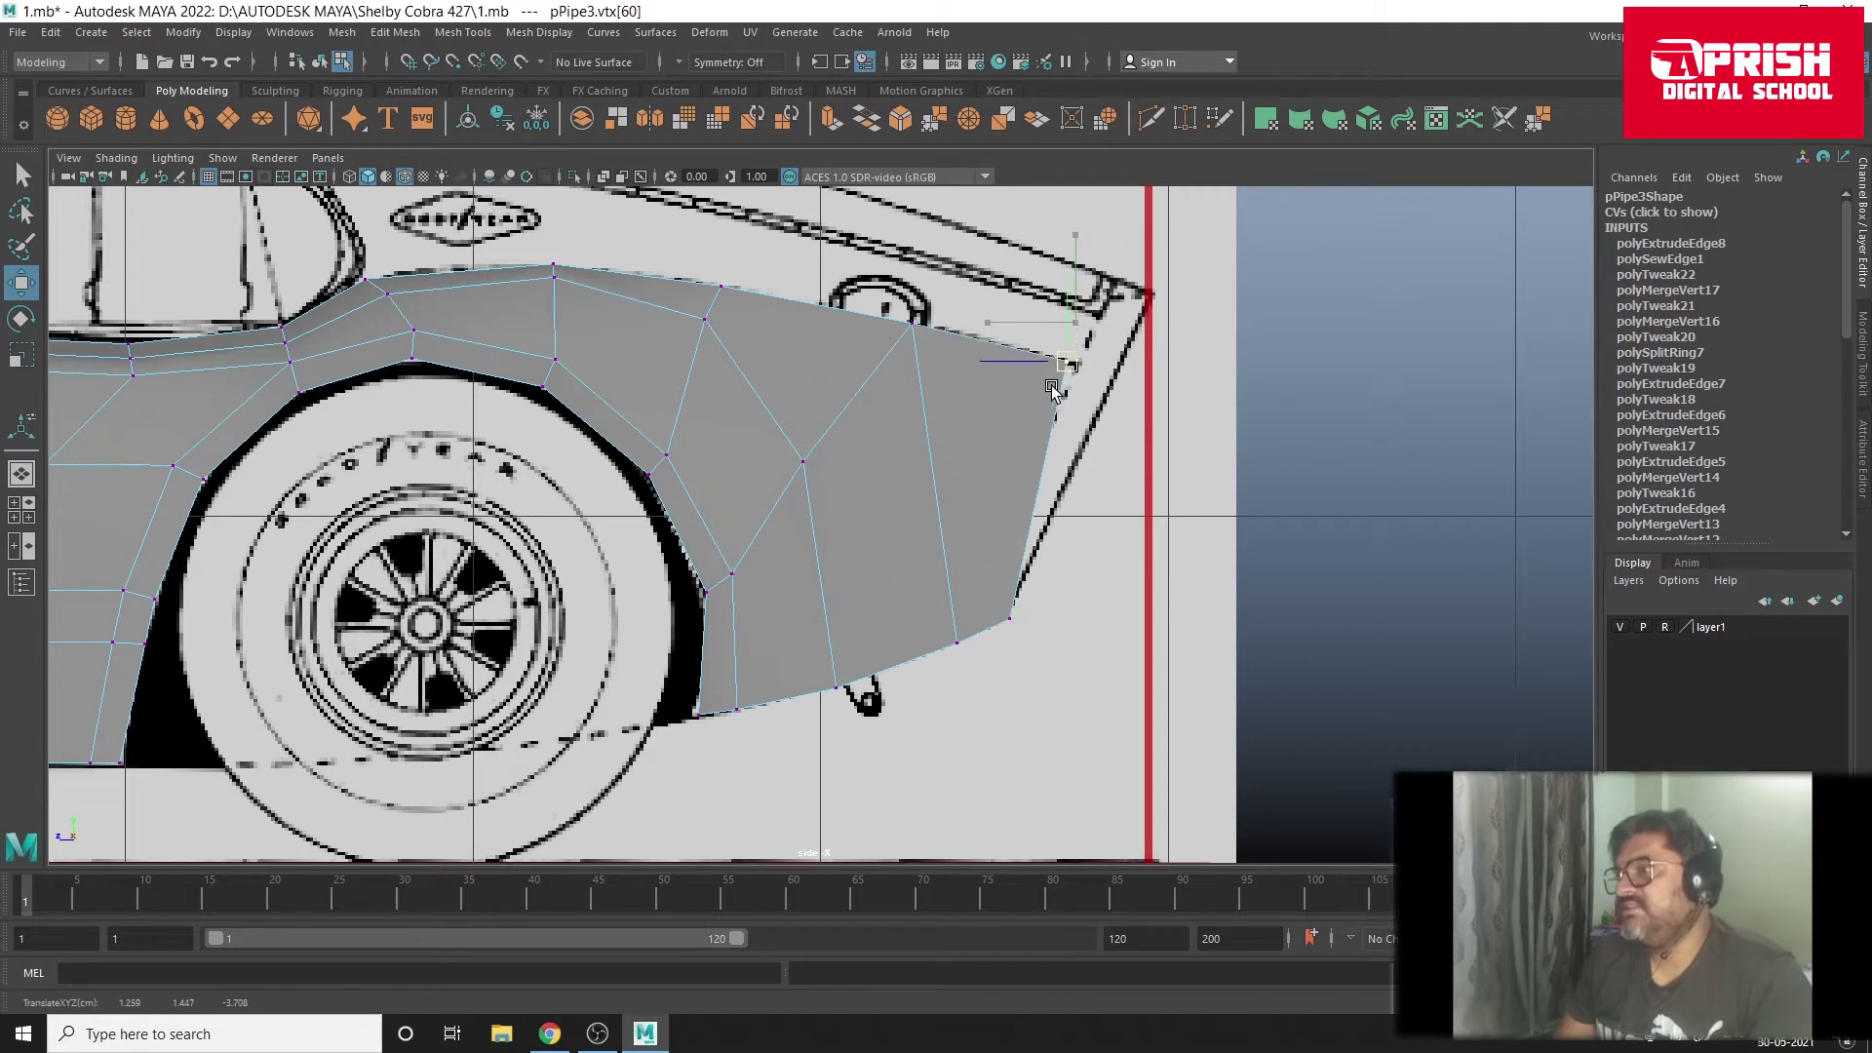
click(927, 334)
drag(1088, 393, 1115, 375)
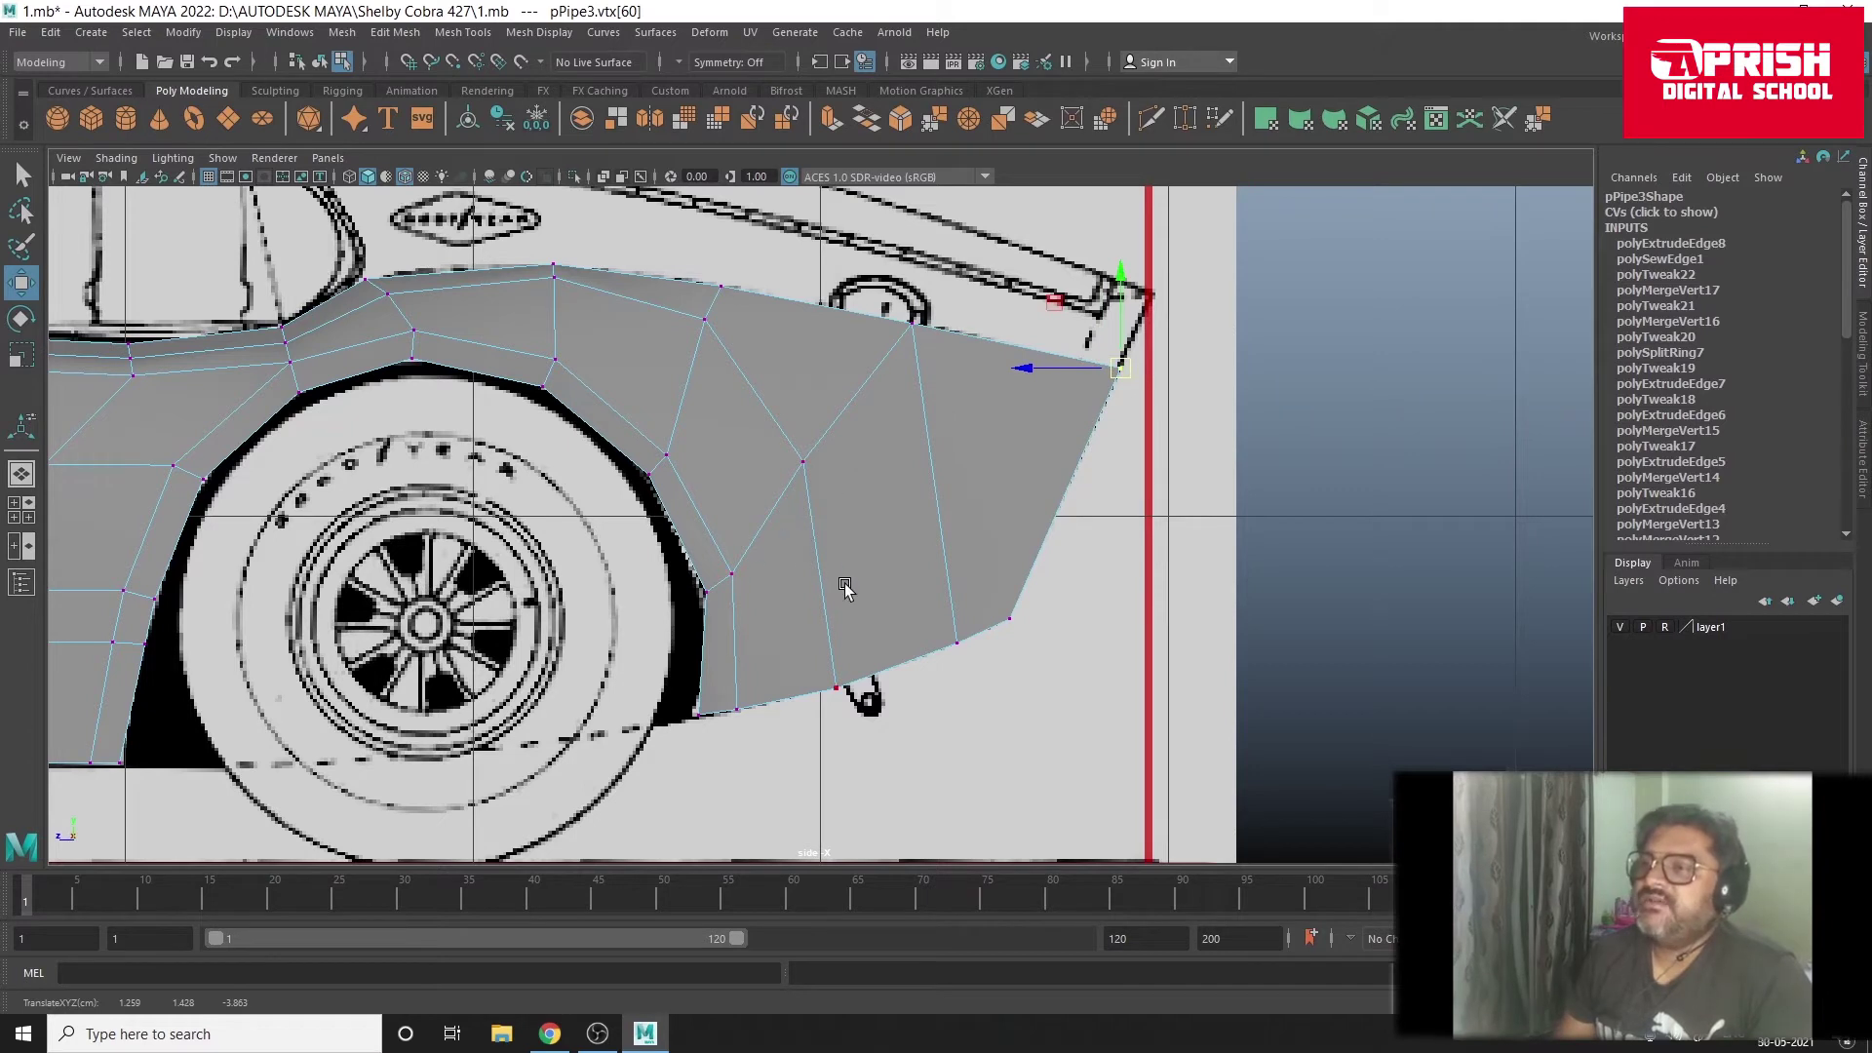
mouse_move(1121, 374)
mouse_down()
mouse_move(1024, 349)
mouse_move(1119, 371)
mouse_up()
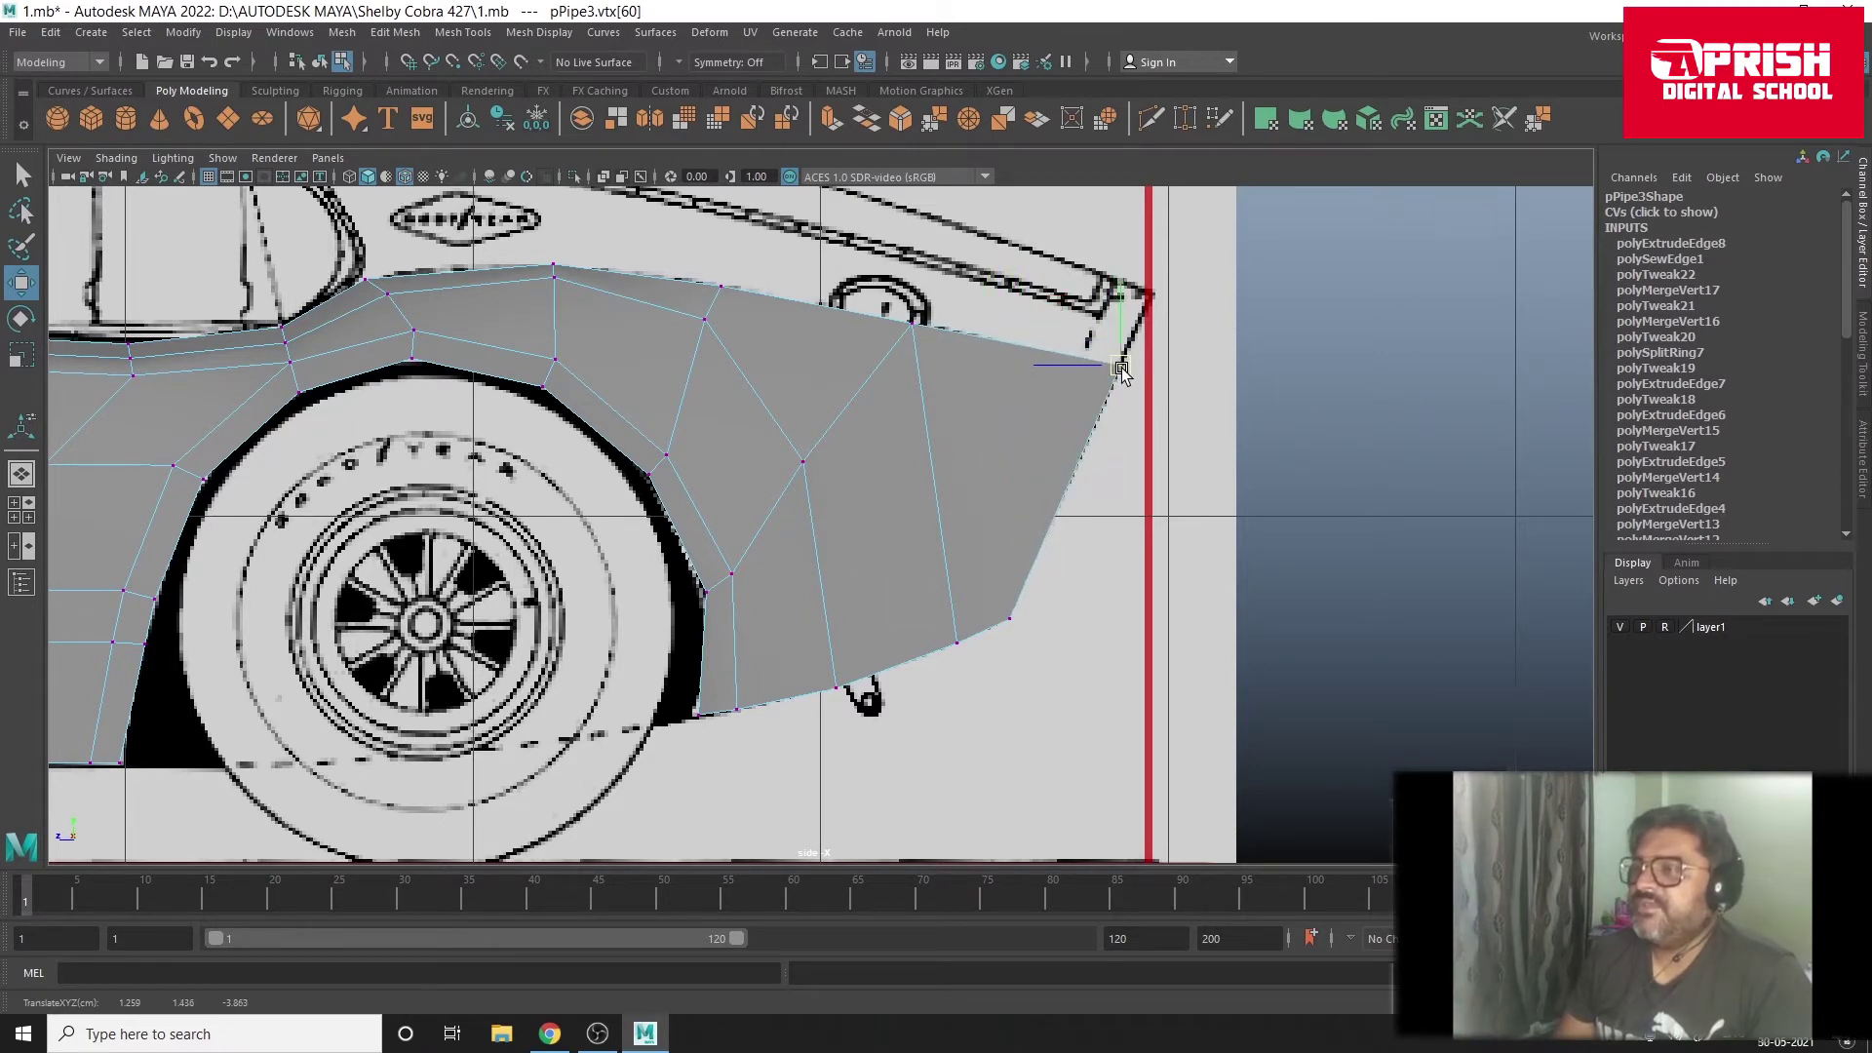
scroll(863, 549, down, 2)
Step: Orbit around to the fender's rear tip, then show it in the enlarged end-on orthographic view
key(space)
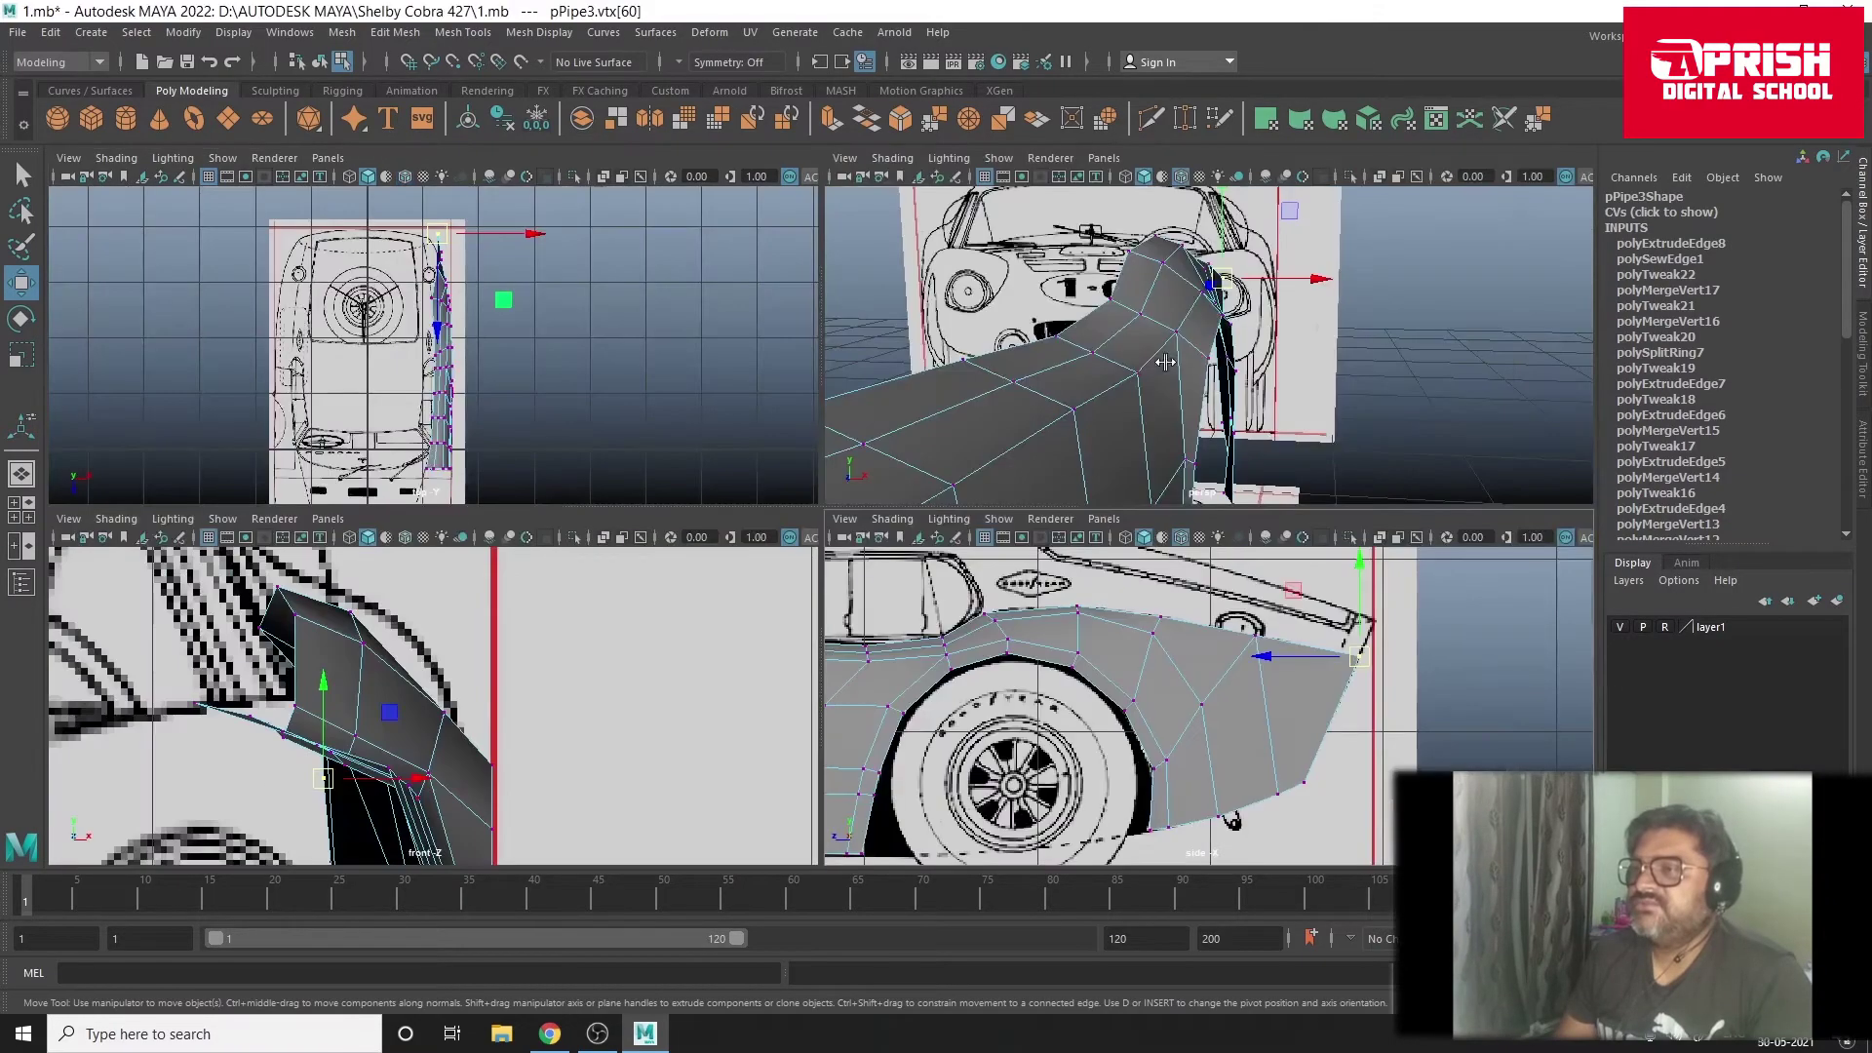
key(space)
mouse_move(1062, 518)
alt+mouse_down()
mouse_move(841, 537)
mouse_move(742, 505)
mouse_move(761, 496)
alt+mouse_up()
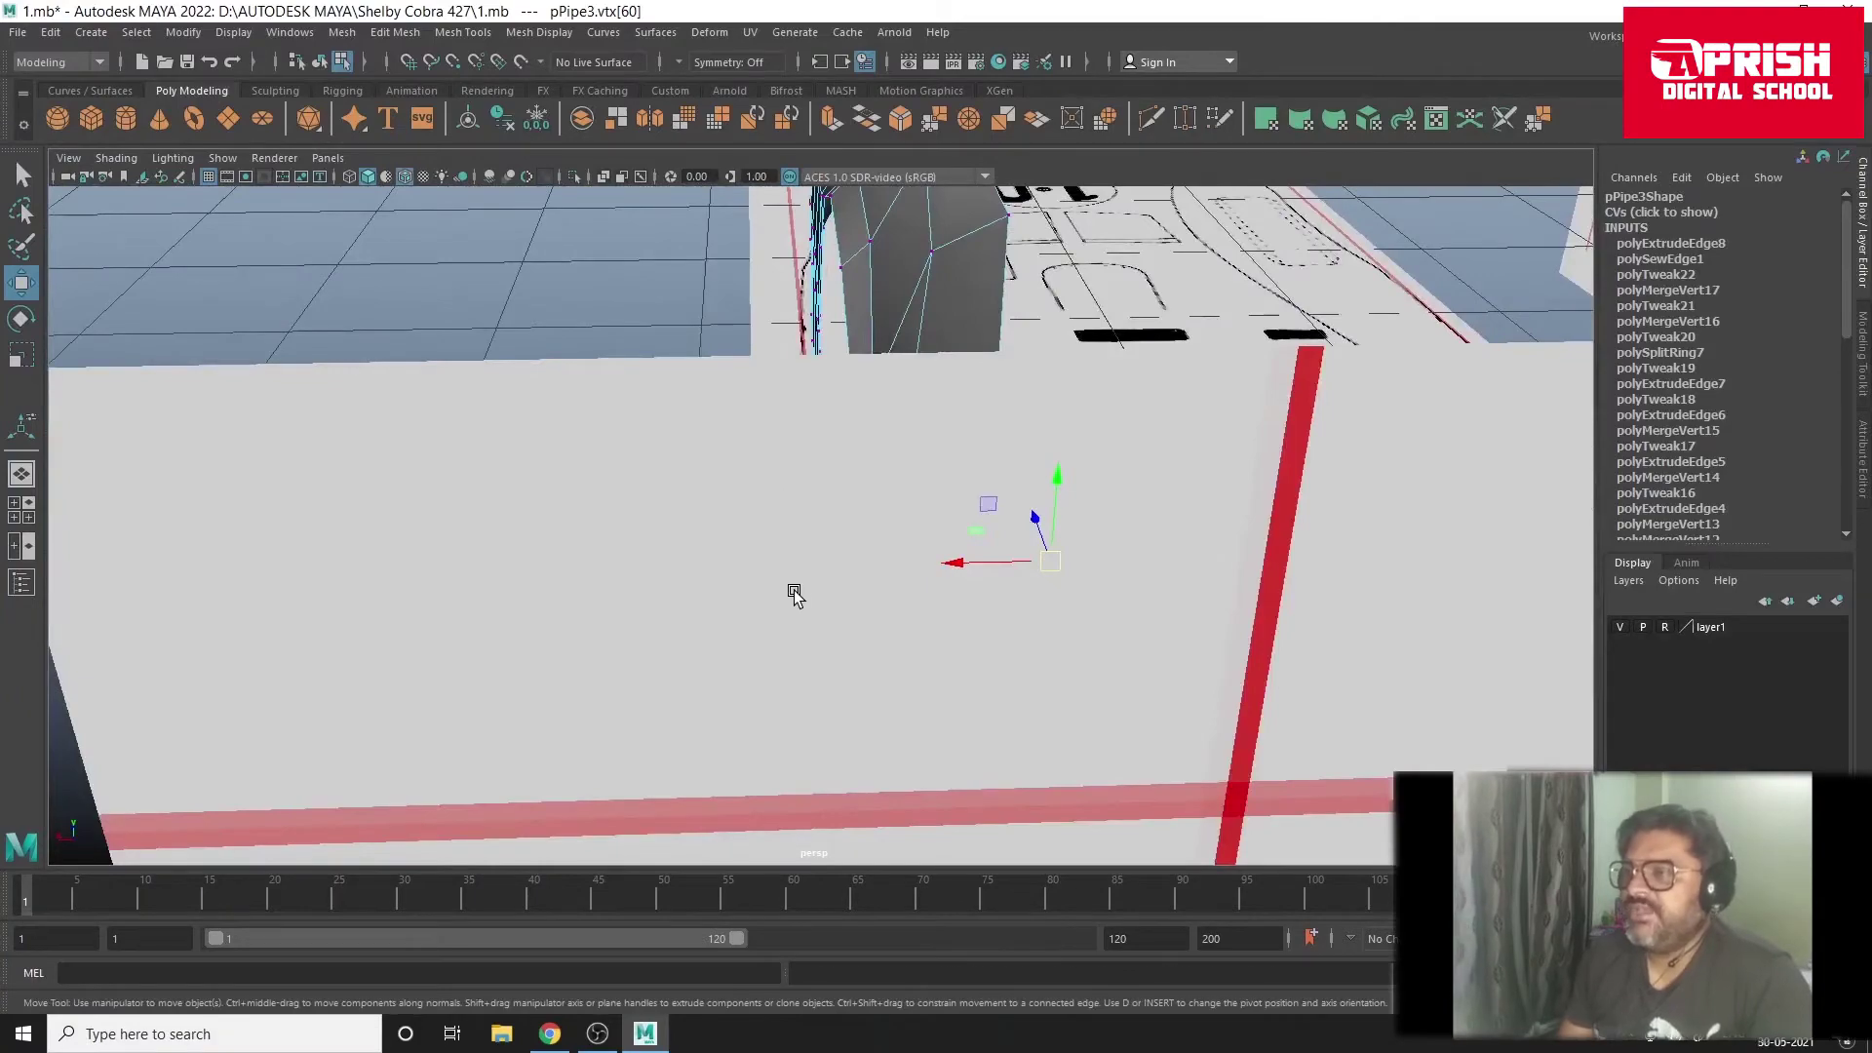
alt+right_drag(794, 596, 961, 502)
mouse_move(962, 501)
alt+mouse_down()
mouse_move(920, 461)
mouse_move(1017, 493)
alt+mouse_up()
alt+right_drag(1016, 494, 891, 563)
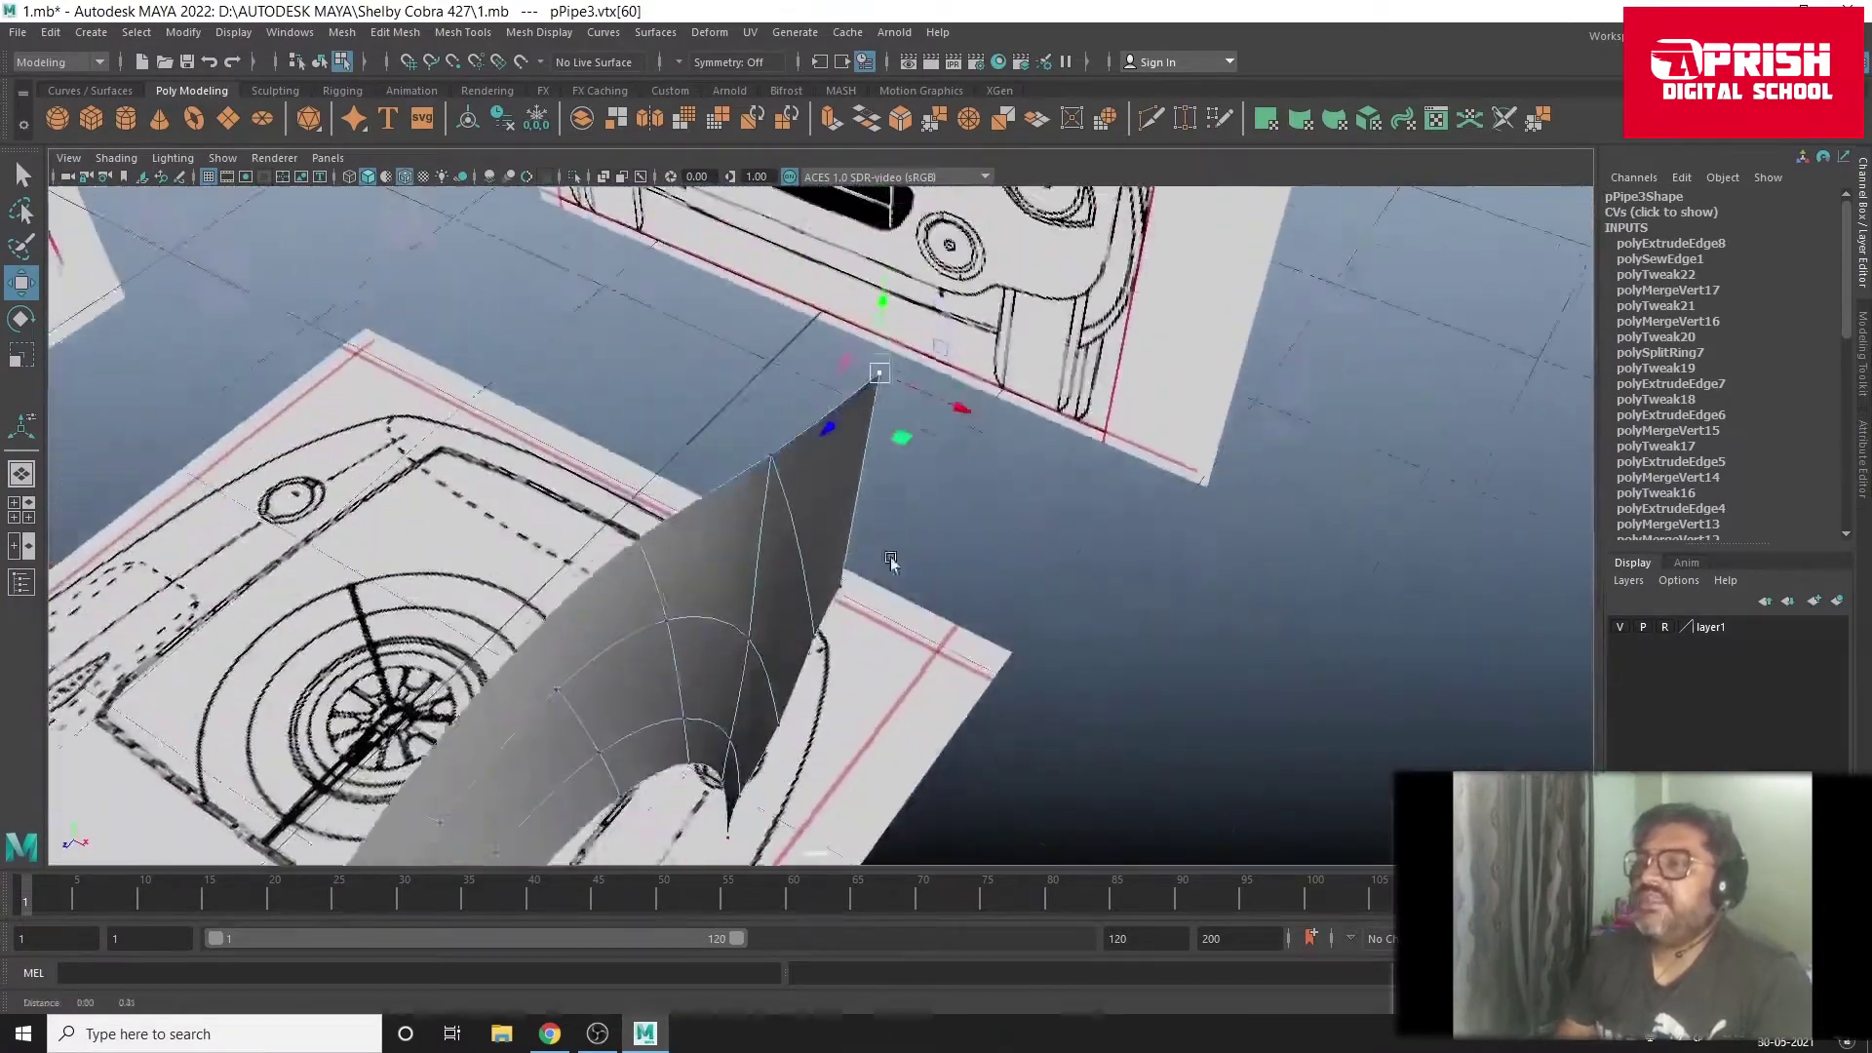
key(space)
key(space)
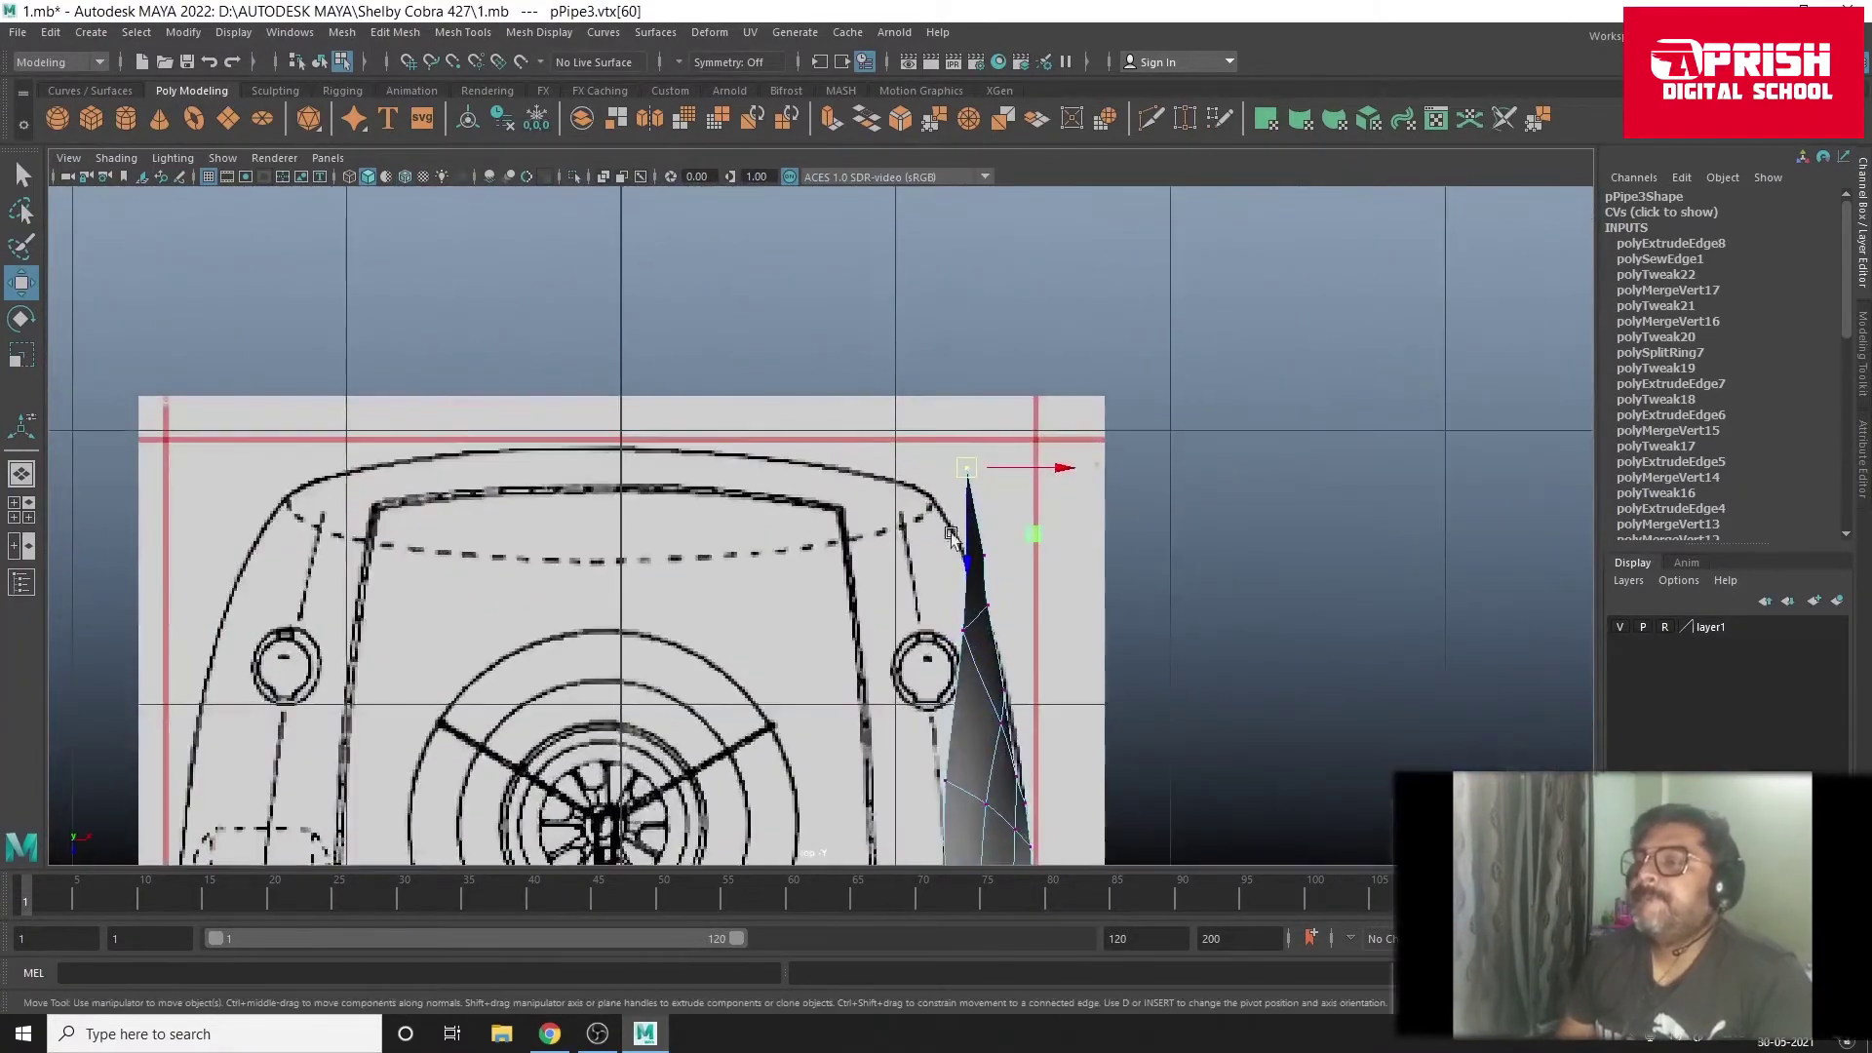
Step: Move the top rear vertex and its neighbour inward onto the rear blueprint's body corner
middle_drag(1063, 465, 999, 465)
click(981, 556)
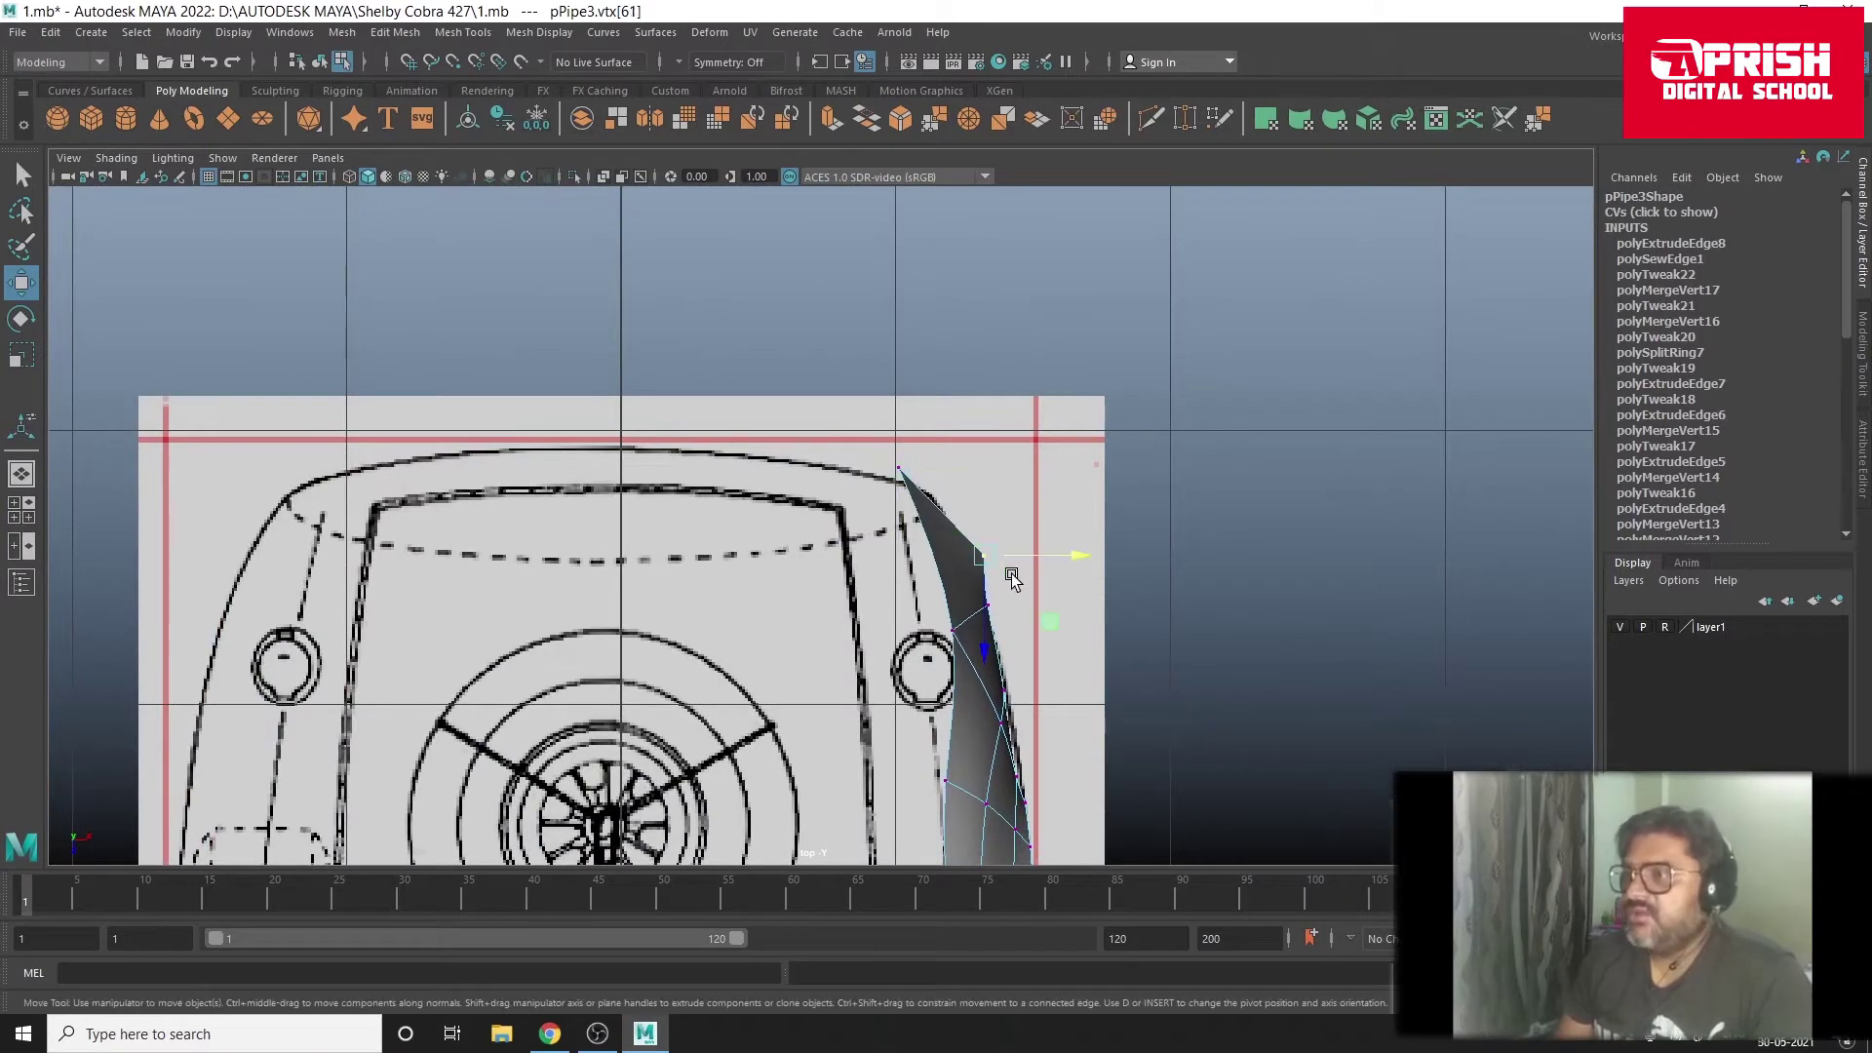
middle_drag(1063, 557, 1048, 545)
drag(975, 557, 967, 526)
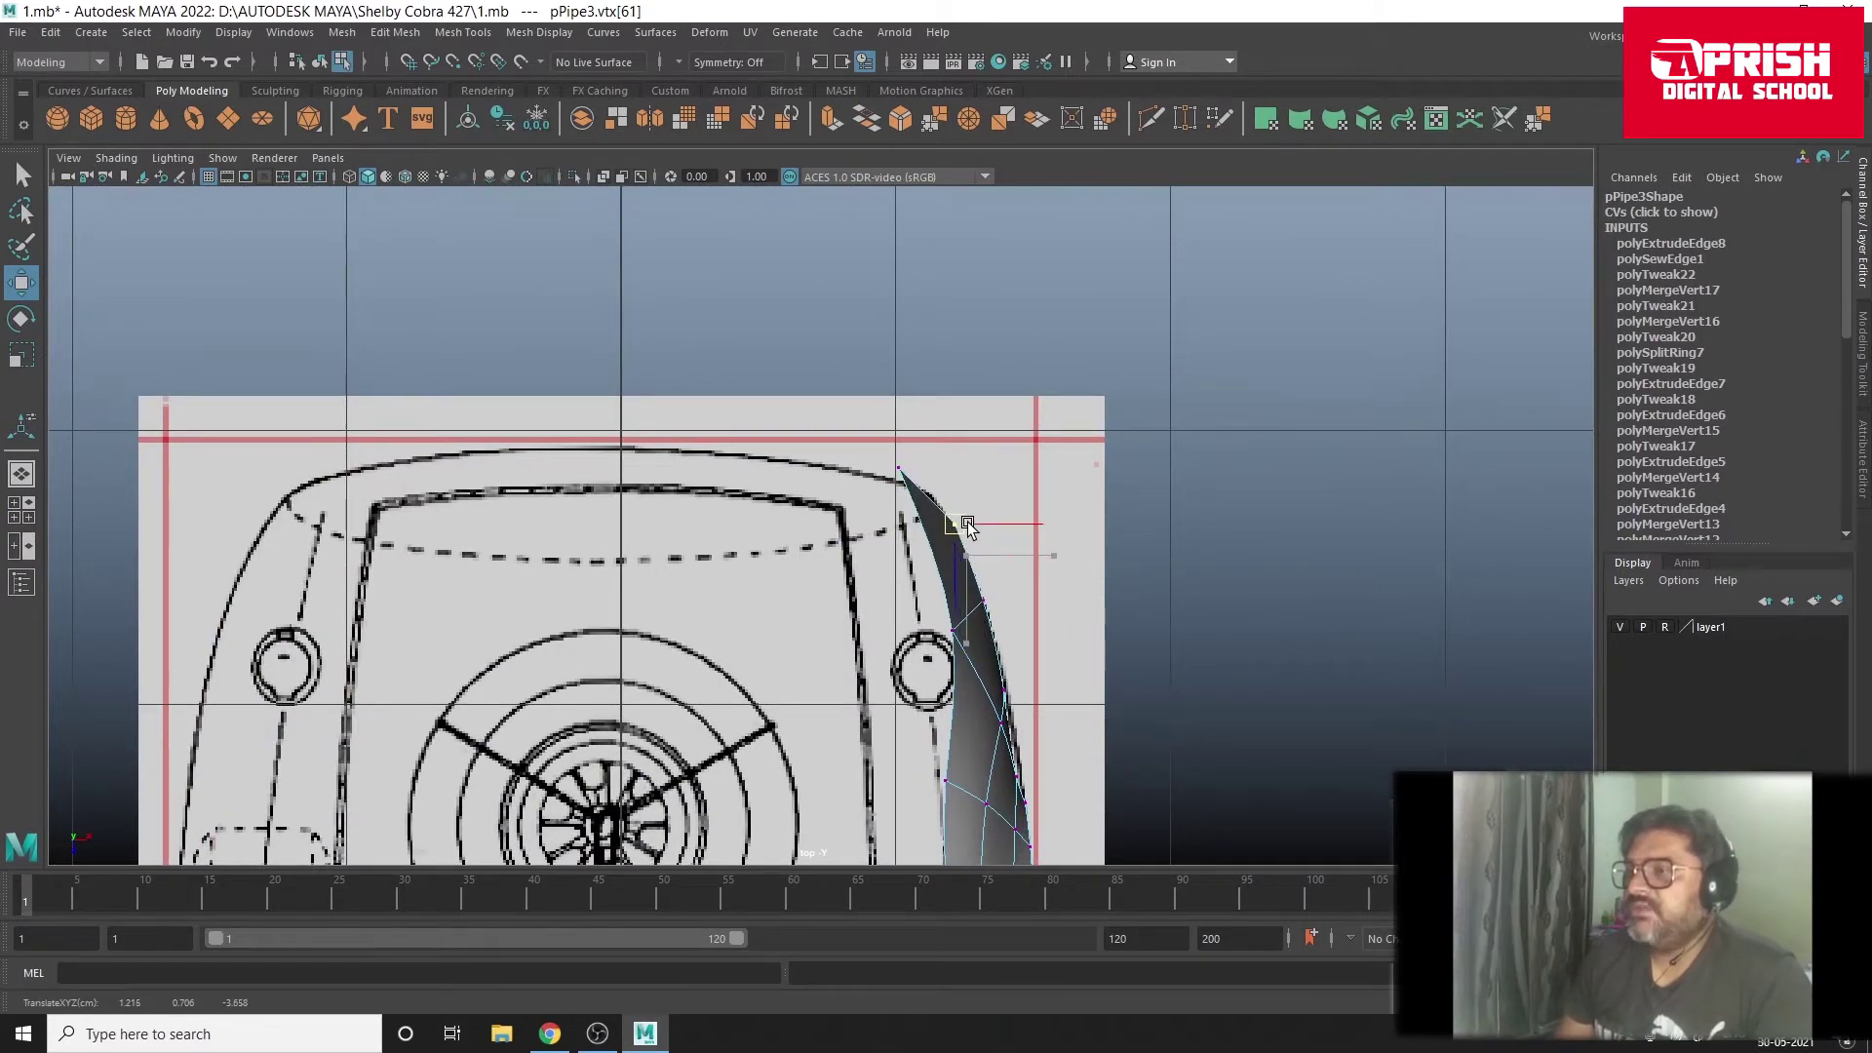
click(907, 478)
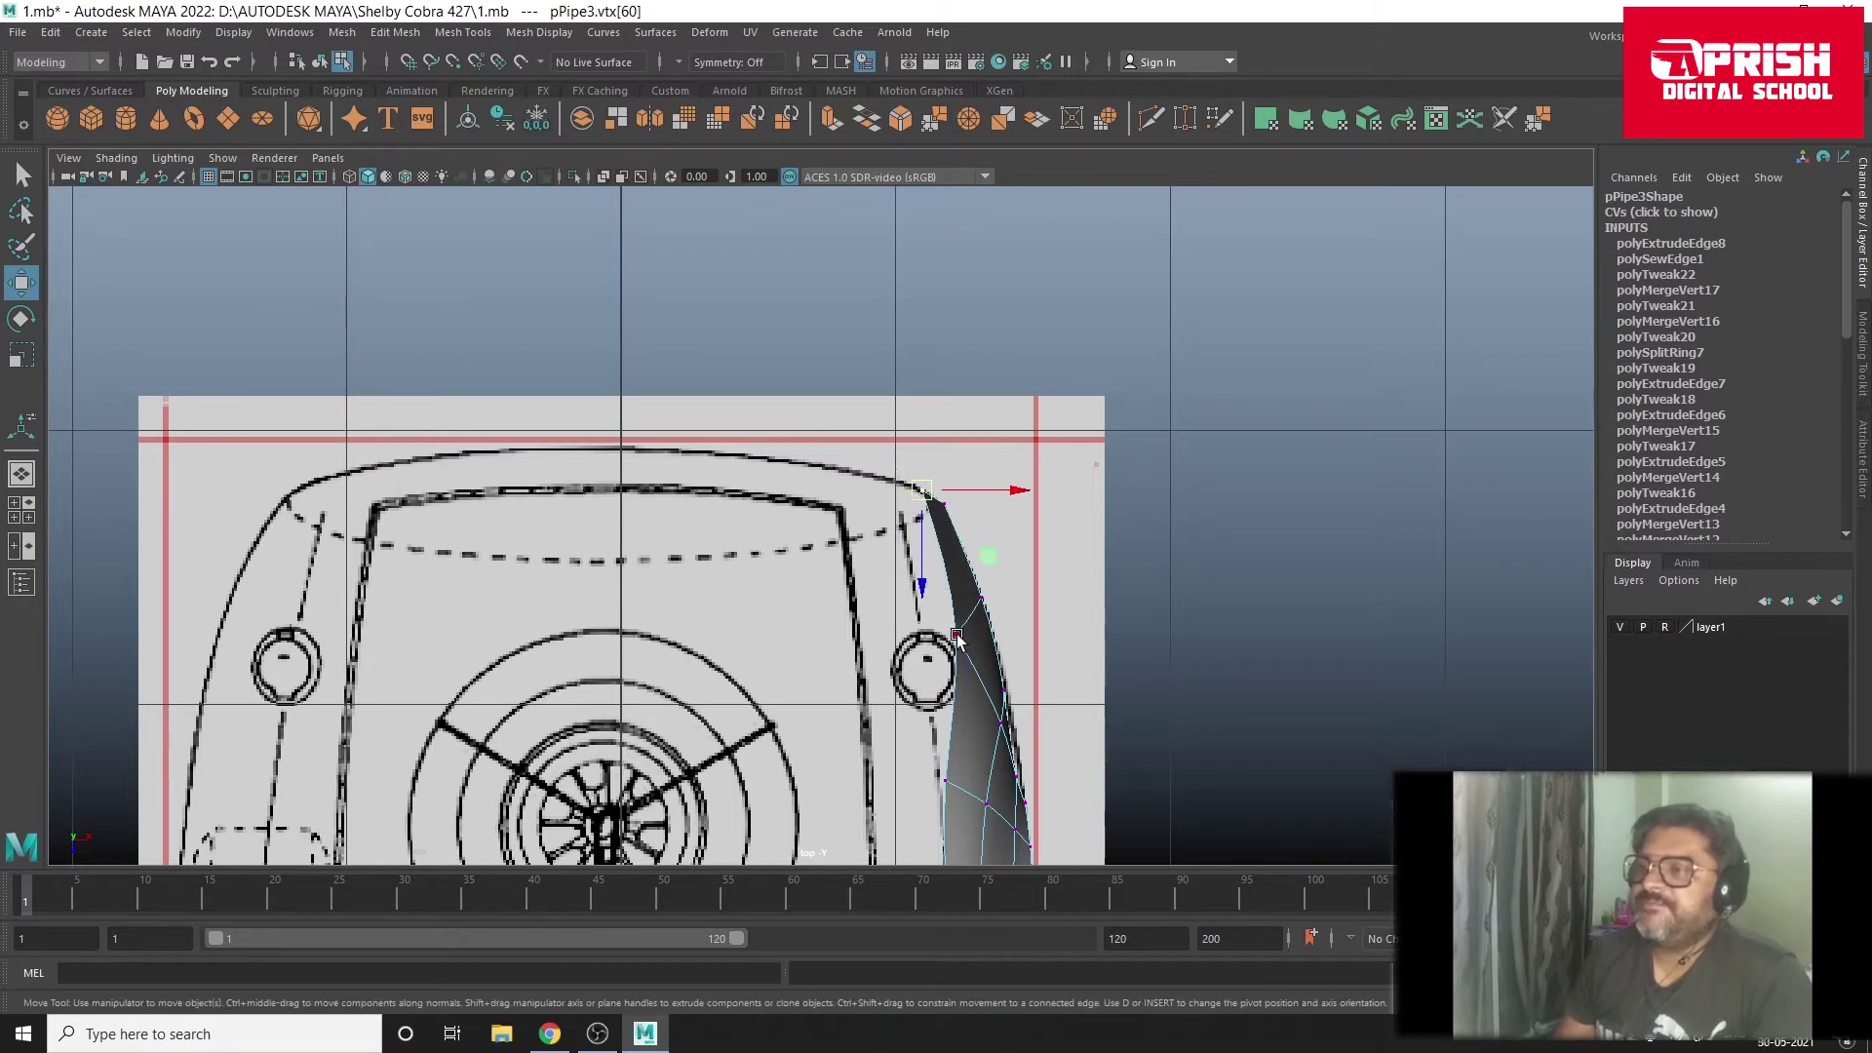
drag(1050, 632, 1006, 629)
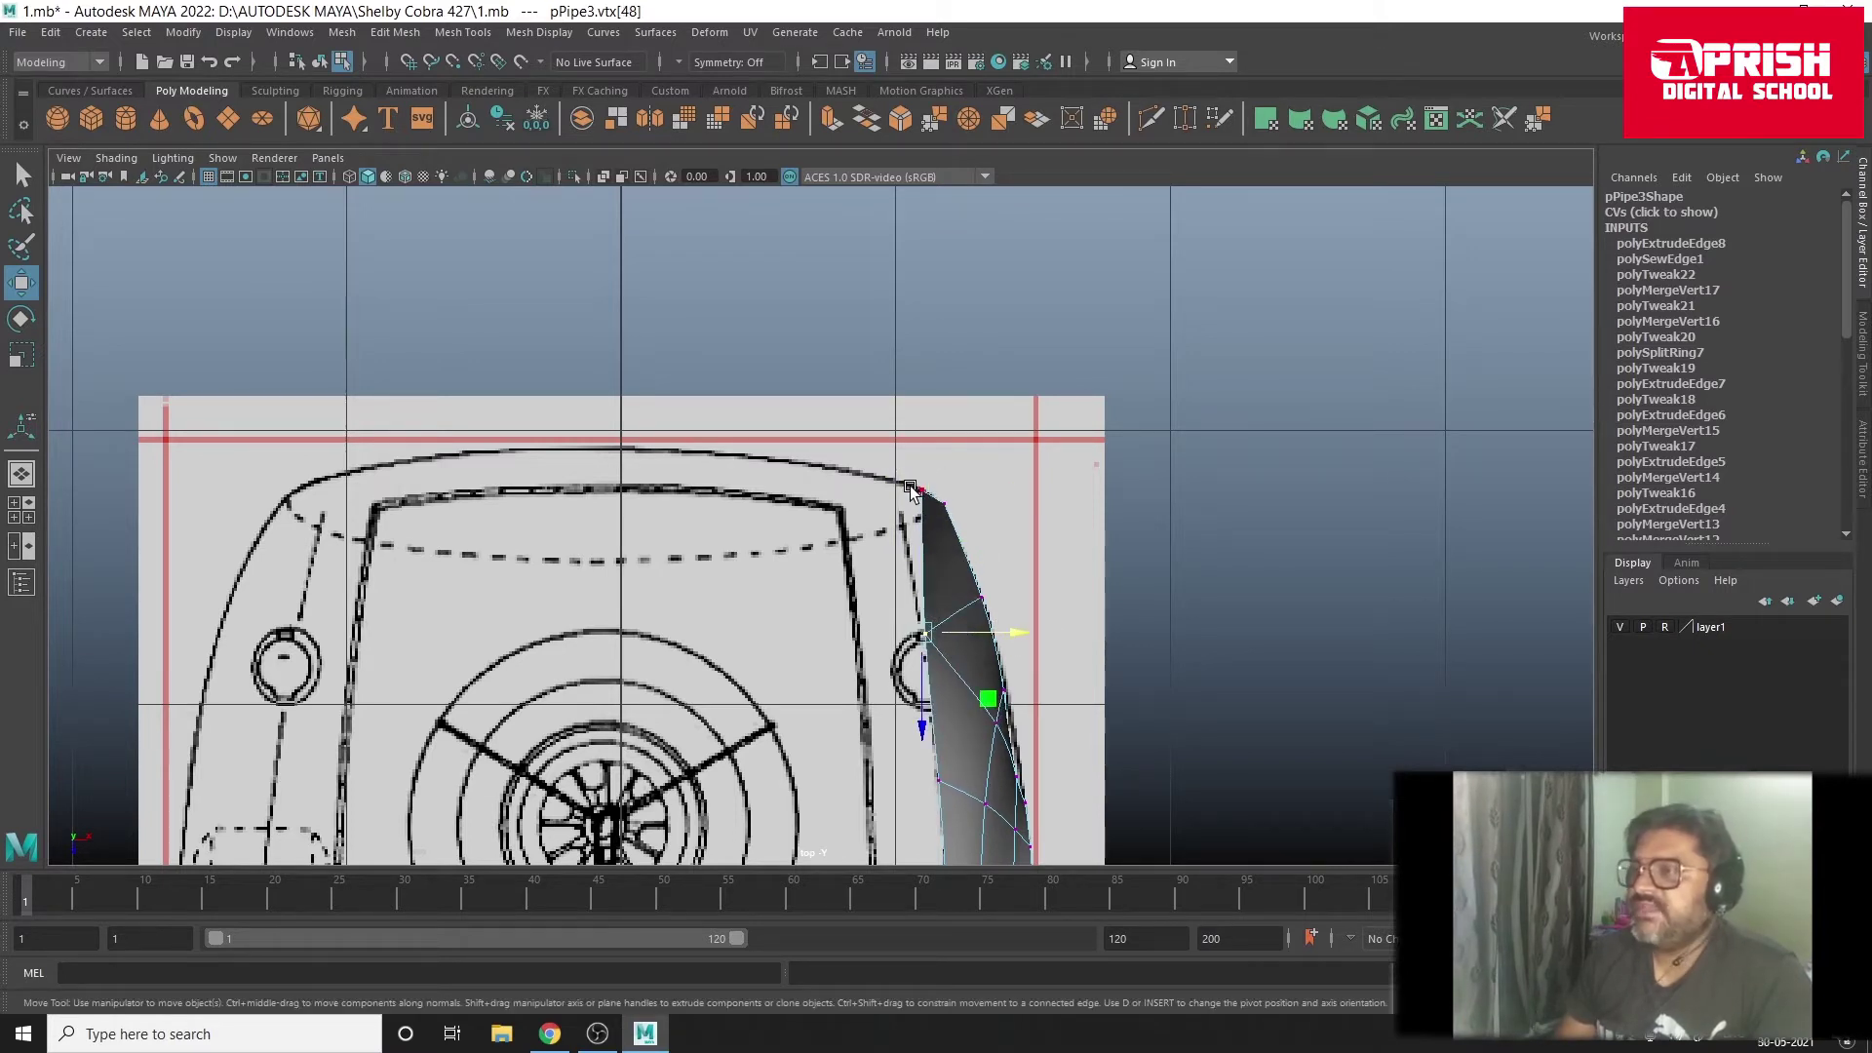
drag(958, 502, 961, 494)
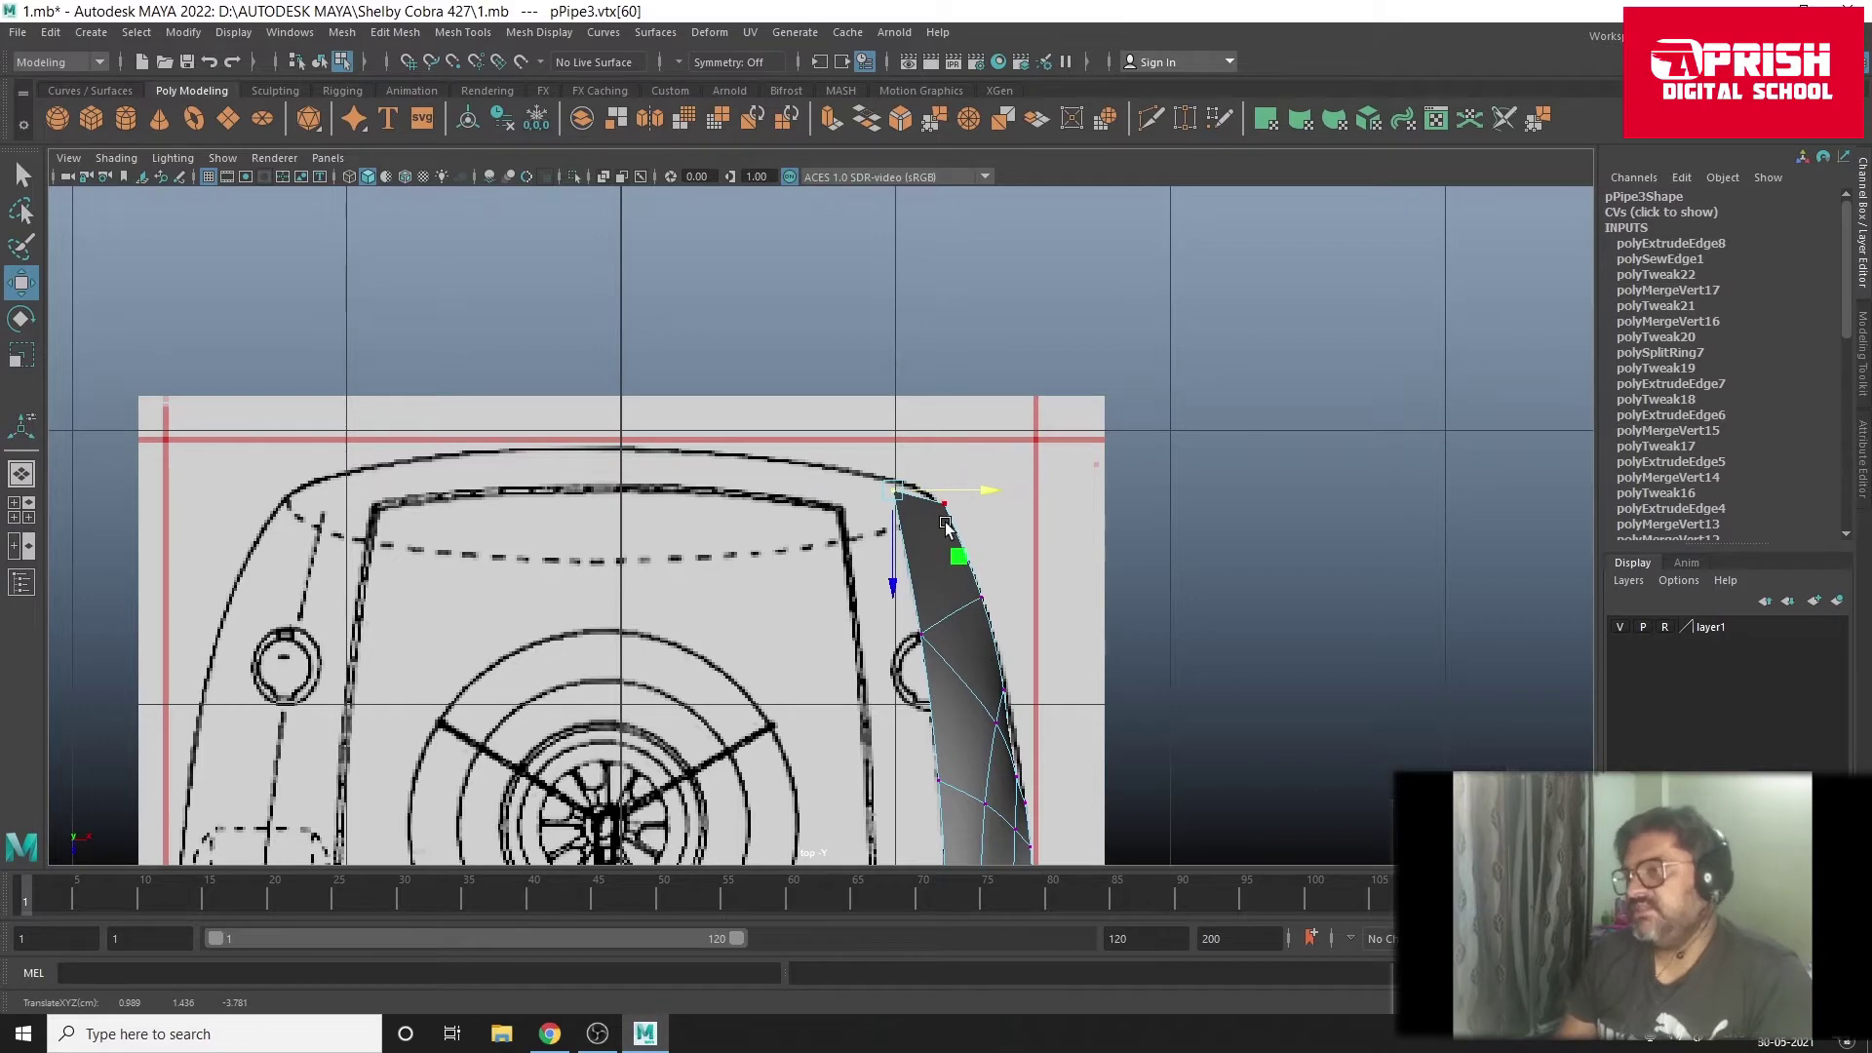
Step: Nudge further fender-edge vertices left onto the top-view outline
alt+middle_drag(955, 726, 893, 475)
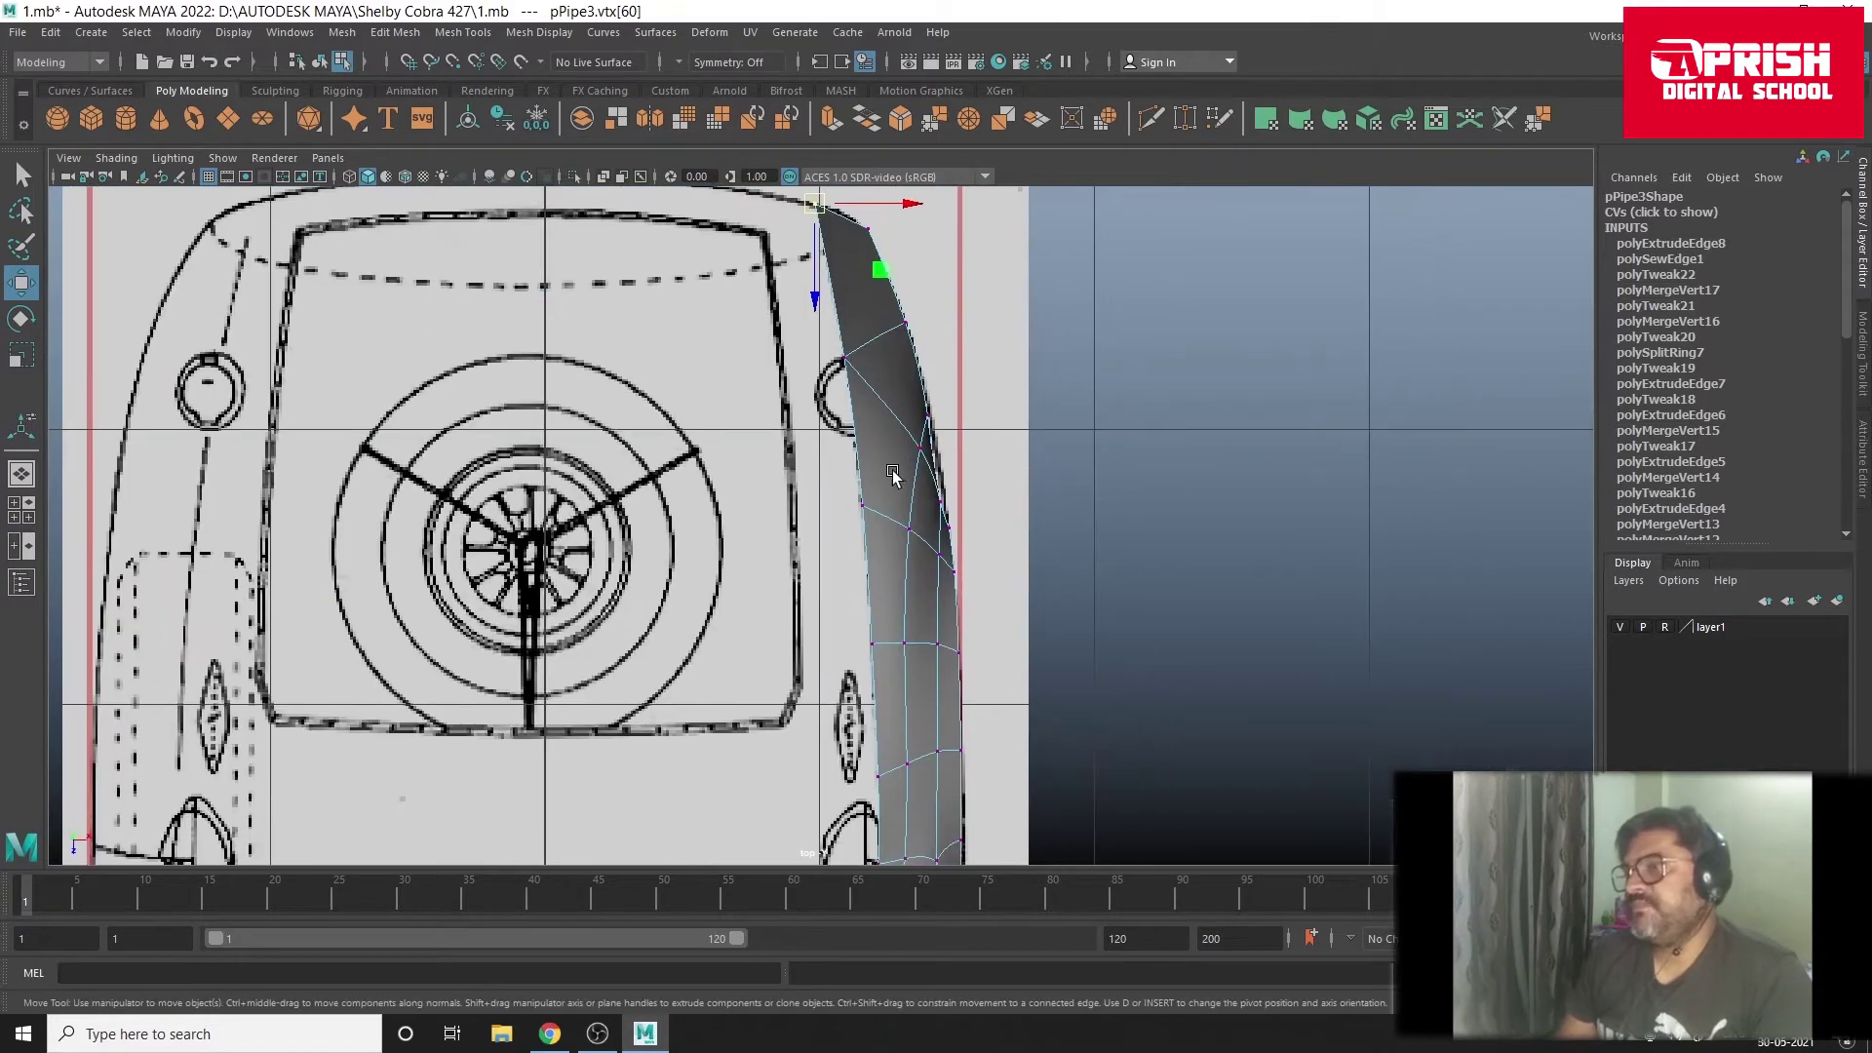
scroll(963, 491, up, 3)
scroll(687, 527, up, 3)
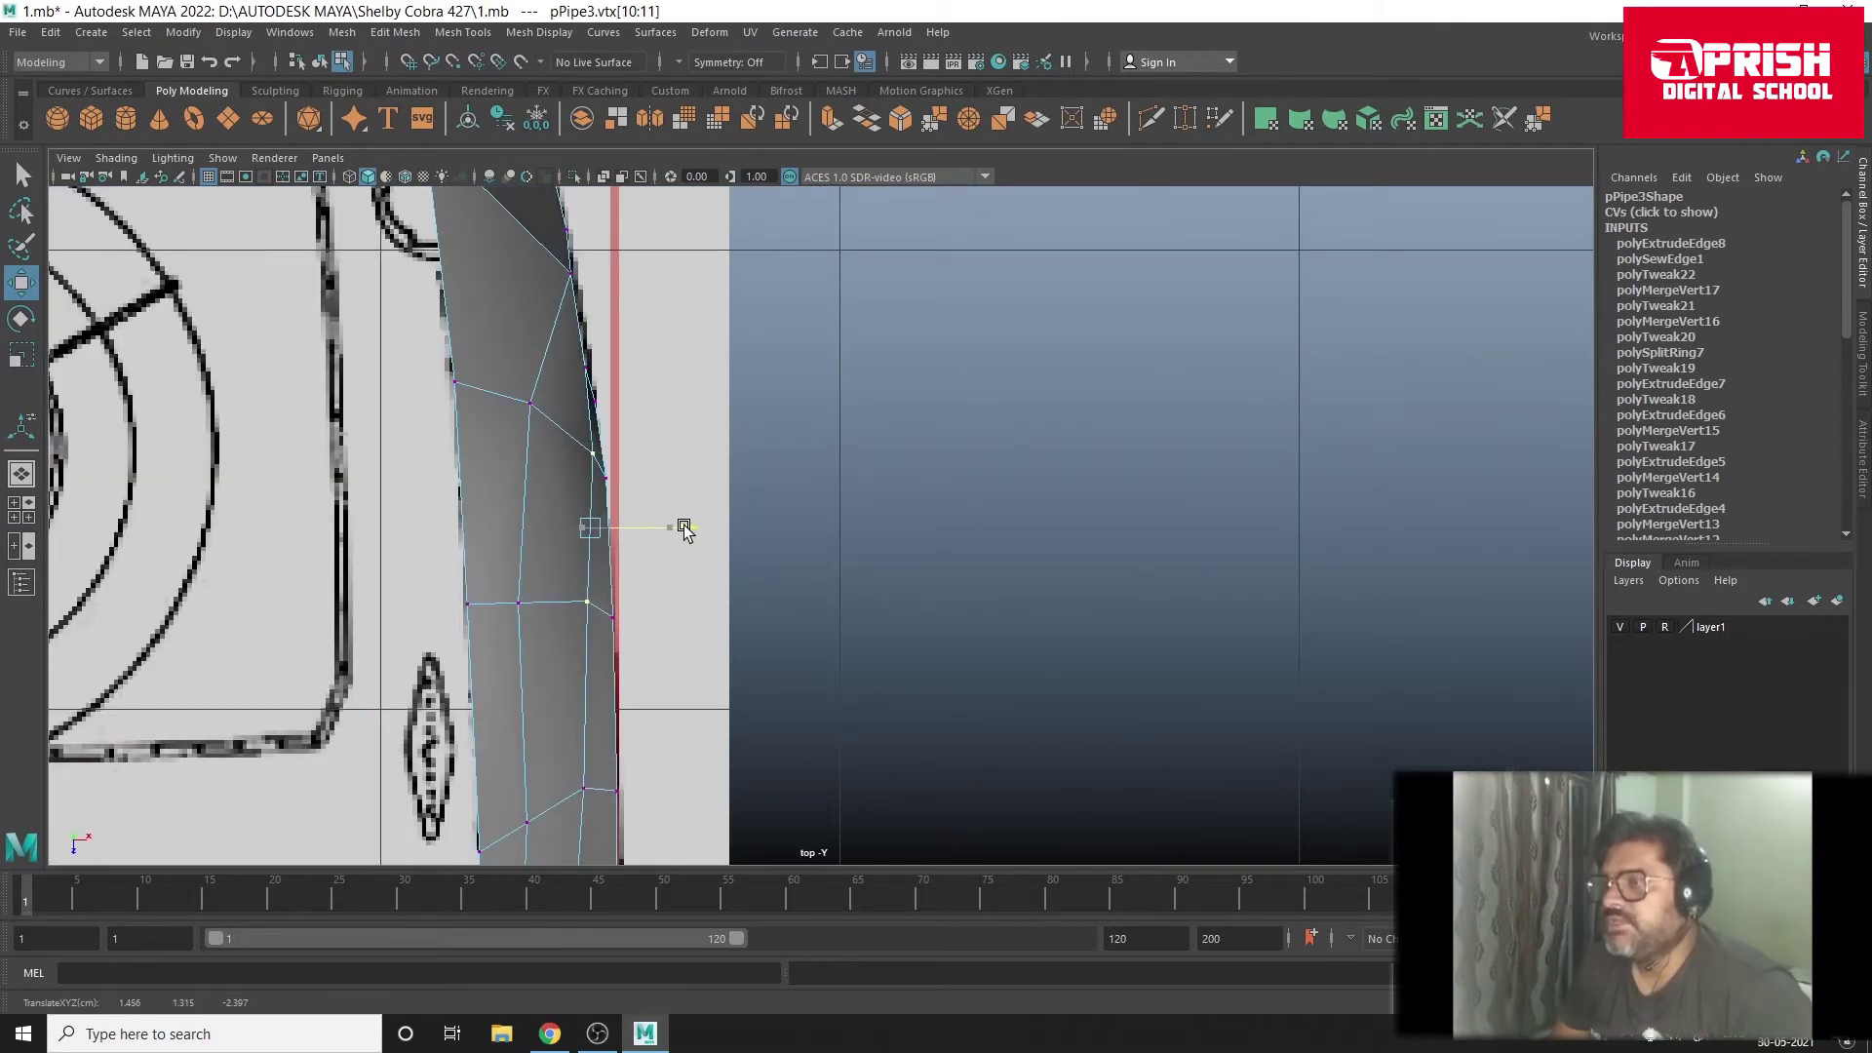
drag(684, 527, 680, 527)
alt+middle_drag(683, 537, 665, 470)
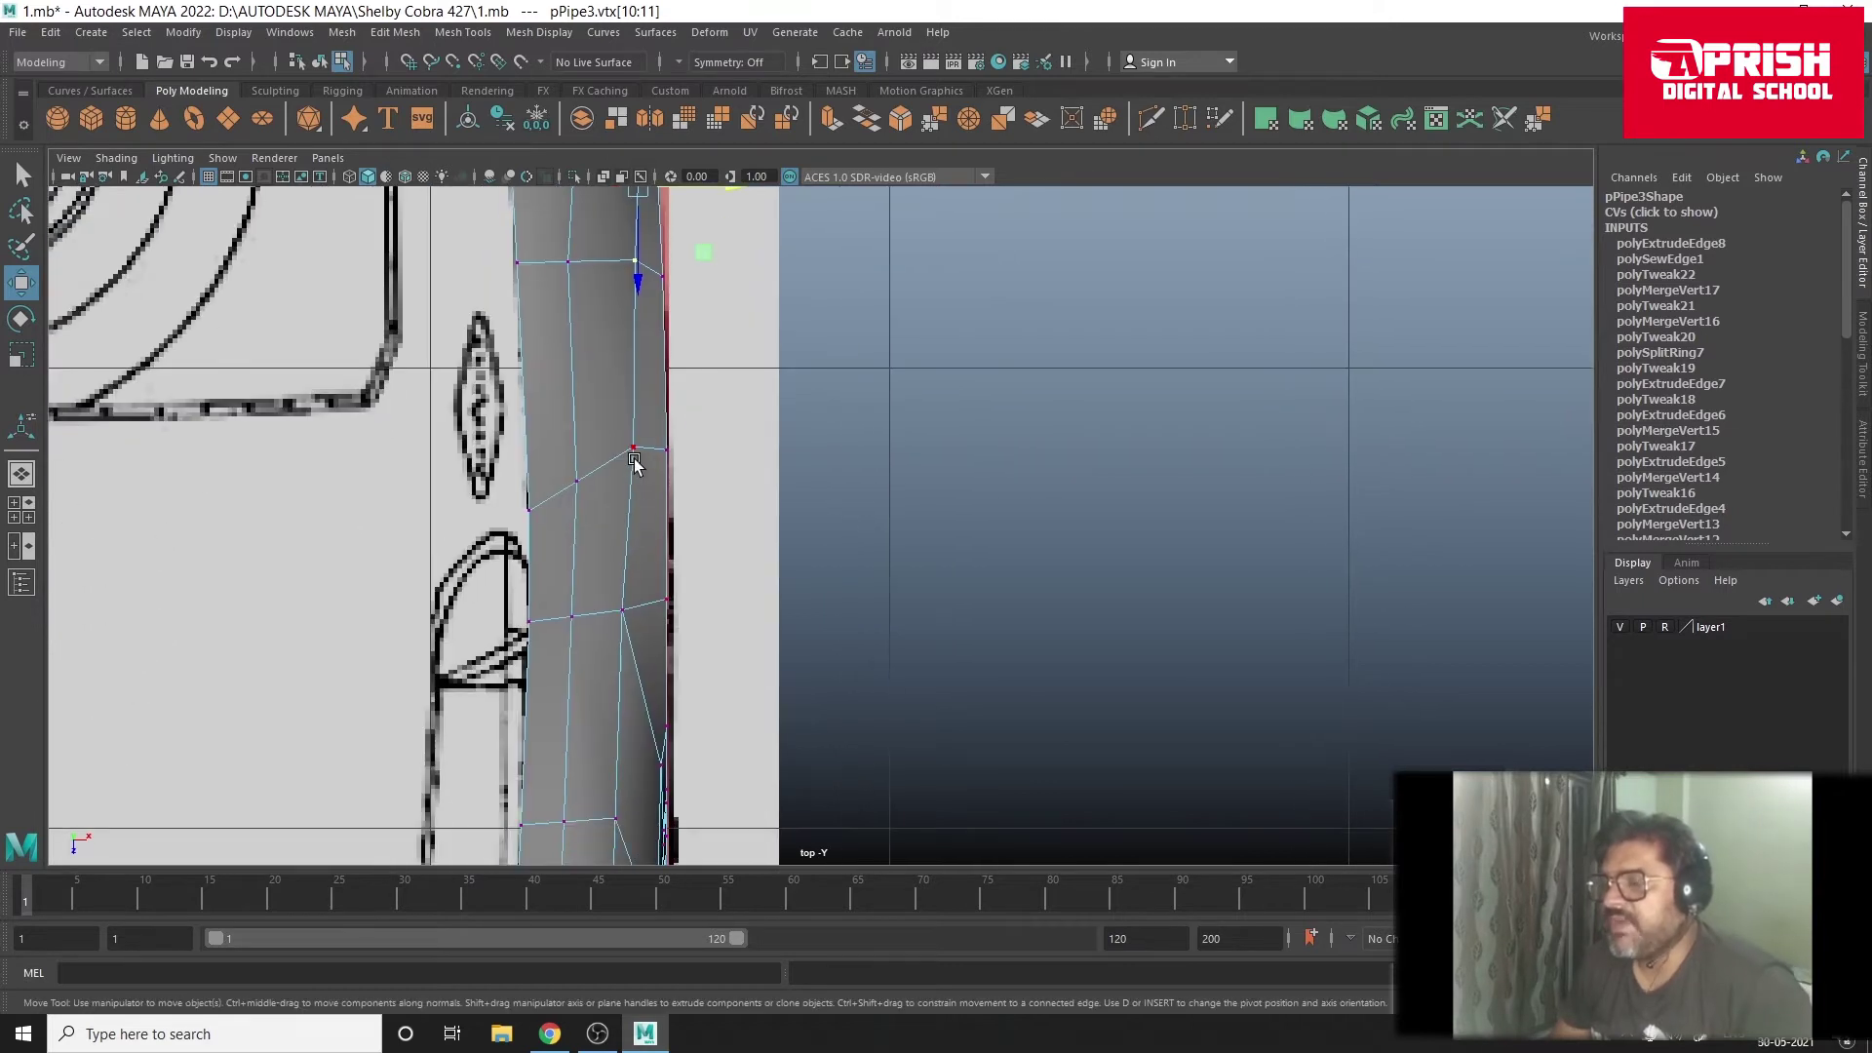
click(634, 451)
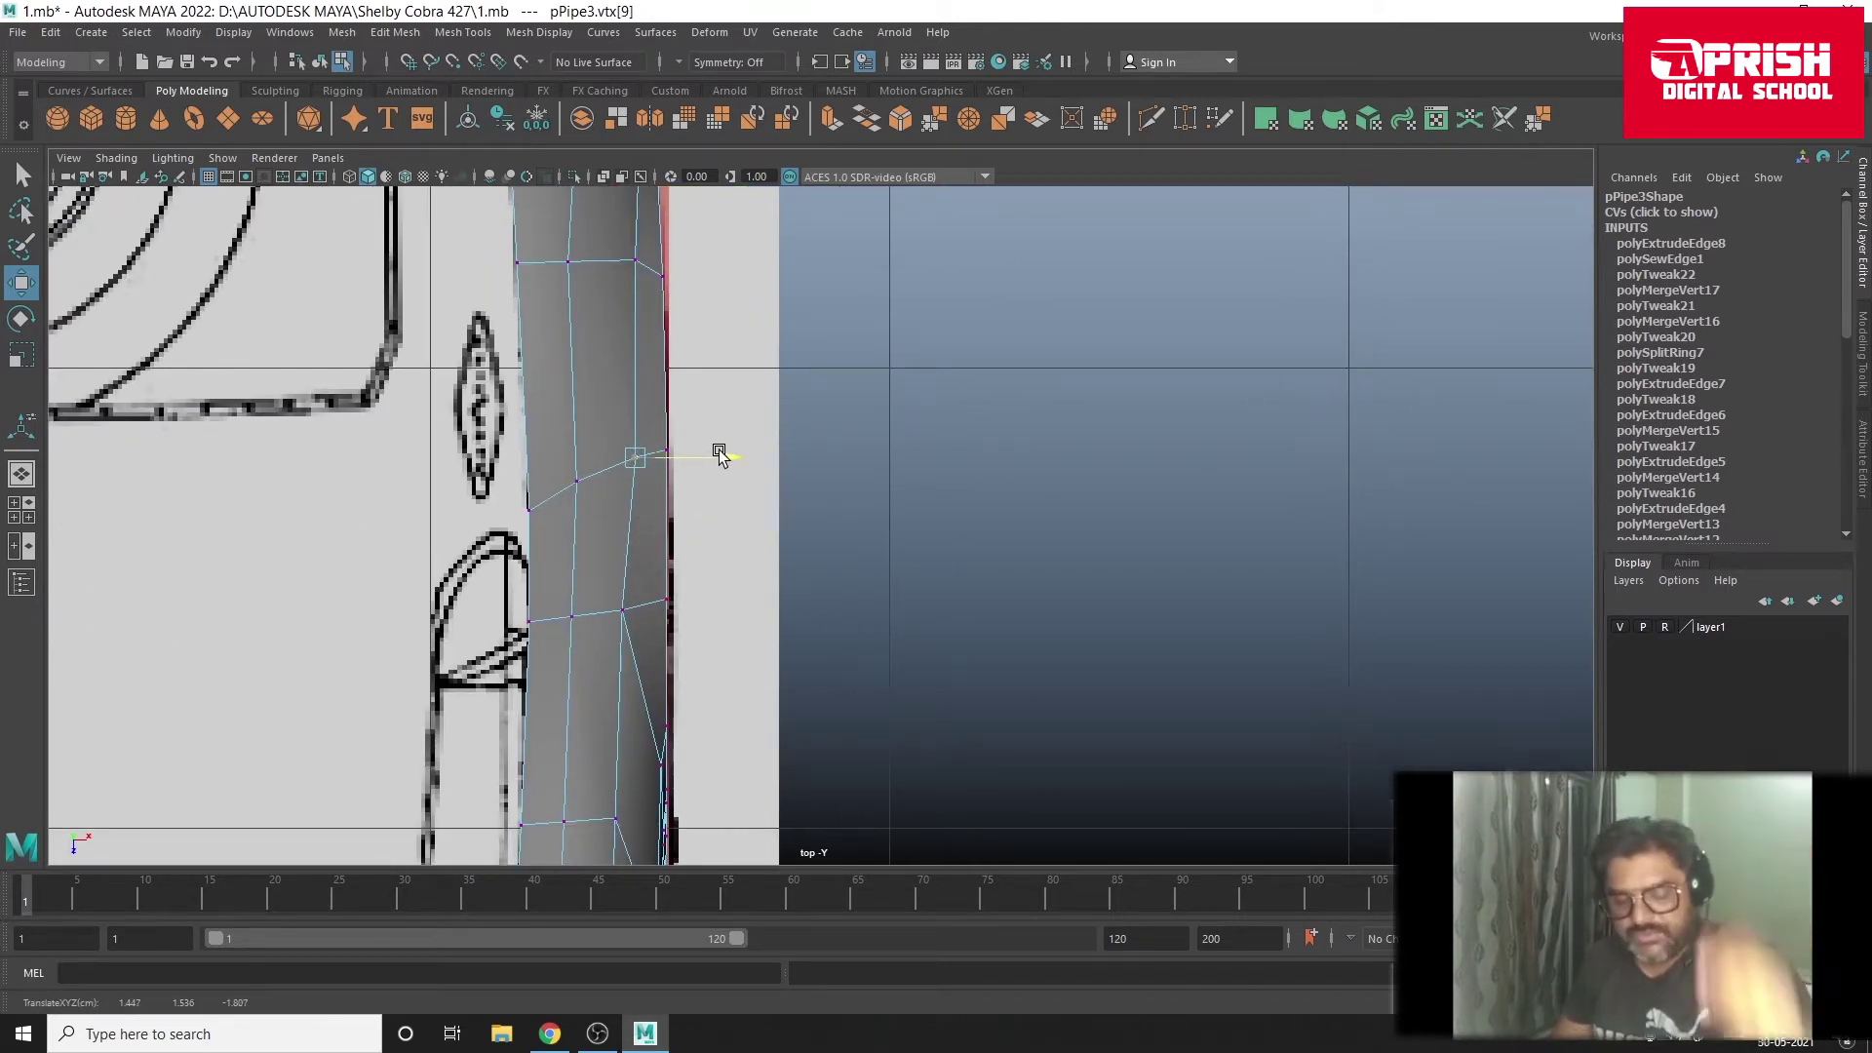
alt+middle_drag(718, 455, 725, 553)
click(644, 359)
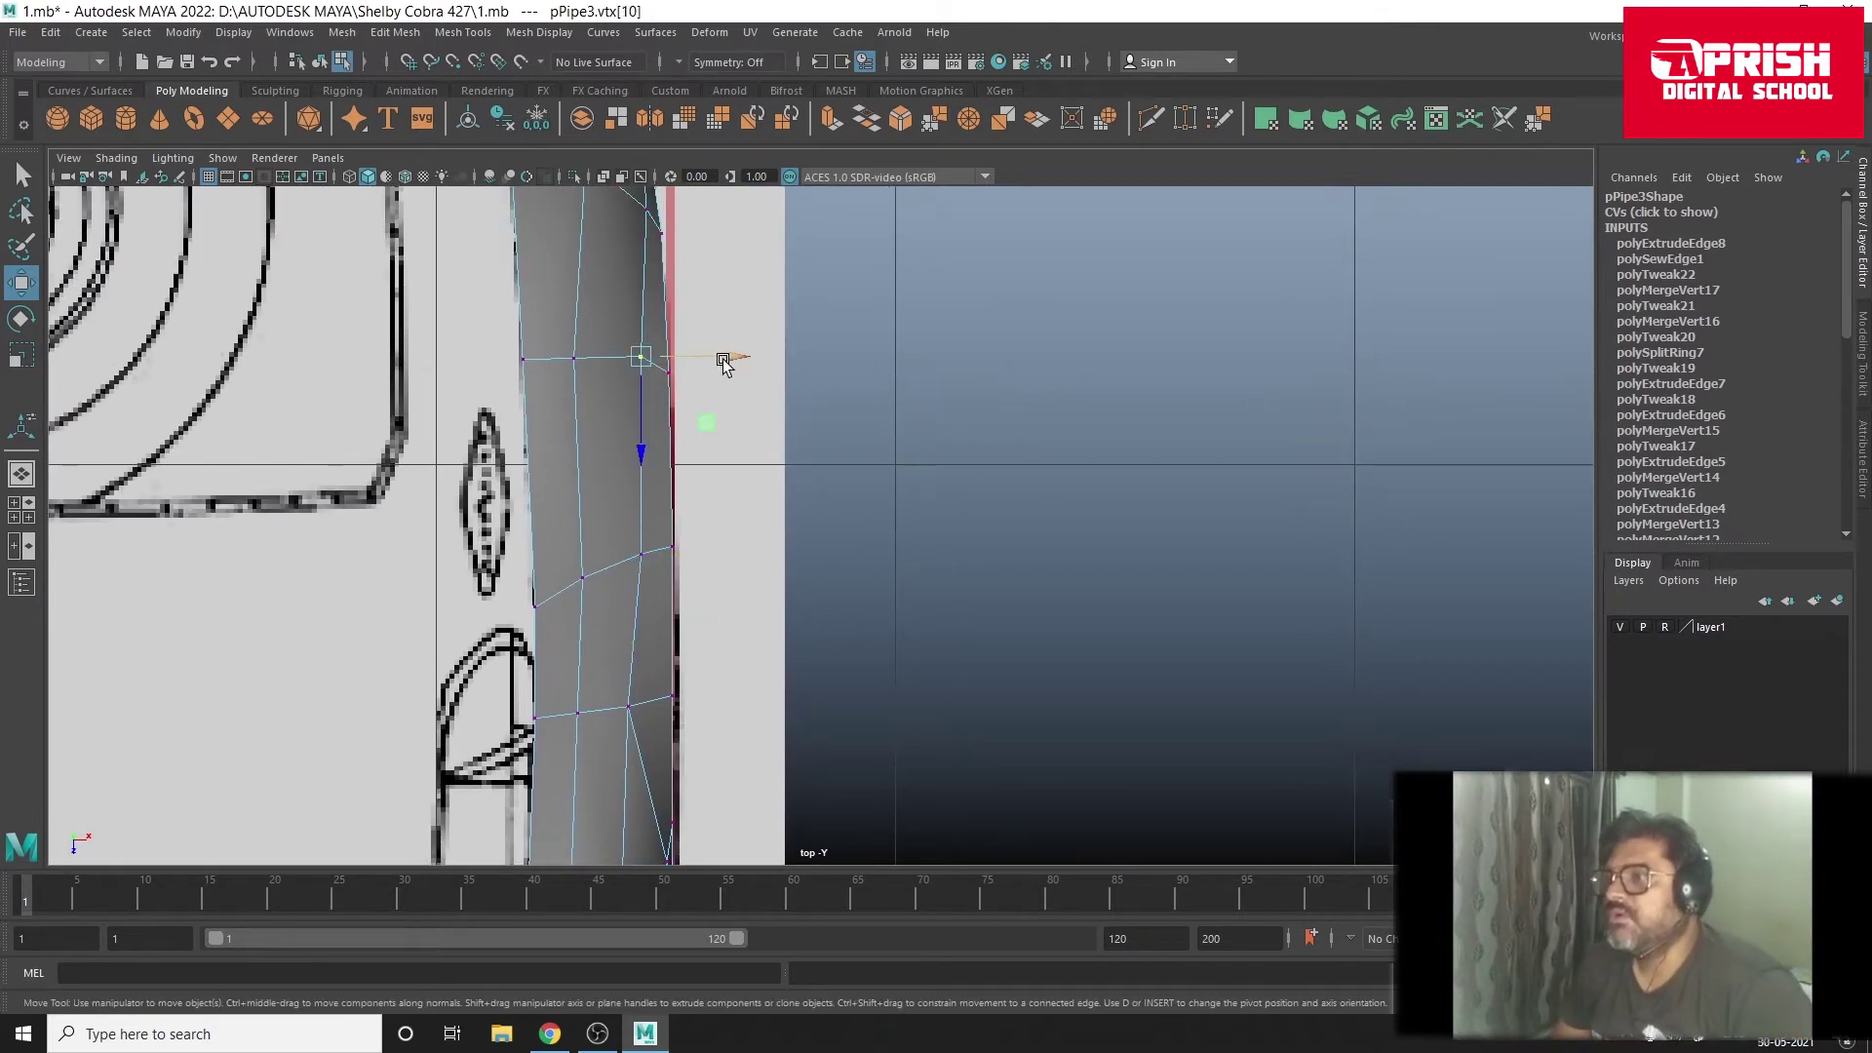
Step: Preview the fender smoothed and orbit around it in the perspective view
key(3)
key(space)
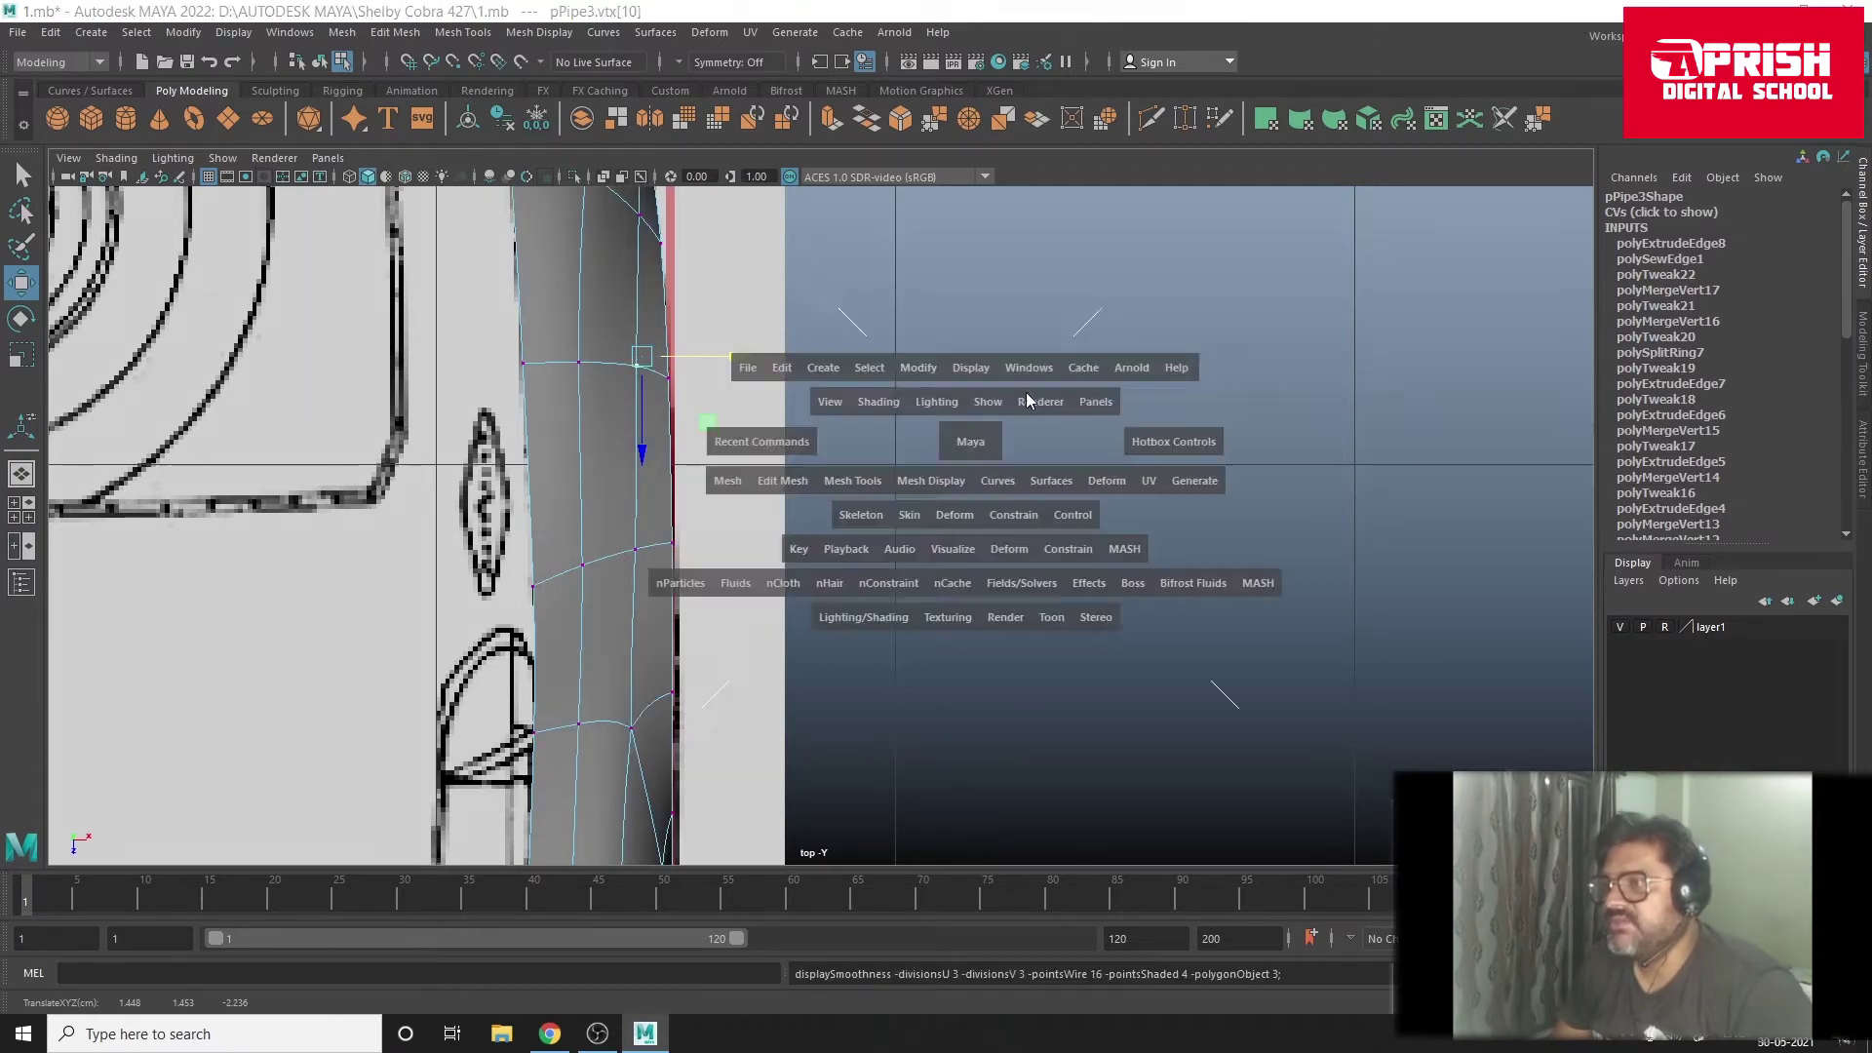
key(space)
mouse_move(923, 589)
alt+mouse_down()
mouse_move(844, 450)
mouse_move(669, 472)
mouse_move(737, 473)
mouse_move(639, 461)
mouse_move(701, 652)
mouse_move(561, 587)
mouse_move(402, 583)
mouse_move(780, 585)
alt+mouse_up()
Step: Select vertices at the fender base and orbit to a low side view
click(892, 570)
scroll(853, 597, up, 3)
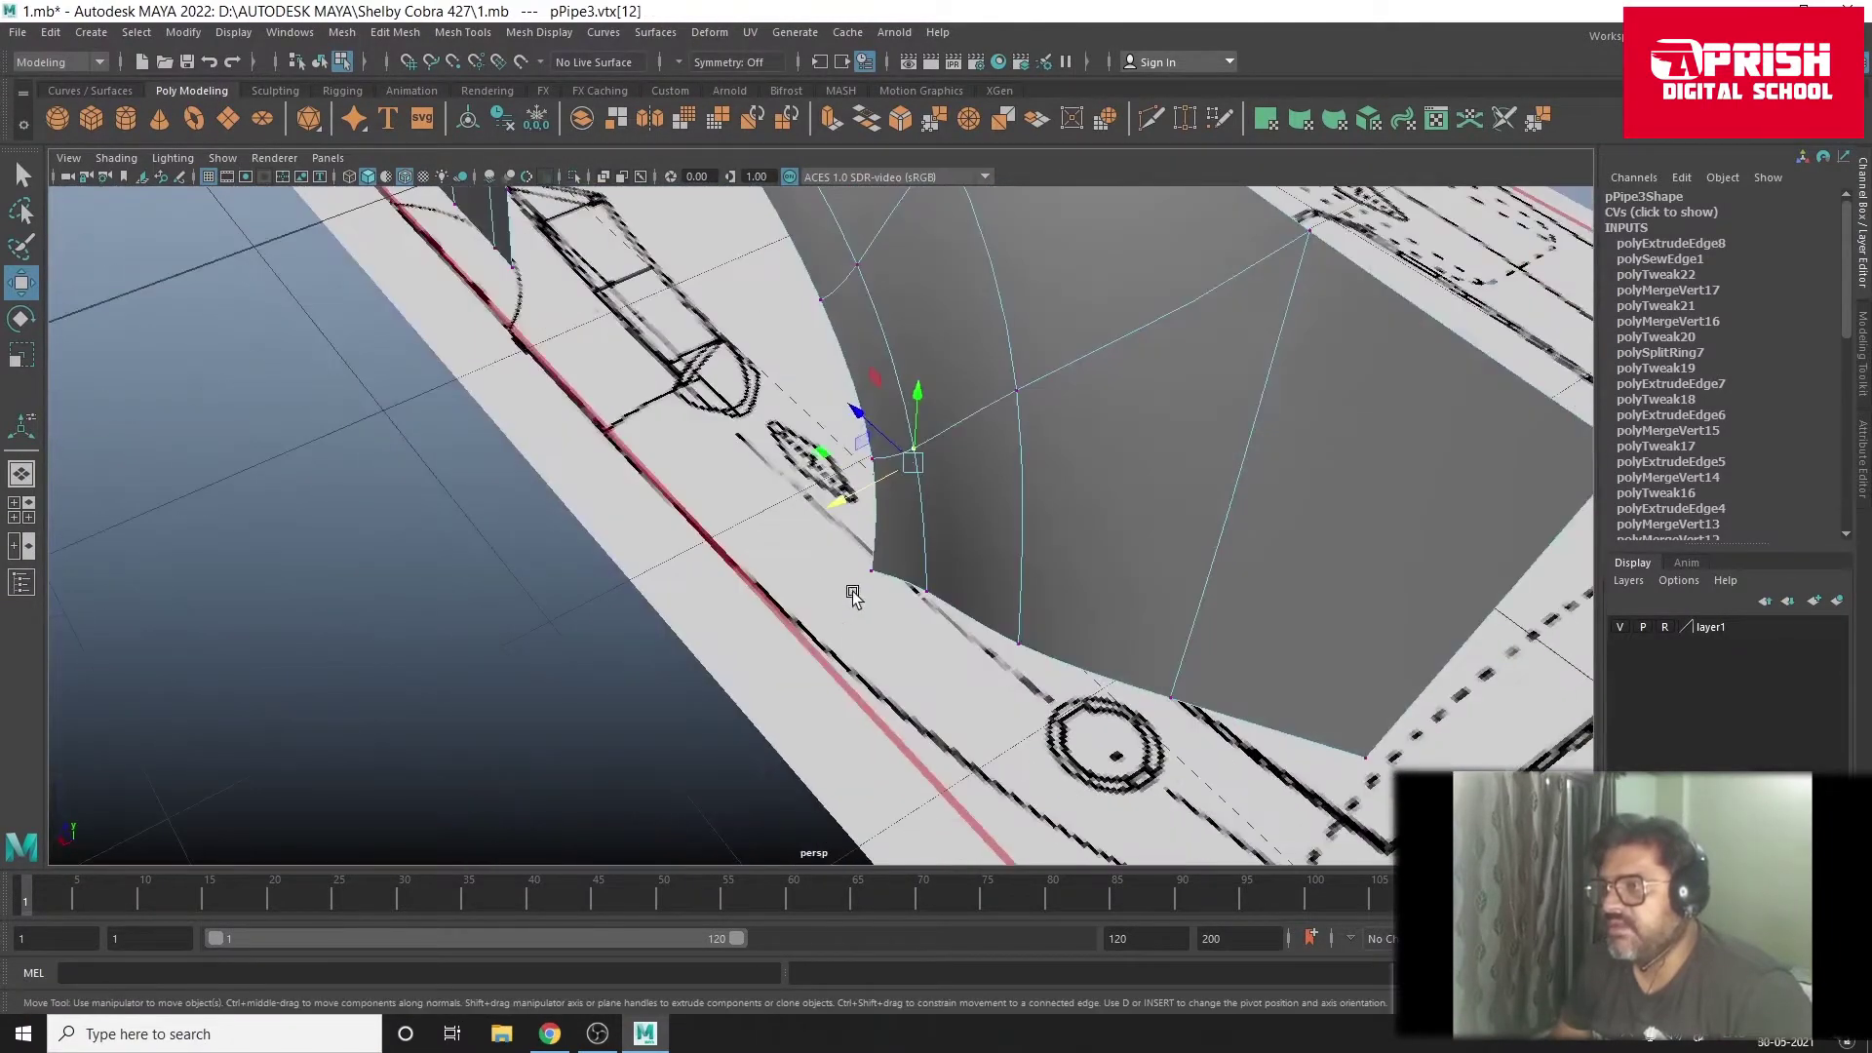
click(922, 587)
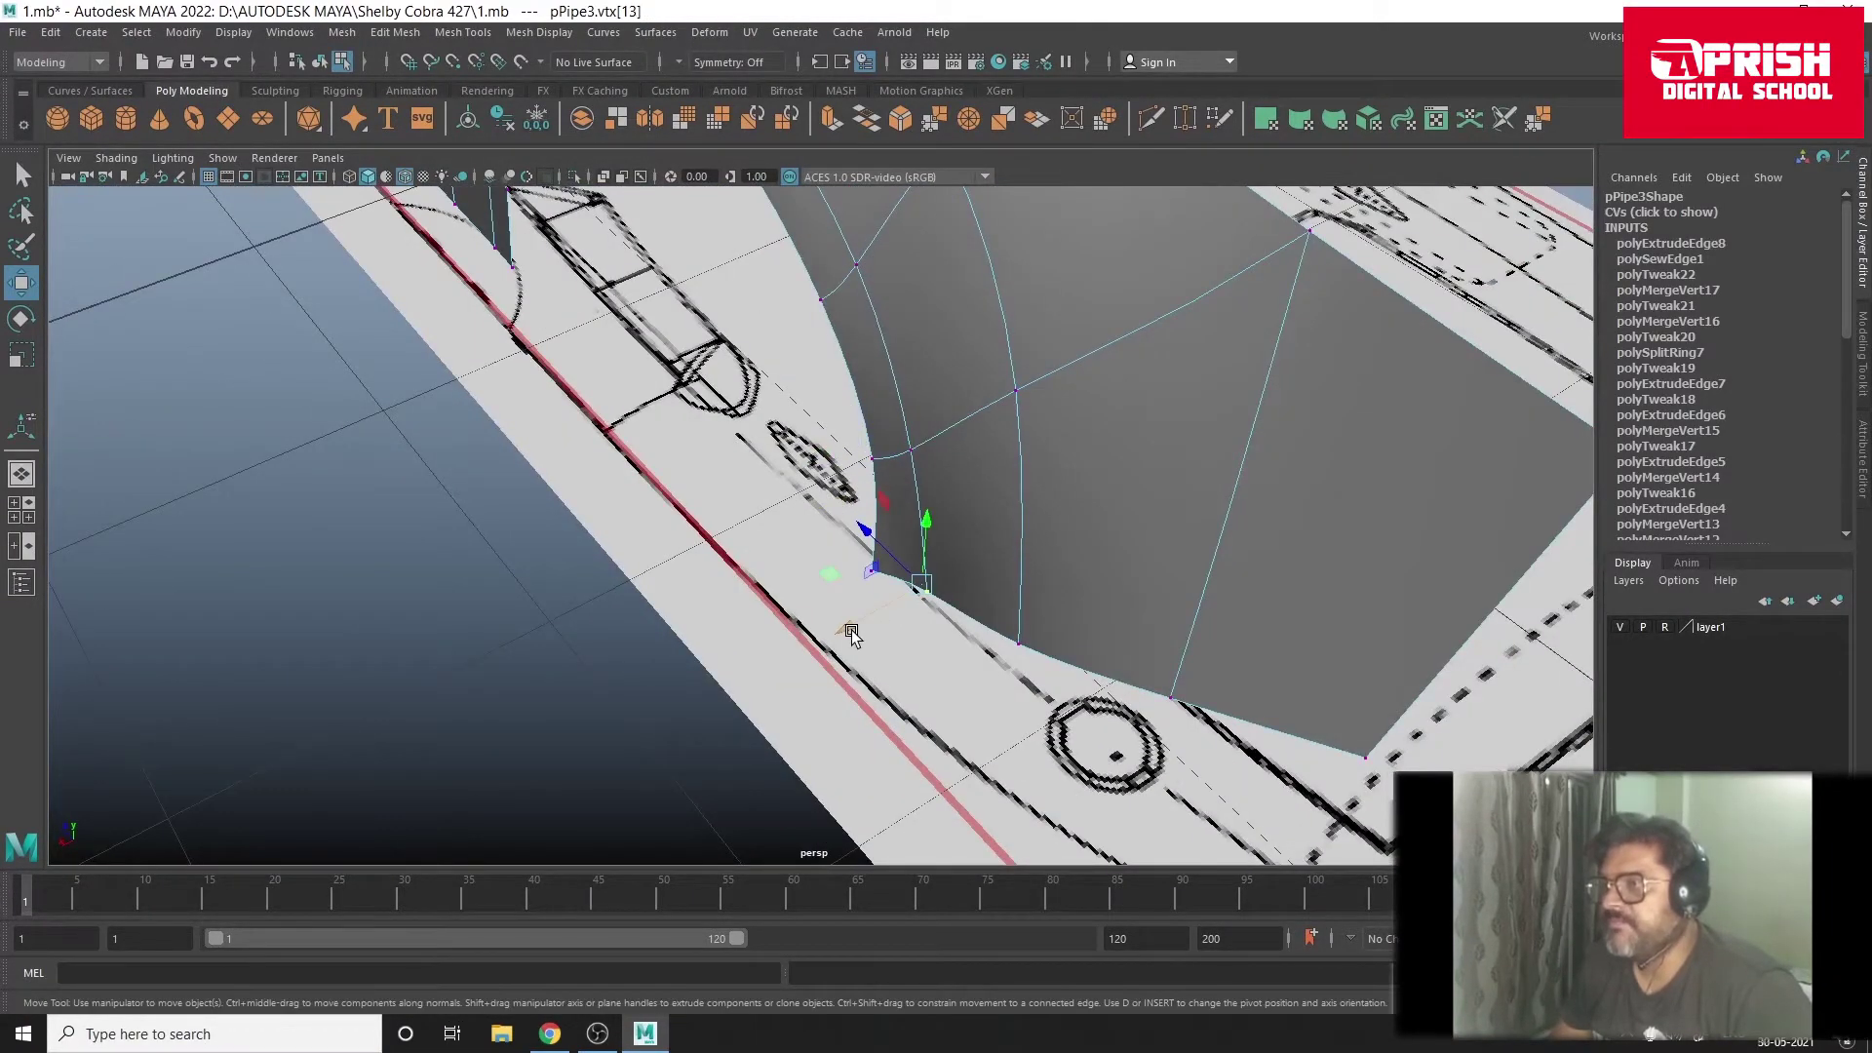
mouse_move(836, 635)
alt+mouse_down()
mouse_move(744, 564)
mouse_move(911, 494)
mouse_move(832, 532)
mouse_move(844, 560)
mouse_move(676, 494)
mouse_move(738, 514)
alt+mouse_up()
scroll(829, 532, down, 3)
Step: Delete a stray edge from the fender panel and show the unsmoothed cage
right_drag(745, 383, 745, 327)
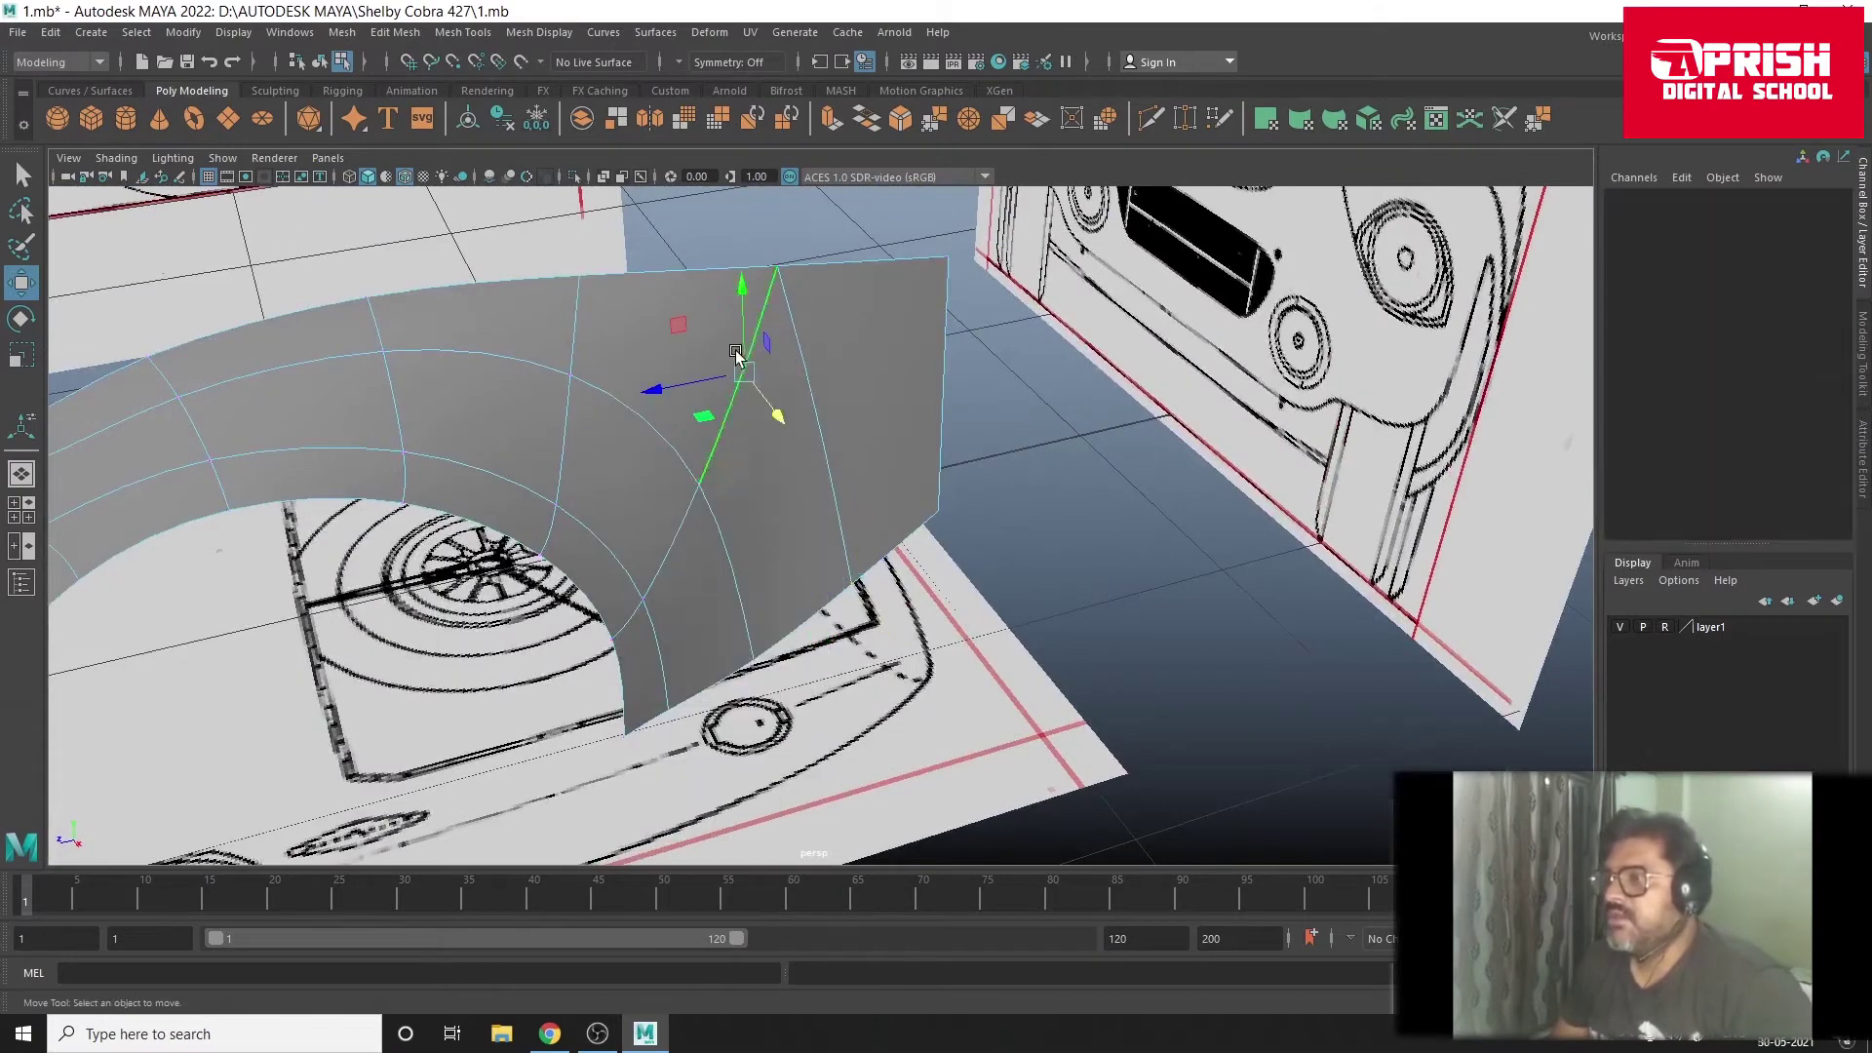
key(Delete)
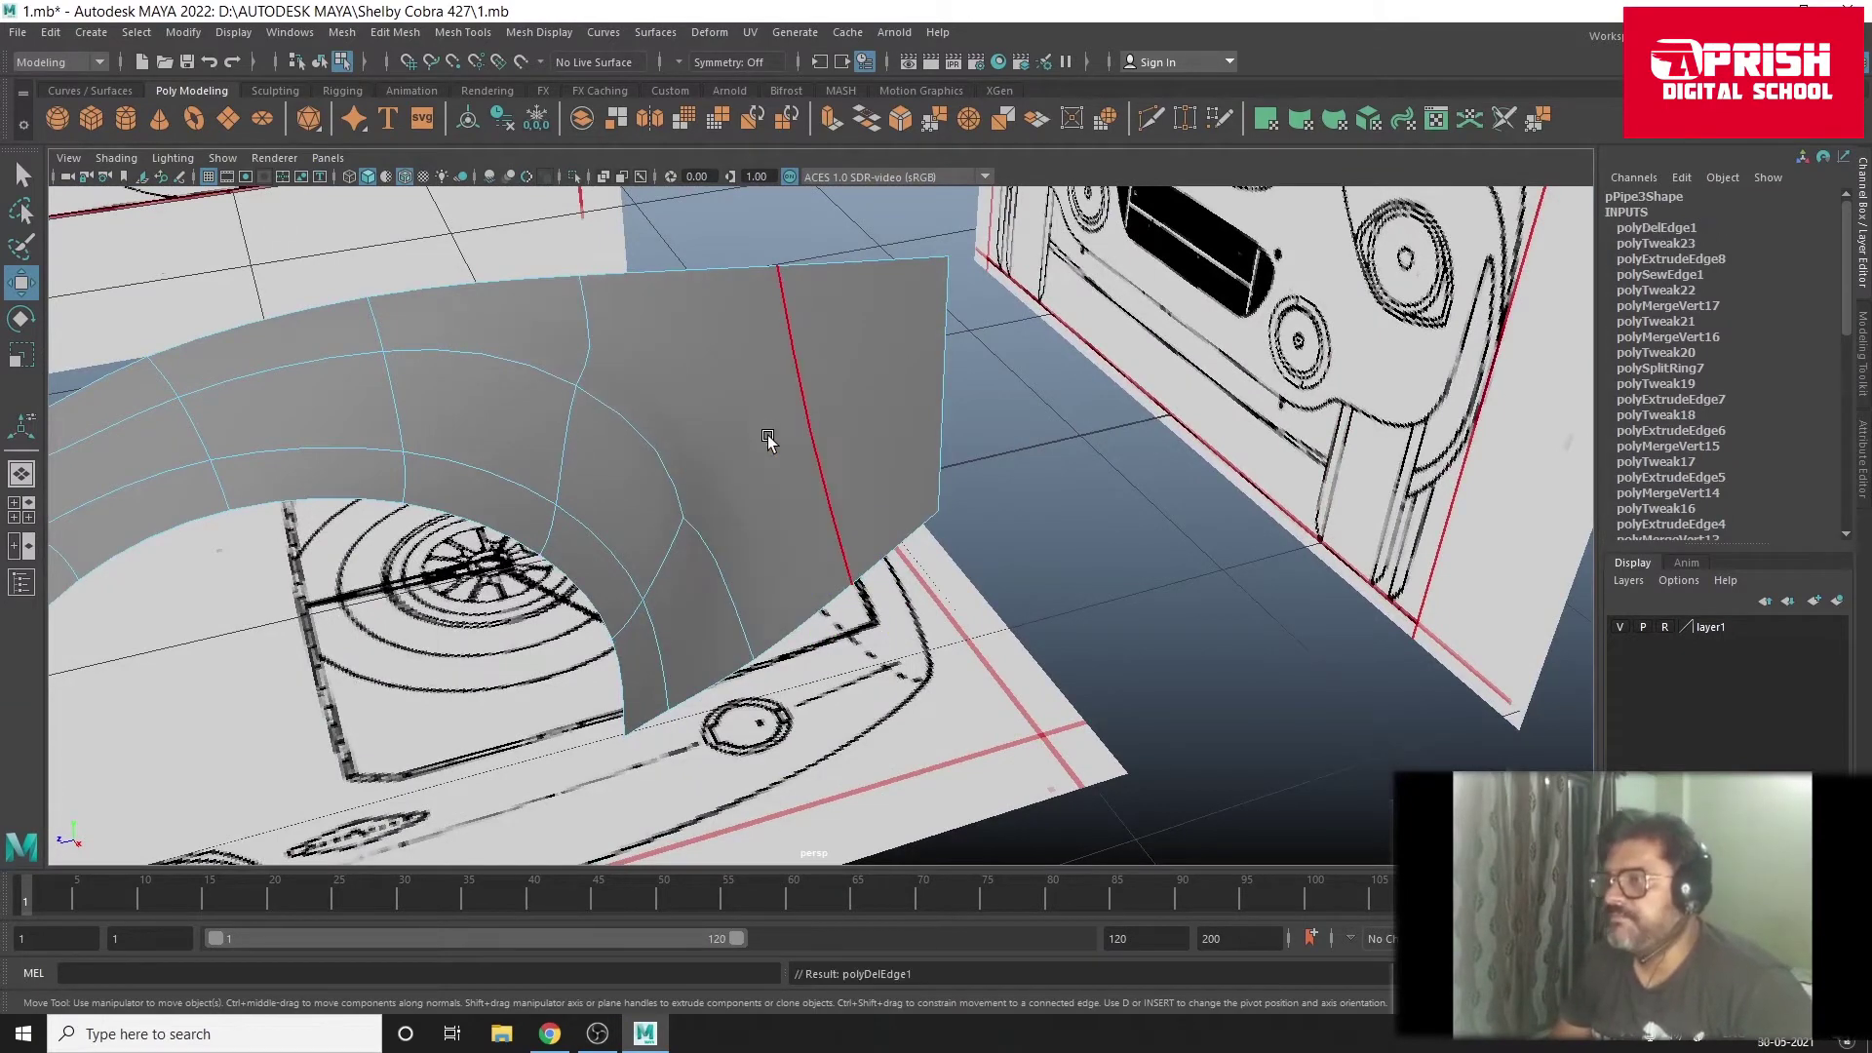
key(1)
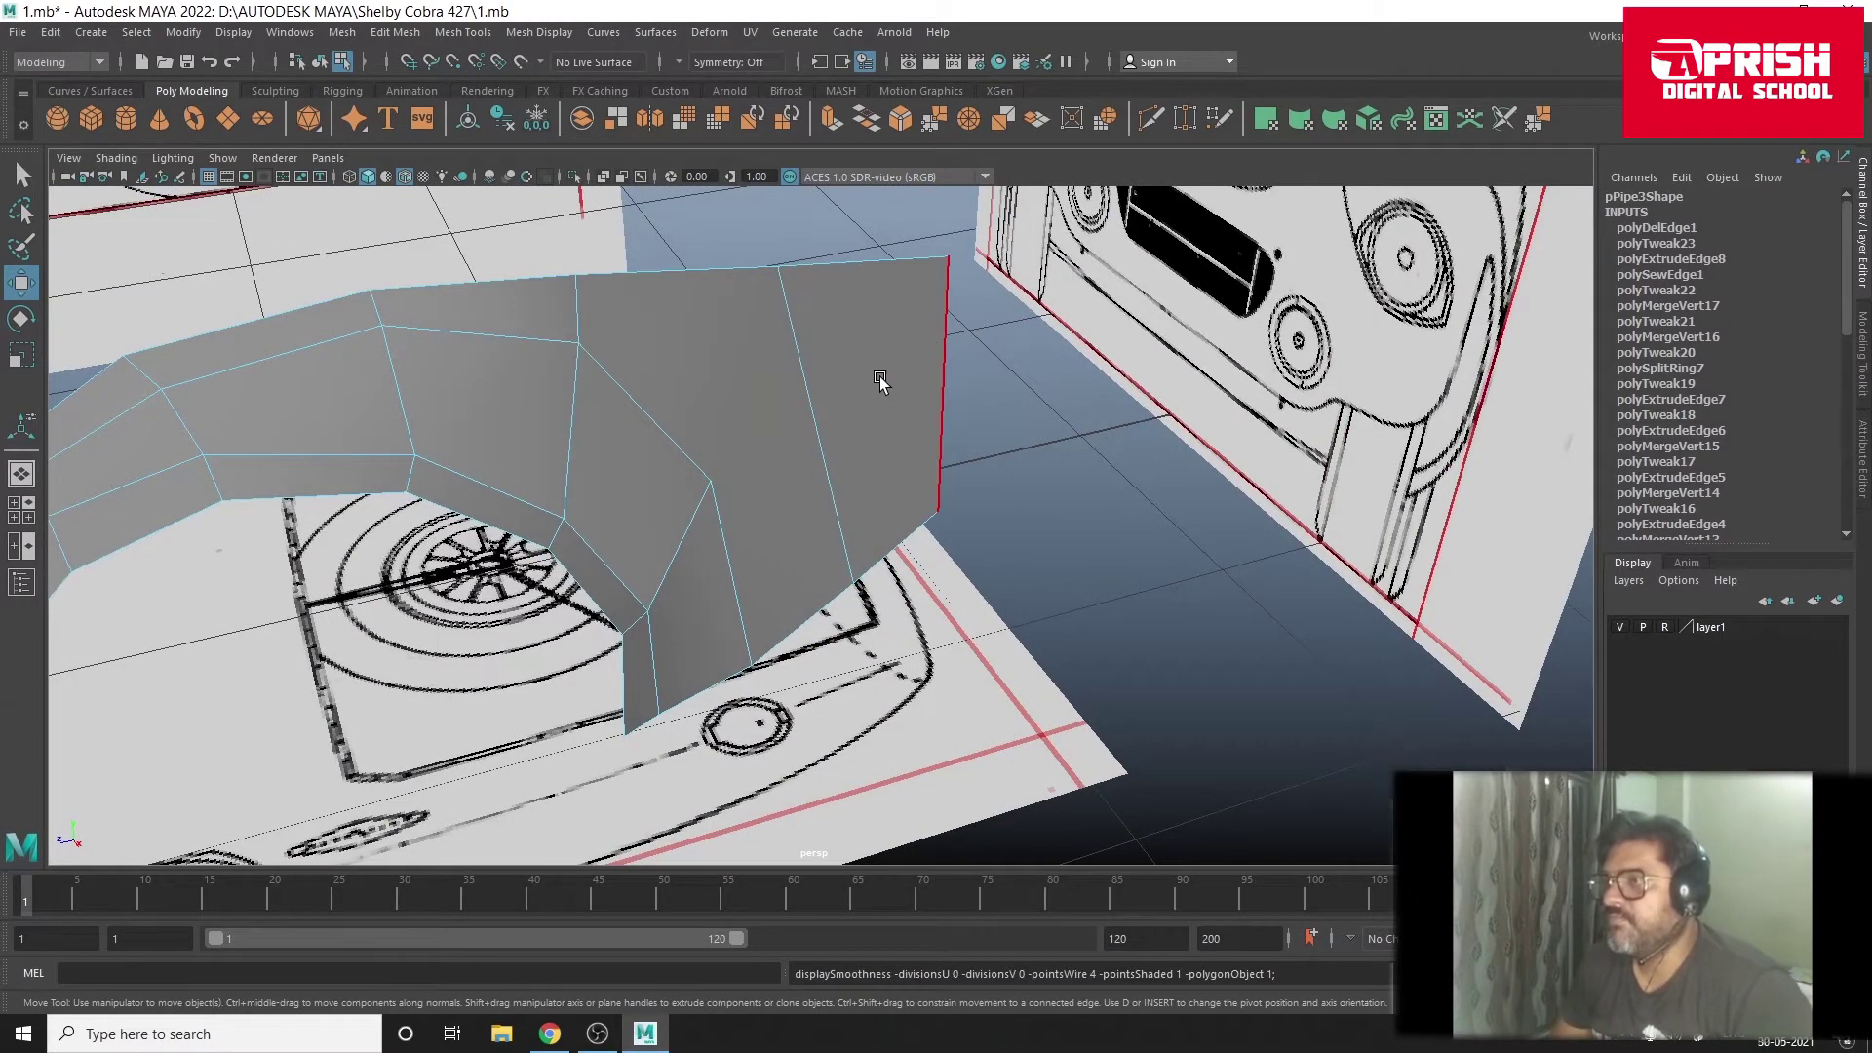
Step: Multi-Cut a horizontal edge from mid-panel to the fender's rear edge in side view
click(463, 33)
click(507, 222)
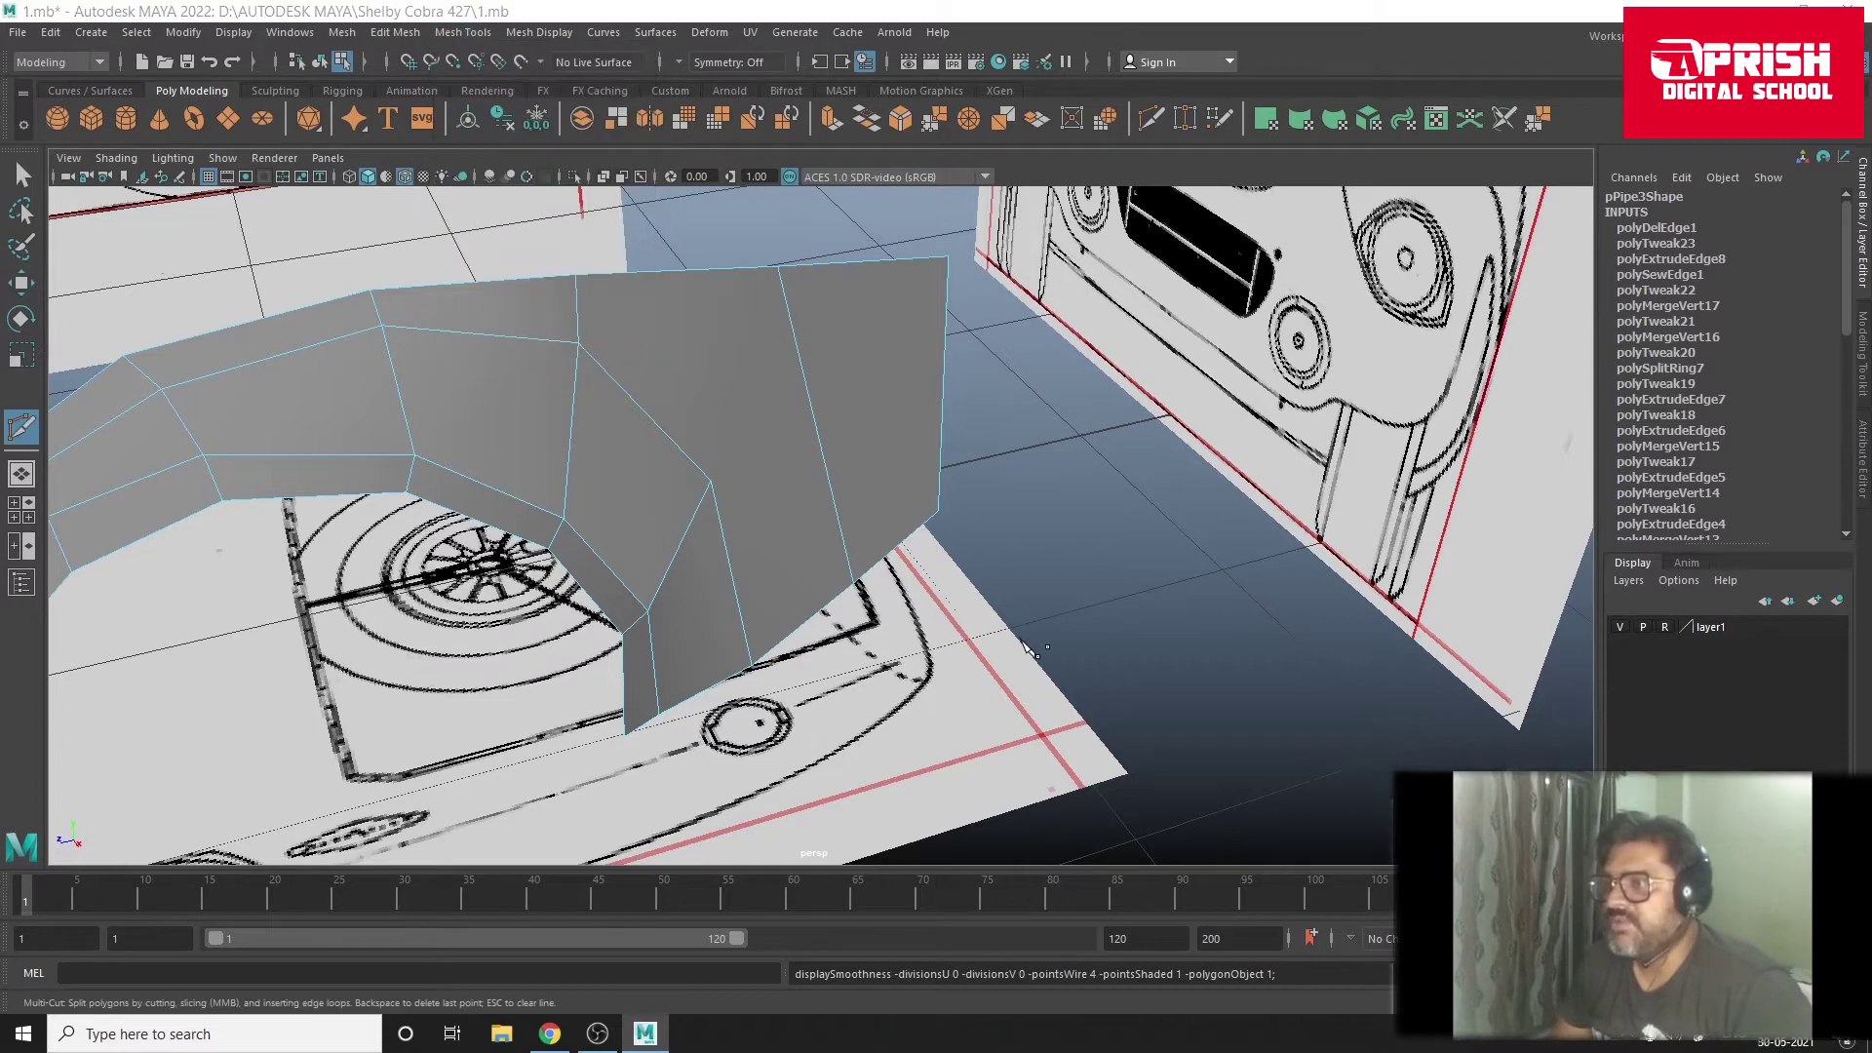
key(space)
key(space)
alt+middle_drag(1045, 635, 858, 548)
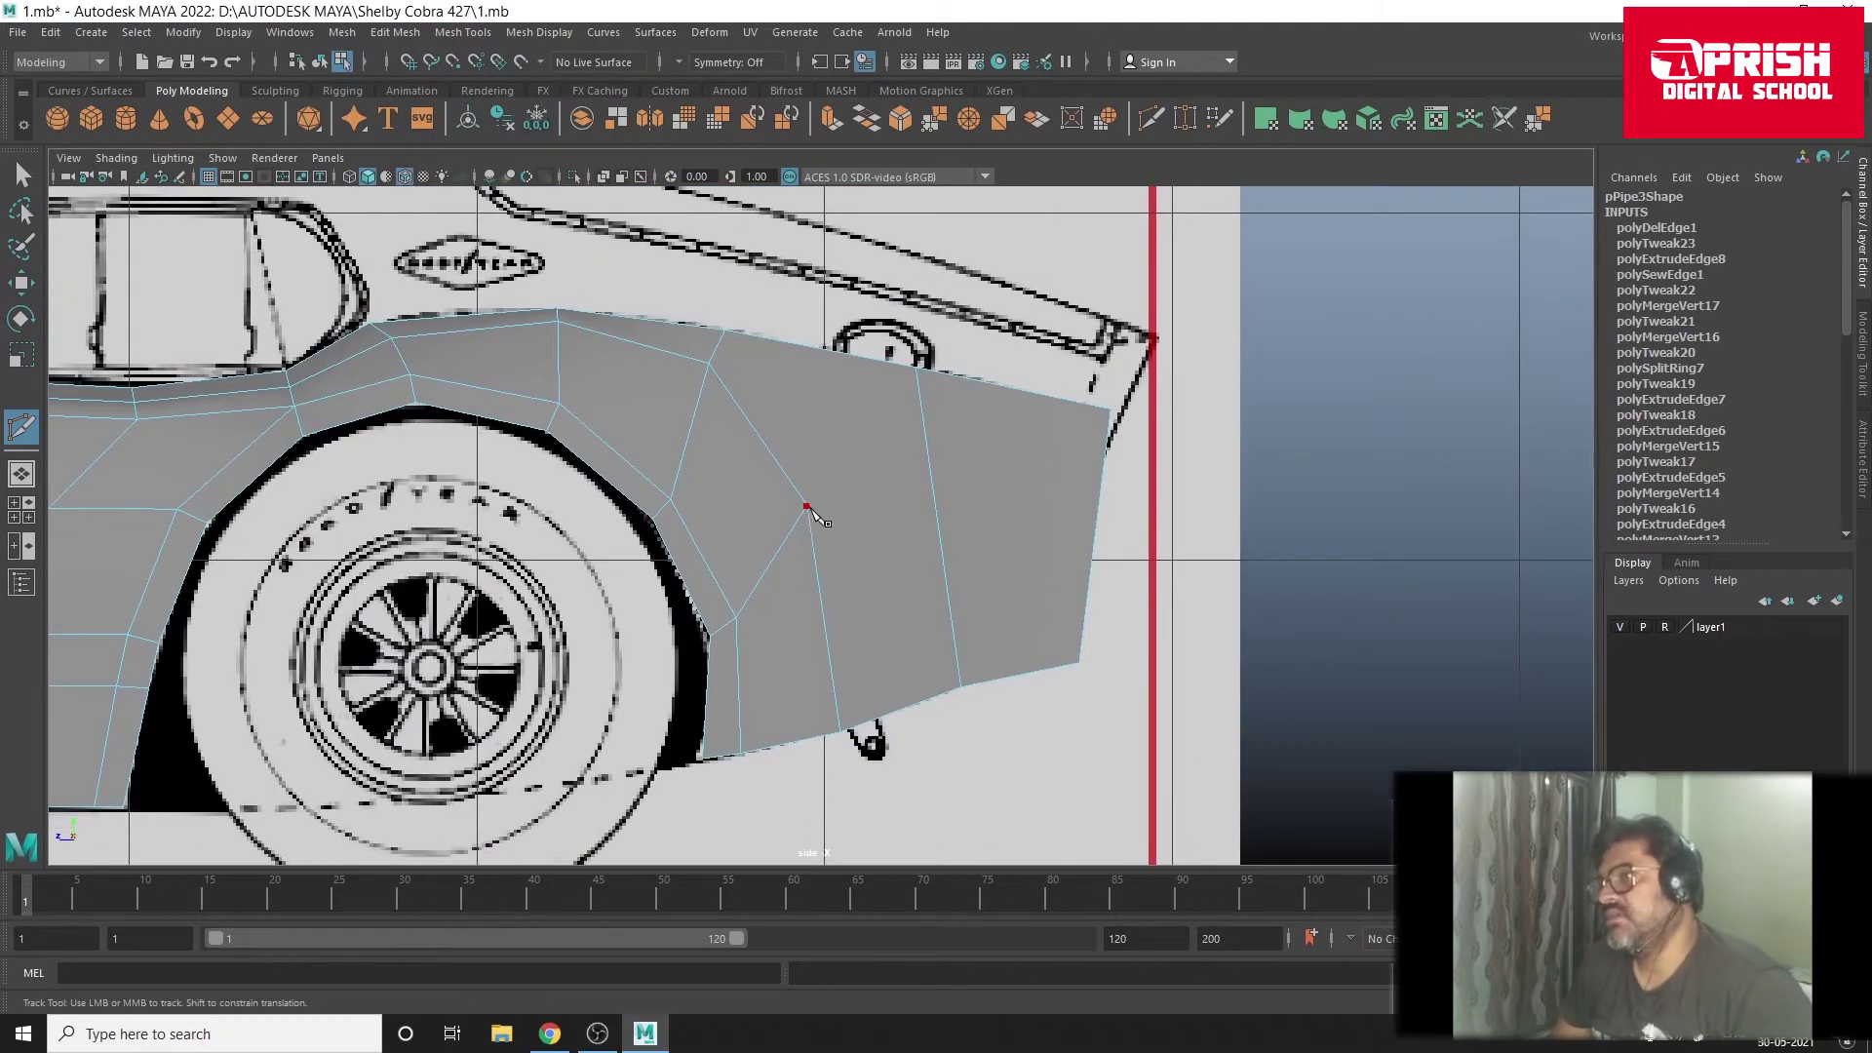
click(937, 505)
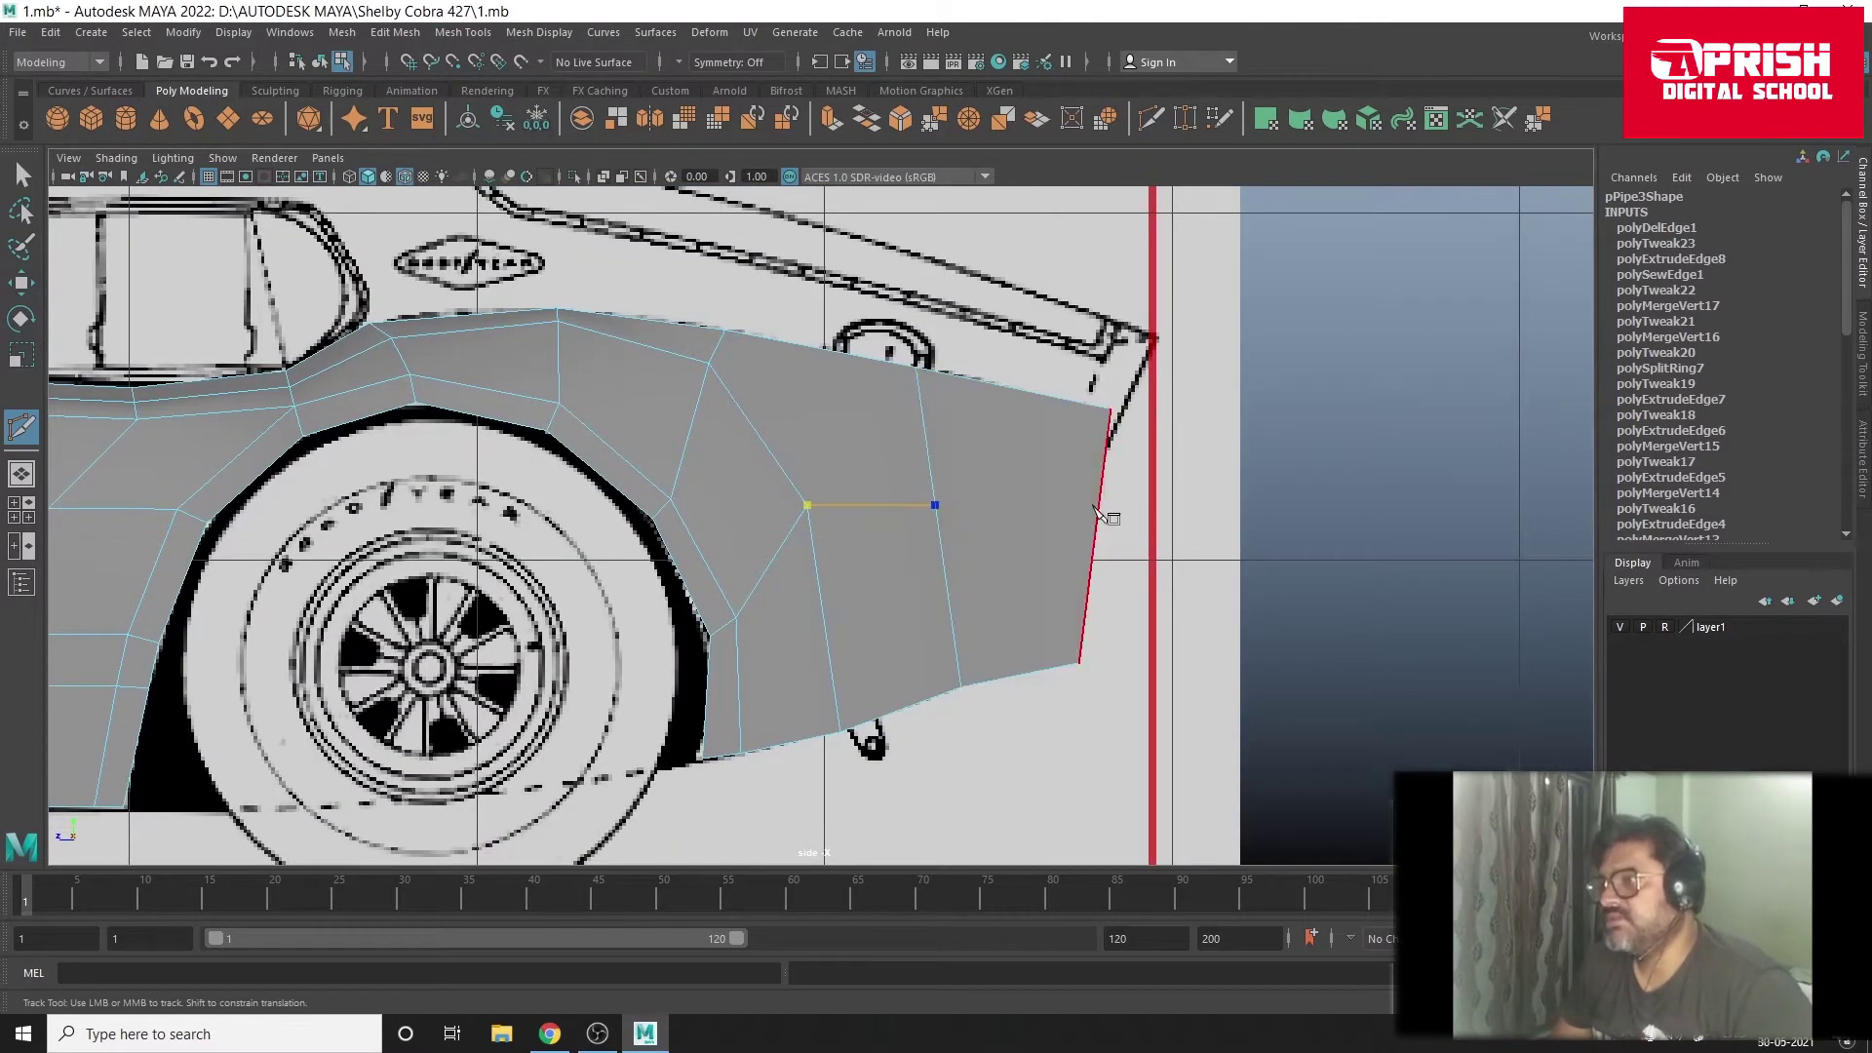
click(1098, 506)
key(Return)
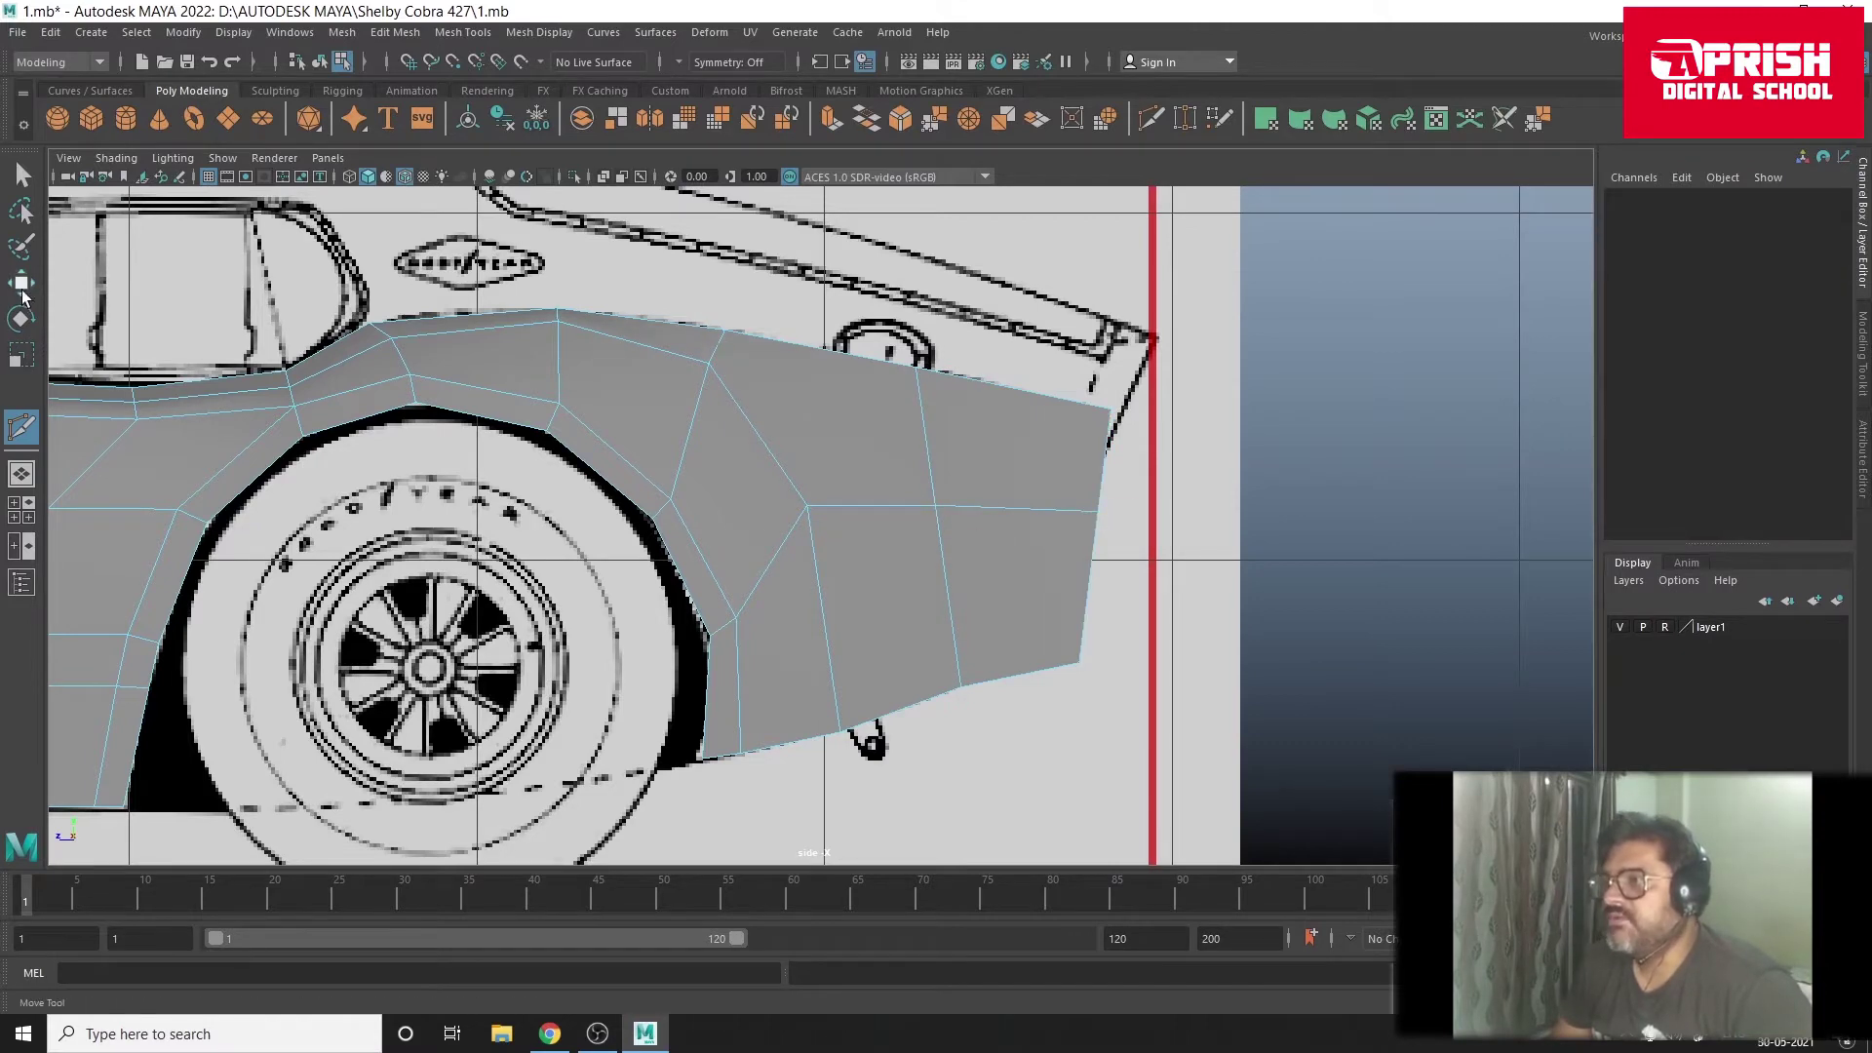
key(w)
alt+middle_drag(903, 660, 745, 459)
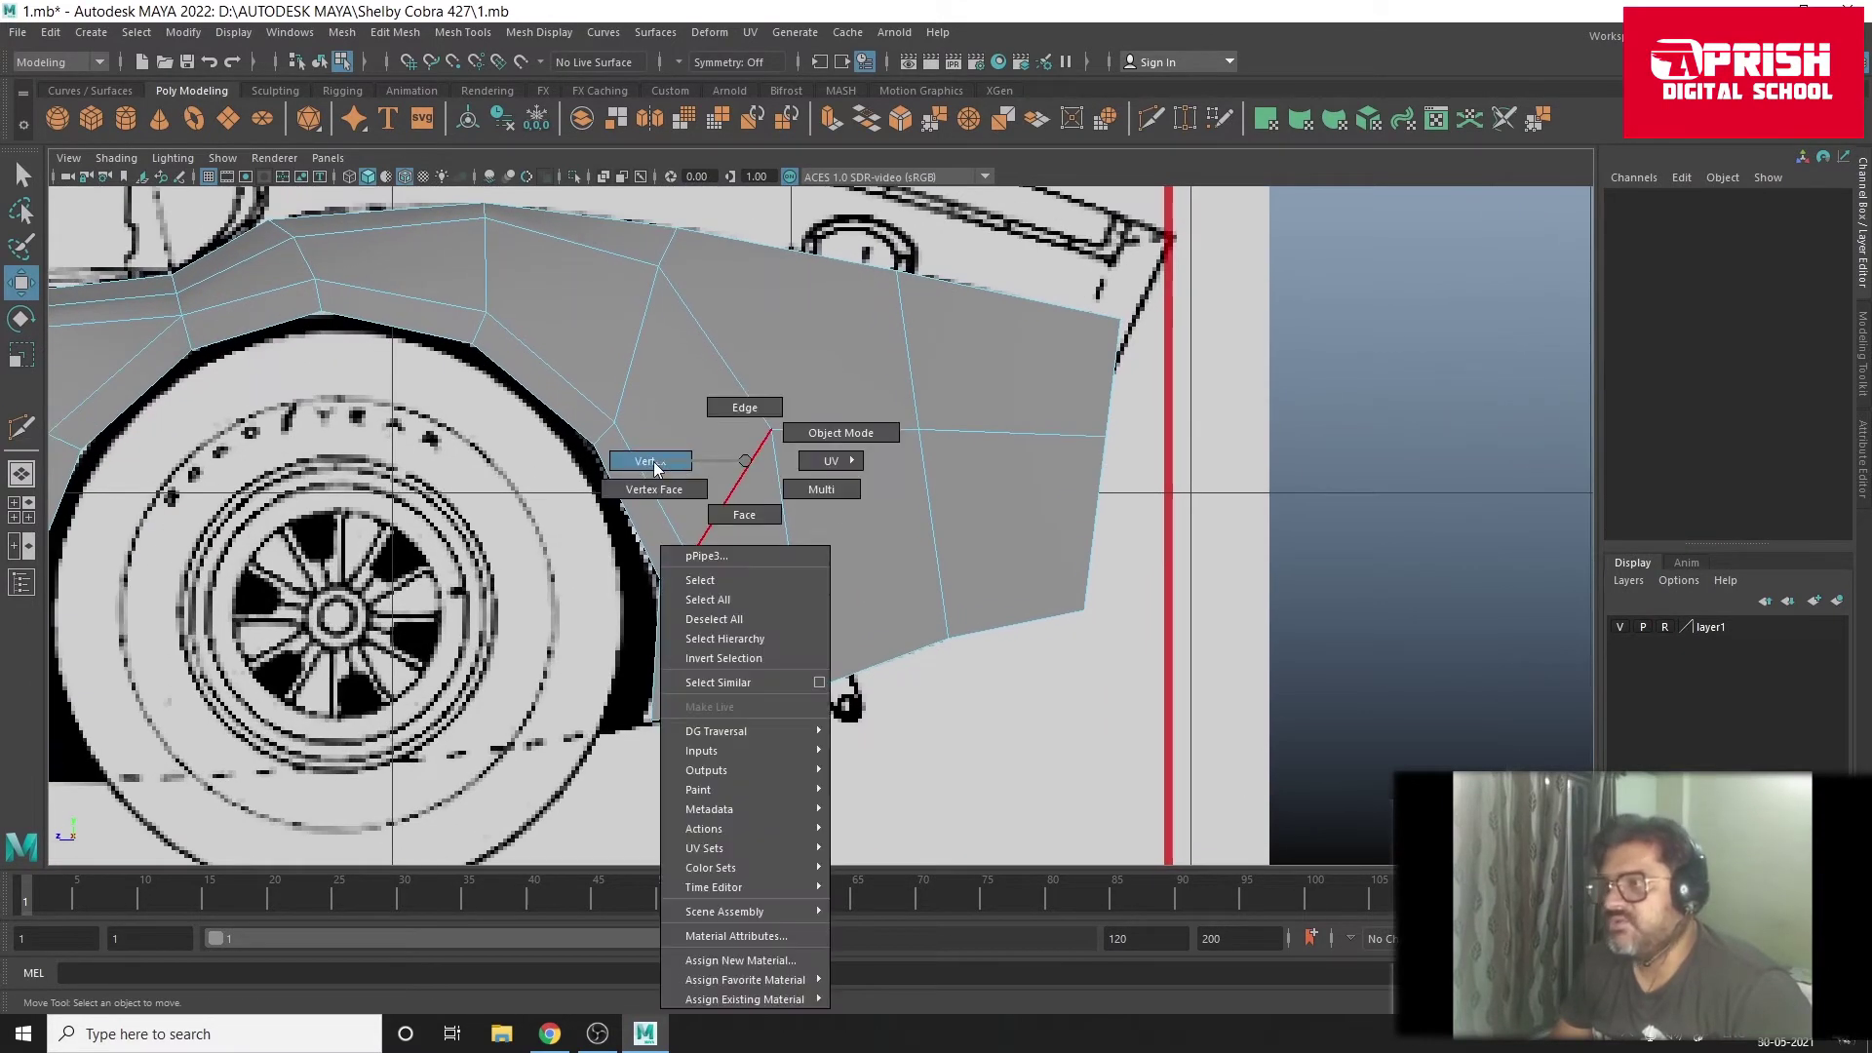
Step: Pull the lower rear corner and the new edge's vertices toward the blueprint outline
right_drag(745, 459, 745, 409)
click(948, 637)
drag(948, 638, 948, 654)
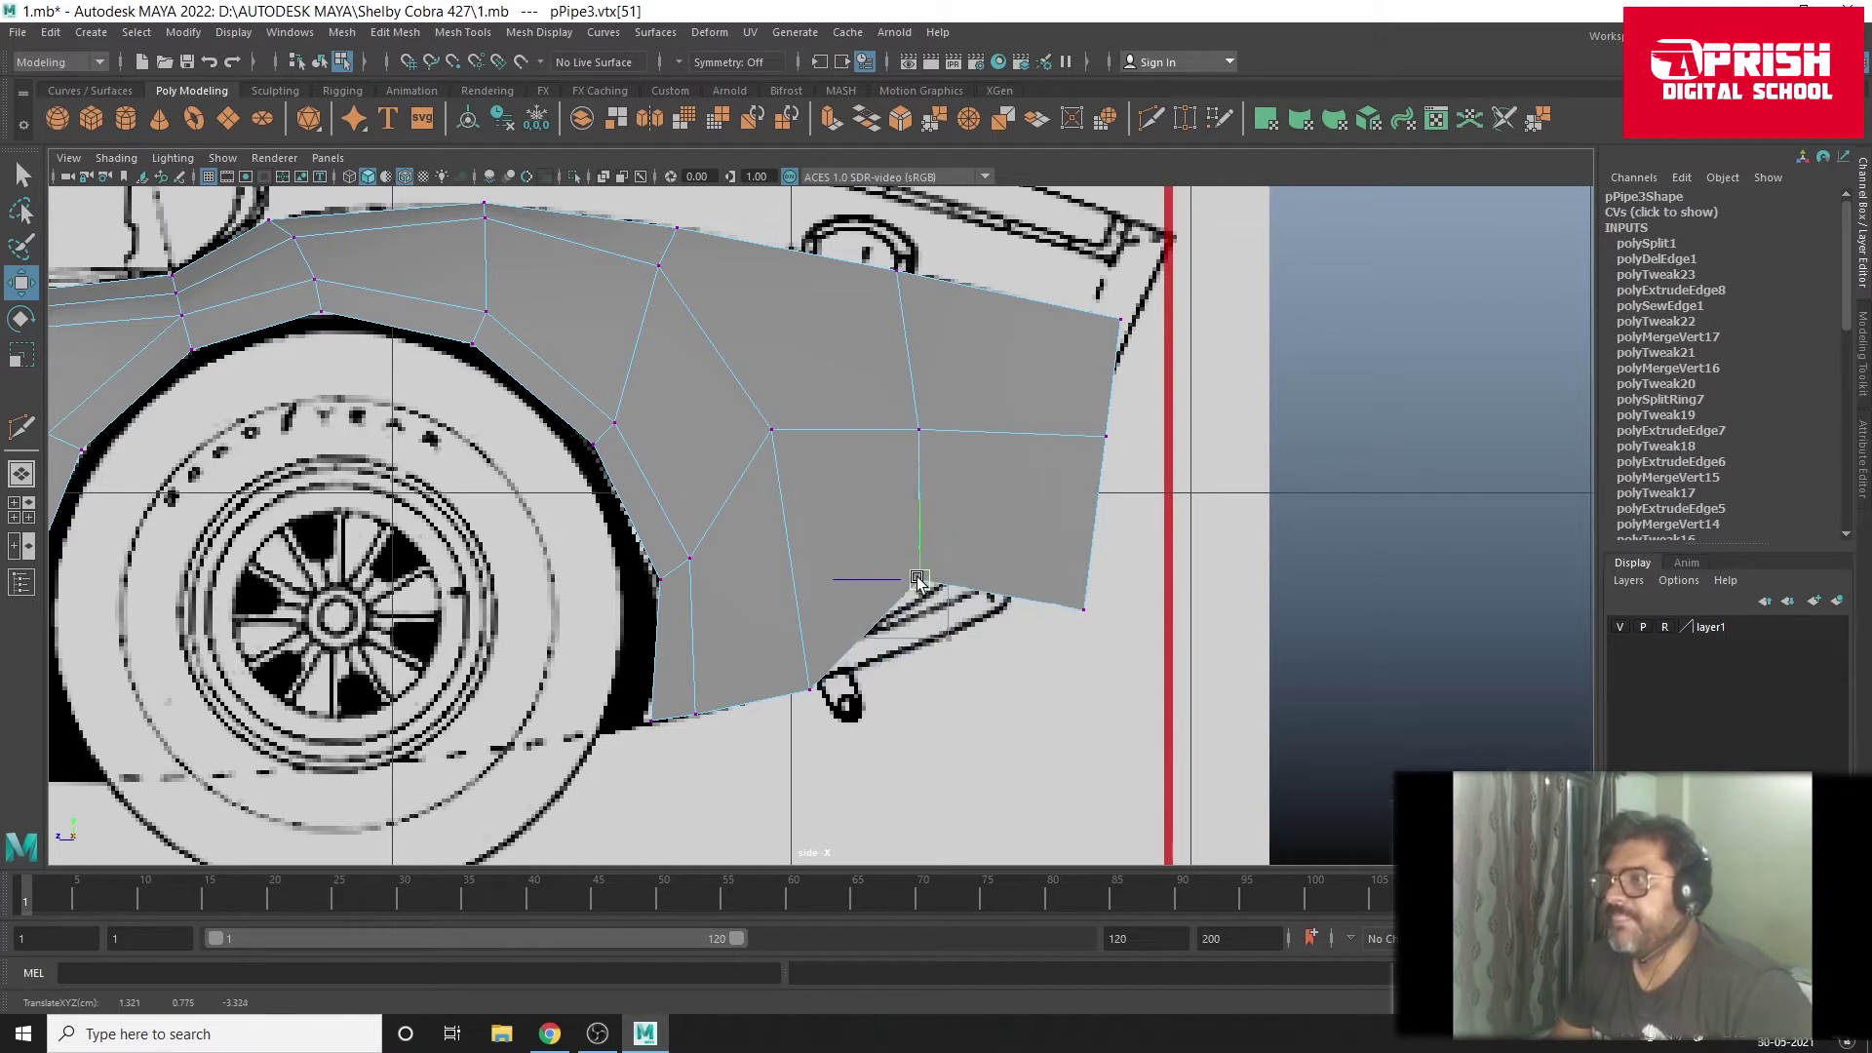
click(1084, 610)
mouse_move(1085, 611)
mouse_down()
mouse_move(988, 610)
mouse_move(1010, 614)
mouse_up()
click(1105, 436)
drag(1105, 436, 1080, 431)
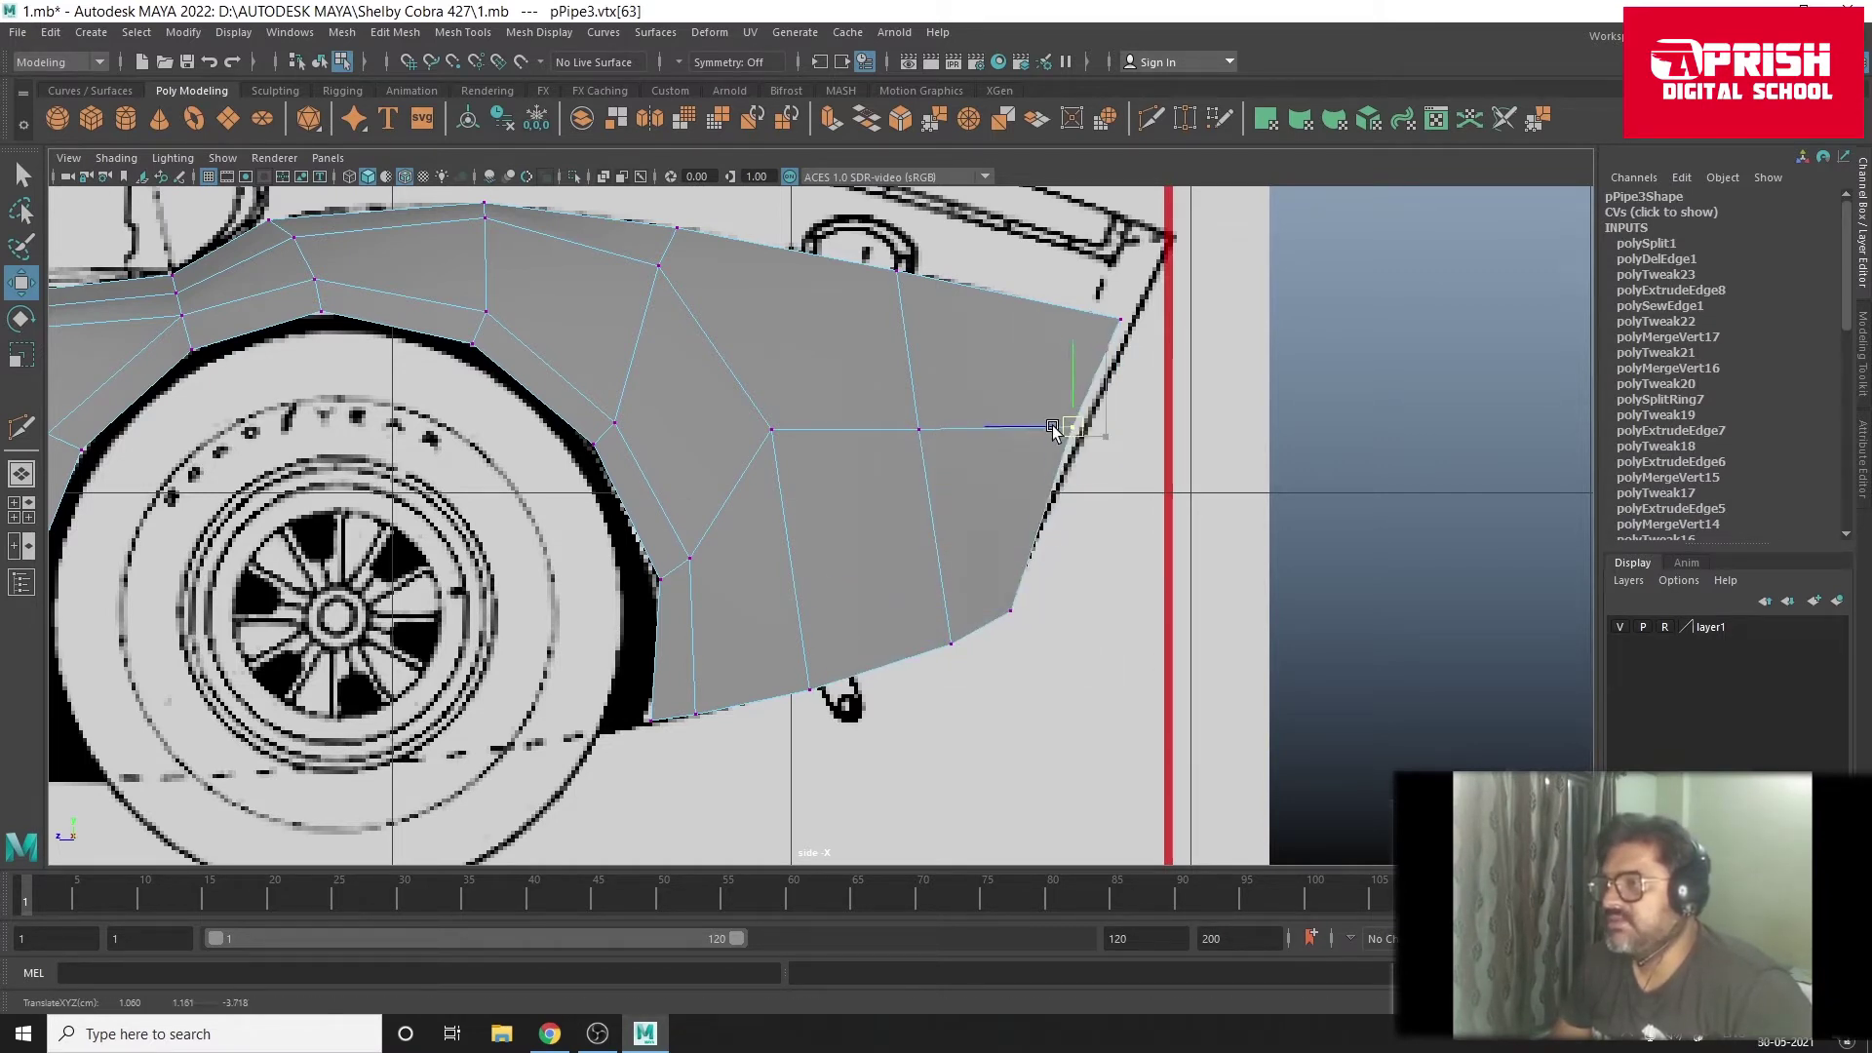
click(770, 429)
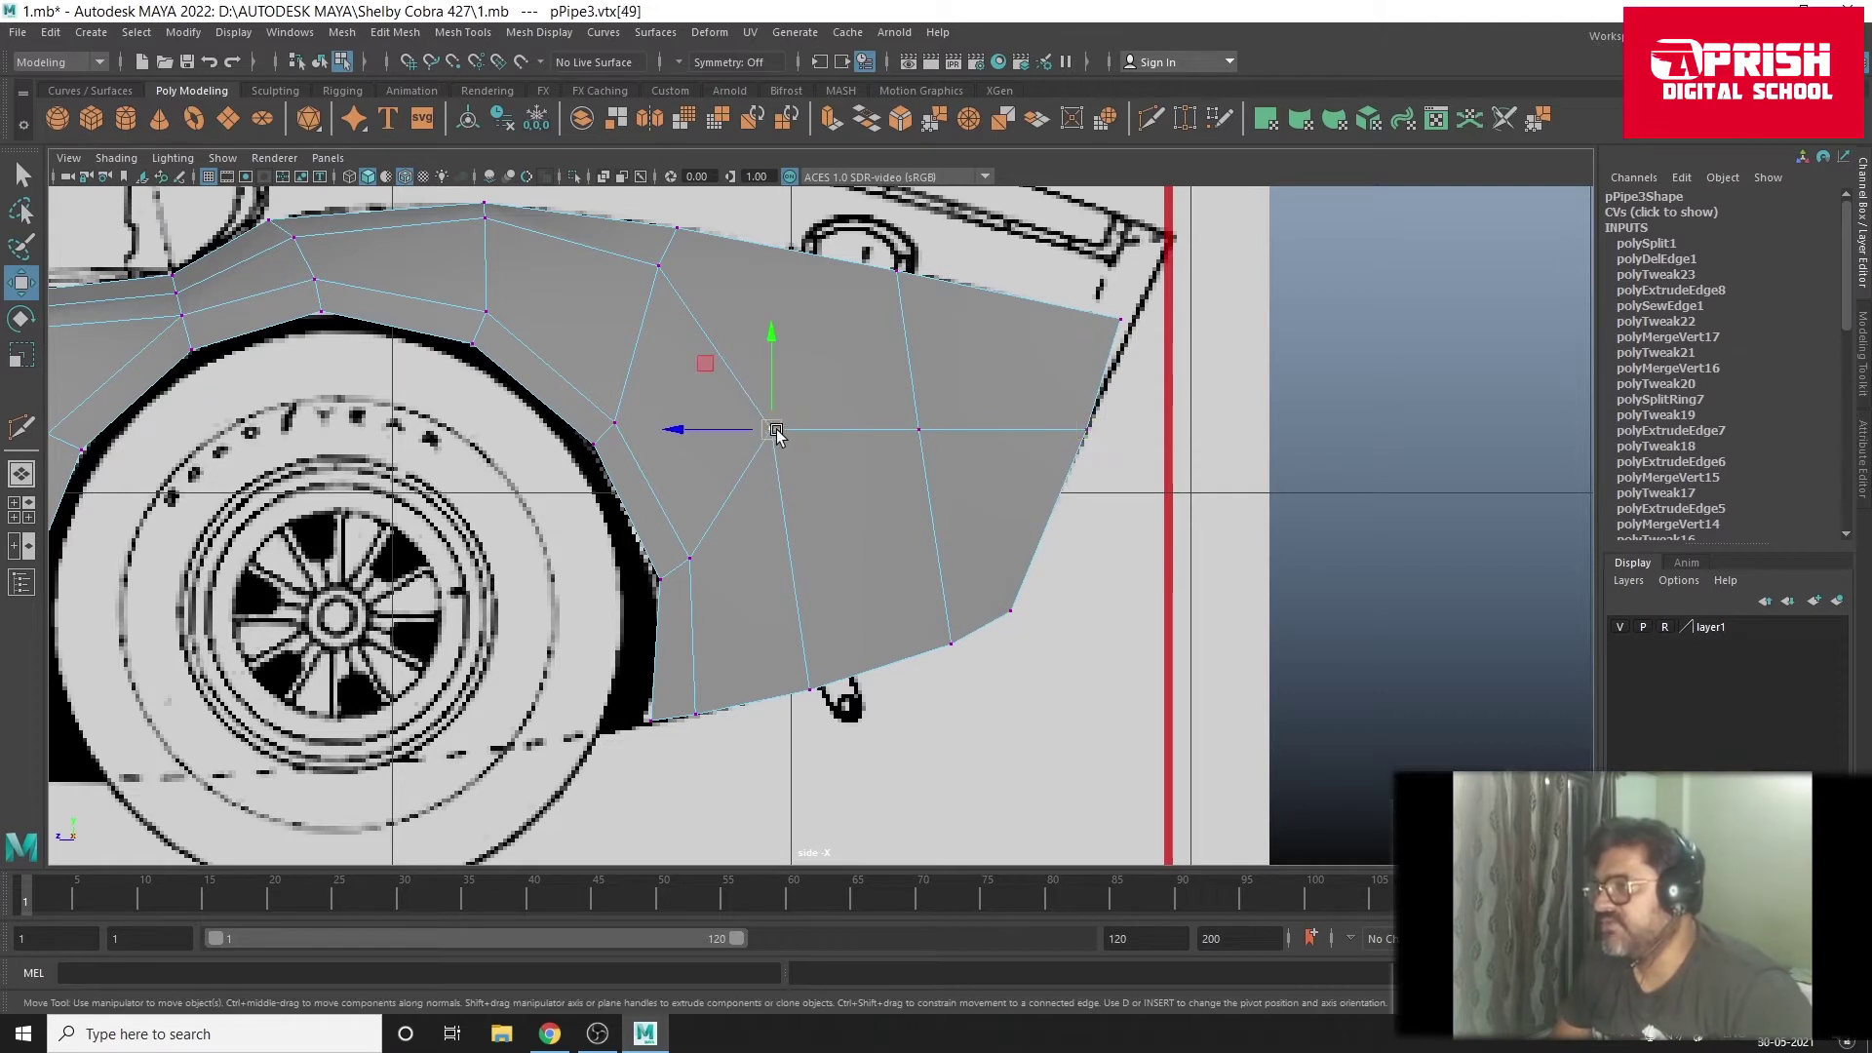
drag(772, 430, 786, 503)
Step: Fine-tune the upper-panel, bottom-edge and wheel-arch vertices in side view
click(918, 430)
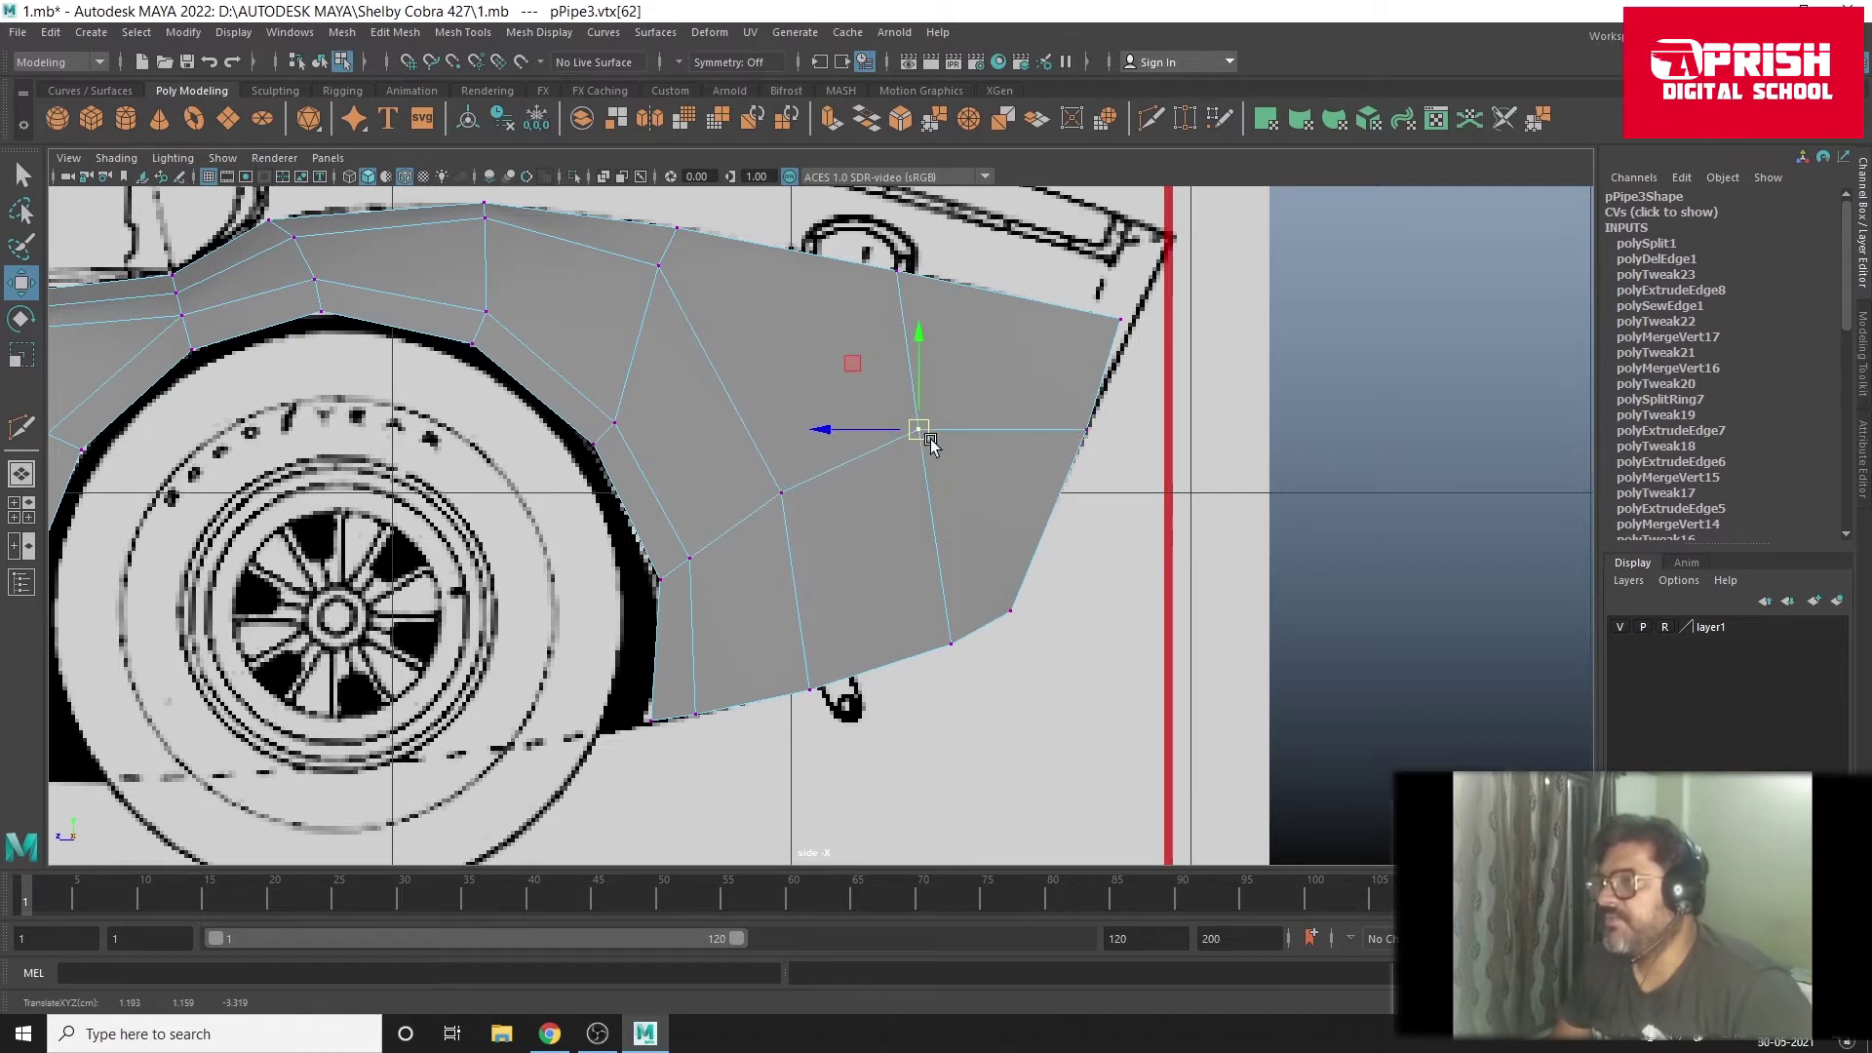
click(950, 645)
mouse_move(952, 645)
mouse_down()
mouse_move(932, 640)
mouse_move(997, 690)
mouse_move(935, 629)
mouse_up()
click(799, 692)
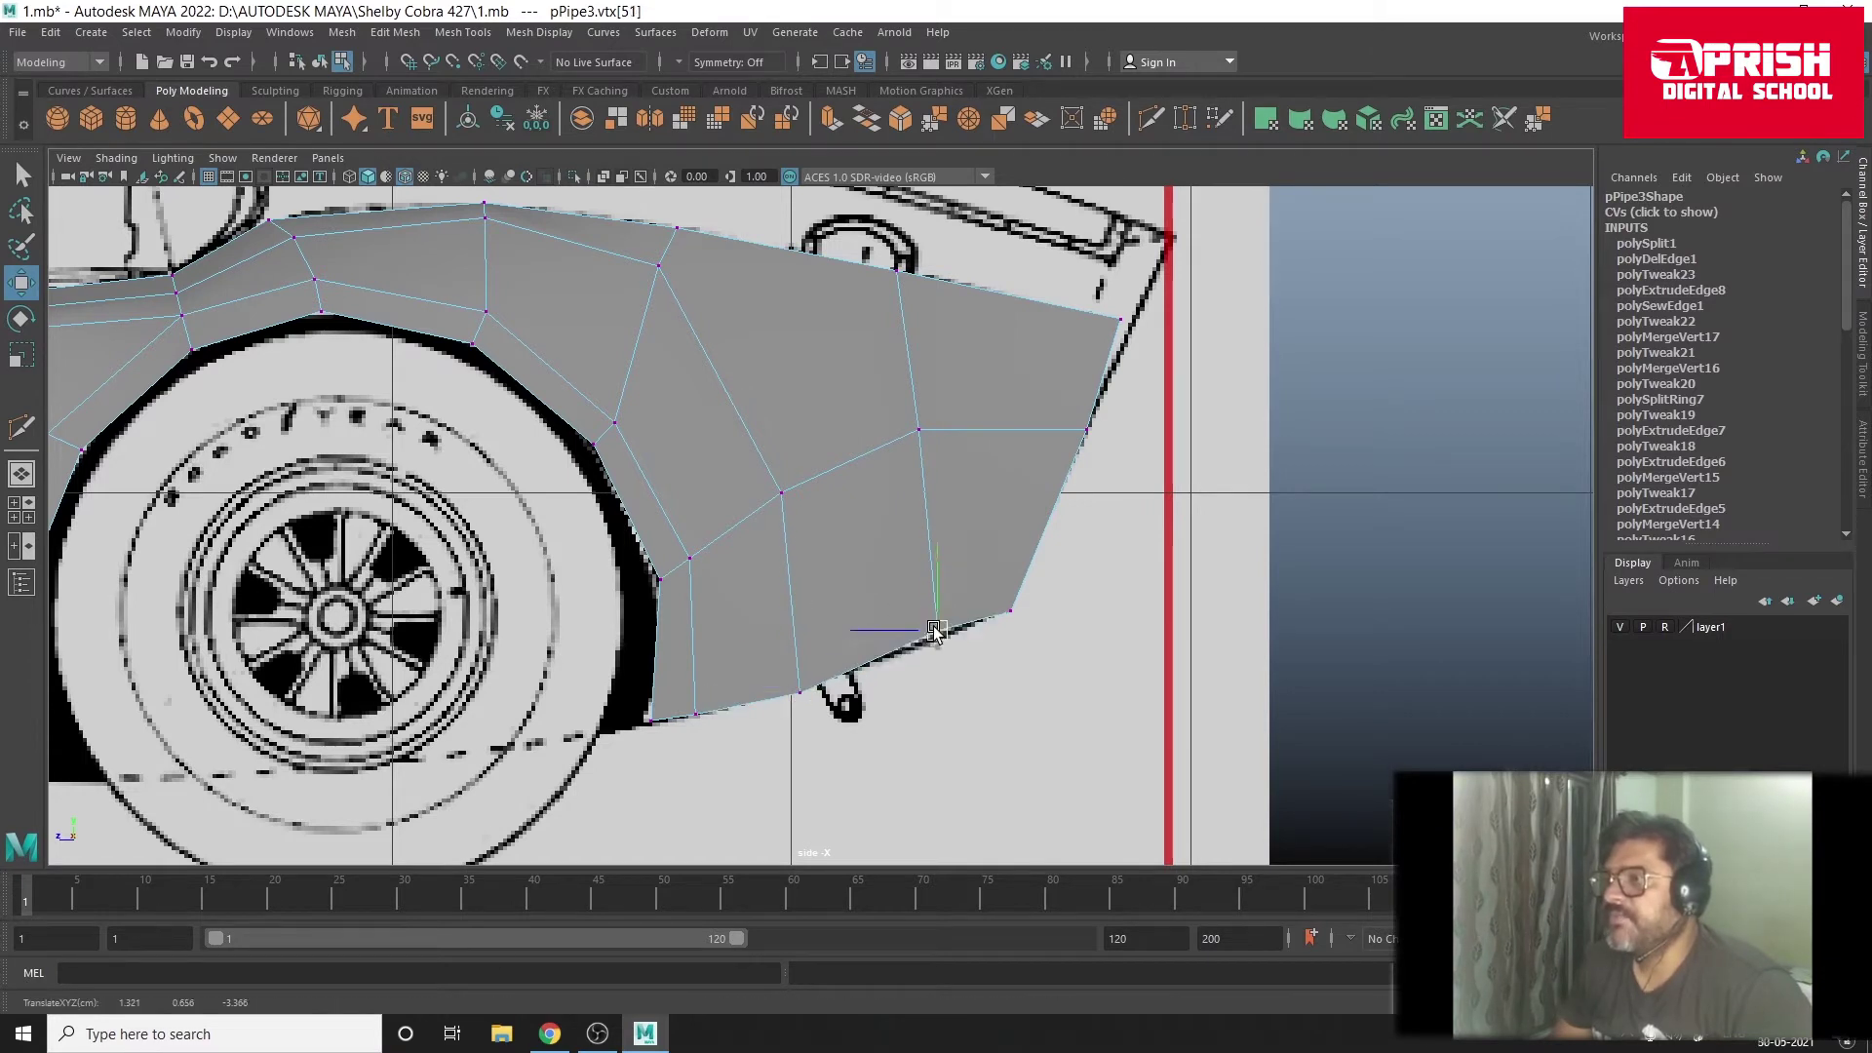
click(1010, 612)
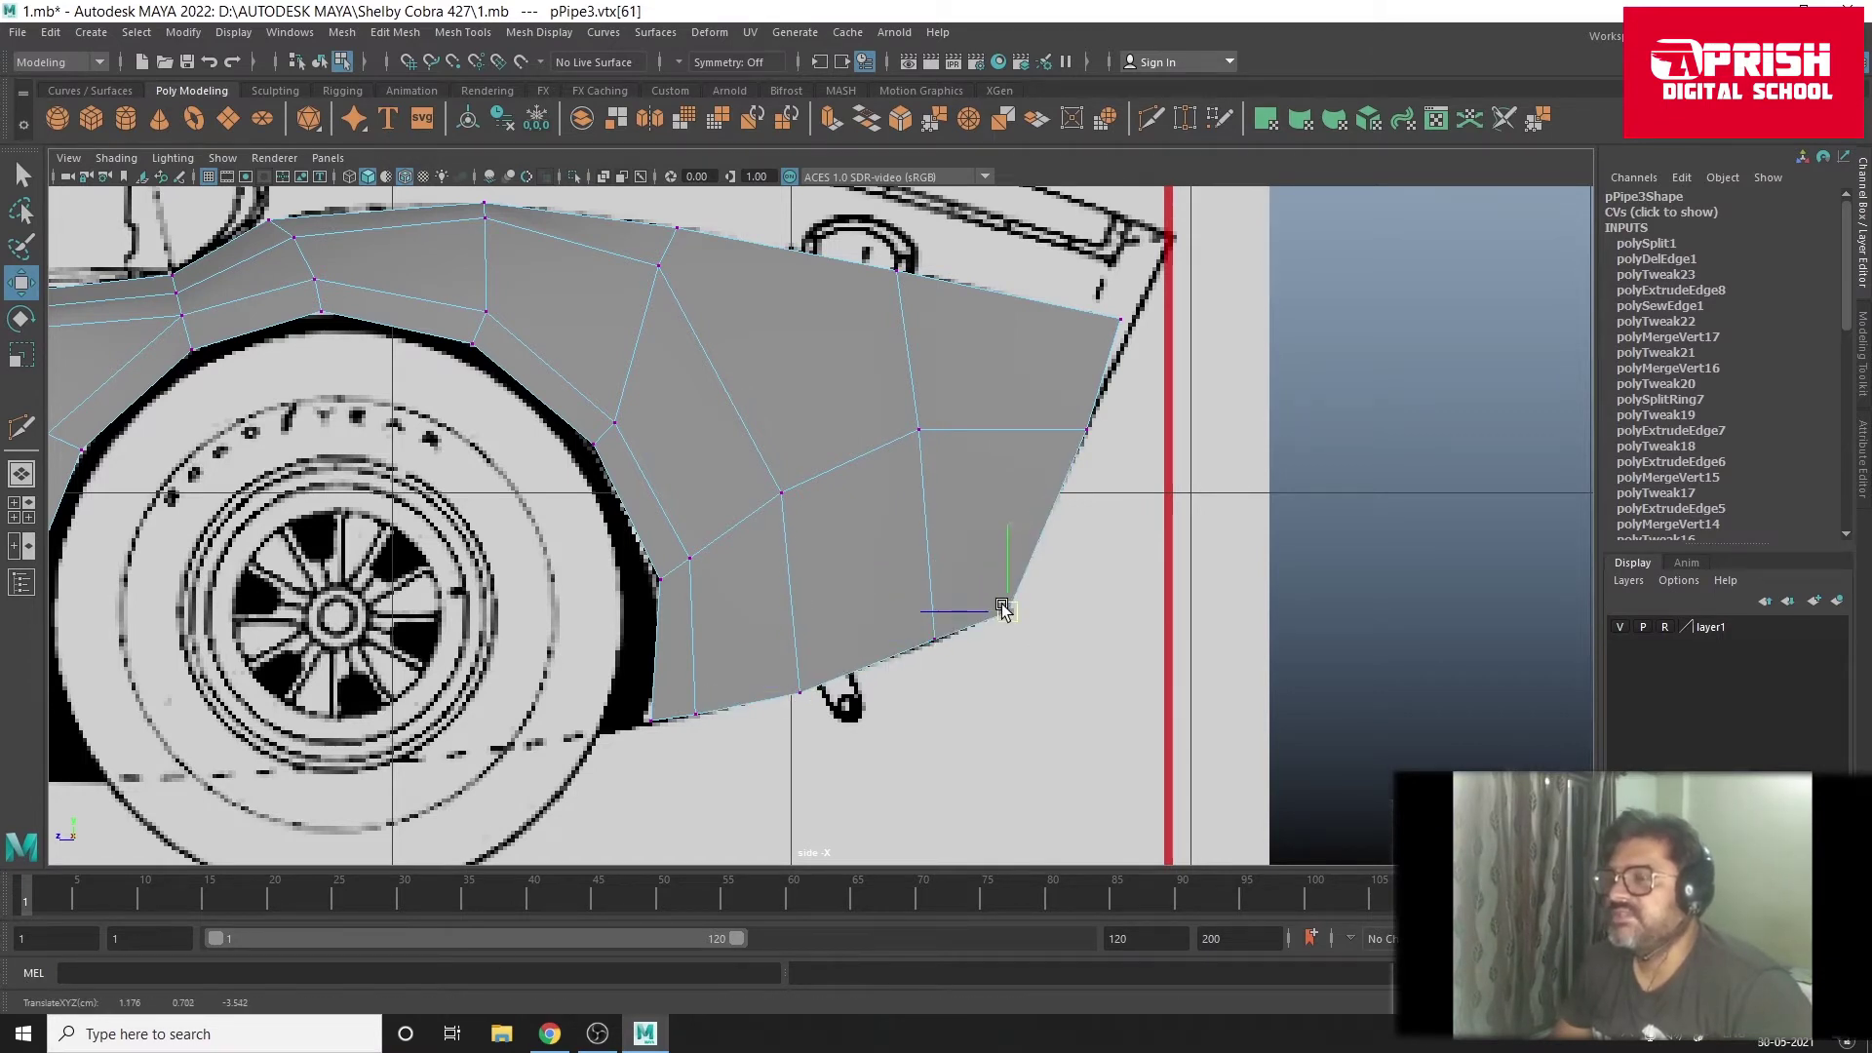
click(1123, 326)
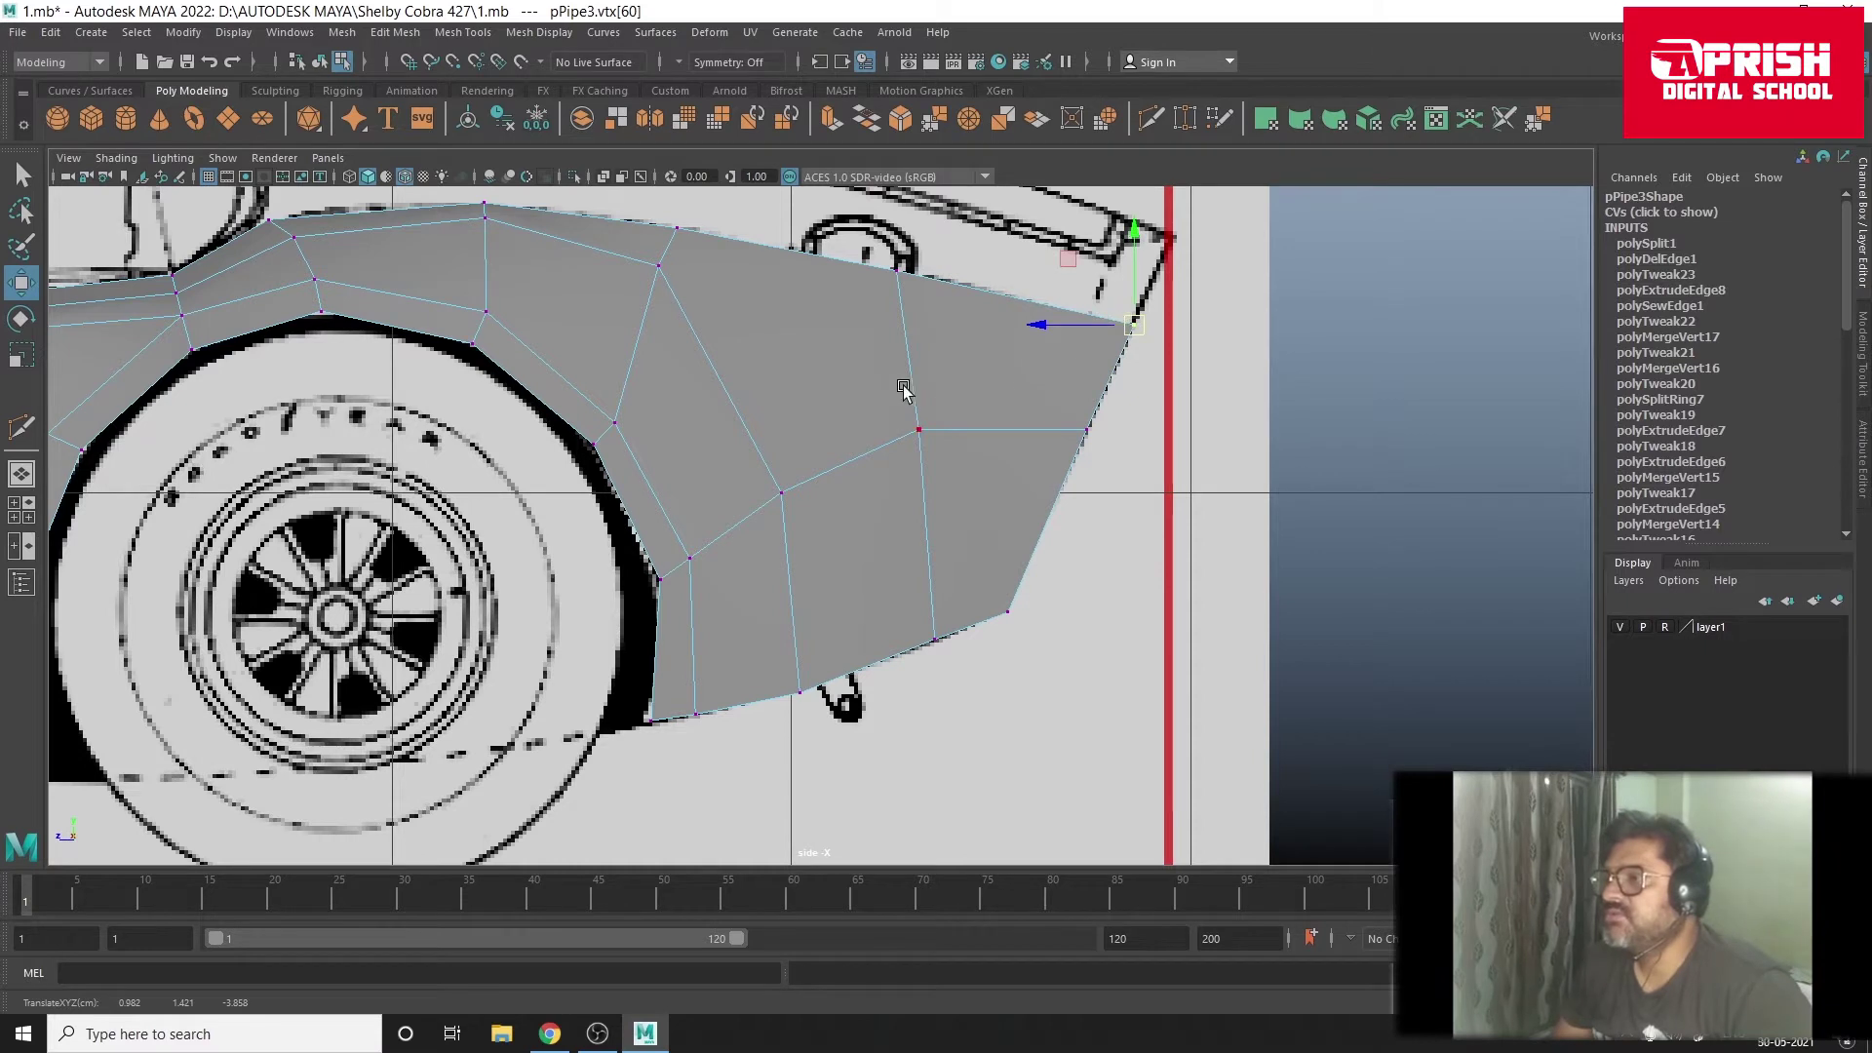
click(919, 429)
drag(919, 431, 916, 445)
click(780, 495)
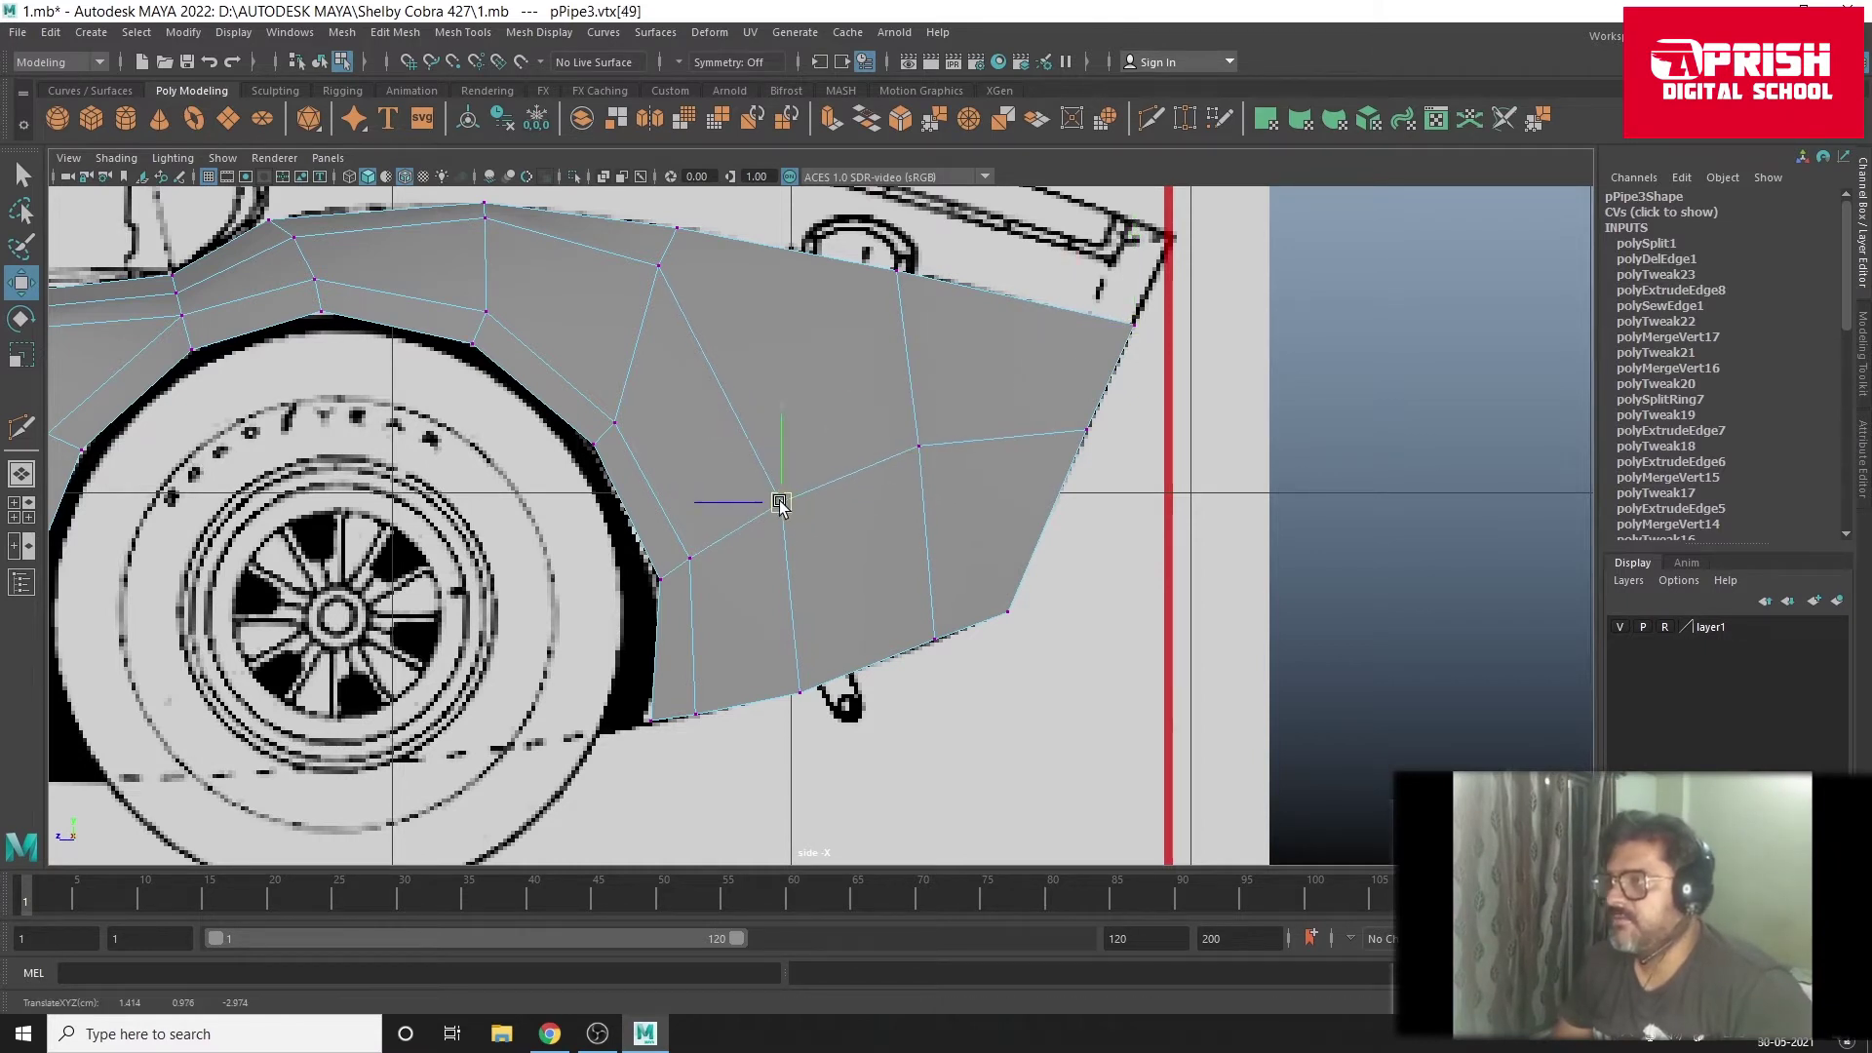
alt+middle_drag(721, 481, 751, 559)
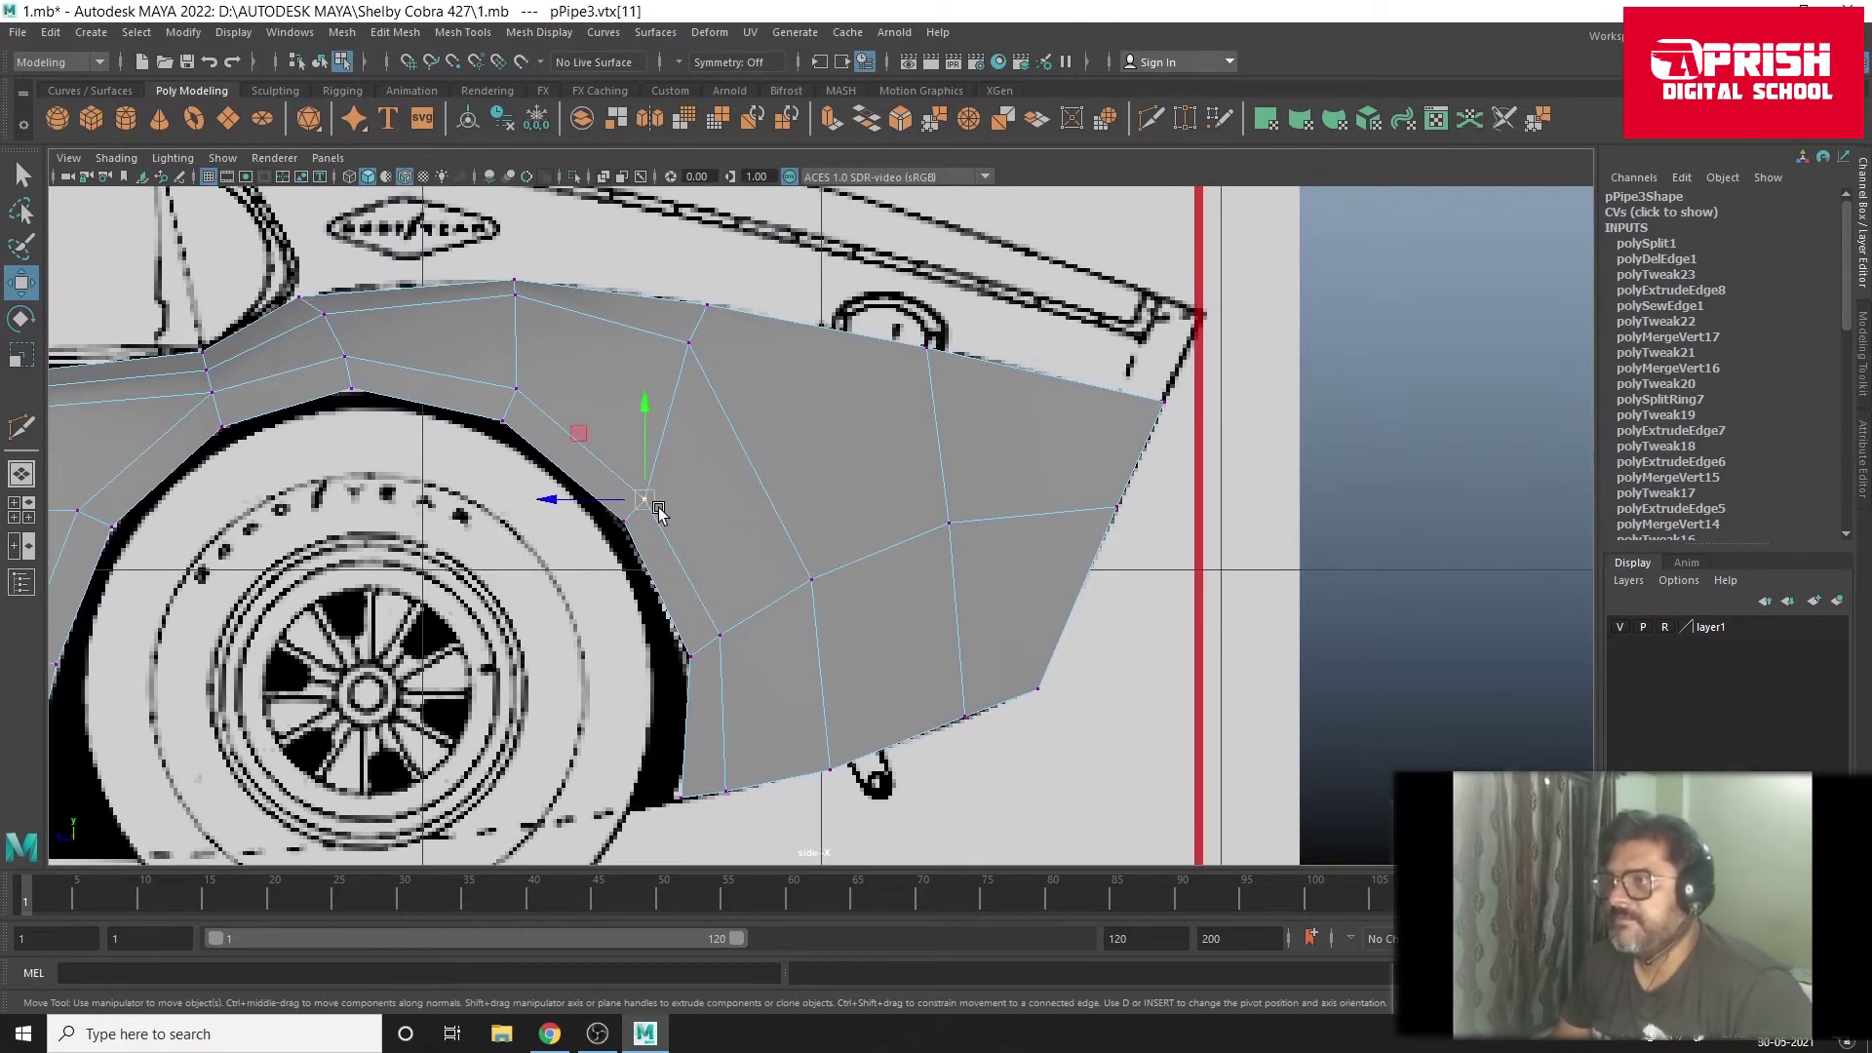
drag(657, 506, 641, 486)
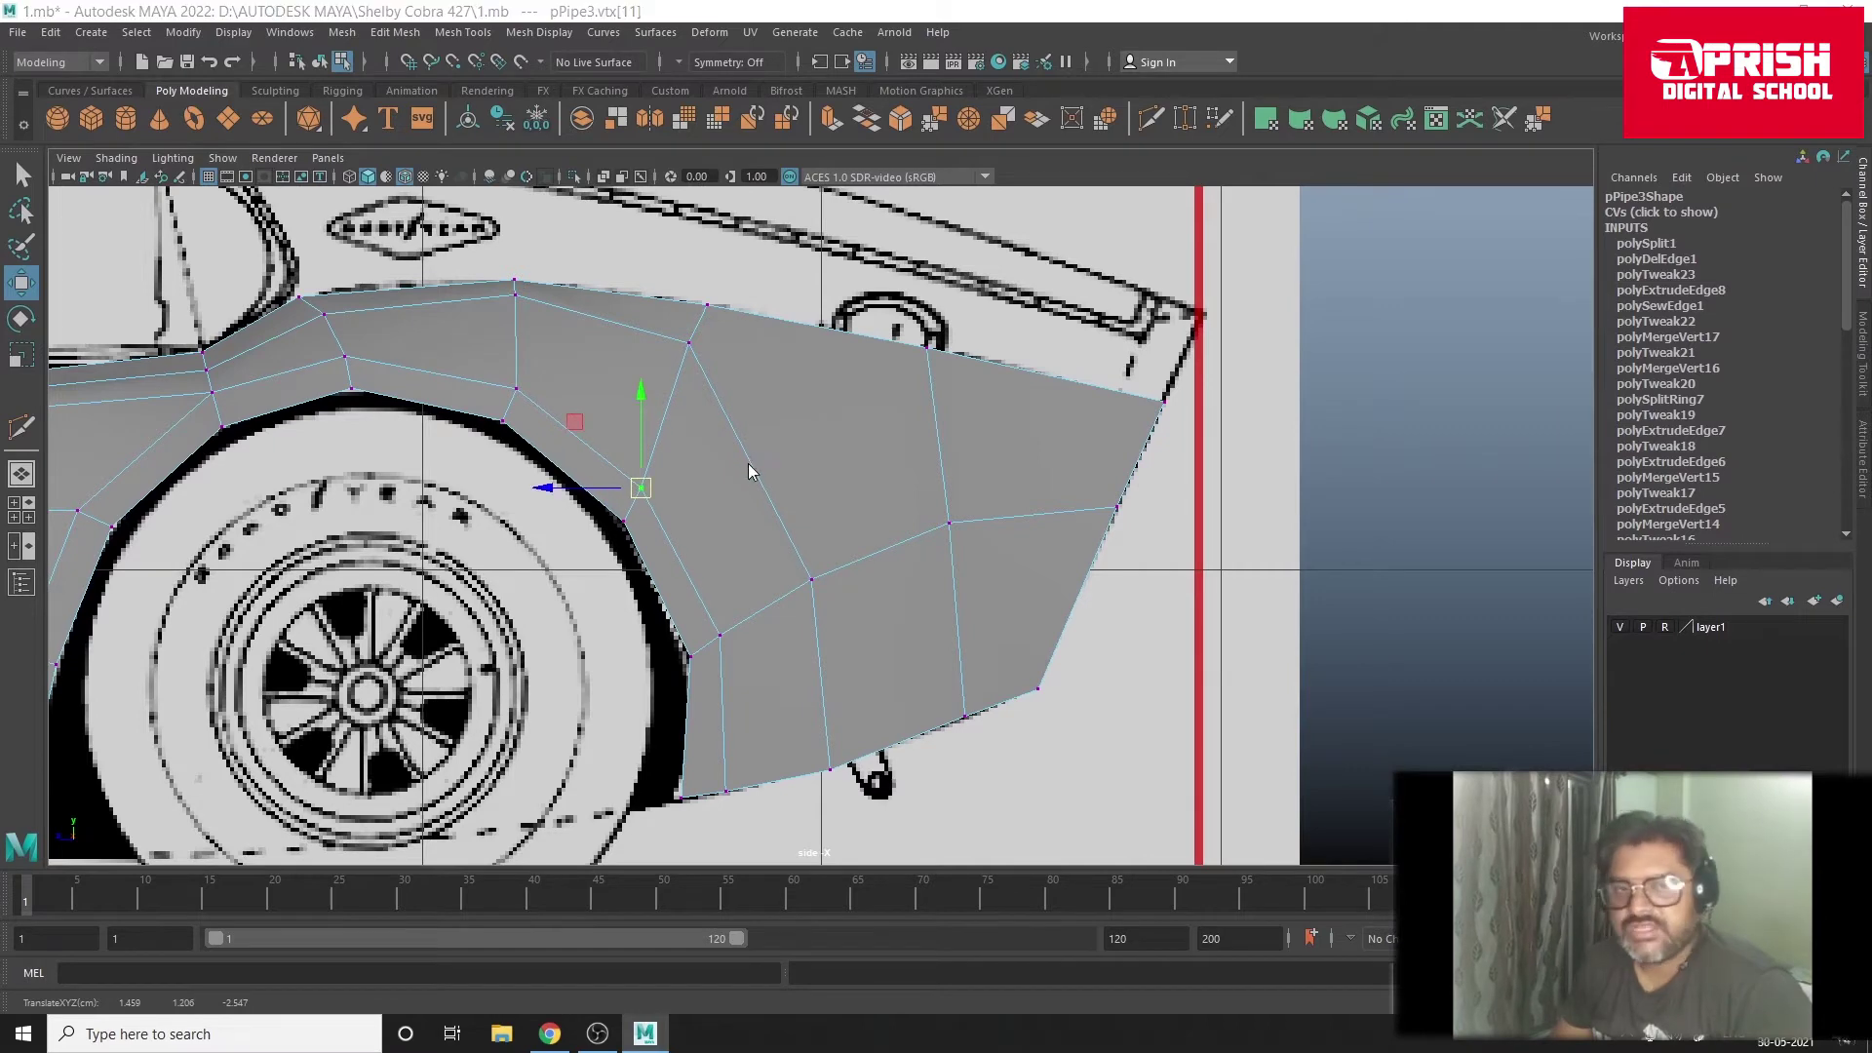
key(space)
key(space)
Step: Push the fender's outer-edge vertices onto the blueprint line in top view, undoing one nudge
alt+middle_drag(683, 422, 685, 565)
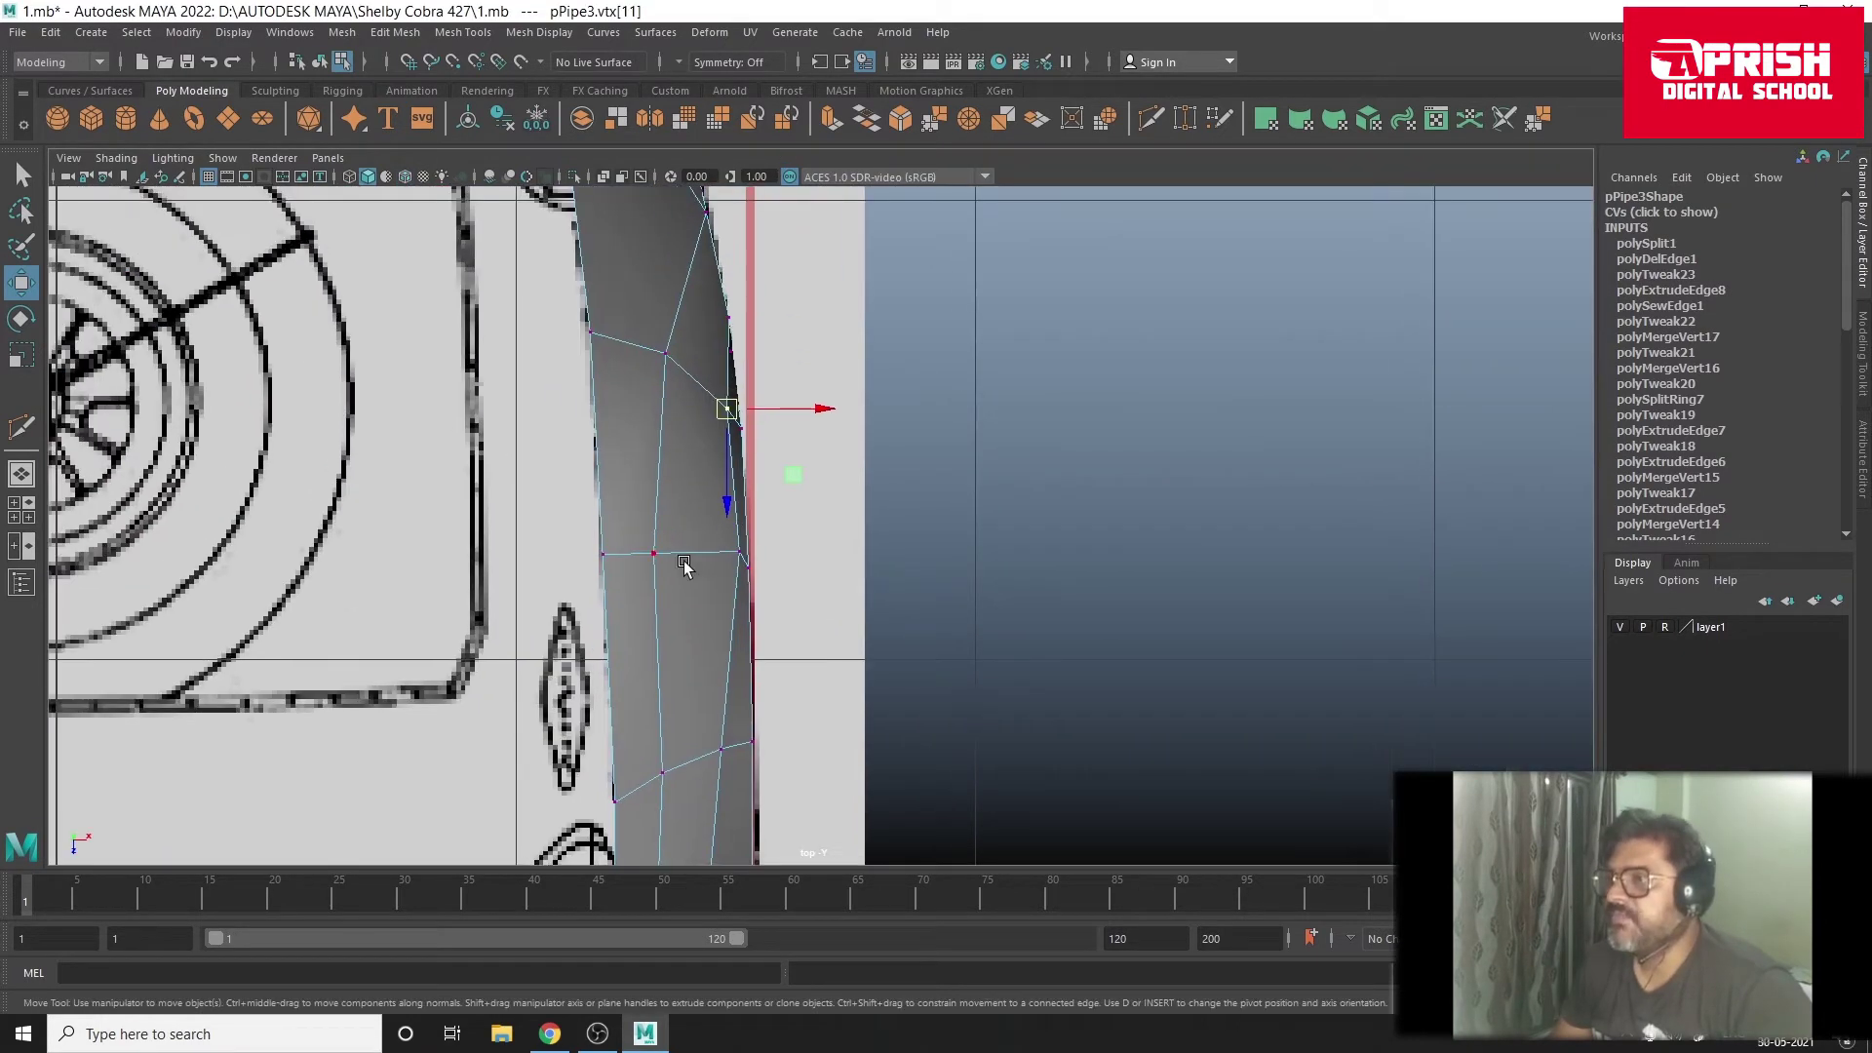
drag(726, 553, 827, 548)
click(741, 553)
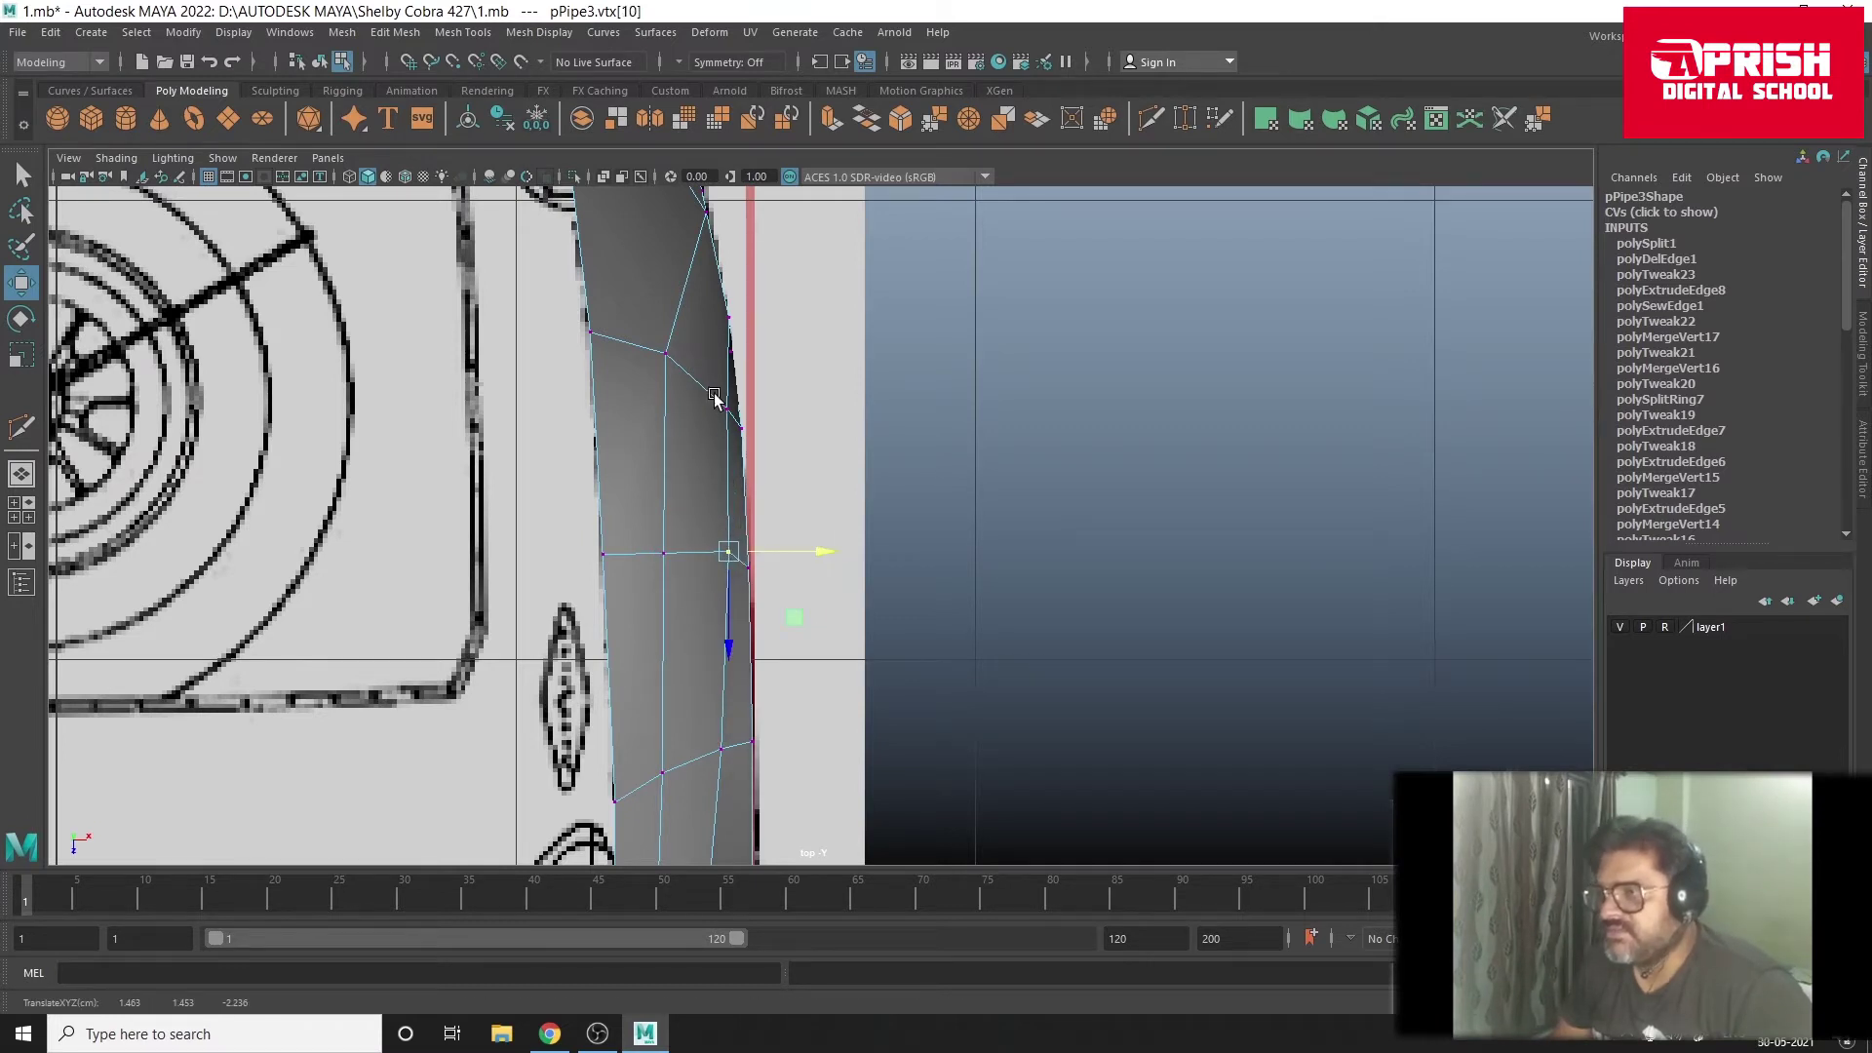
alt+middle_drag(714, 398, 733, 478)
drag(758, 420, 806, 413)
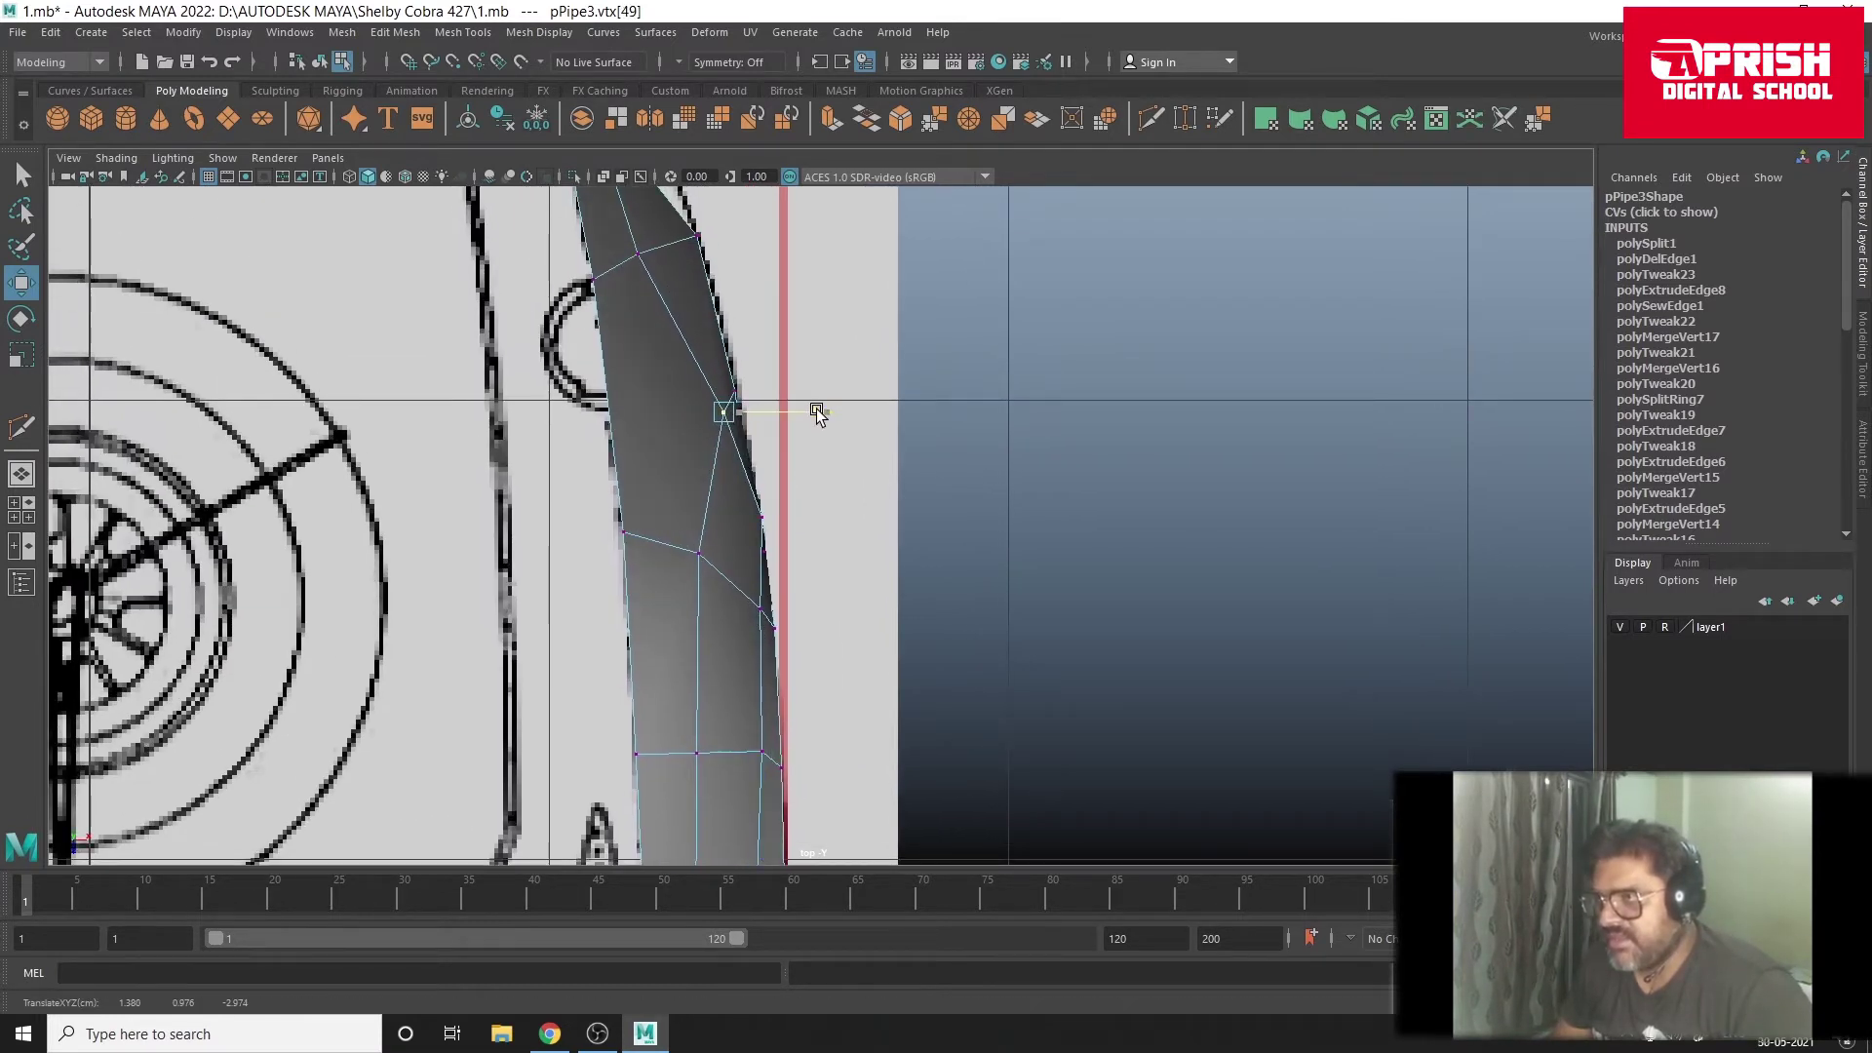
click(732, 387)
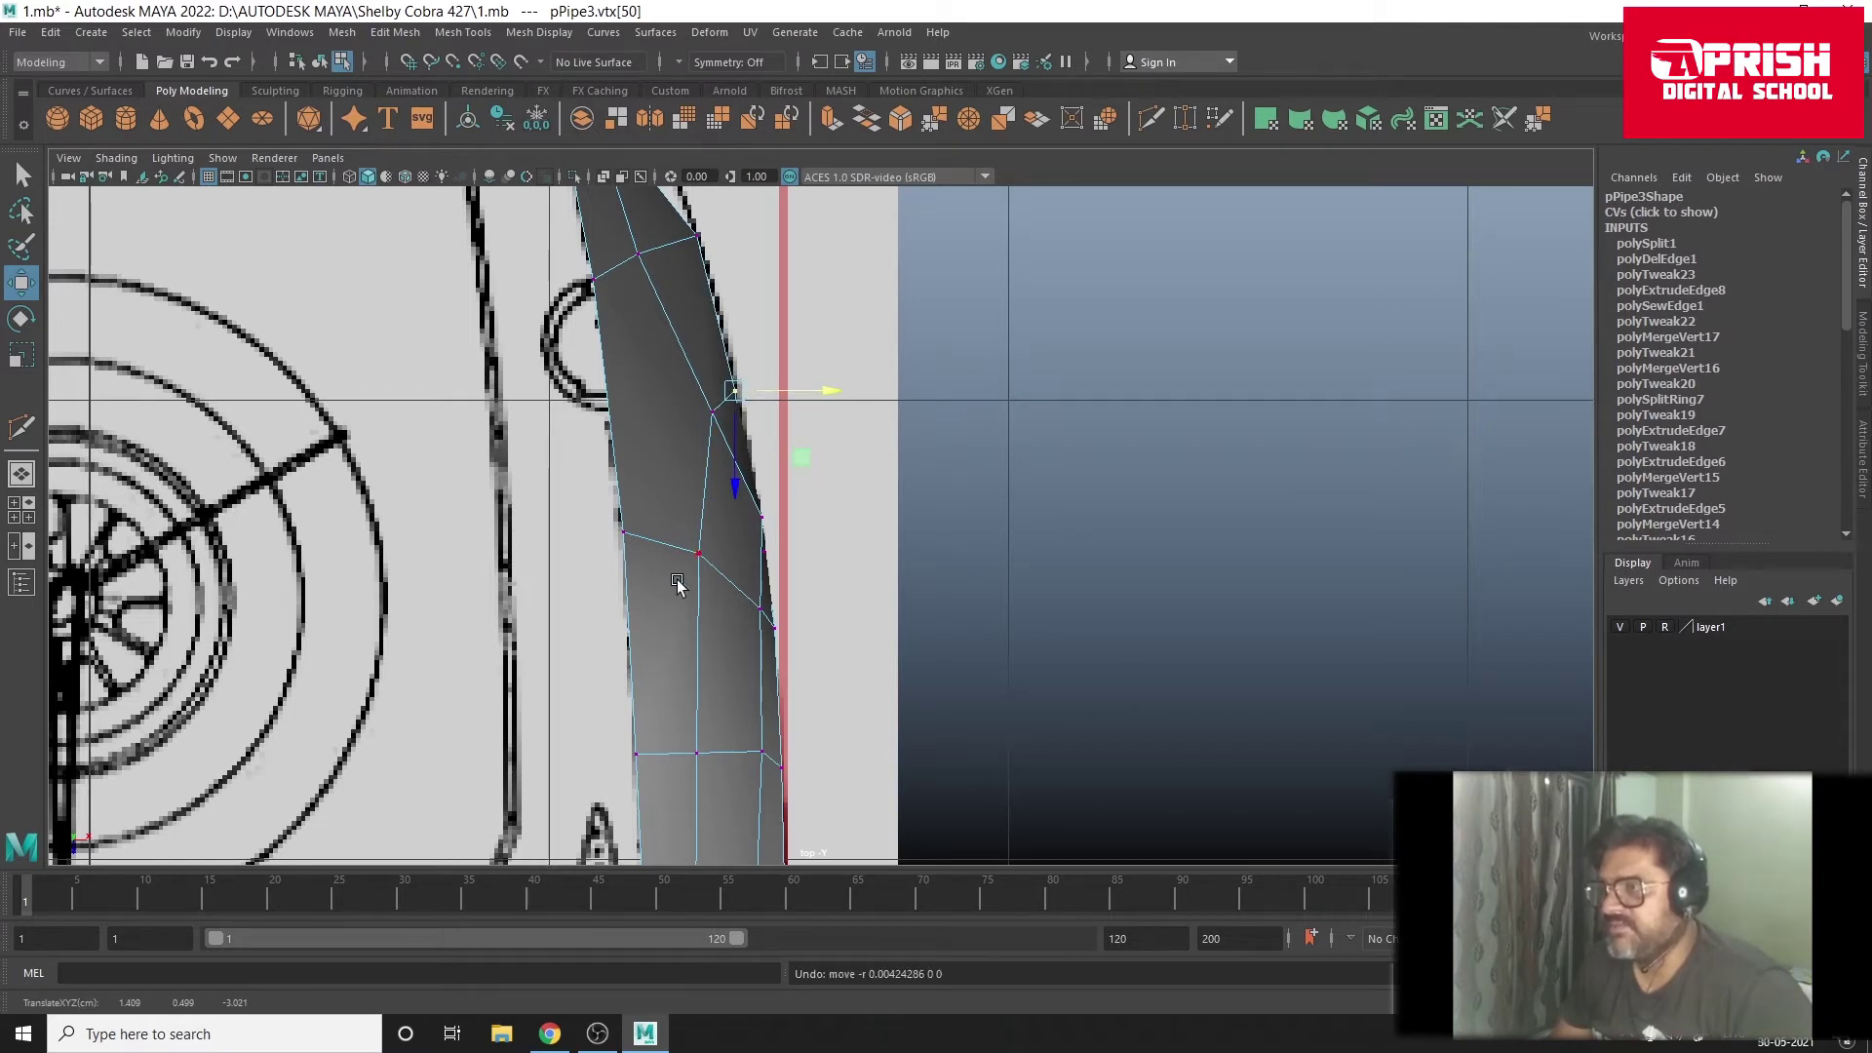
click(622, 532)
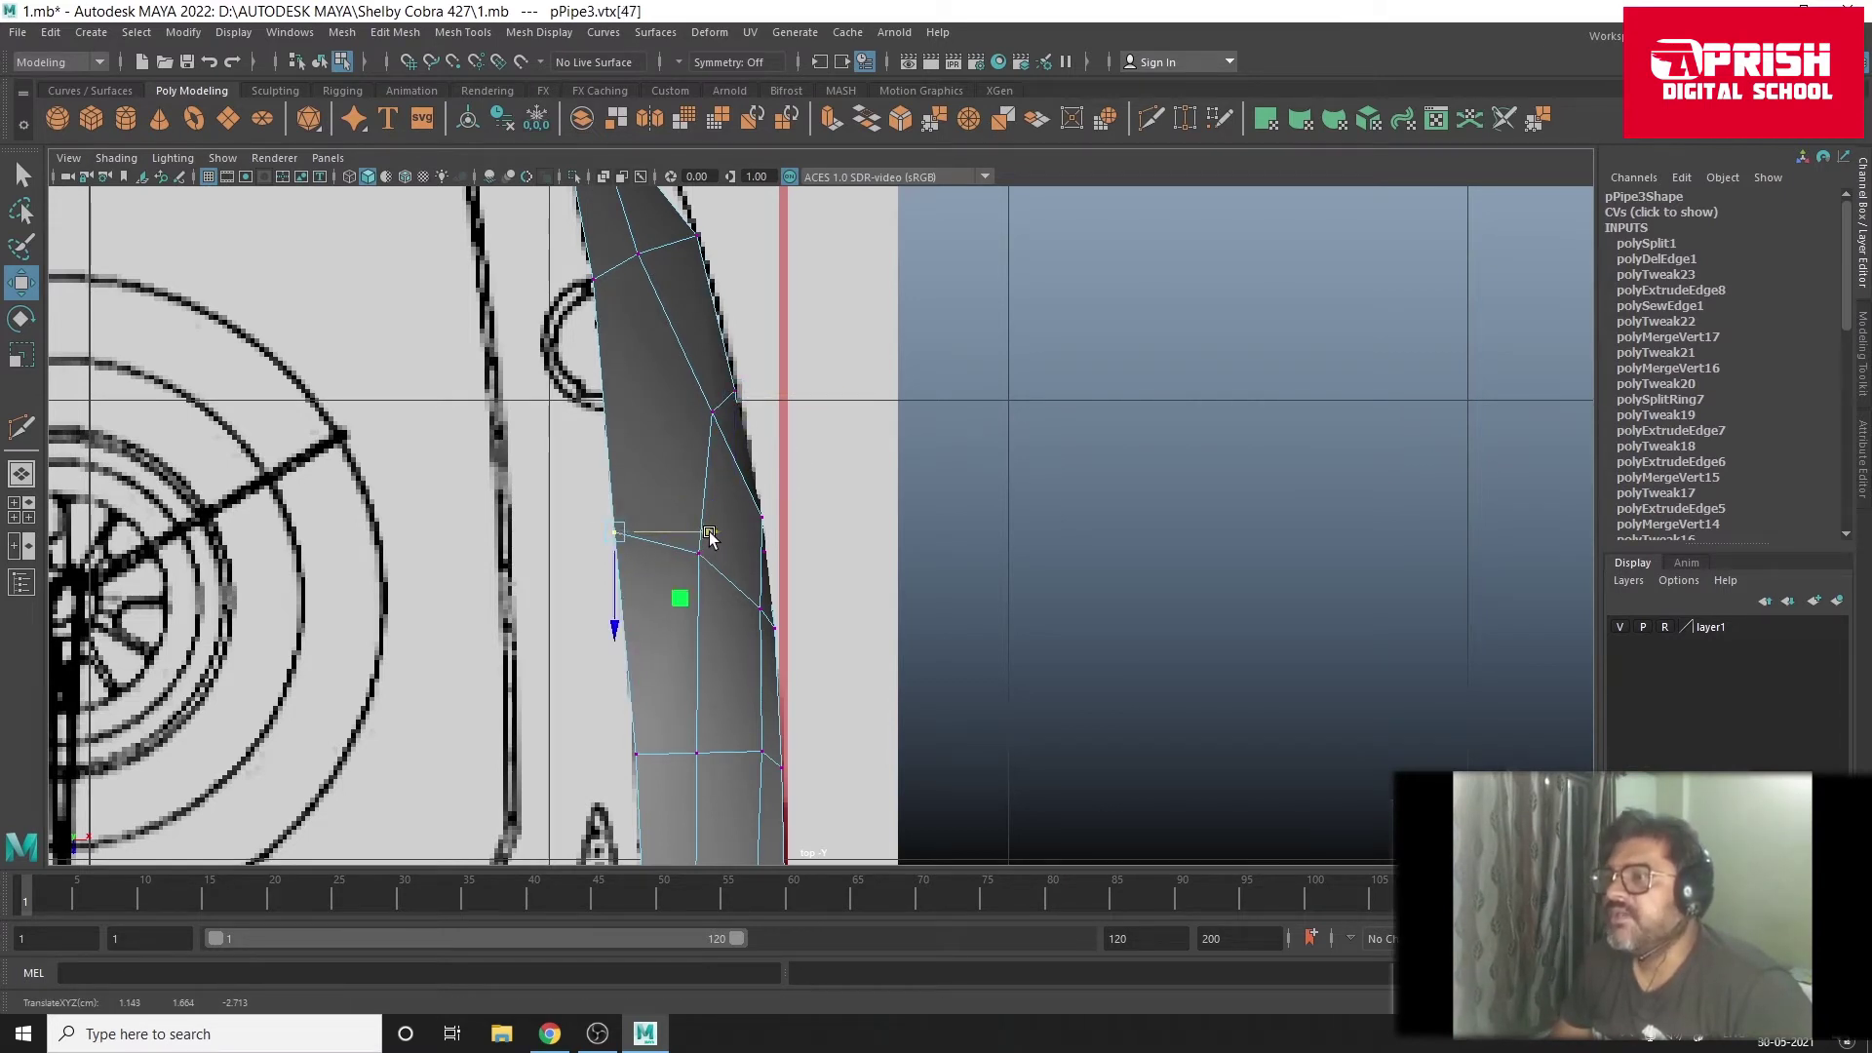
key(ctrl+z)
key(space)
key(space)
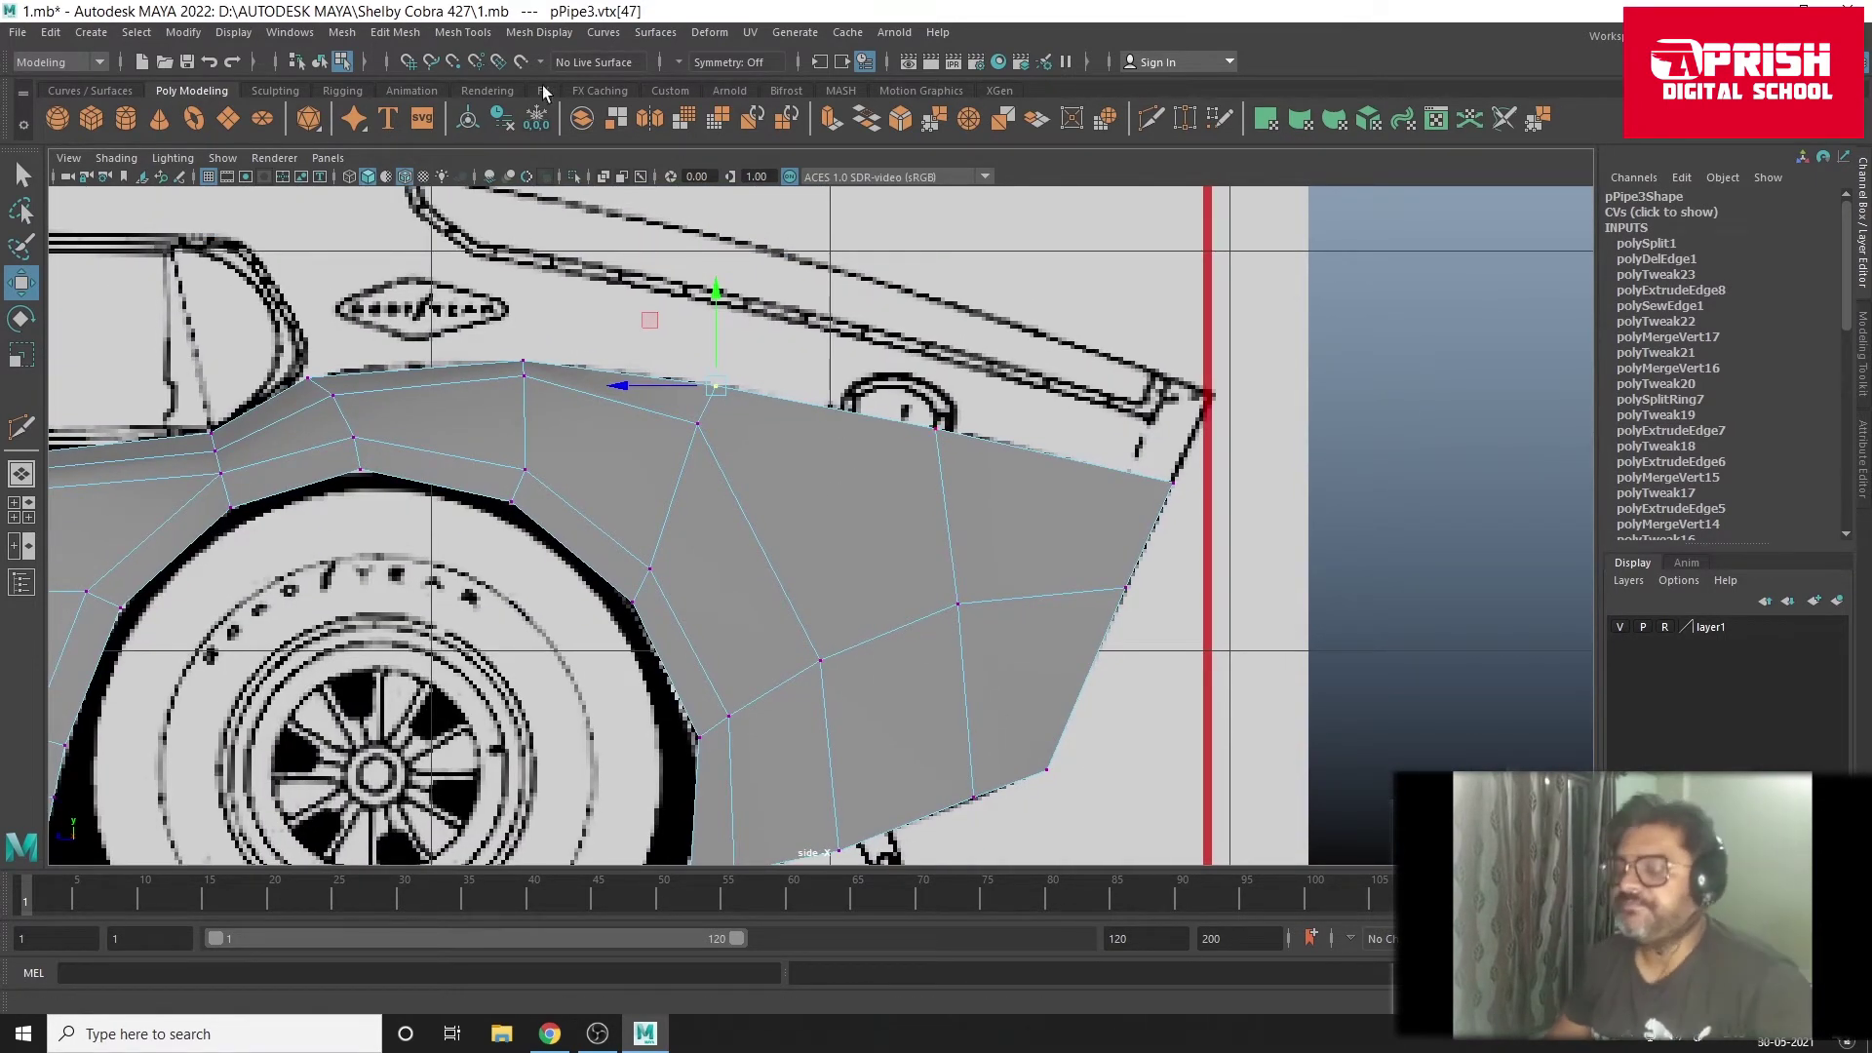
Step: Multi-Cut an edge from the fender's middle vertex to its top edge, then preview smoothed
click(463, 32)
click(497, 218)
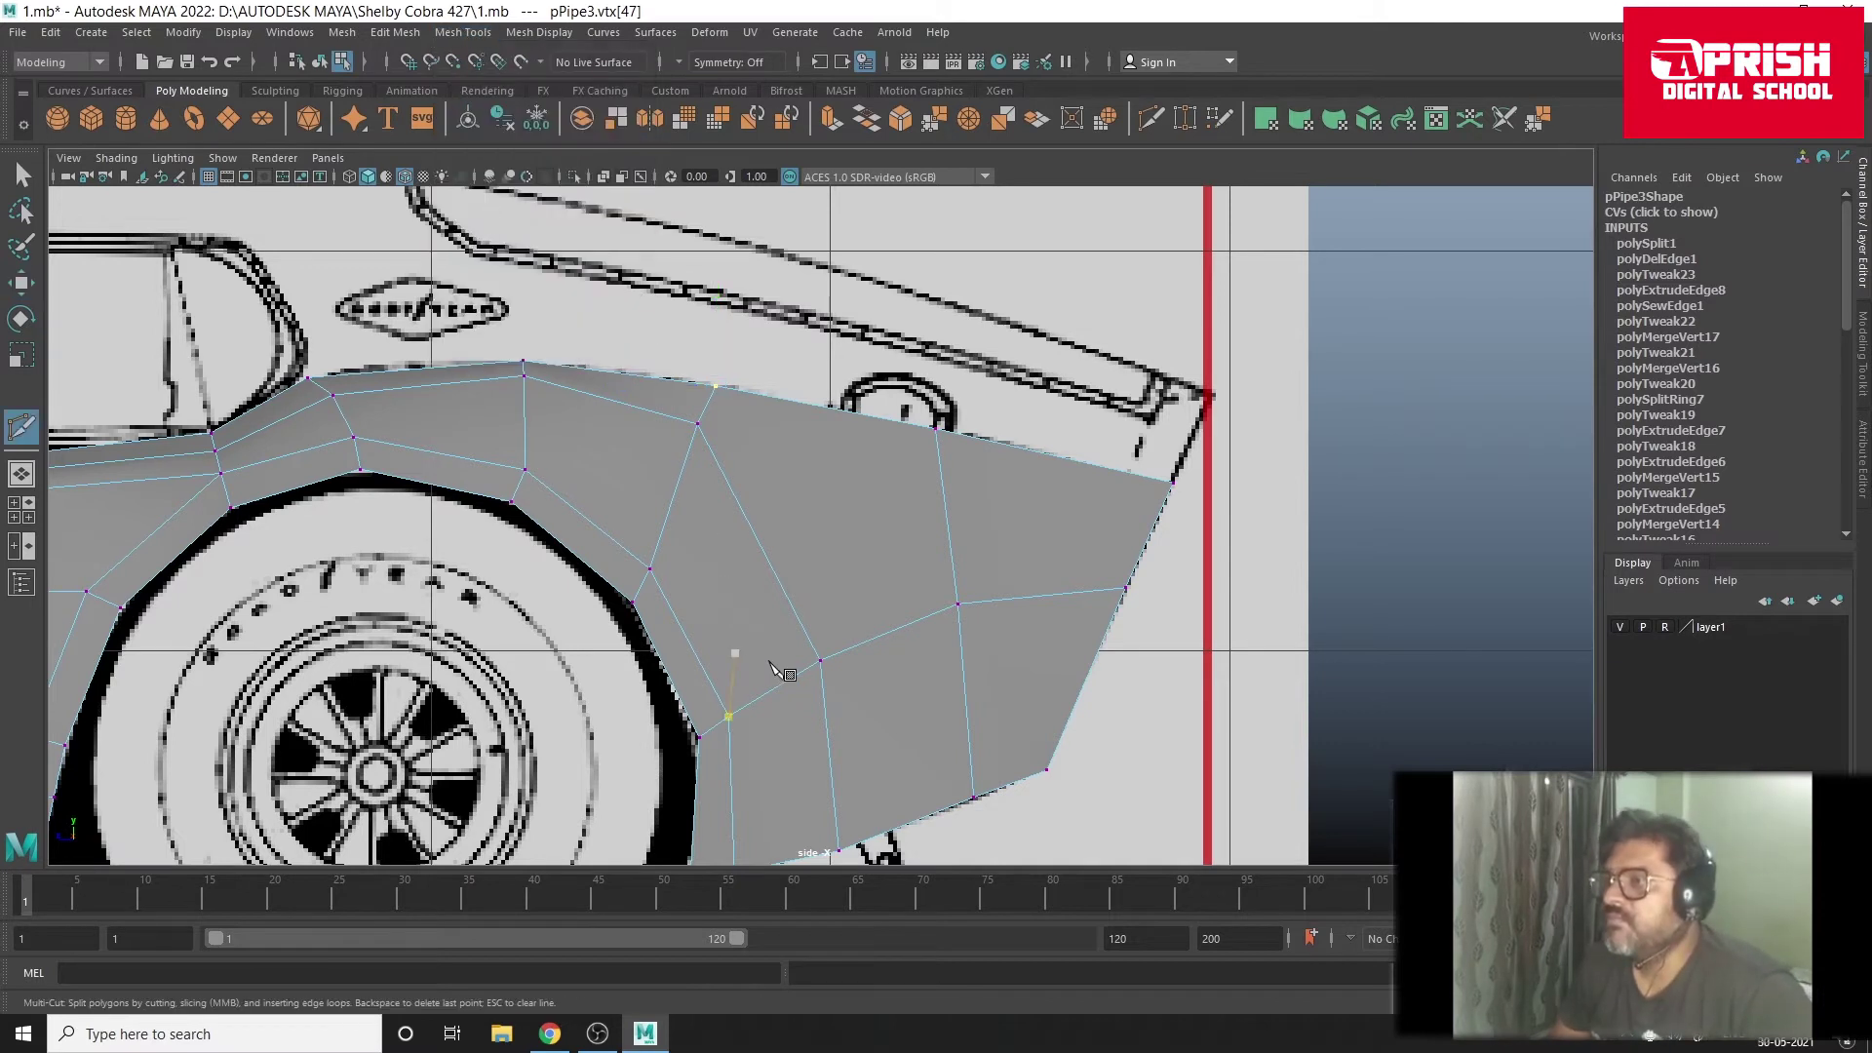
click(820, 661)
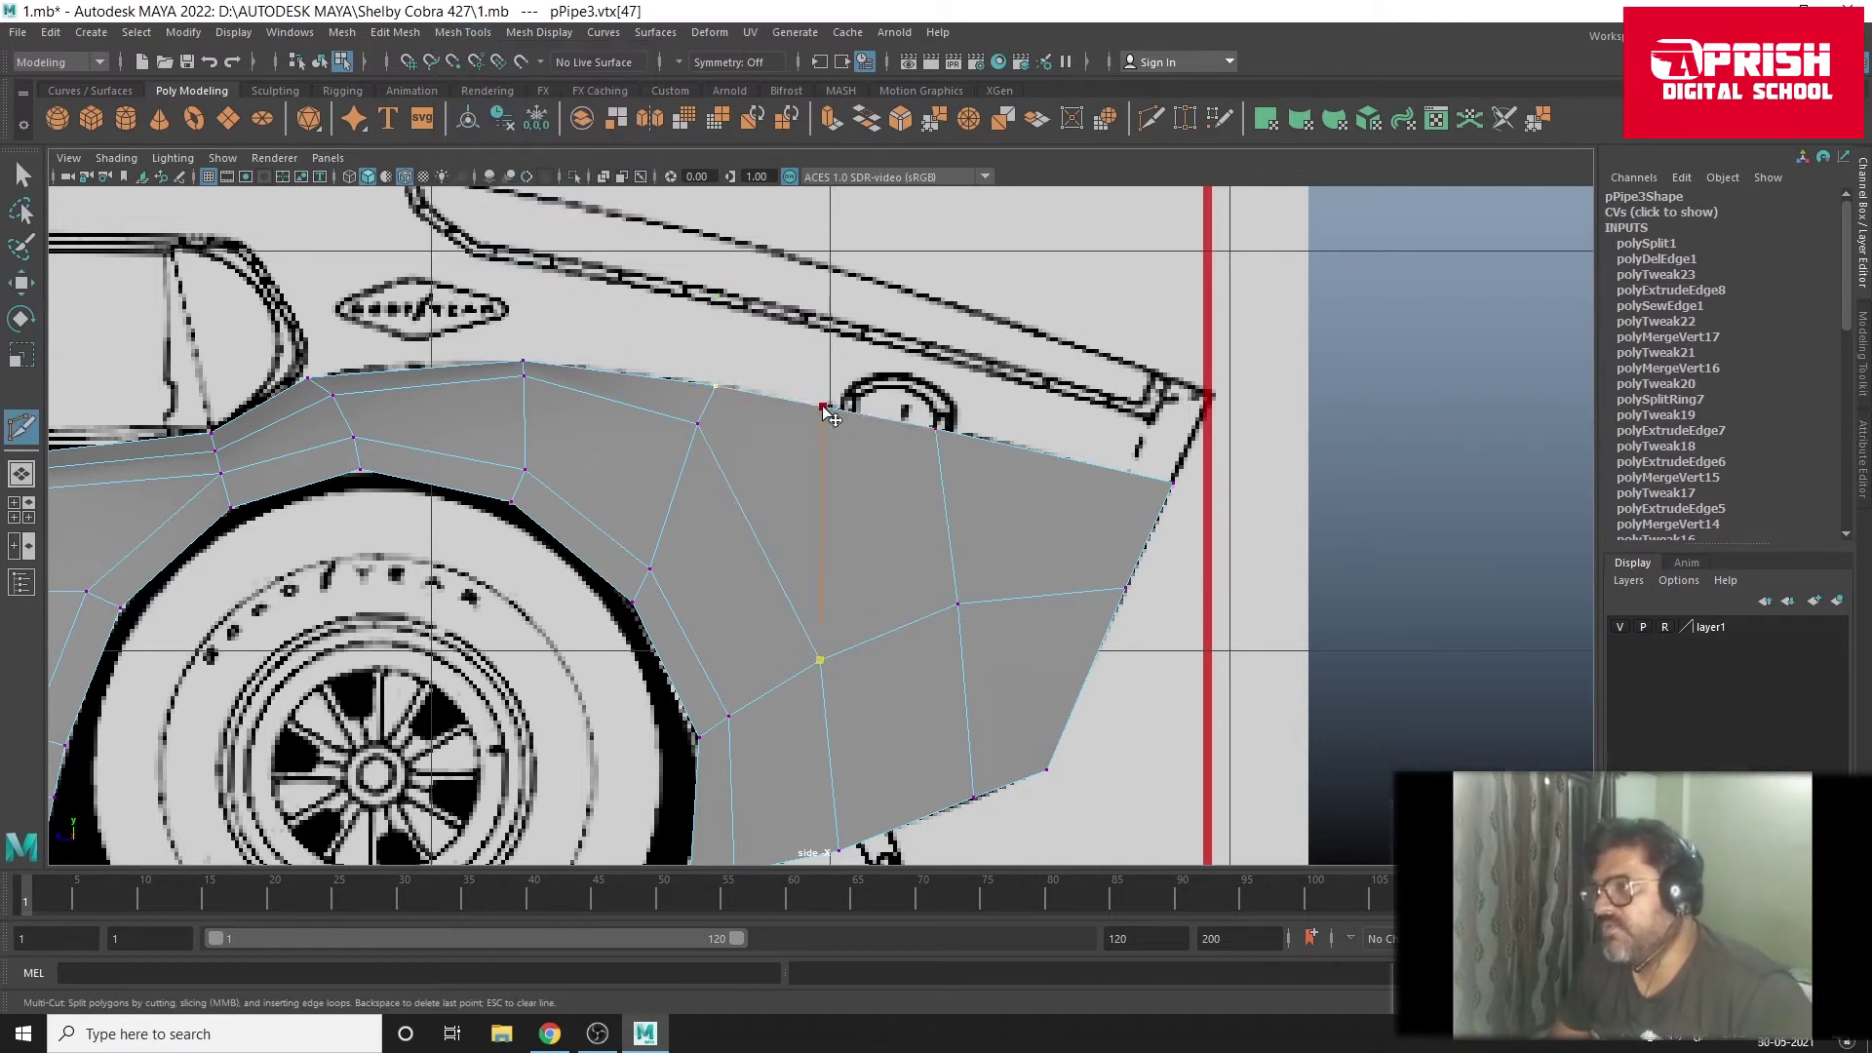
click(824, 410)
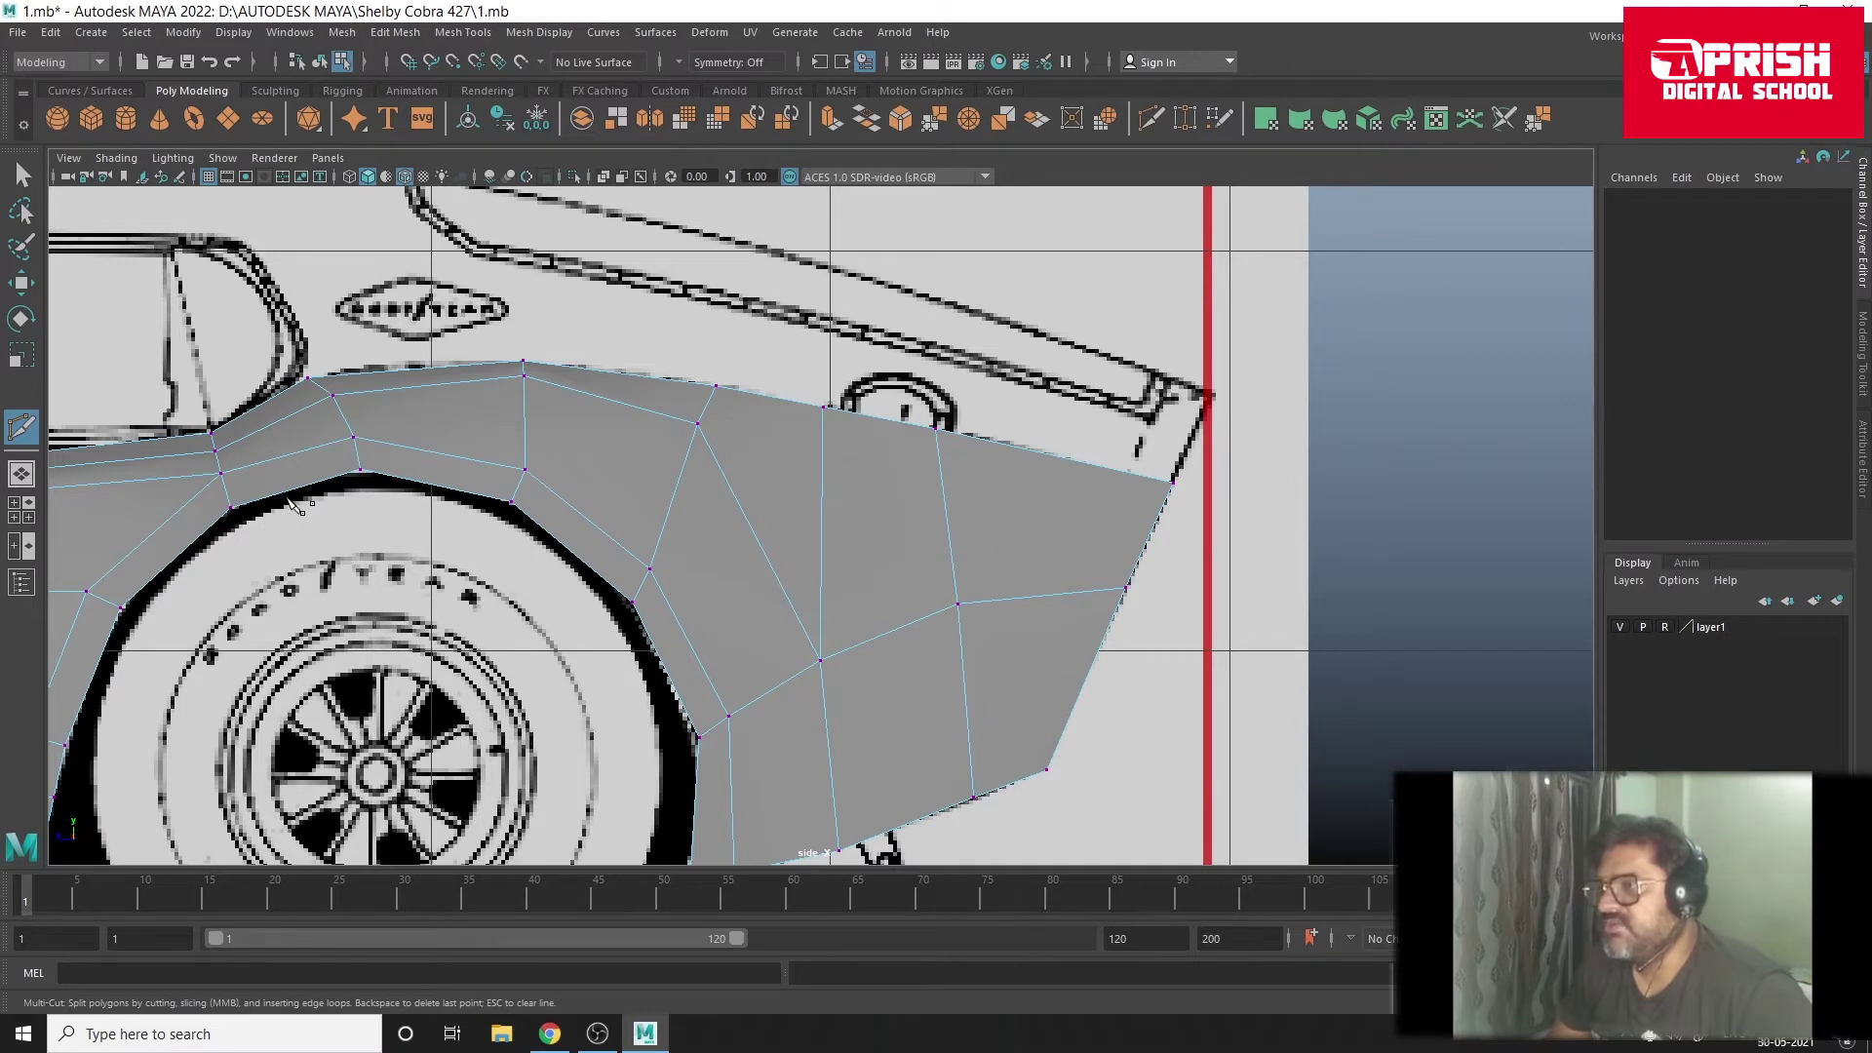
key(3)
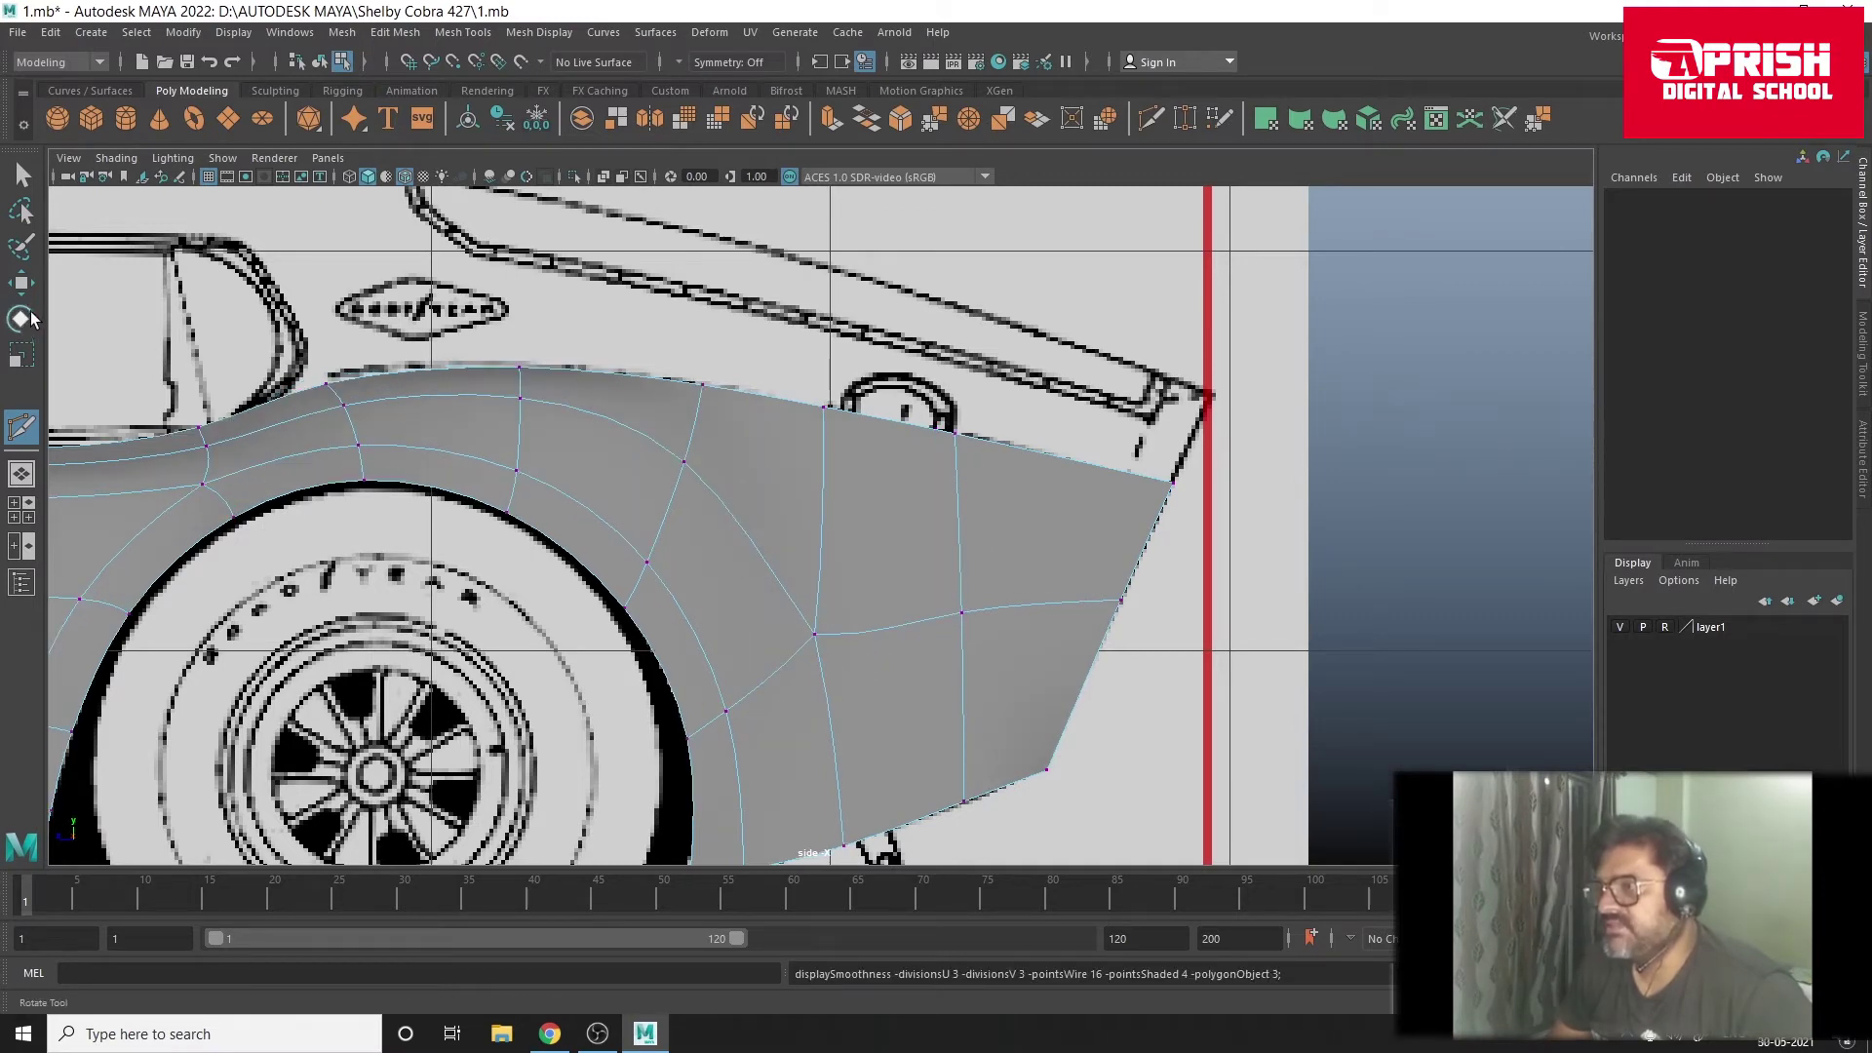
key(w)
scroll(912, 604, up, 1)
Step: Frame the whole car, orbit the fender, and select it for vertex editing
key(a)
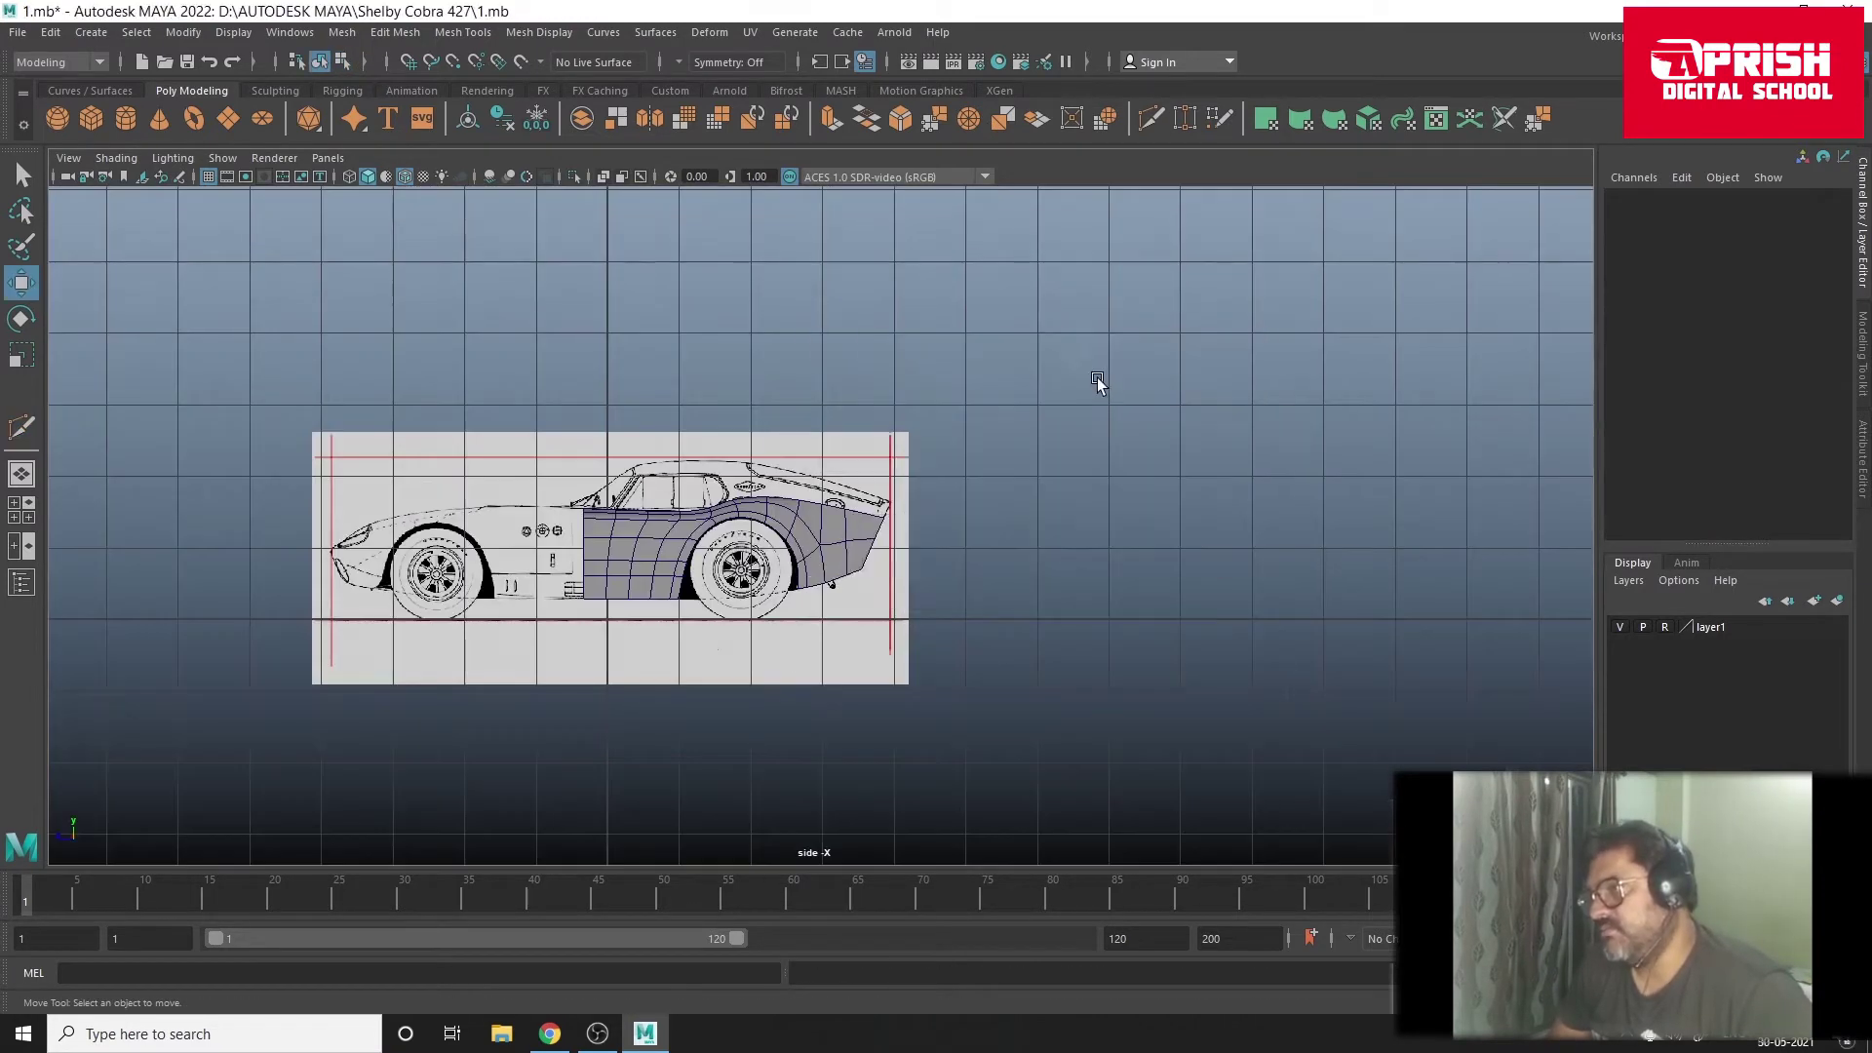
key(space)
key(space)
mouse_move(892, 511)
alt+mouse_down()
mouse_move(757, 531)
mouse_move(1110, 482)
mouse_move(905, 571)
mouse_move(711, 600)
mouse_move(740, 611)
mouse_move(682, 585)
alt+mouse_up()
key(space)
key(space)
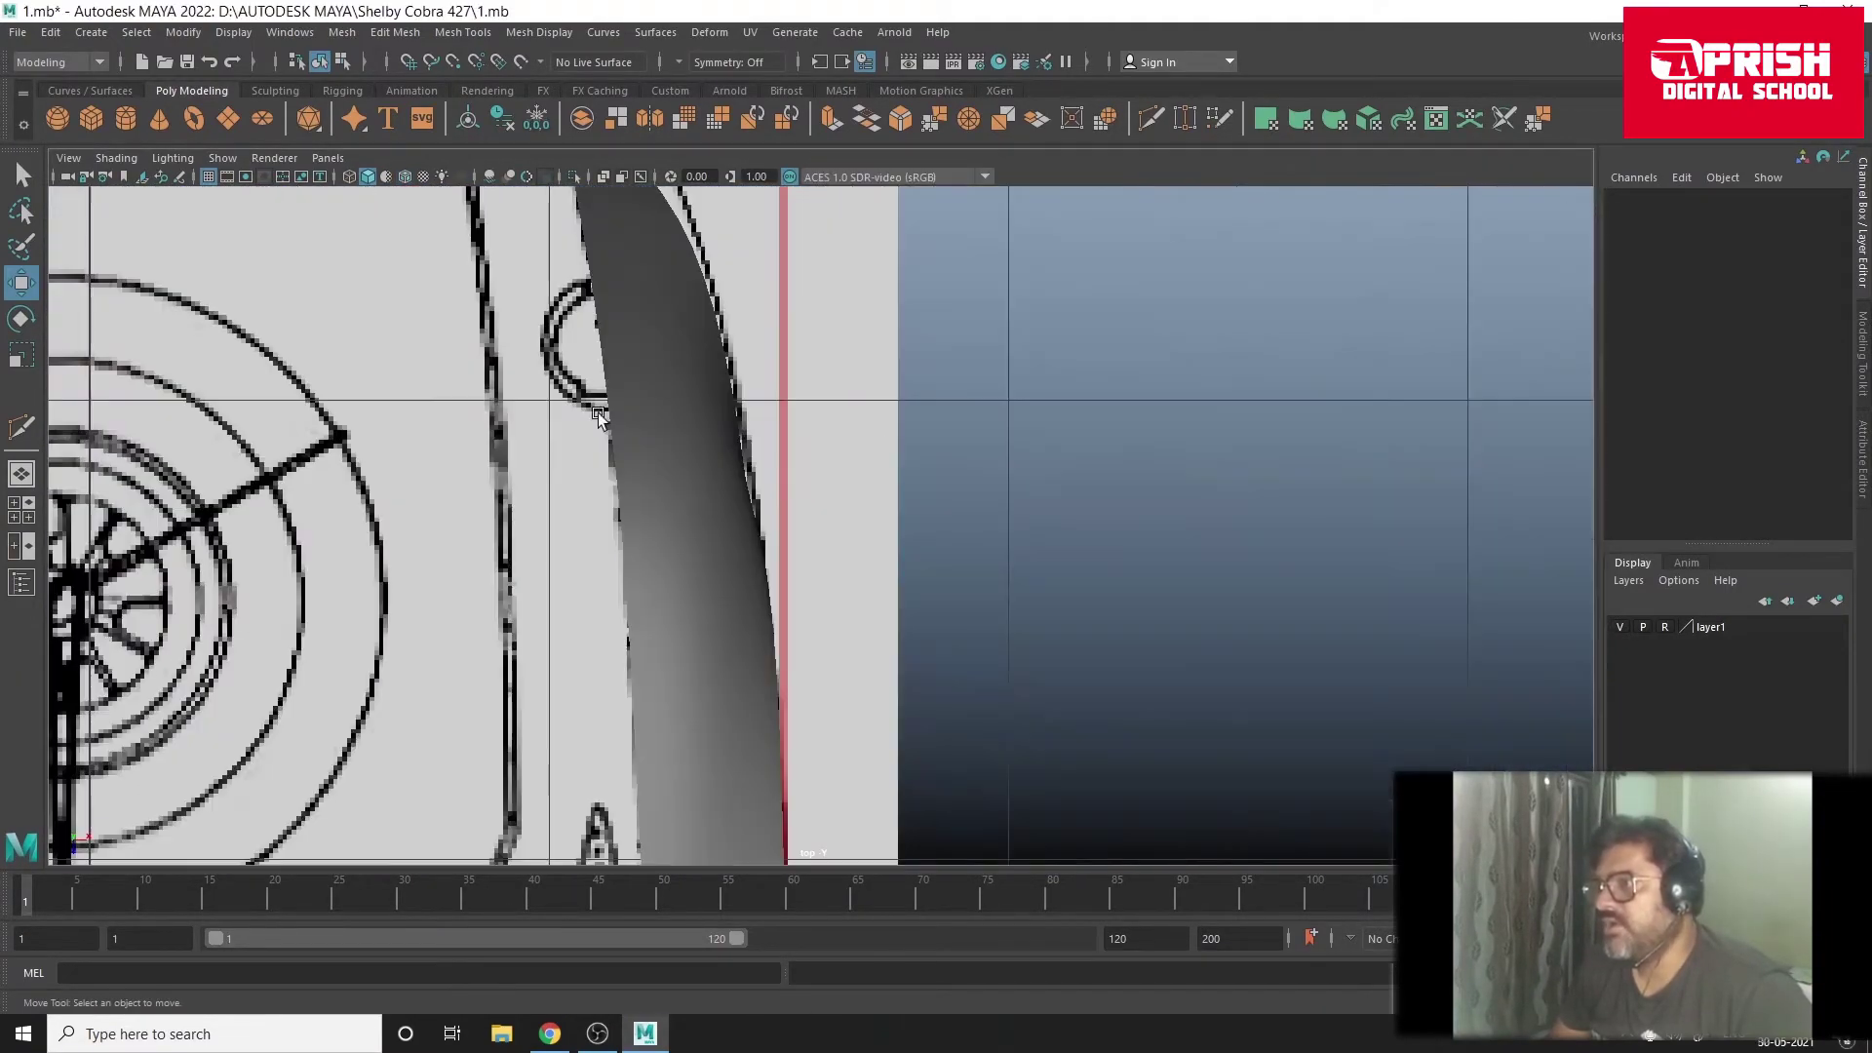
scroll(599, 413, up, 3)
scroll(698, 618, up, 2)
click(708, 540)
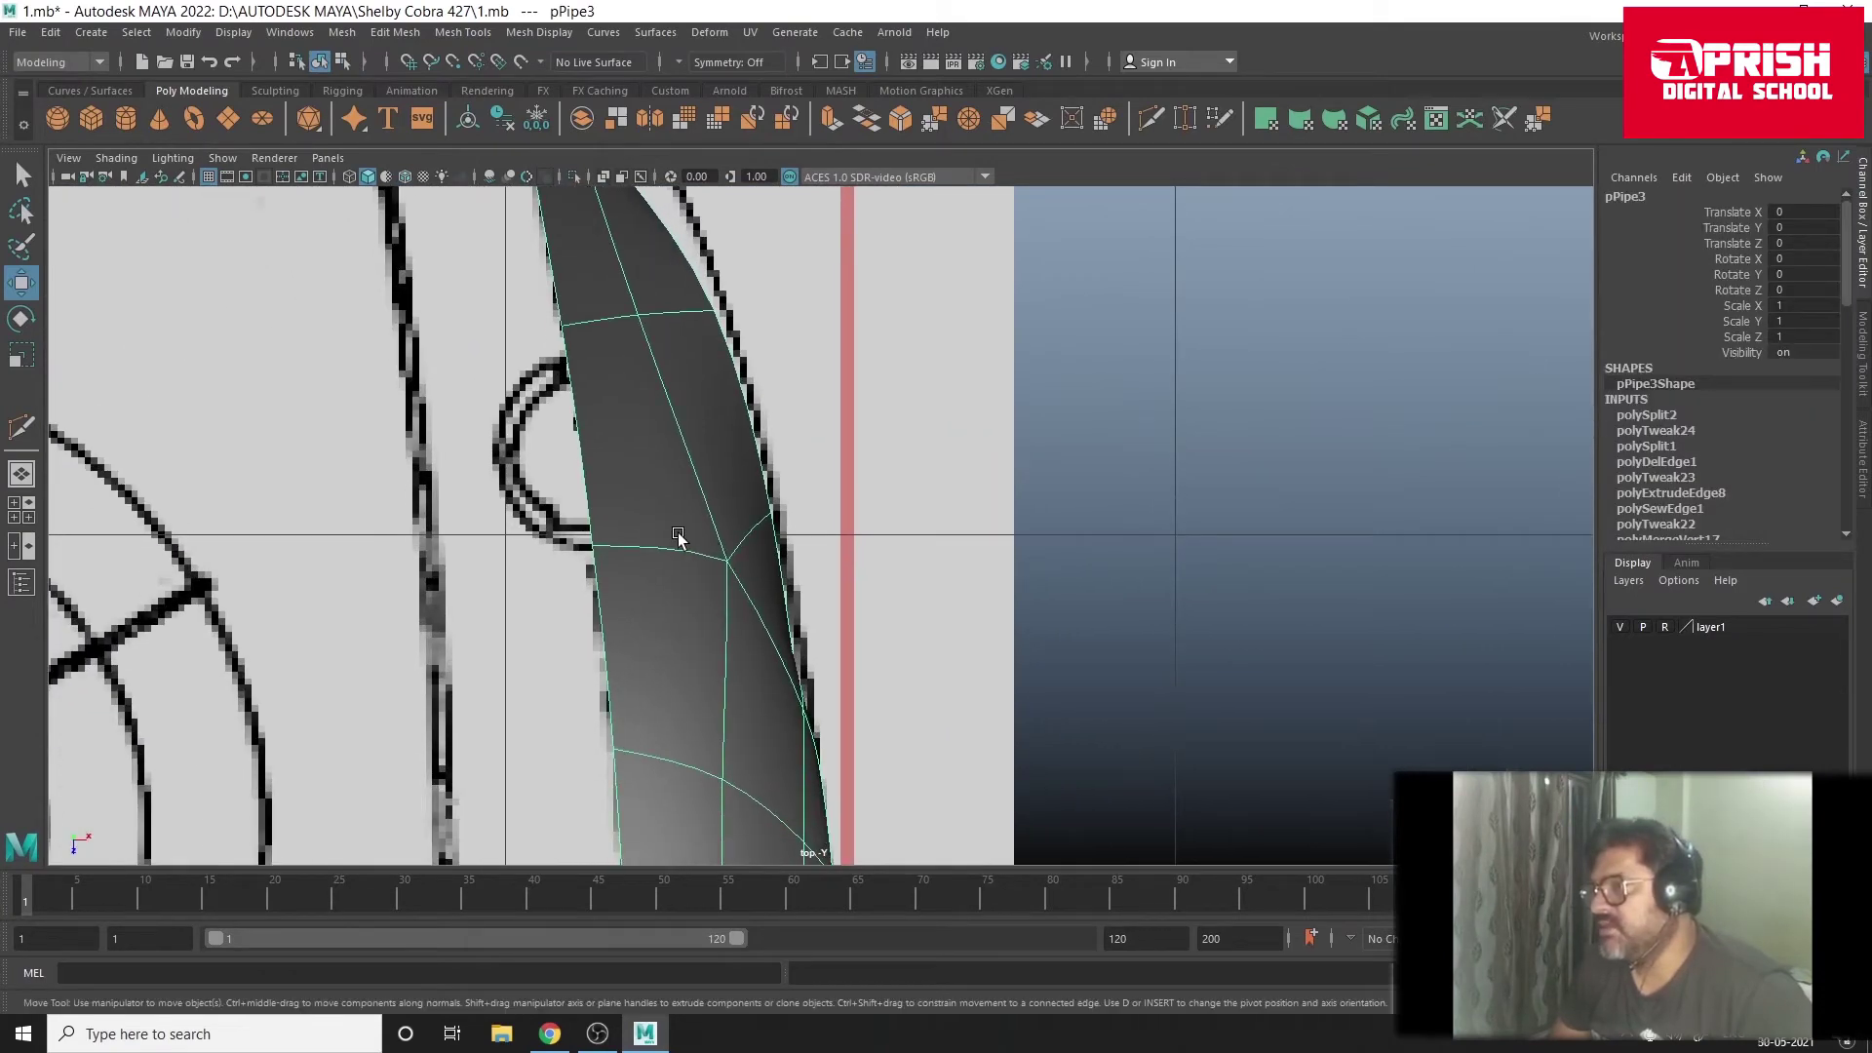
alt+middle_drag(677, 532, 726, 547)
right_drag(705, 474, 654, 453)
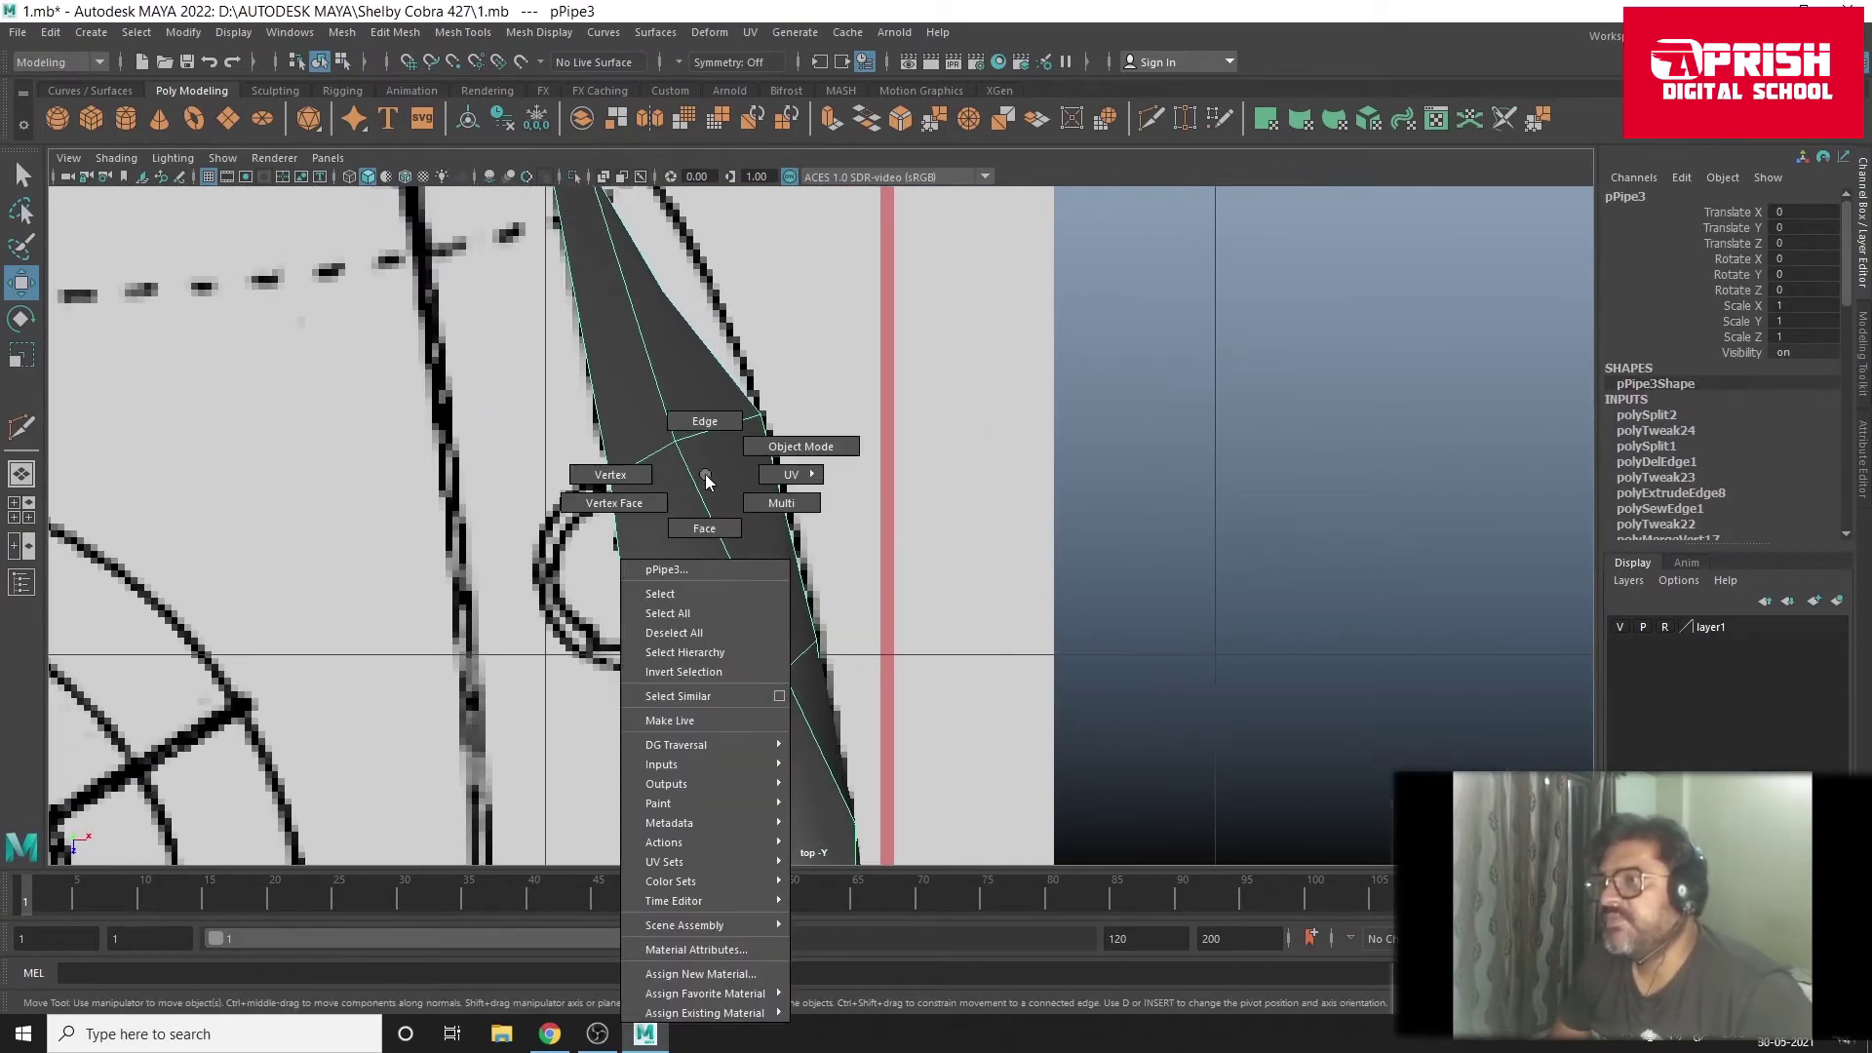
Step: Move the outer-edge and tip vertices of the fender onto the reference curve
click(679, 462)
drag(764, 444, 779, 445)
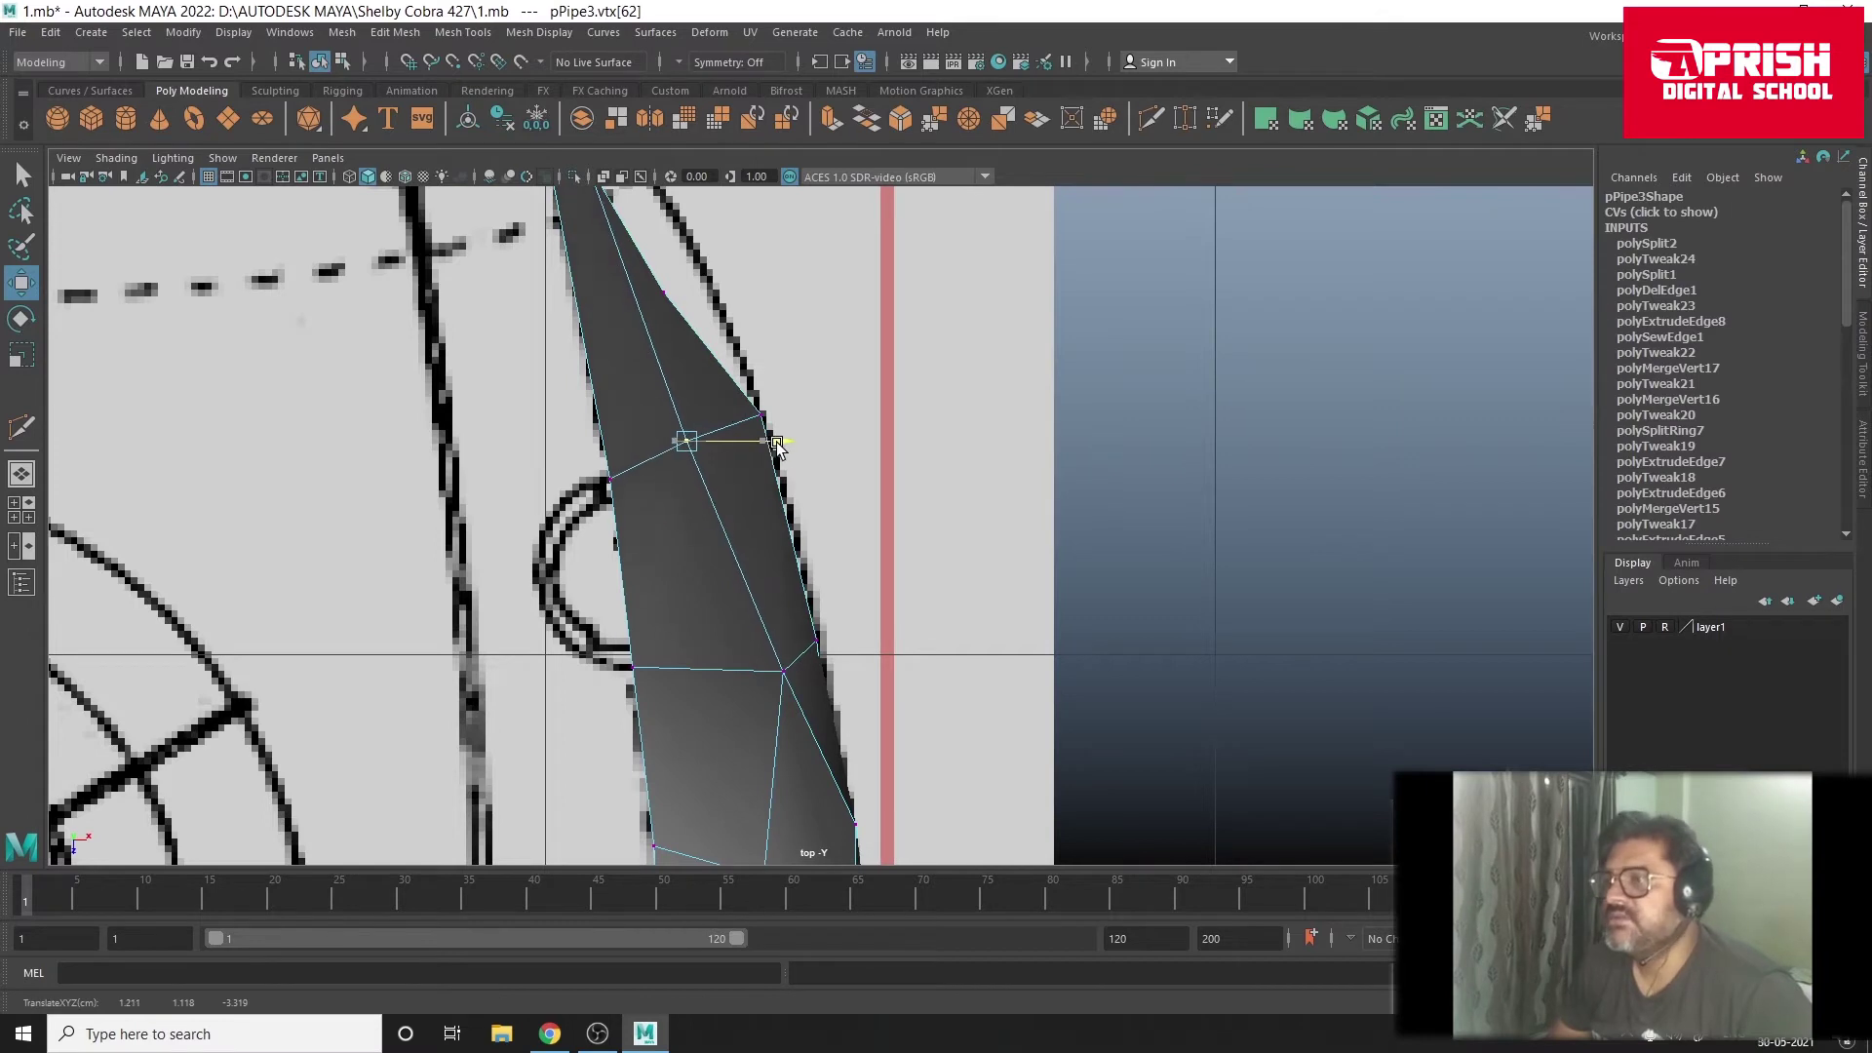
alt+middle_drag(770, 439, 787, 702)
click(682, 556)
drag(682, 555, 717, 523)
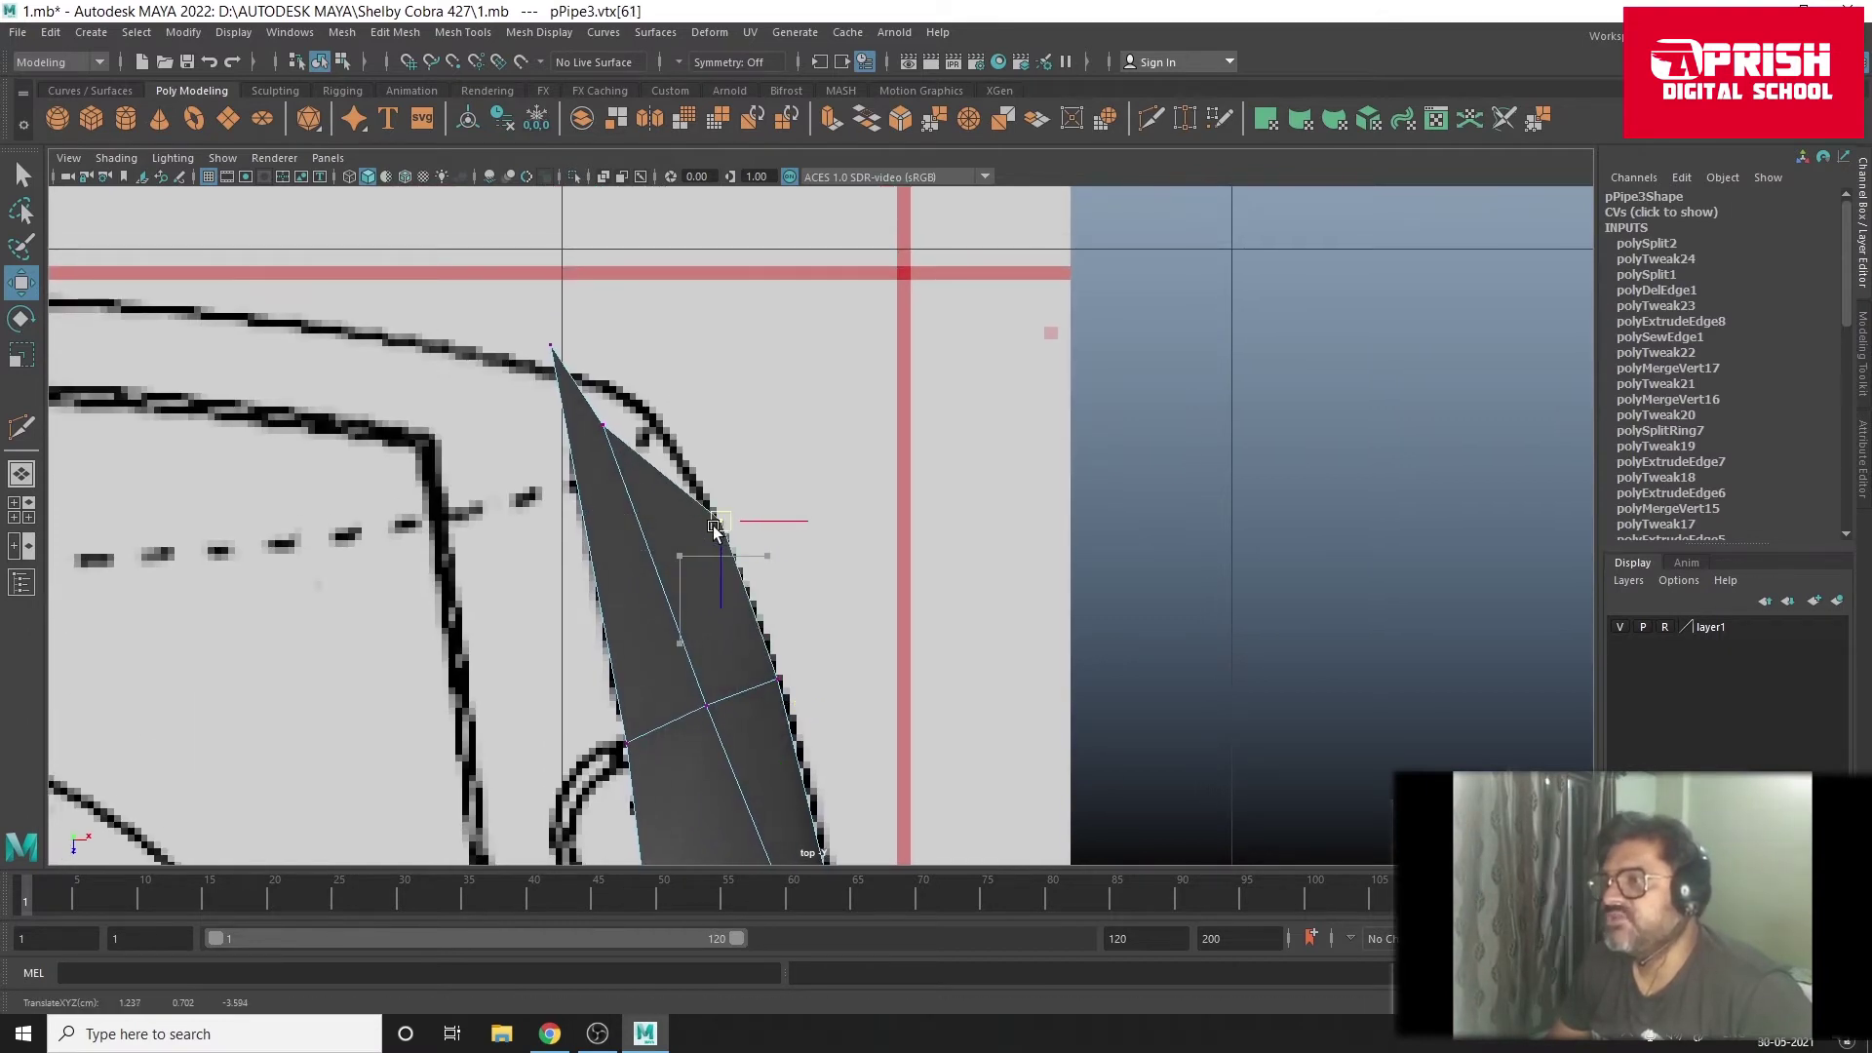
click(606, 425)
drag(648, 432, 687, 419)
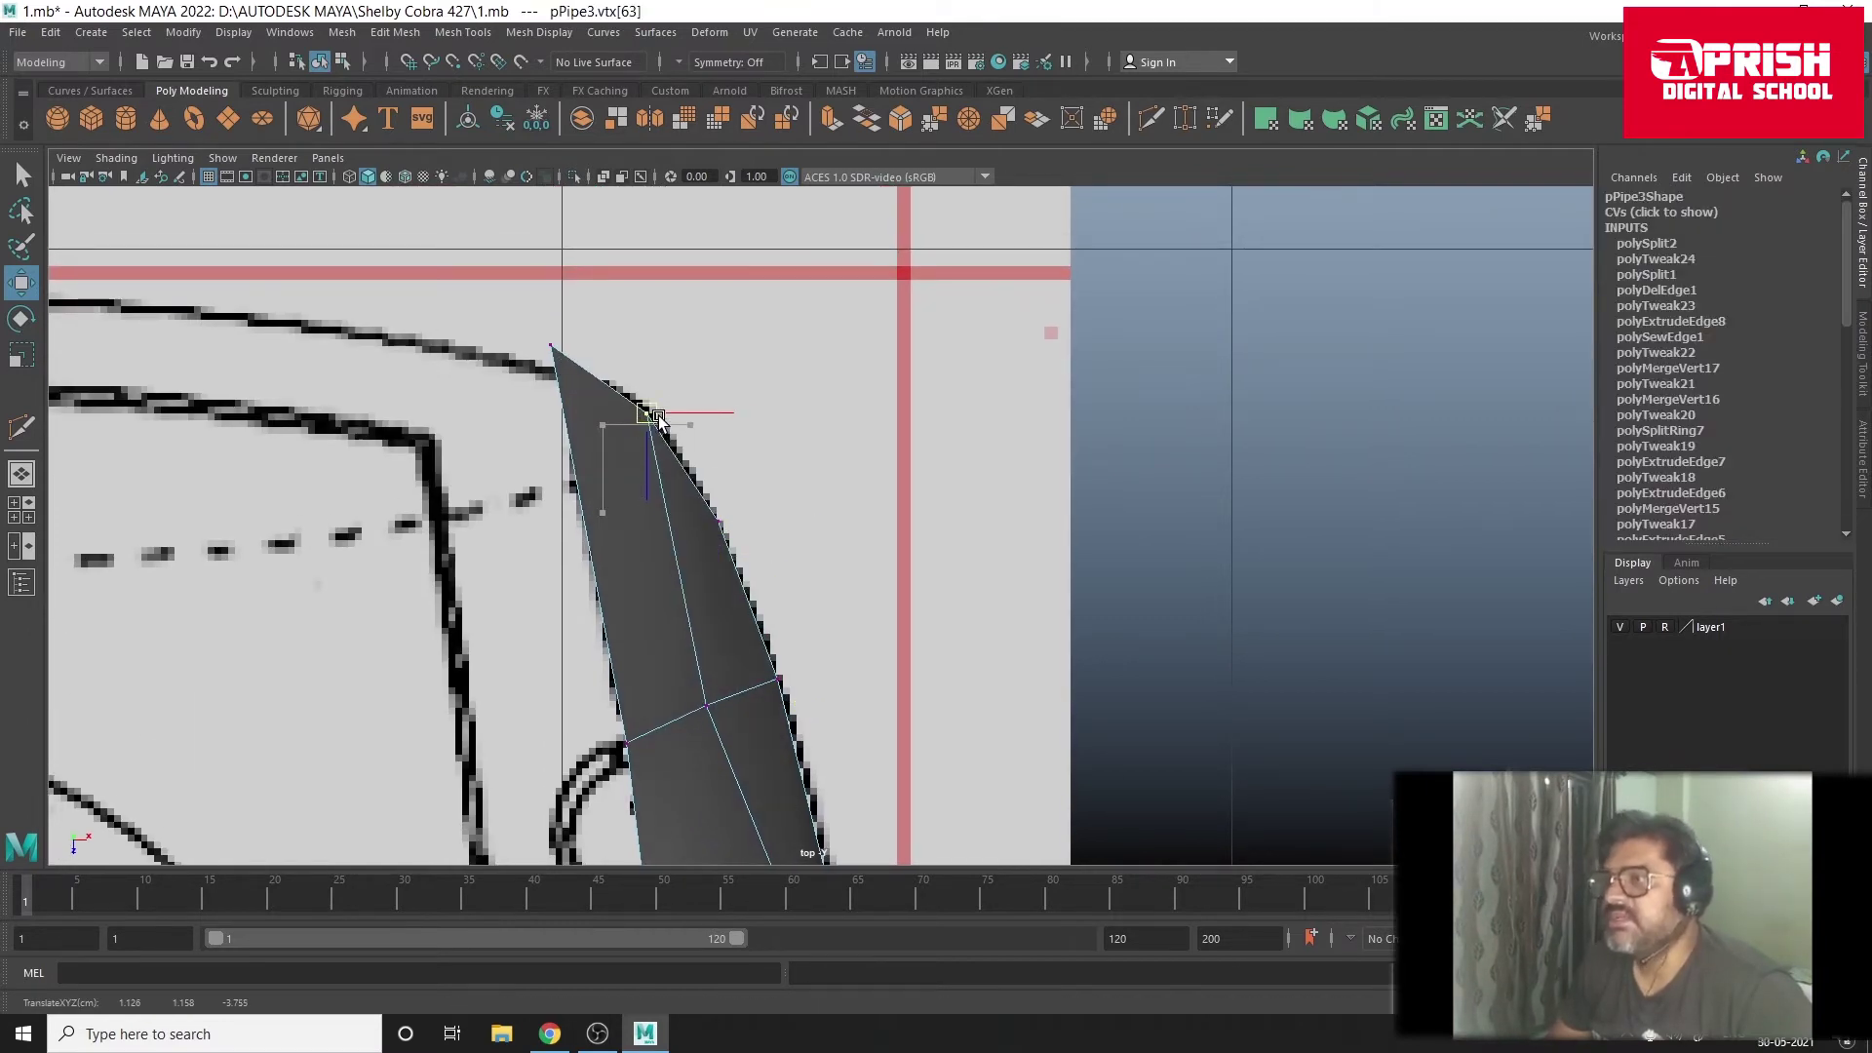
drag(795, 705, 819, 705)
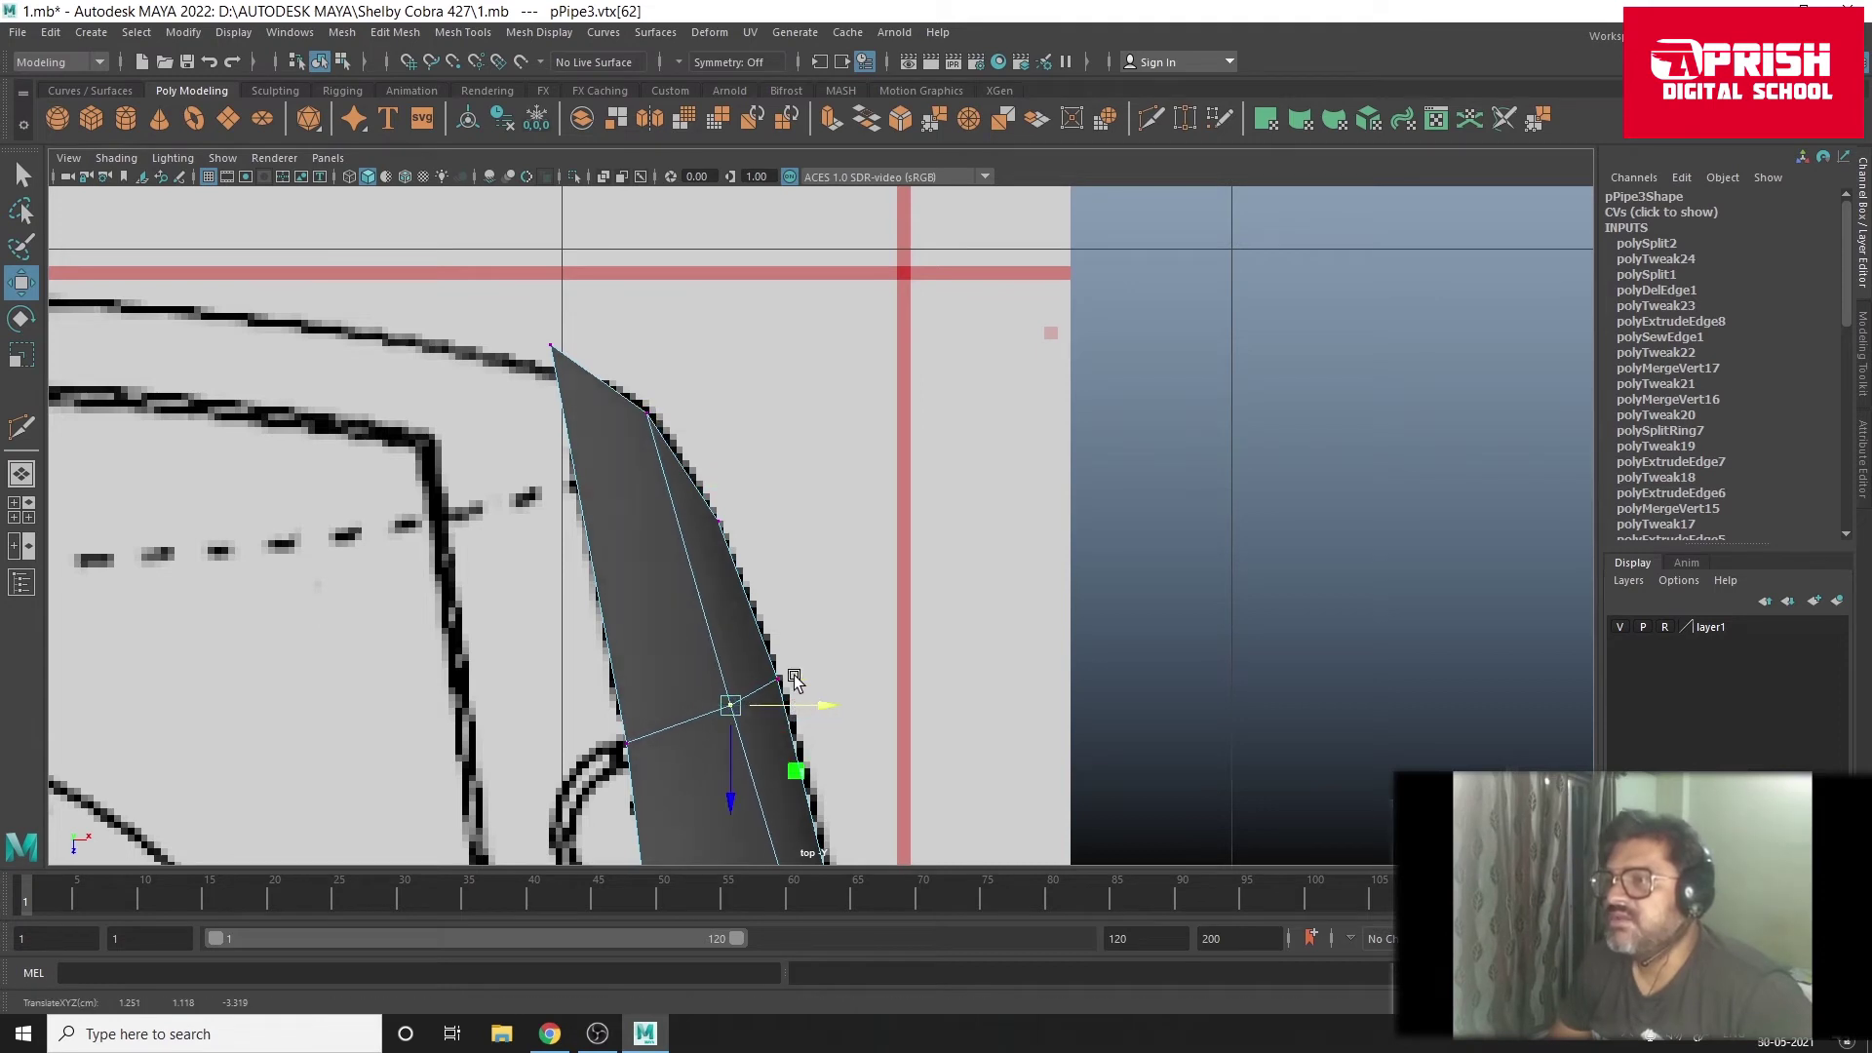
click(551, 346)
drag(551, 444, 566, 475)
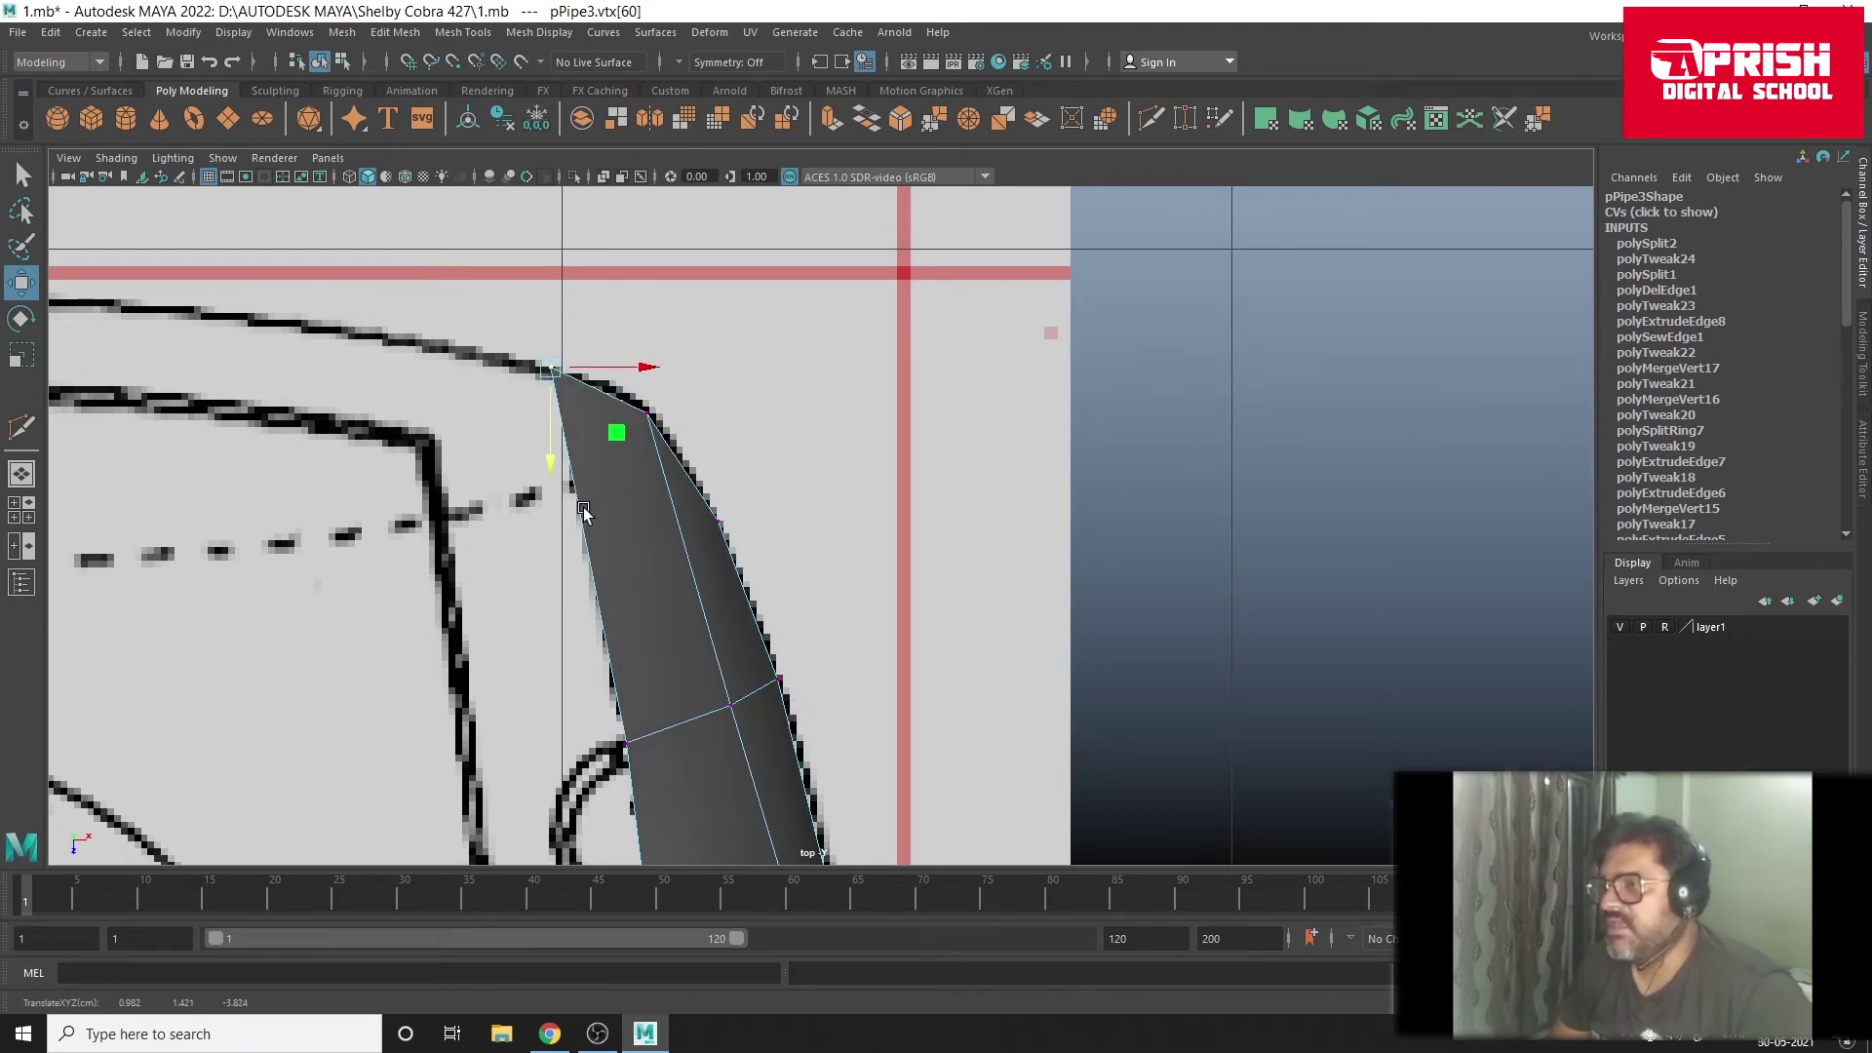
Step: Nudge the lower fender vertices sideways and down toward the red outline
alt+middle_drag(584, 514, 688, 459)
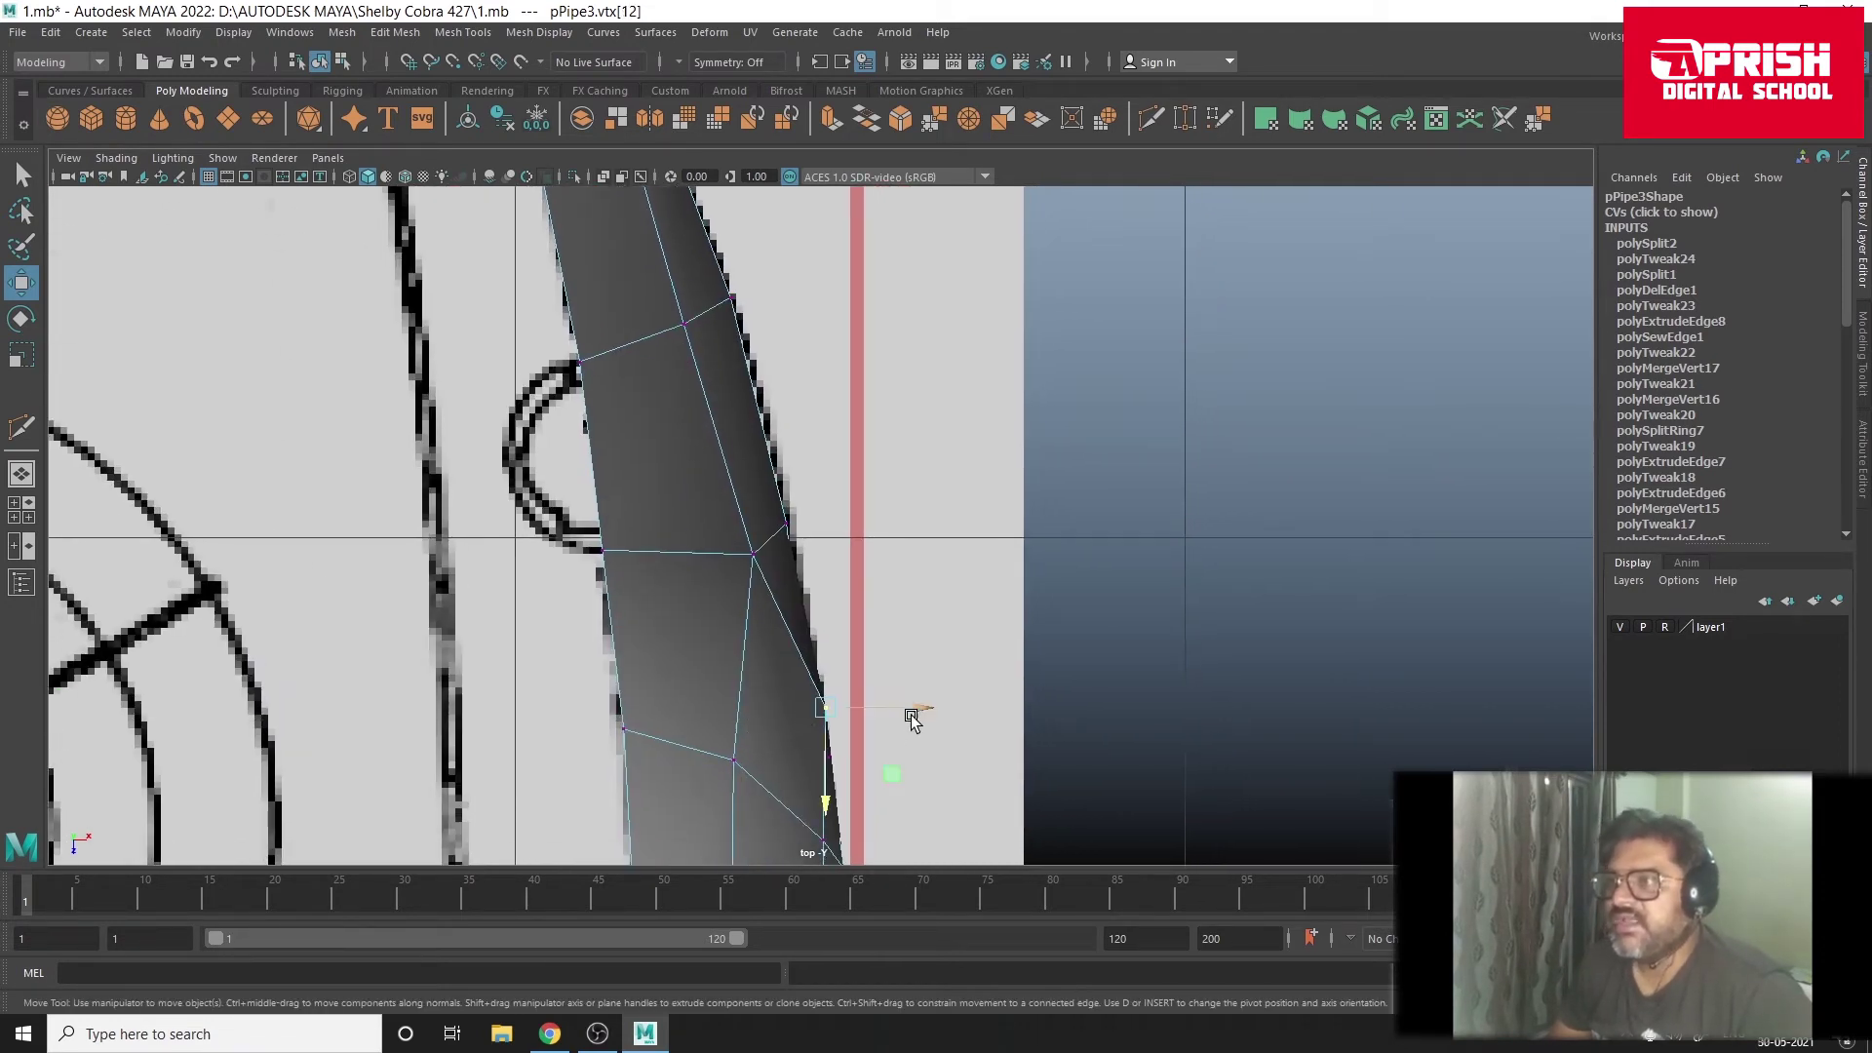
mouse_move(912, 719)
mouse_down()
mouse_move(866, 727)
mouse_move(917, 703)
mouse_move(901, 709)
mouse_up()
click(806, 700)
click(786, 706)
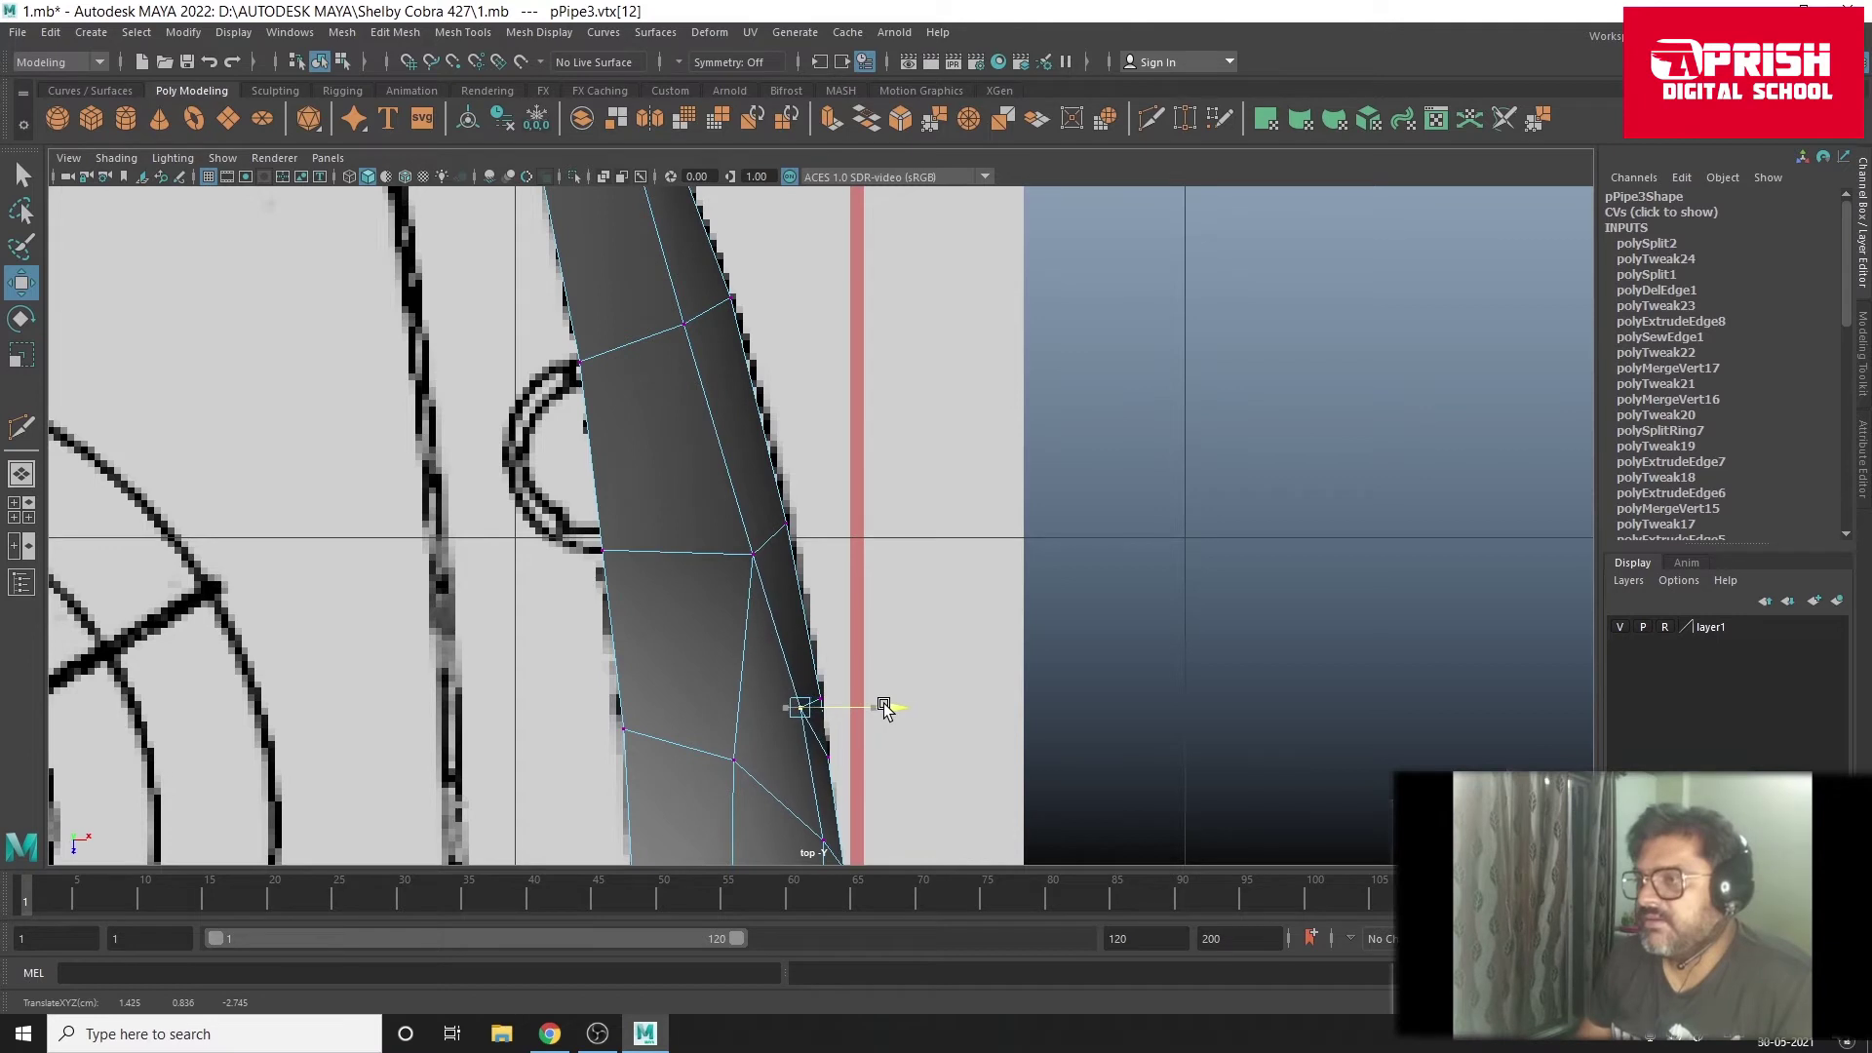
alt+middle_drag(848, 793, 815, 639)
alt+middle_drag(815, 788, 724, 570)
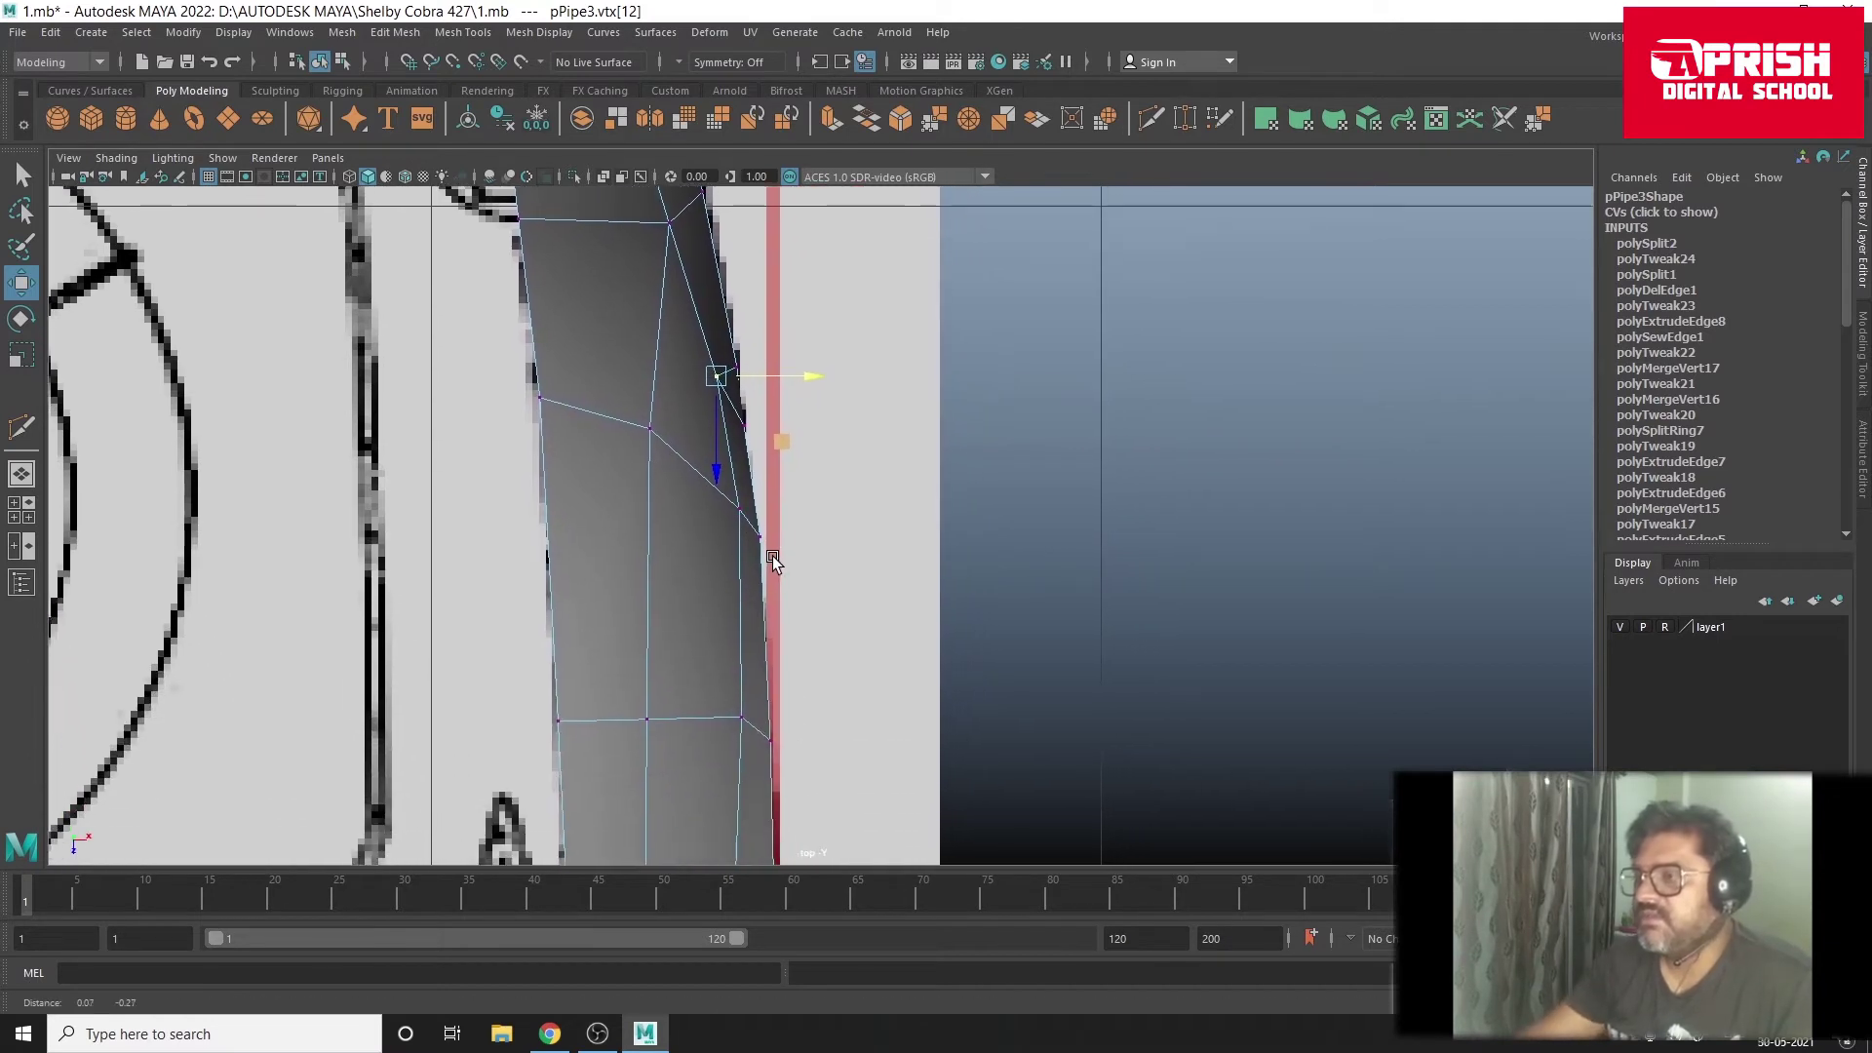
click(758, 532)
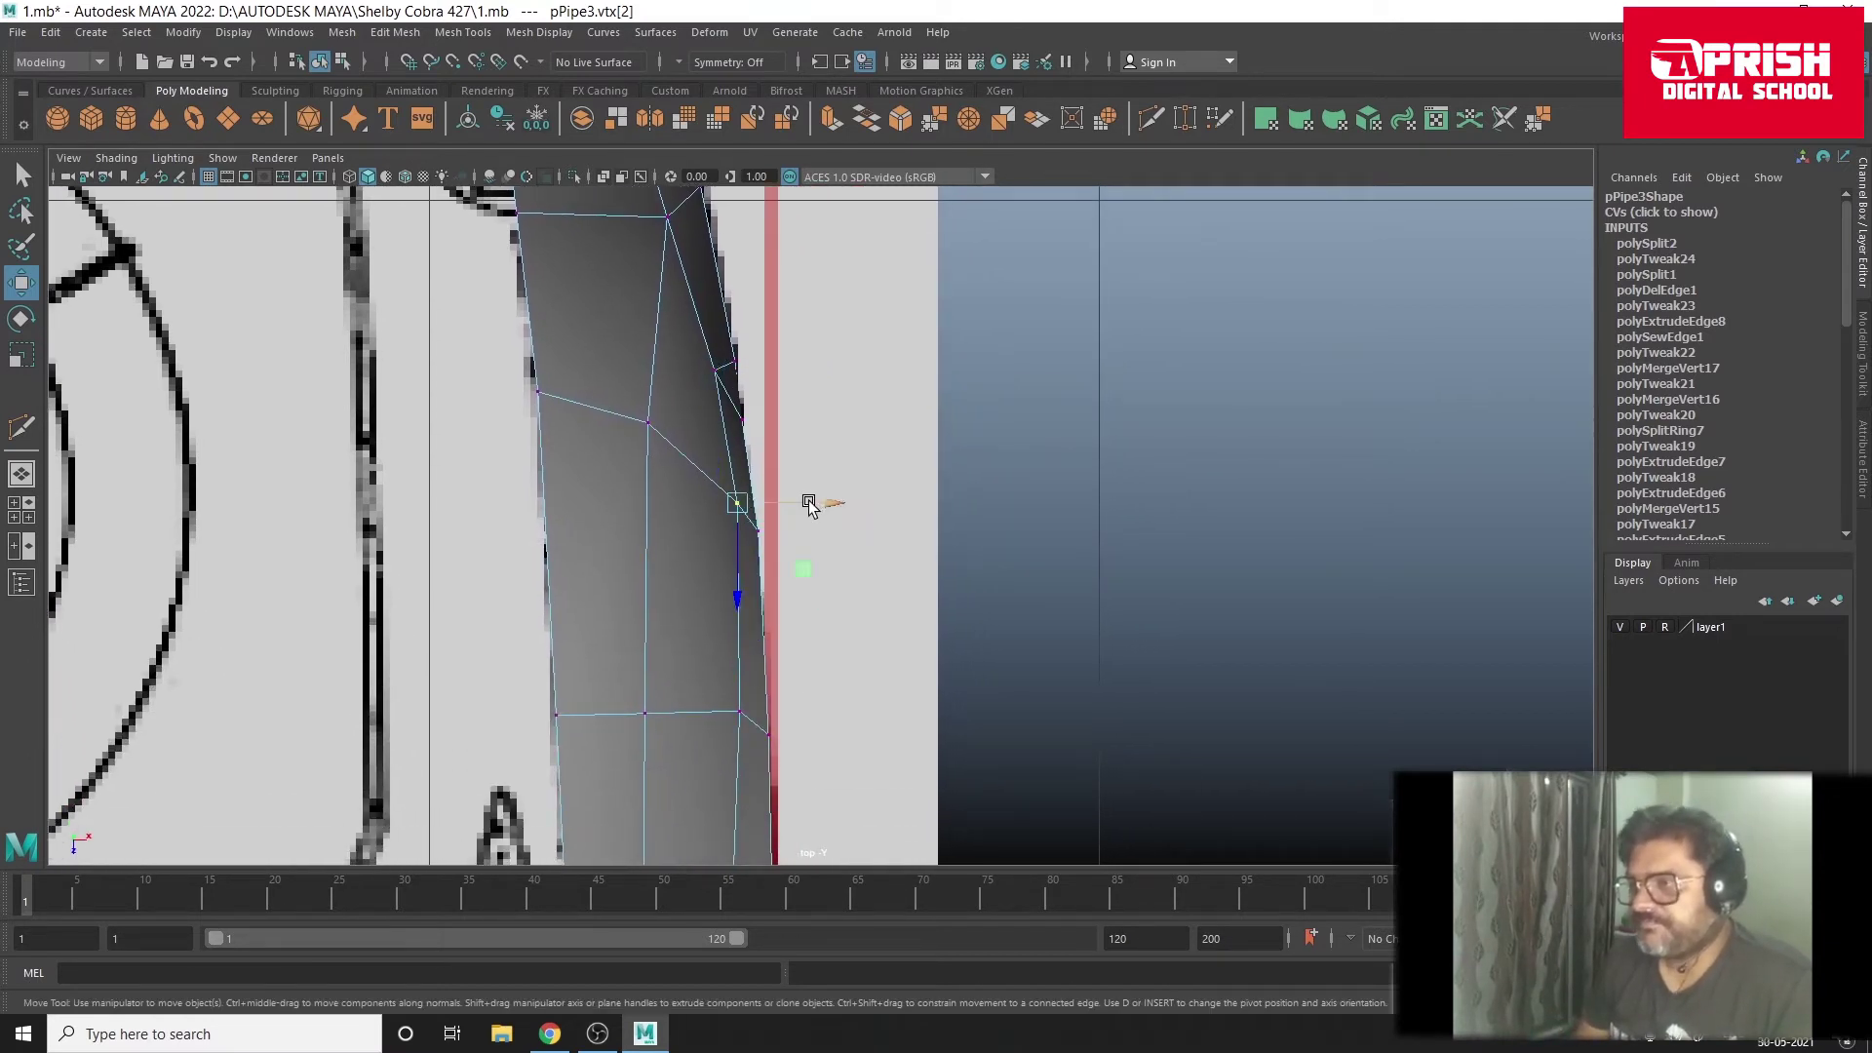
drag(808, 503, 843, 499)
click(739, 712)
drag(739, 783, 737, 793)
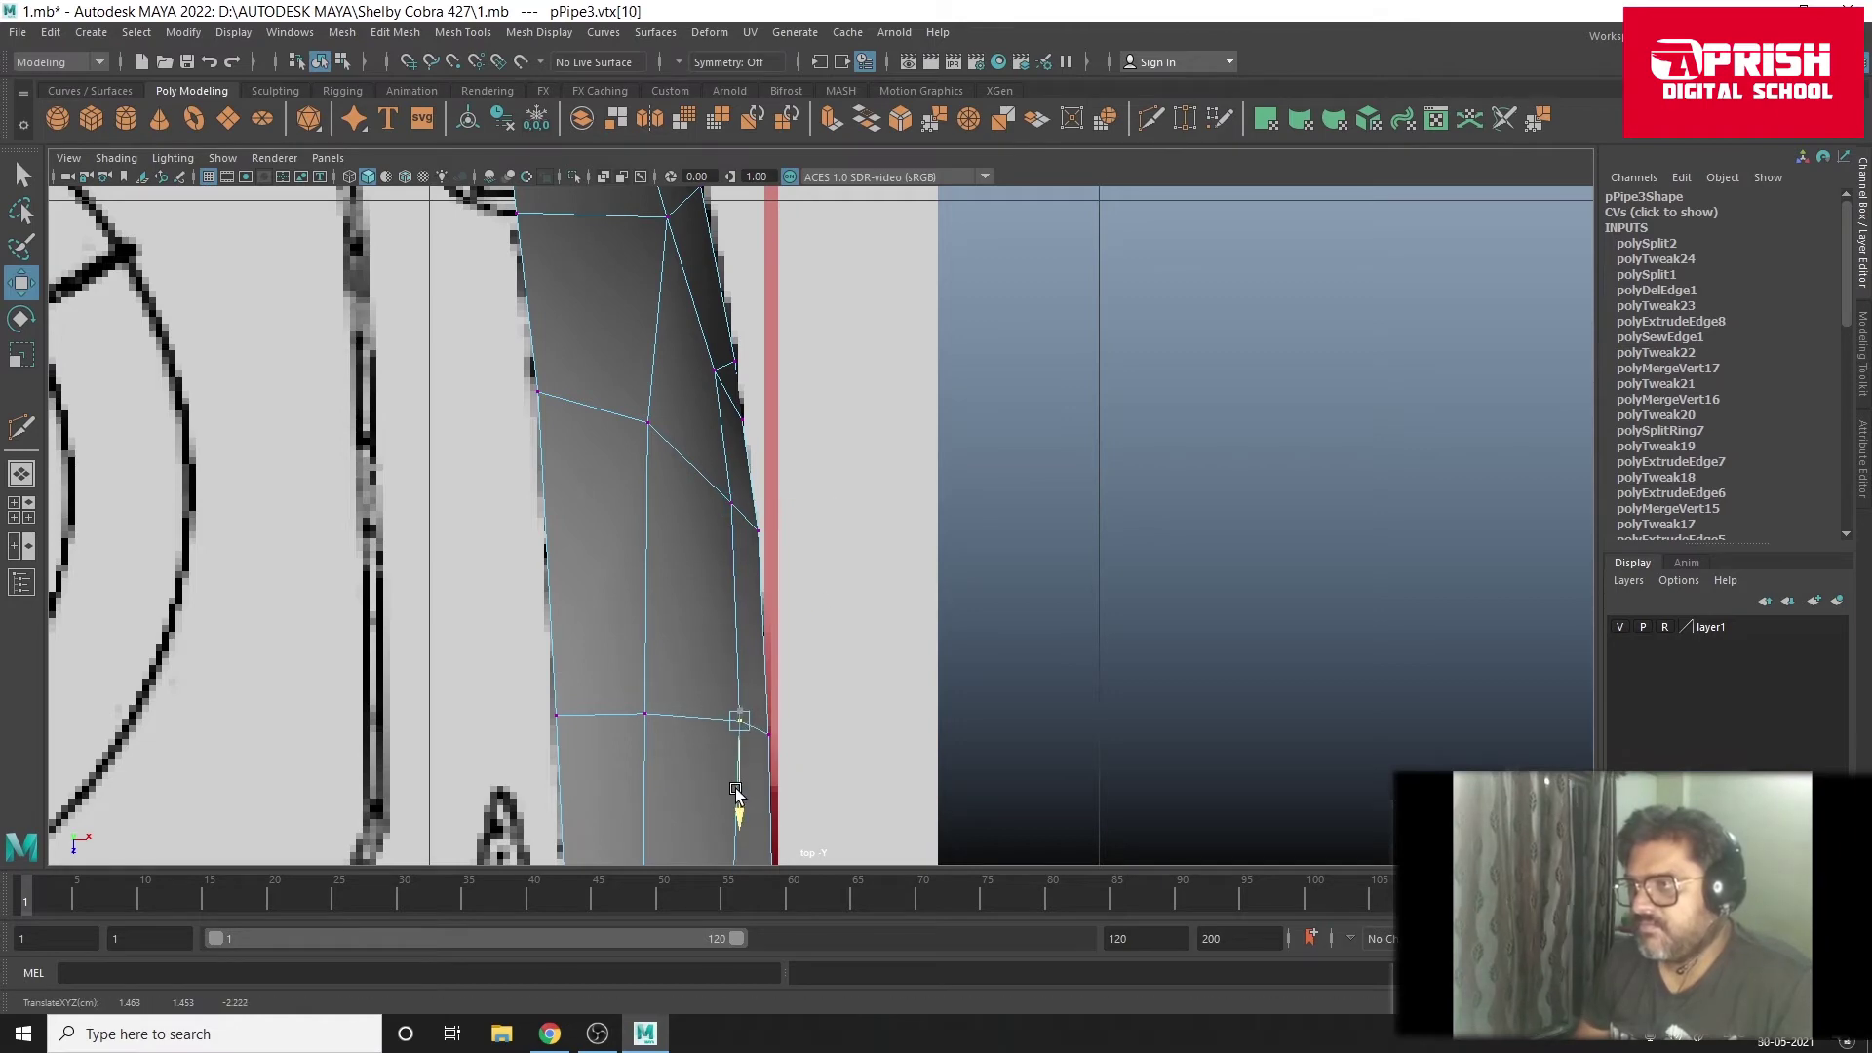
scroll(576, 699, down, 5)
scroll(1349, 830, up, 3)
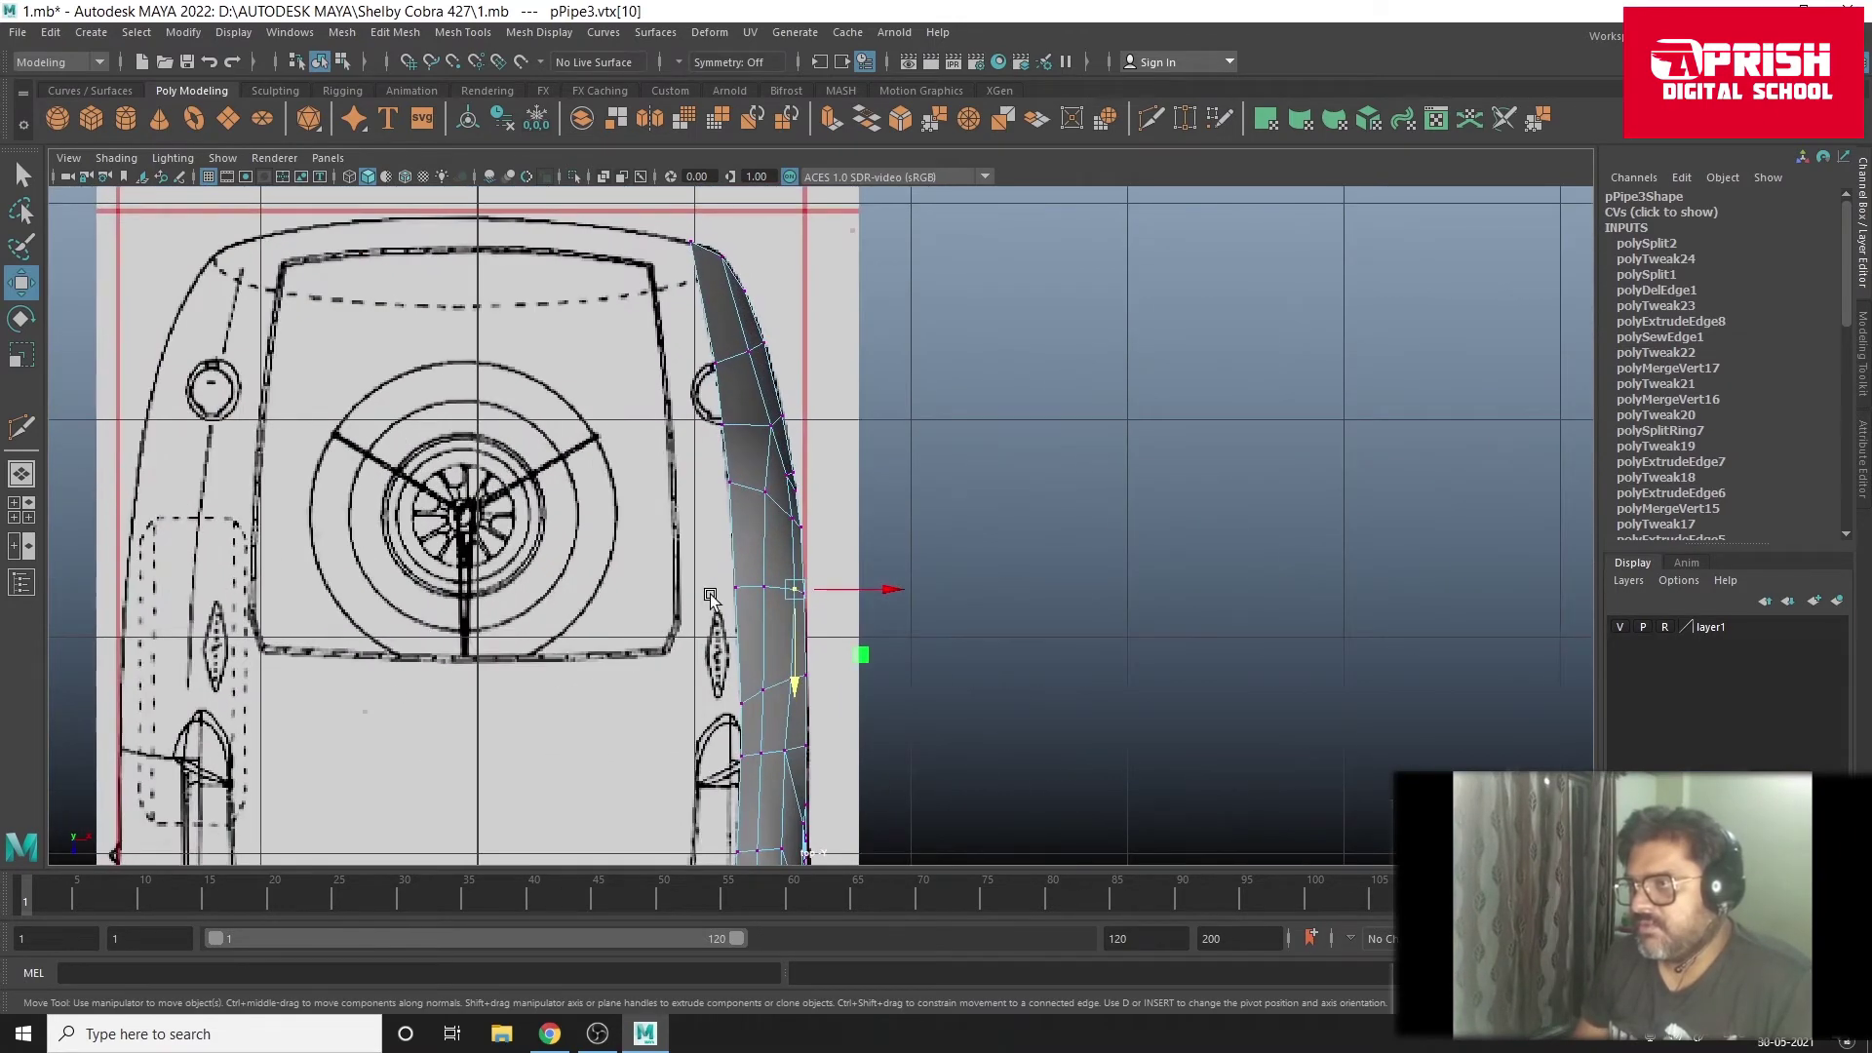
Step: Enlarge the front view, return to object mode and deselect the fender
key(space)
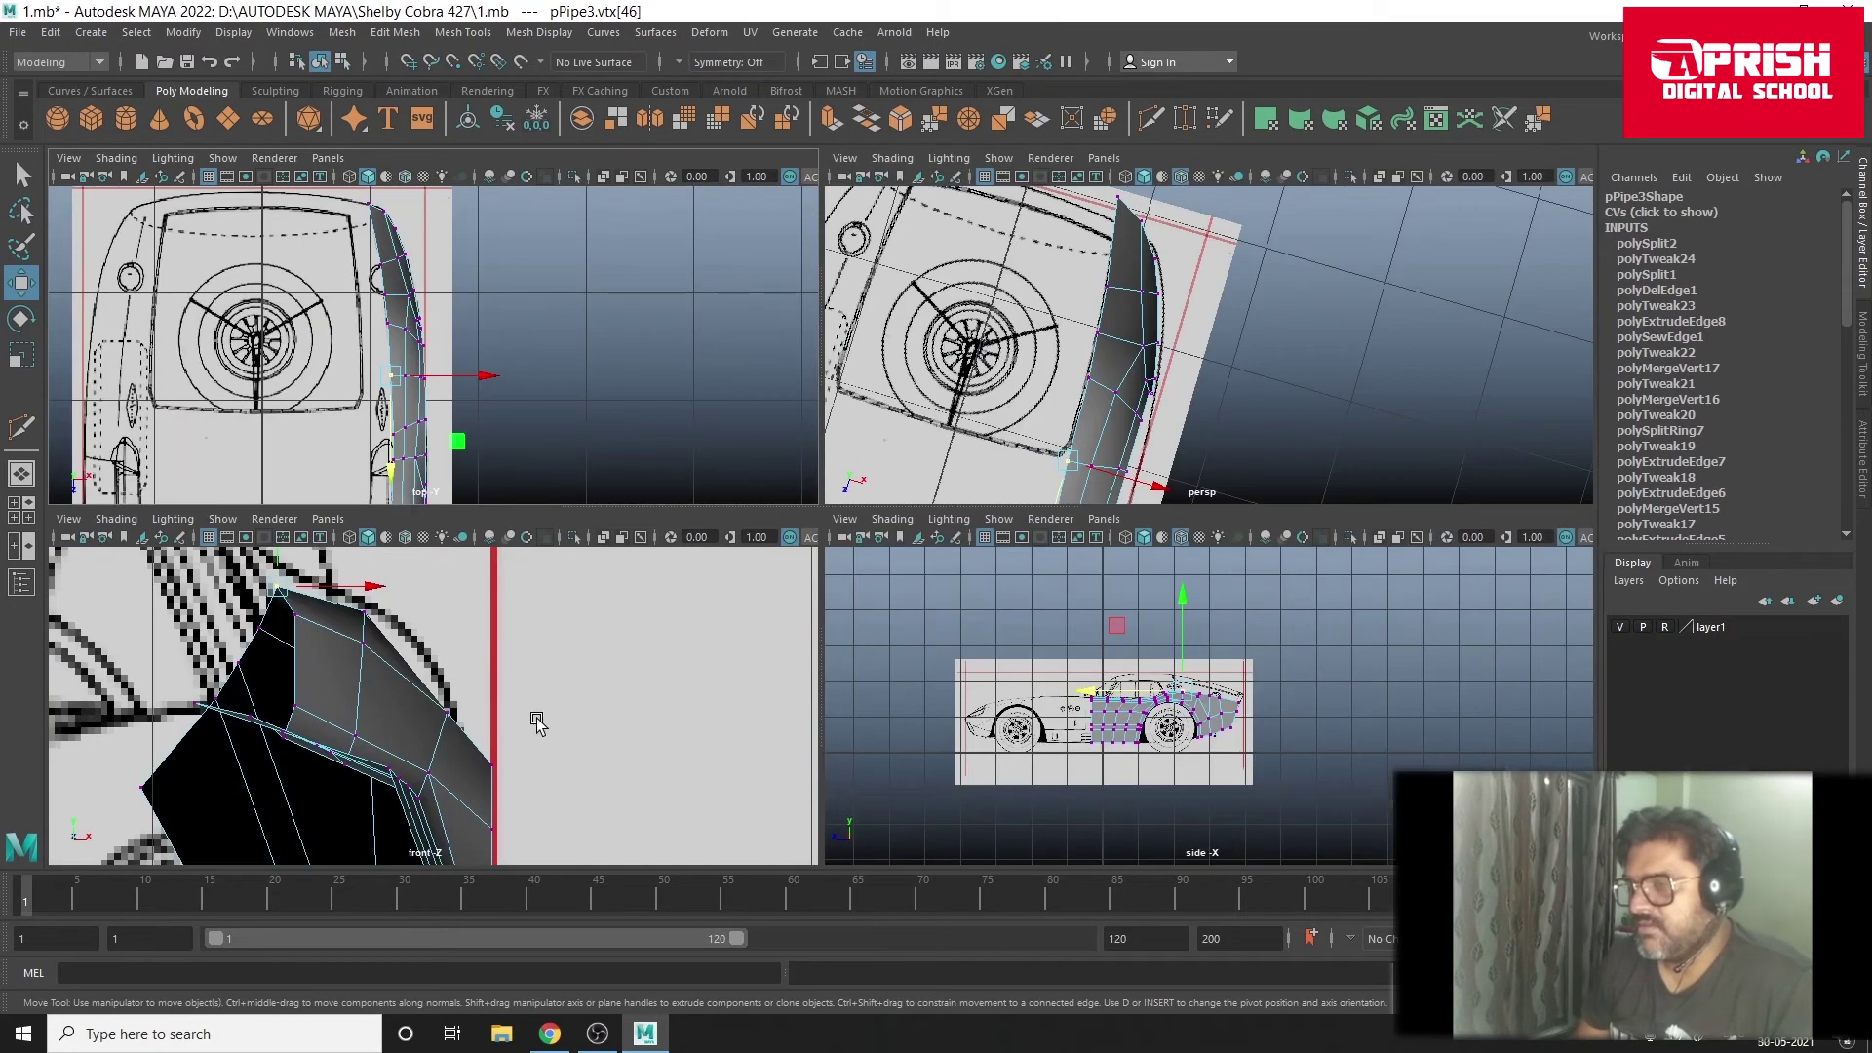
key(space)
scroll(829, 597, up, 1)
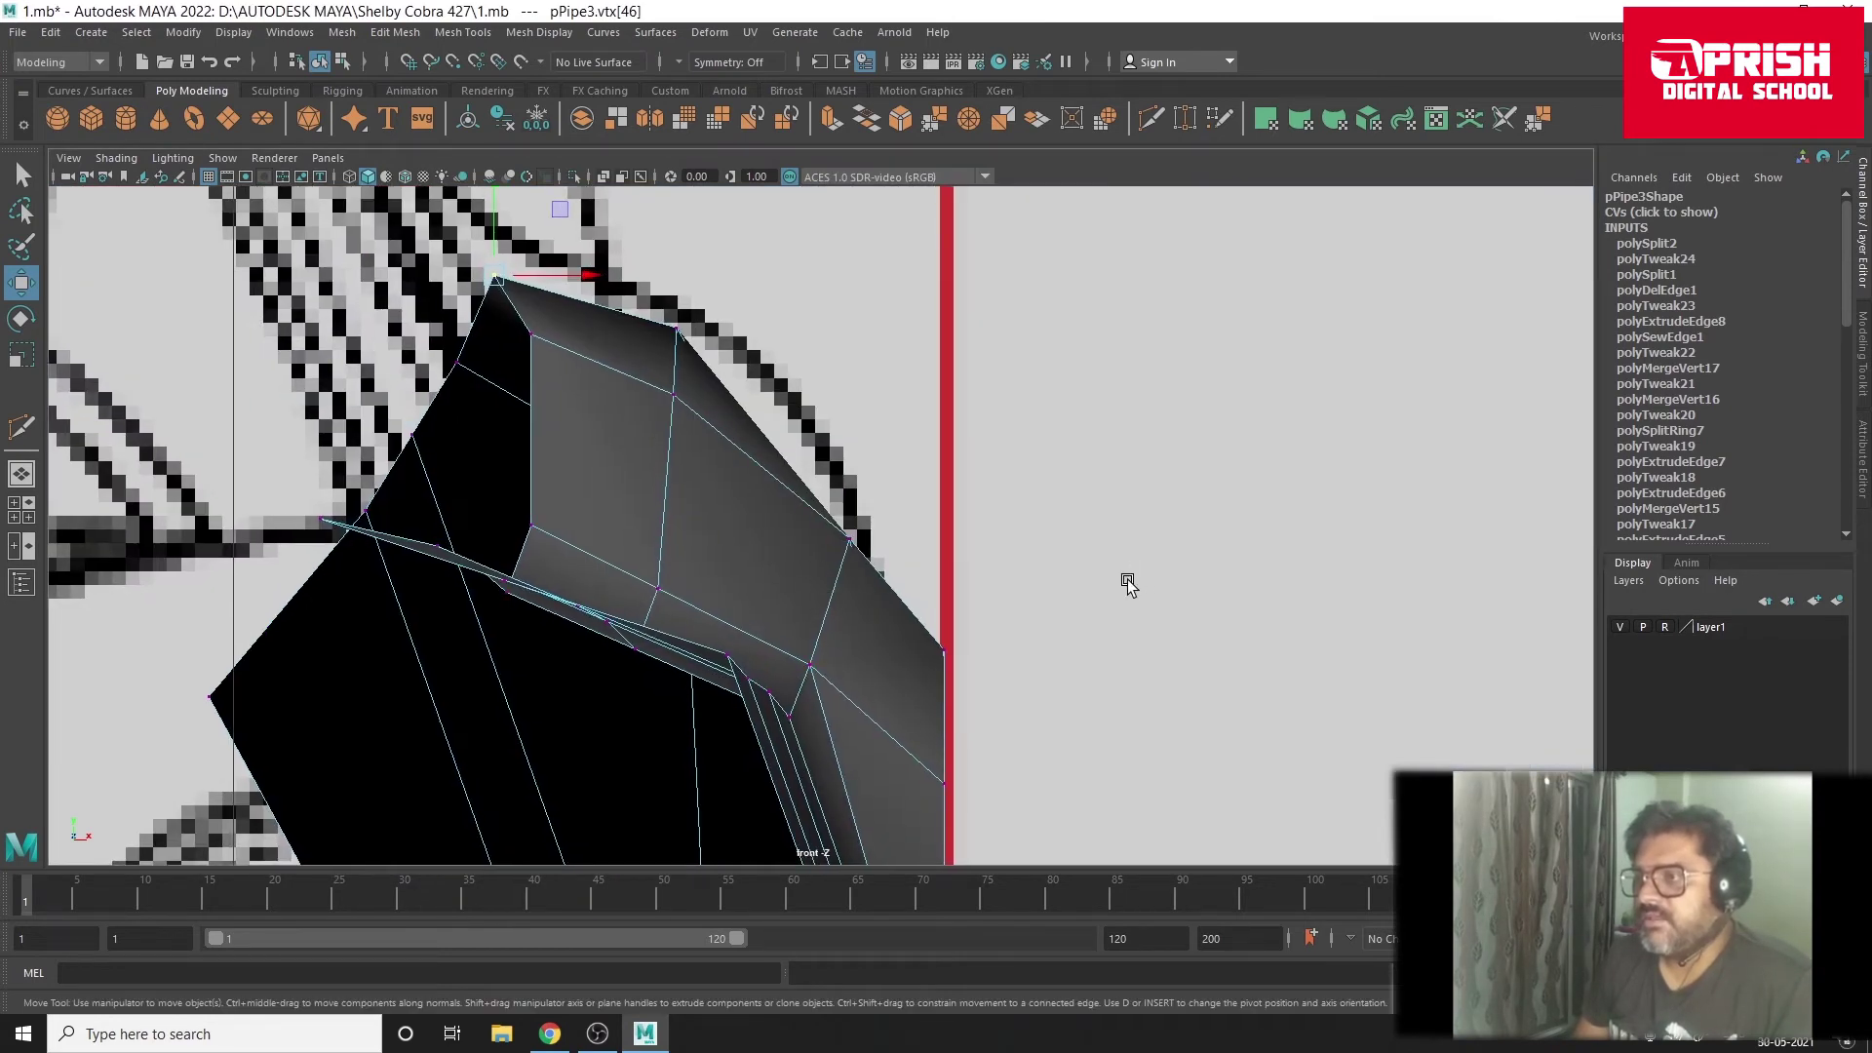
key(a)
scroll(780, 566, up, 10)
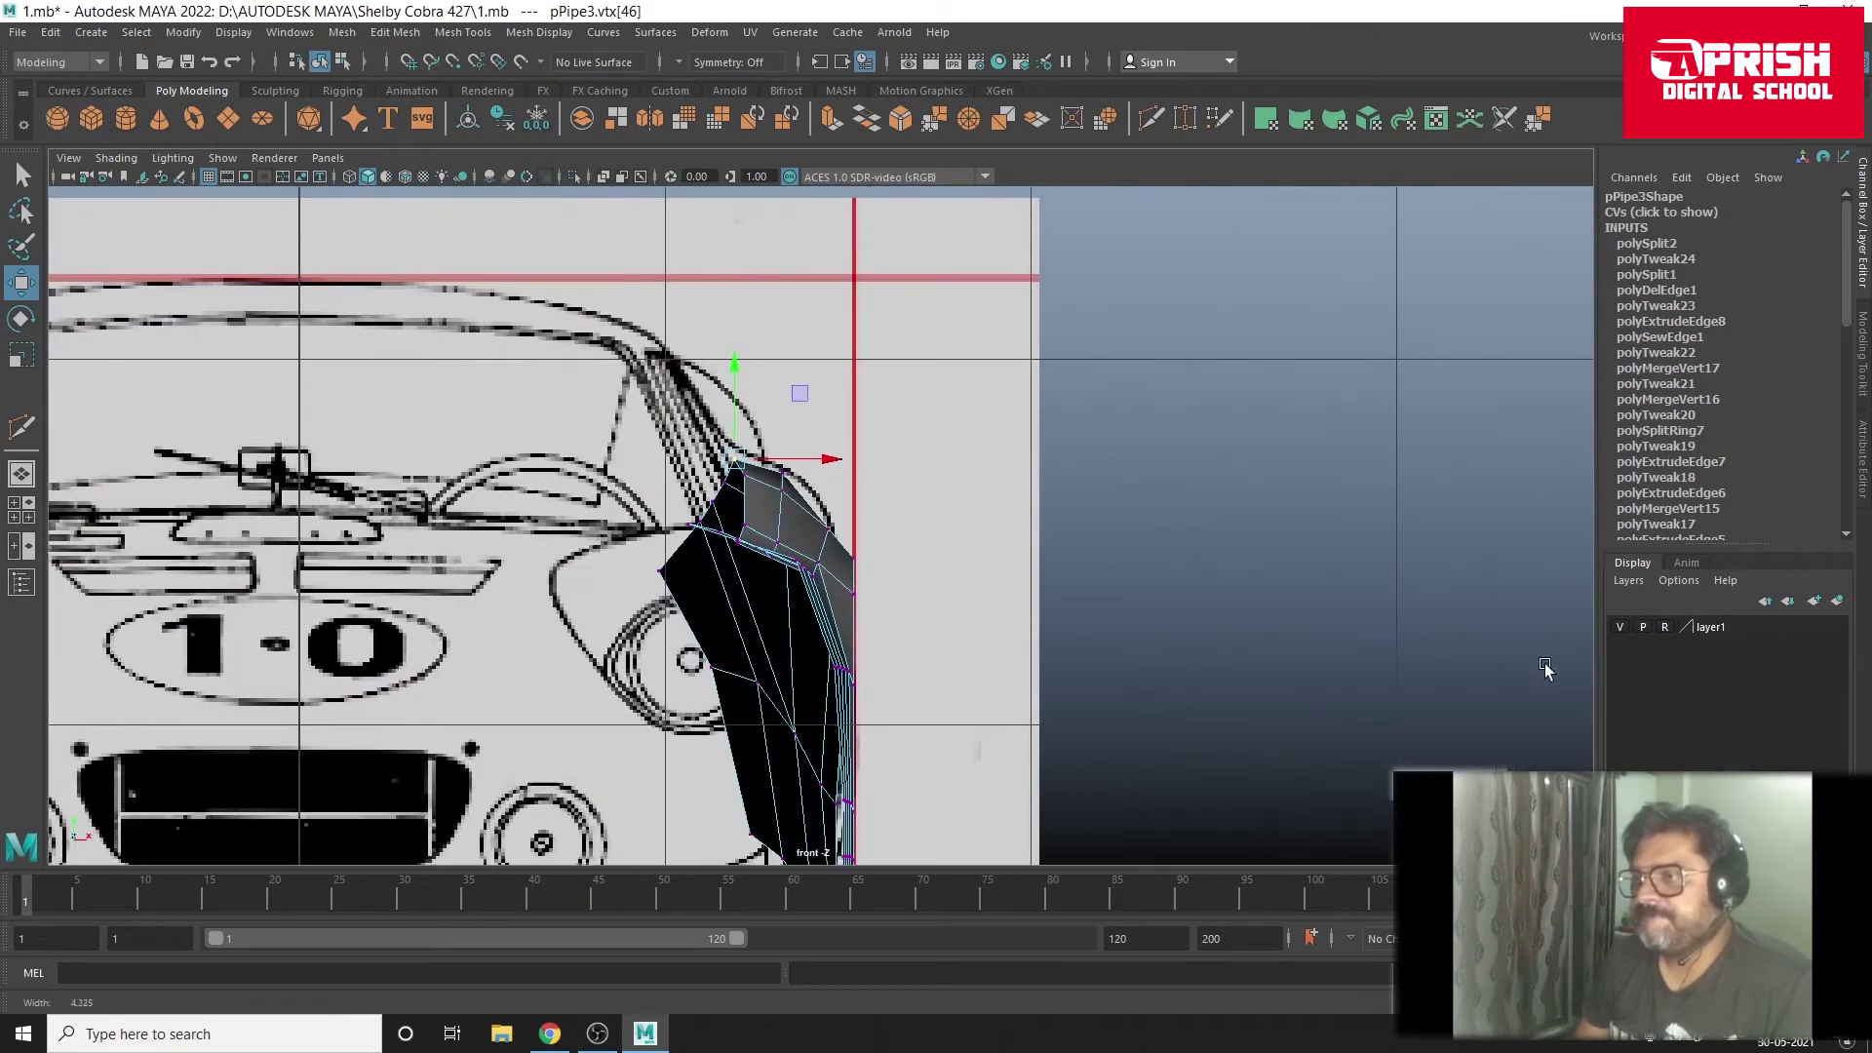
right_drag(788, 496, 890, 467)
click(771, 535)
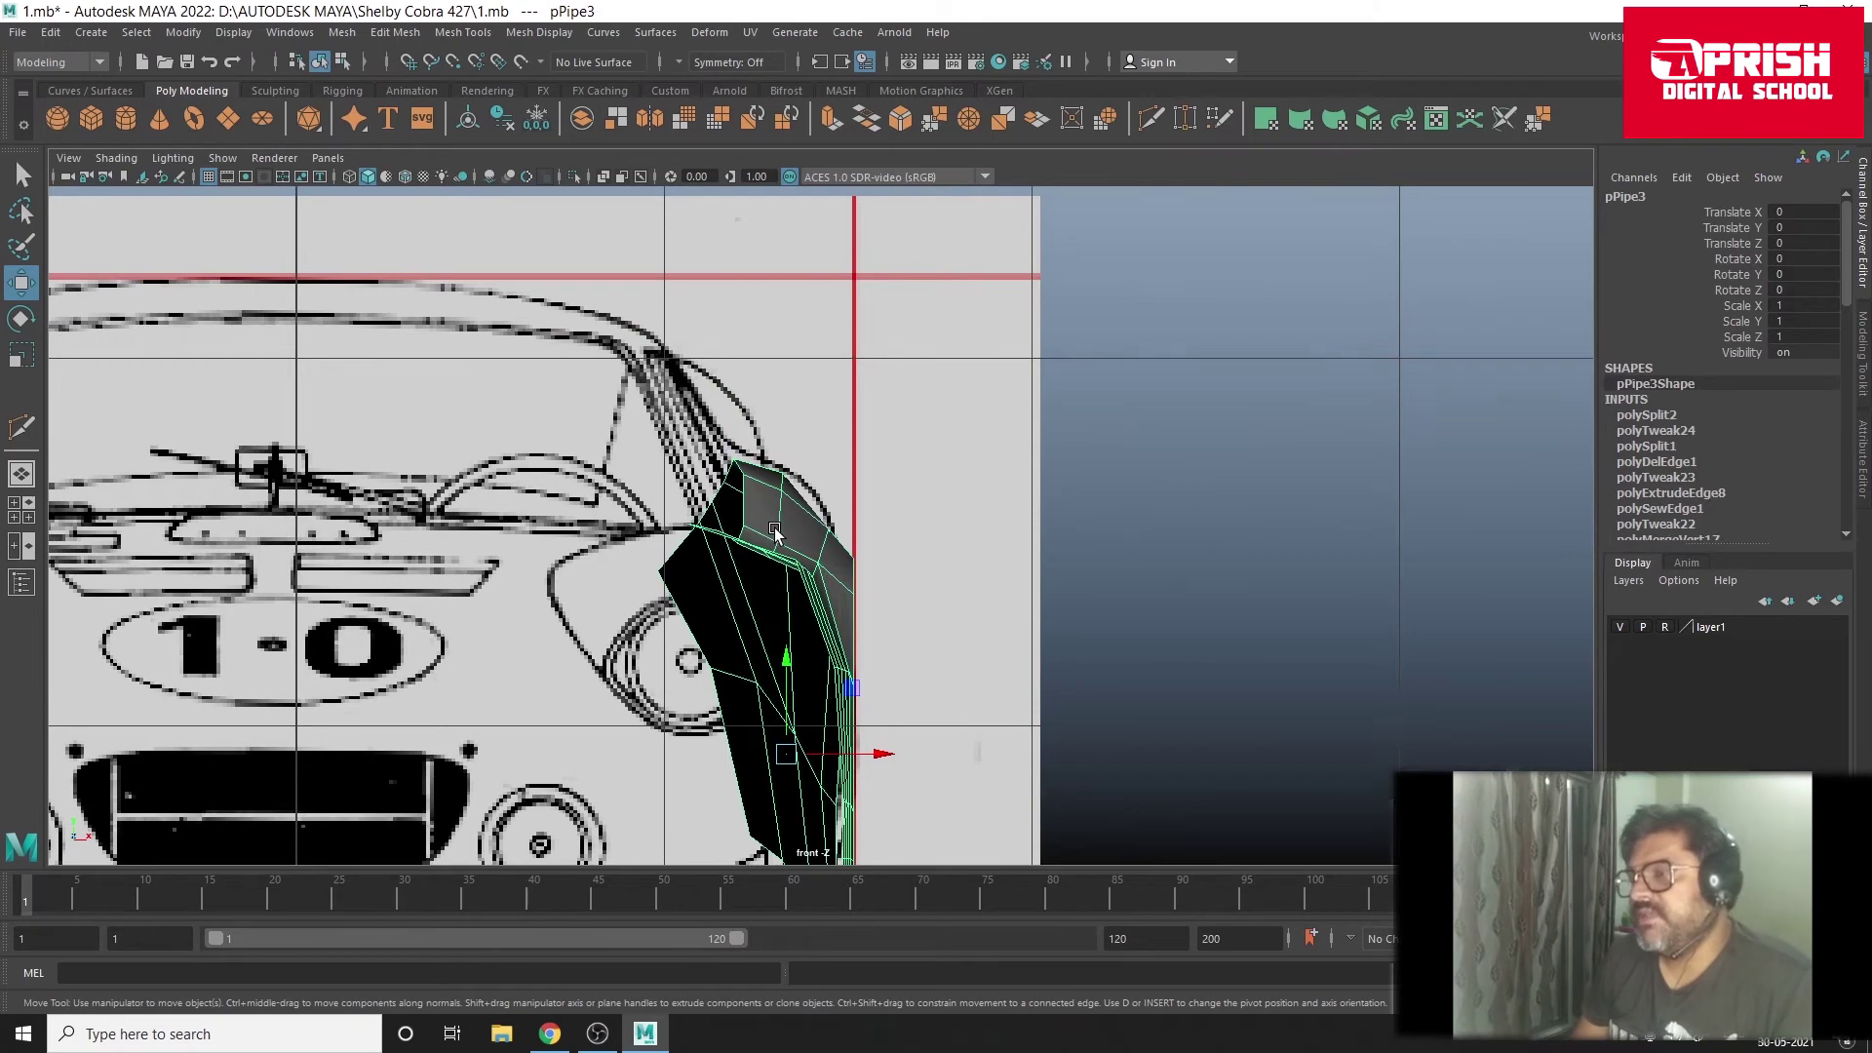
click(1014, 578)
Step: Fill the screen with the front view and reselect the fender panel
key(space)
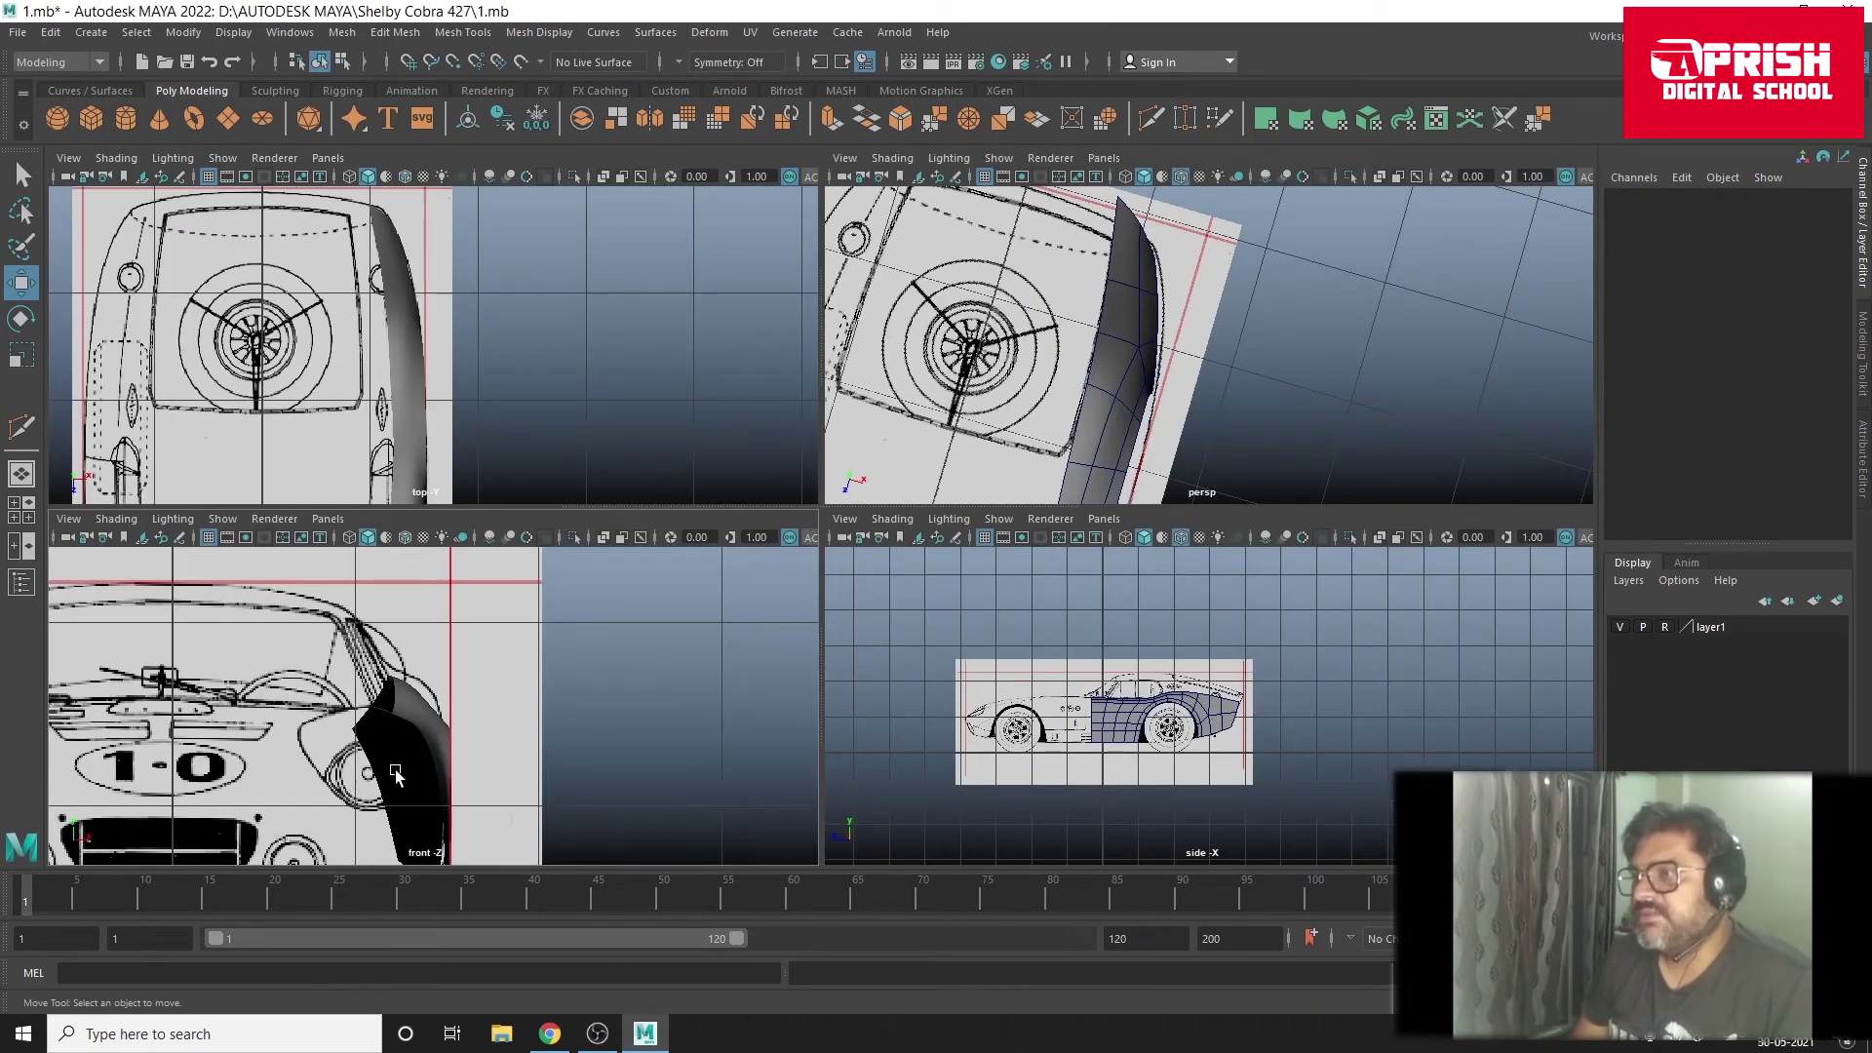
scroll(213, 672, down, 3)
key(space)
scroll(845, 560, up, 5)
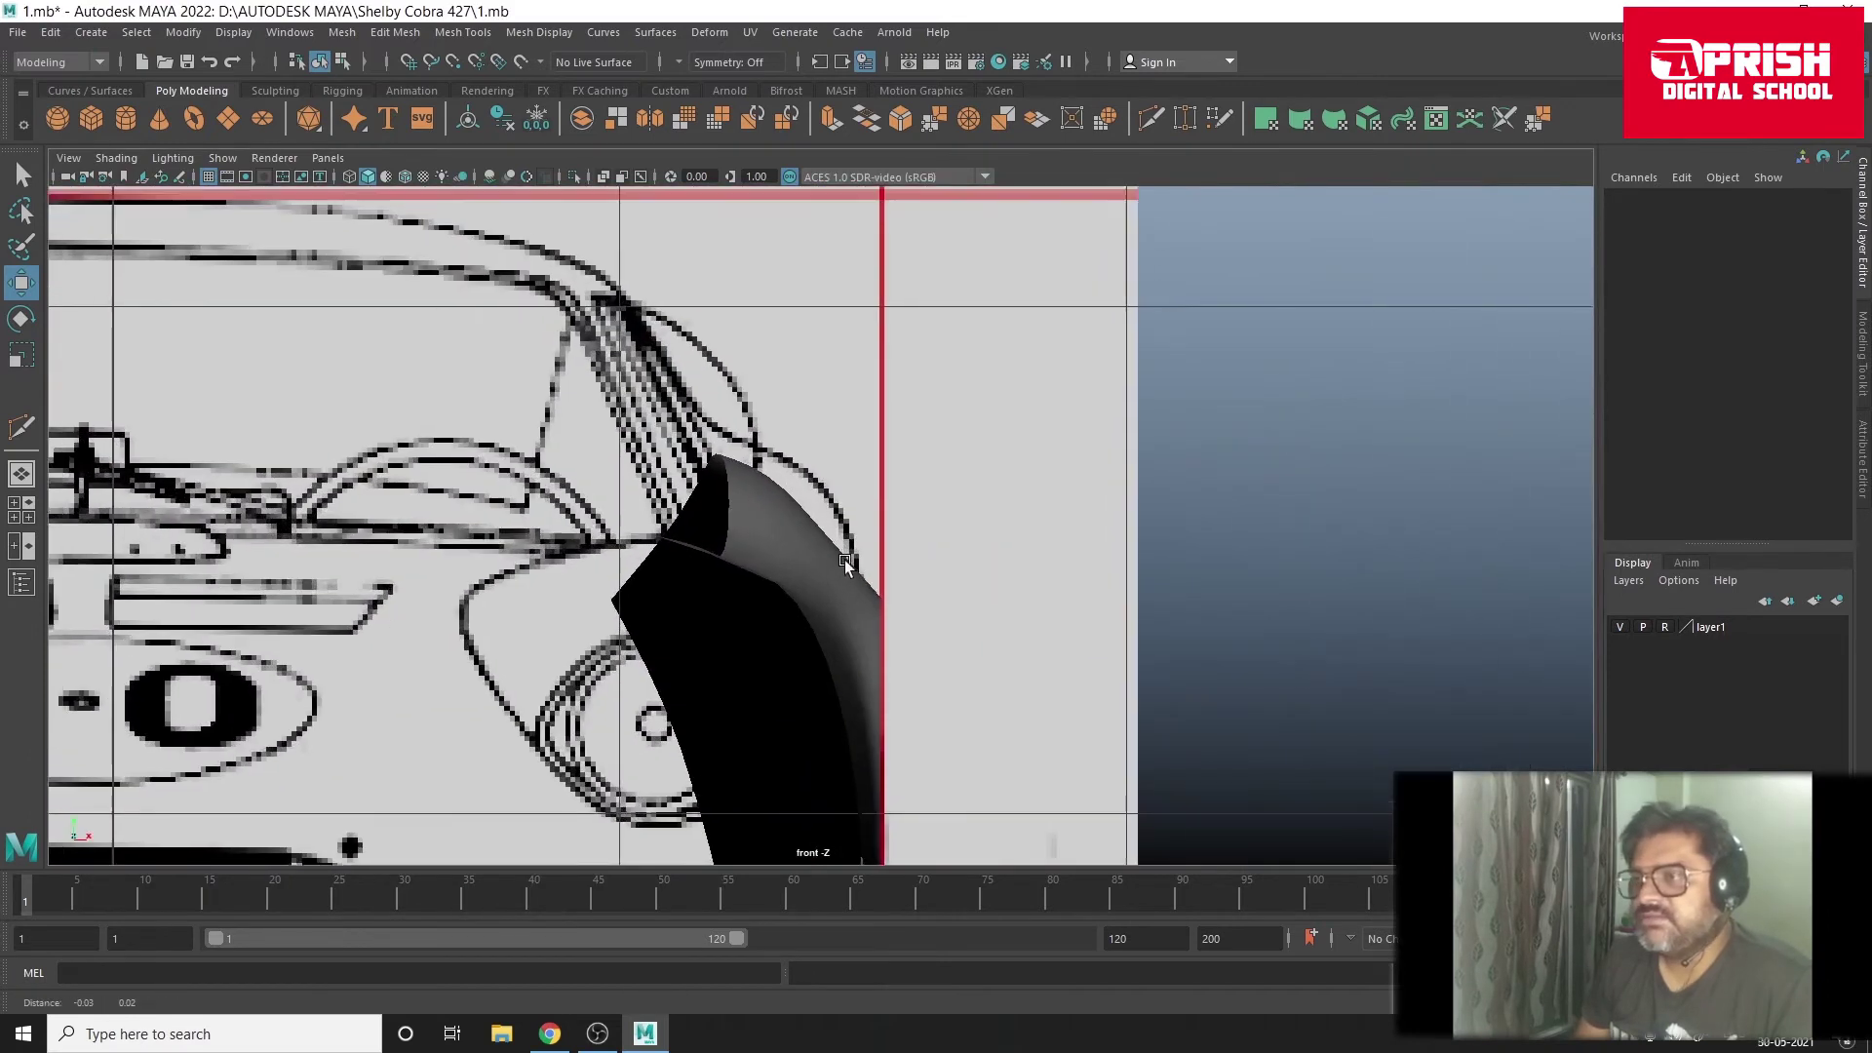
scroll(845, 559, down, 3)
click(831, 563)
scroll(1073, 622, up, 3)
scroll(1125, 710, up, 3)
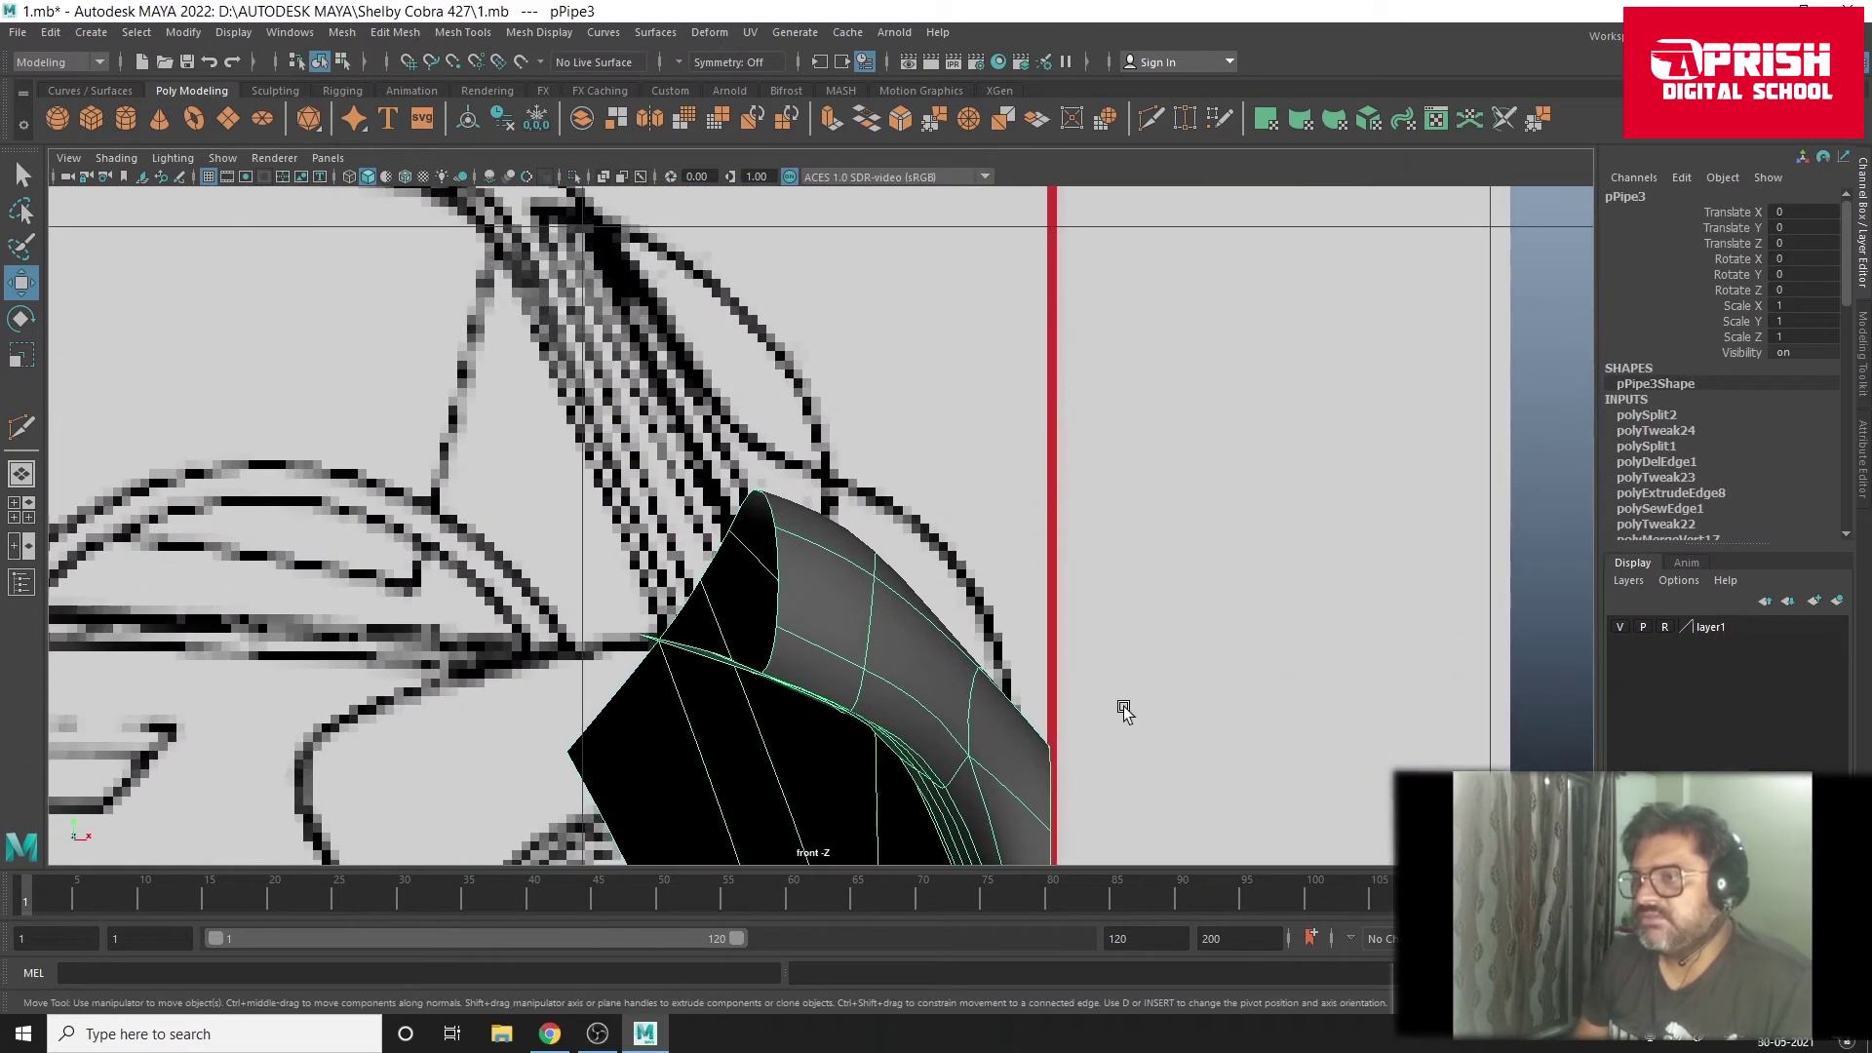
Step: Raise the panel's top-corner and right-edge vertices onto the body curve in the front view
key(1)
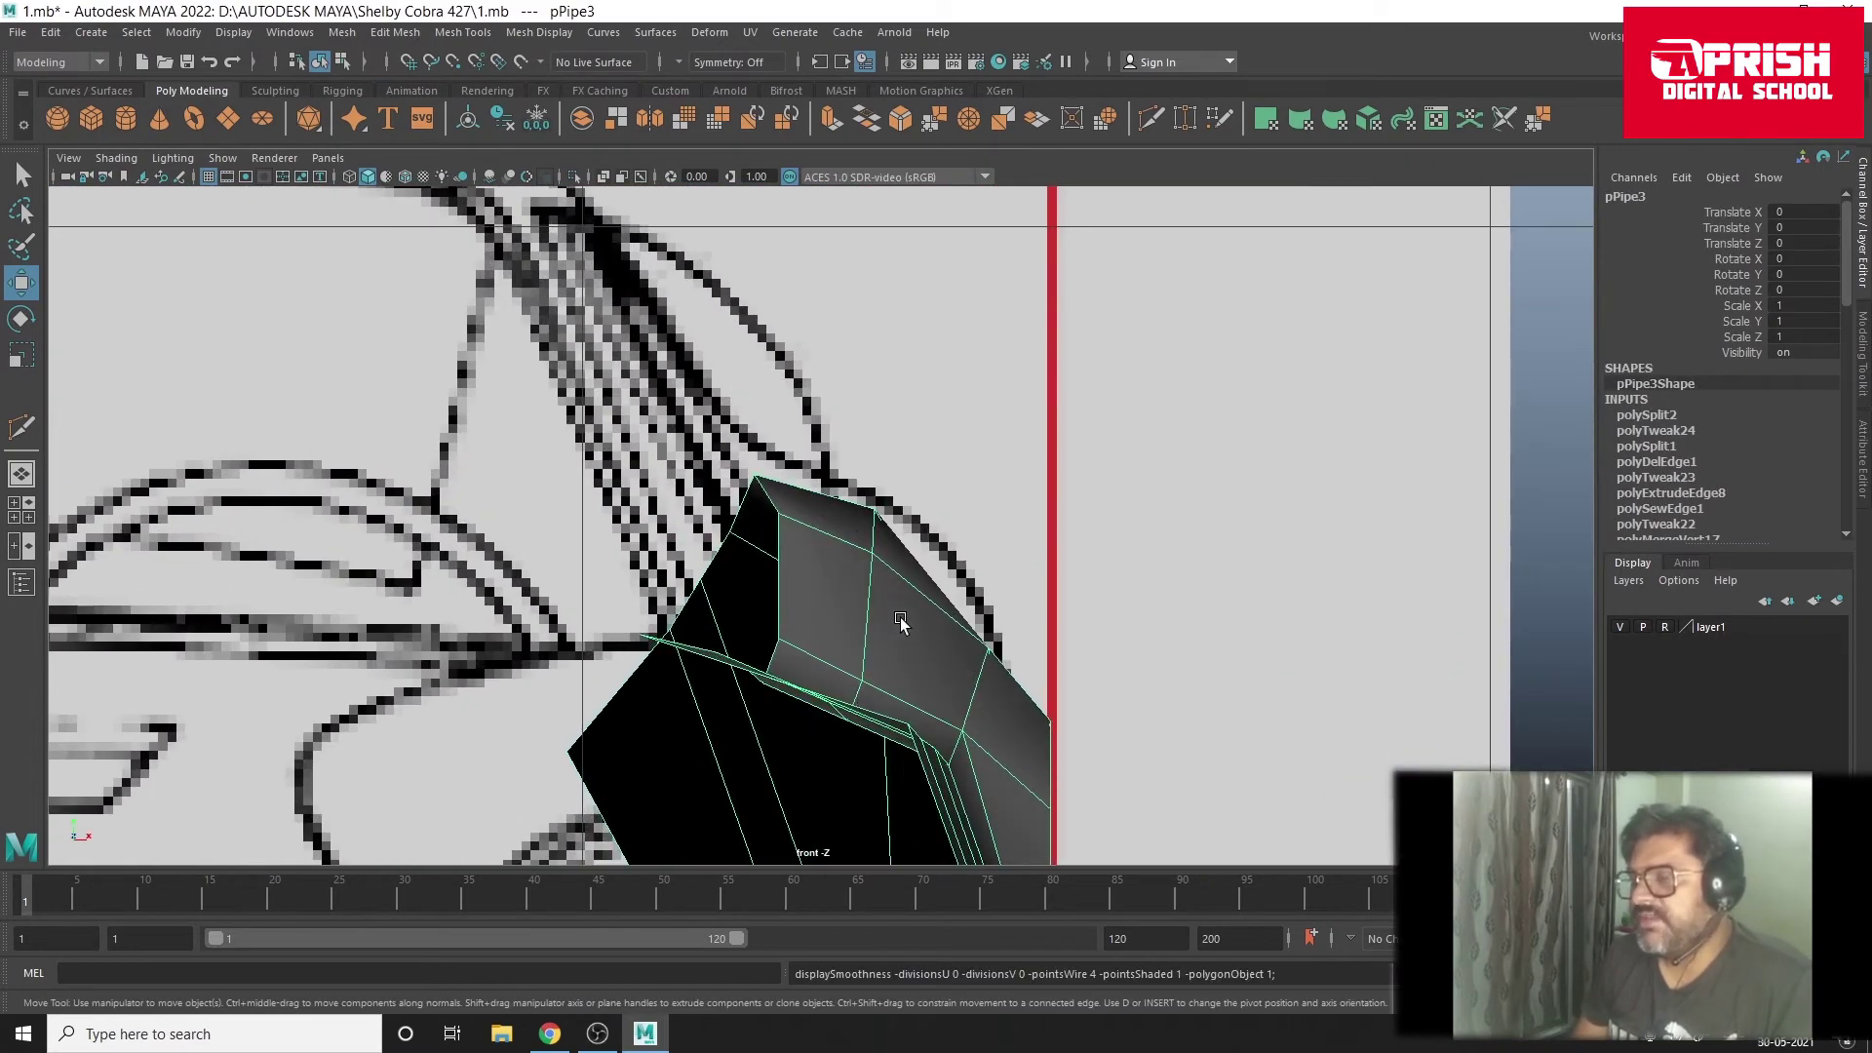
right_drag(900, 622, 848, 624)
drag(978, 664, 991, 534)
drag(898, 589, 874, 422)
drag(731, 464, 785, 497)
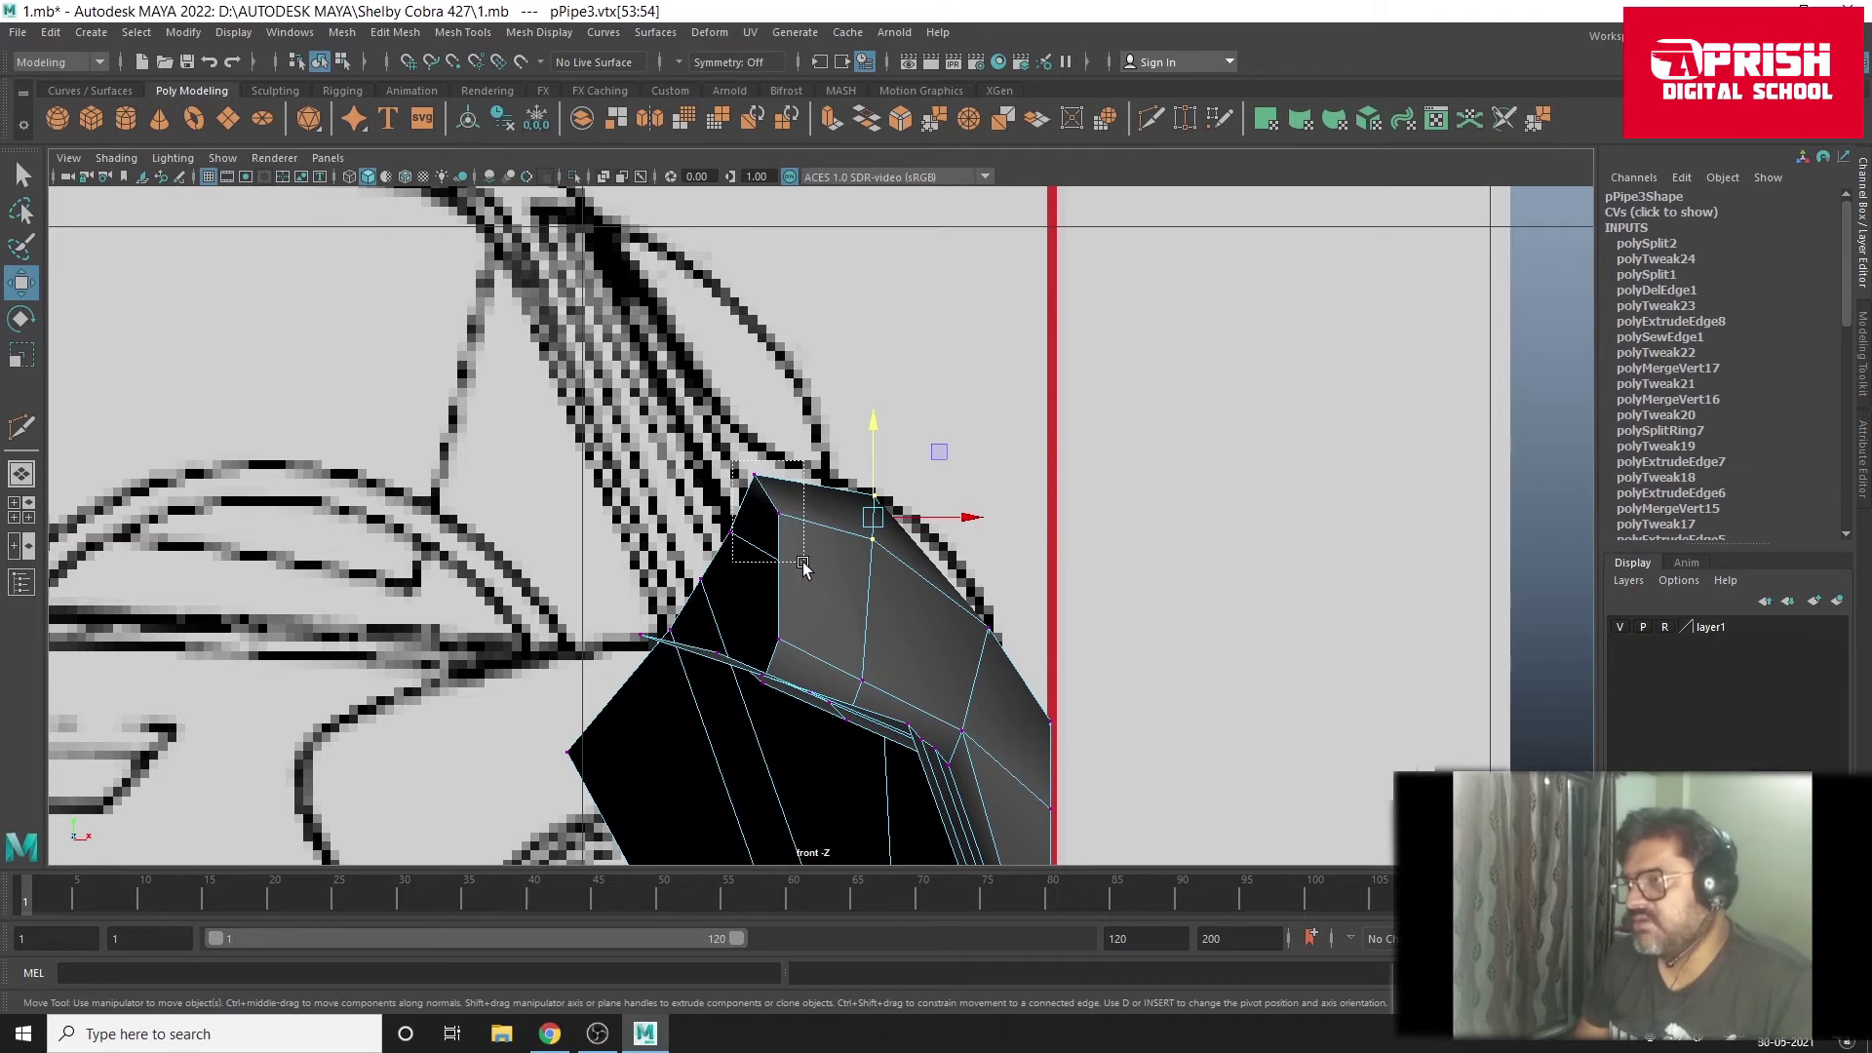
drag(760, 415, 760, 390)
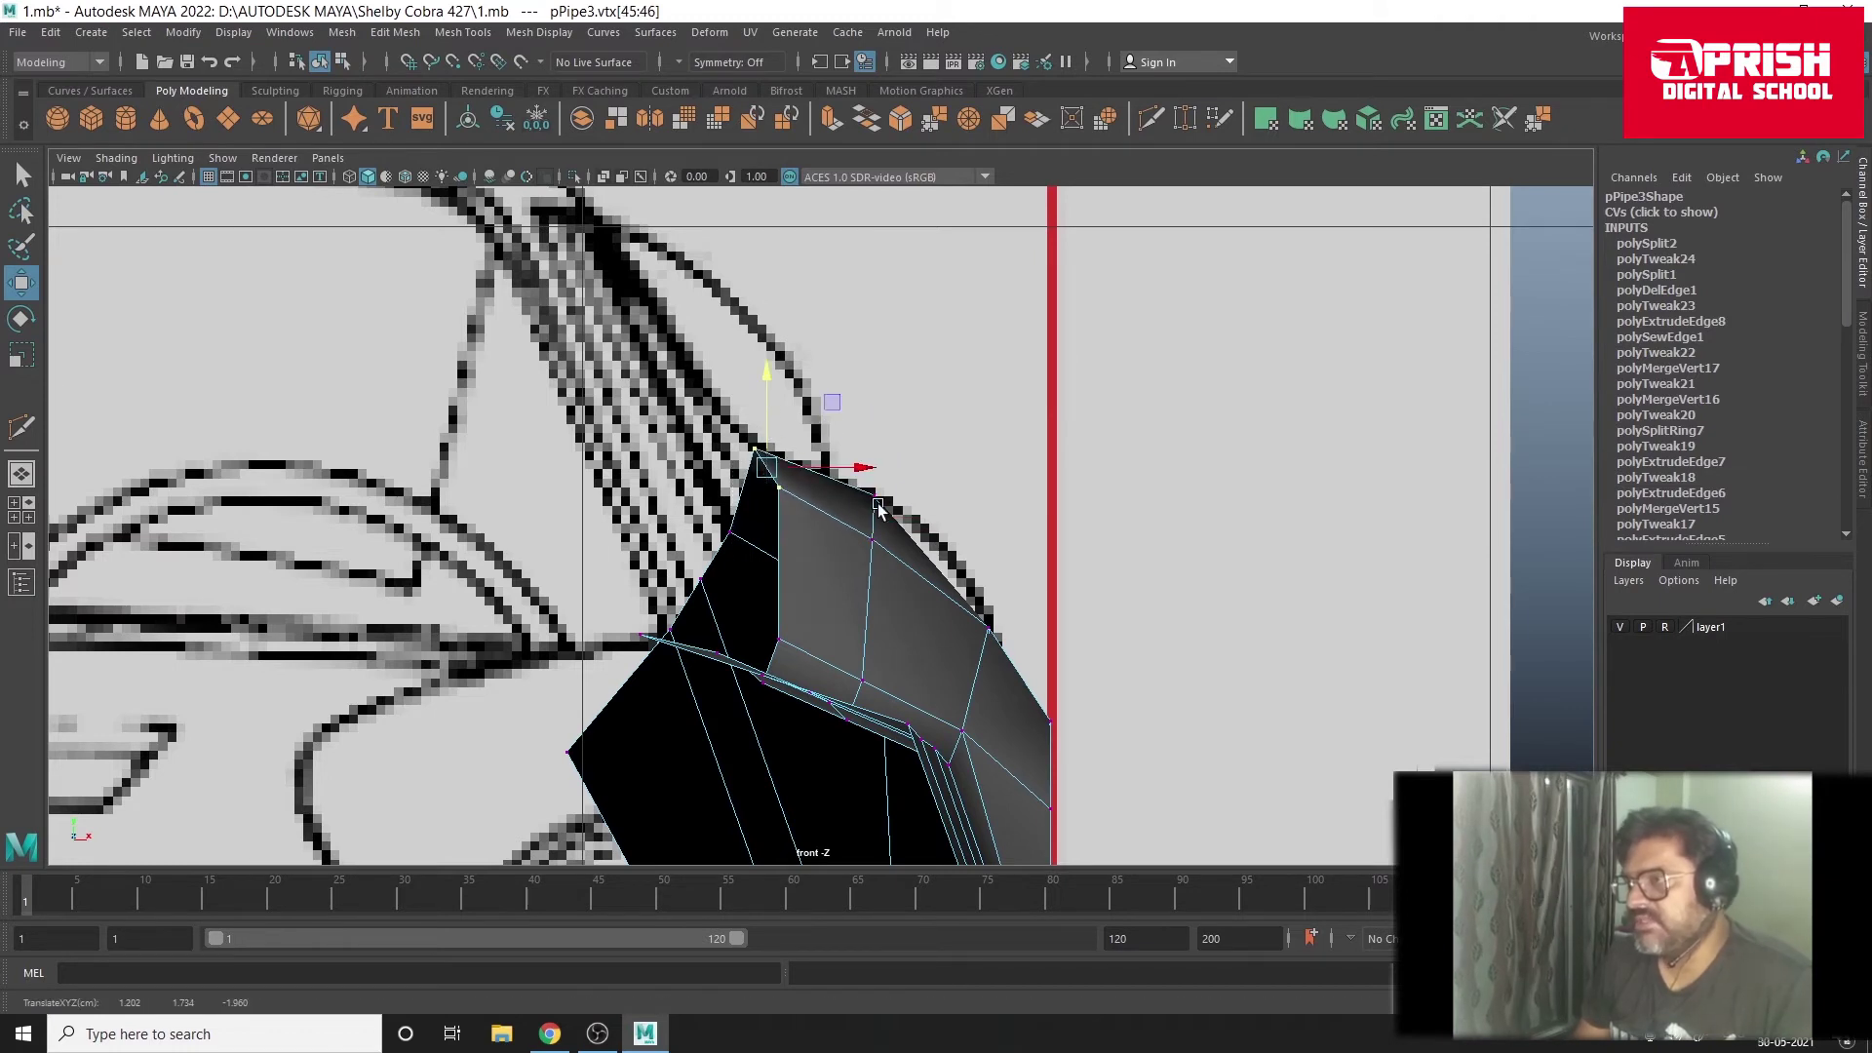
drag(970, 609, 1005, 648)
drag(985, 546, 983, 530)
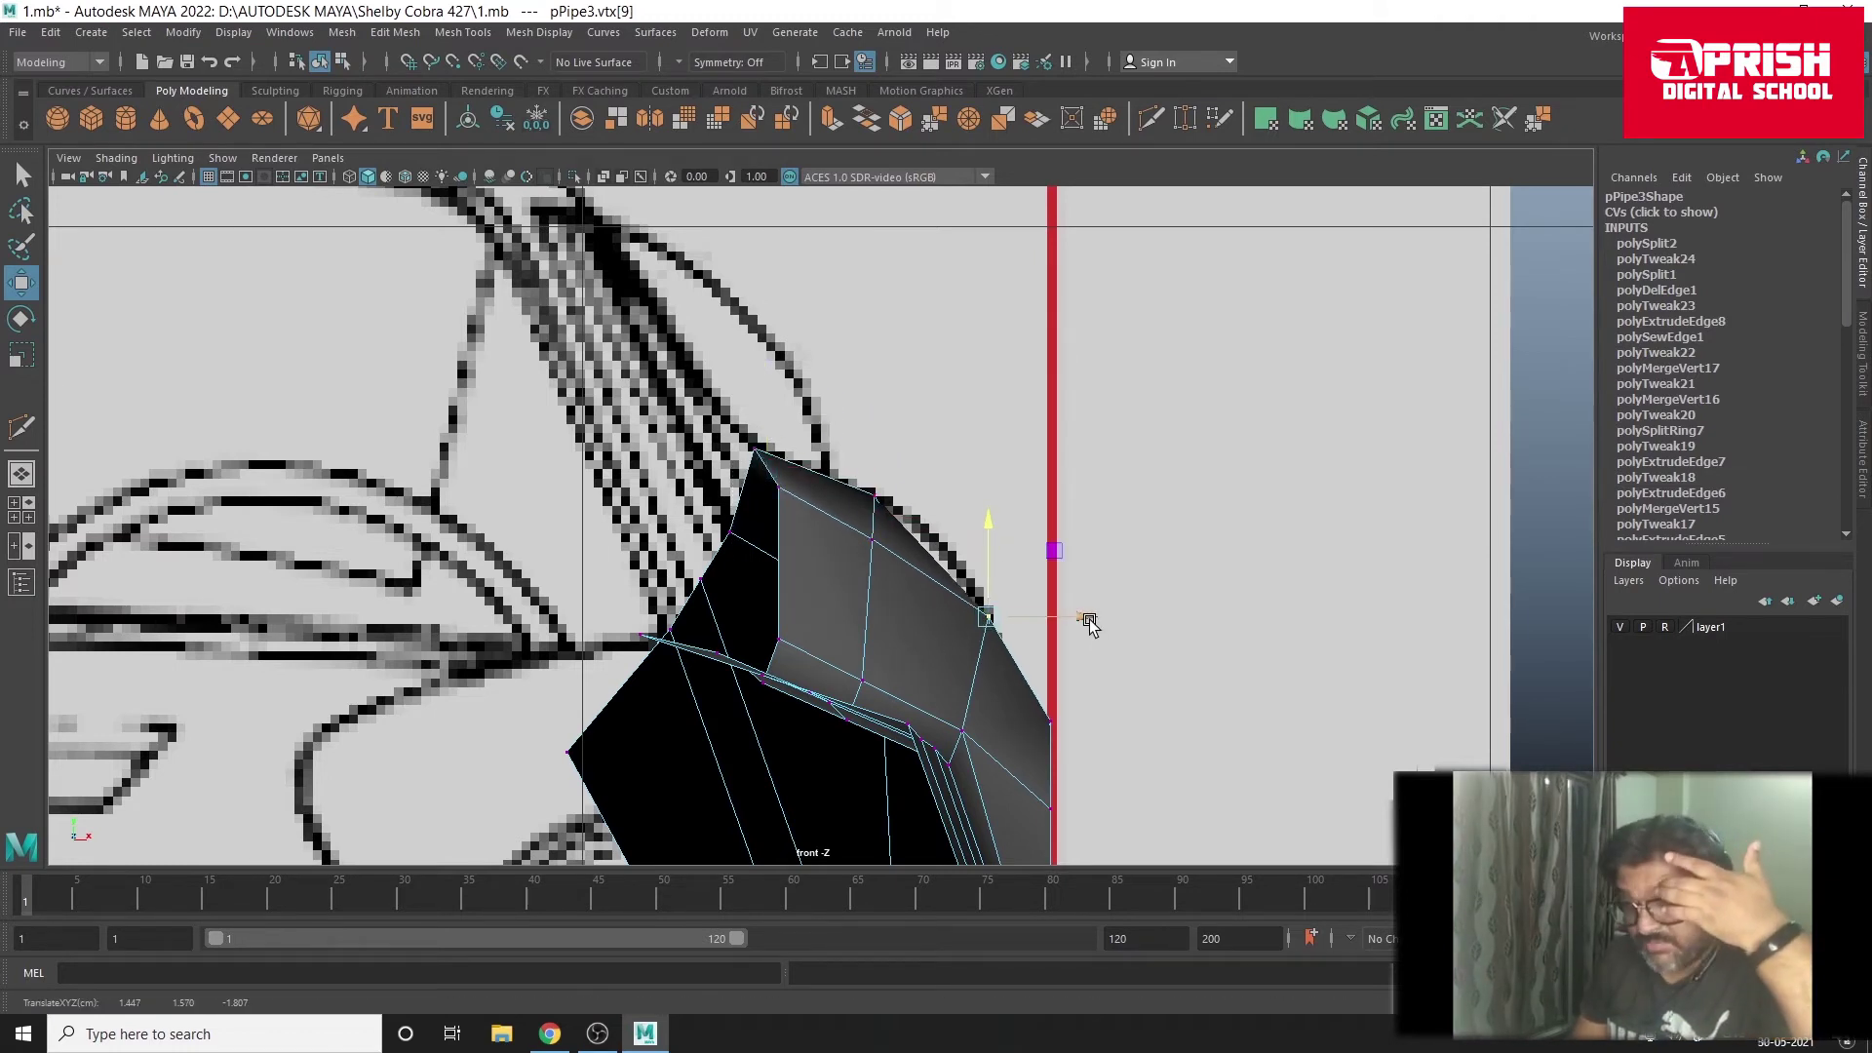
key(space)
key(space)
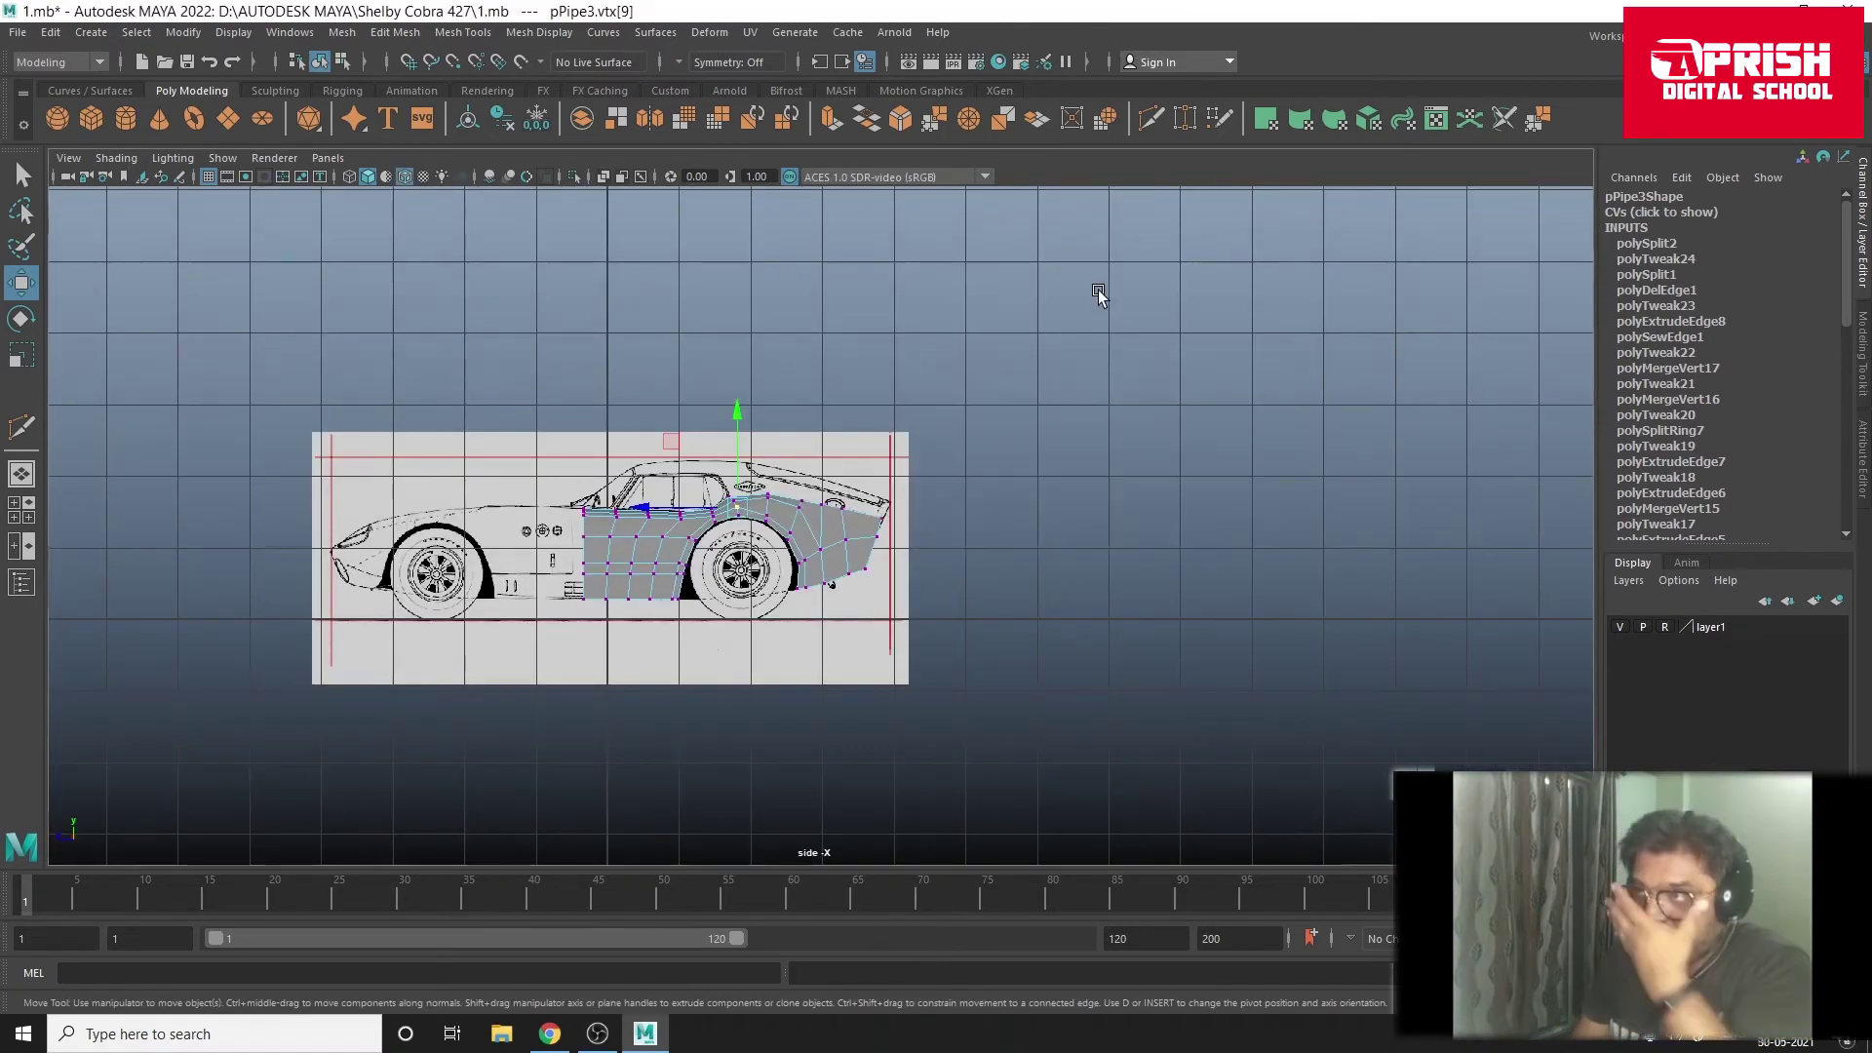
Step: Raise the vertices along the fender's top edge onto the blueprint's upper body line
key(space)
key(space)
mouse_move(1107, 367)
alt+mouse_down()
mouse_move(892, 634)
mouse_move(1058, 681)
alt+mouse_up()
key(space)
scroll(1202, 582, up, 10)
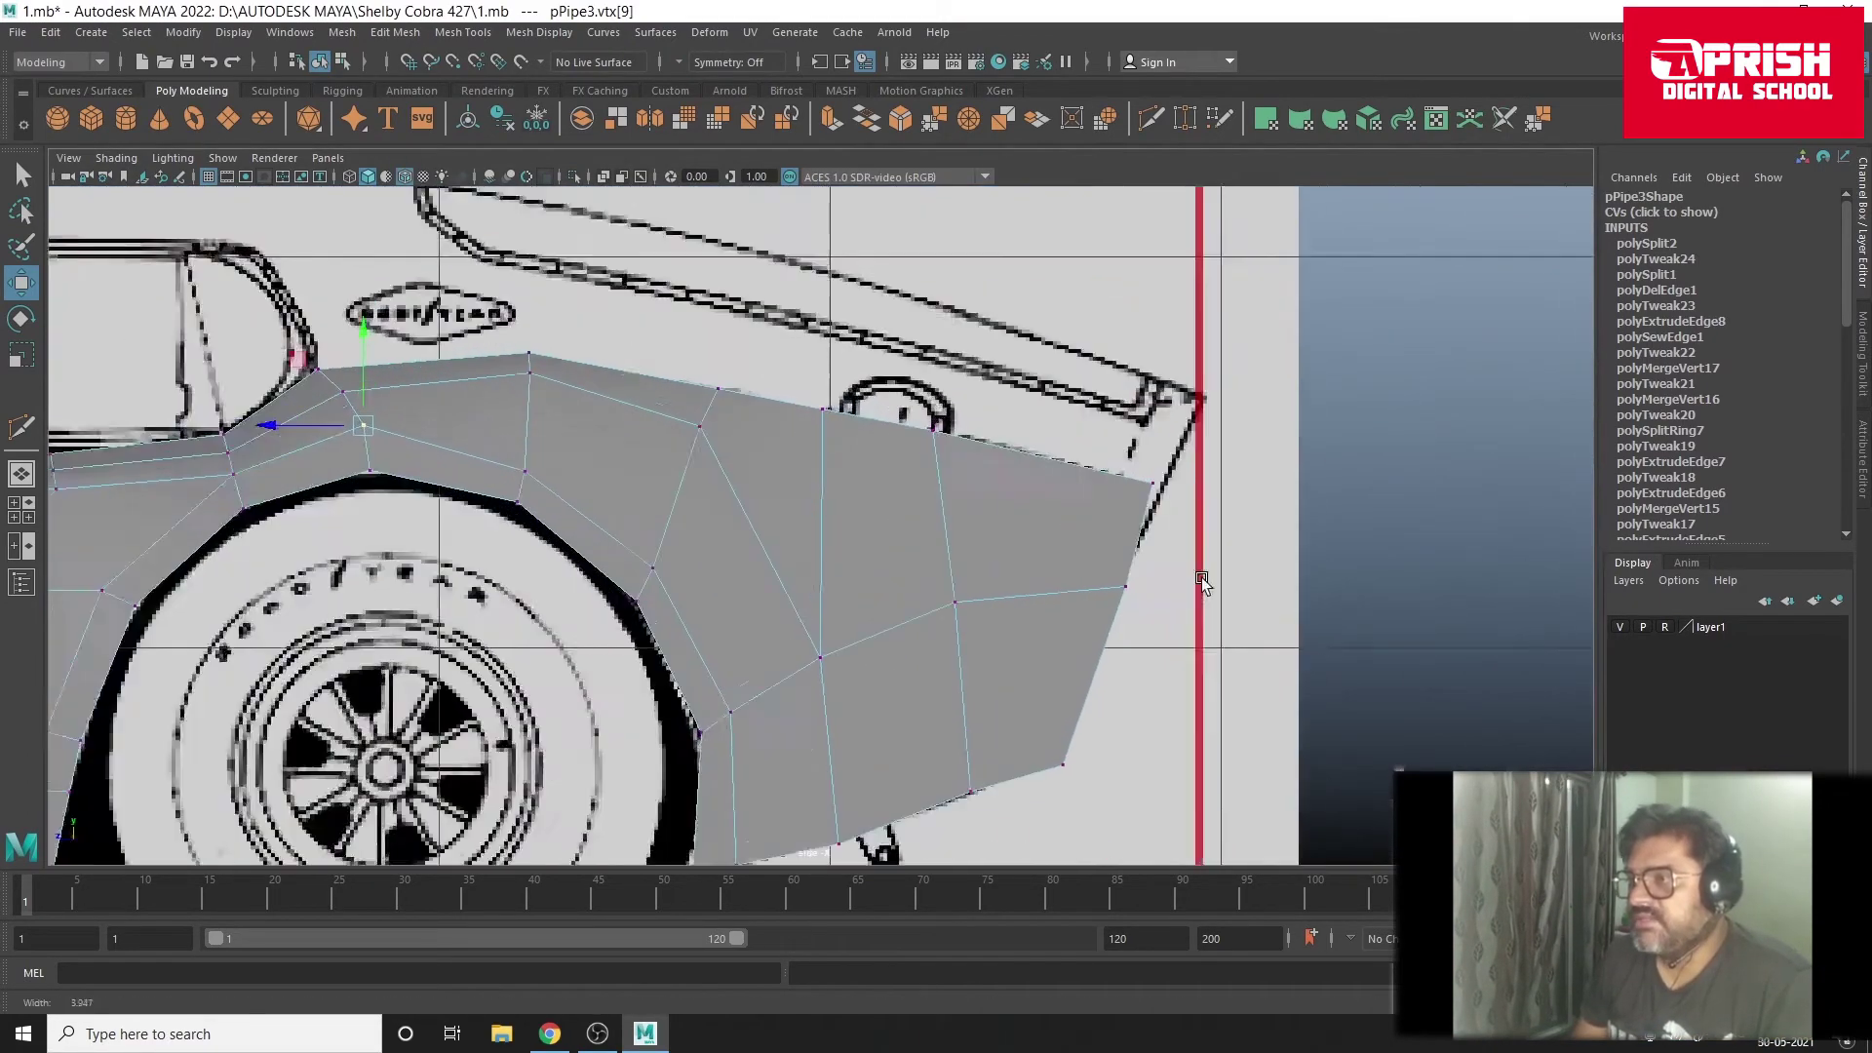
scroll(1202, 582, up, 3)
alt+middle_drag(1172, 494, 952, 487)
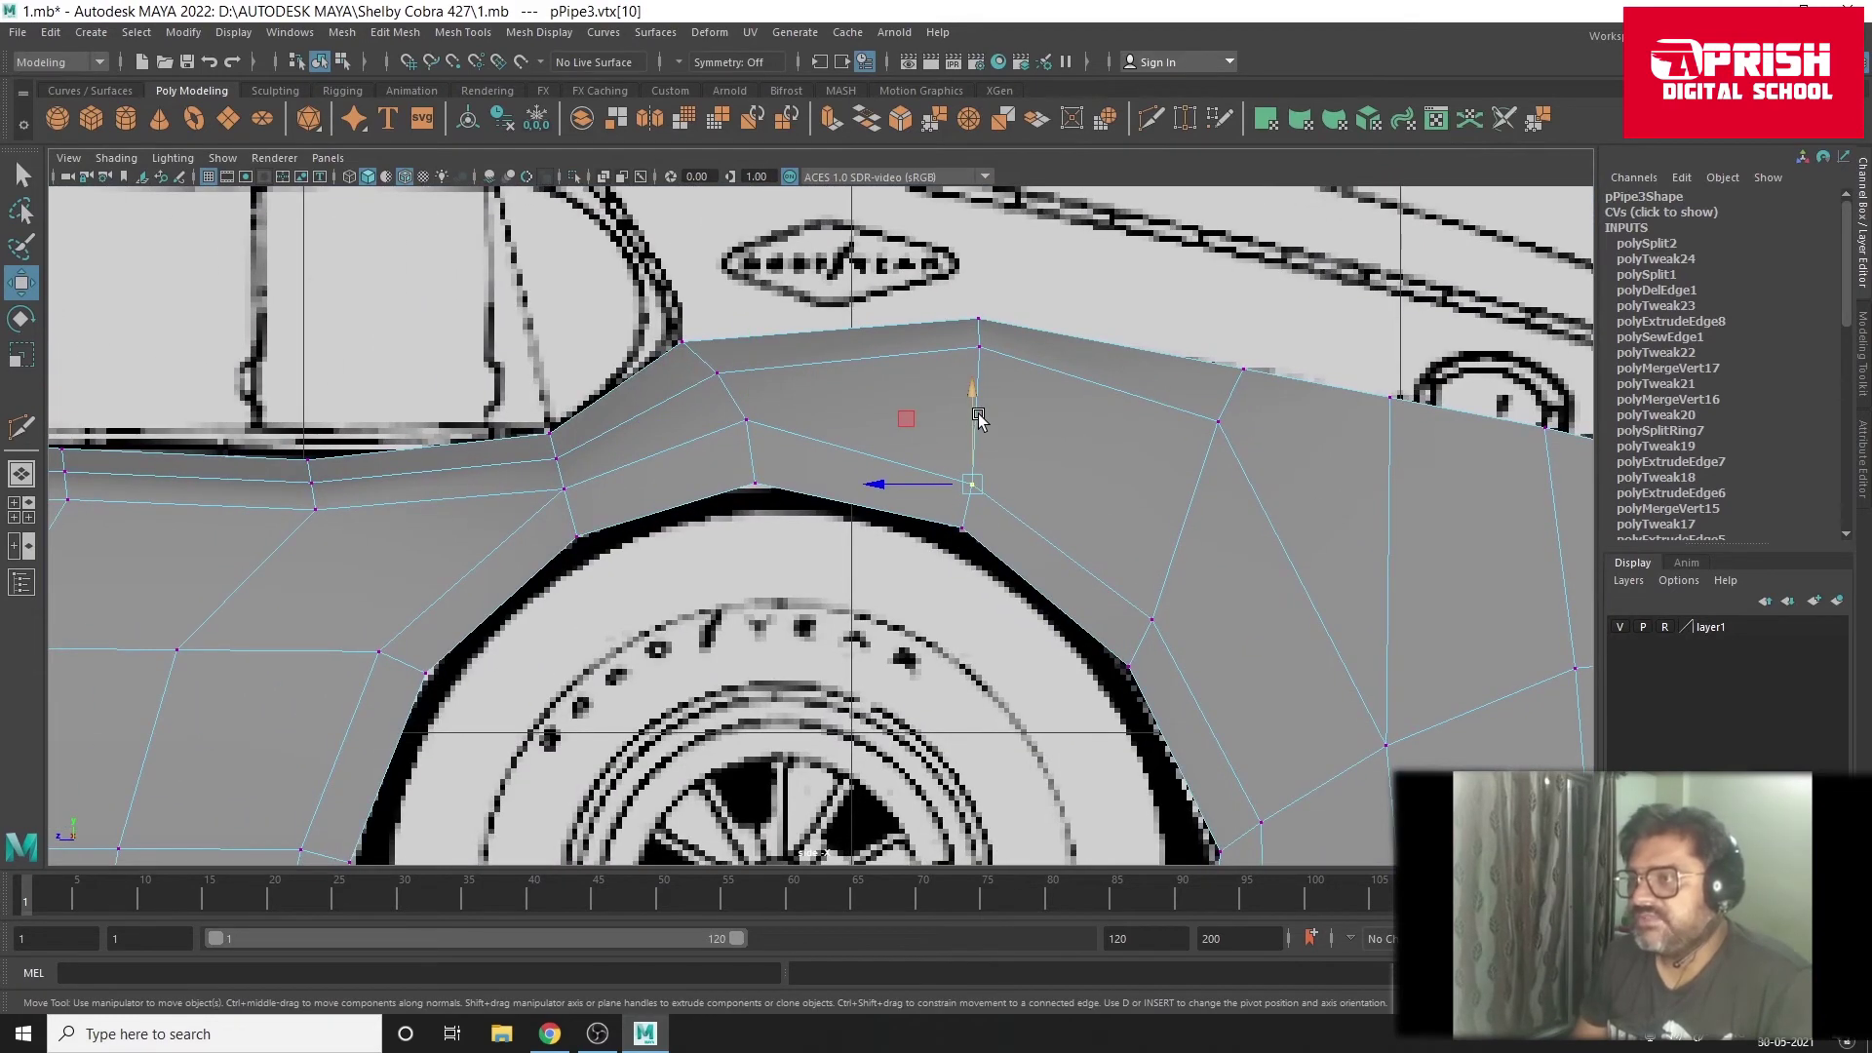
drag(979, 419, 979, 390)
click(1151, 621)
drag(1152, 620, 1167, 583)
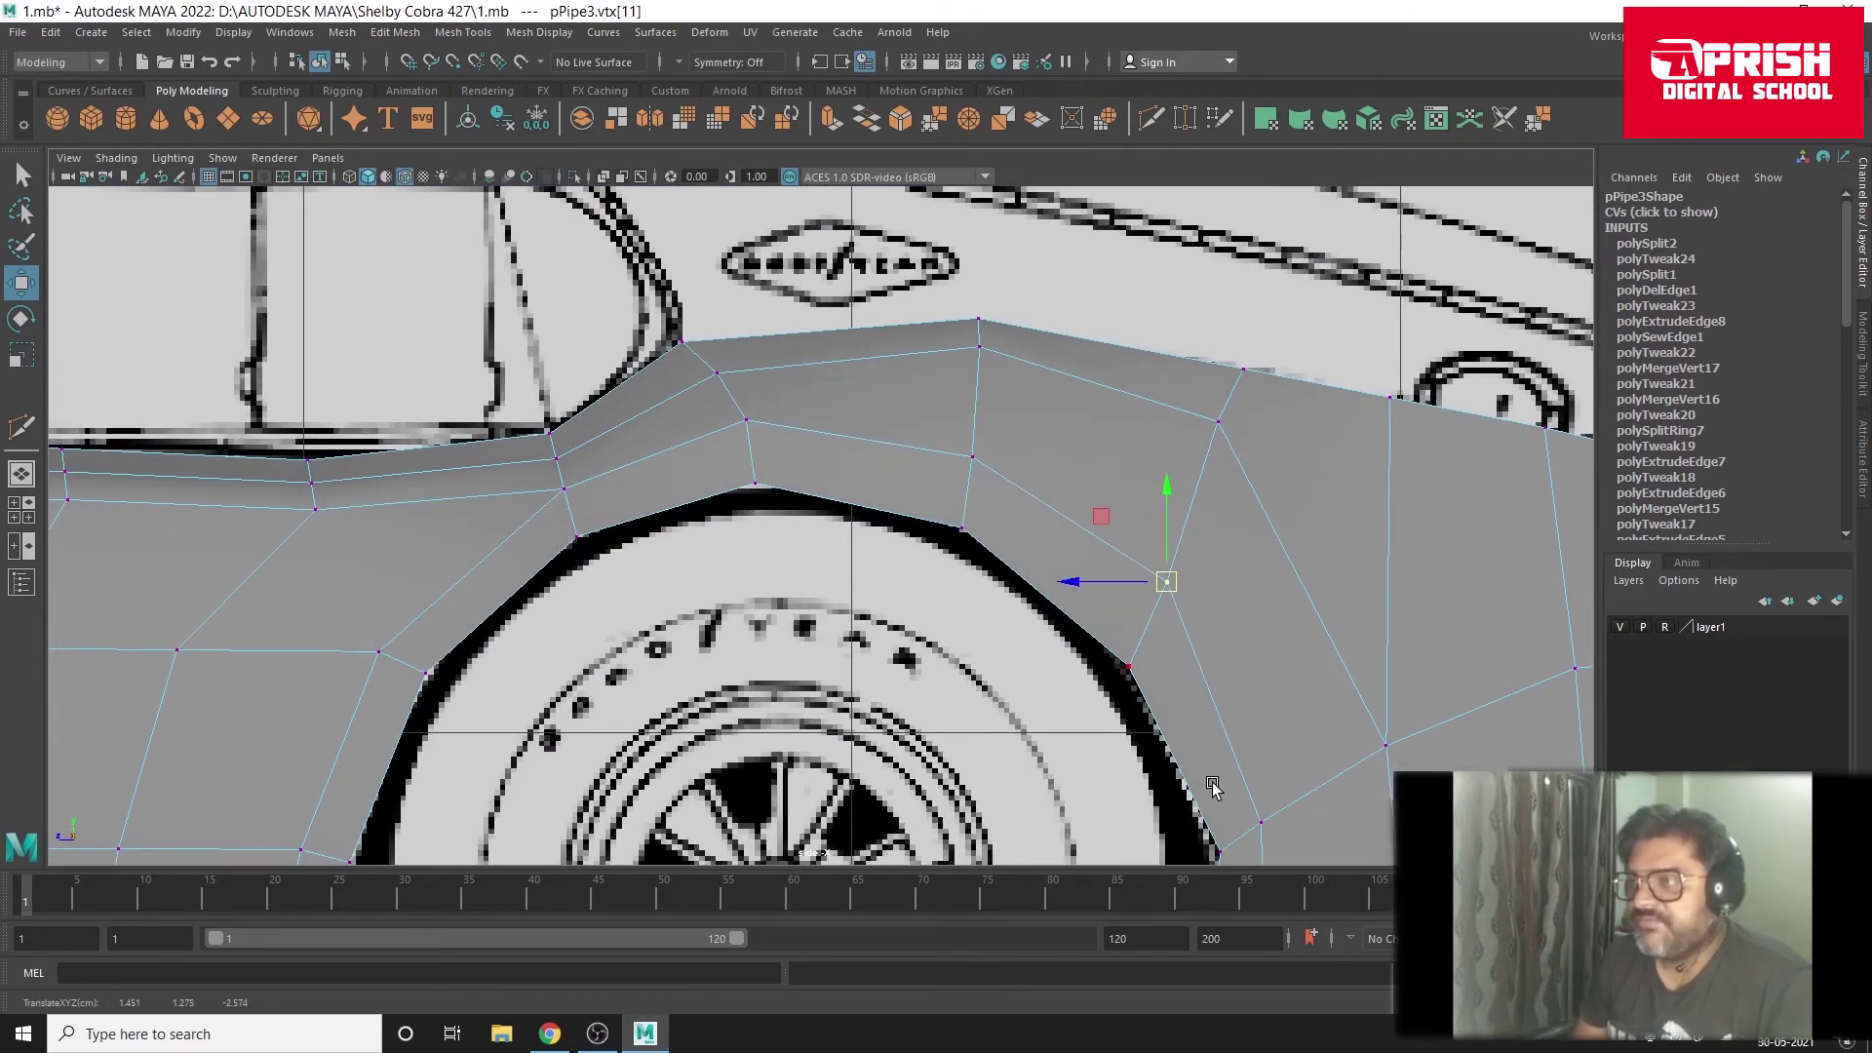
Step: Move the lower vertices beside the rear wheel arch to follow the arch outline
alt+middle_drag(1213, 786, 1136, 579)
mouse_move(1167, 600)
mouse_down()
mouse_move(1187, 585)
mouse_move(1121, 610)
mouse_up()
click(1128, 614)
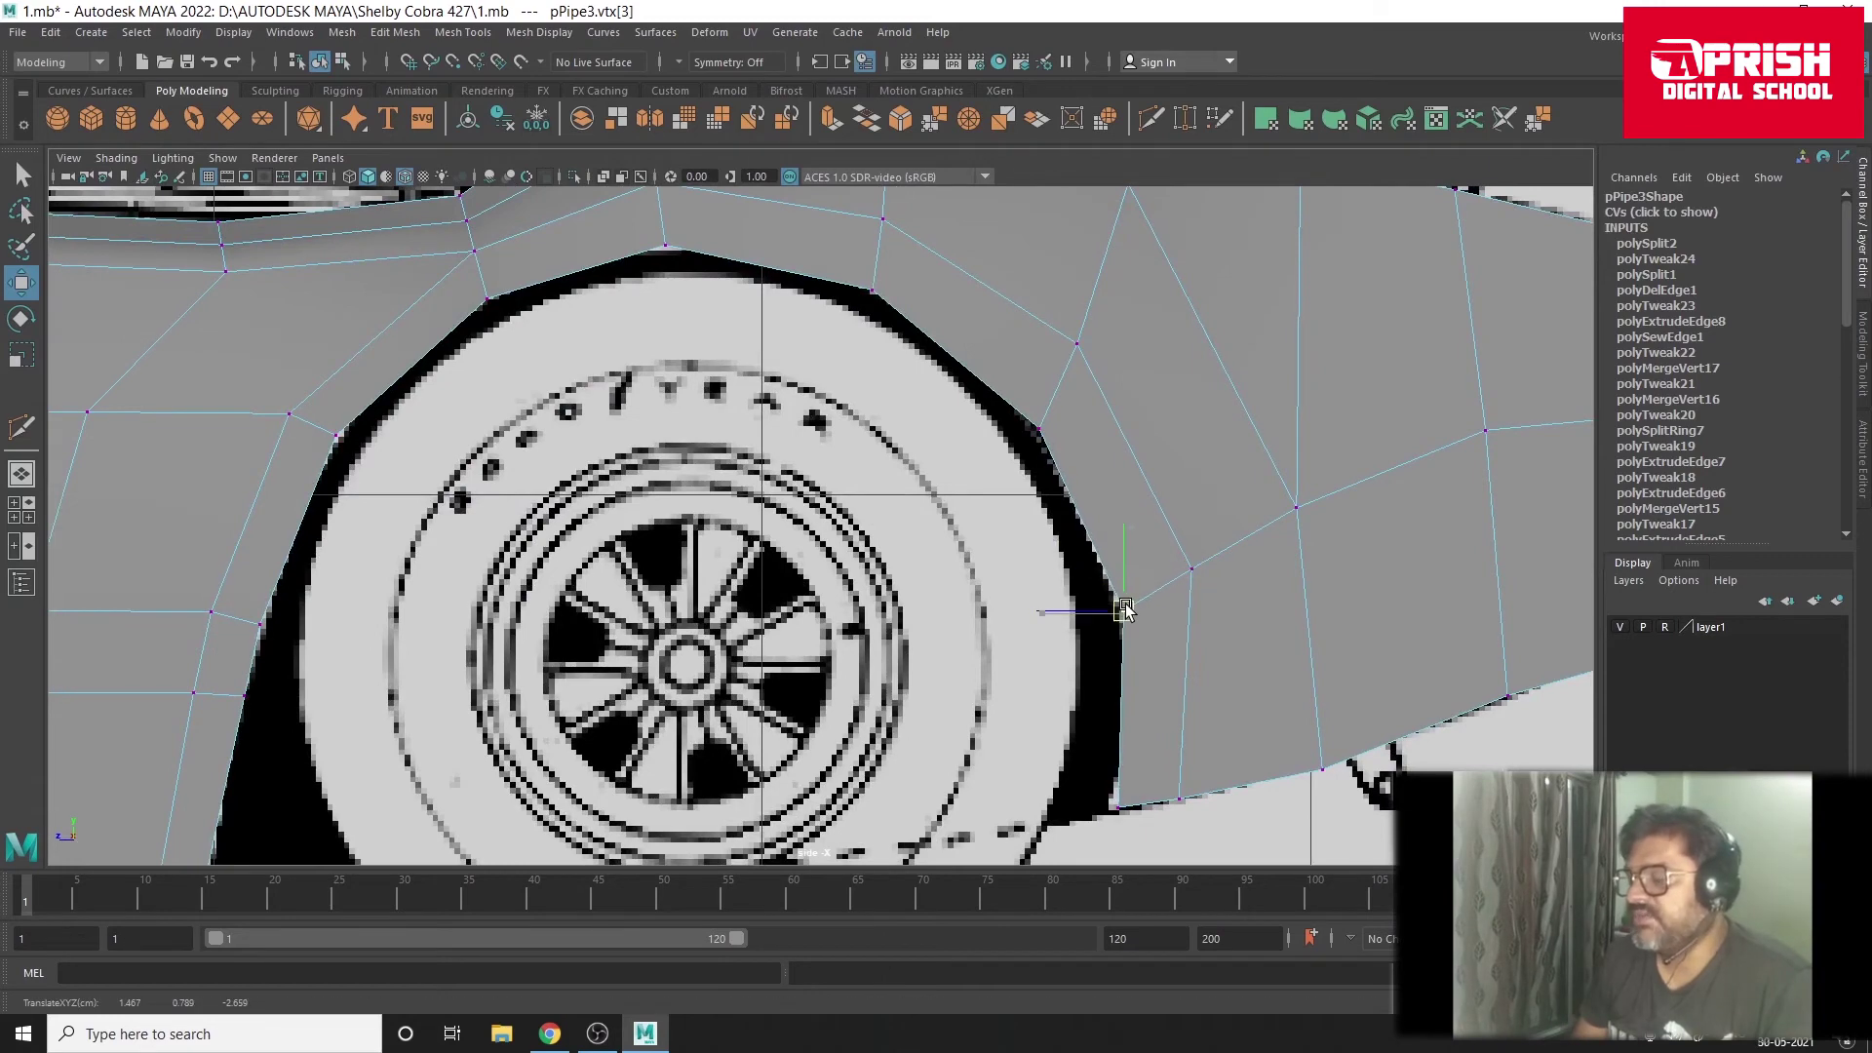
click(1180, 800)
drag(1180, 800, 1323, 758)
click(1322, 771)
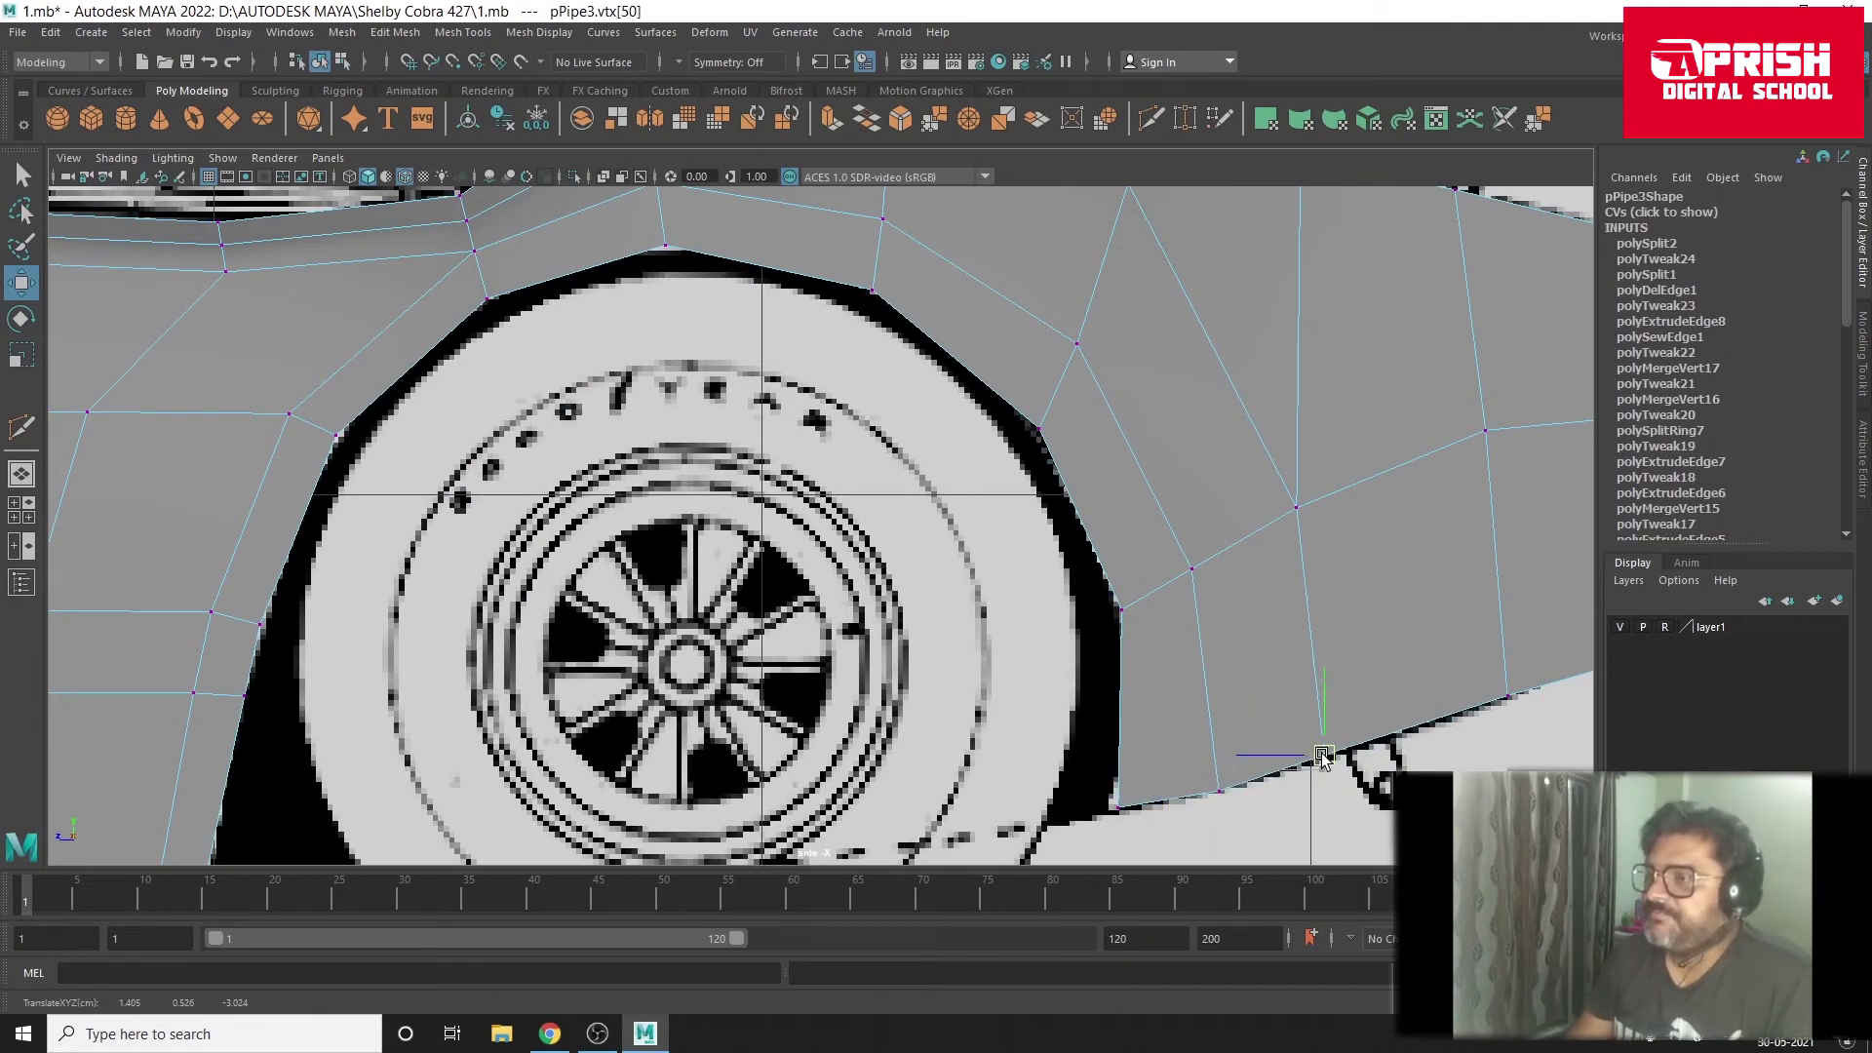
Step: Nudge the rear bottom corner vertex onto the outline and pull the upper rear corner to the tail line
alt+middle_drag(1351, 775, 946, 746)
click(1231, 629)
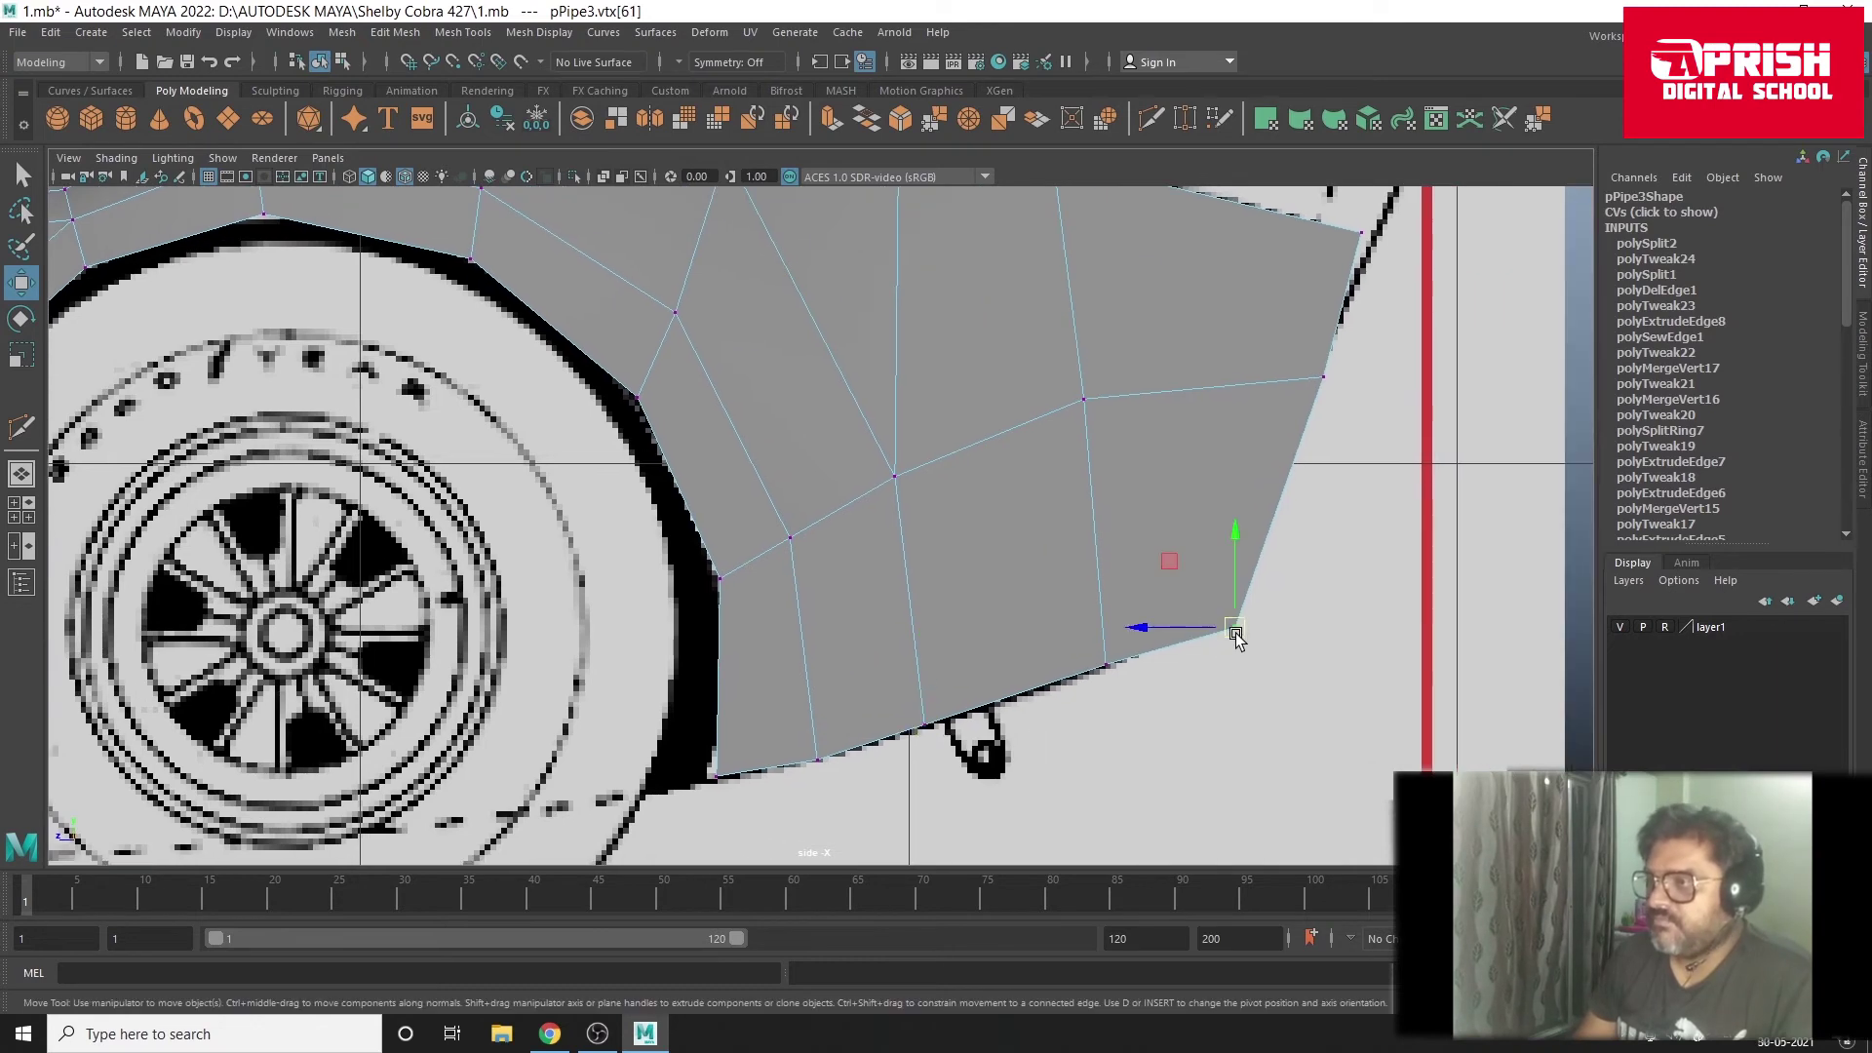
drag(1230, 629, 1205, 627)
alt+middle_drag(1248, 621, 1185, 763)
click(1252, 522)
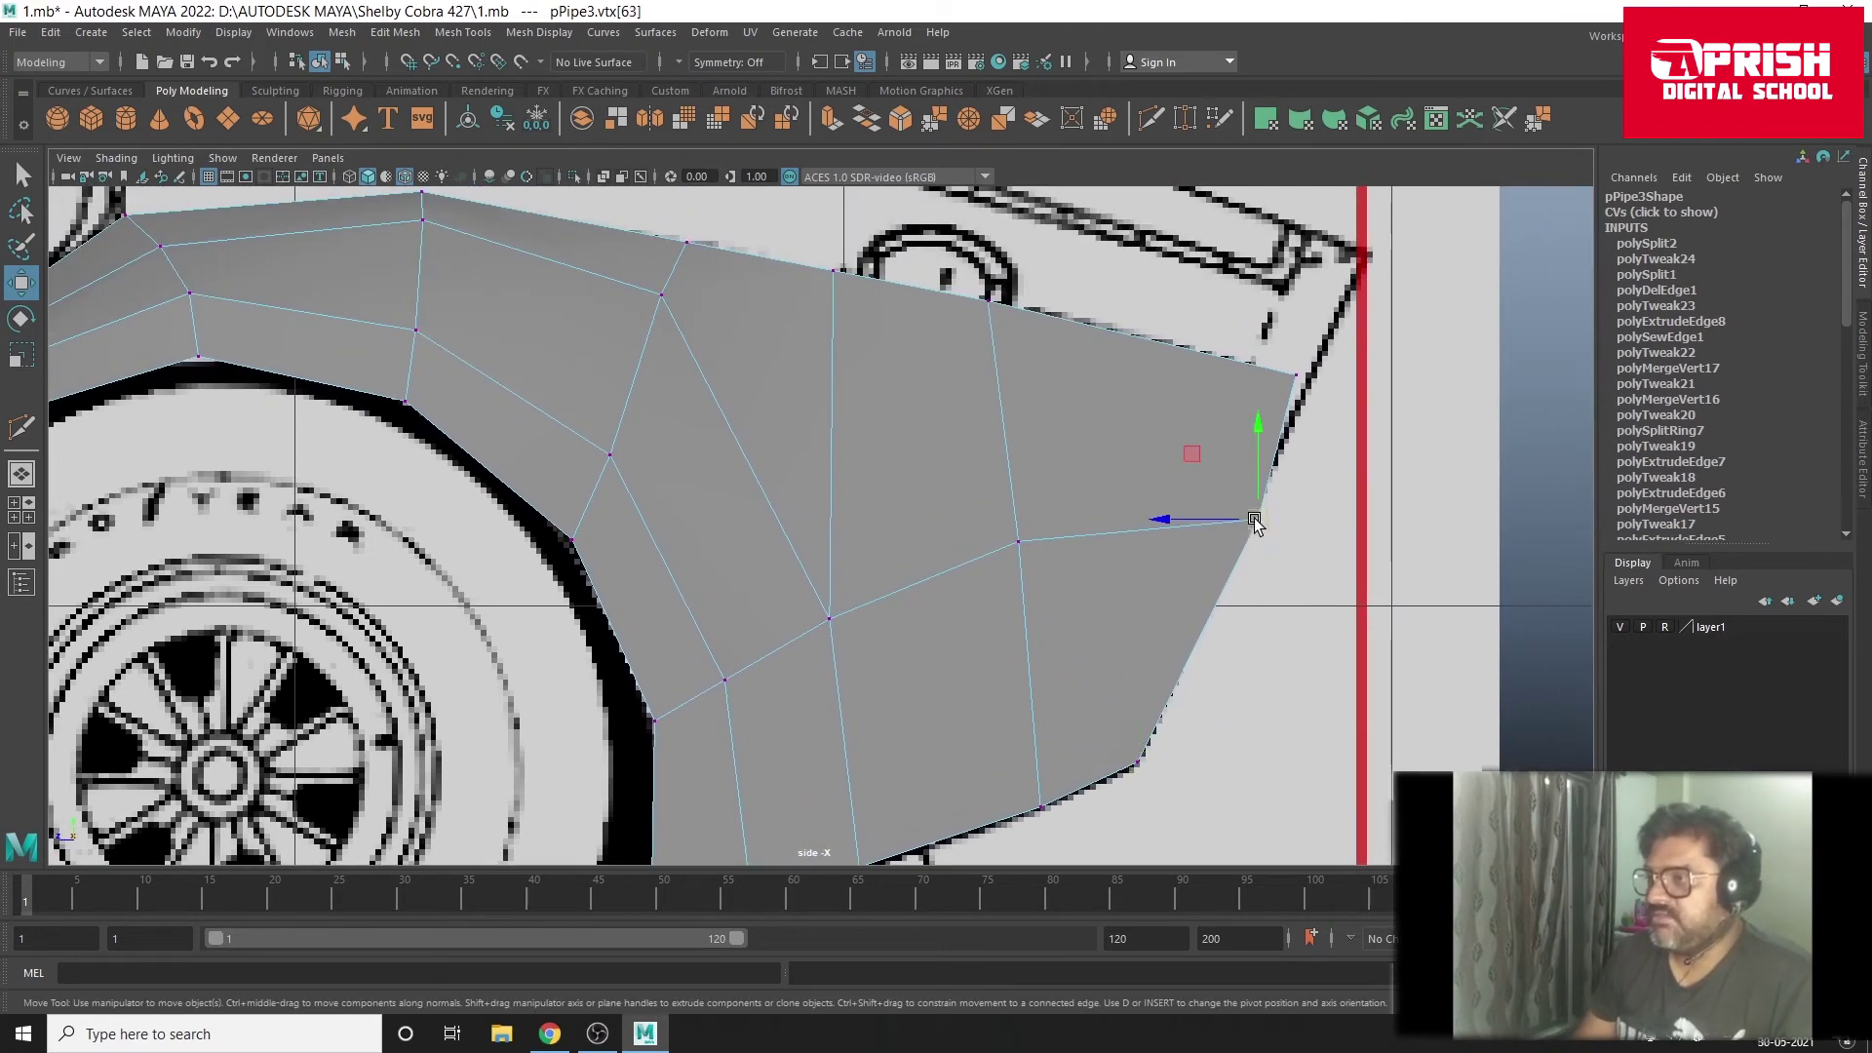
click(1284, 388)
drag(1283, 390, 1303, 382)
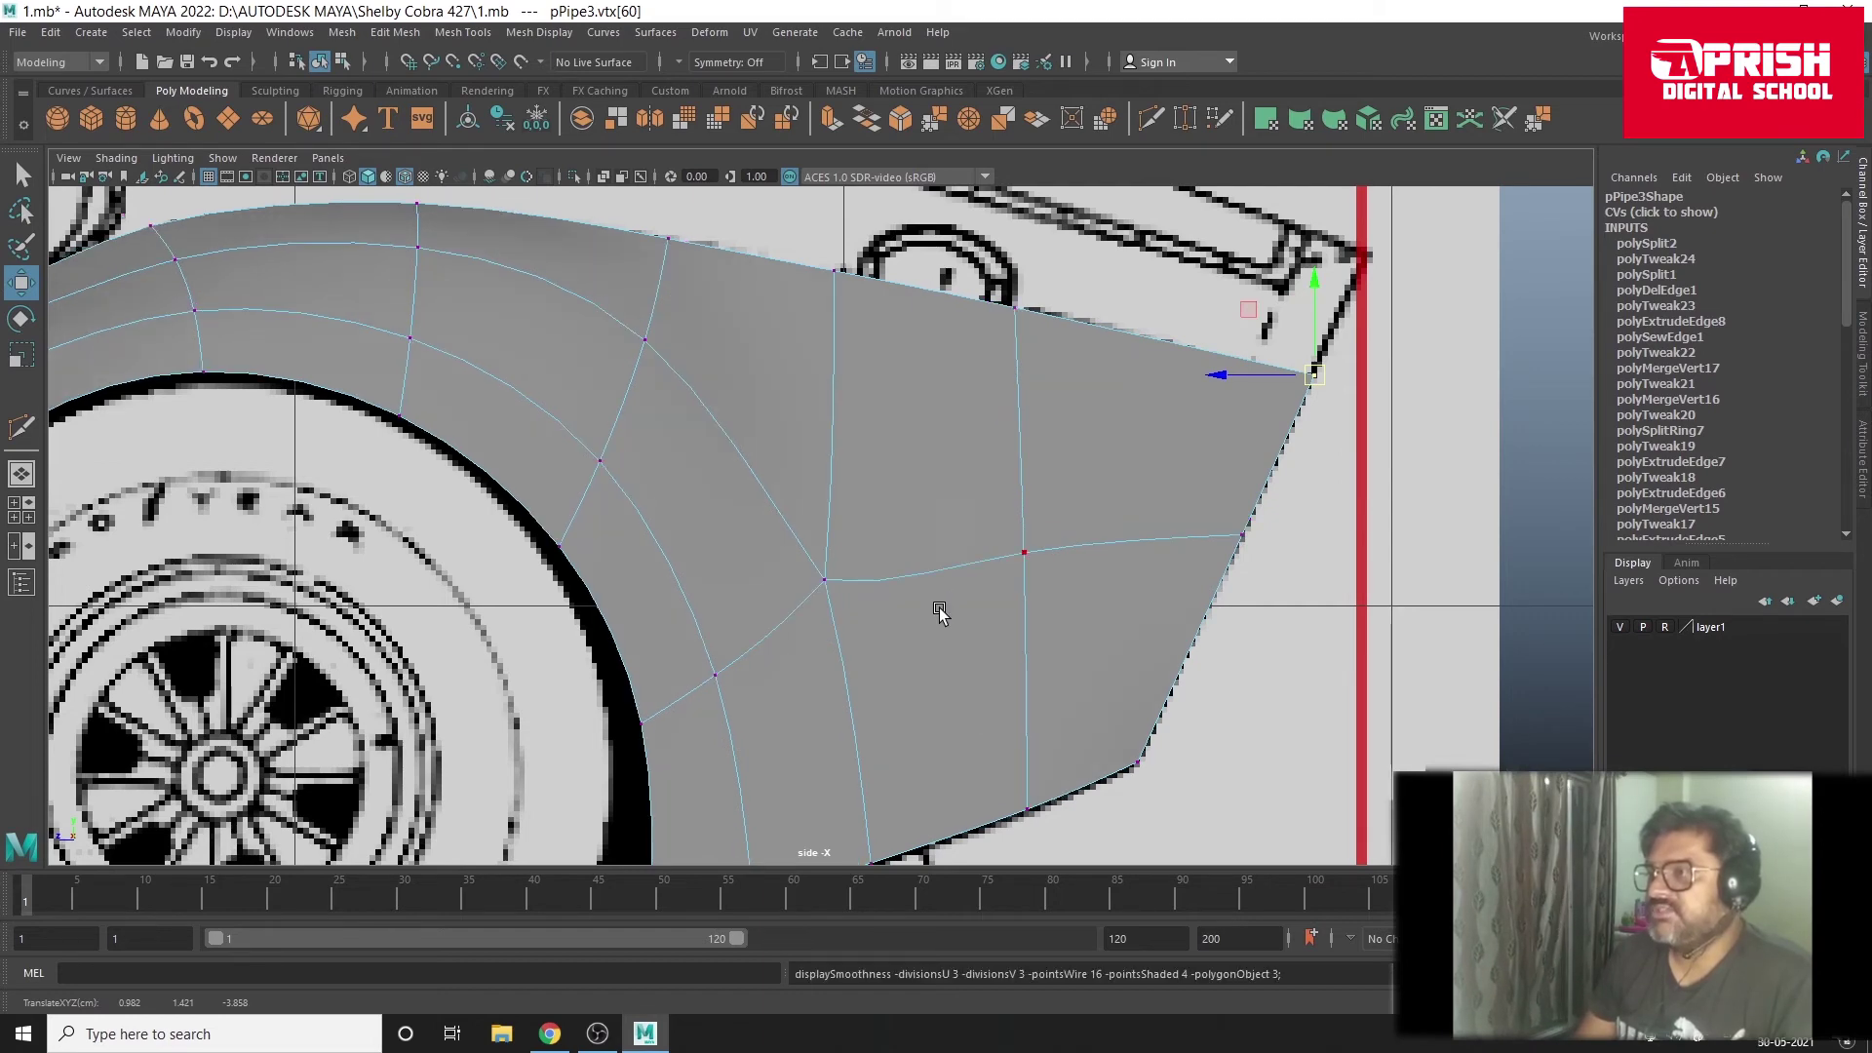
Step: Zoom out and return the smoothed fender panel to Object Mode
scroll(936, 609, down, 10)
scroll(770, 595, up, 8)
scroll(656, 523, up, 3)
scroll(877, 543, up, 2)
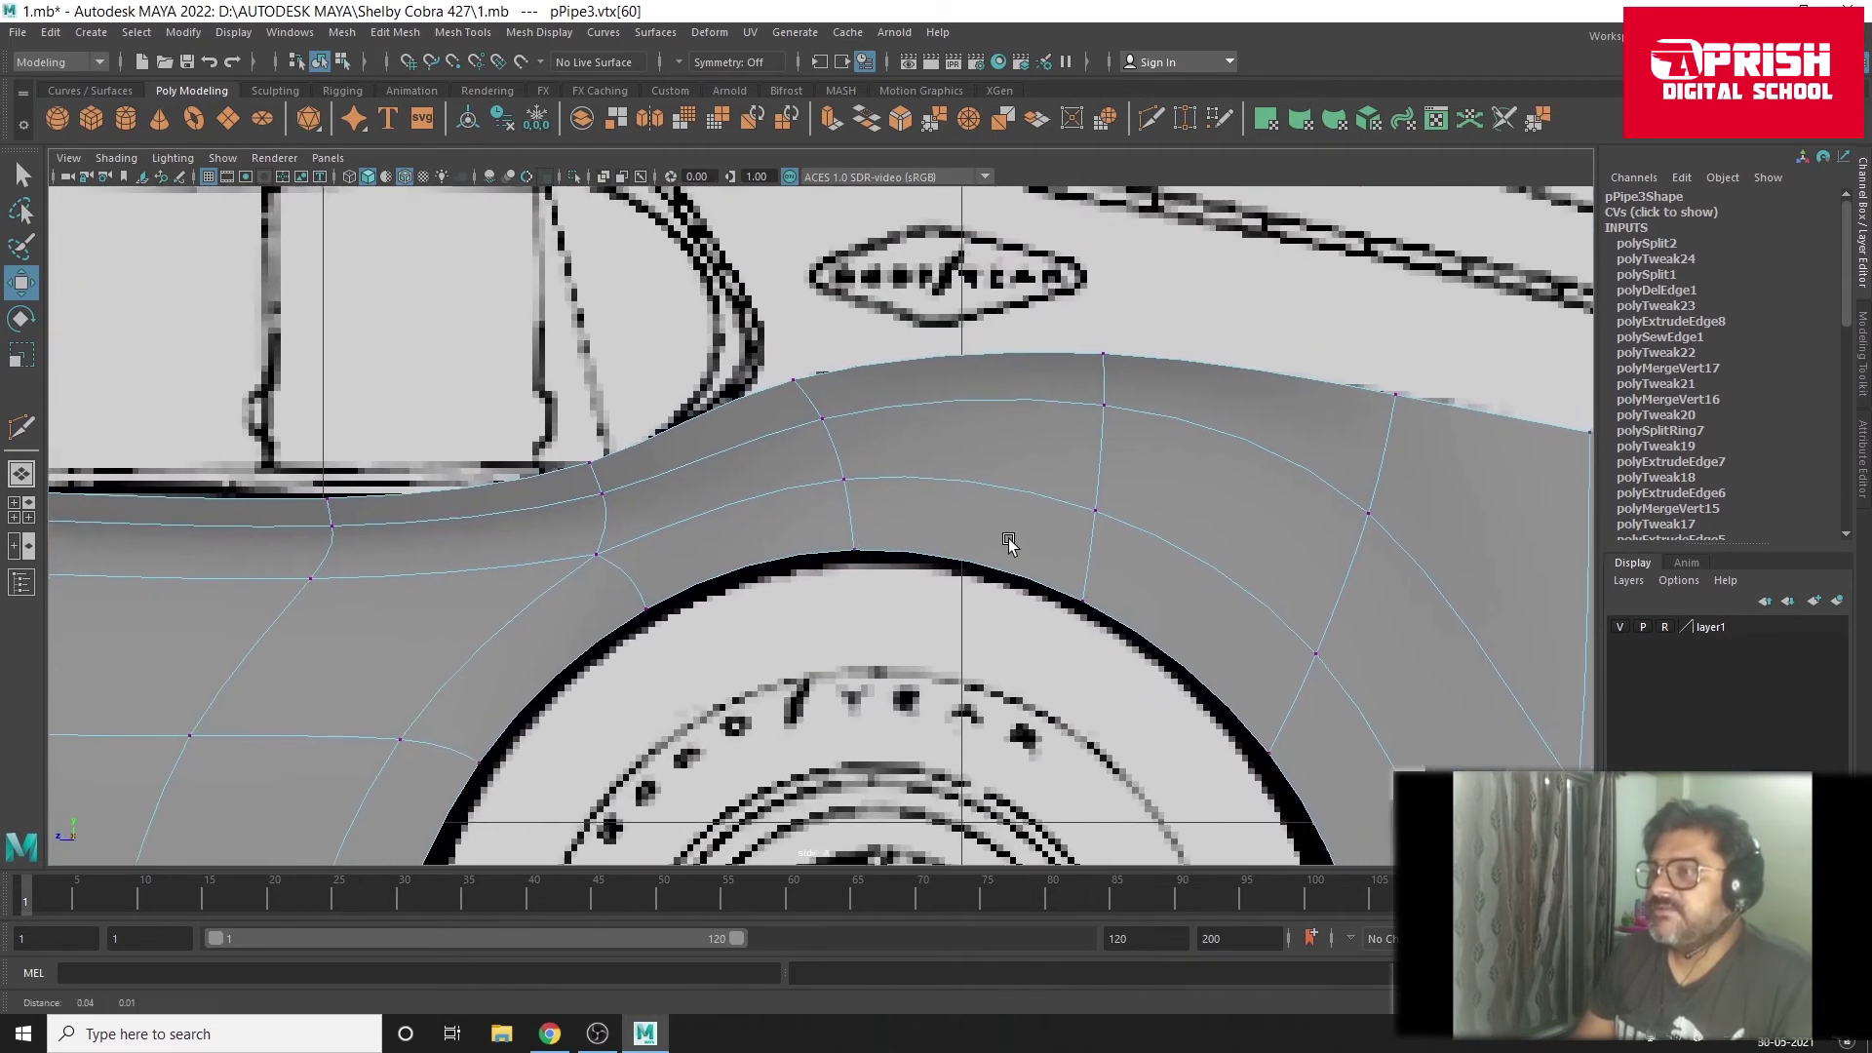
right_drag(869, 451, 961, 418)
scroll(984, 493, up, 2)
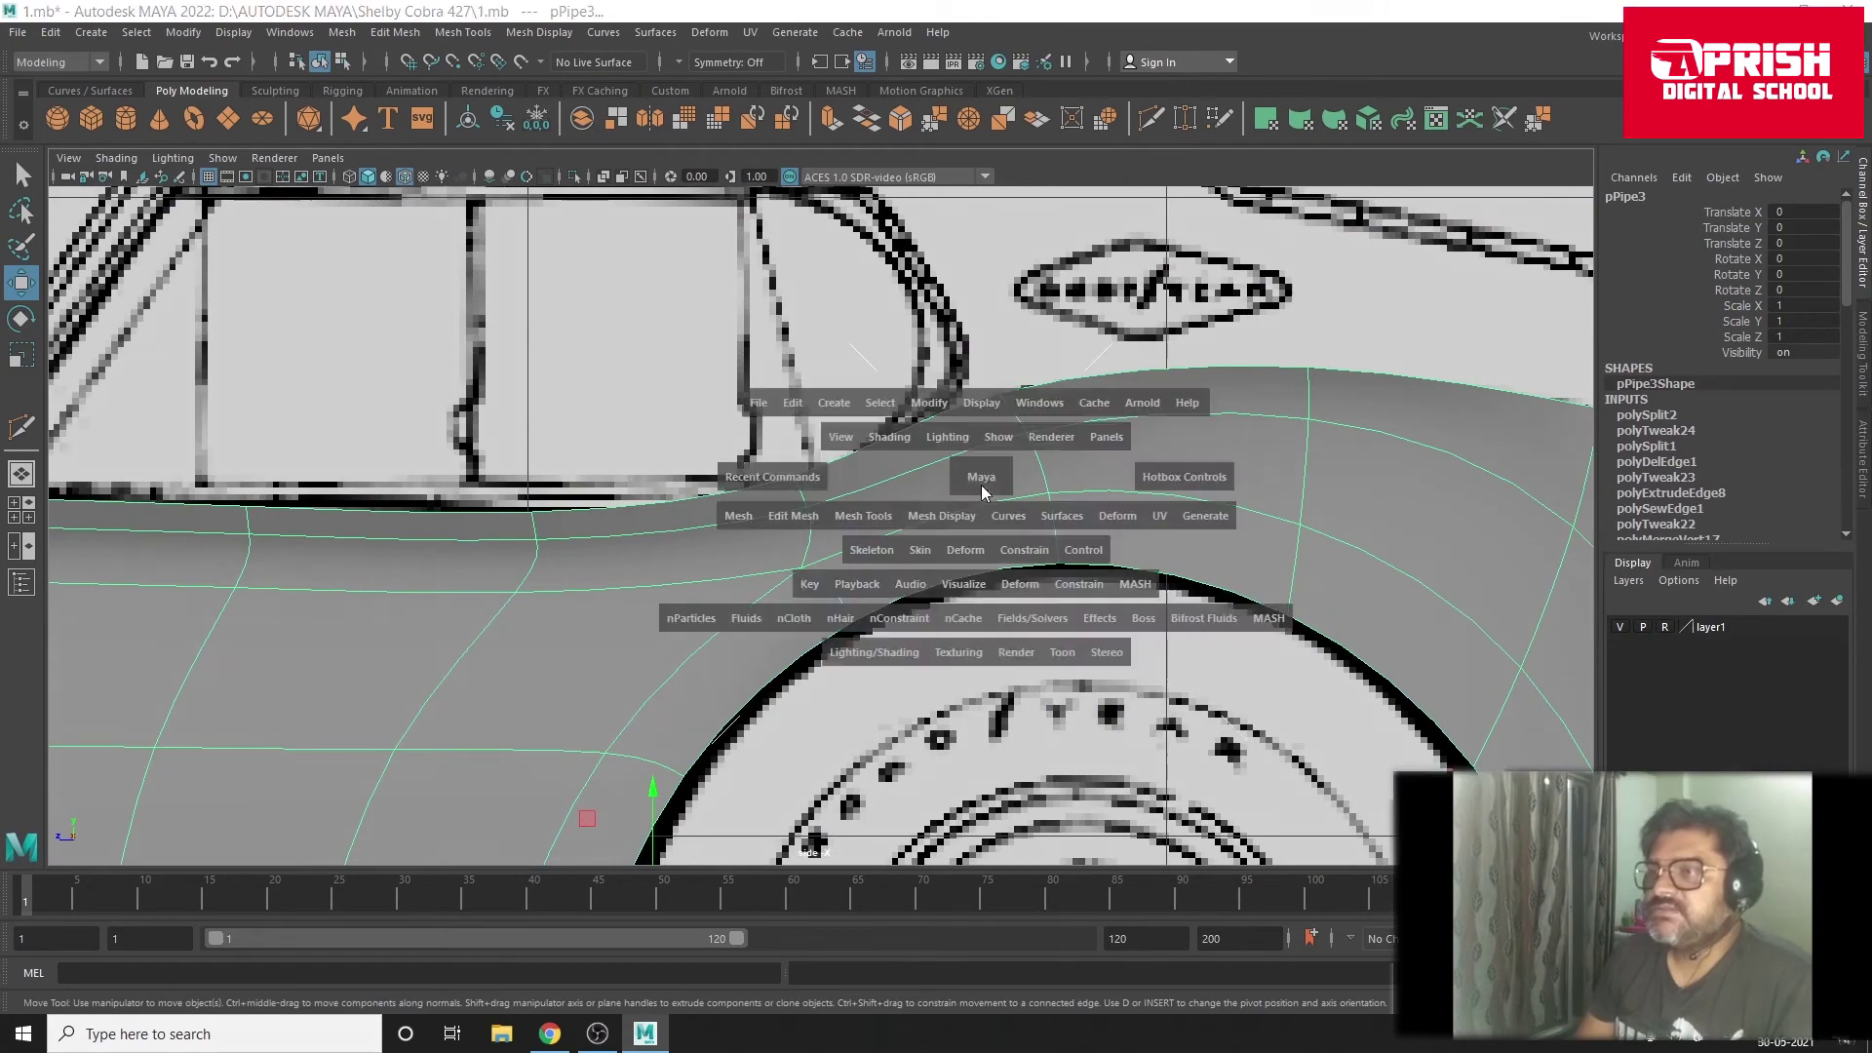
Step: Orbit around the car in perspective to inspect the smoothed fender from front, side and above
key(space)
key(space)
mouse_move(975, 493)
alt+mouse_down()
mouse_move(927, 495)
mouse_move(986, 489)
mouse_move(987, 458)
alt+mouse_up()
right_drag(759, 451, 848, 426)
click(990, 563)
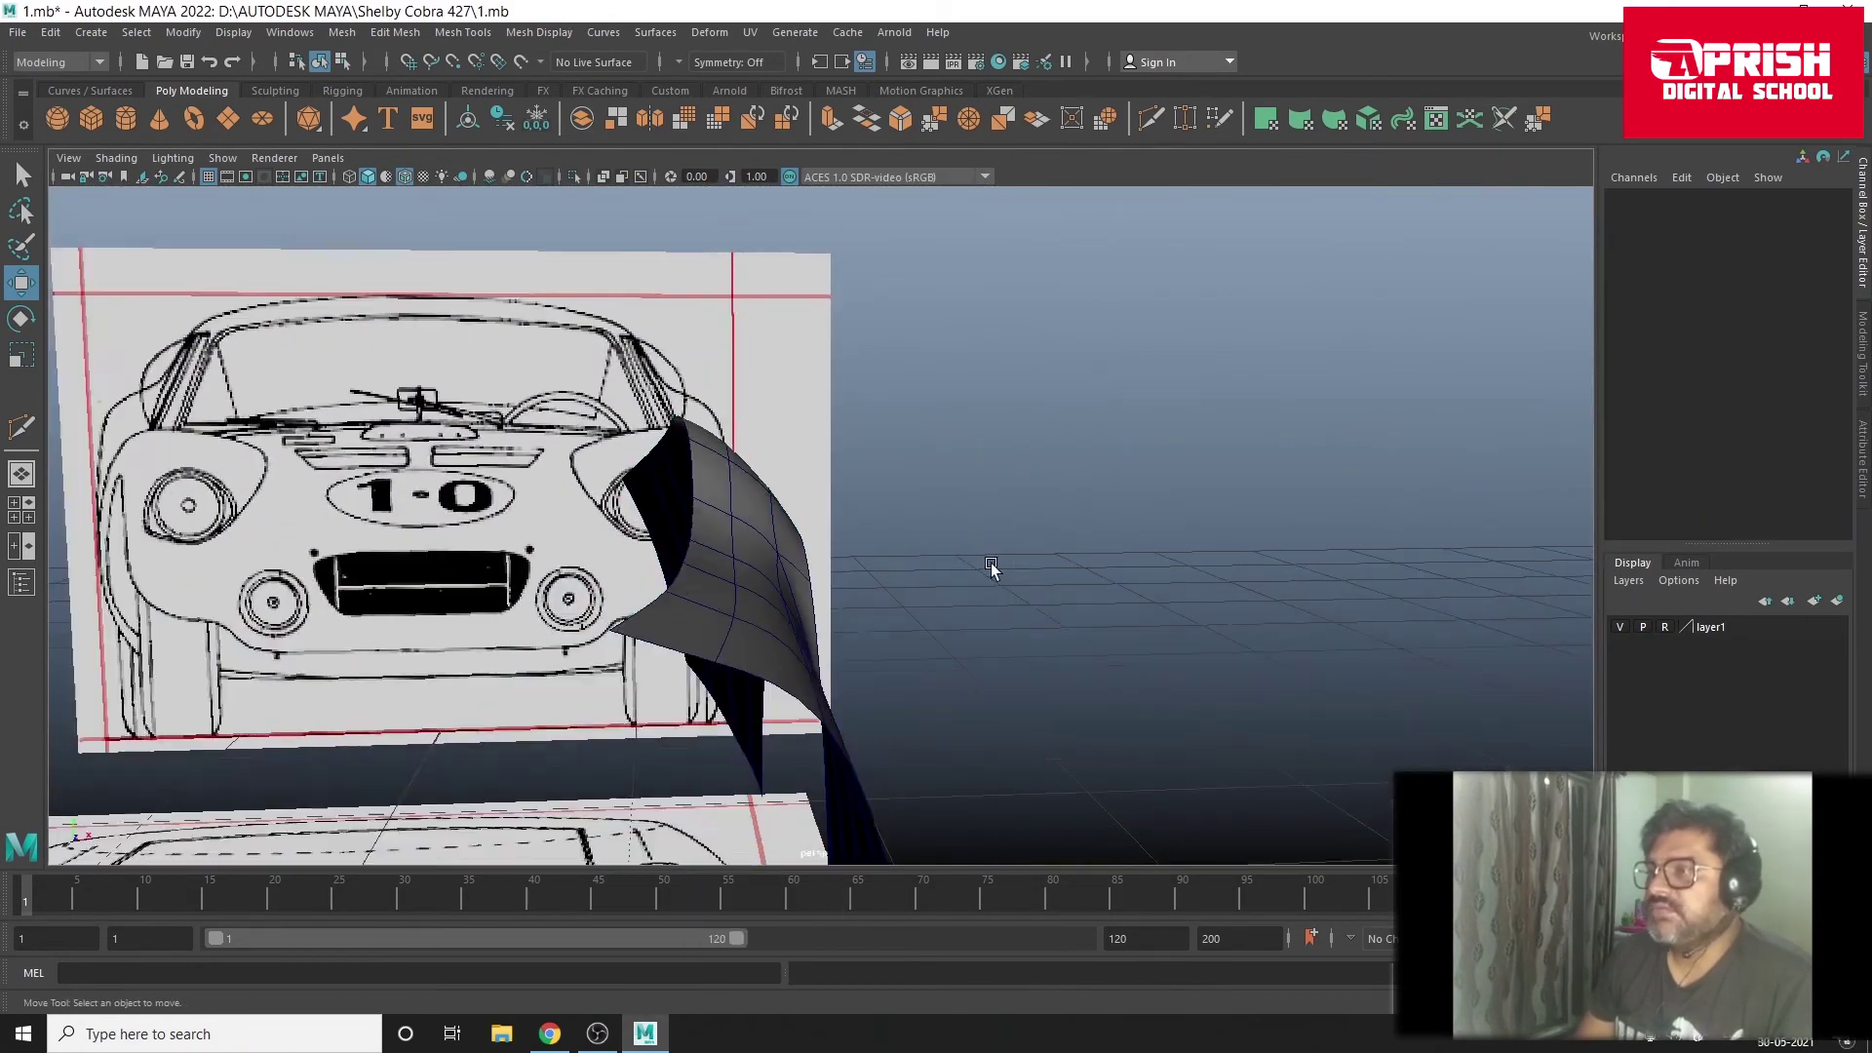
mouse_move(991, 564)
alt+mouse_down()
mouse_move(885, 607)
mouse_move(644, 624)
alt+mouse_up()
alt+drag(1129, 563, 592, 261)
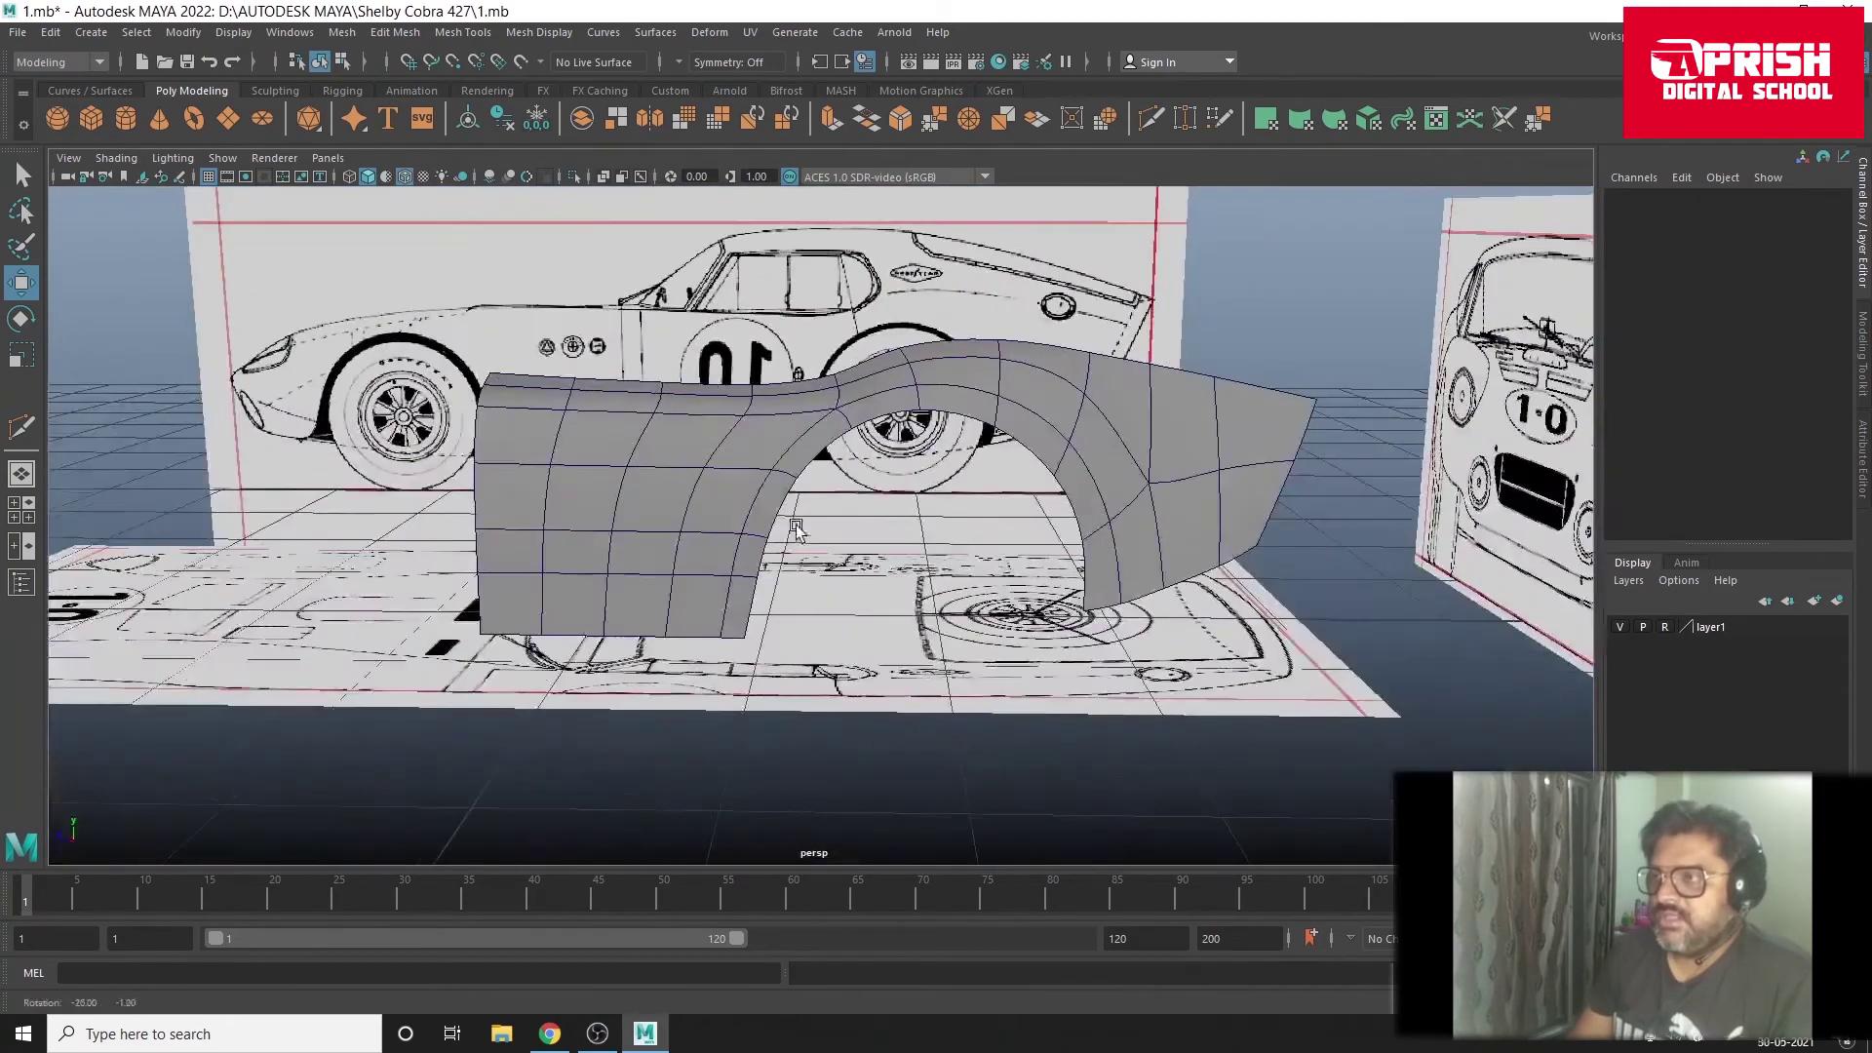
click(404, 176)
mouse_move(407, 190)
alt+mouse_down()
mouse_move(651, 689)
mouse_move(769, 635)
mouse_move(839, 639)
mouse_move(799, 671)
mouse_move(470, 620)
alt+mouse_up()
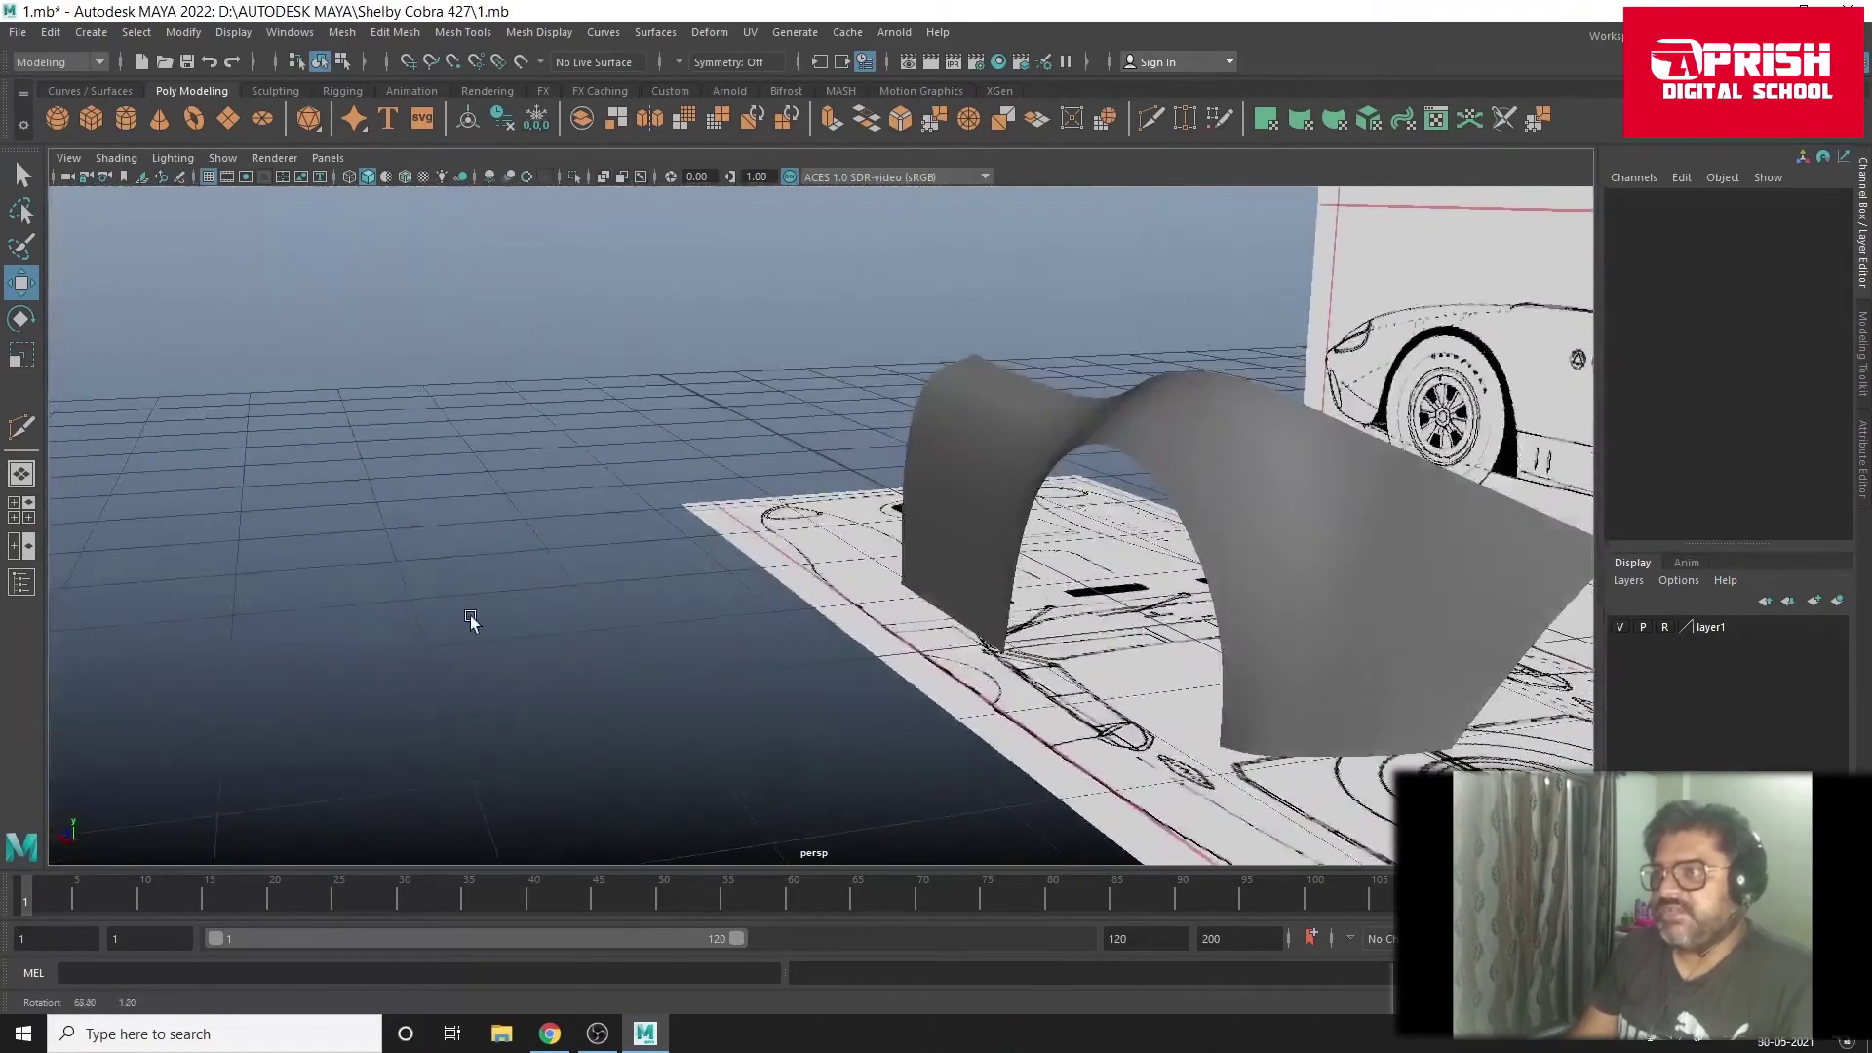
Step: Select the fender and zoom into the enlarged side view toward the panel's front end
click(1145, 512)
alt+drag(1217, 541, 881, 566)
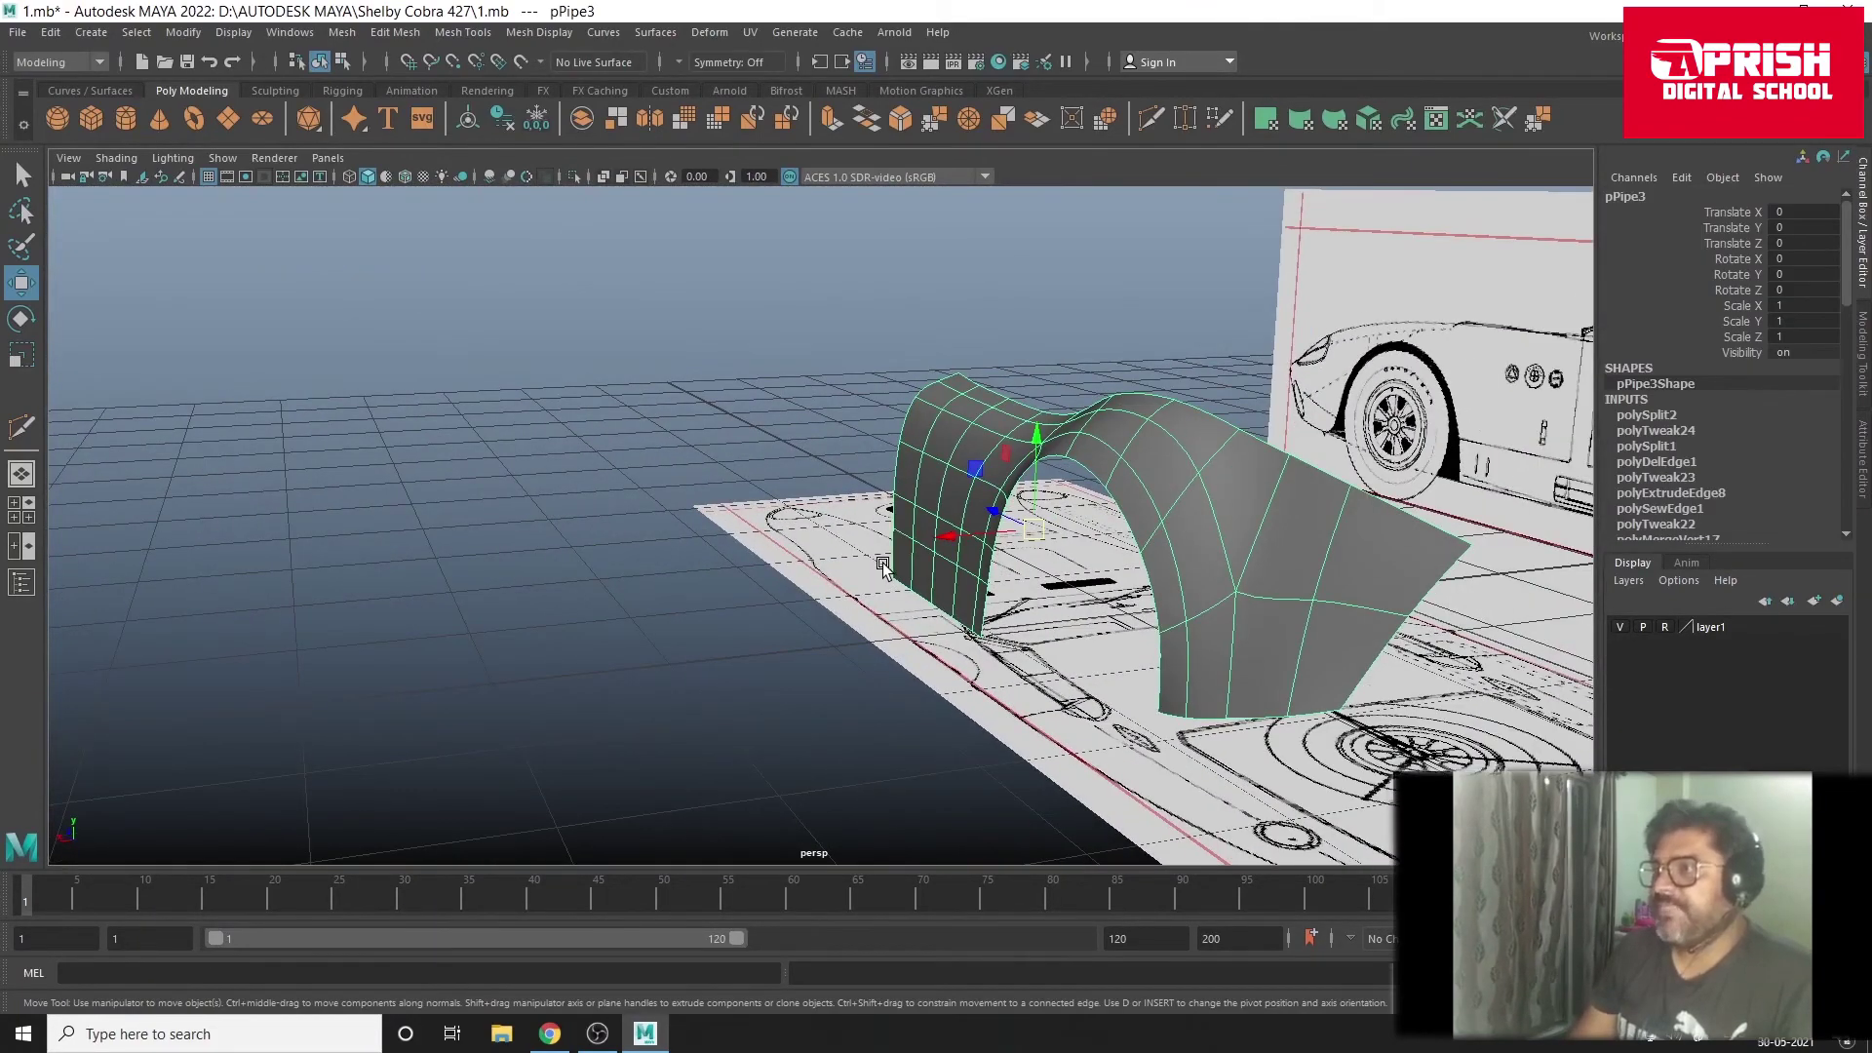
alt+drag(980, 586, 683, 634)
key(space)
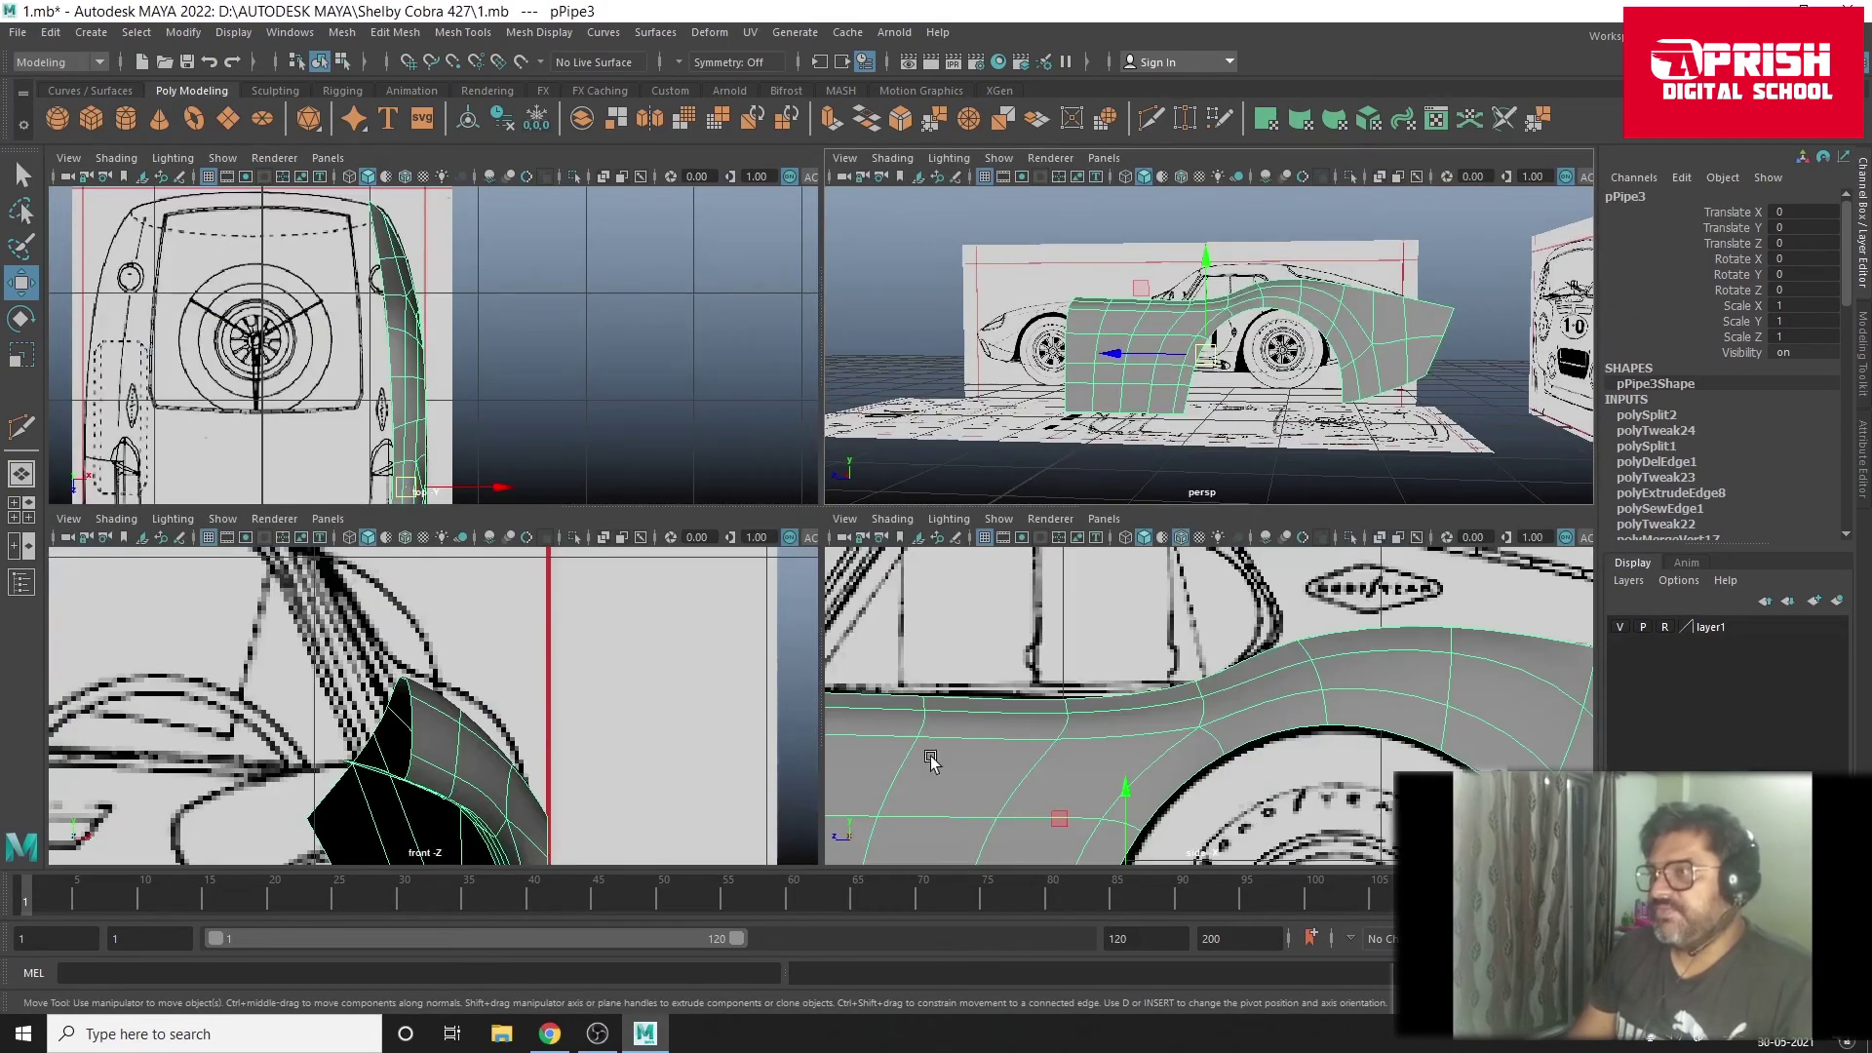
key(space)
alt+right_drag(711, 660, 1499, 757)
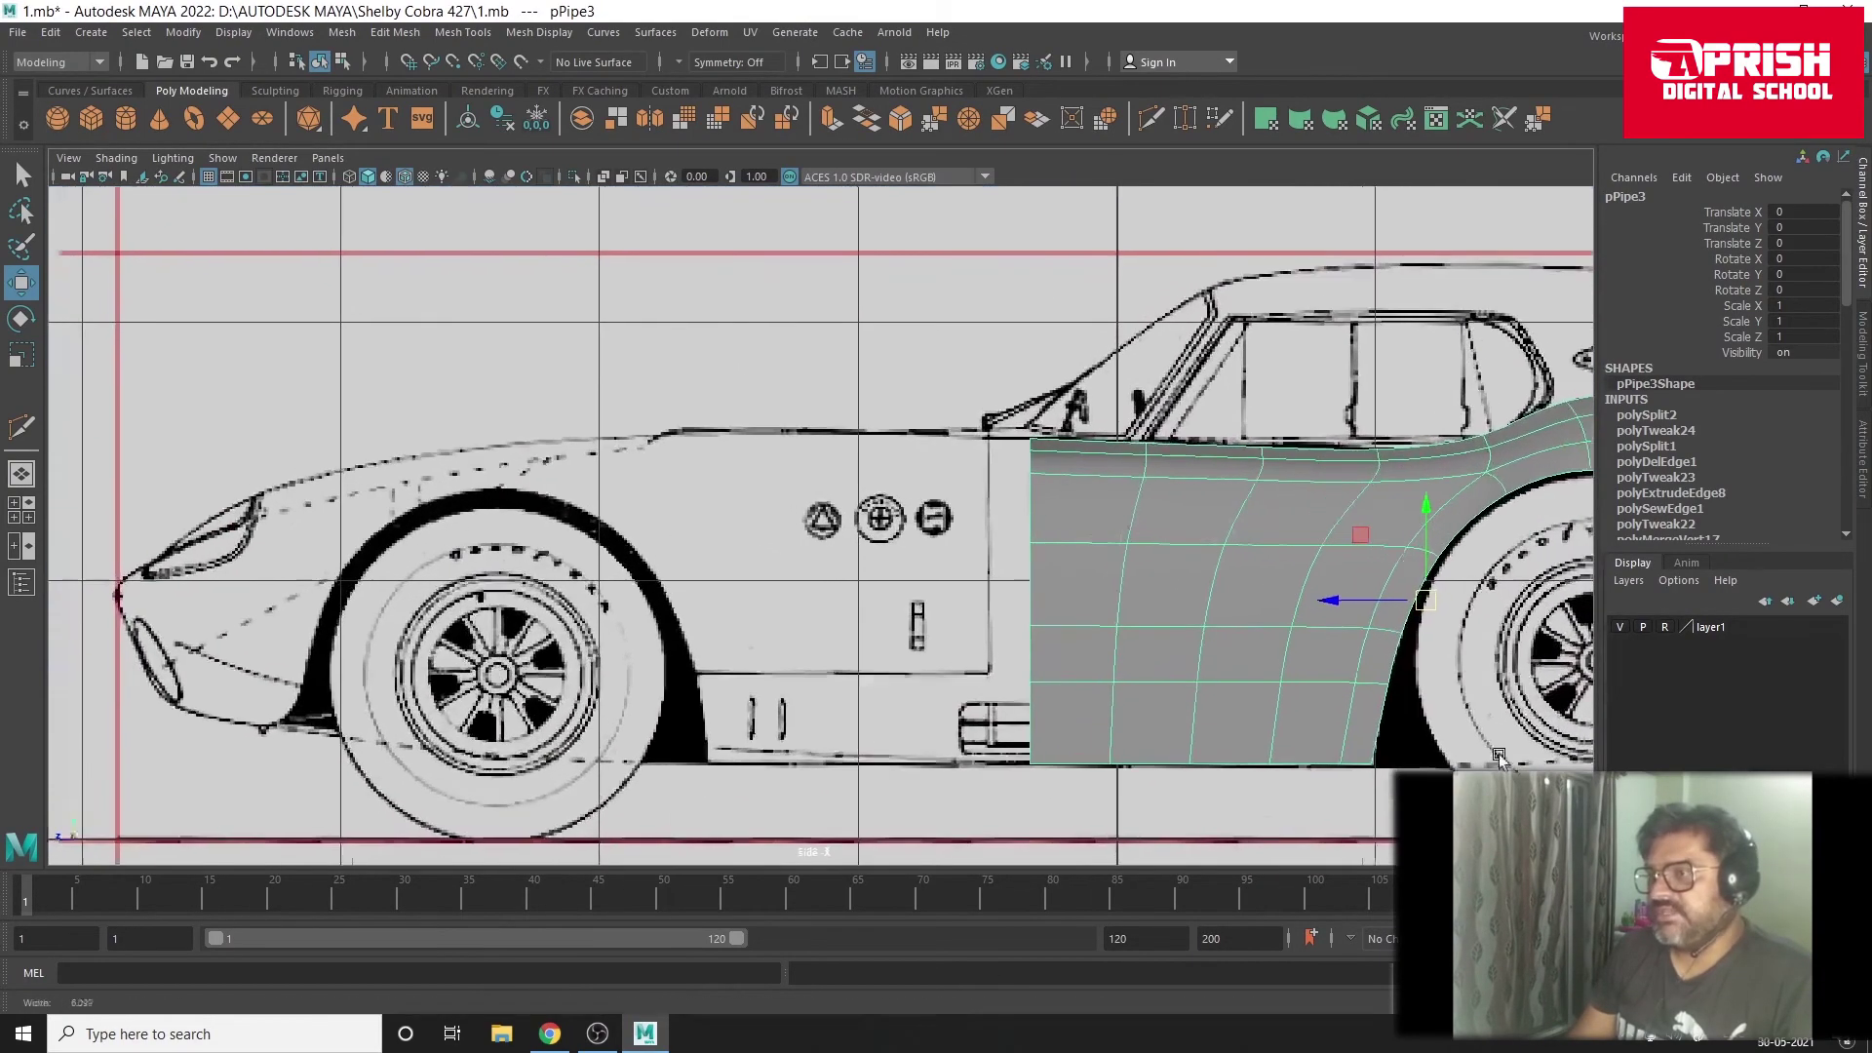
alt+middle_drag(1499, 758, 869, 623)
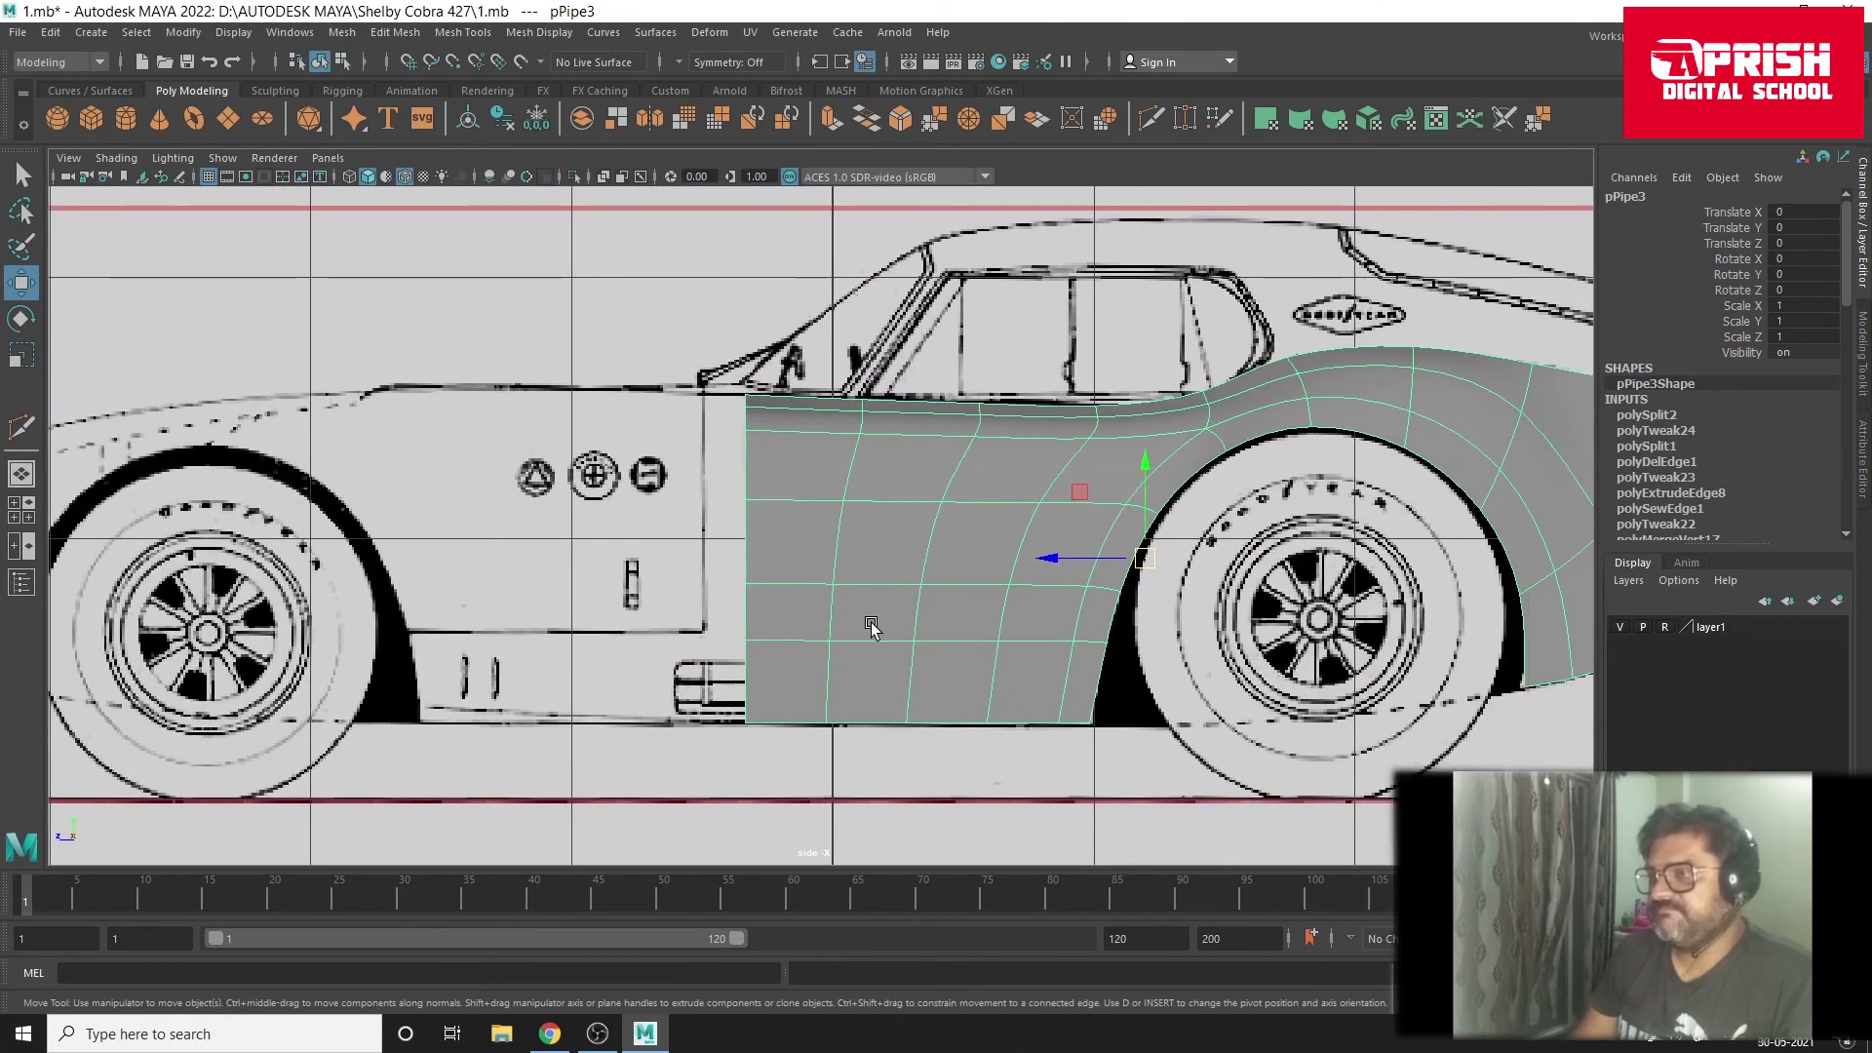
Step: Show the panel's base cage and view it in perspective alongside the car blueprint
key(1)
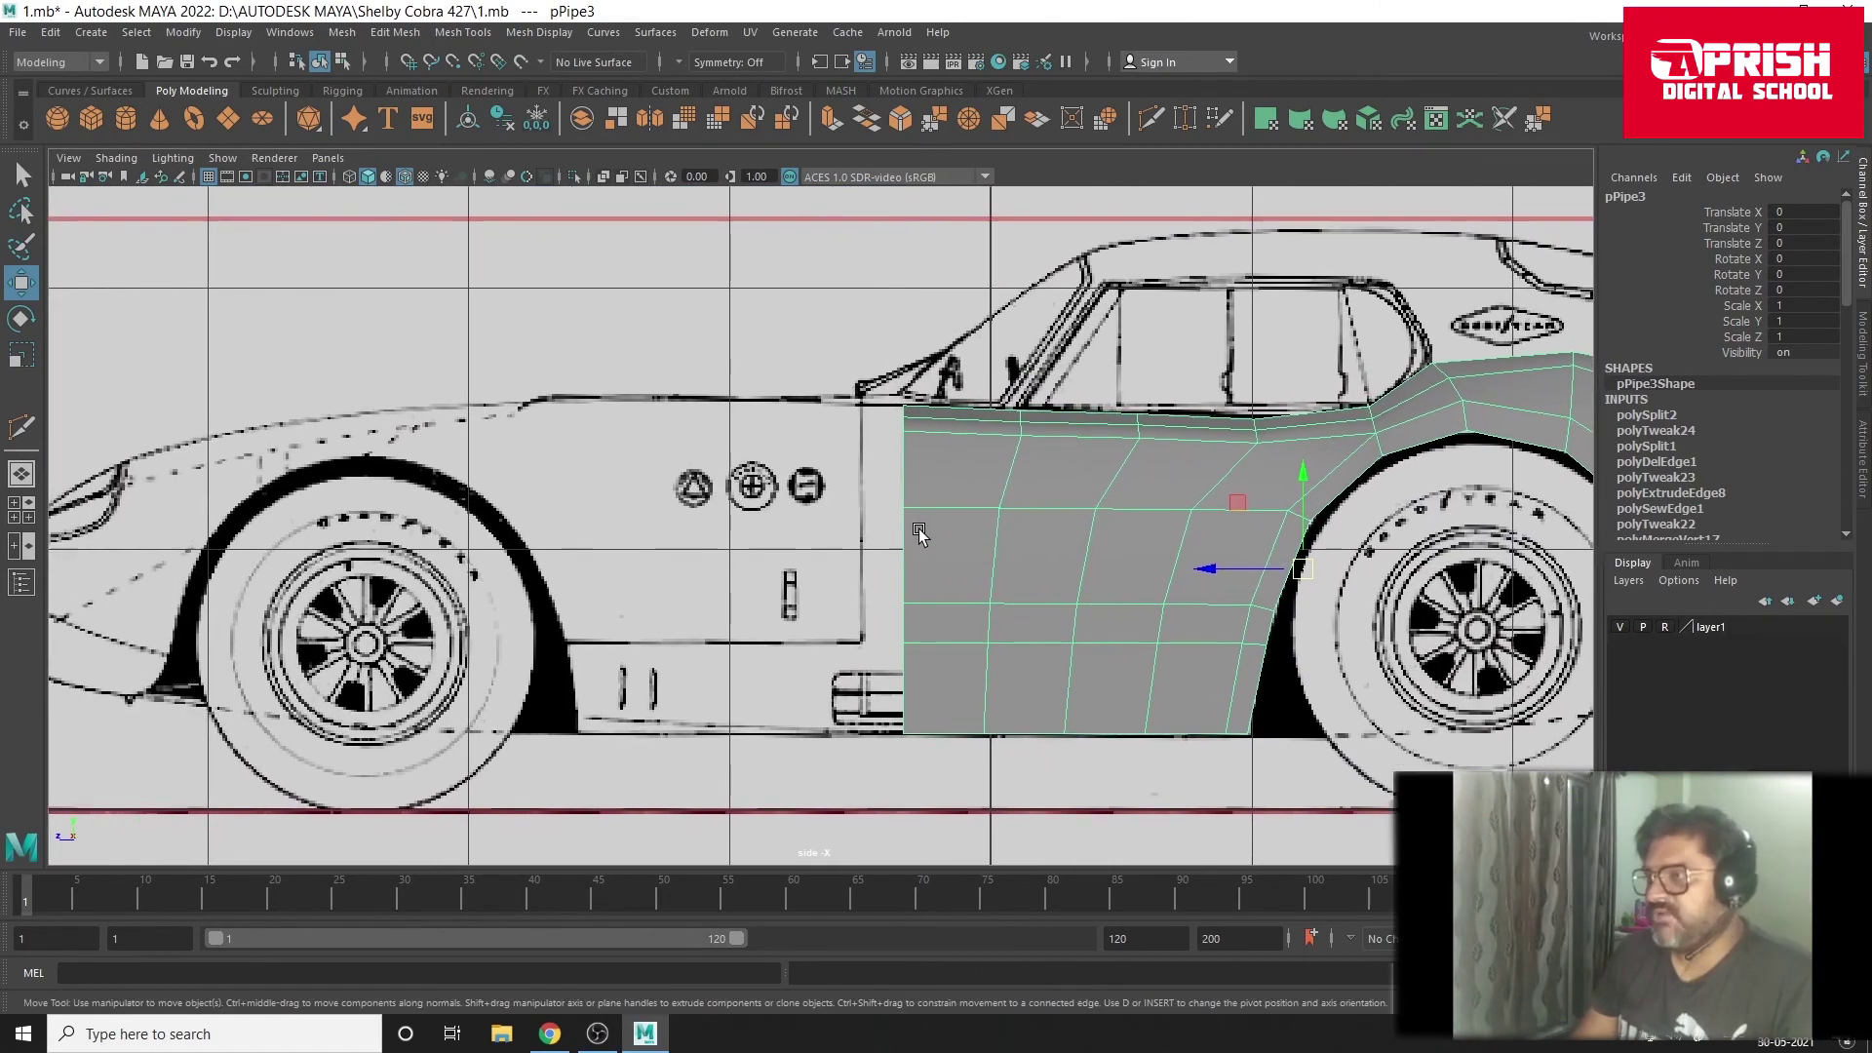
key(space)
key(space)
mouse_move(606, 635)
alt+mouse_down()
mouse_move(494, 616)
mouse_move(1040, 564)
alt+mouse_up()
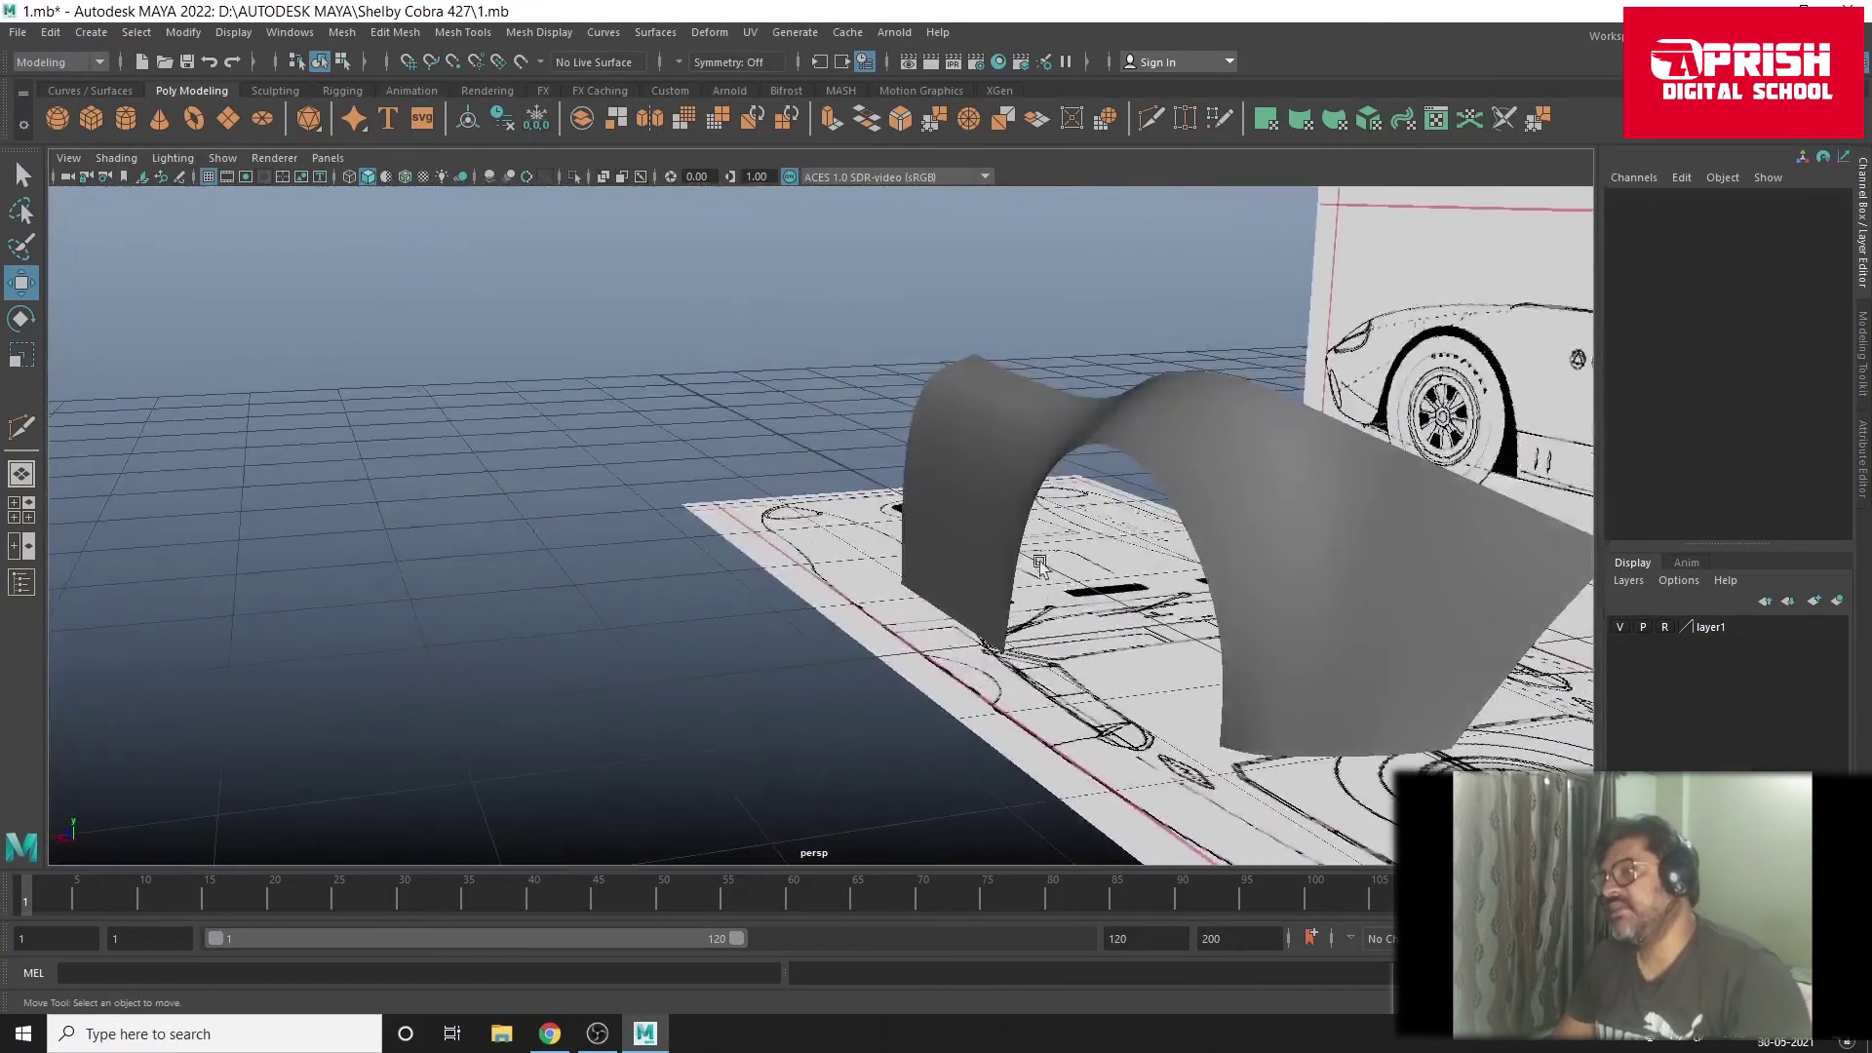
click(1244, 459)
alt+drag(1244, 460, 881, 565)
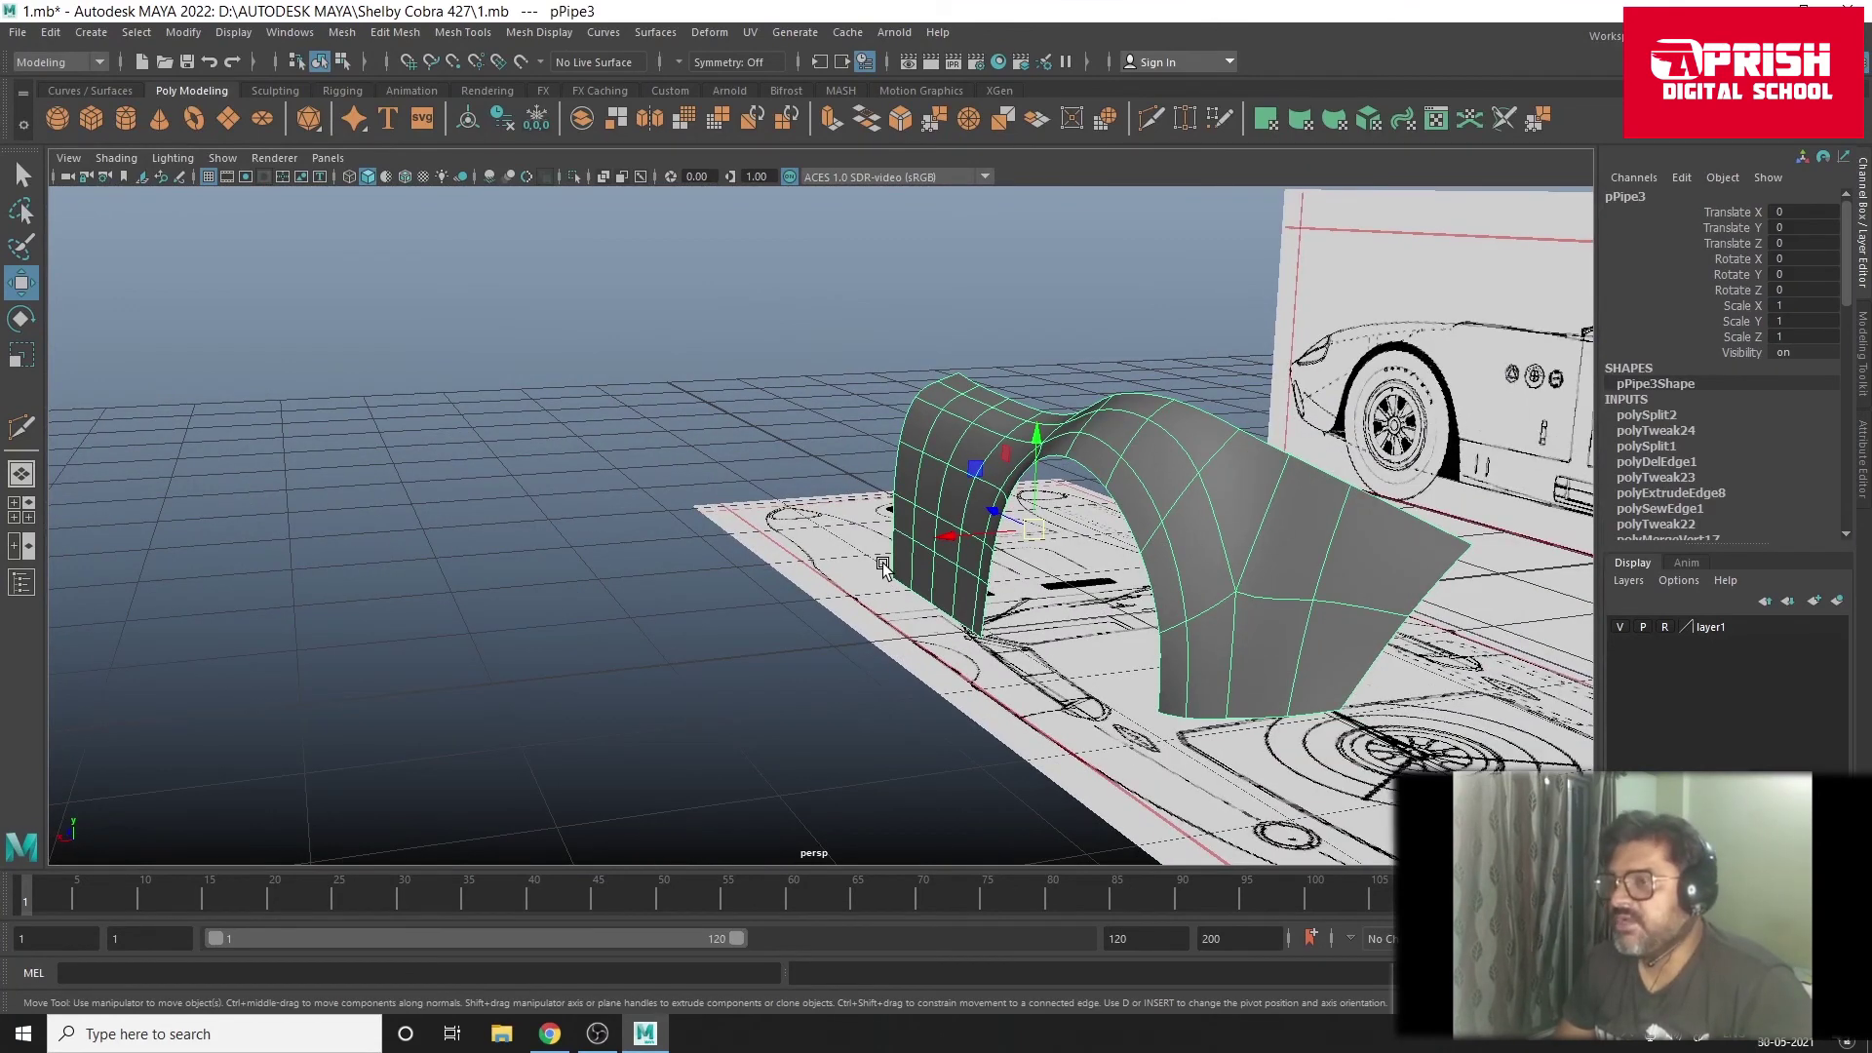
alt+drag(883, 565, 986, 590)
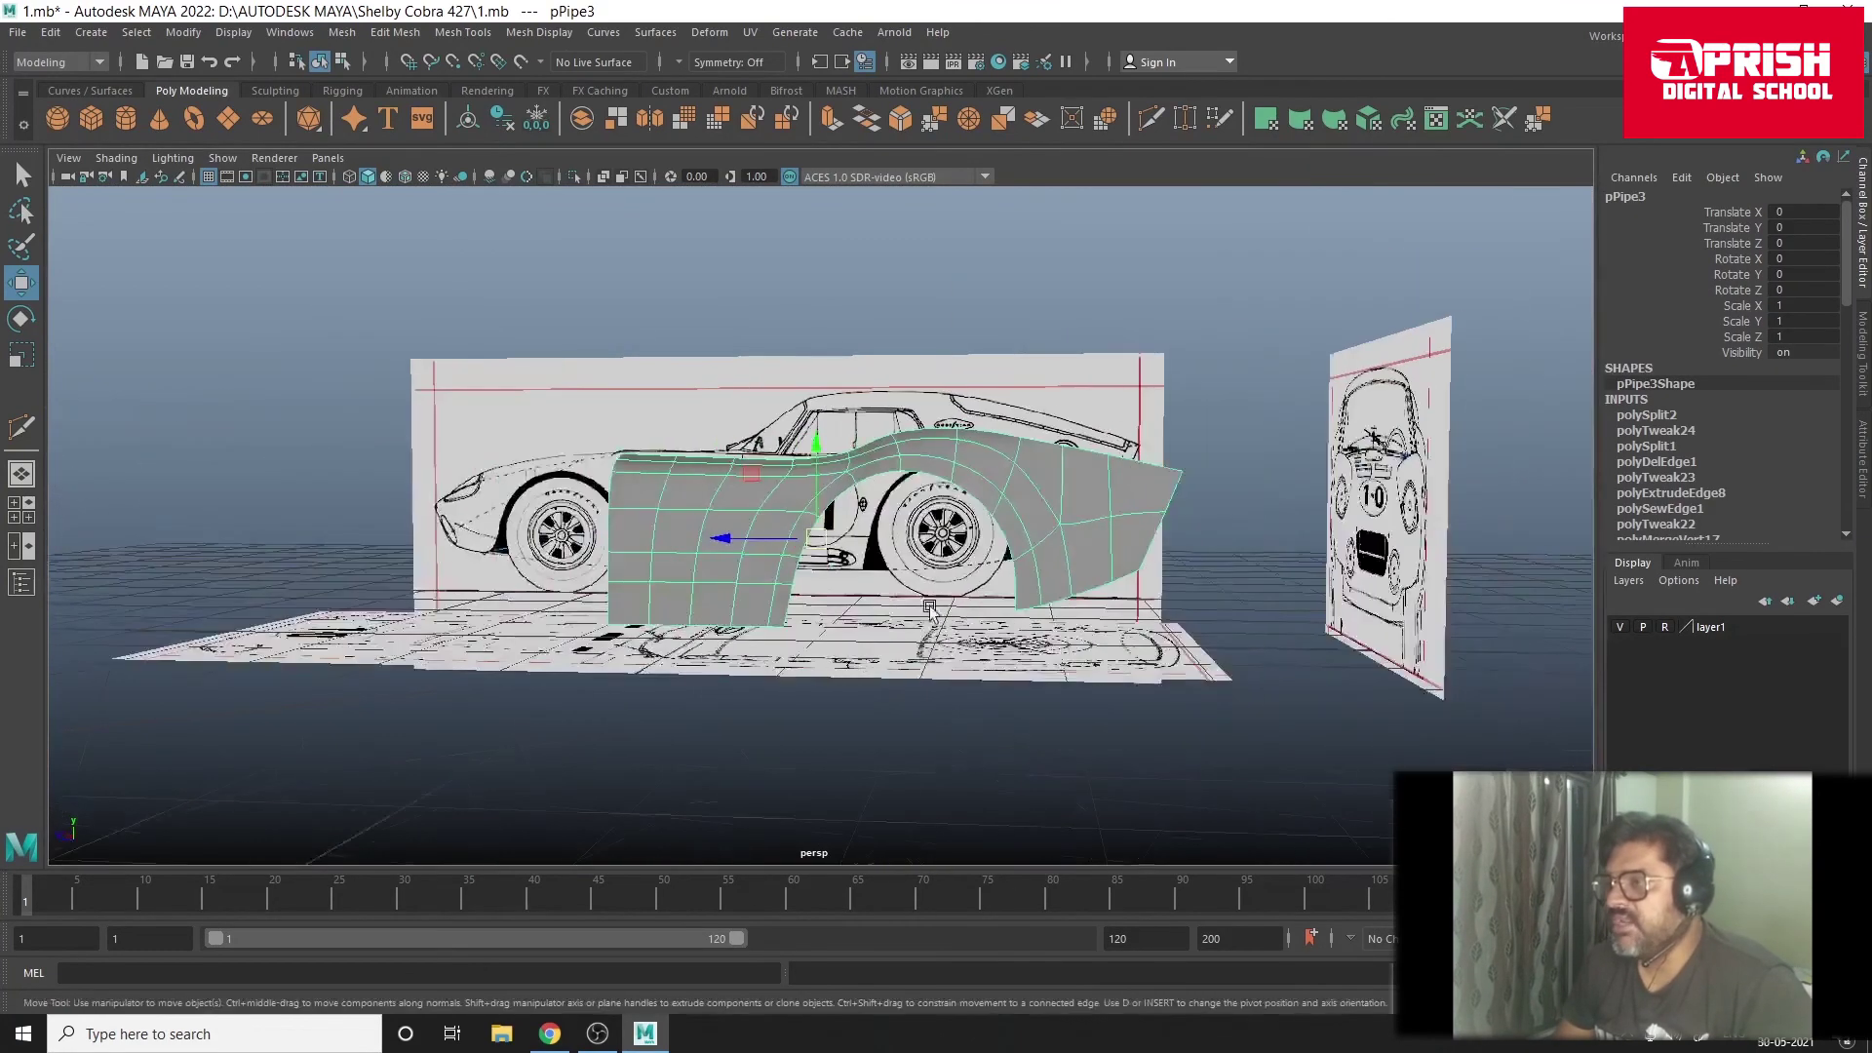
alt+drag(778, 627, 719, 712)
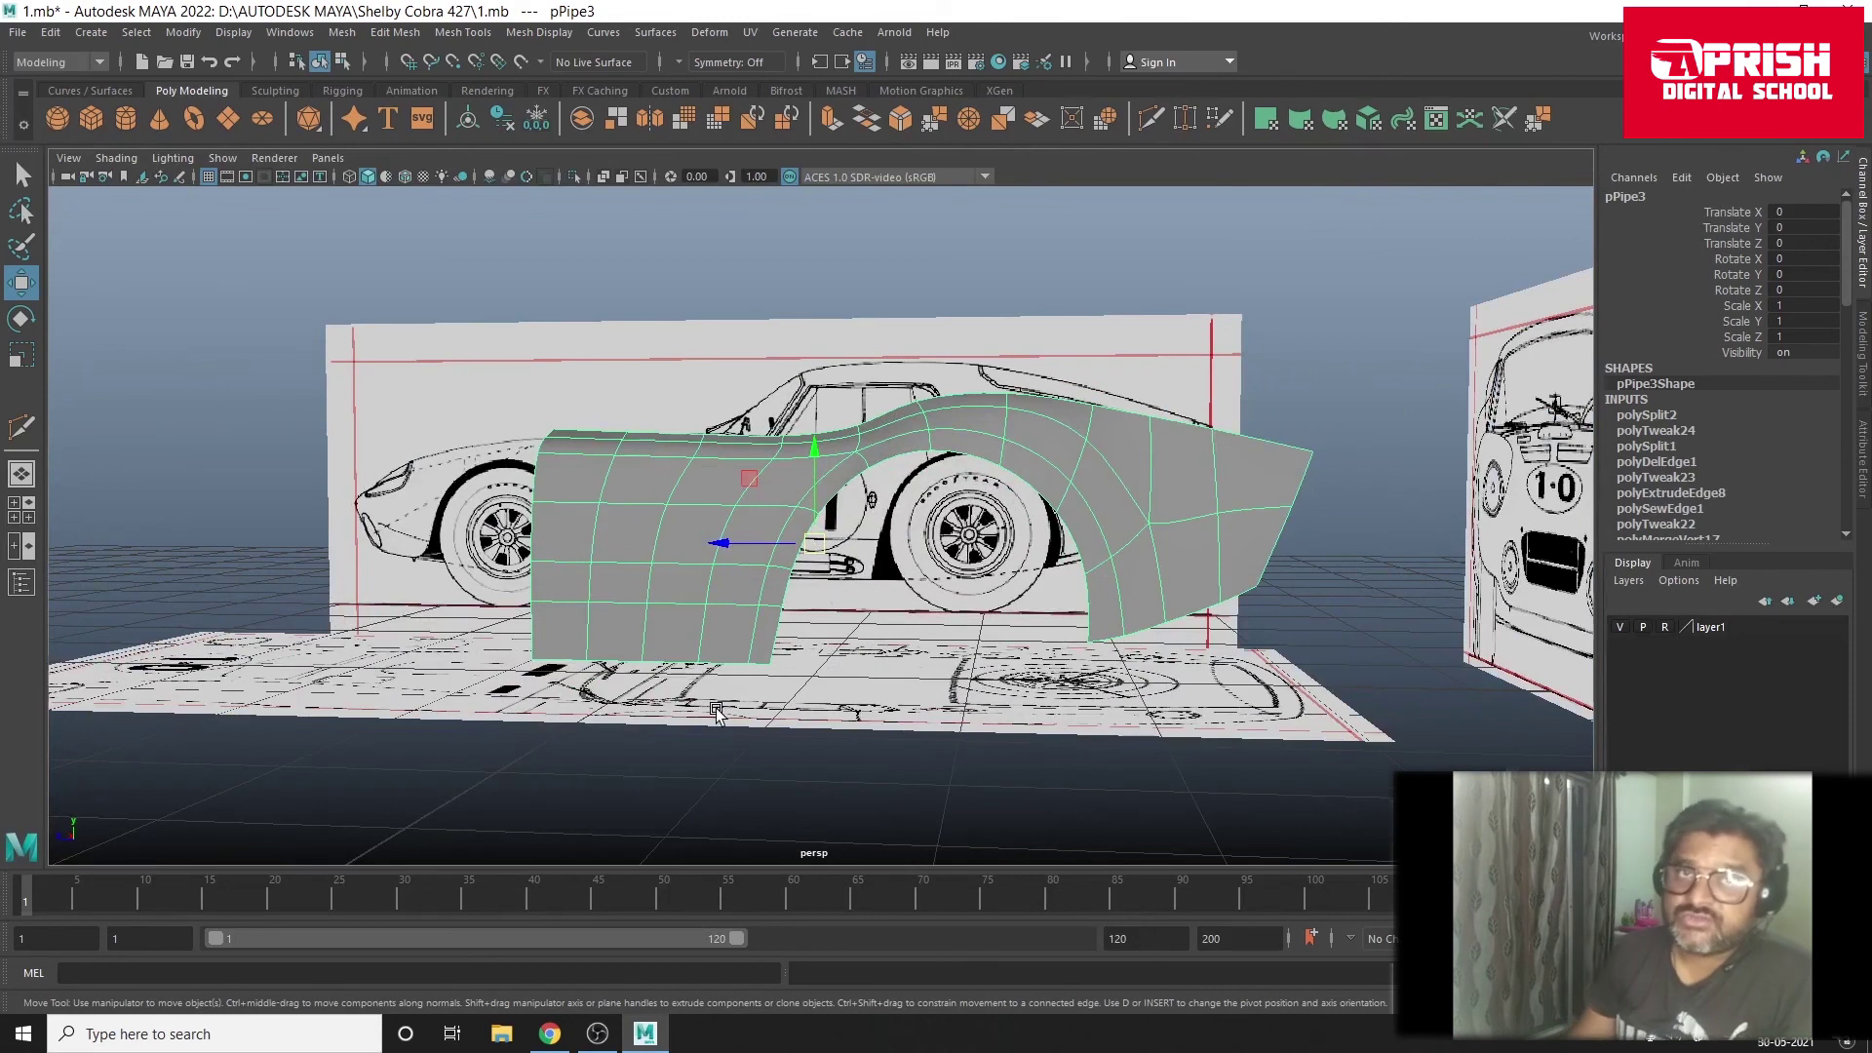